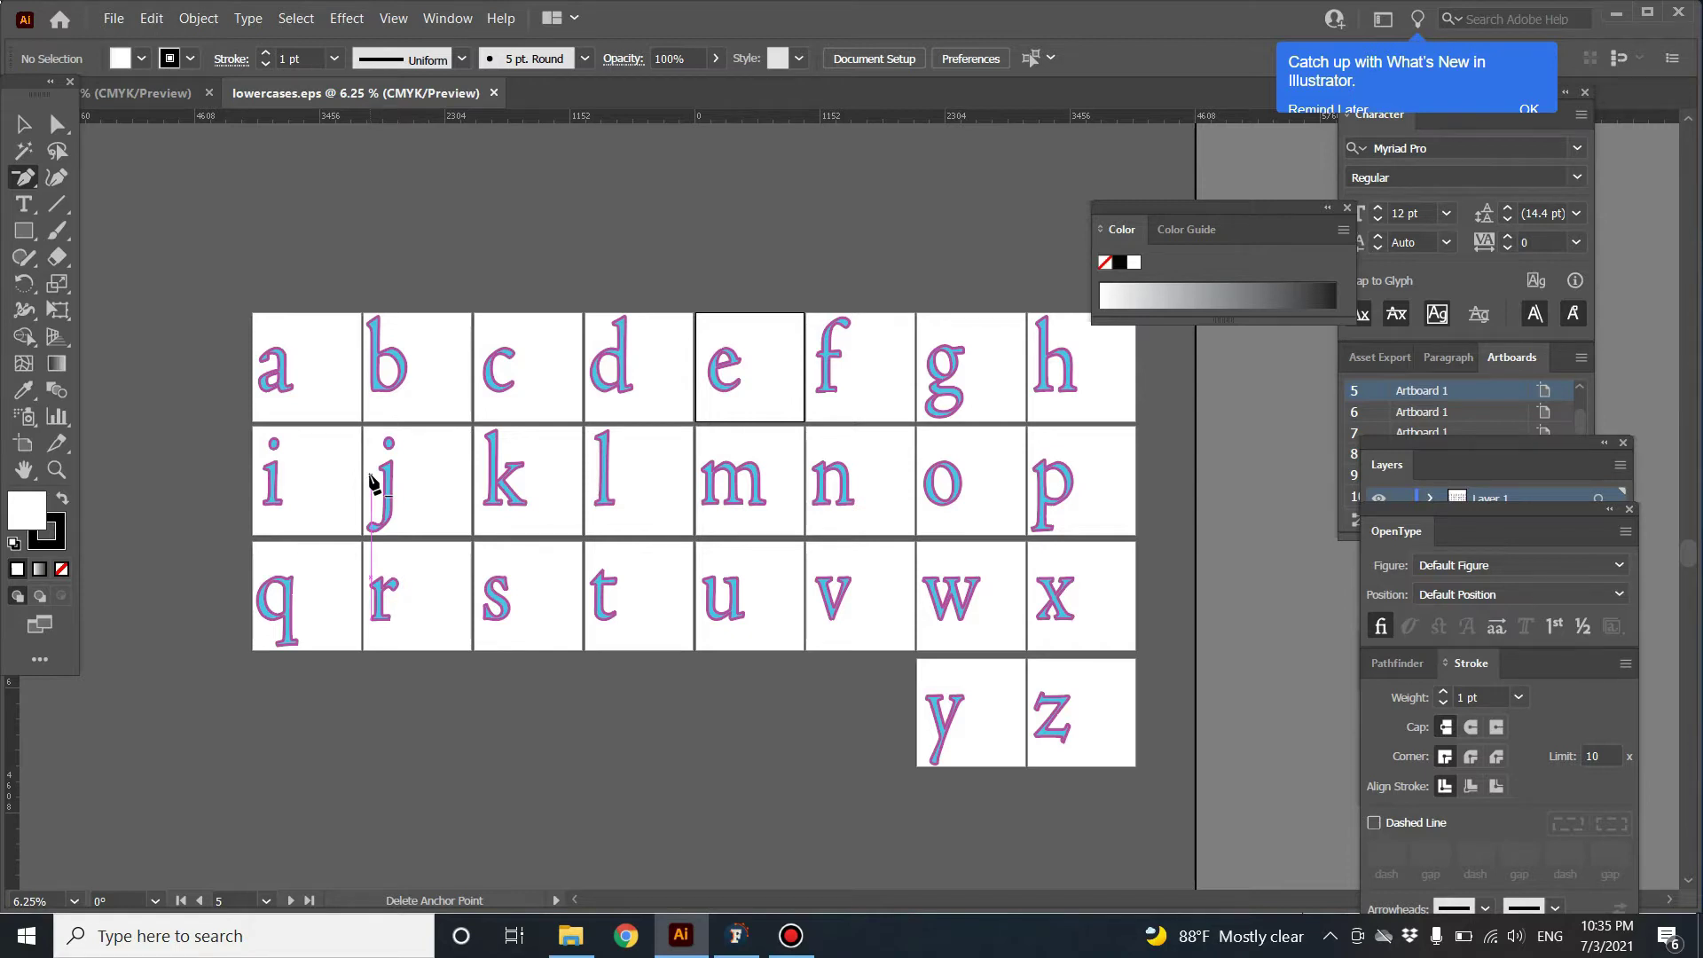
- Activate the Selection tool and dock the floating Color panel into the Artboards panel group
left_click(17, 129)
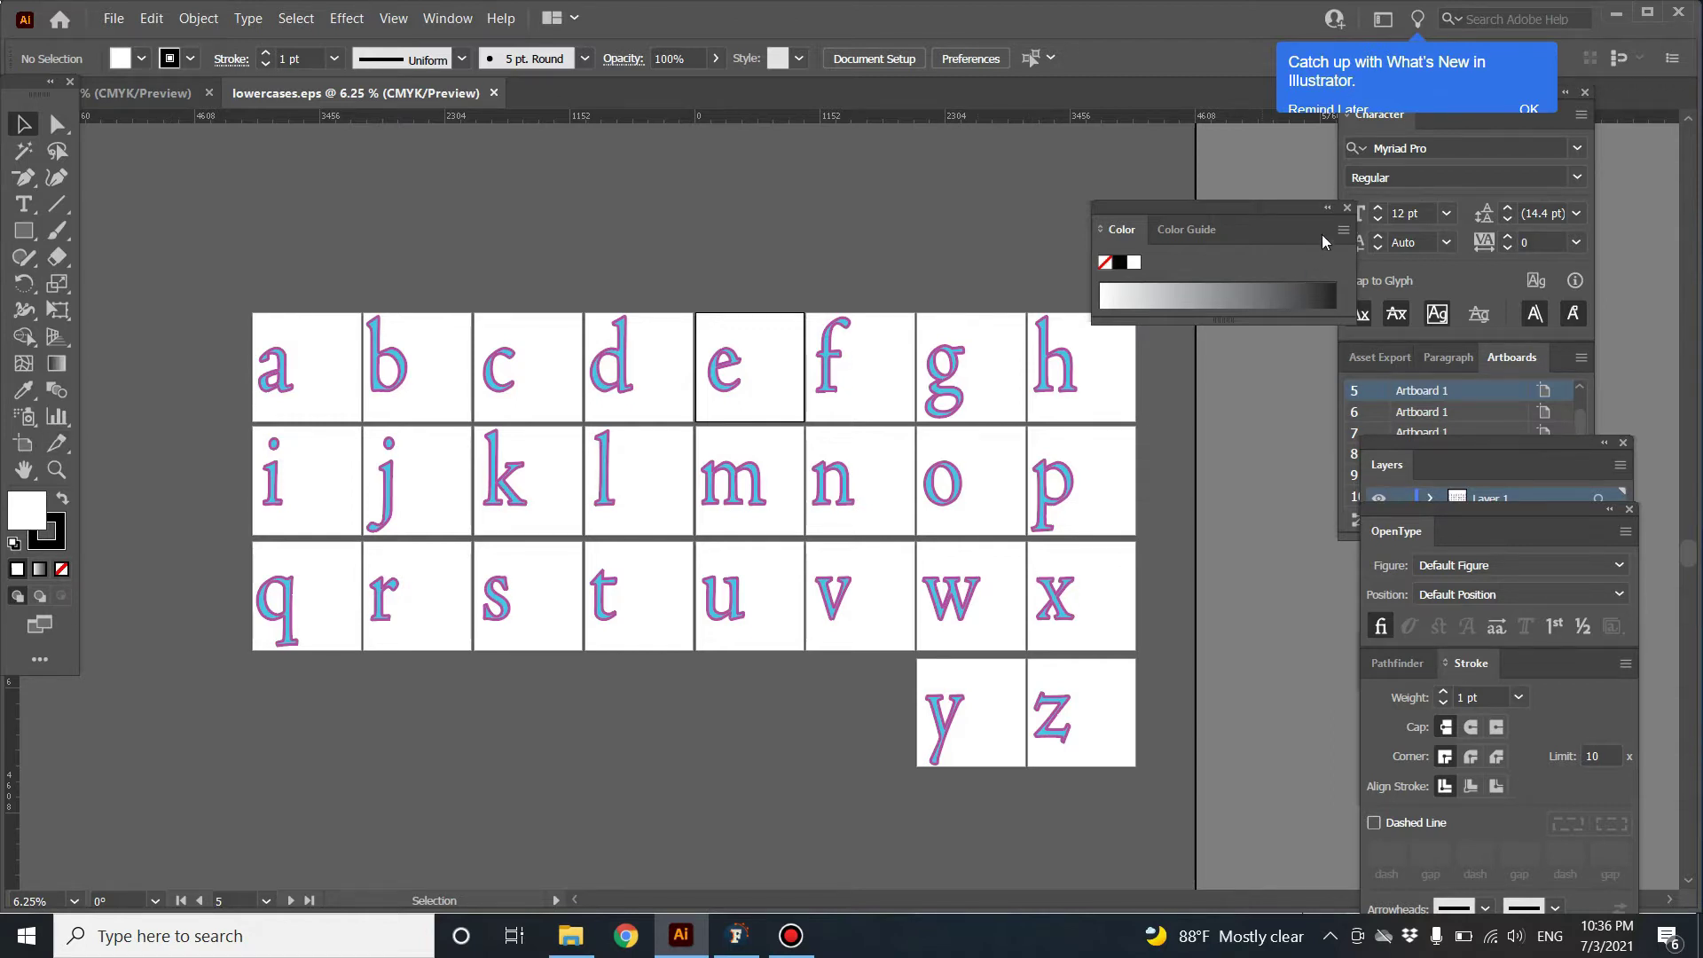
left_click_drag(1266, 212, 1301, 379)
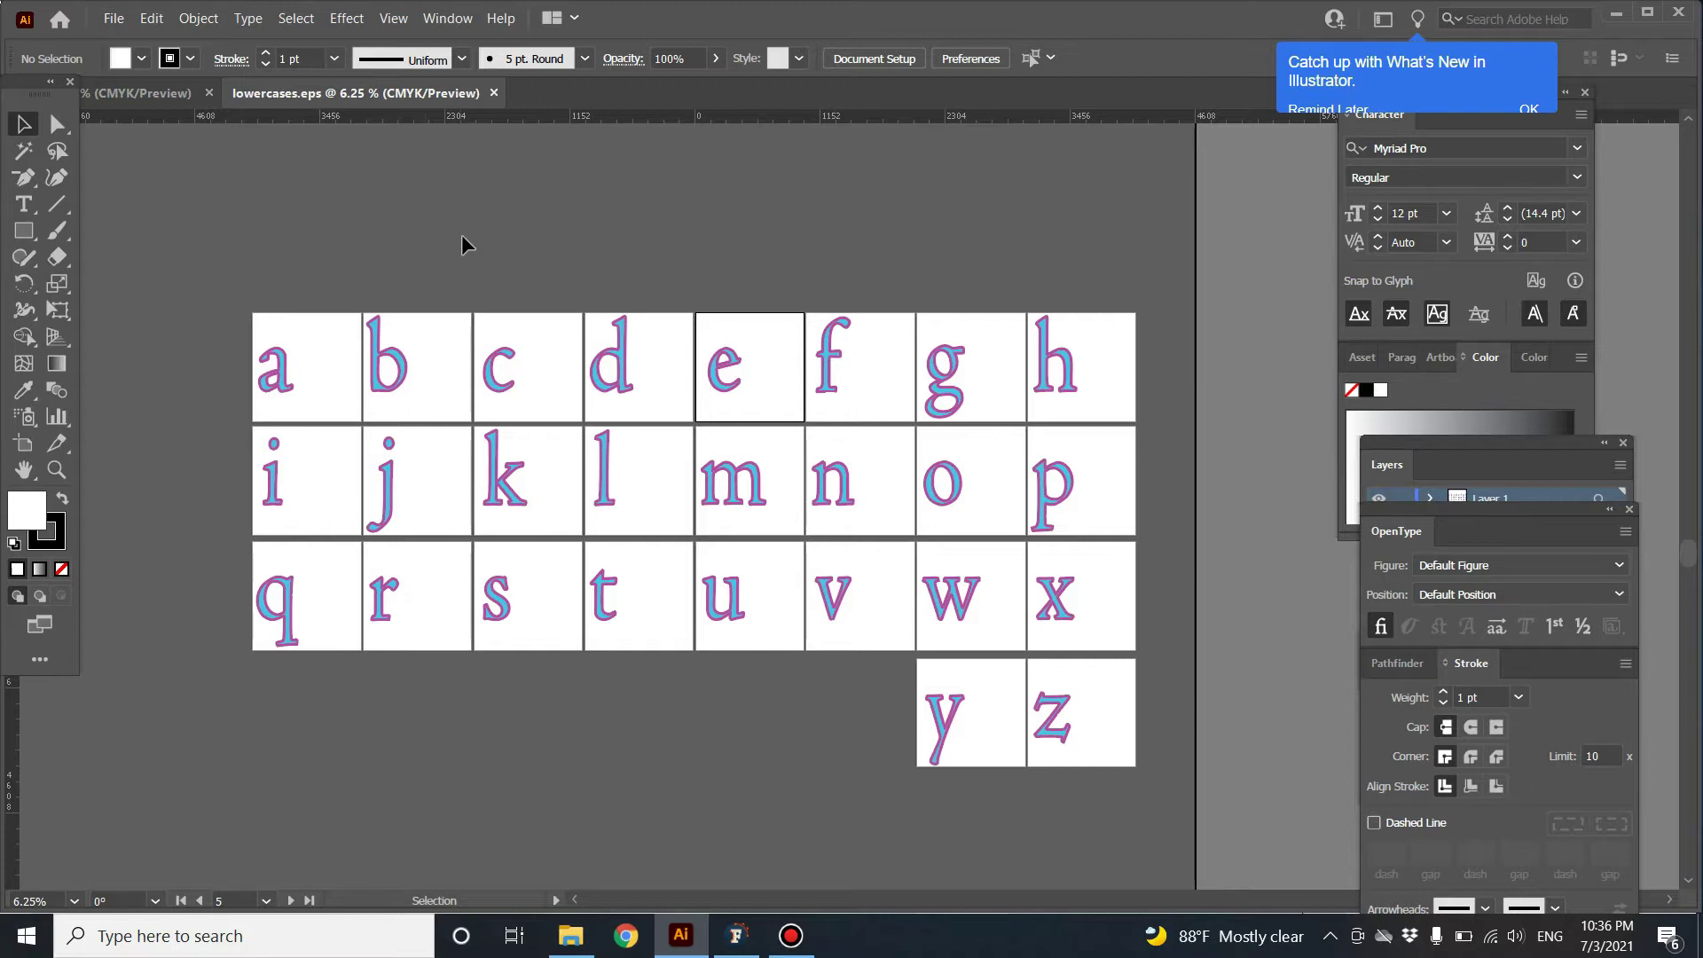
- Examine the Save As options for storing the lowercases document as Illustrator EPS with Use Artboards
left_click(108, 24)
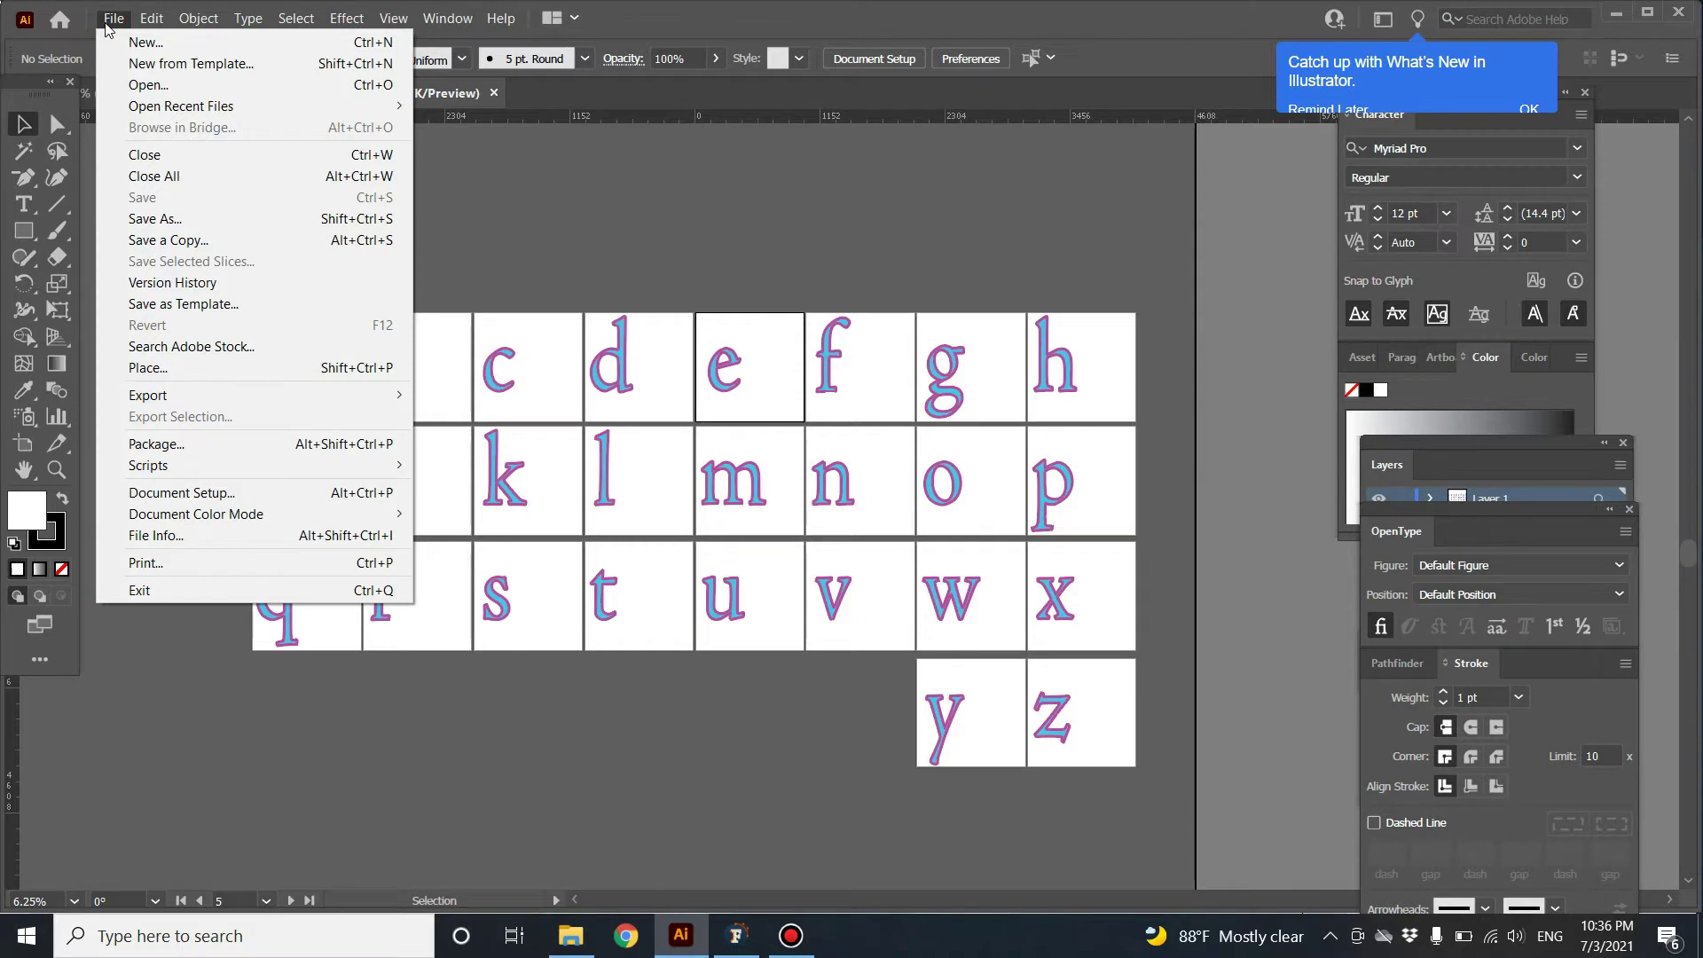
mouse_move(165, 401)
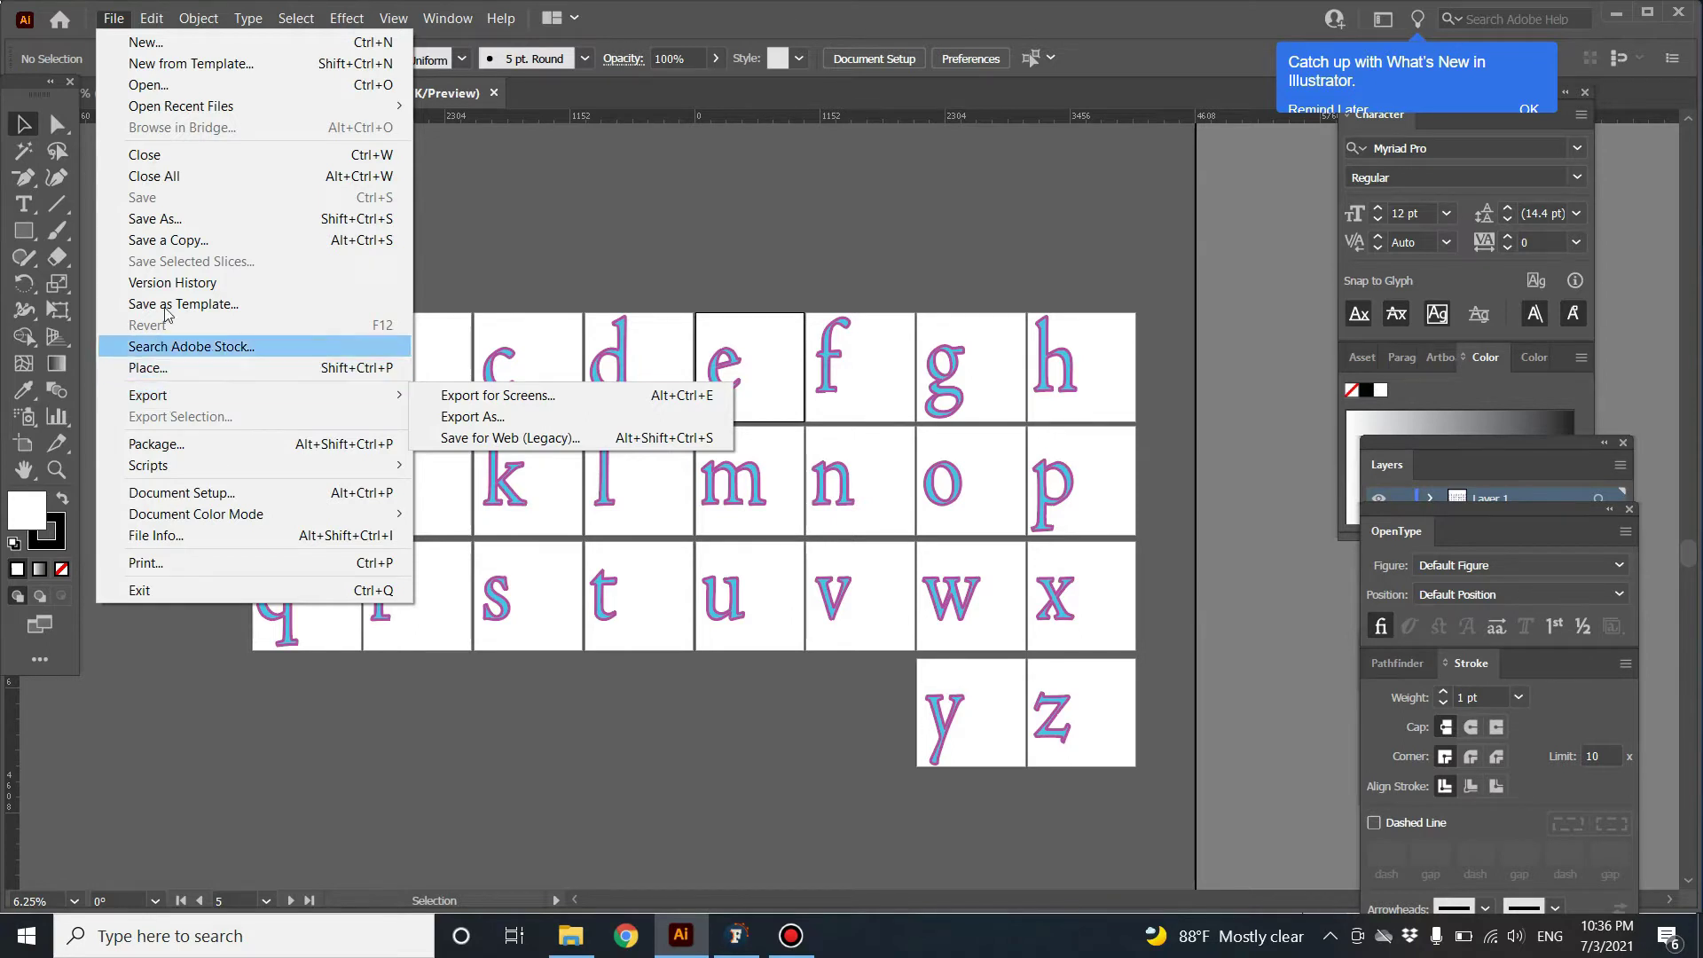
left_click(180, 220)
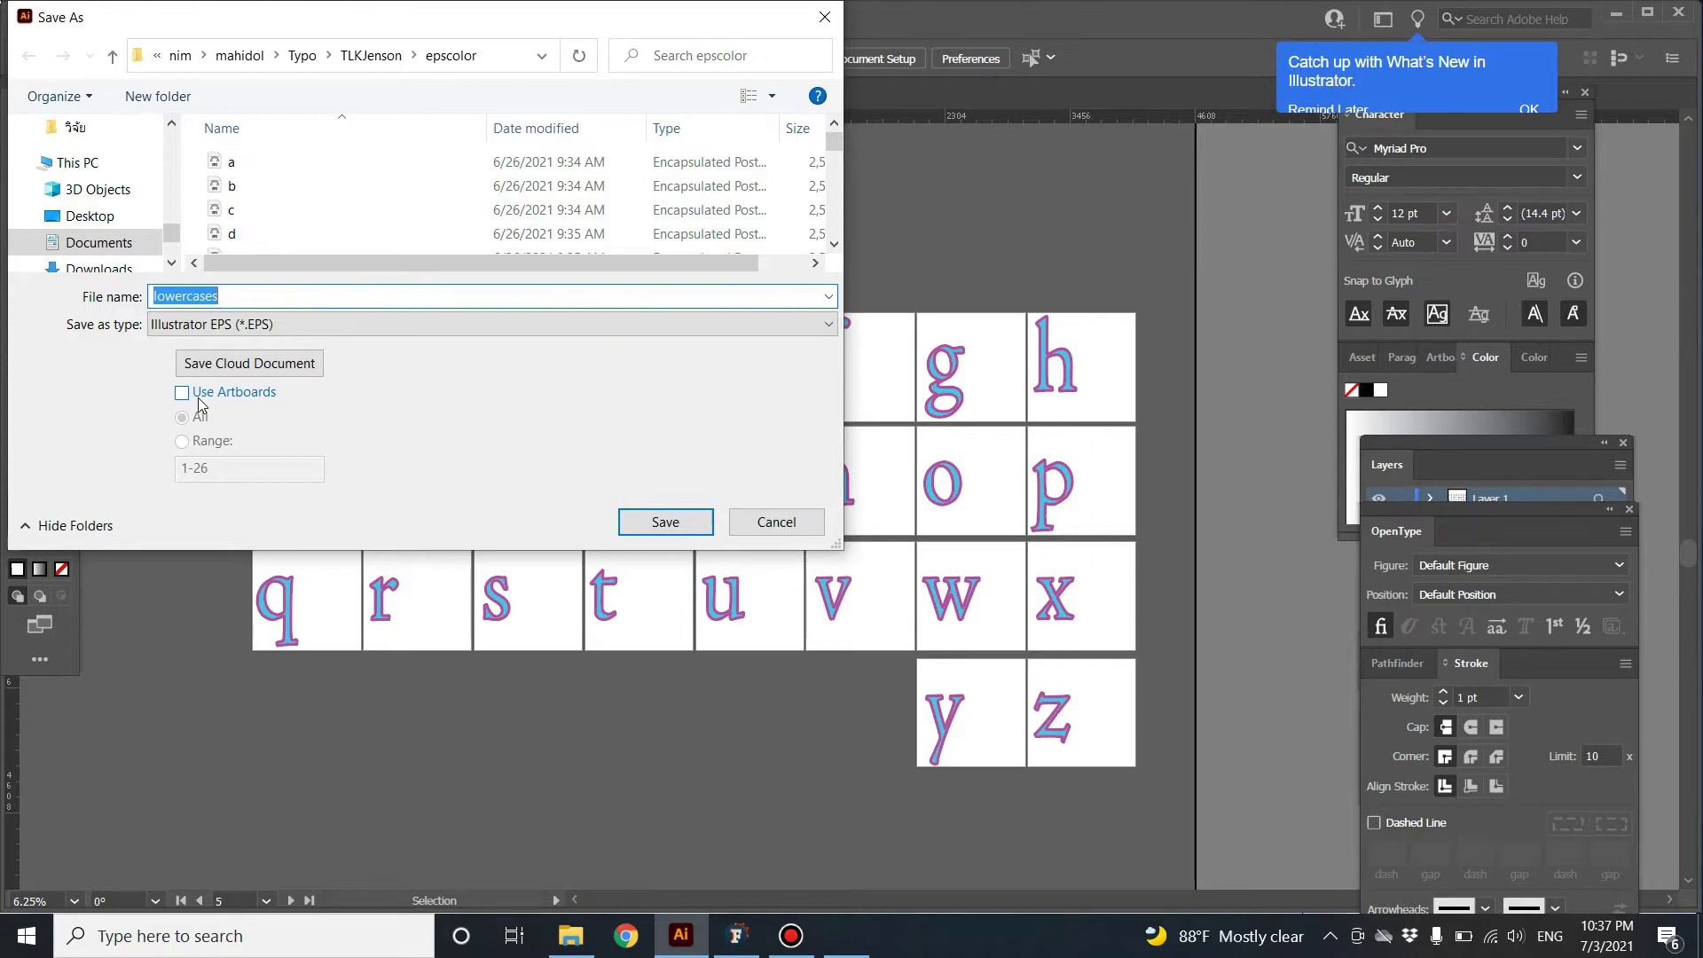
key("super+plus")
key("super+plus")
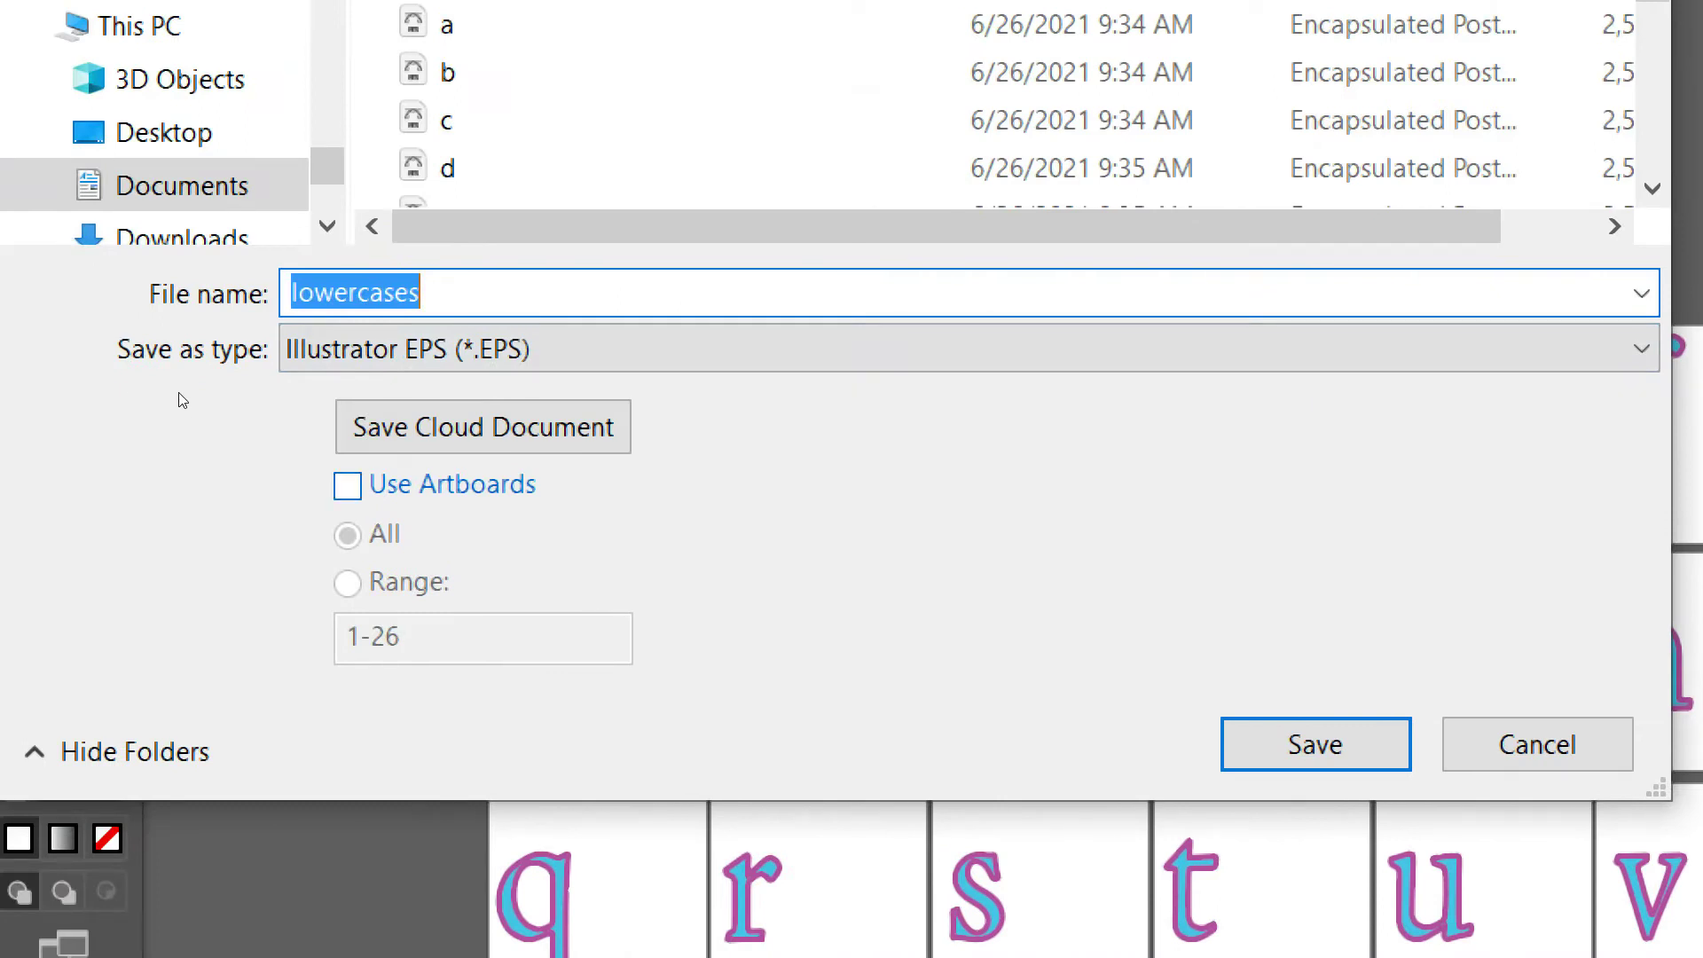
left_click(347, 486)
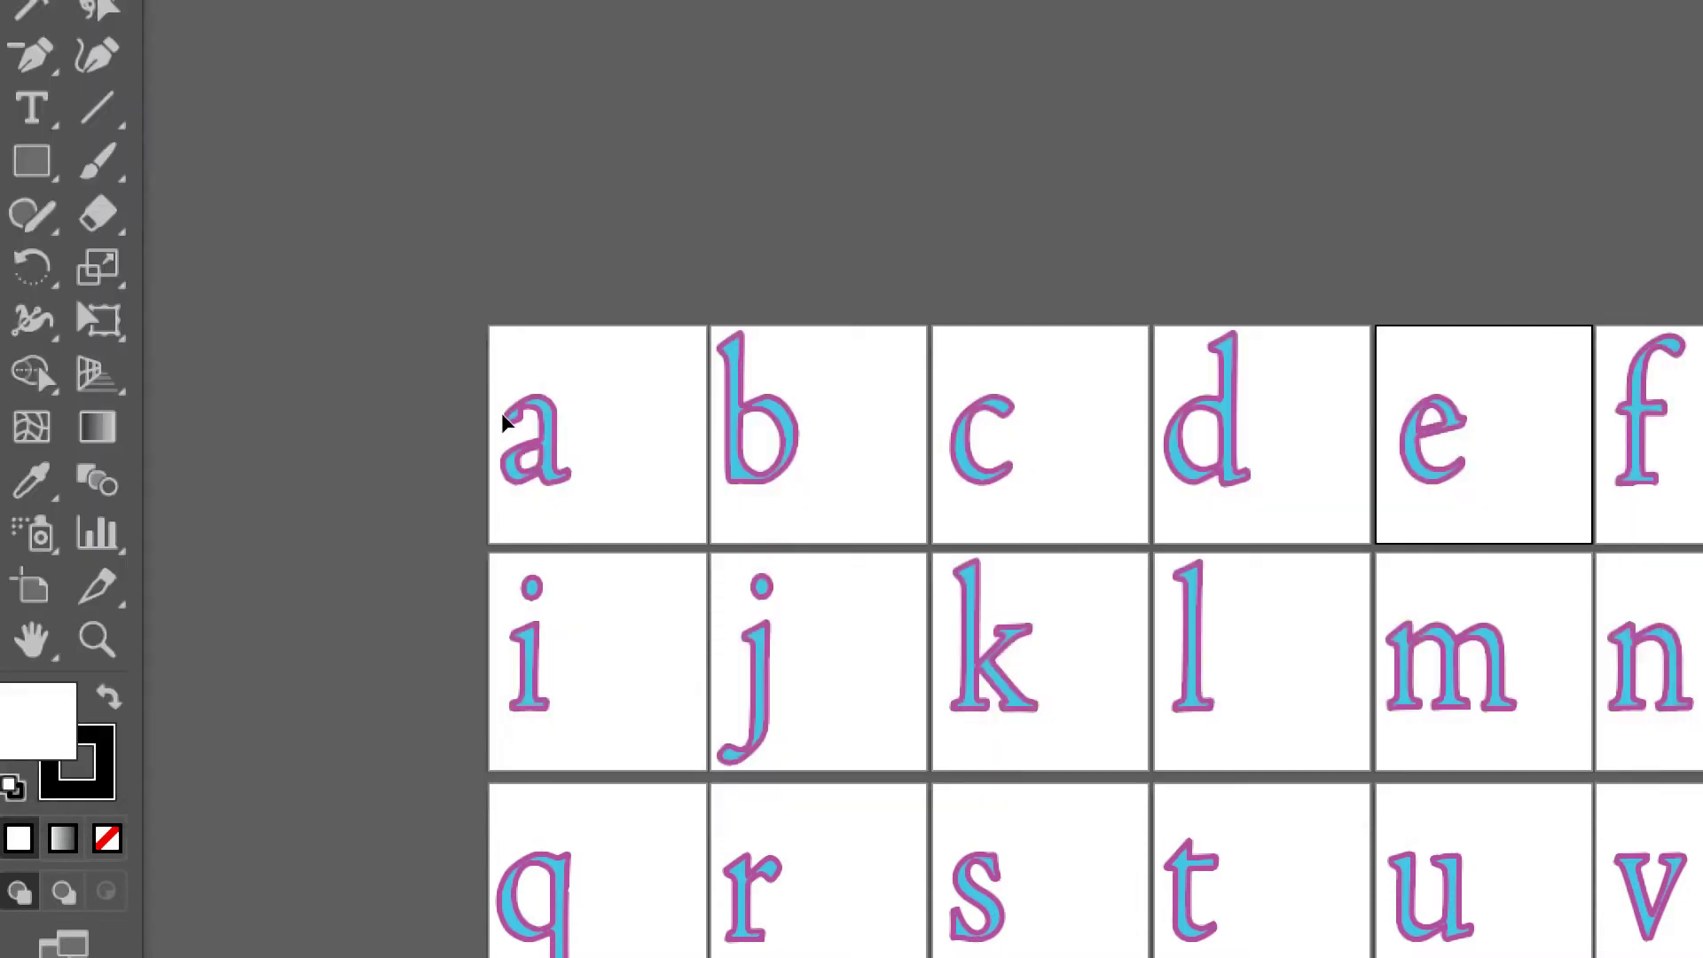
key("ctrl+alt+minus")
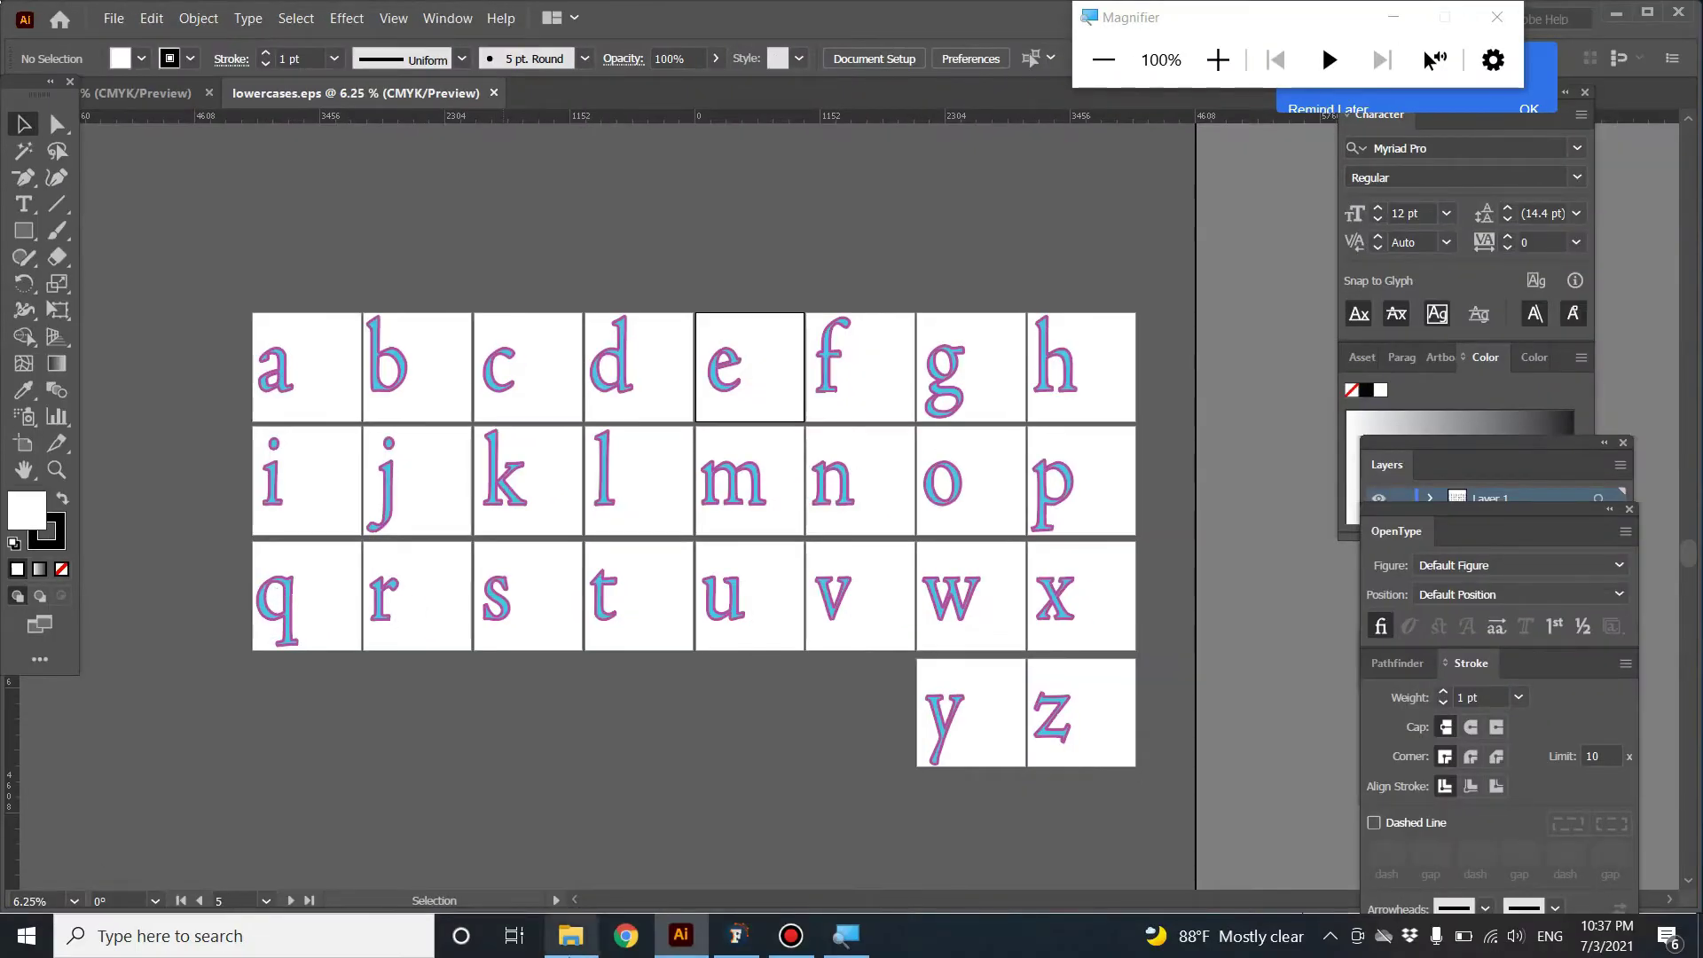
- Switch to File Explorer, move the epscolor folder window aside and select the letter file a
left_click(564, 943)
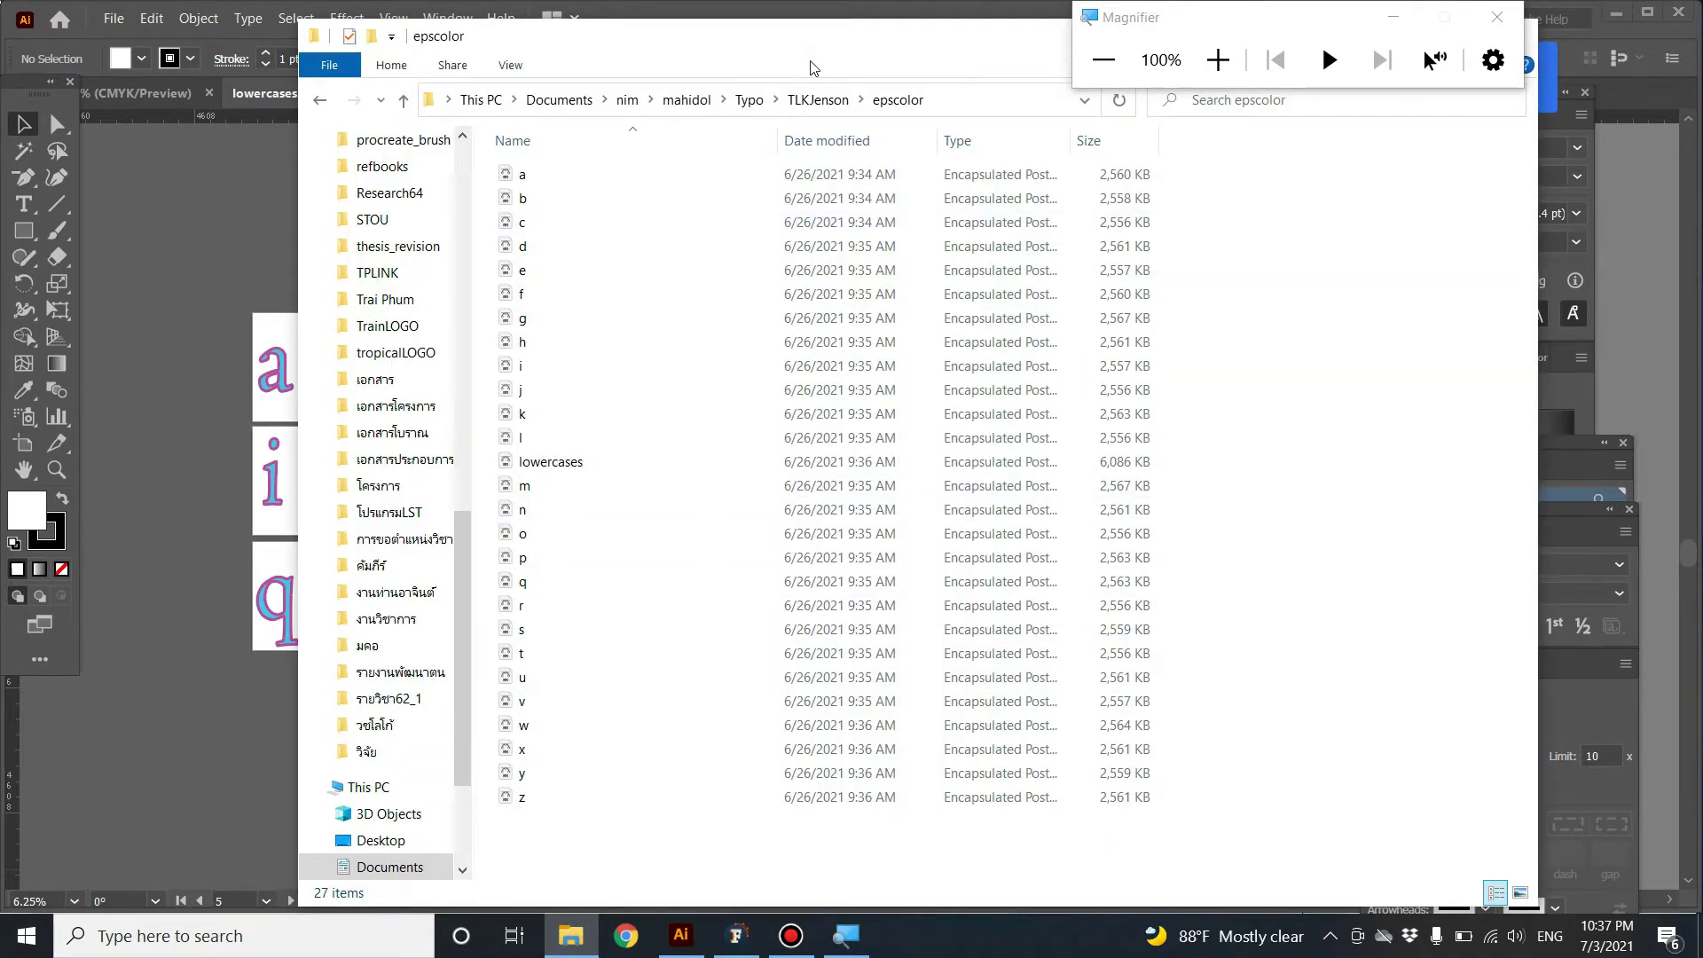
left_click_drag(748, 49, 582, 43)
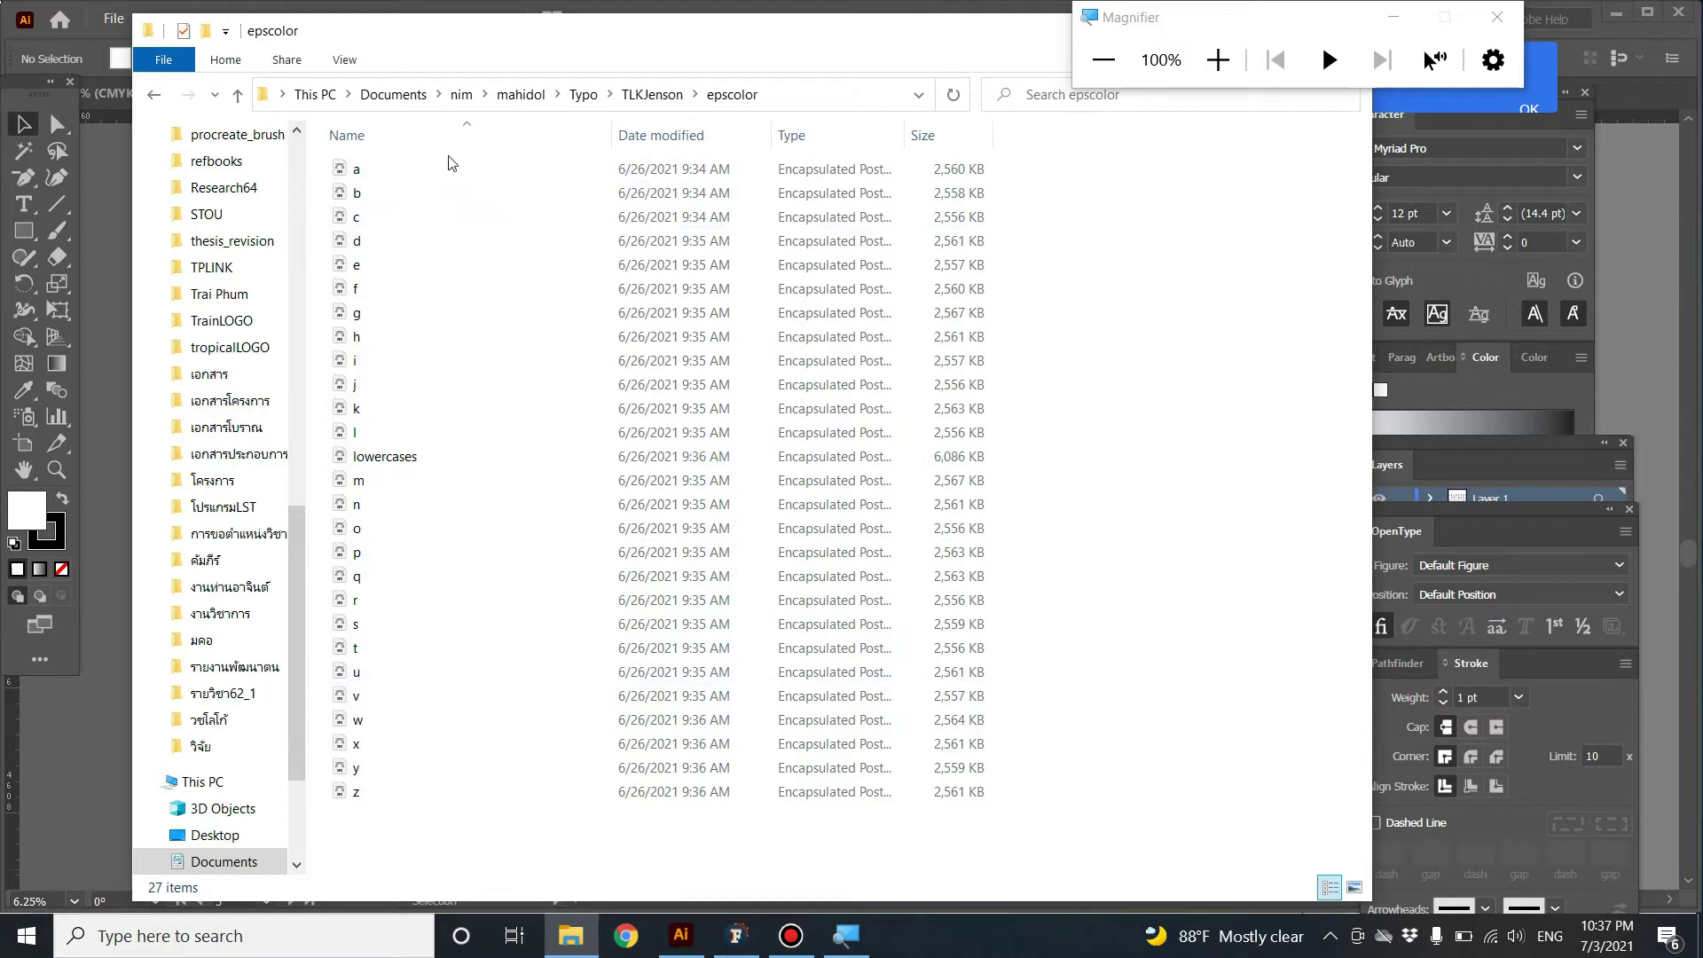
left_click(426, 169)
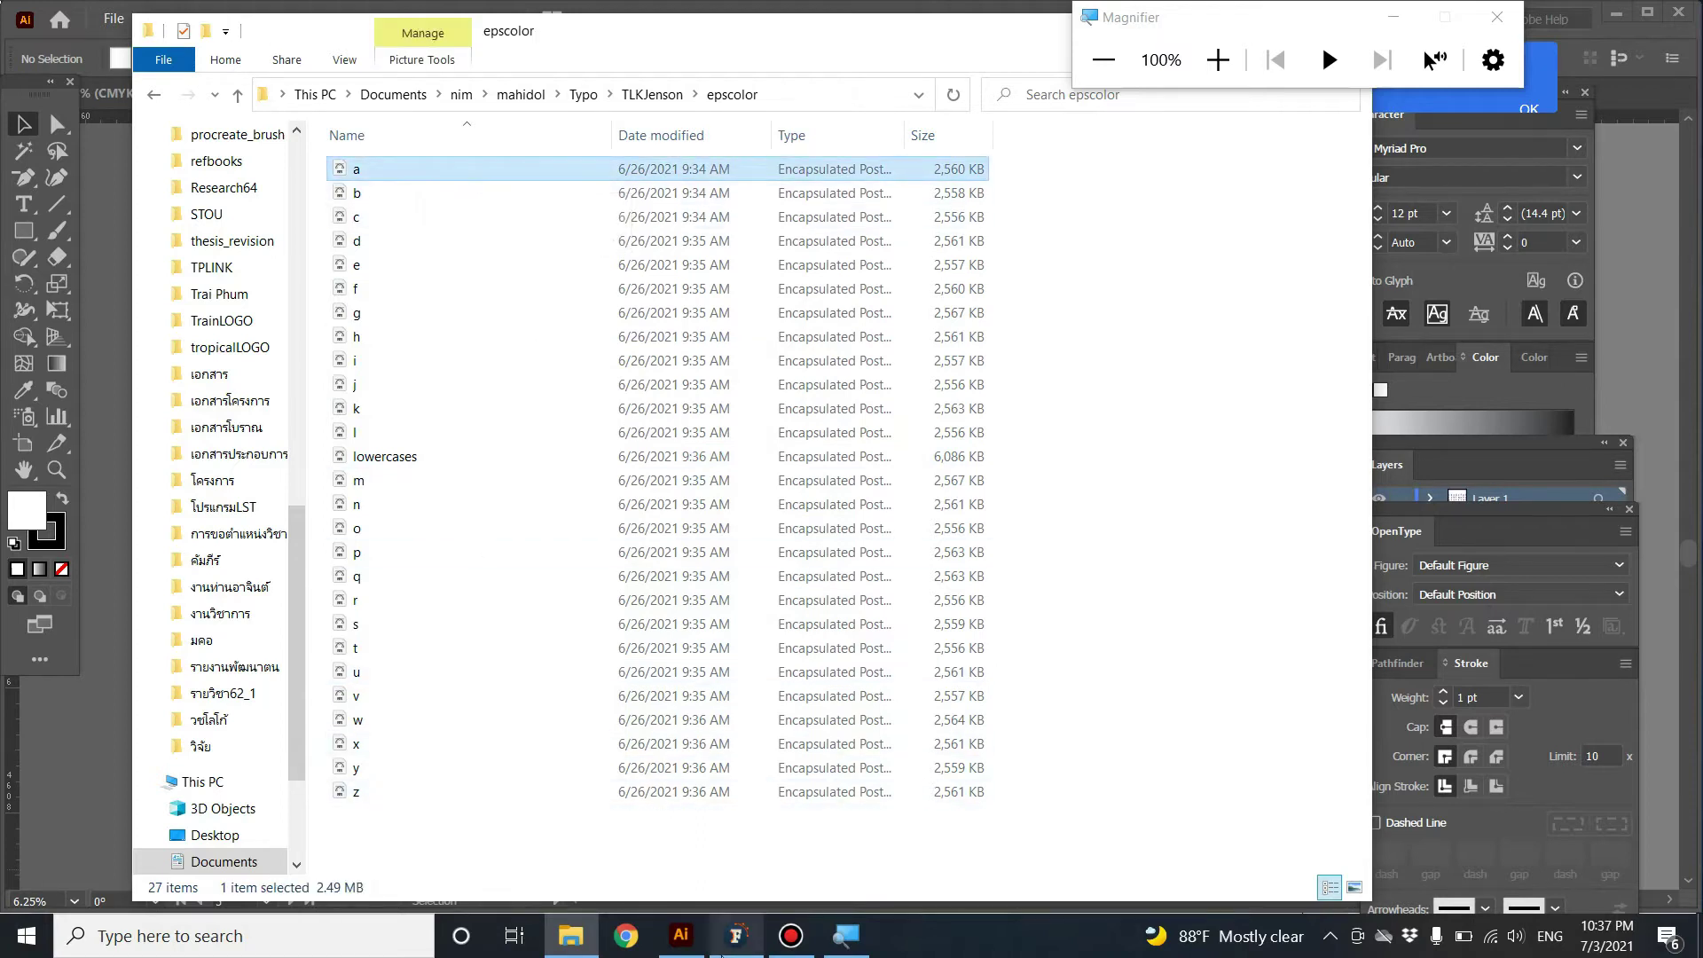
- Switch to FontLab, examine the uppercase and lowercase glyph cells of Farison Regular and select the lowercase a cell
left_click(722, 947)
left_click(673, 447)
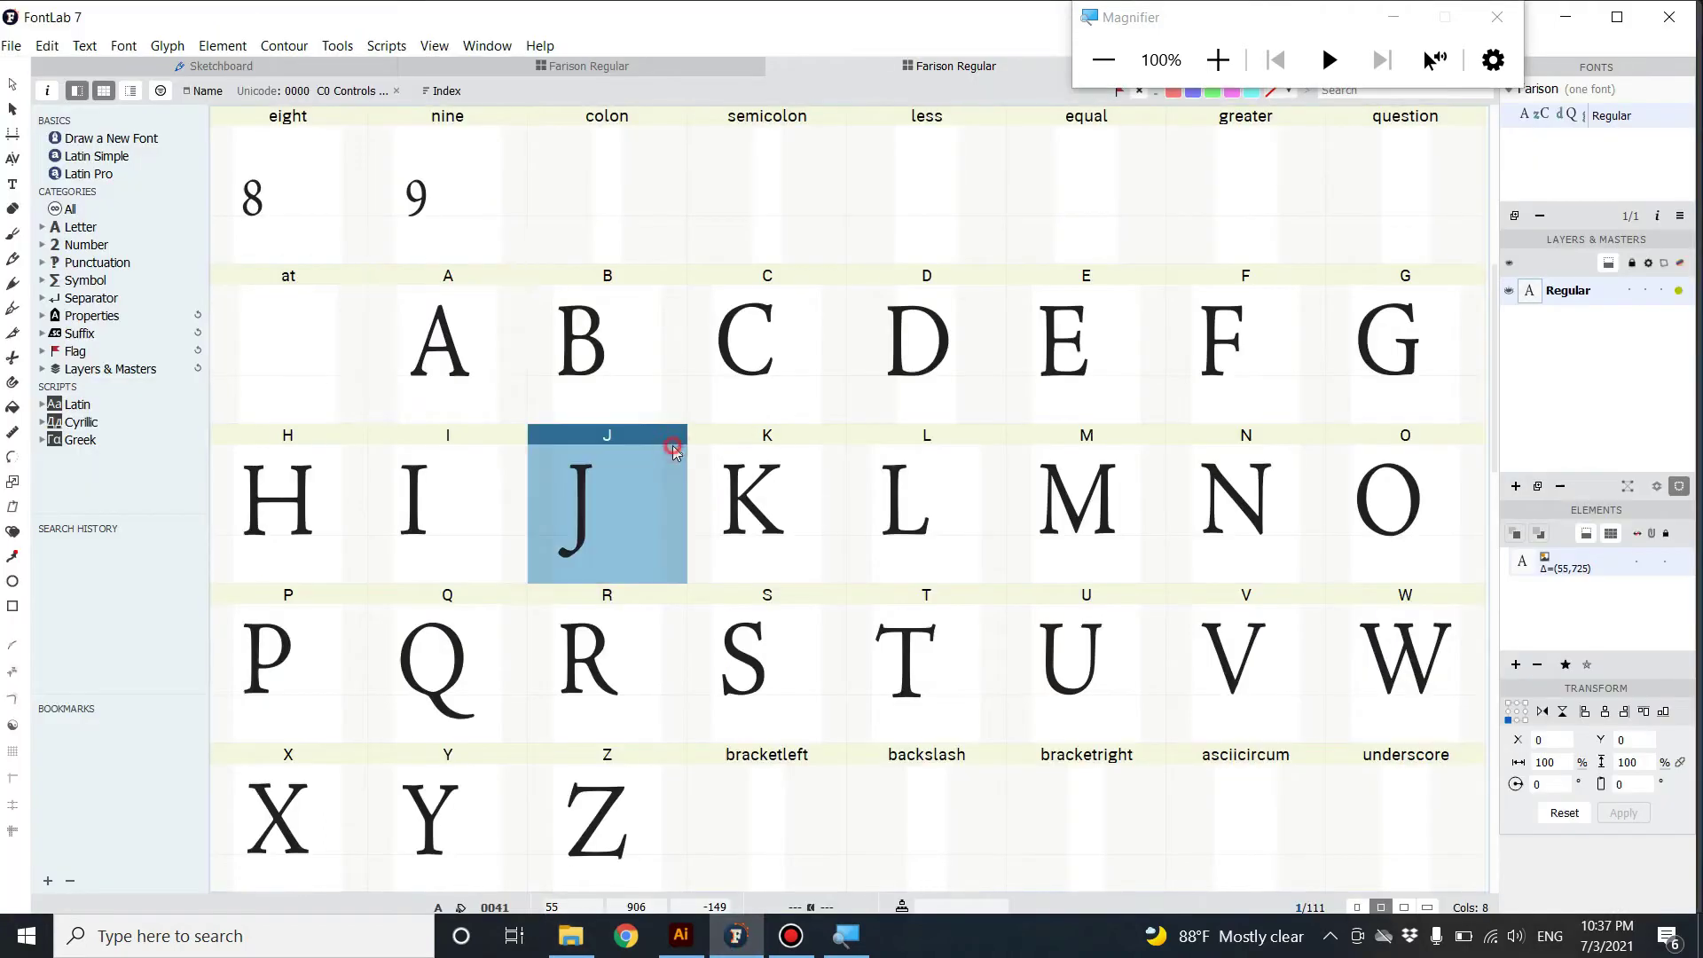
left_click(731, 417)
scroll(879, 452, "down", 6)
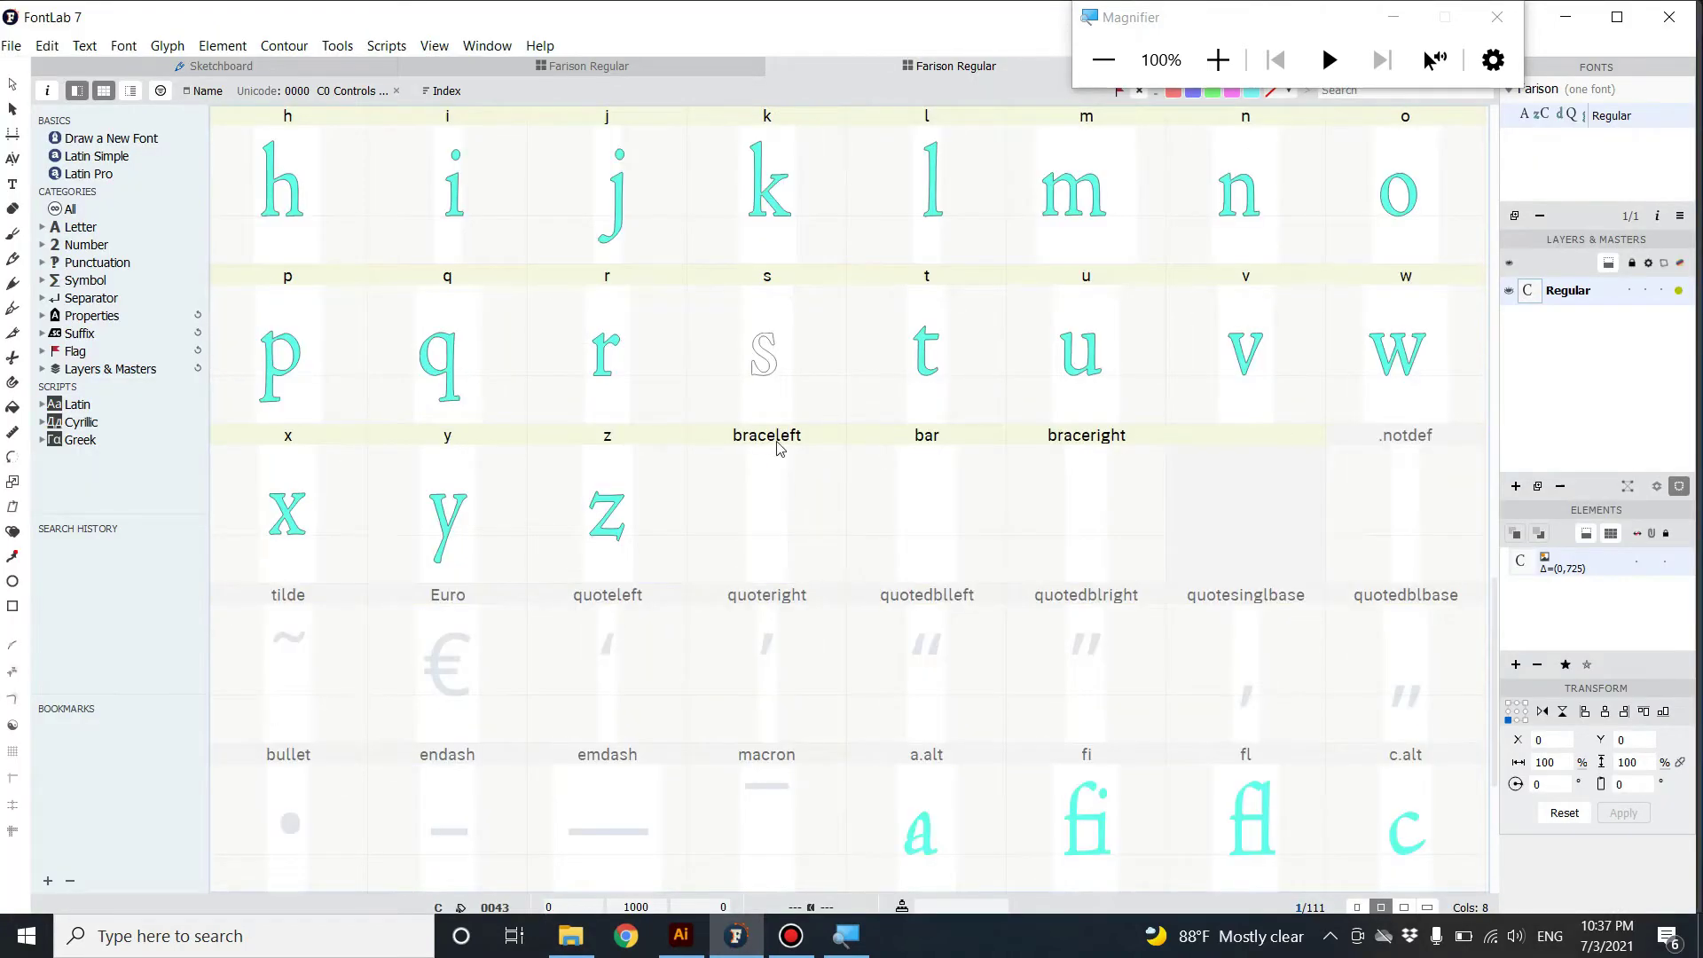
left_click(768, 497)
scroll(767, 510, "down", 1)
scroll(766, 510, "up", 4)
scroll(765, 519, "down", 4)
scroll(760, 526, "down", 1)
scroll(761, 528, "up", 8)
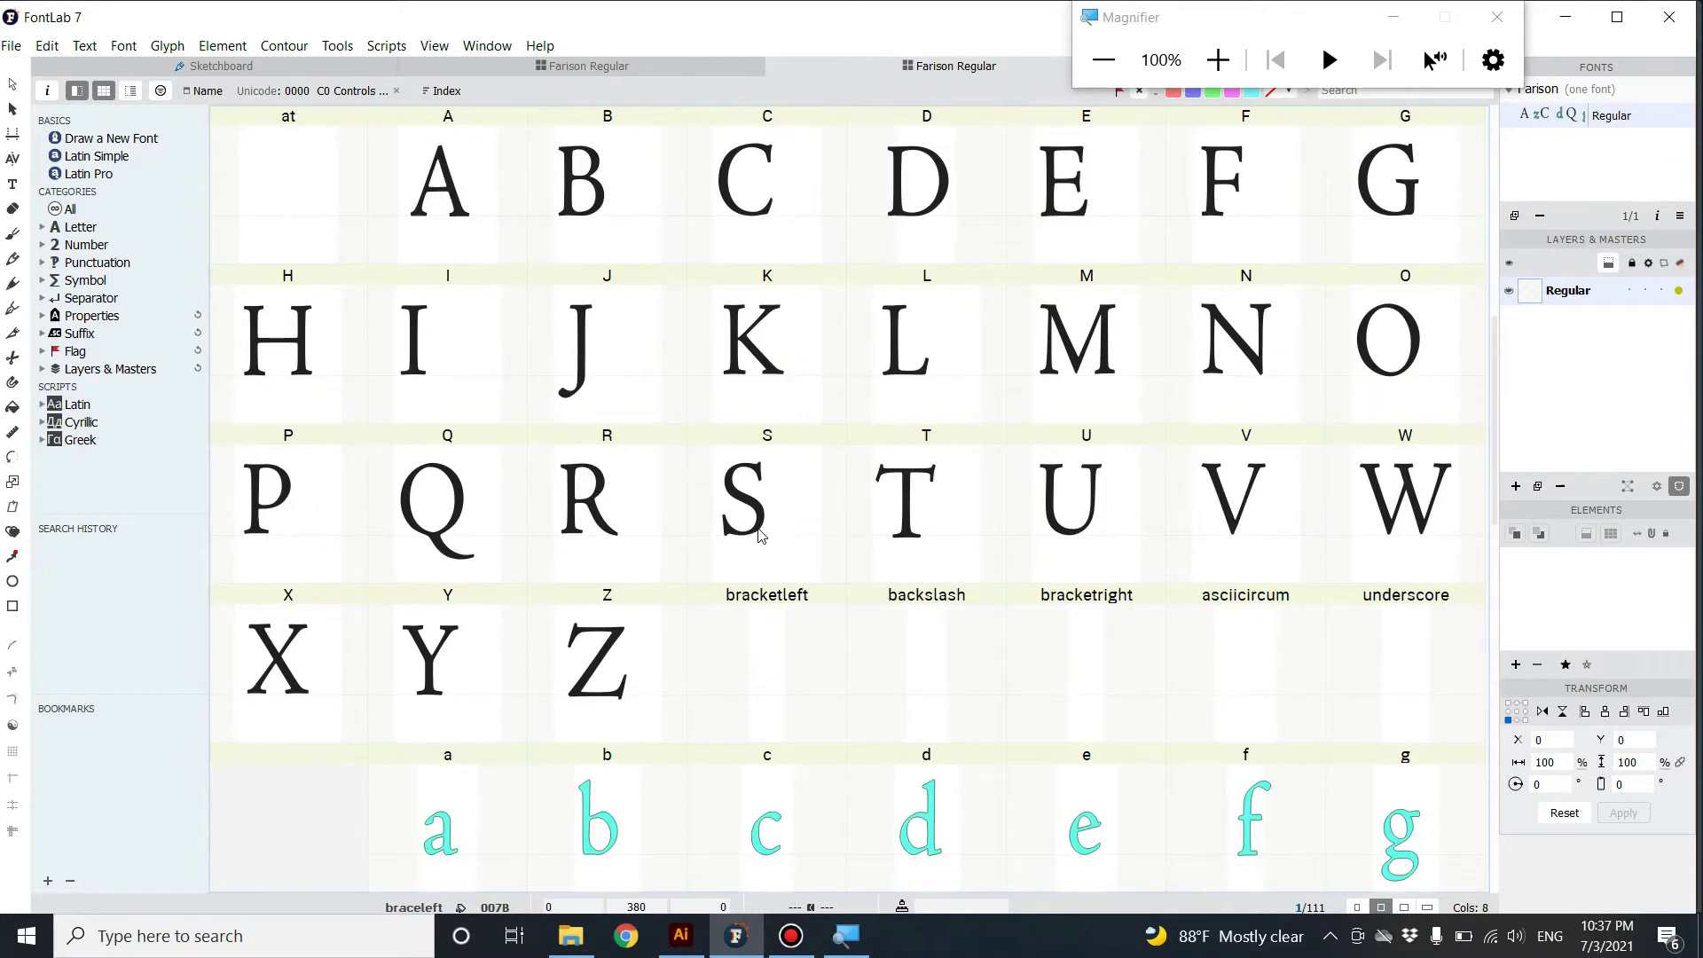
scroll(761, 530, "down", 2)
left_click(423, 521)
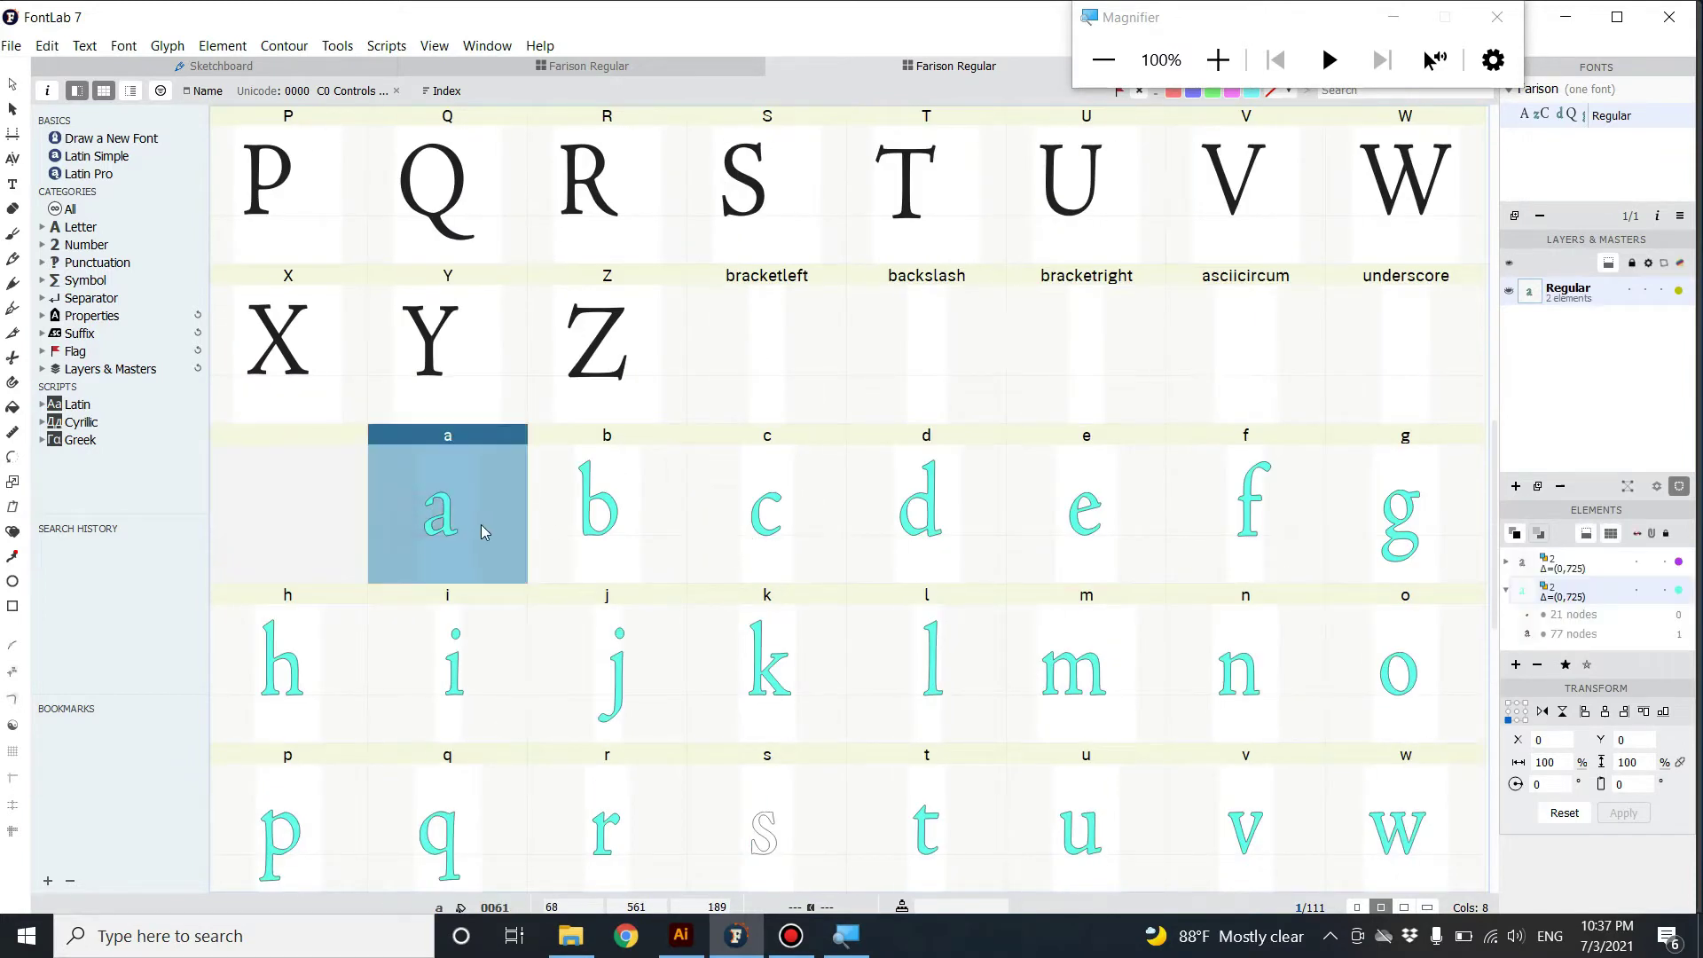
- Switch to File Explorer and select the letter files a and d in the epscolor folder for comparison
left_click(571, 936)
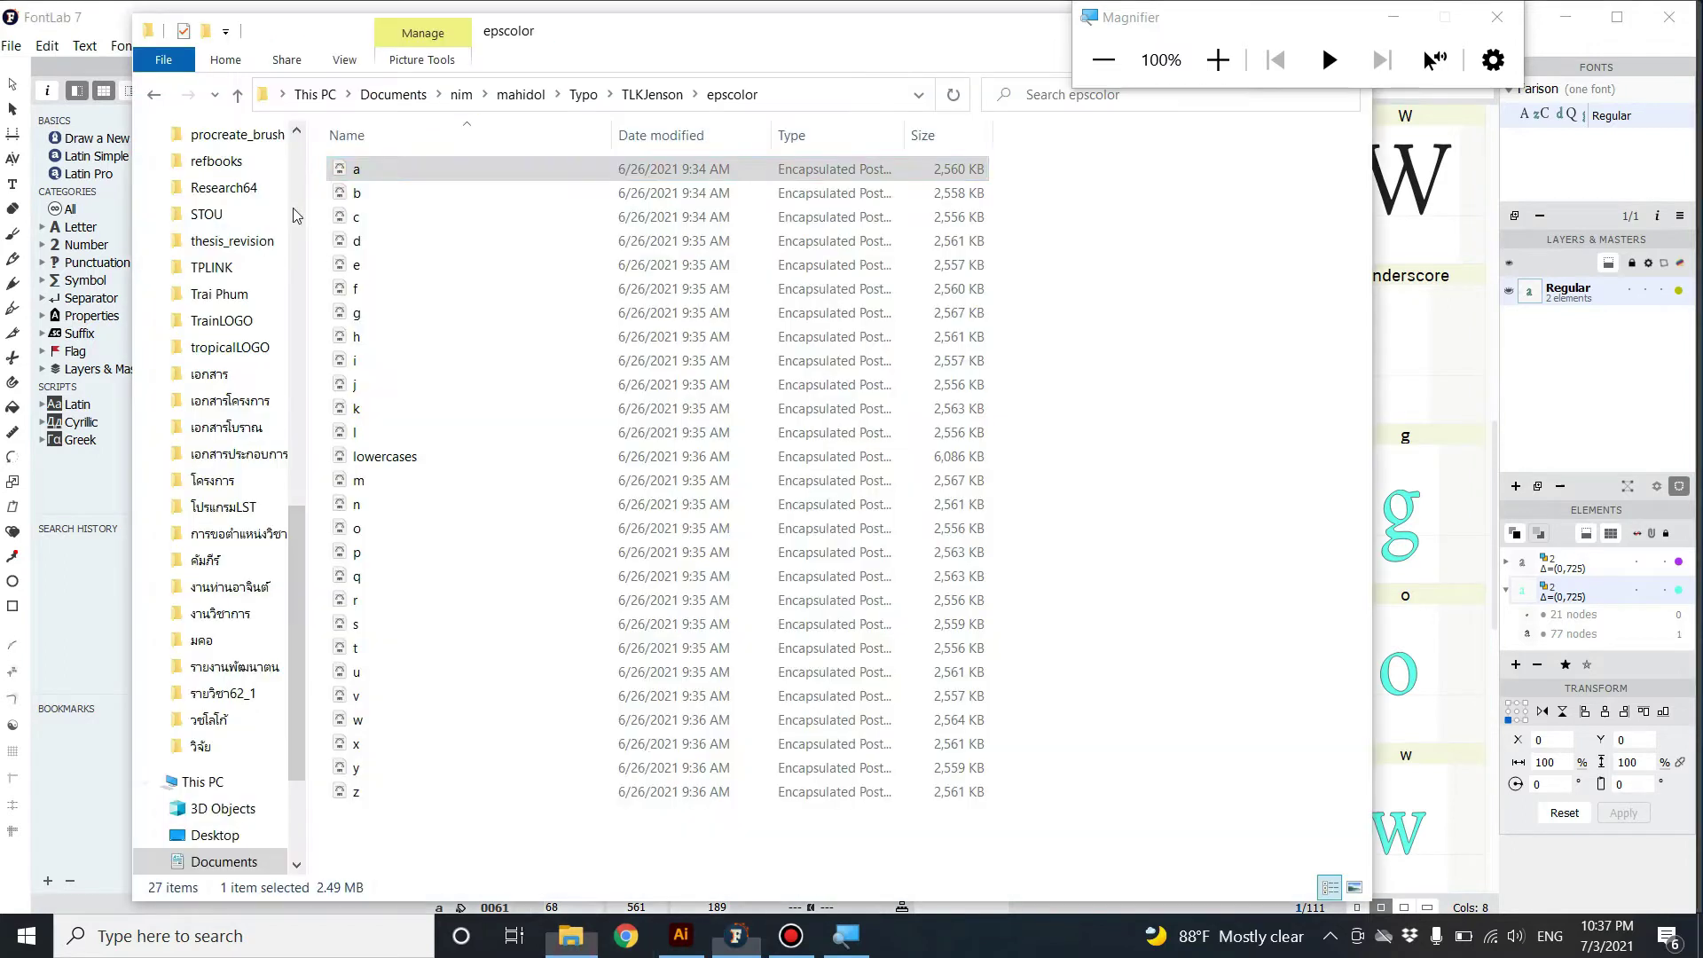
left_click(384, 172)
left_click(466, 243)
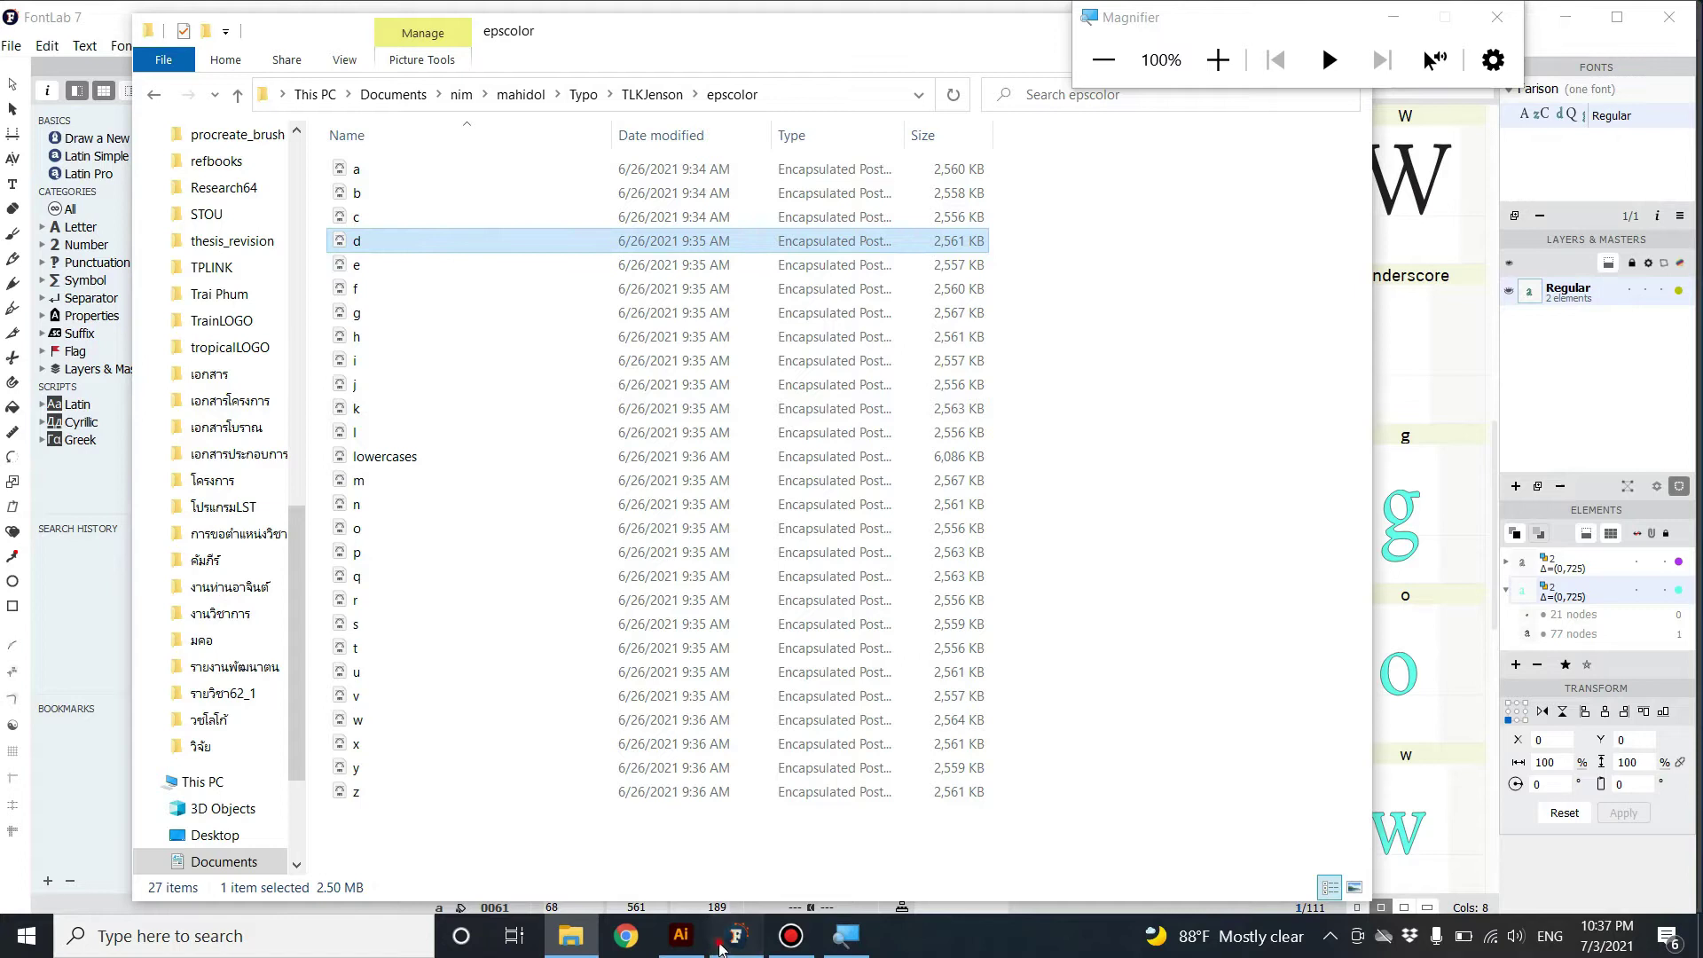
- Switch to FontLab and look over the glyph cells at the end of the font, including a.alt, c.alt and d.alt
left_click(736, 936)
scroll(741, 672, "down", 2)
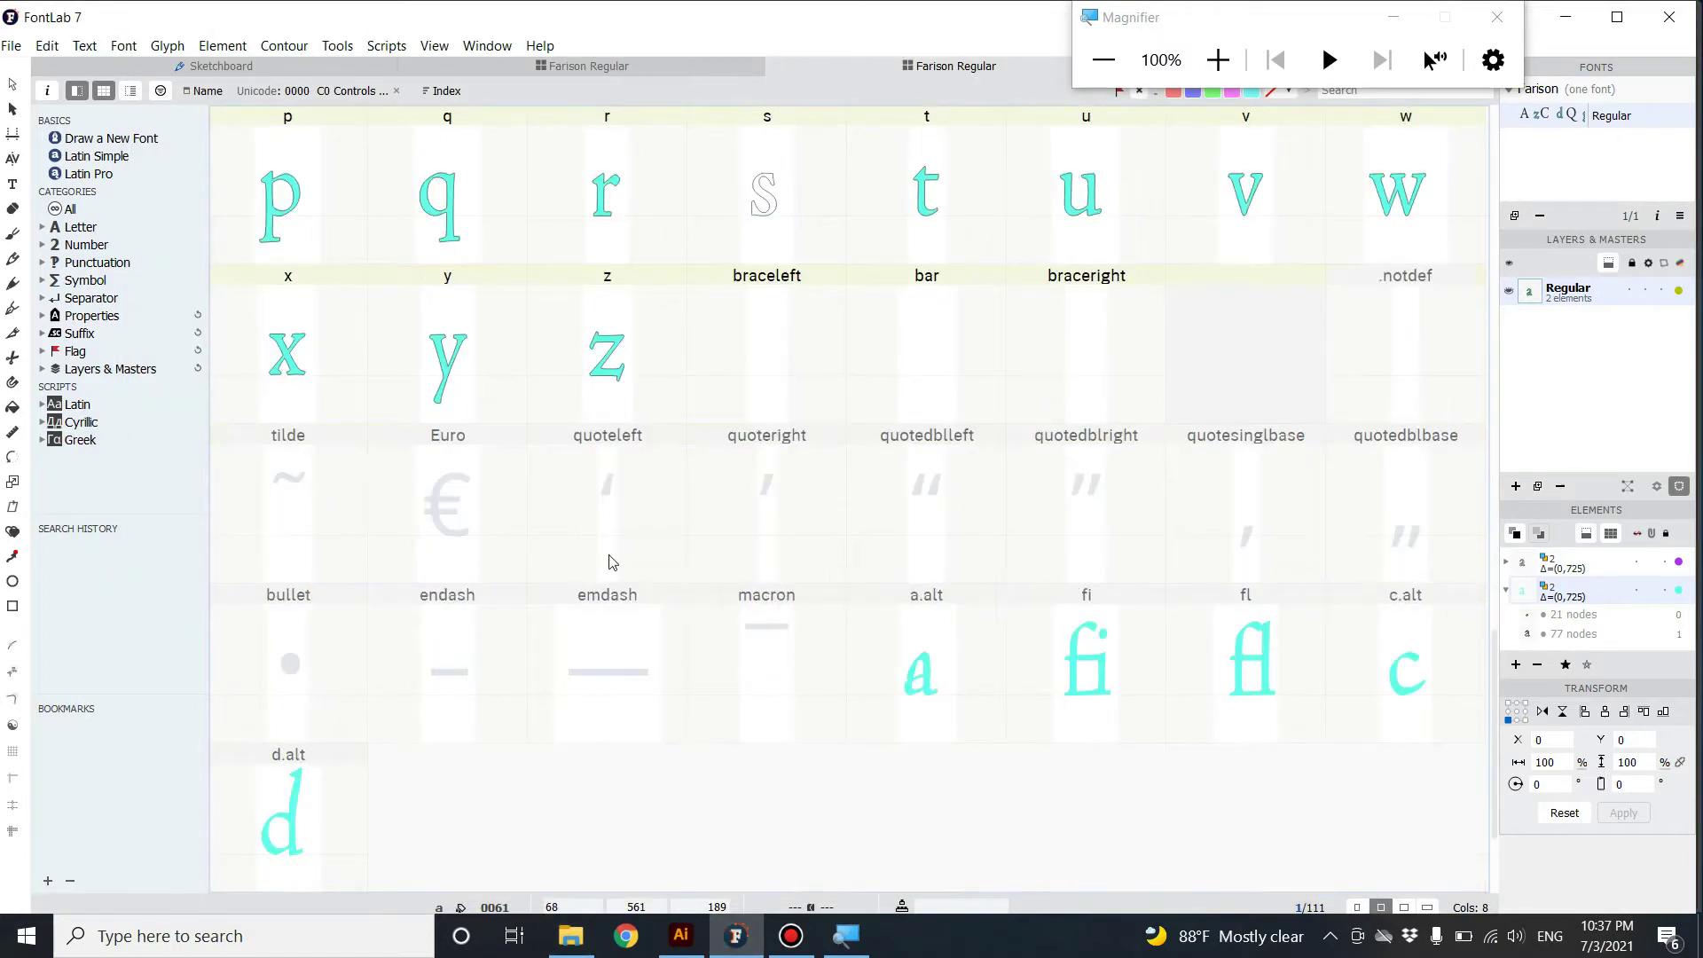
left_click(1107, 445)
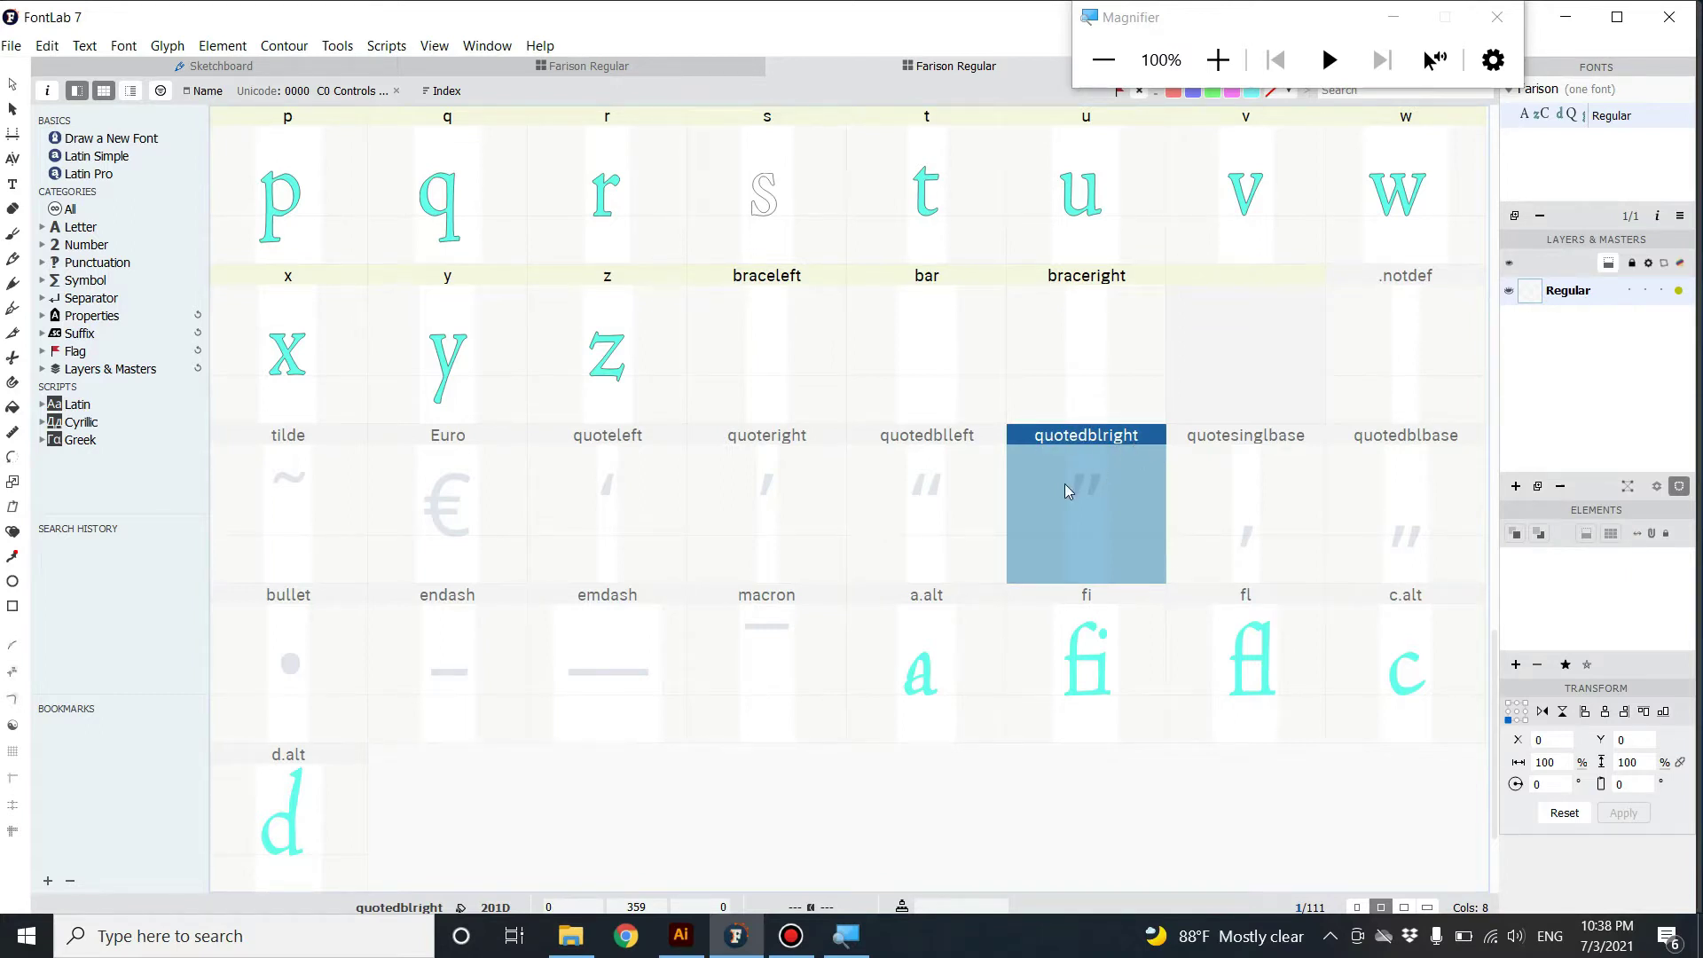
scroll(613, 586, "up", 10)
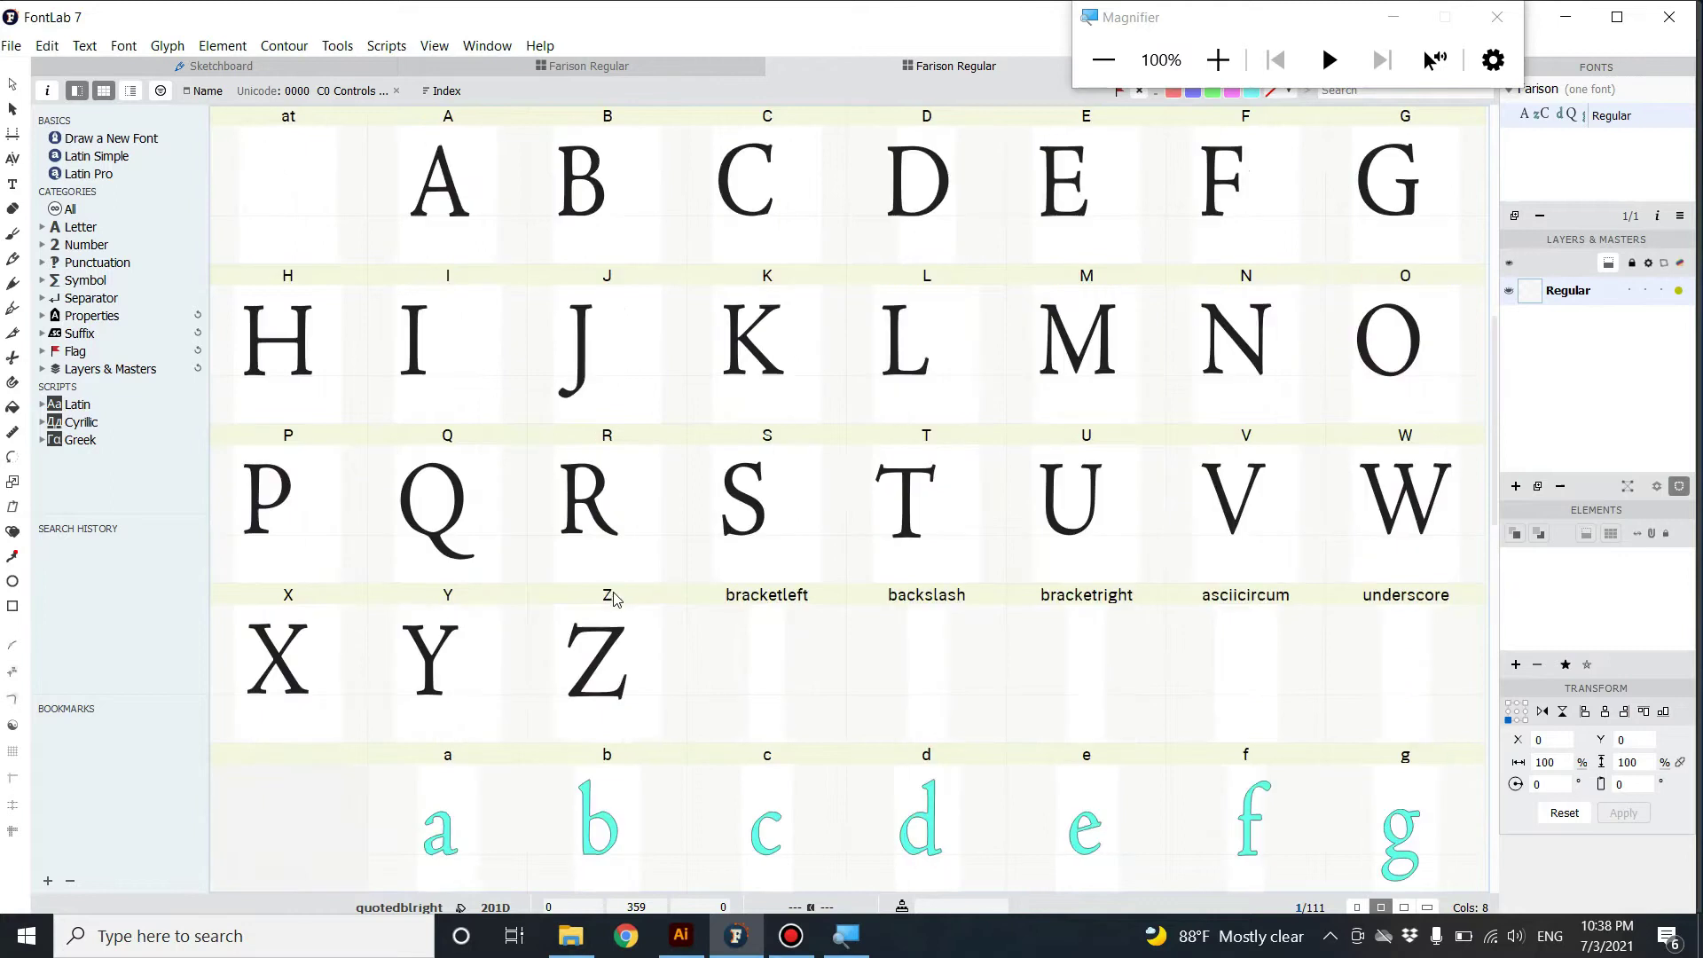
- Bring up the epscolor folder window, move it aside and minimize it to return to FontLab's number glyph cells
left_click(572, 952)
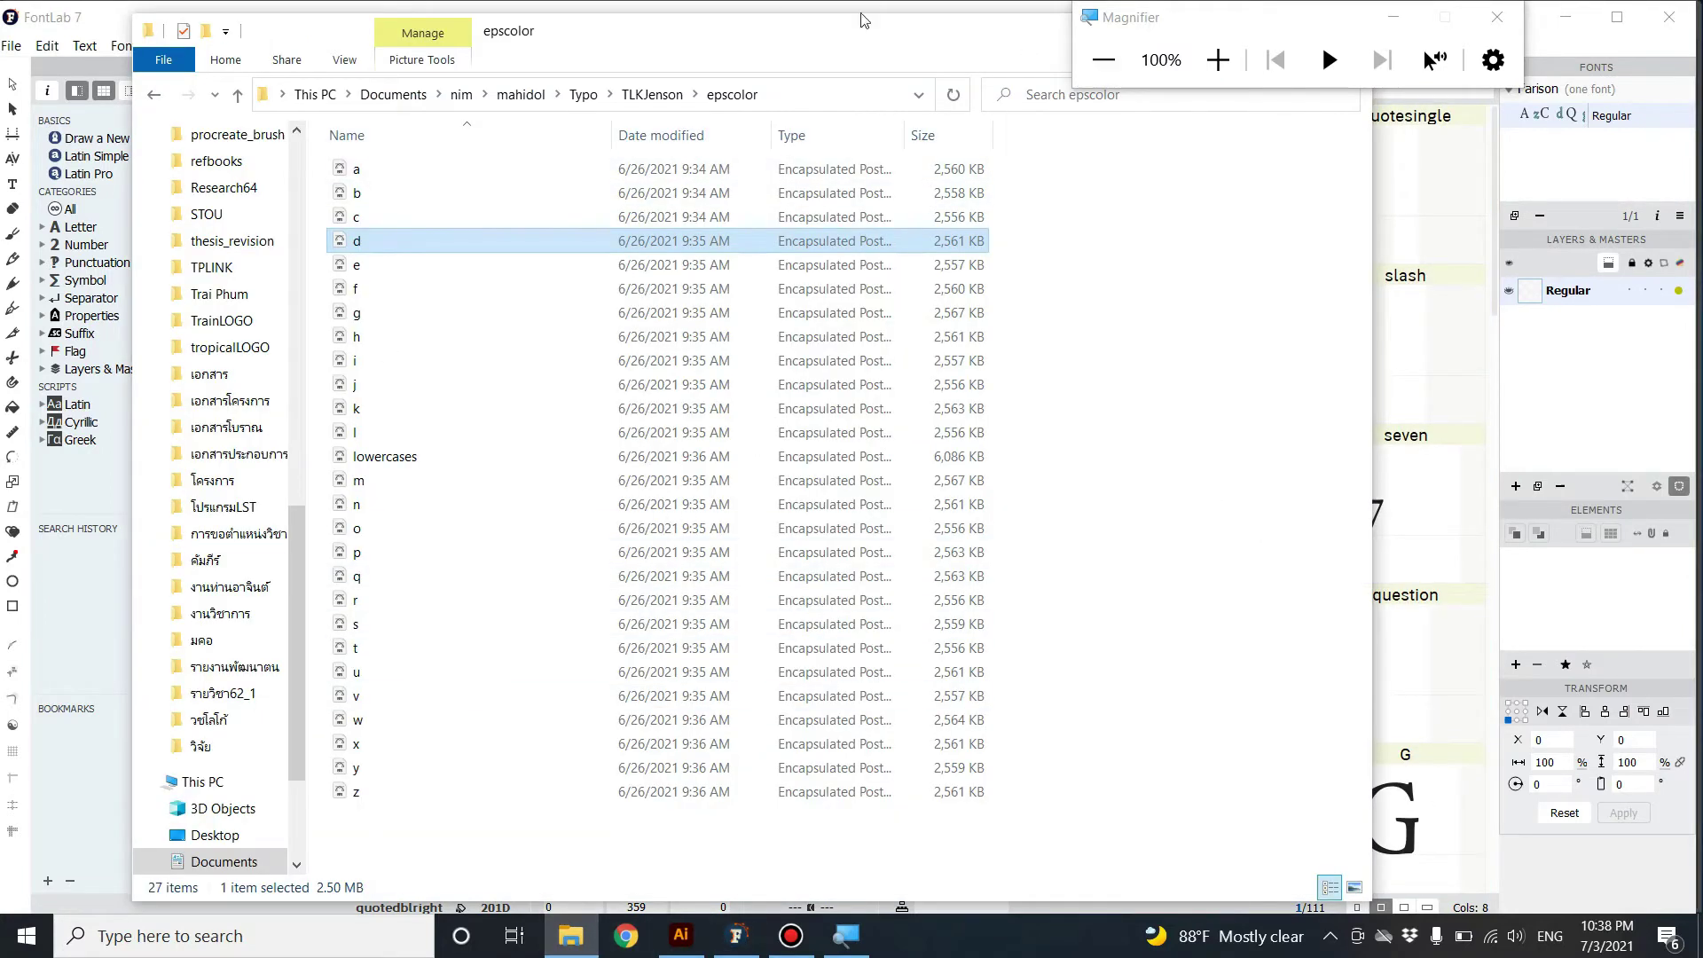
left_click_drag(868, 39, 479, 123)
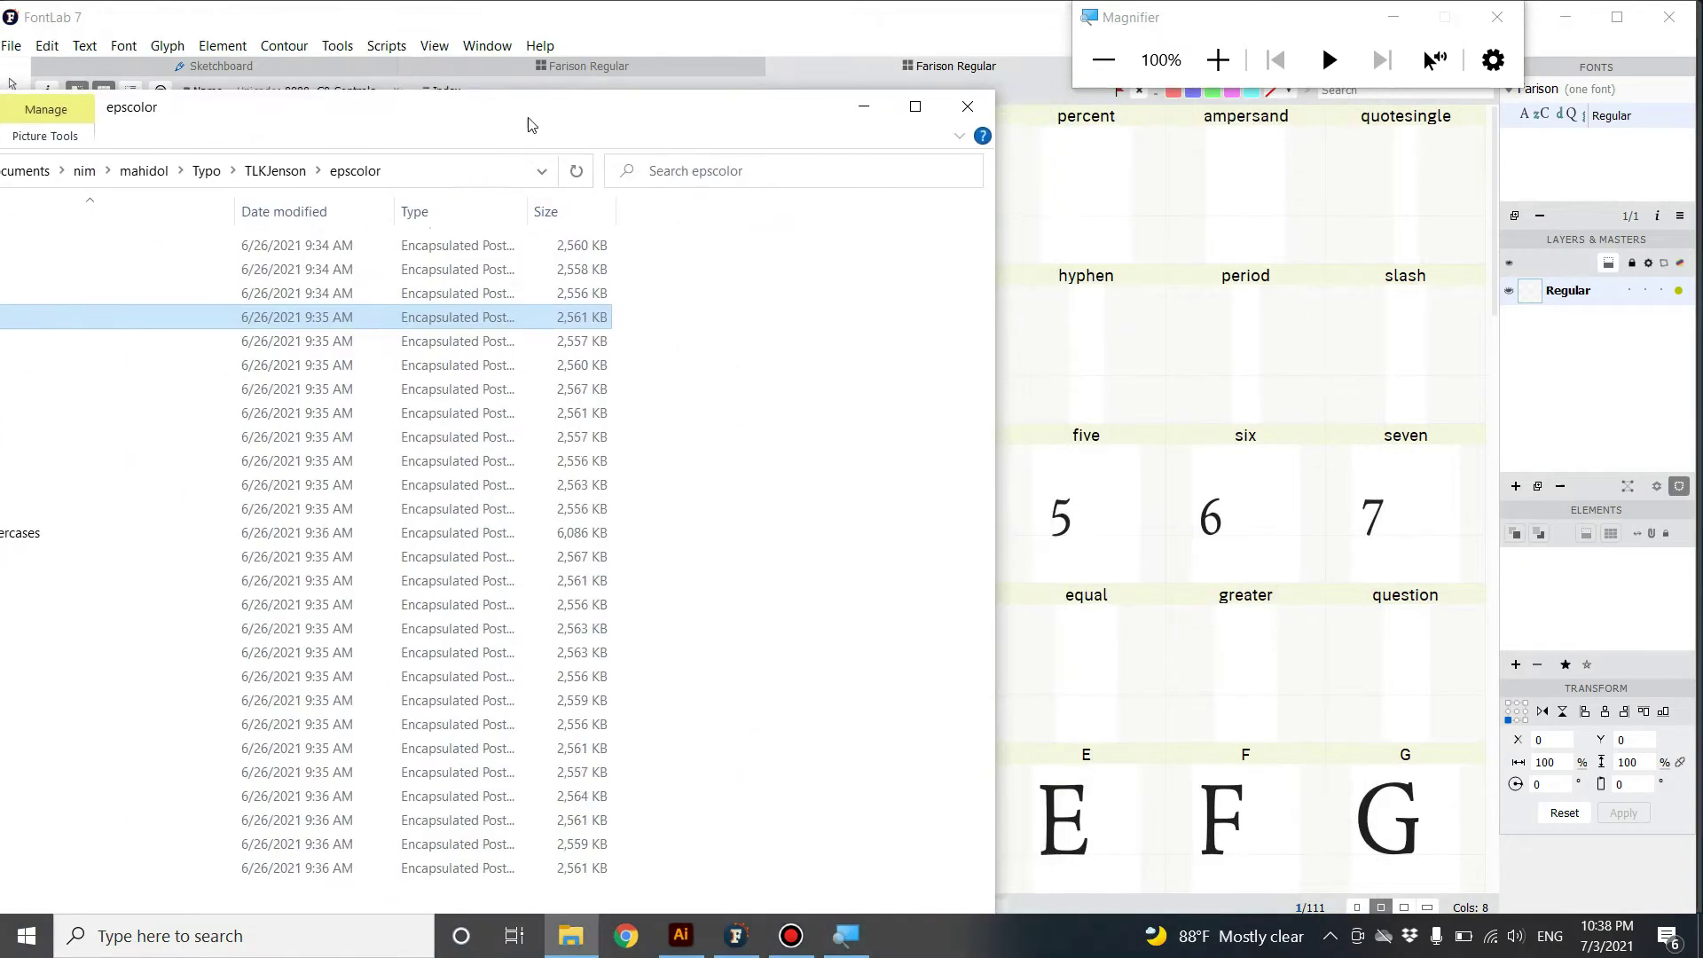
left_click(870, 107)
left_click(770, 544)
scroll(646, 650, "down", 1)
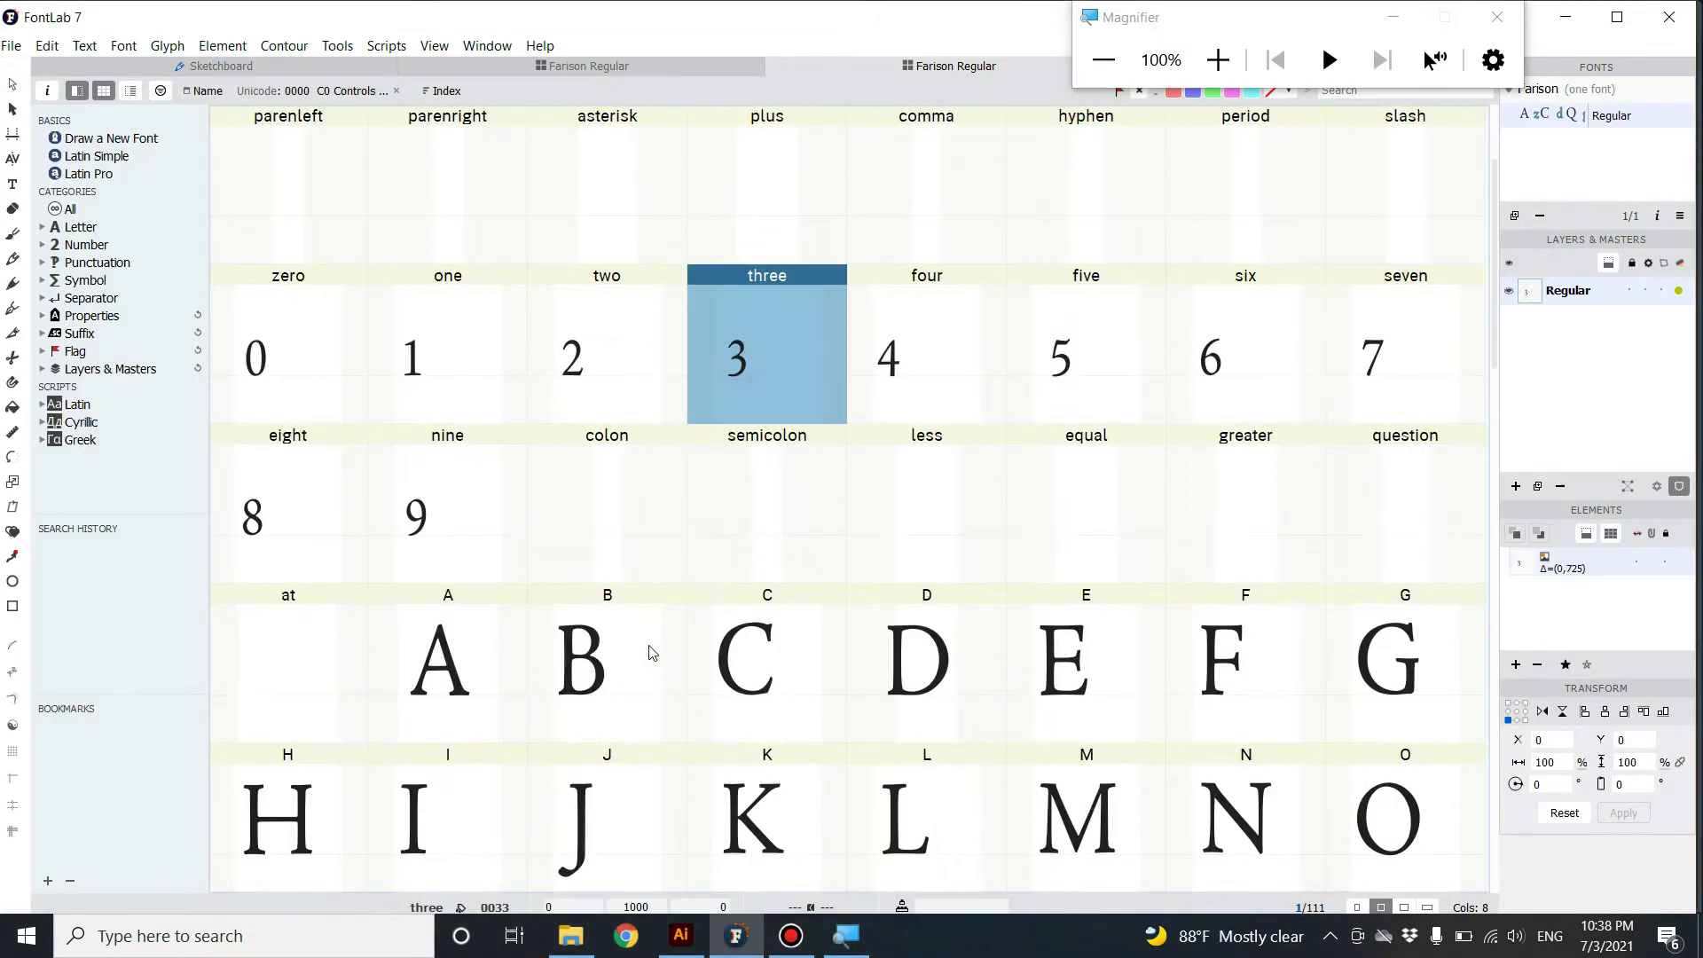
left_click(640, 519)
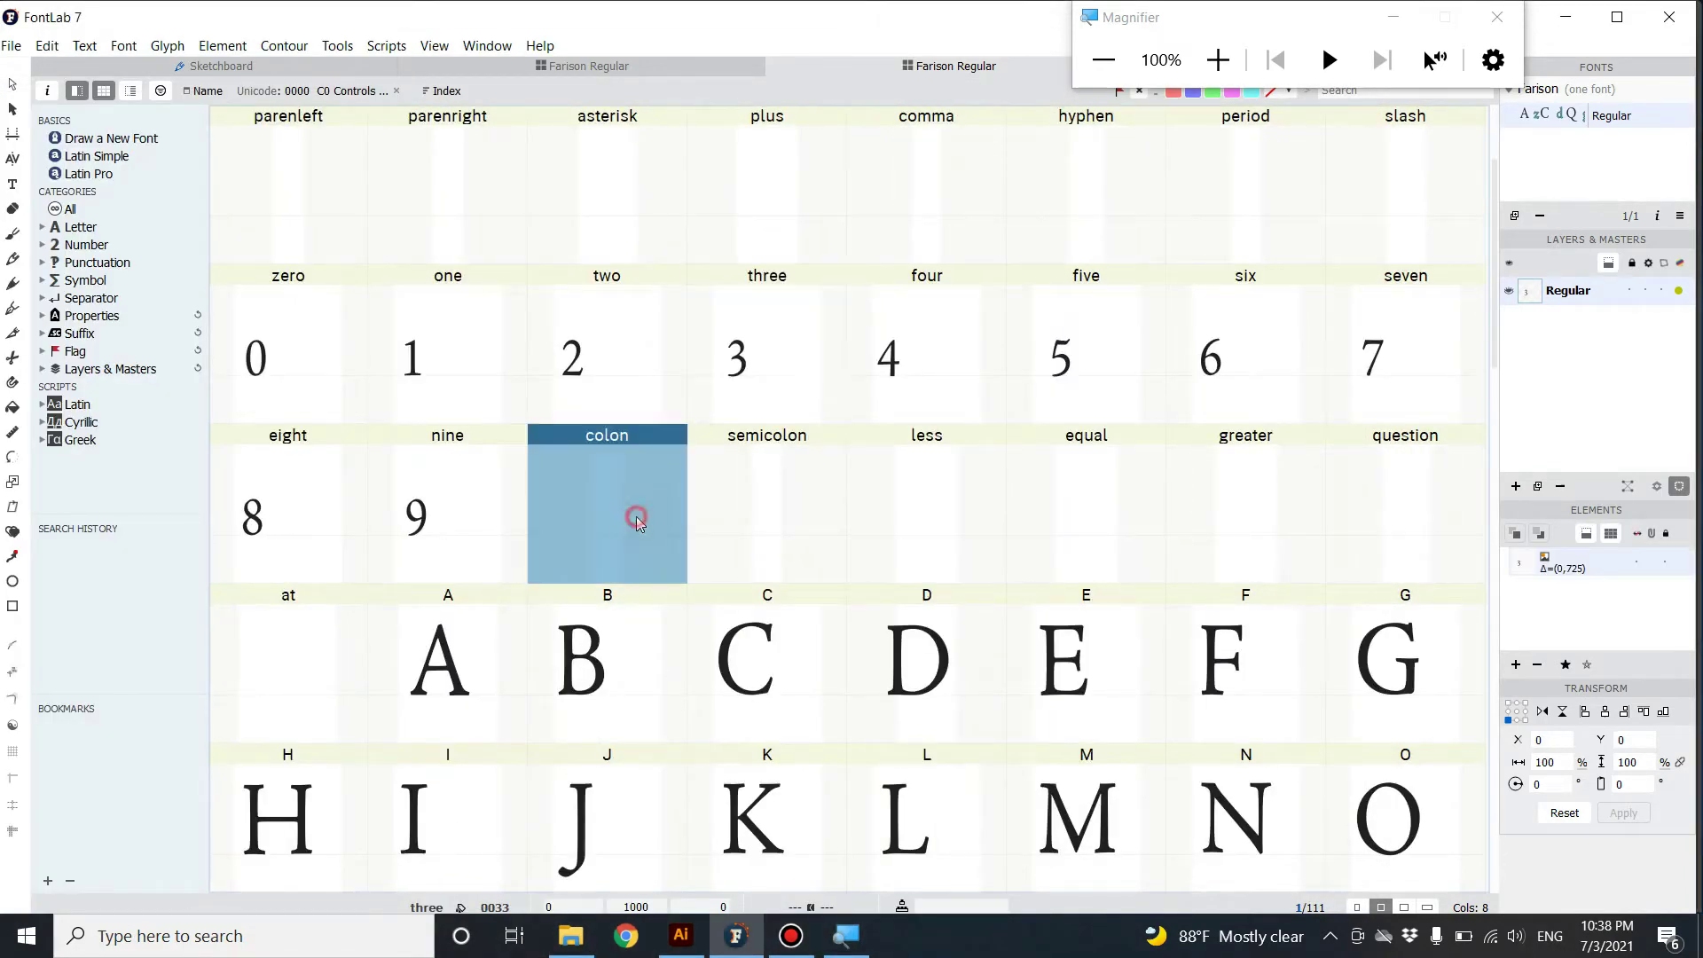
- Examine FontLab's file import options, including the Artwork import, with the plus glyph cell selected
left_click(12, 46)
mouse_move(85, 368)
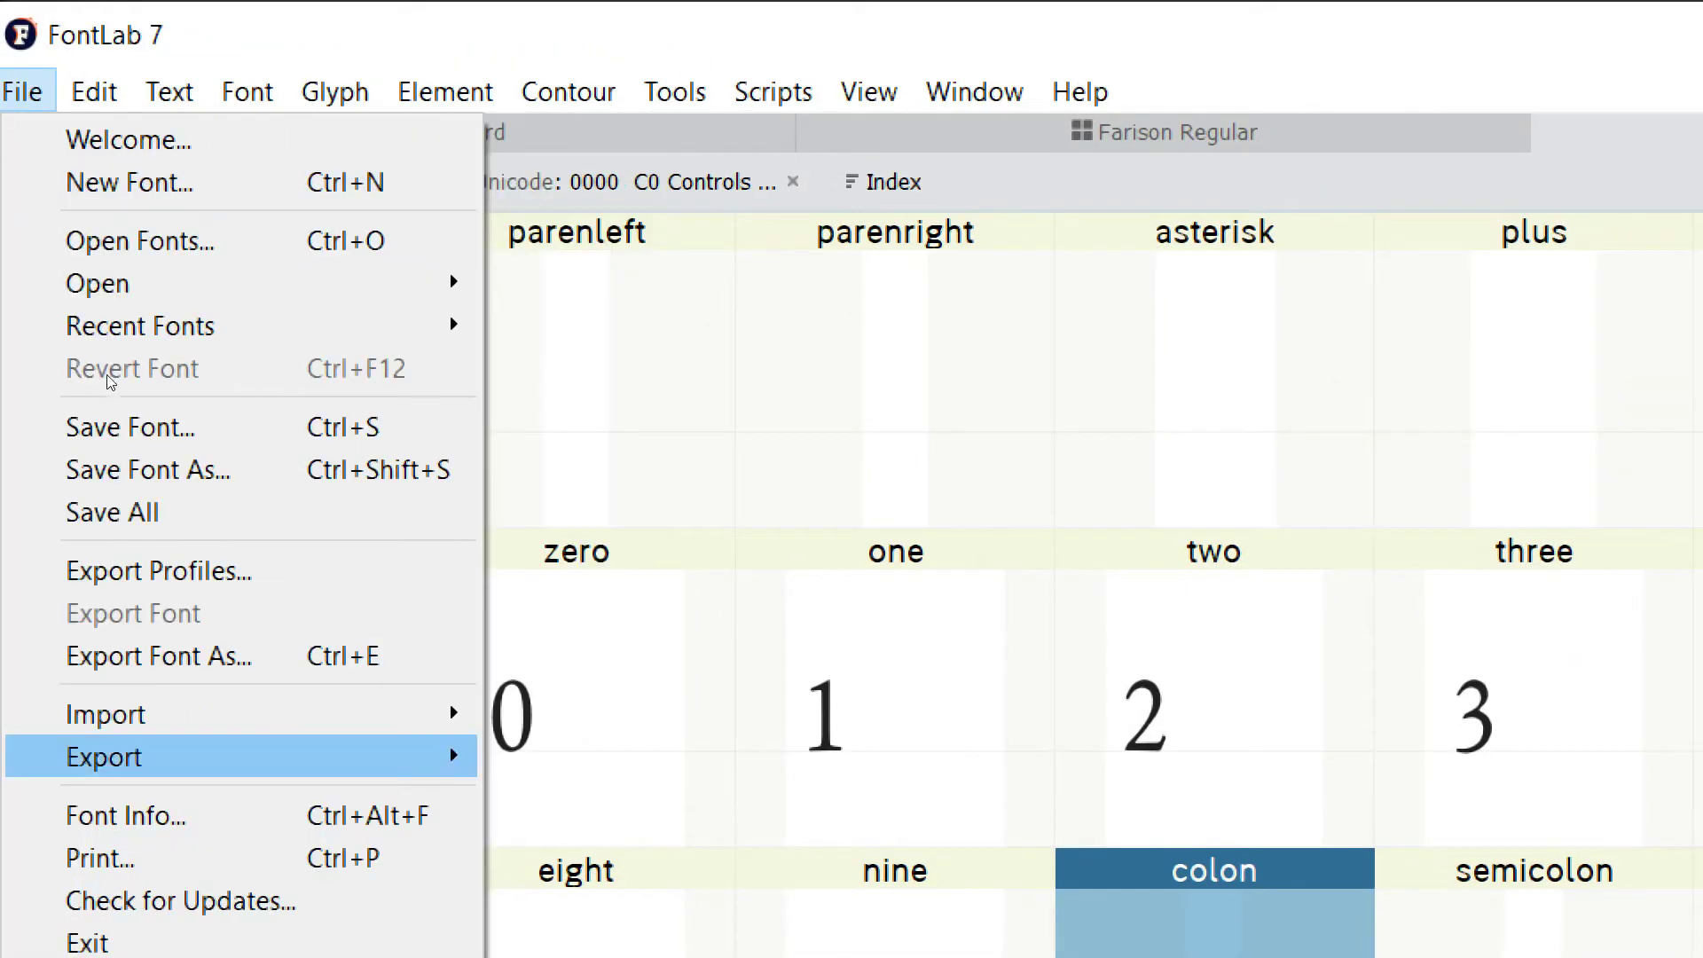
left_click(684, 311)
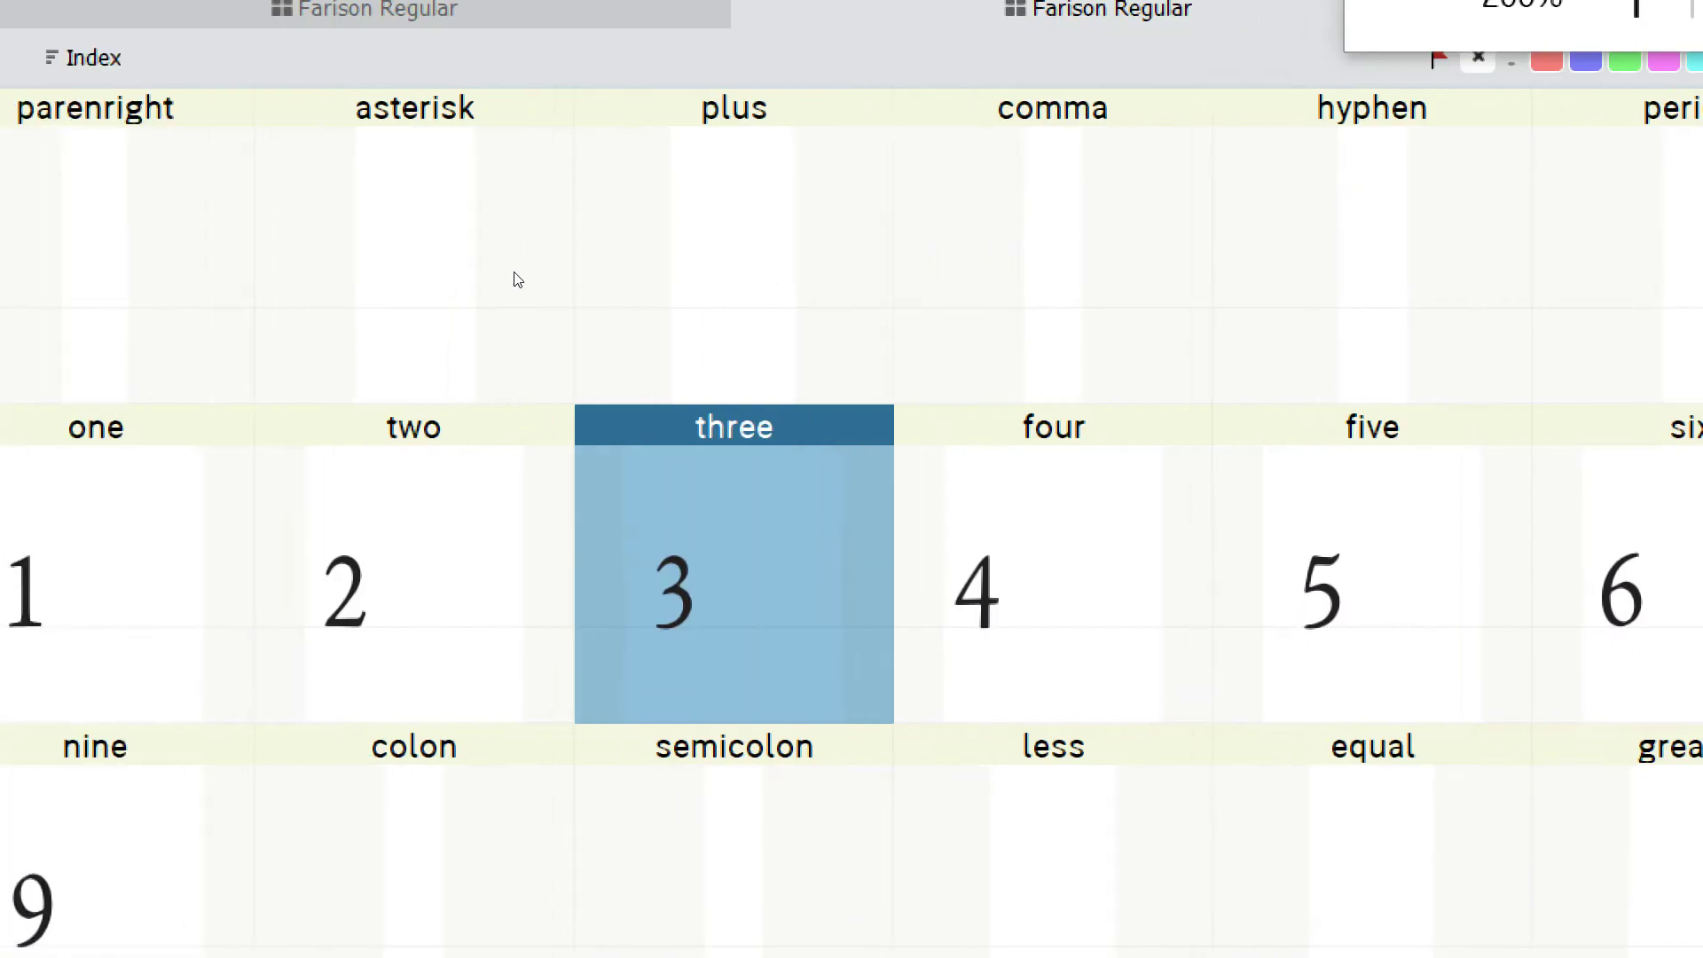
left_click(688, 190)
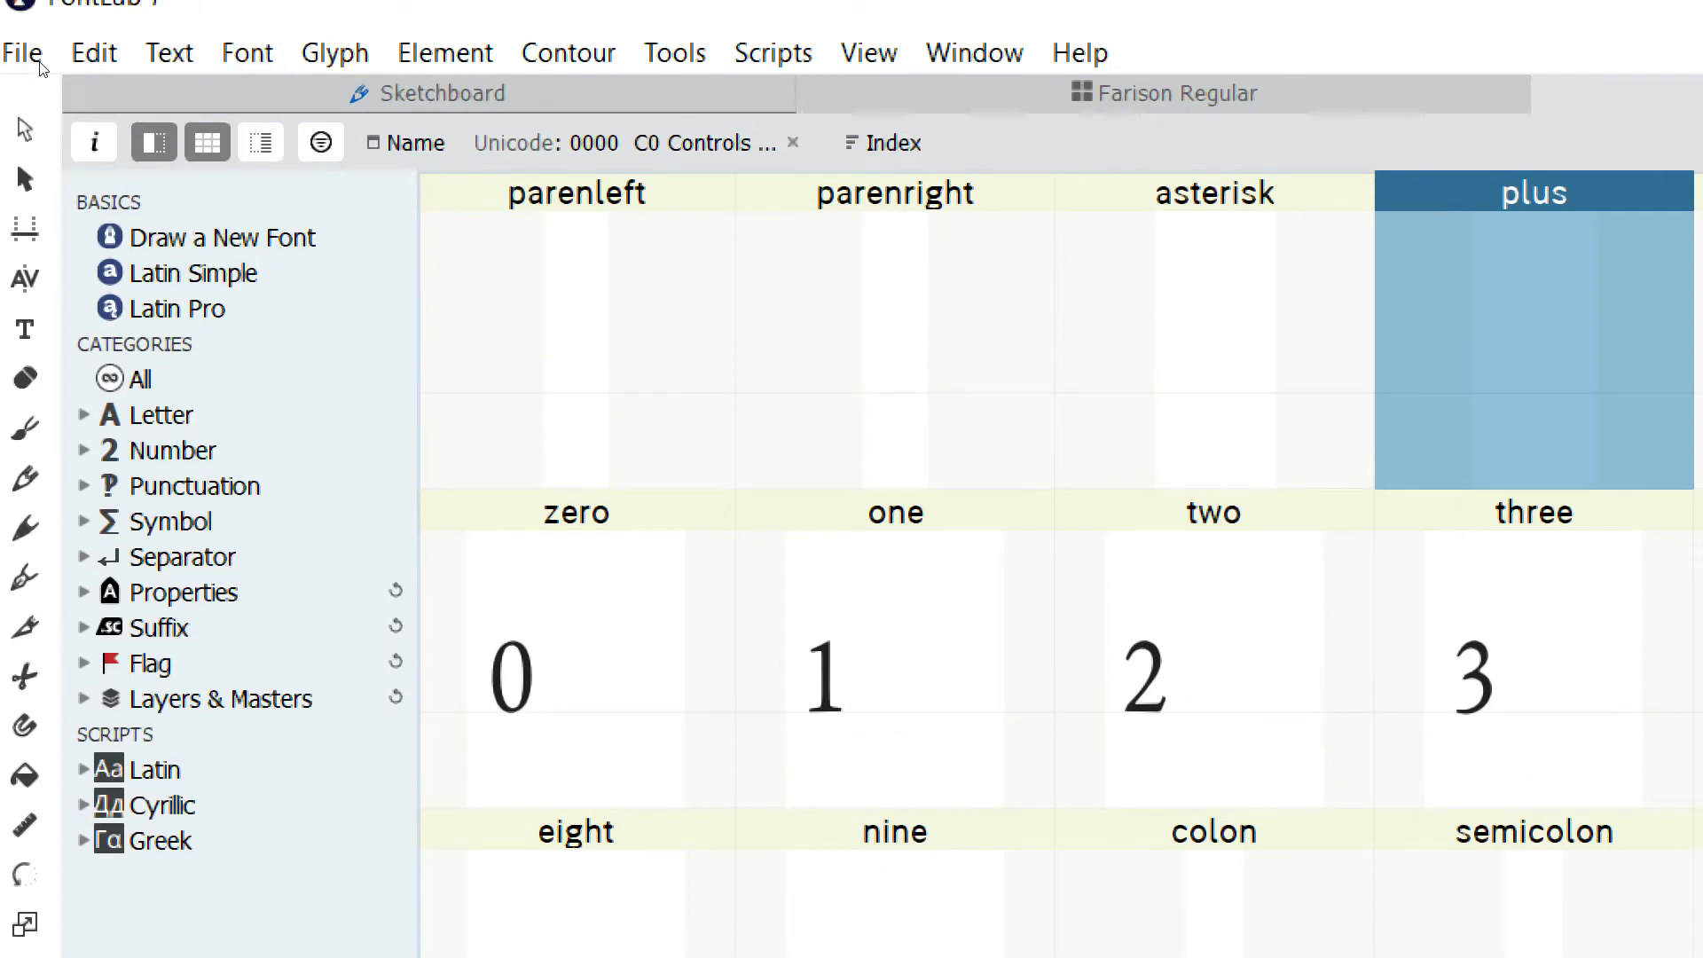
left_click(35, 62)
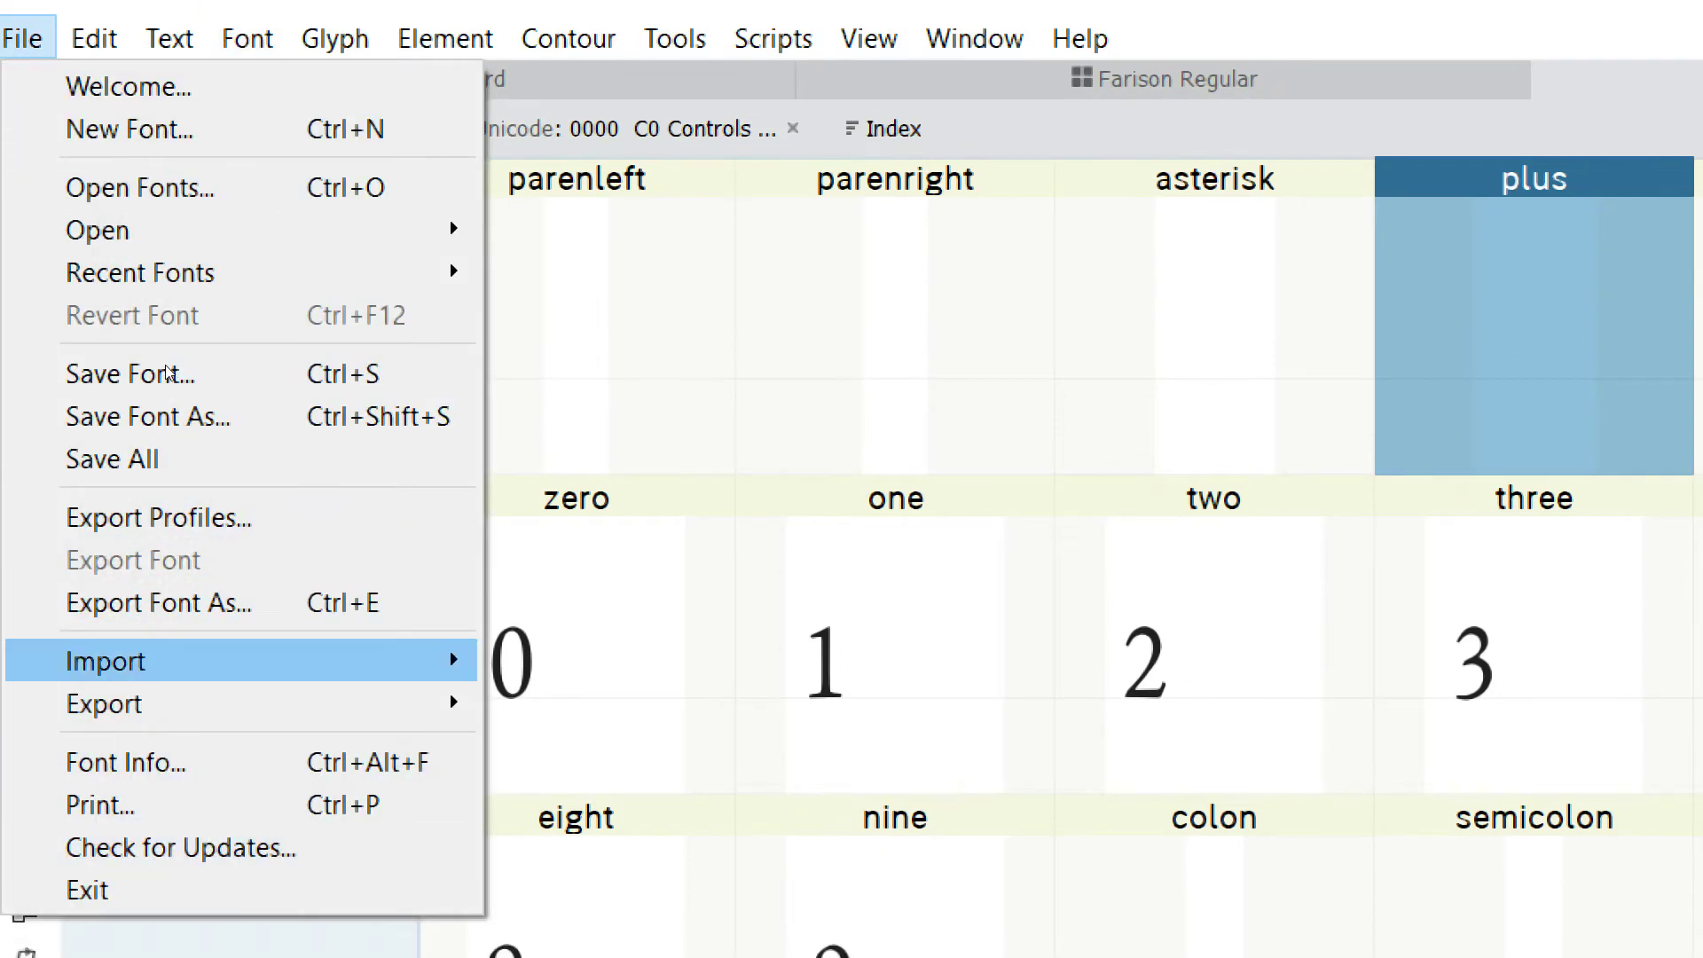
mouse_move(266, 661)
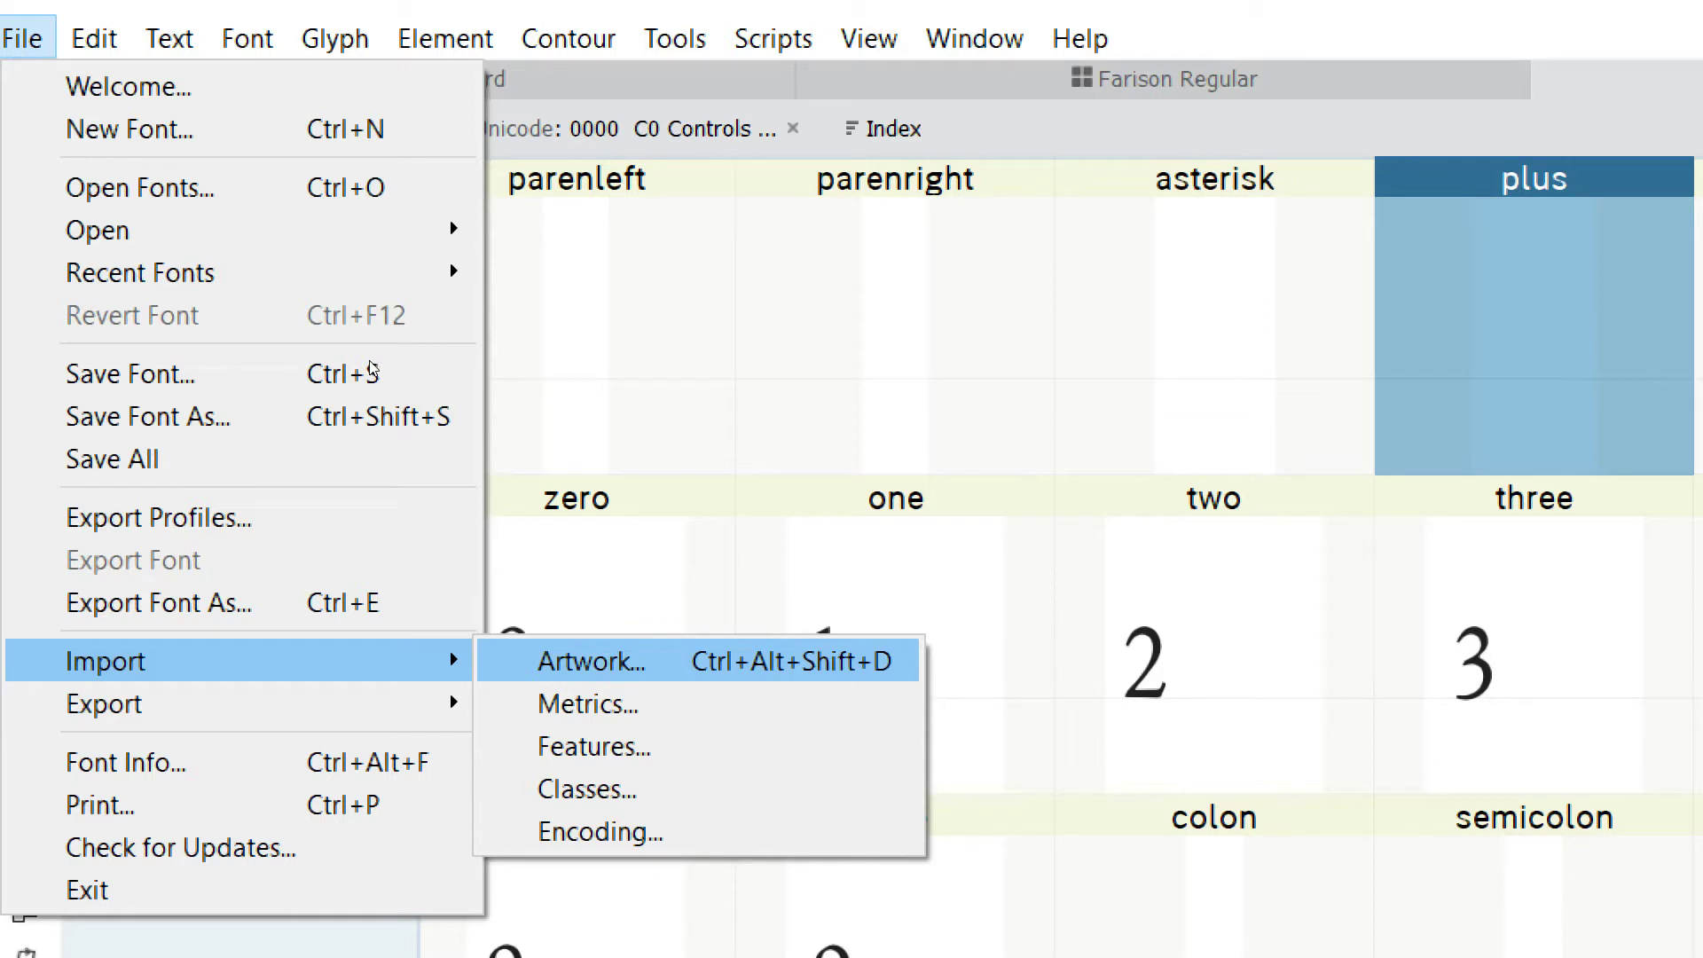
key("Escape")
key("Escape")
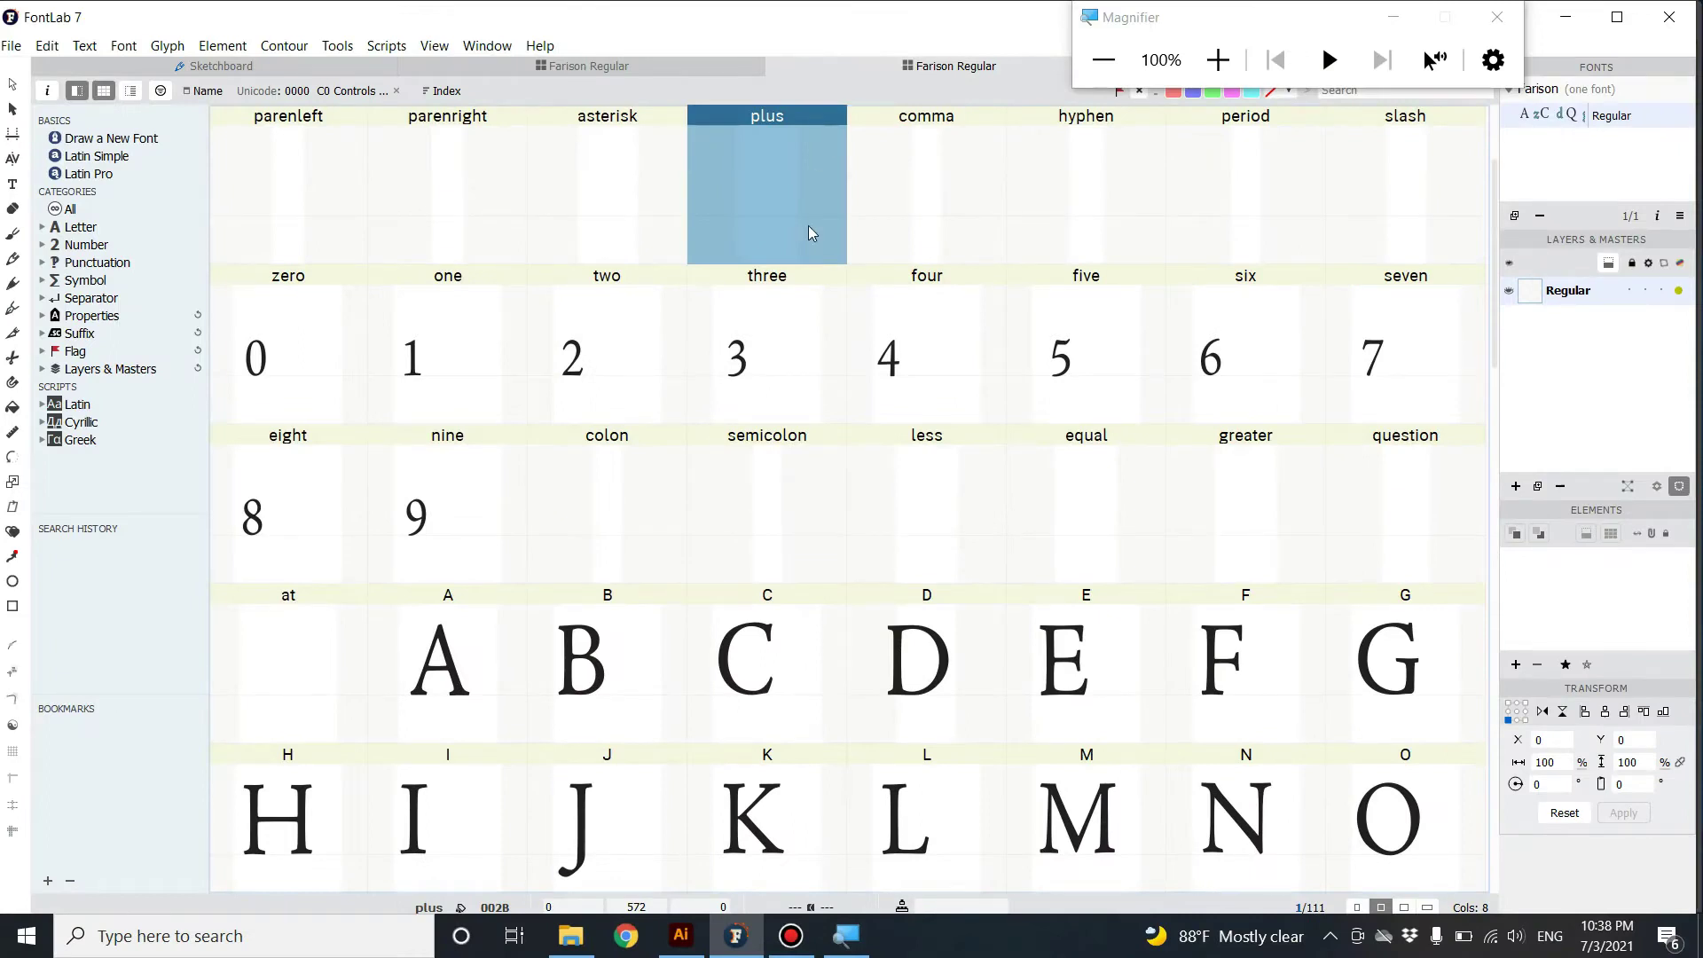
- Examine the name captions above the punctuation, number and letter glyph cells
left_click(540, 376)
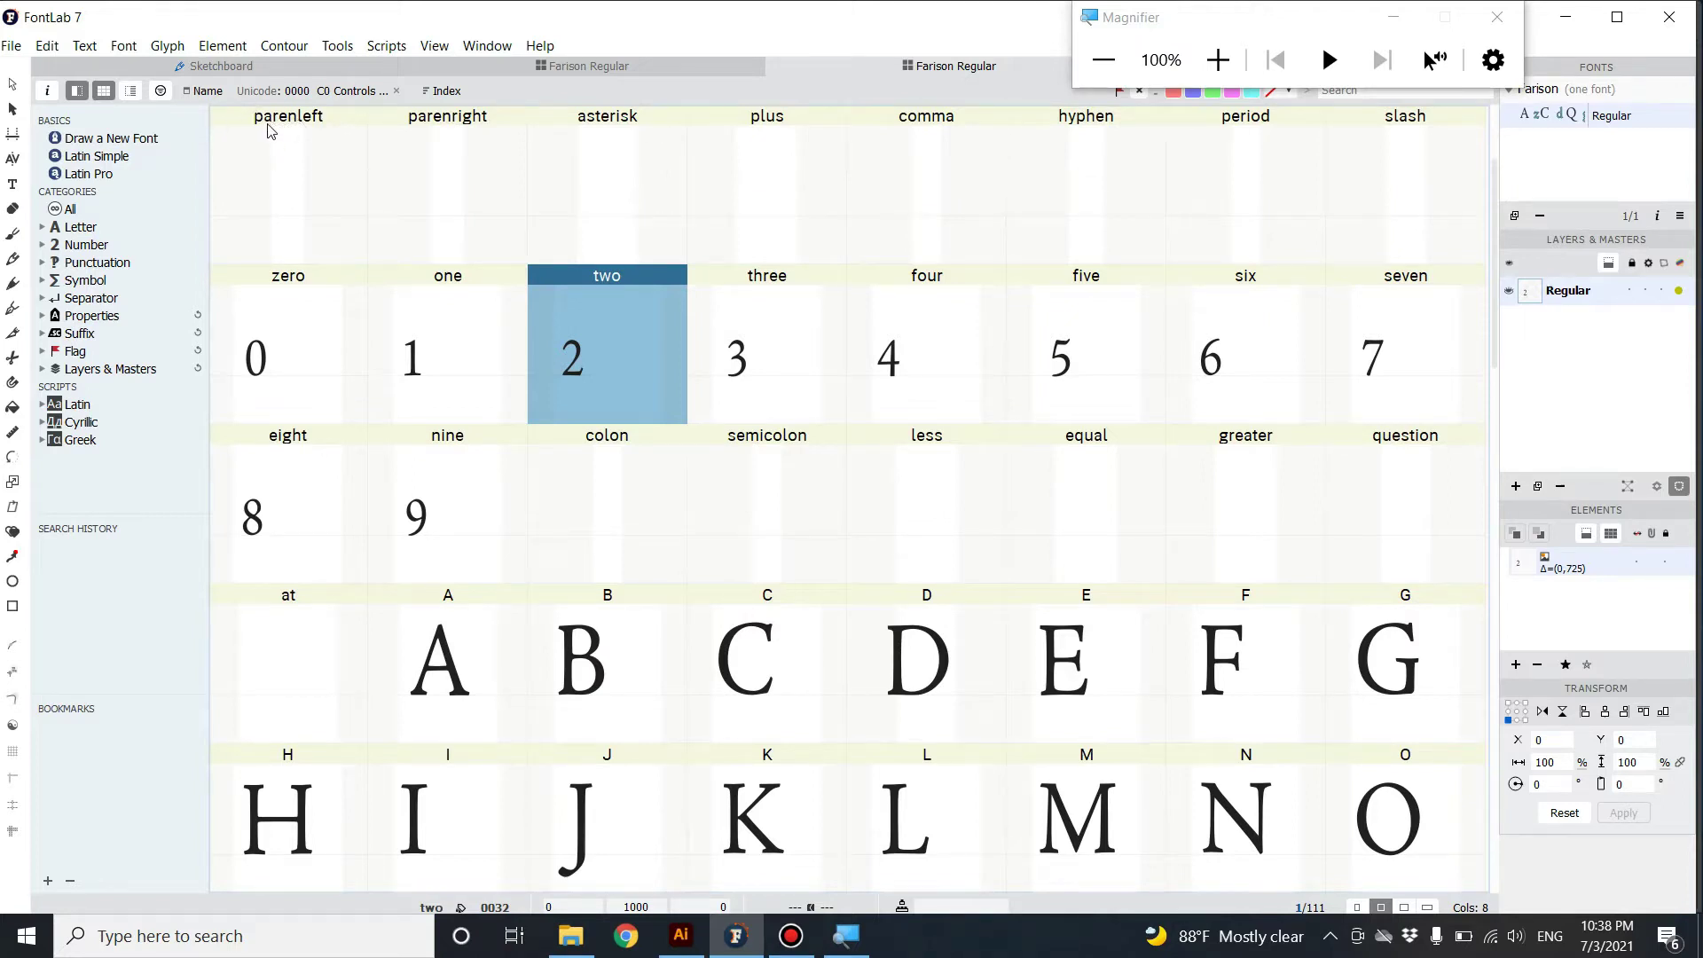
left_click(459, 137)
left_click(632, 296)
left_click(580, 463)
left_click(623, 387)
left_click(828, 379)
scroll(859, 525, "down", 4)
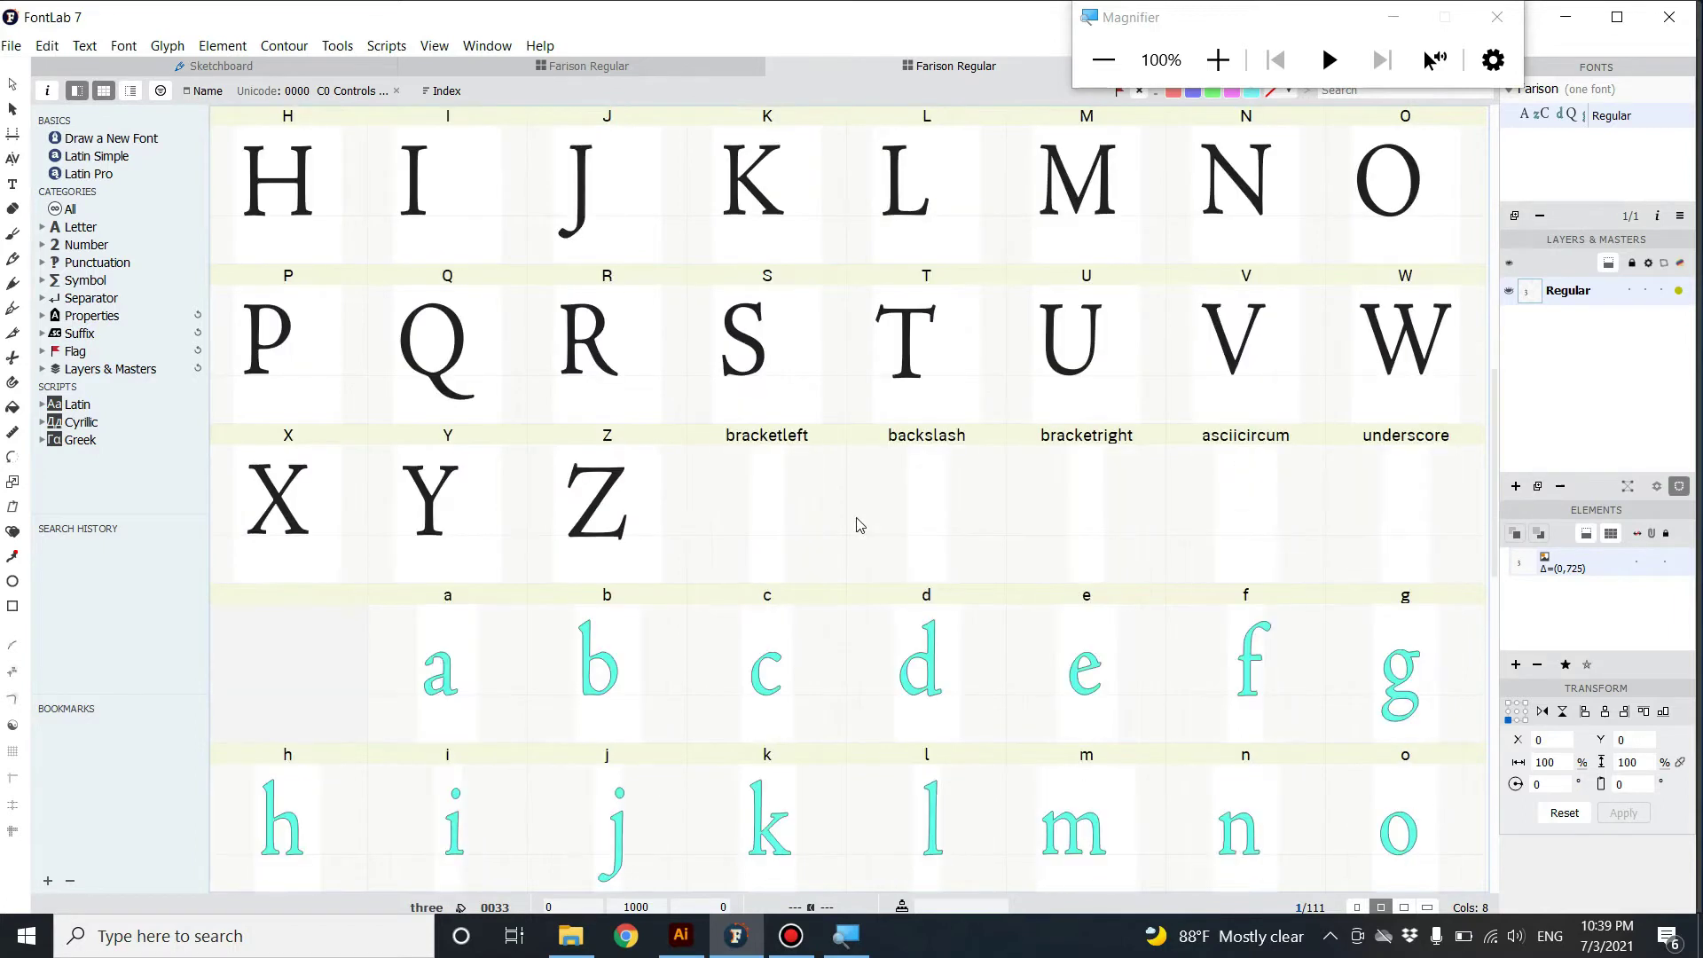
left_click(779, 494)
left_click(897, 498)
scroll(635, 452, "up", 5)
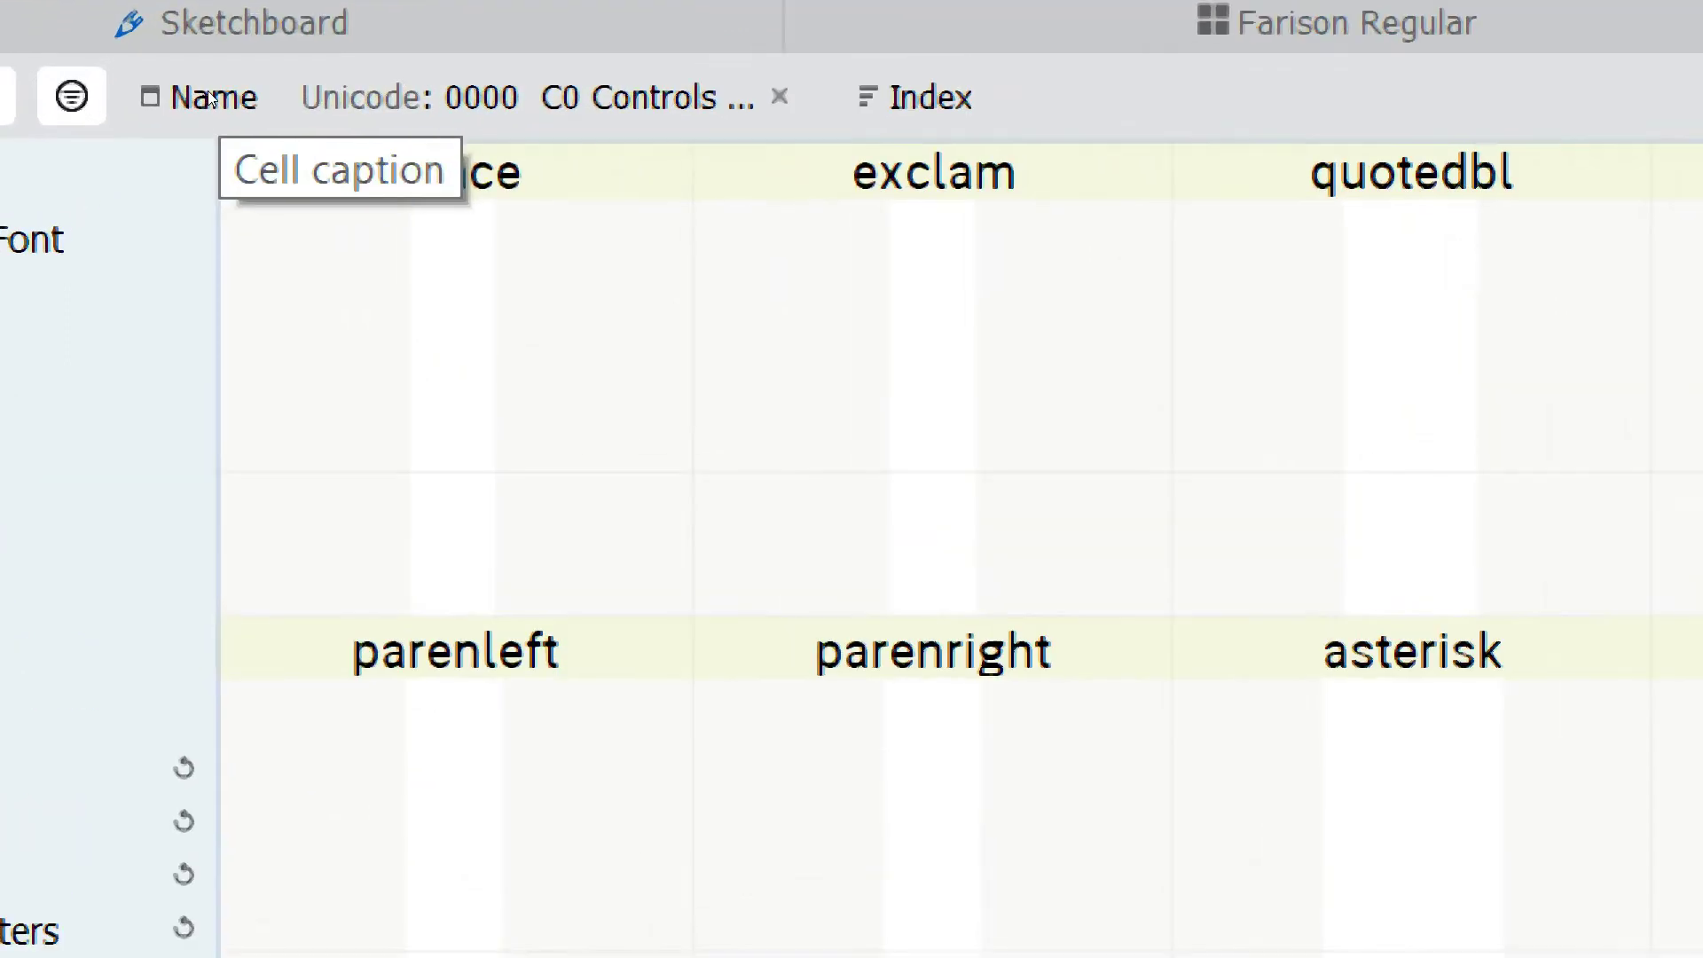
- Set the glyph cell caption to None
left_click(211, 98)
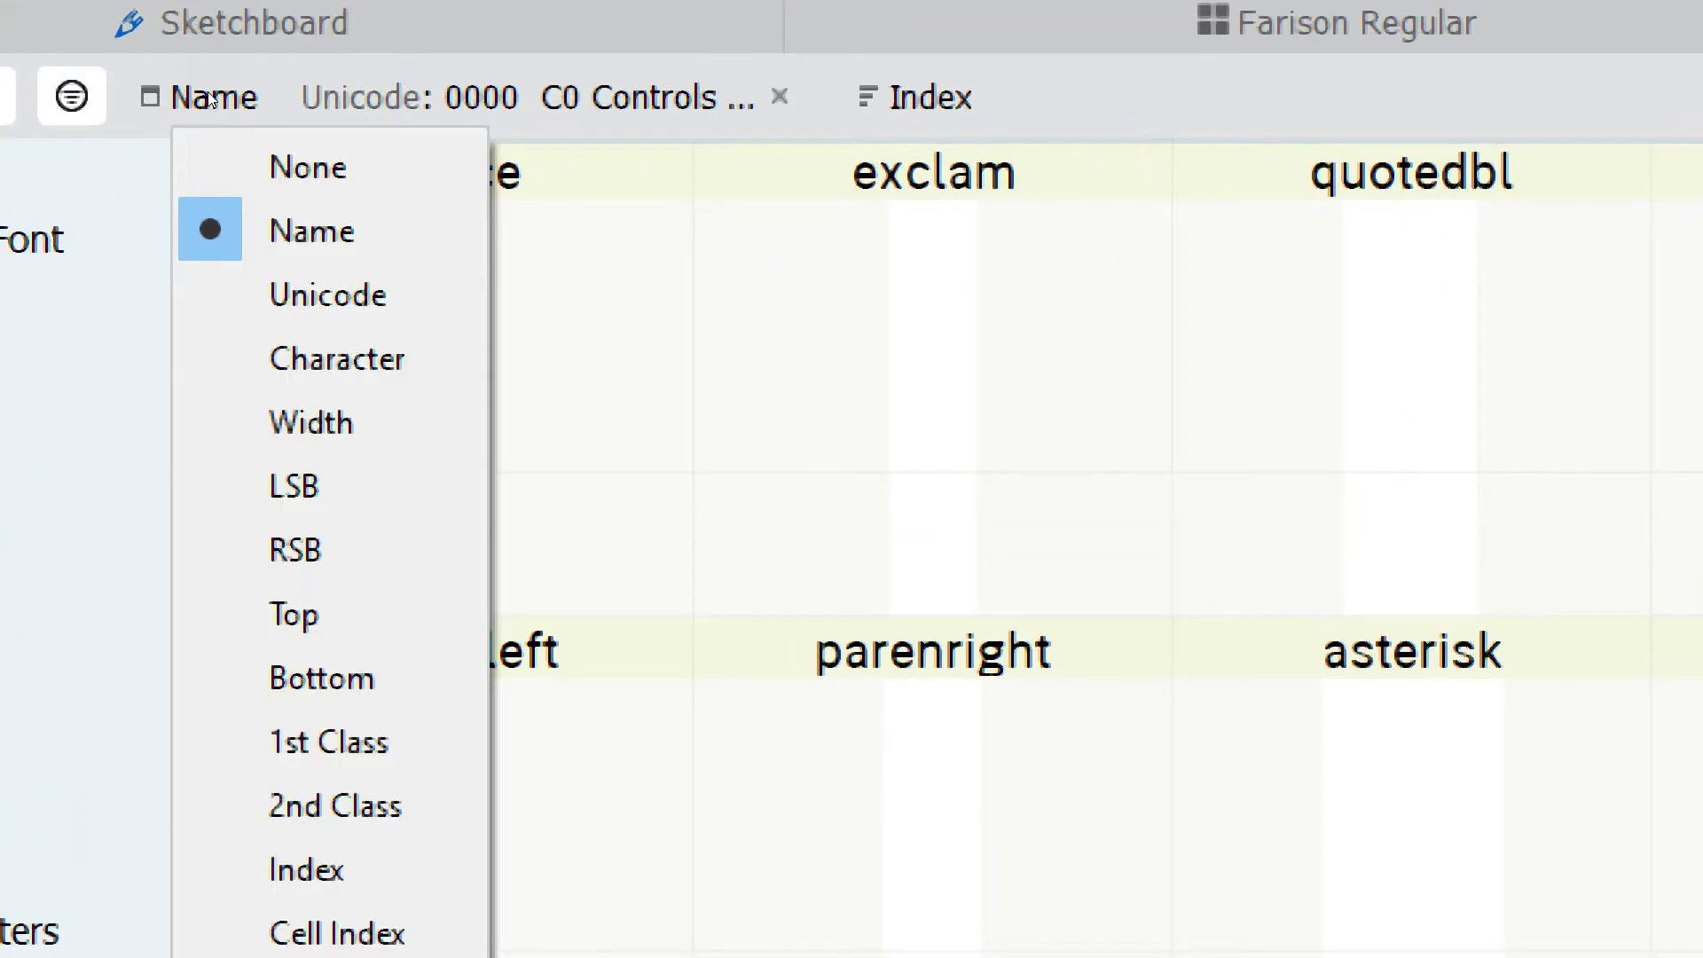
left_click(210, 124)
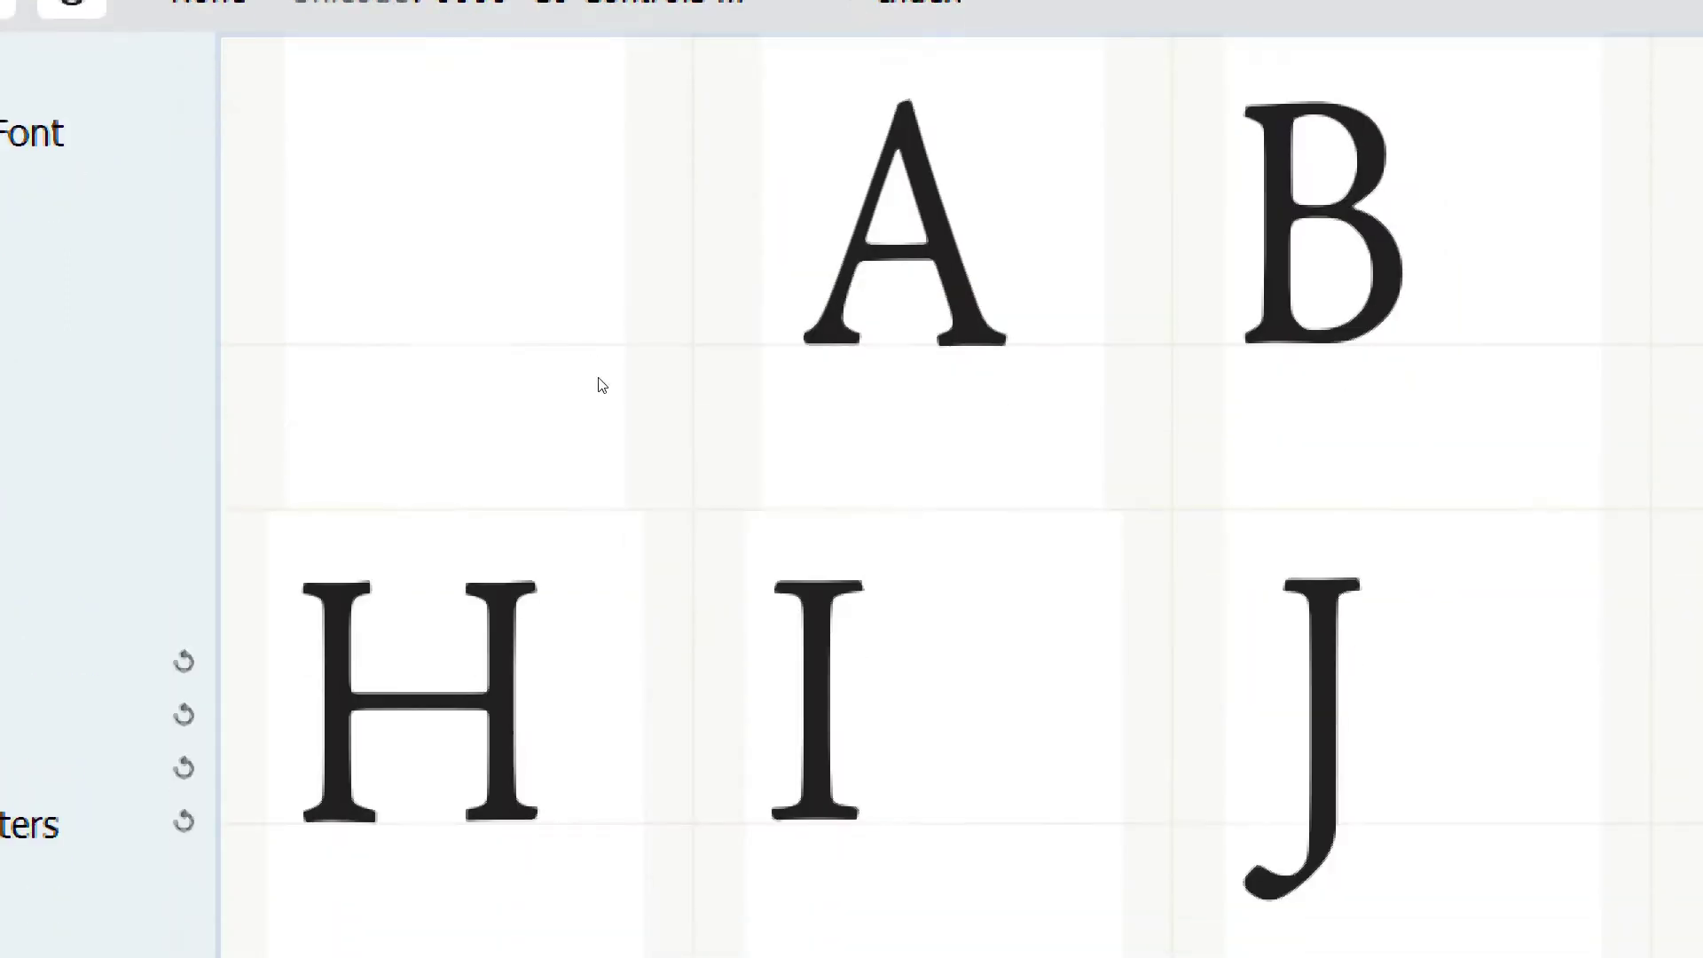
- Set the glyph cell caption to Name and display the Latin Simple encoding
key("super+minus")
key("super+minus")
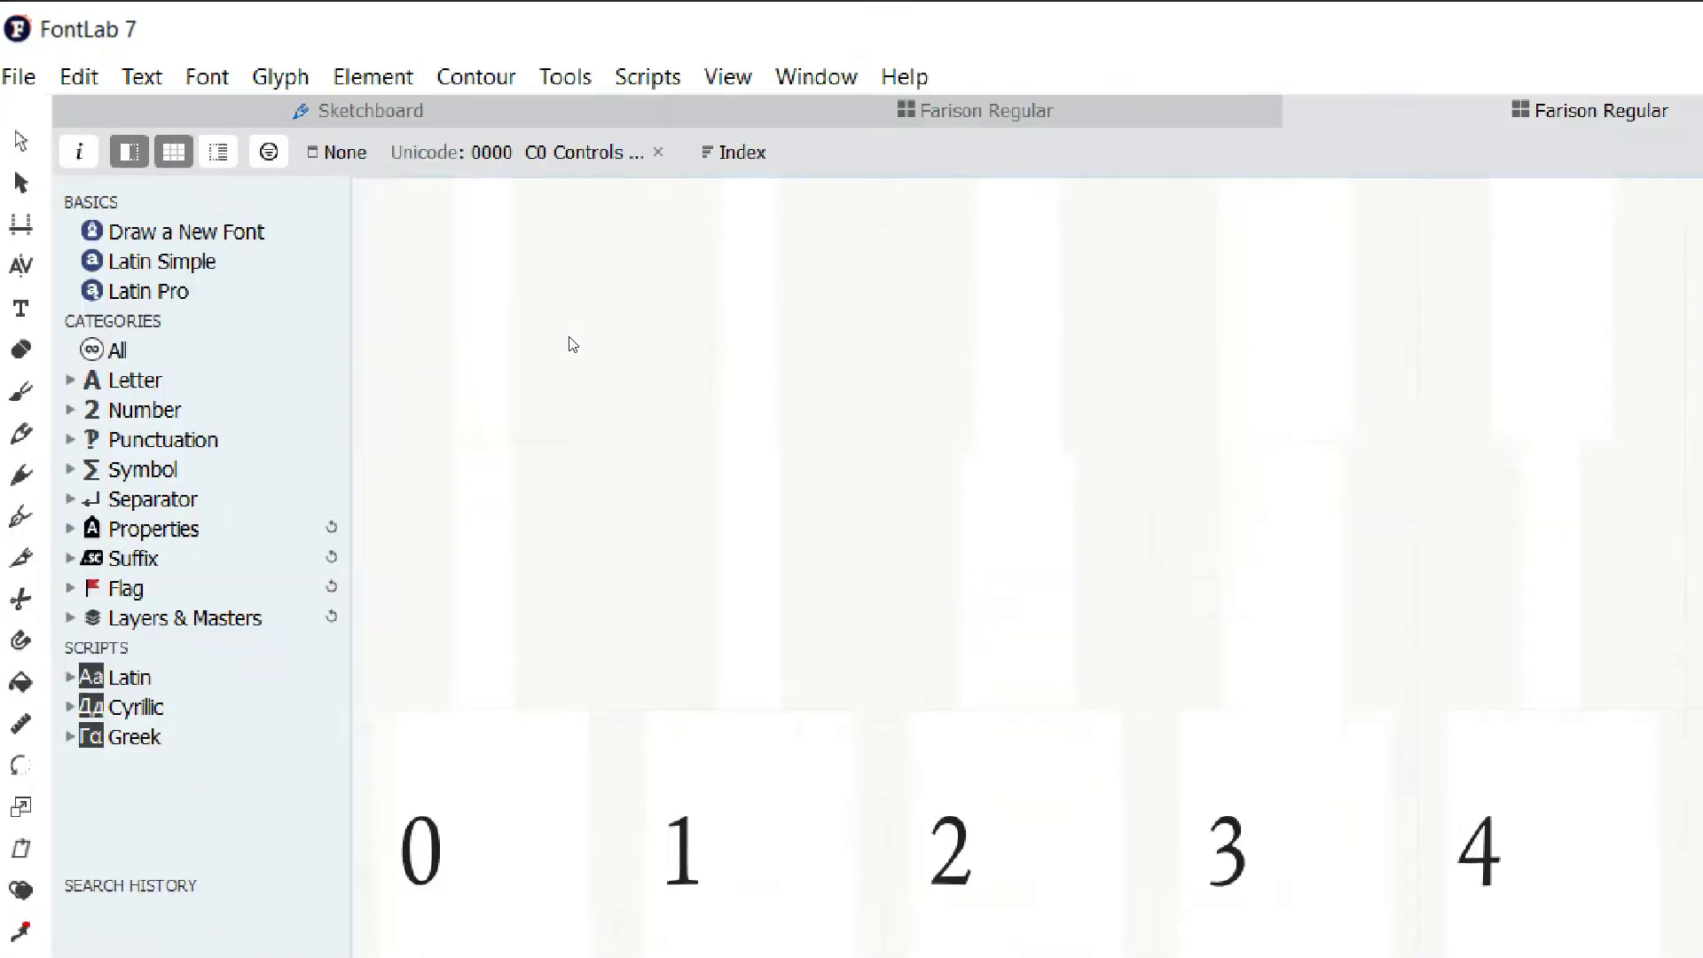
scroll(569, 338, "down", 1)
scroll(545, 353, "up", 1)
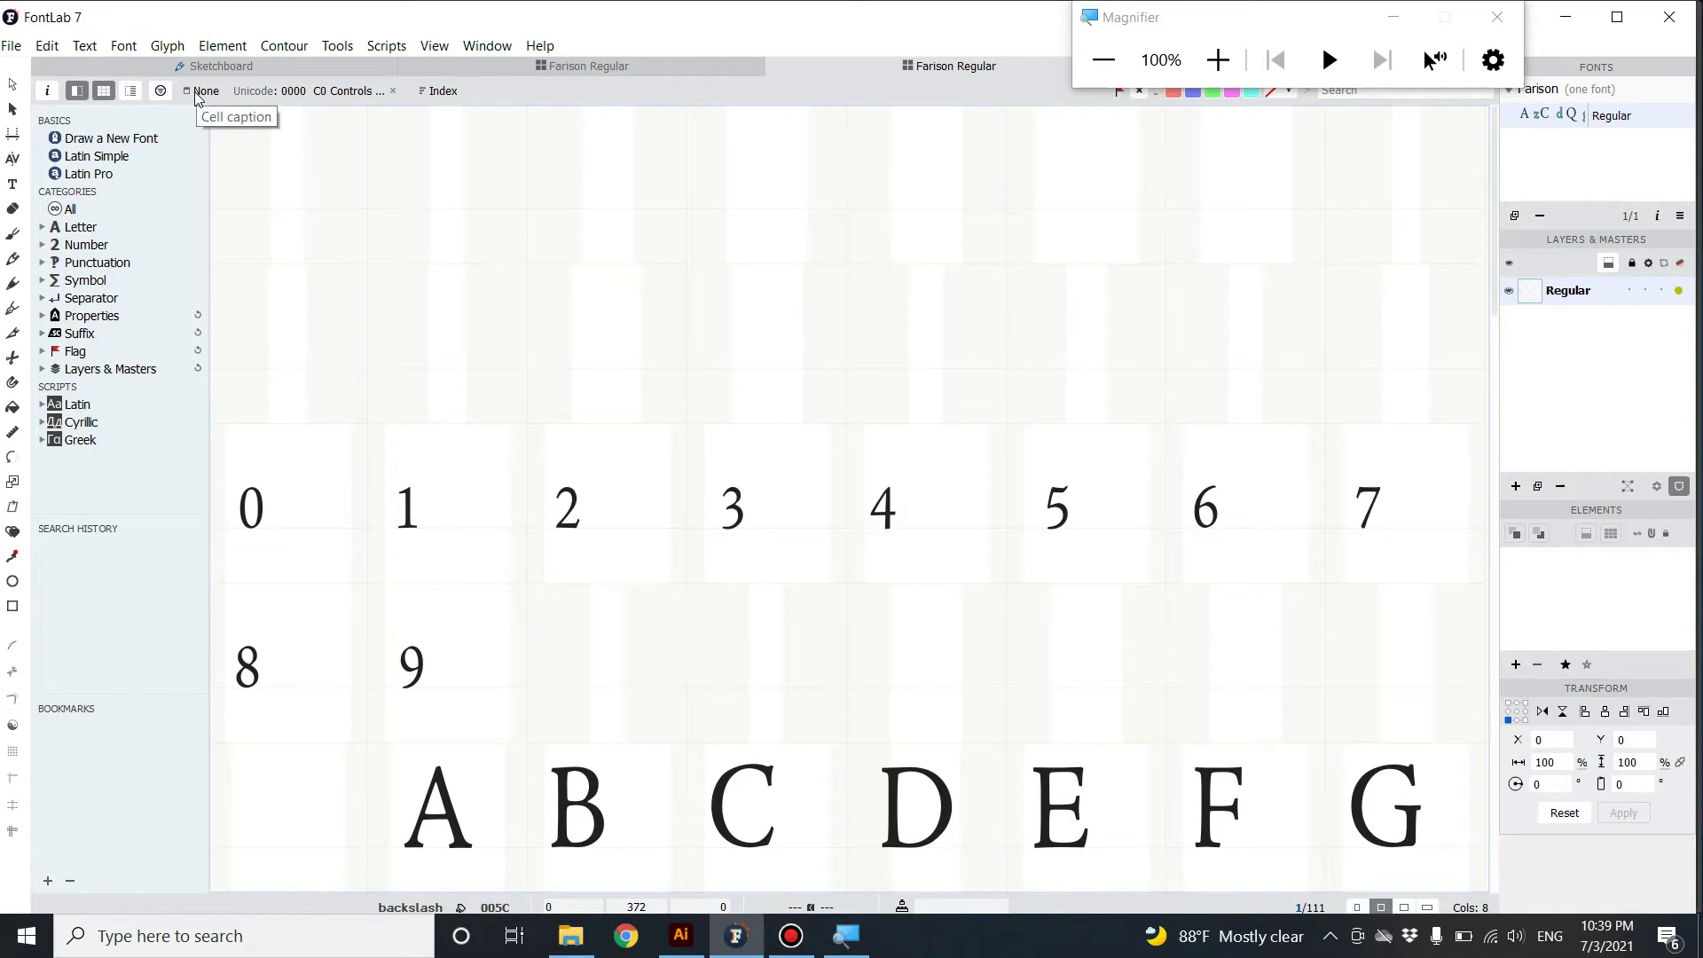
key("super+plus")
key("super+plus")
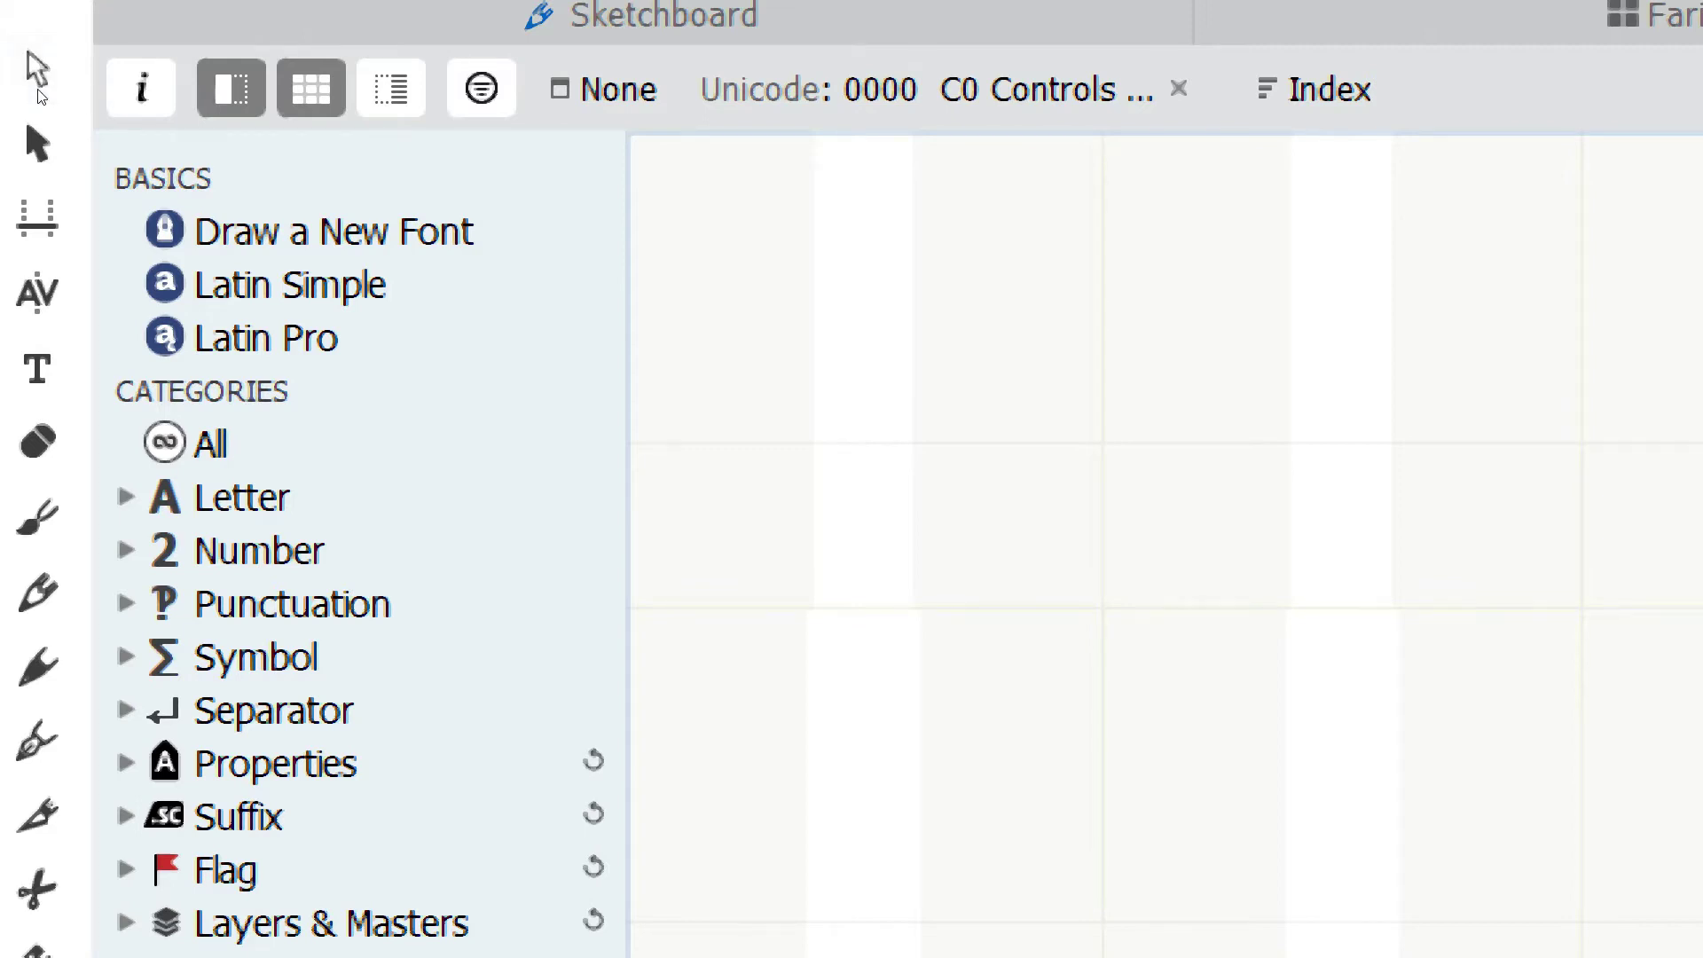
left_click(619, 89)
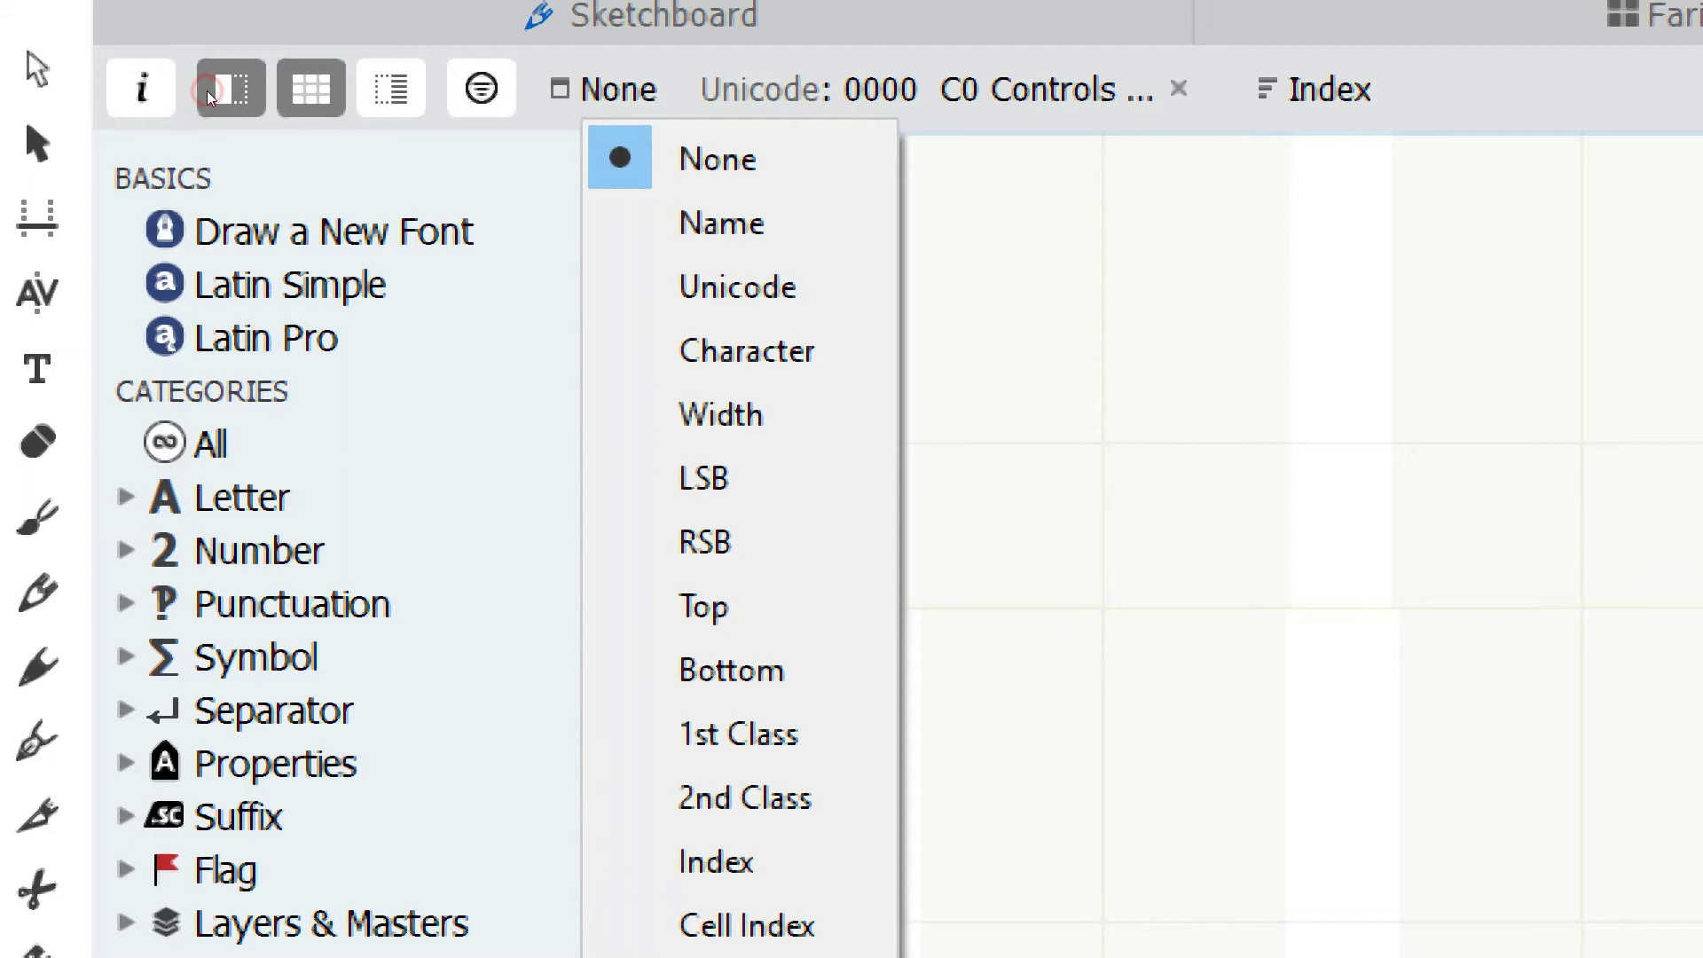
left_click(721, 223)
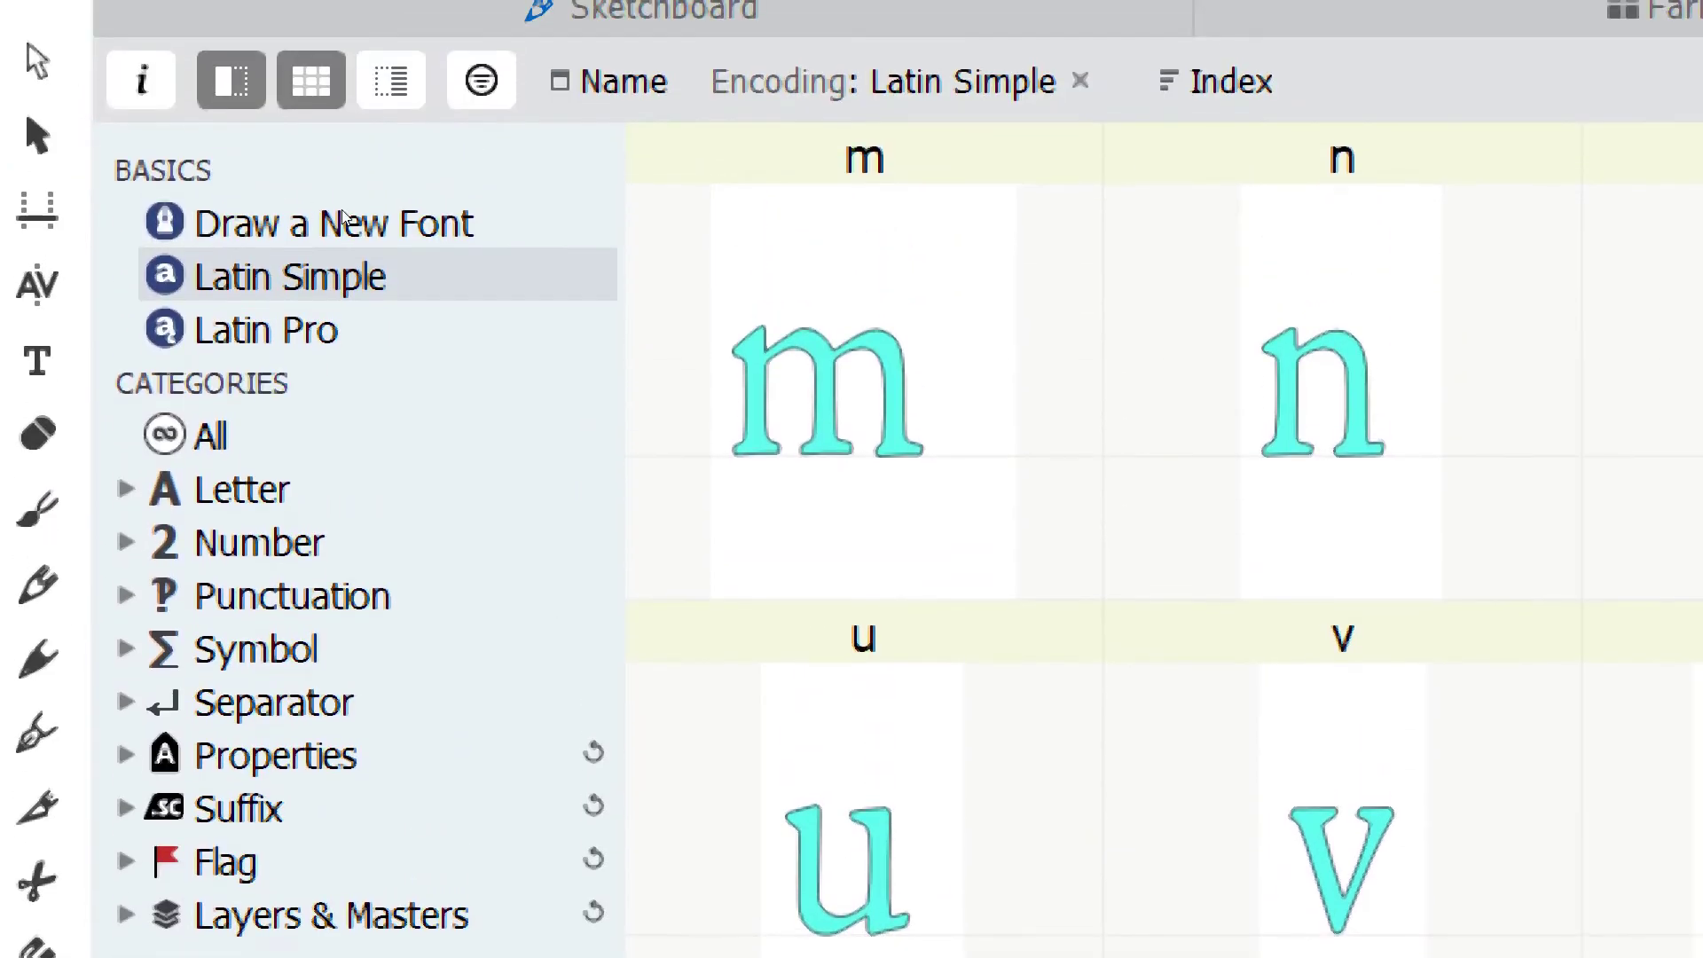
- Find the hyphen cell in the Latin Simple glyph set and open that glyph for editing
key("super+minus")
key("super+minus")
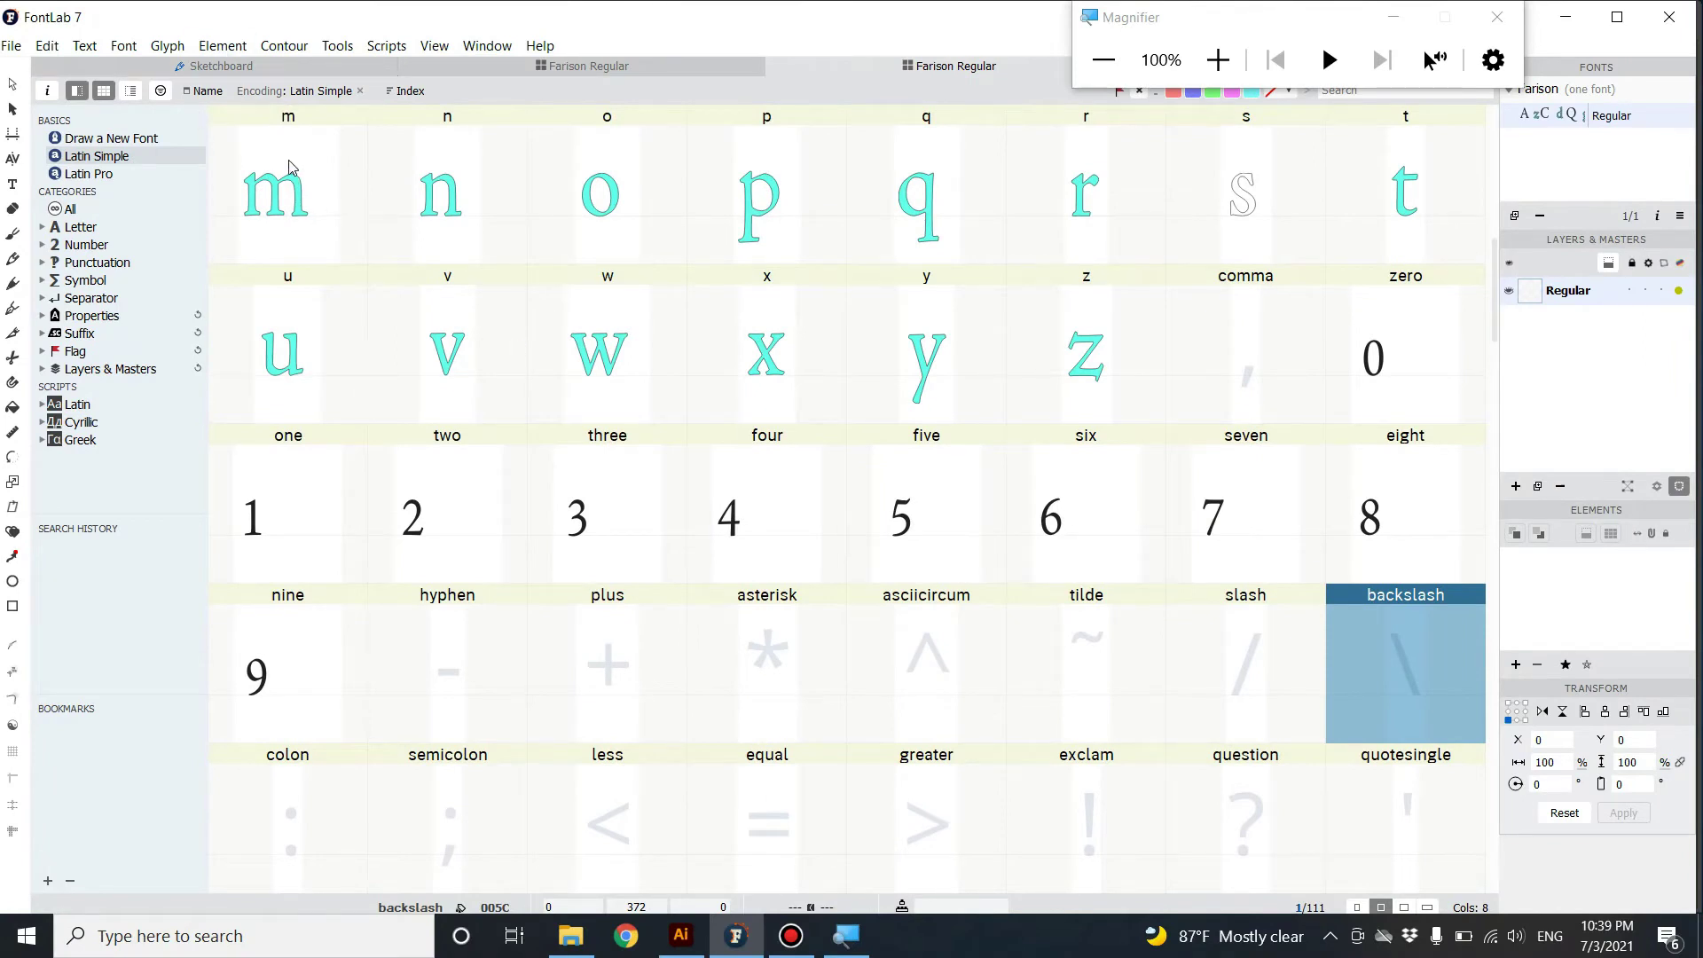
left_click(590, 360)
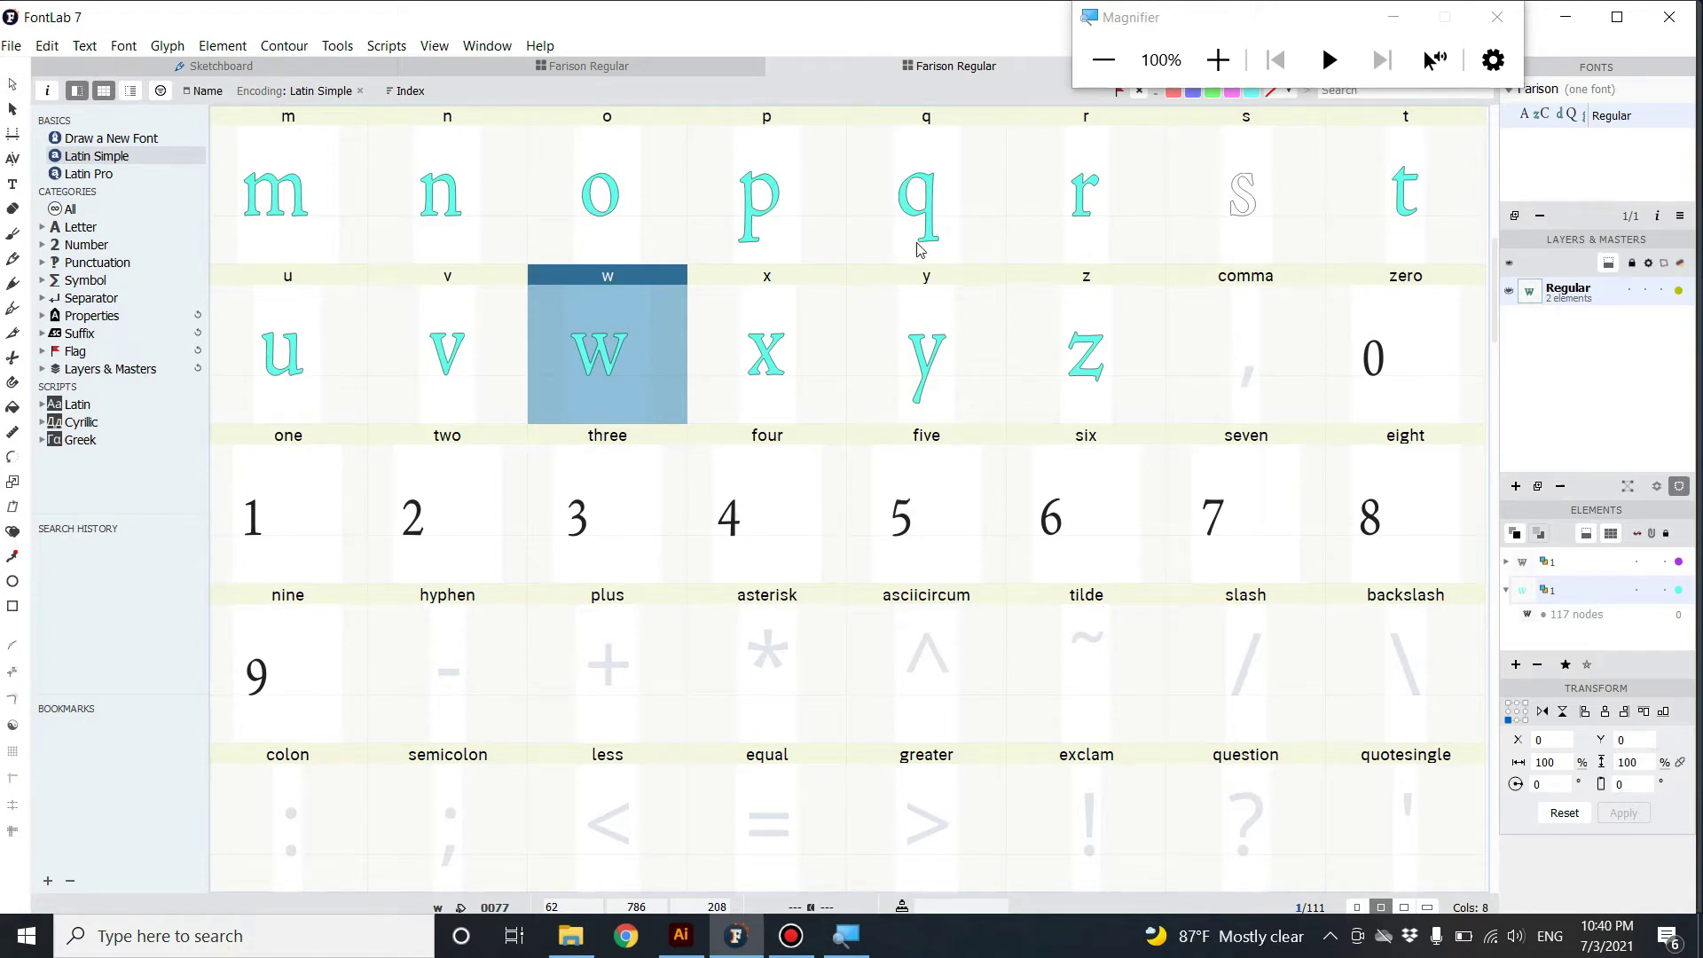
scroll(745, 531, "down", 1)
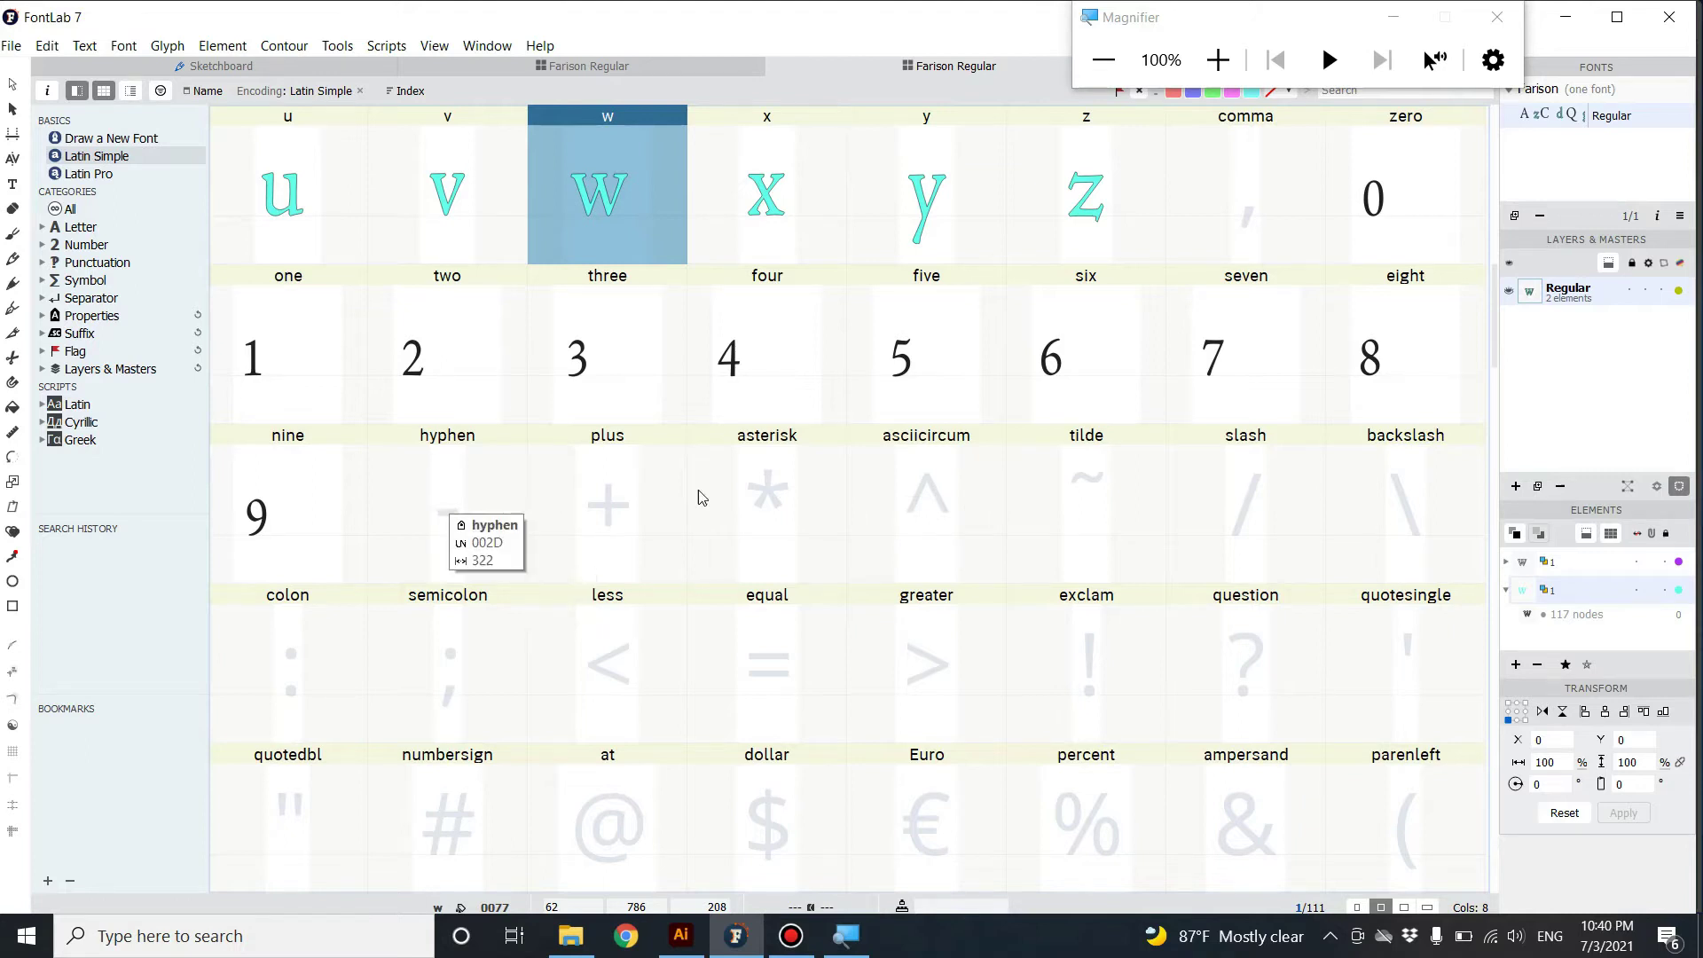
left_click(452, 505)
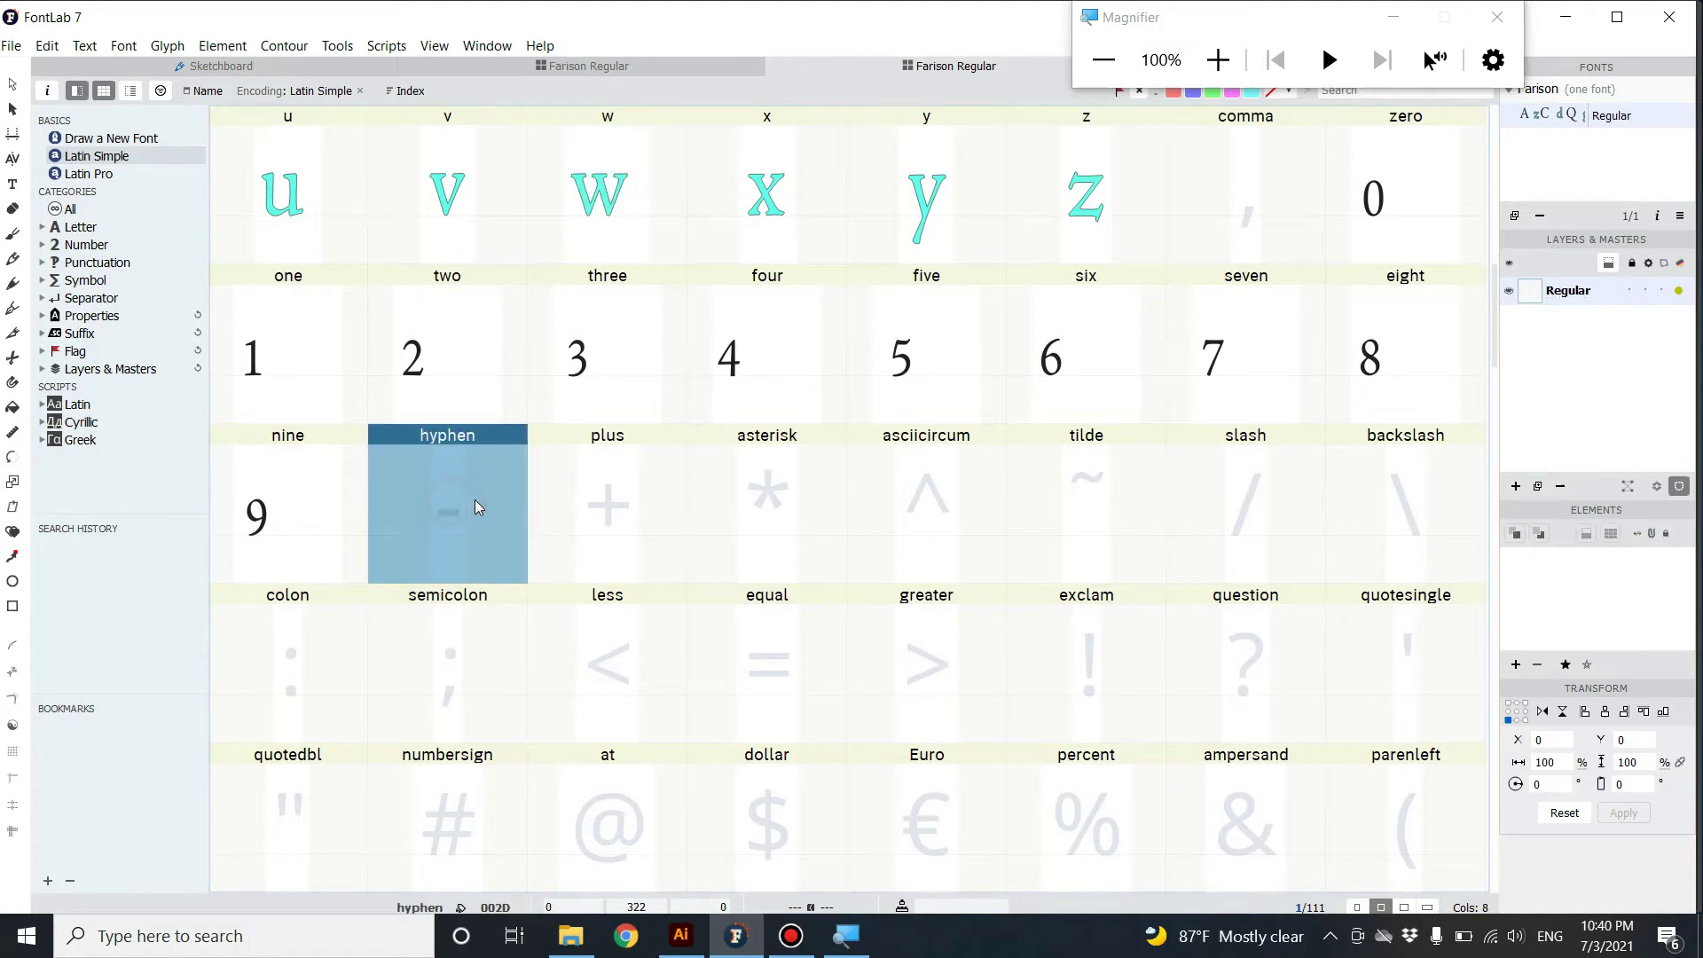
double_click(475, 499)
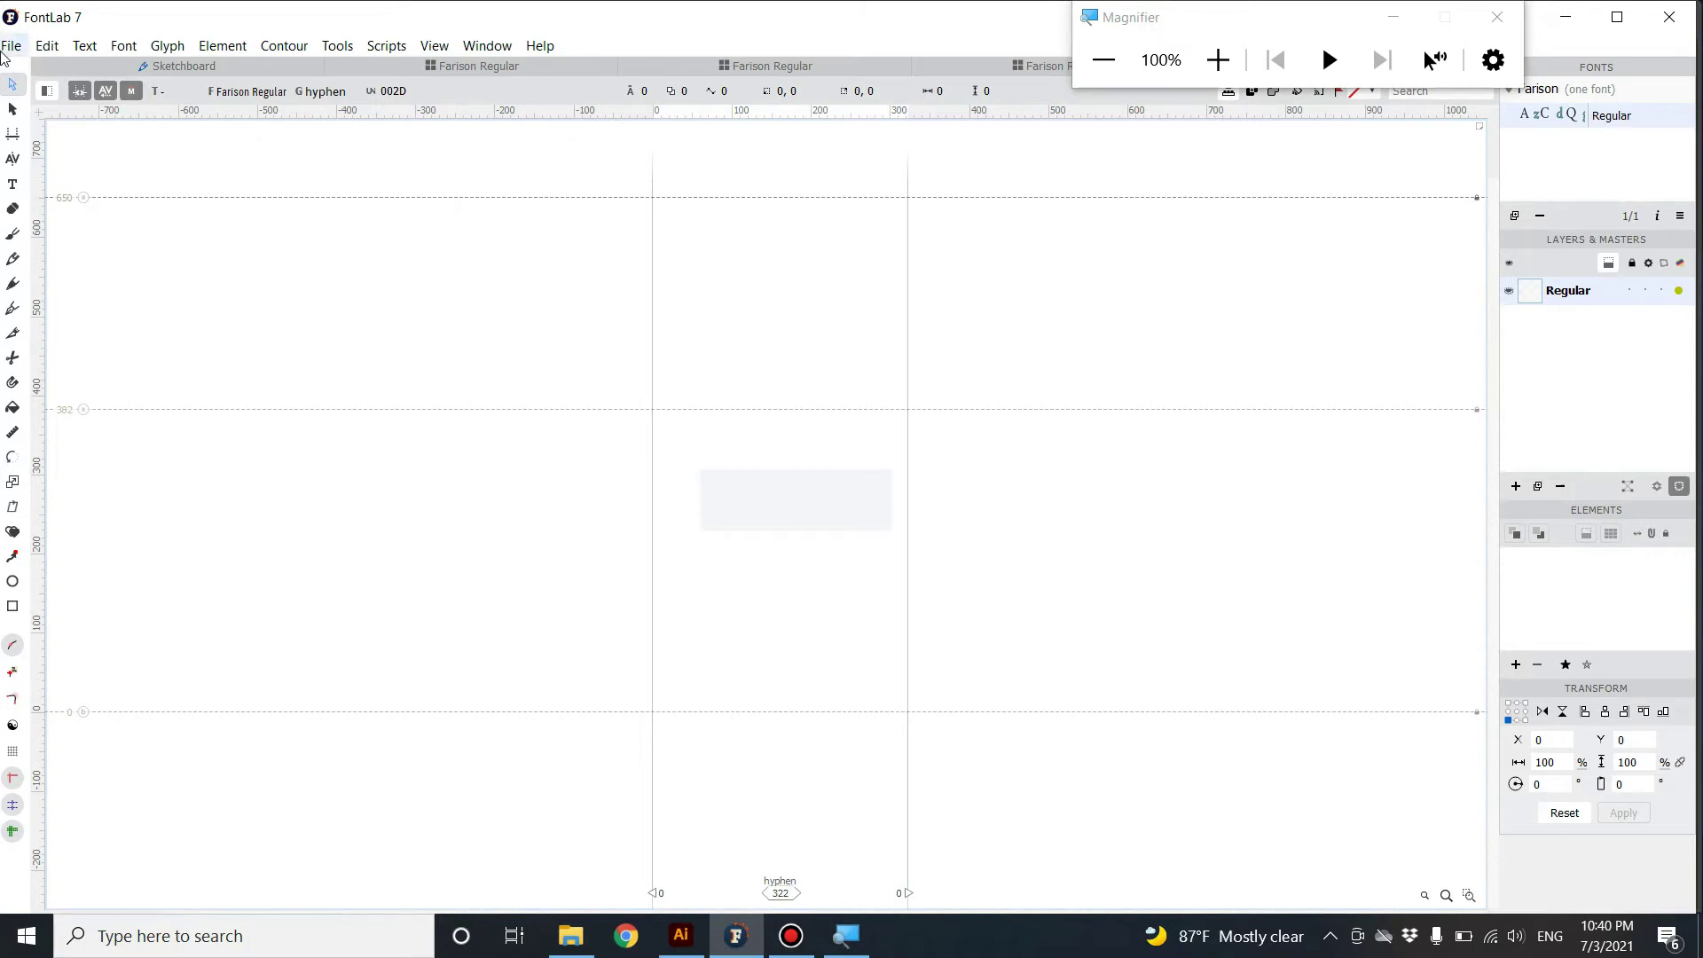
- Examine the Artwork import option for the open hyphen glyph and leave it without importing
left_click(5, 49)
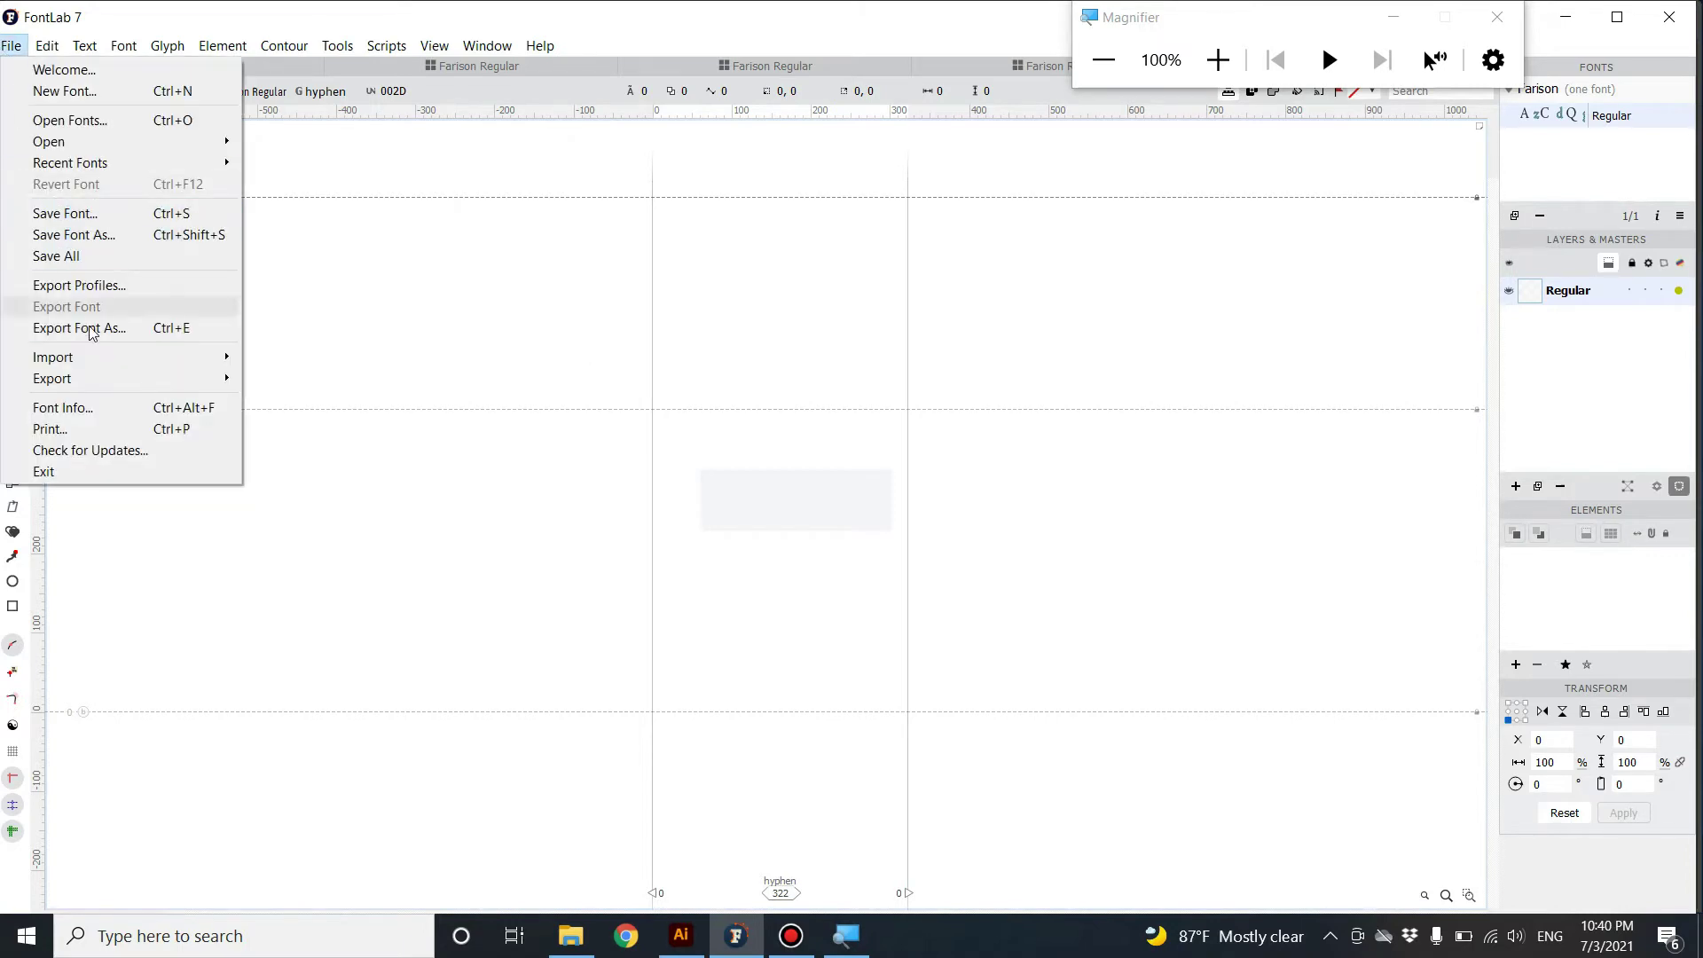
mouse_move(133, 357)
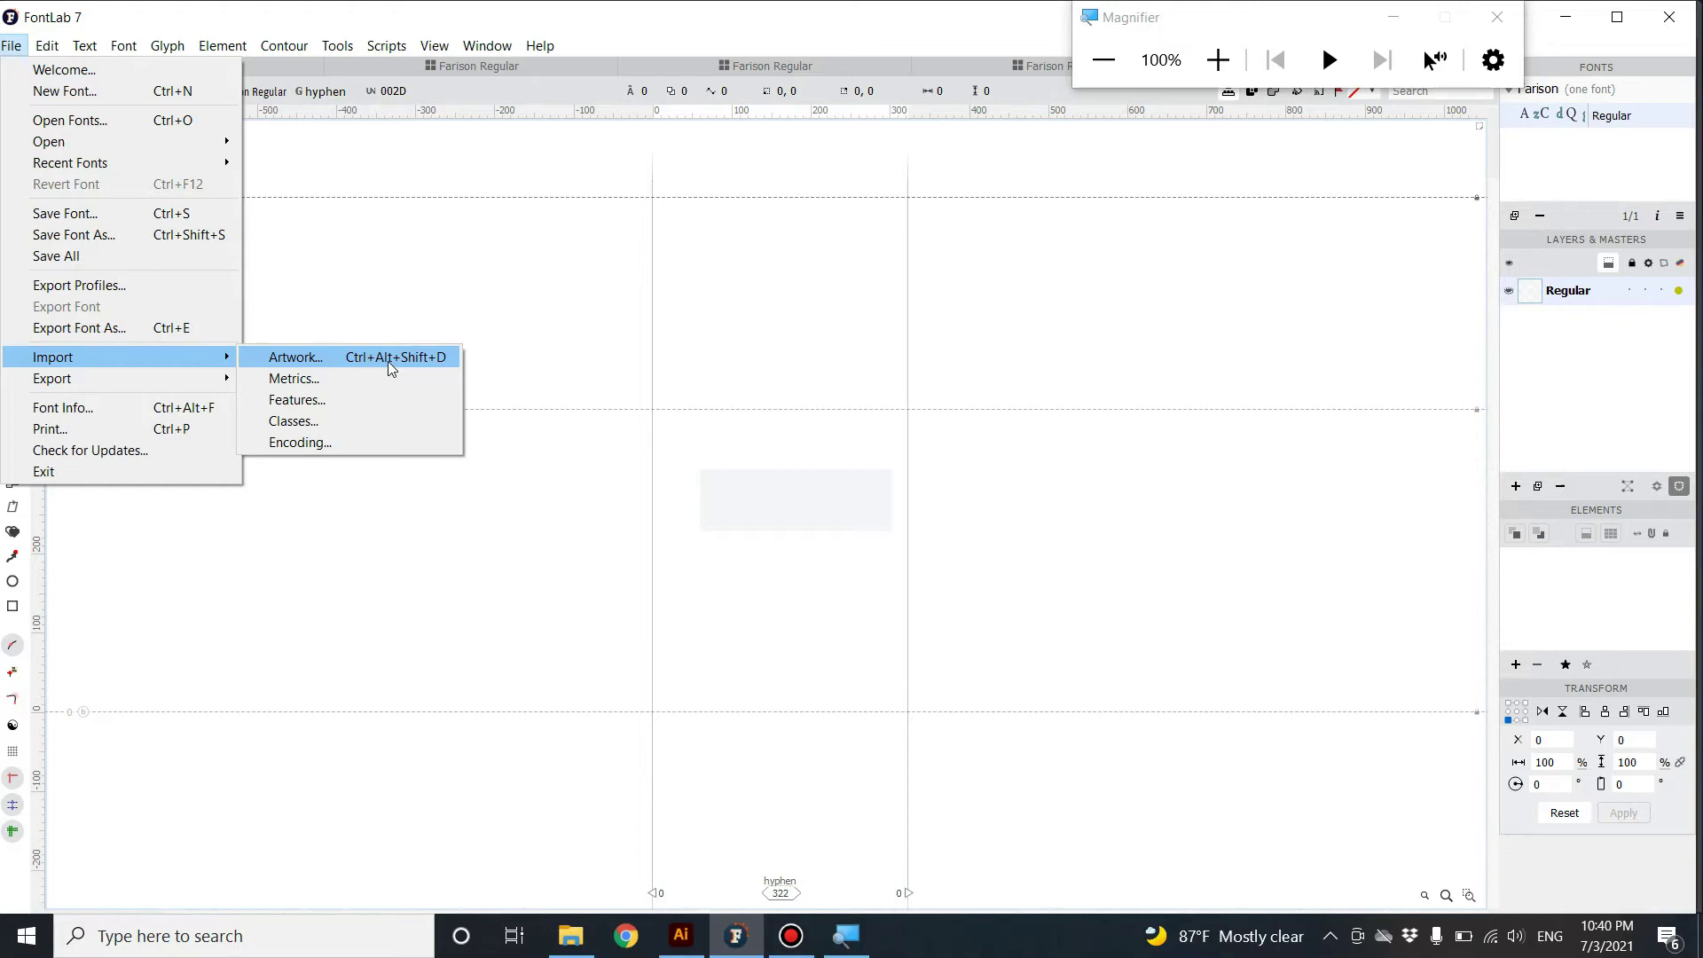
left_click(637, 385)
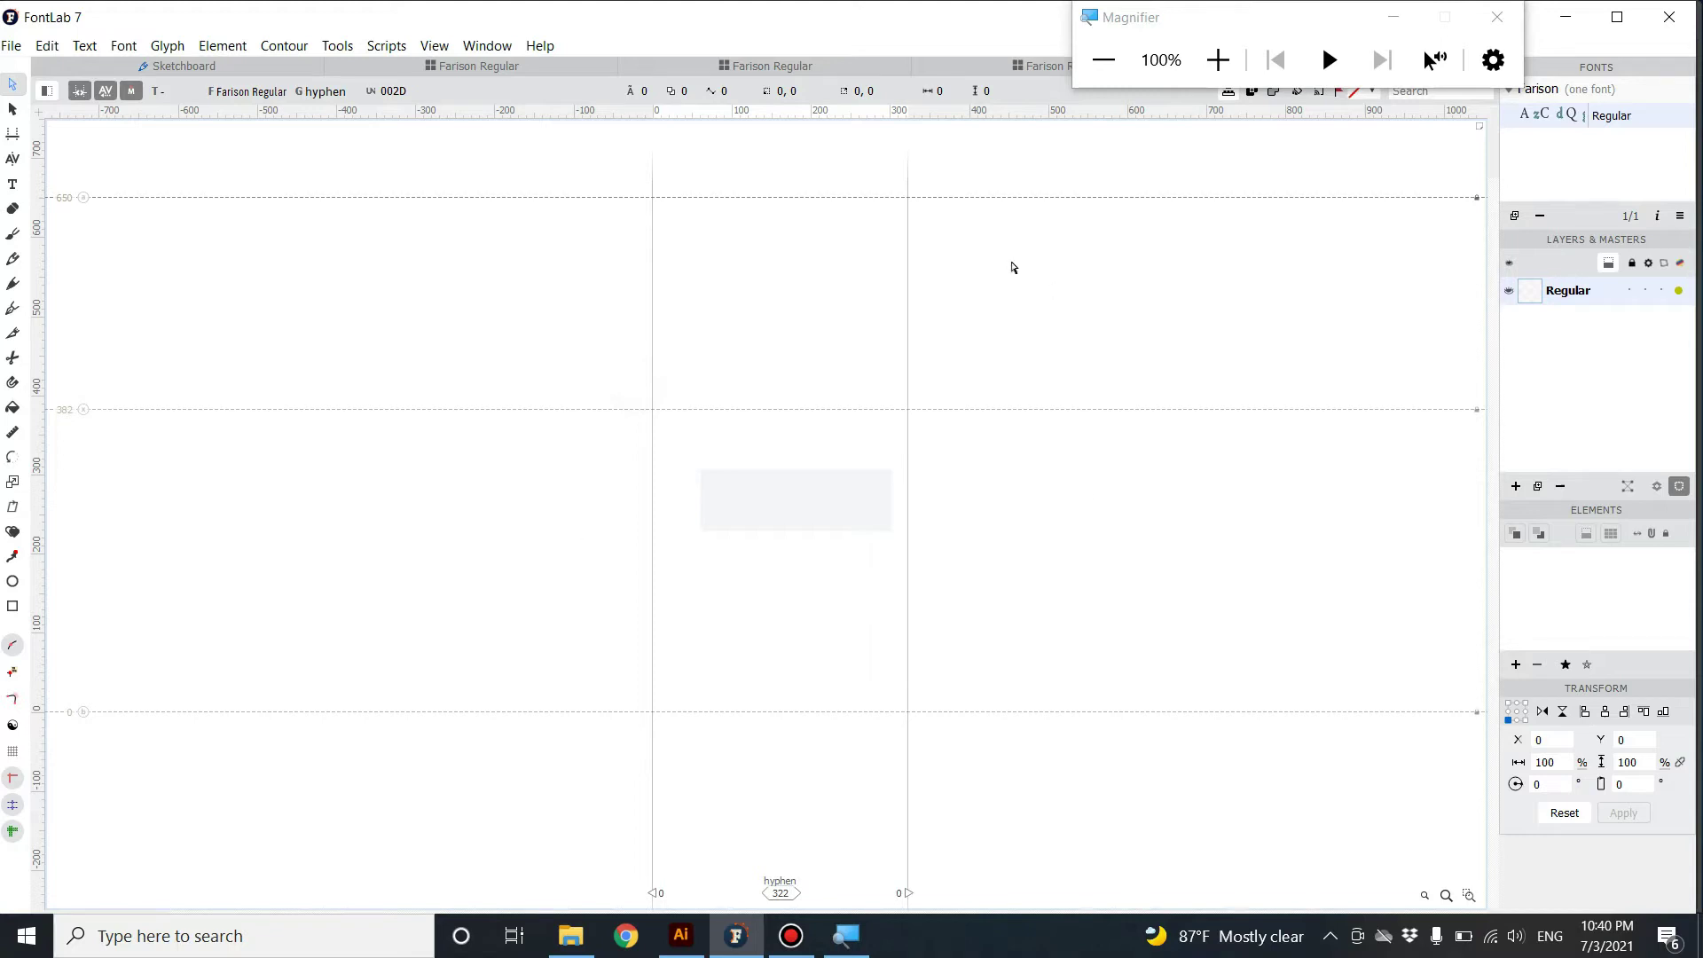
- Move the Magnifier window off the document tabs and close the hyphen glyph to return to the font's cells
left_click_drag(1167, 5, 1352, 116)
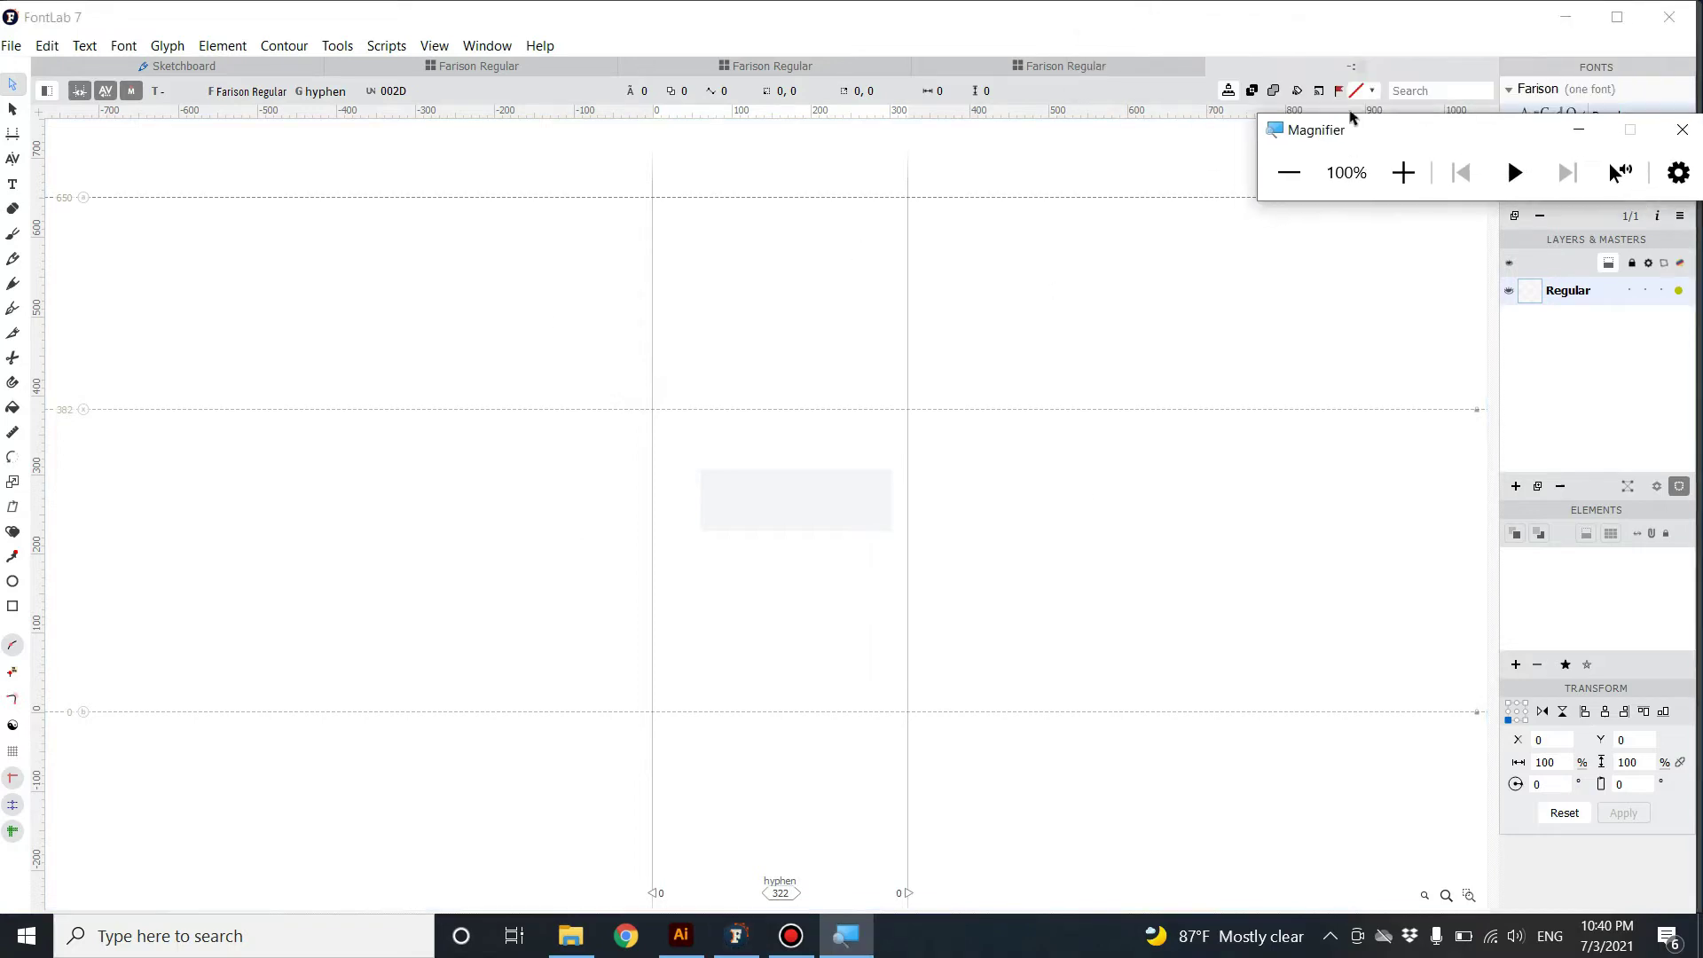
left_click(1217, 69)
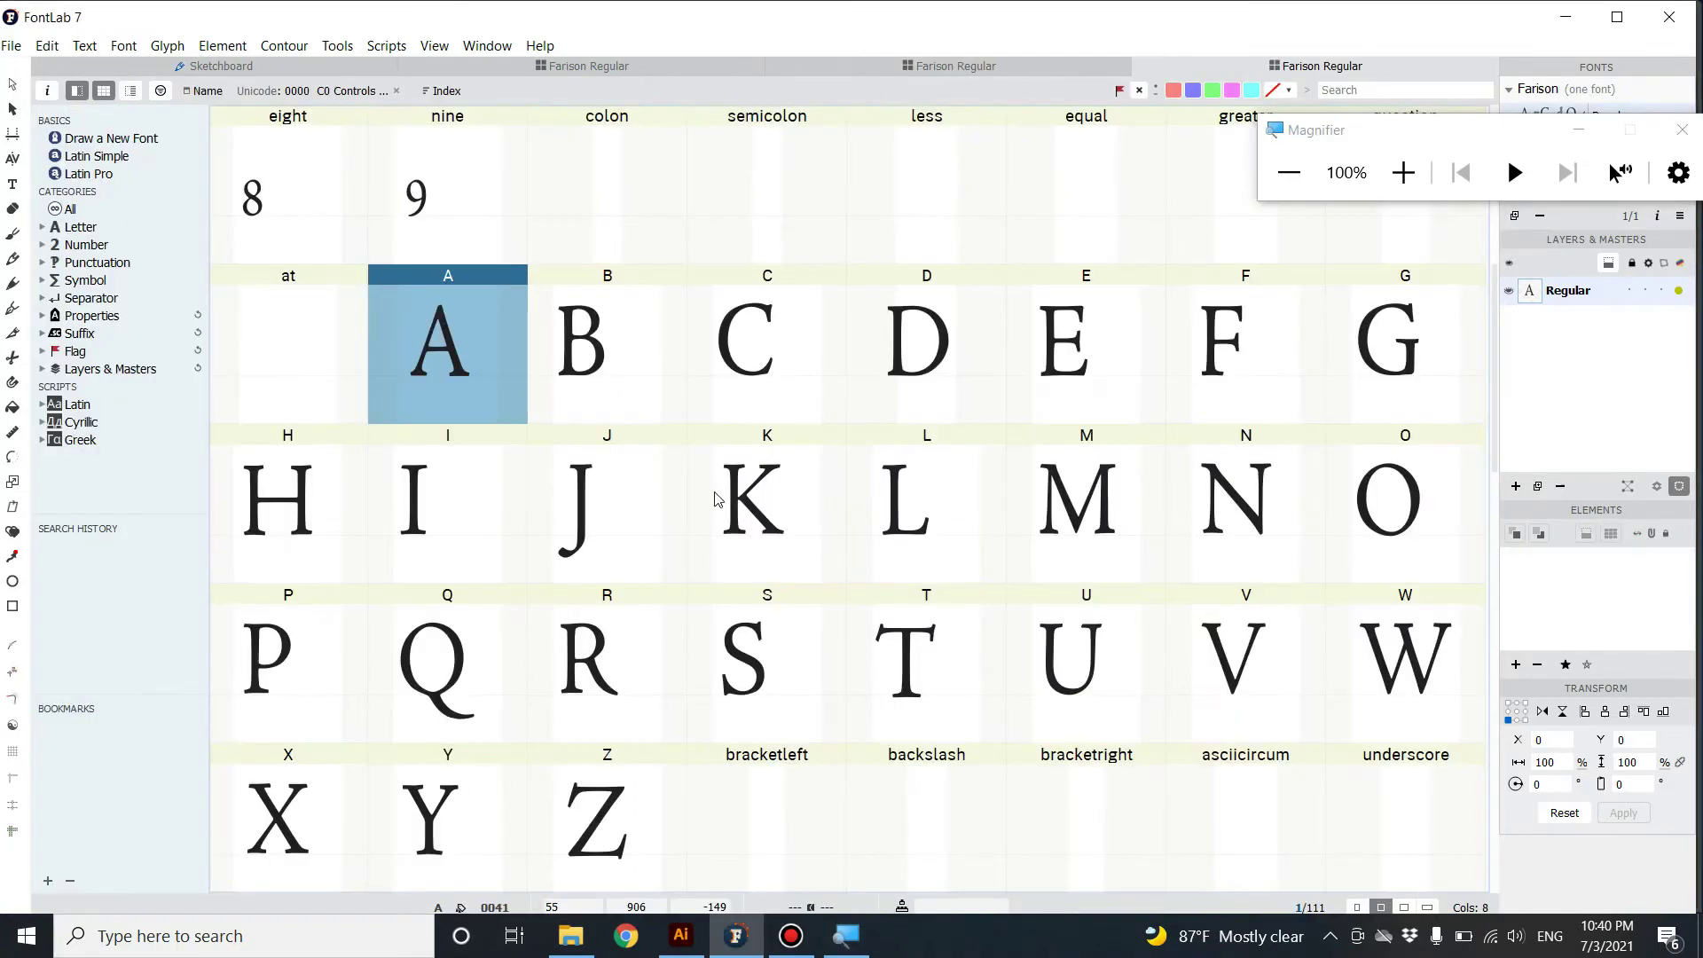
scroll(684, 608, "down", 4)
scroll(684, 609, "up", 7)
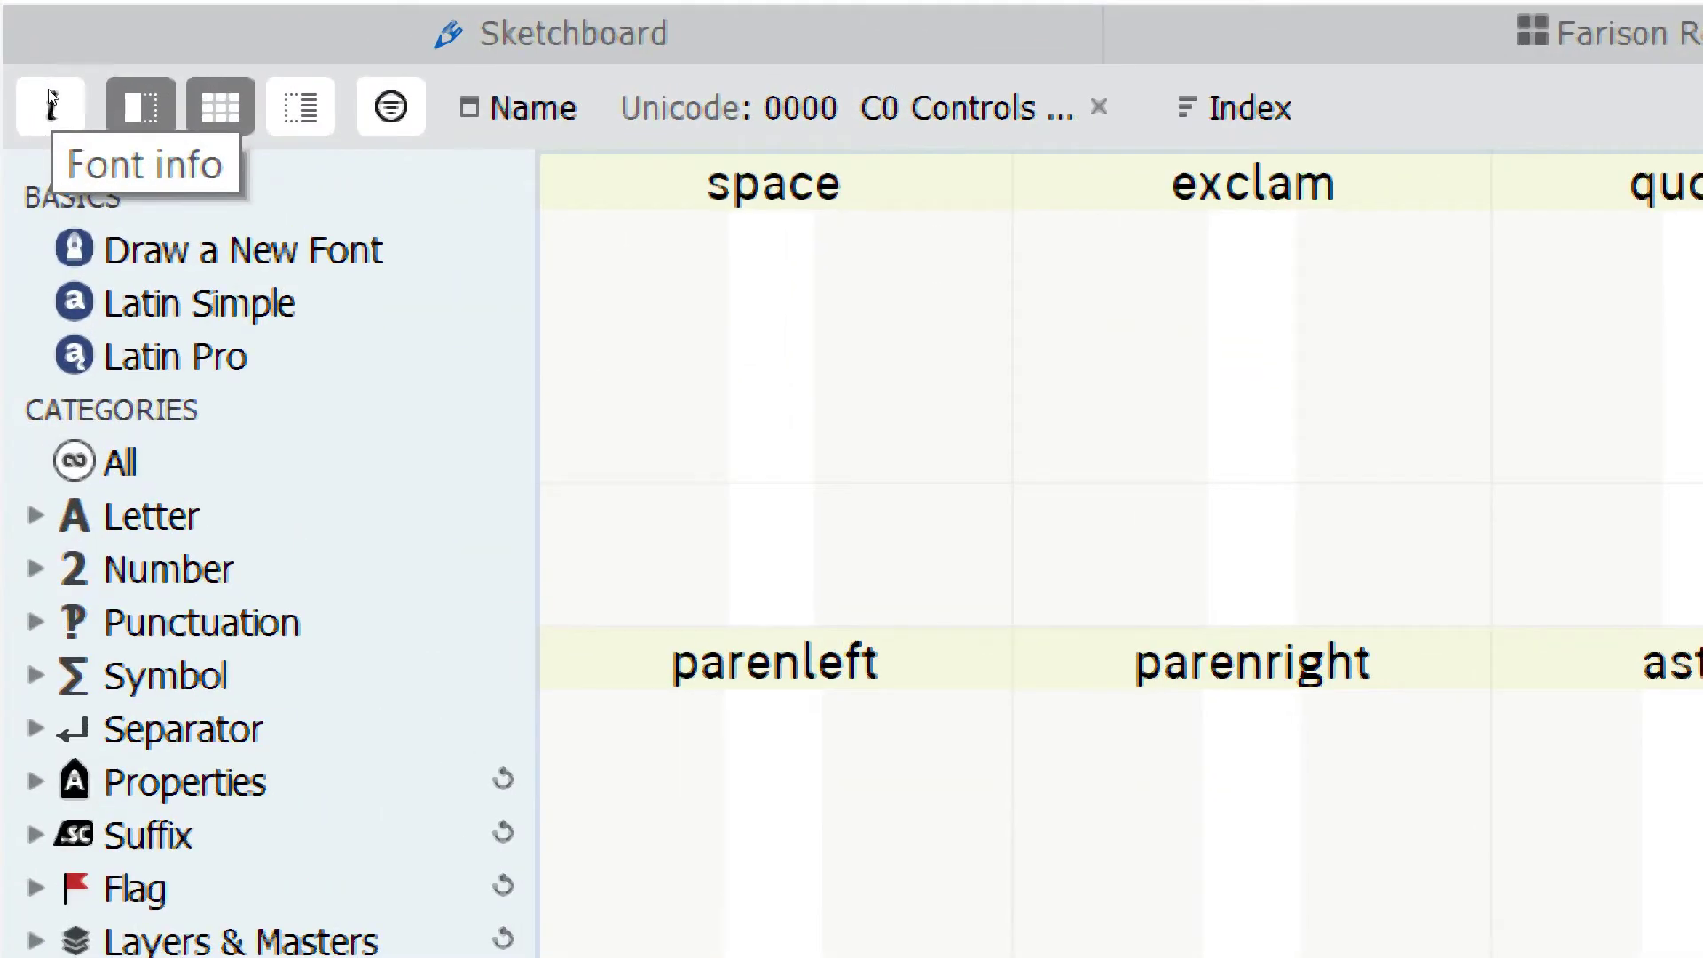
- Open Font Info and examine the family name, style name and other naming fields
left_click(36, 89)
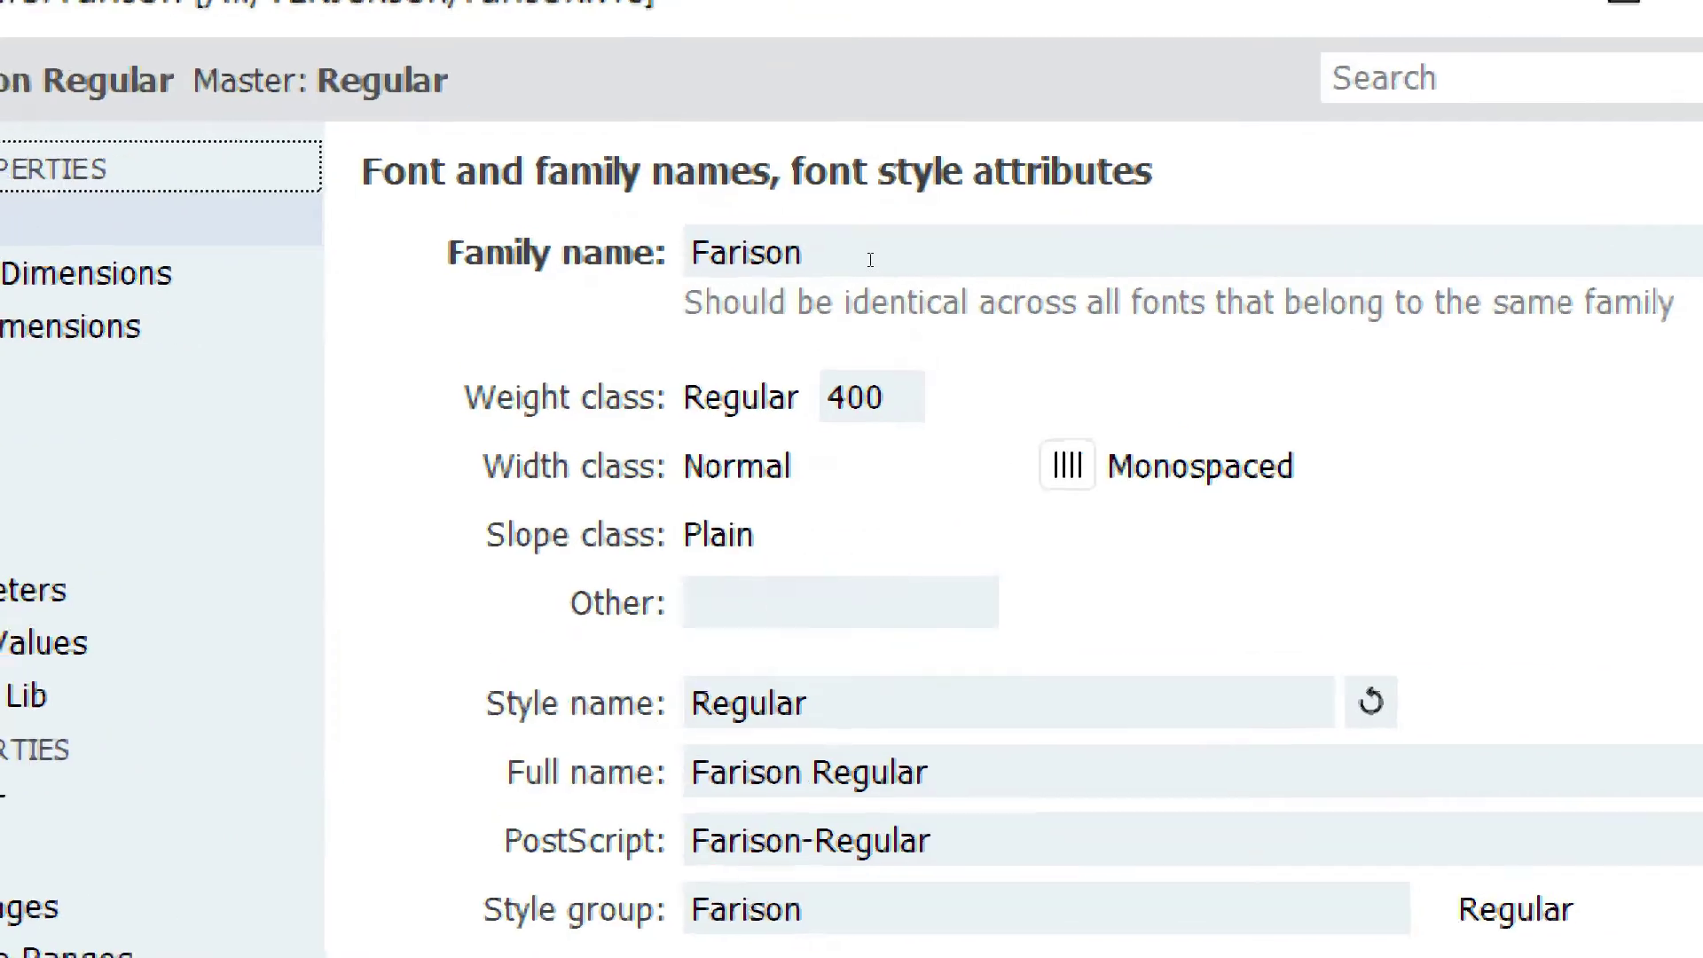
double_click(868, 258)
left_click(853, 256)
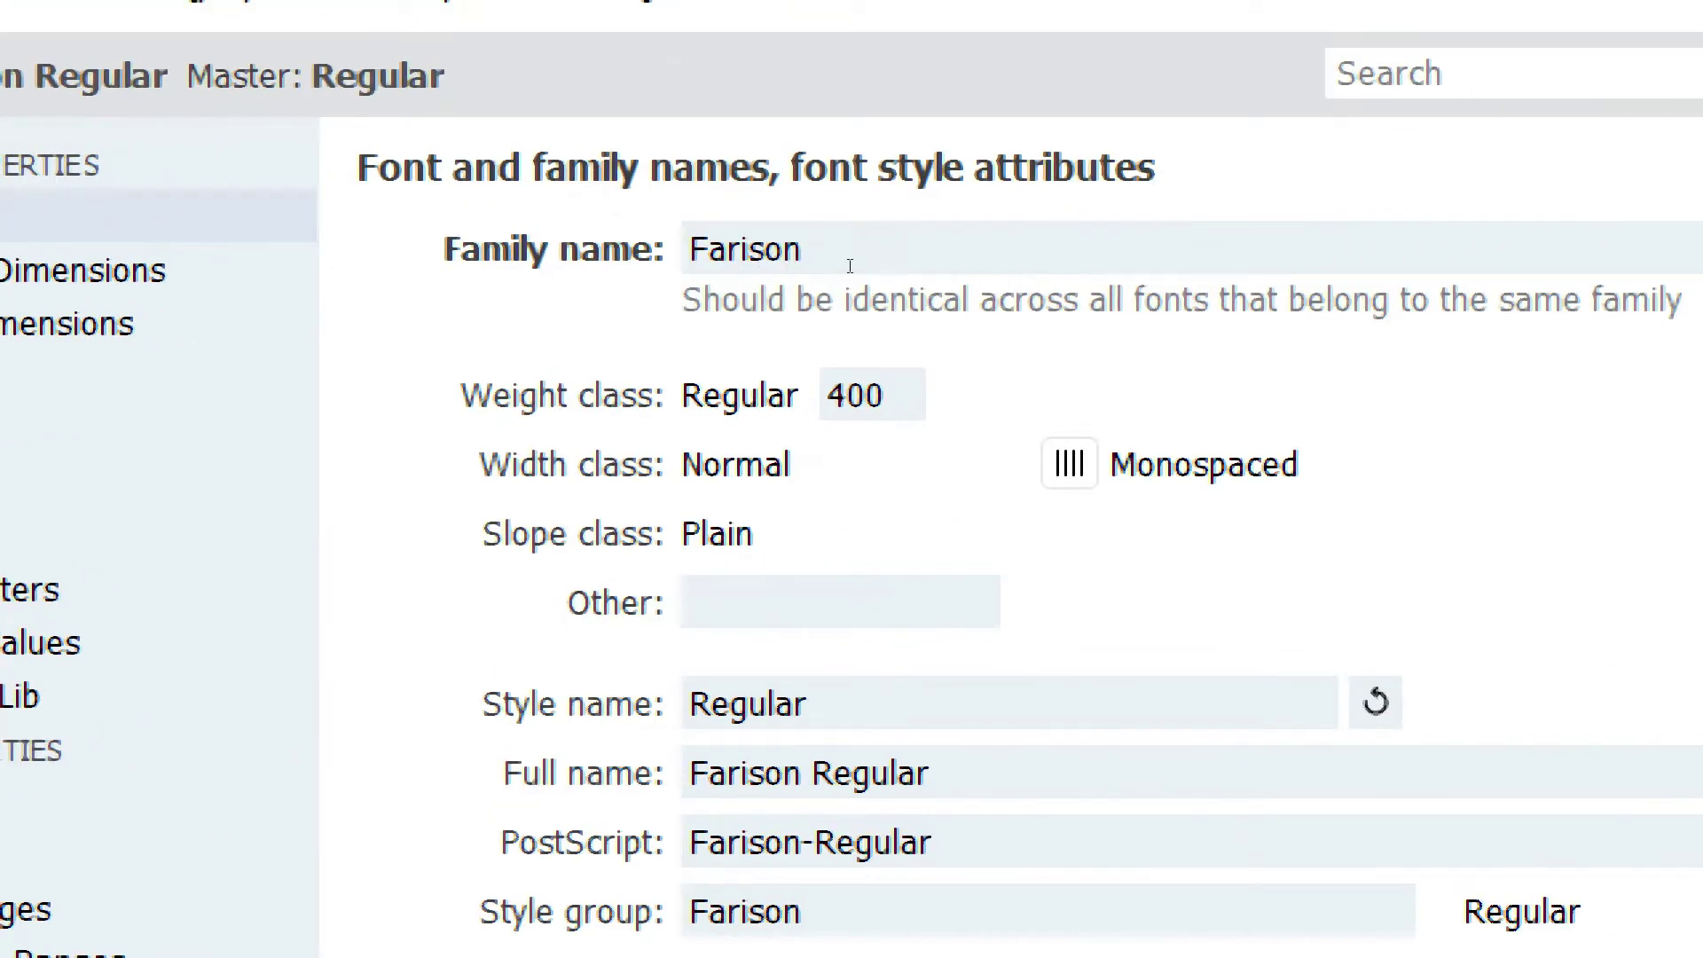
double_click(853, 256)
key("Tab")
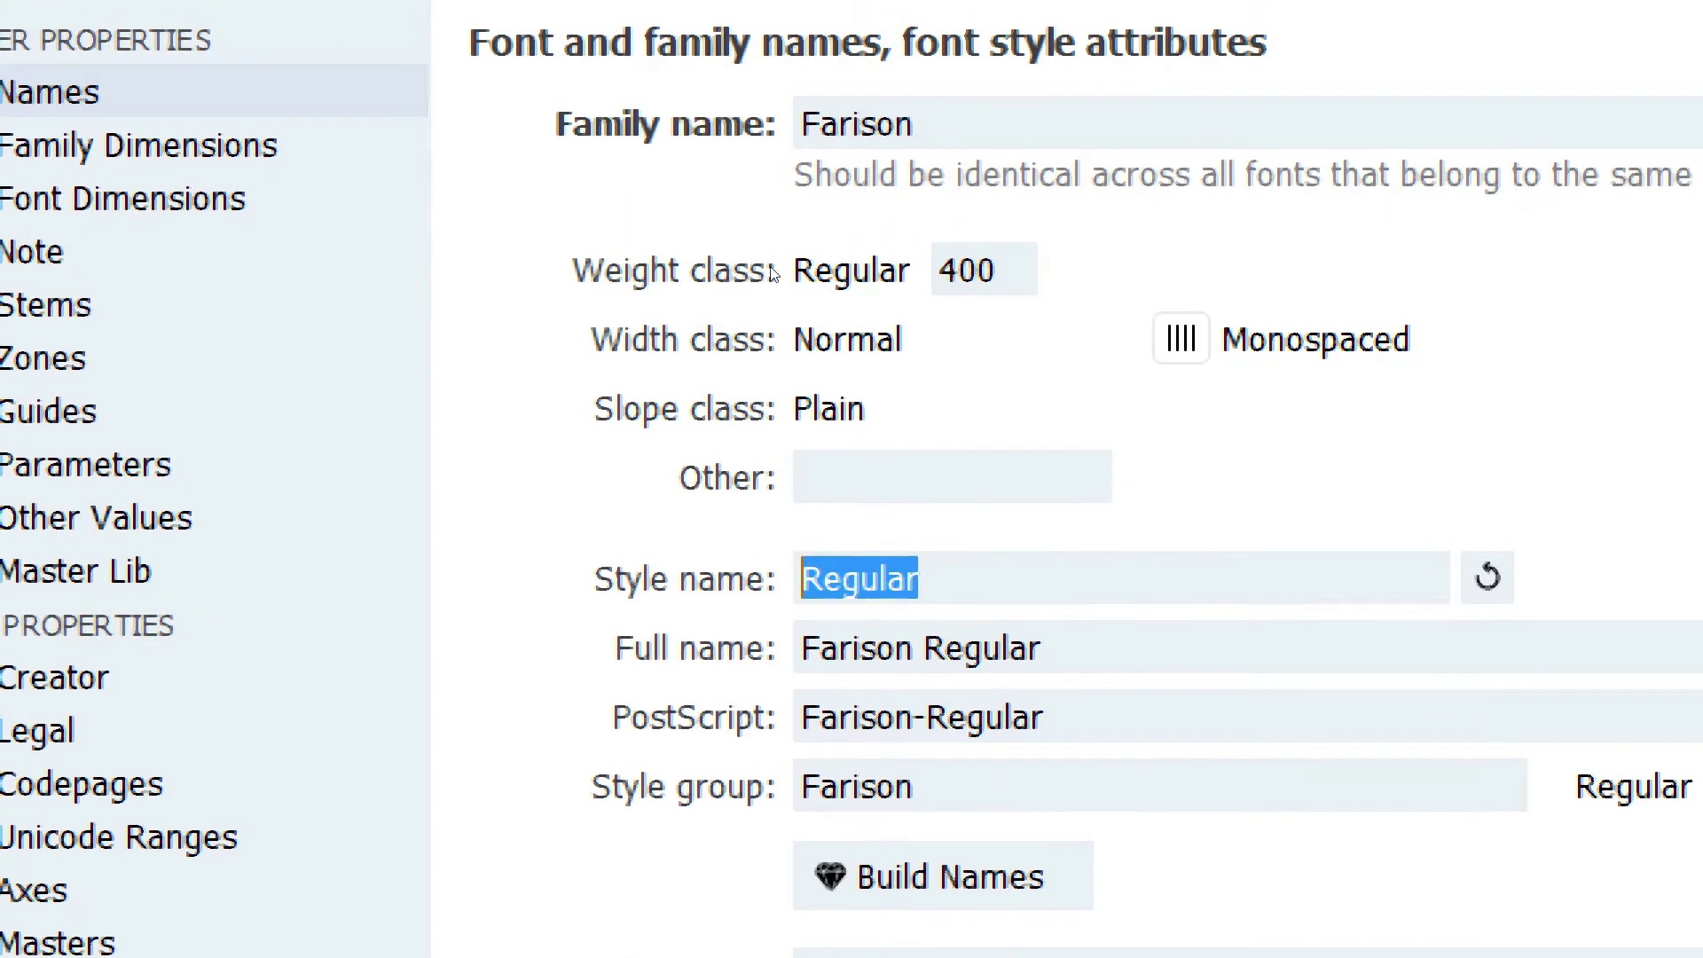
key("shift+Tab")
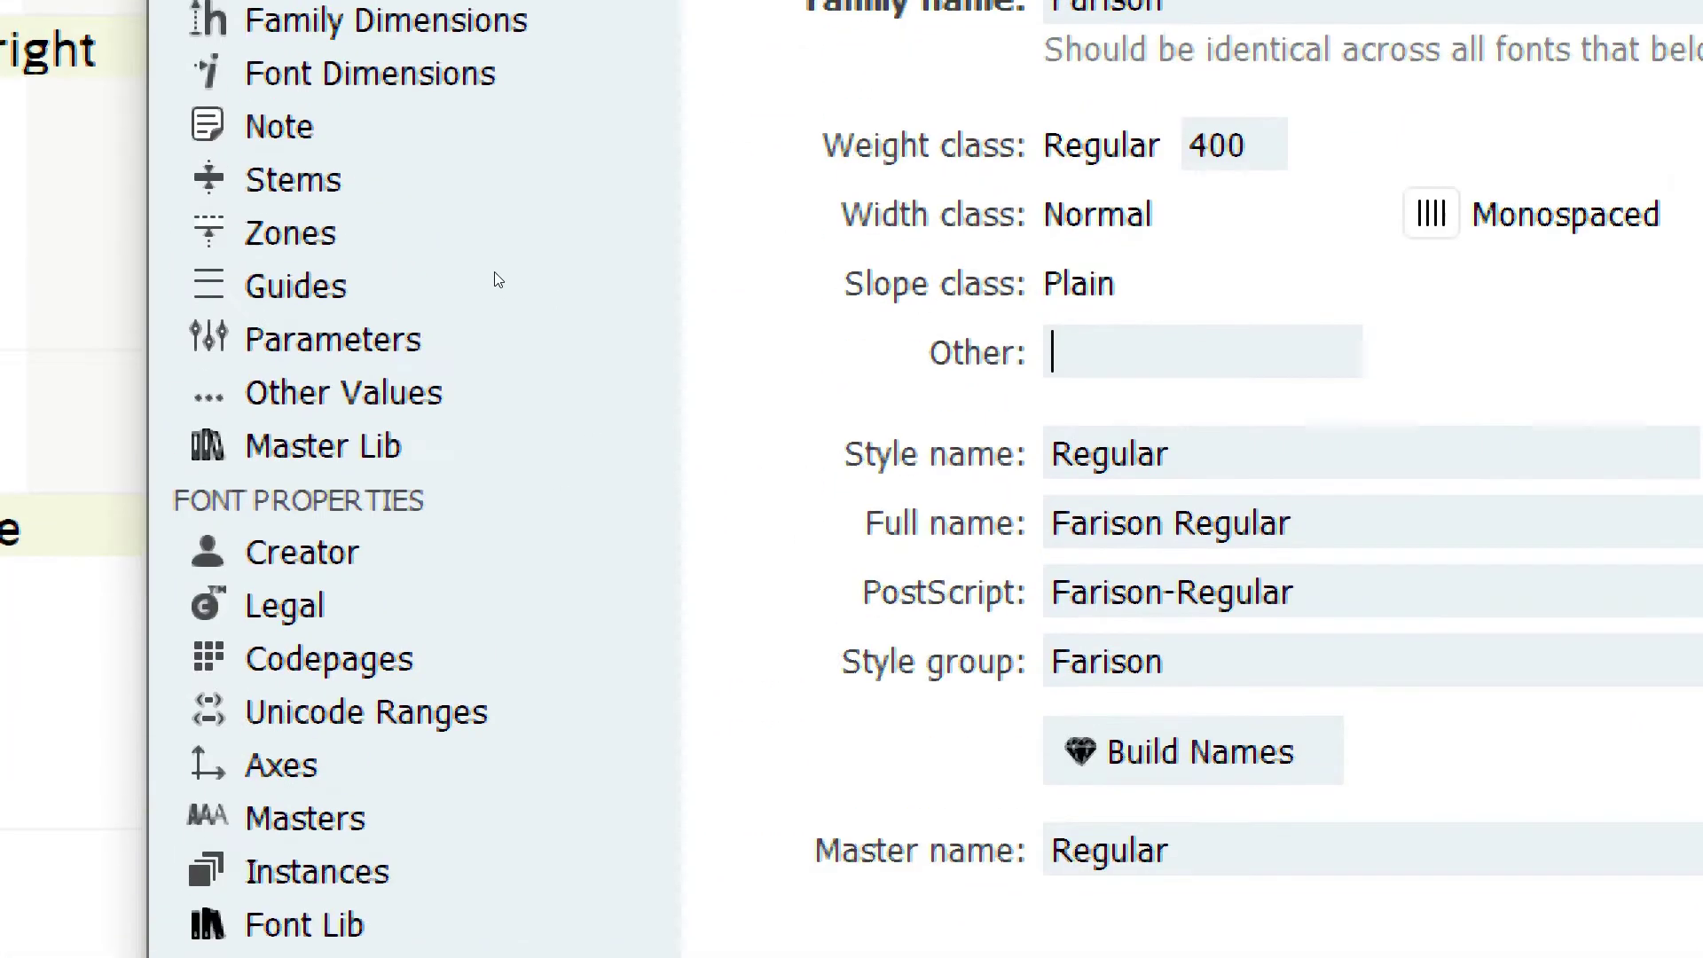
- Examine the Family Dimensions in Font Info, including the units per em, ascender and descender
key("Down")
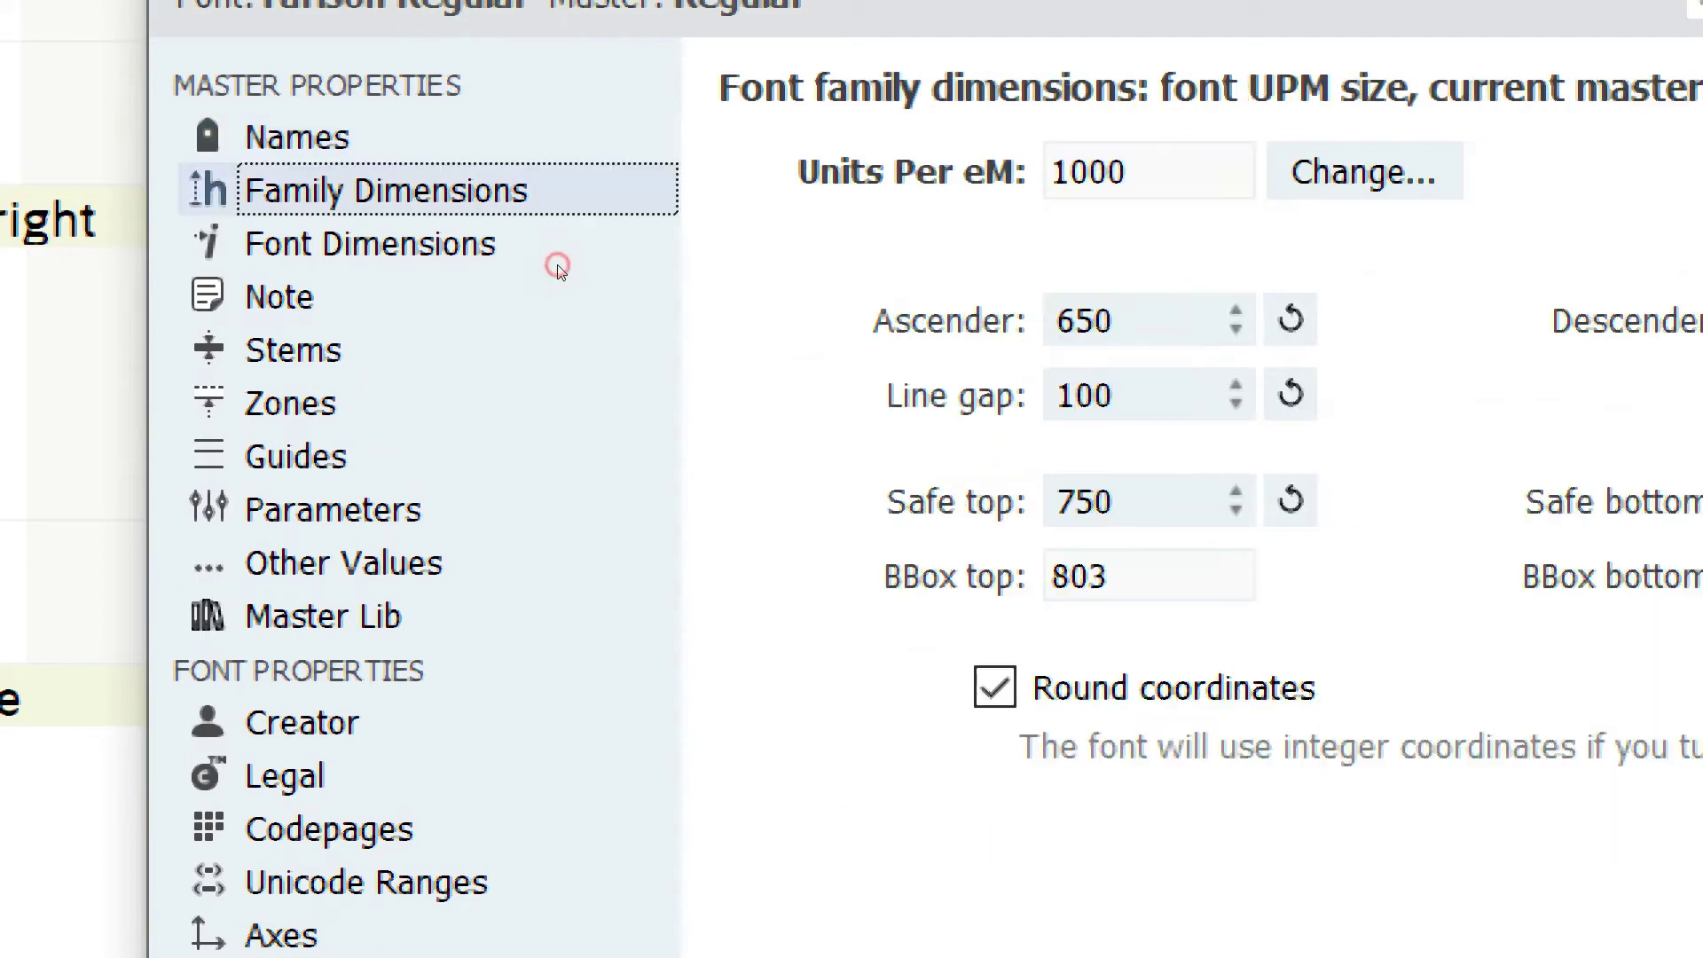
key("Tab")
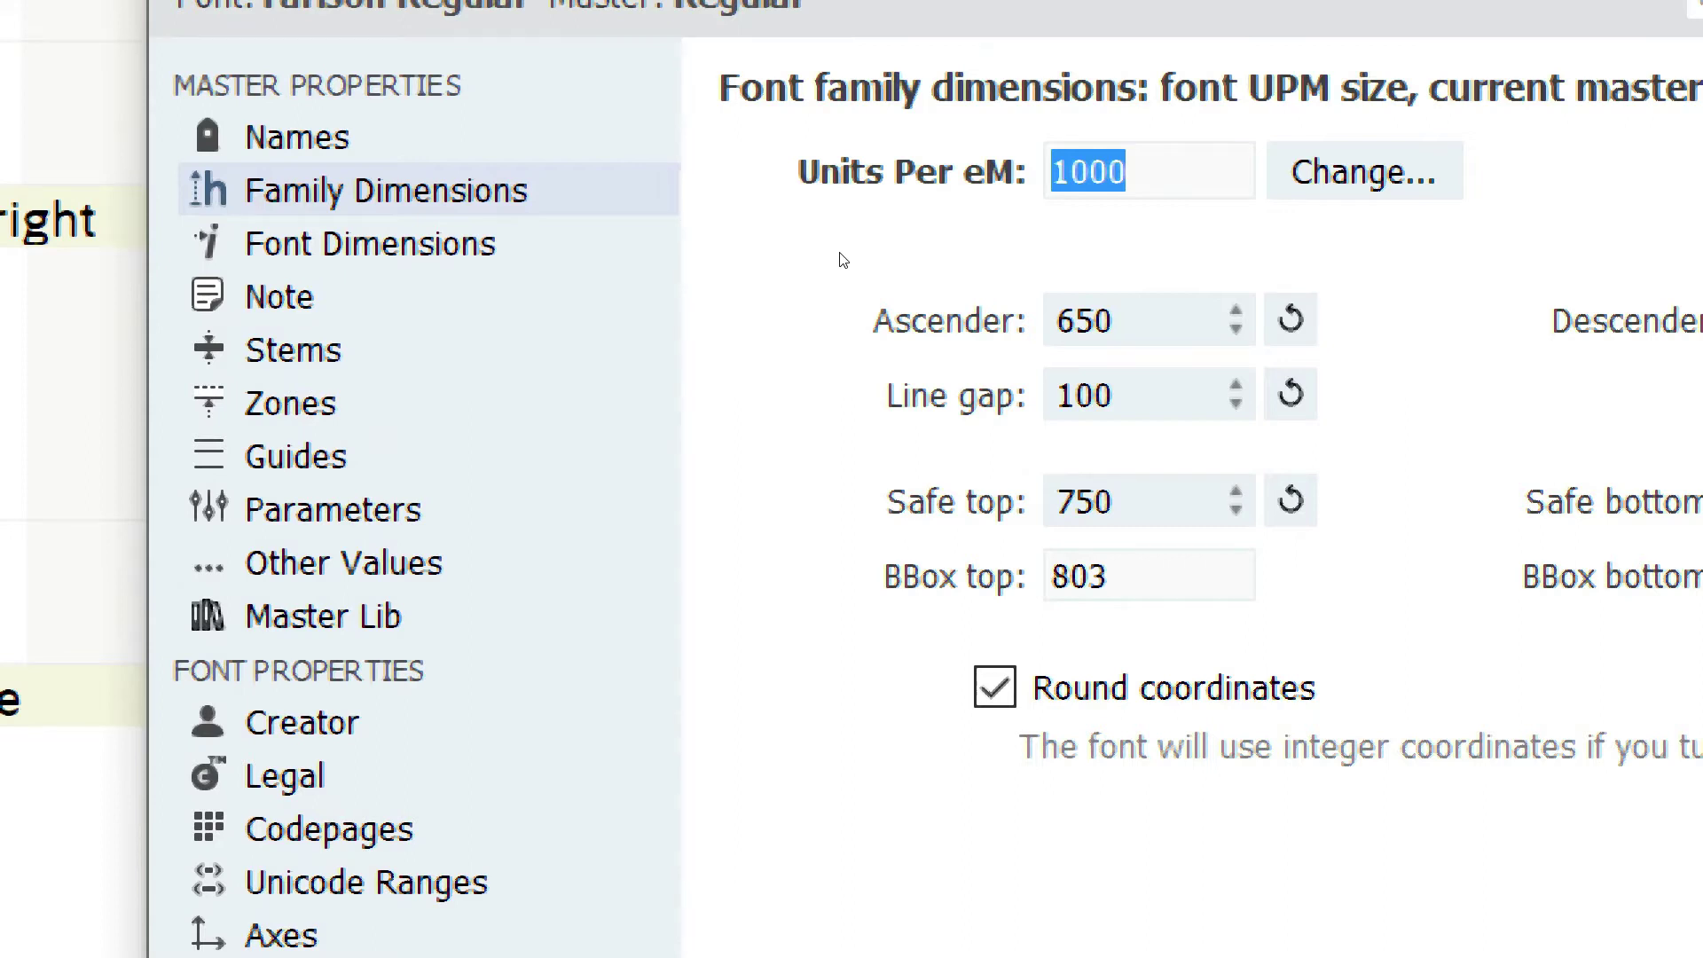
left_click(841, 259)
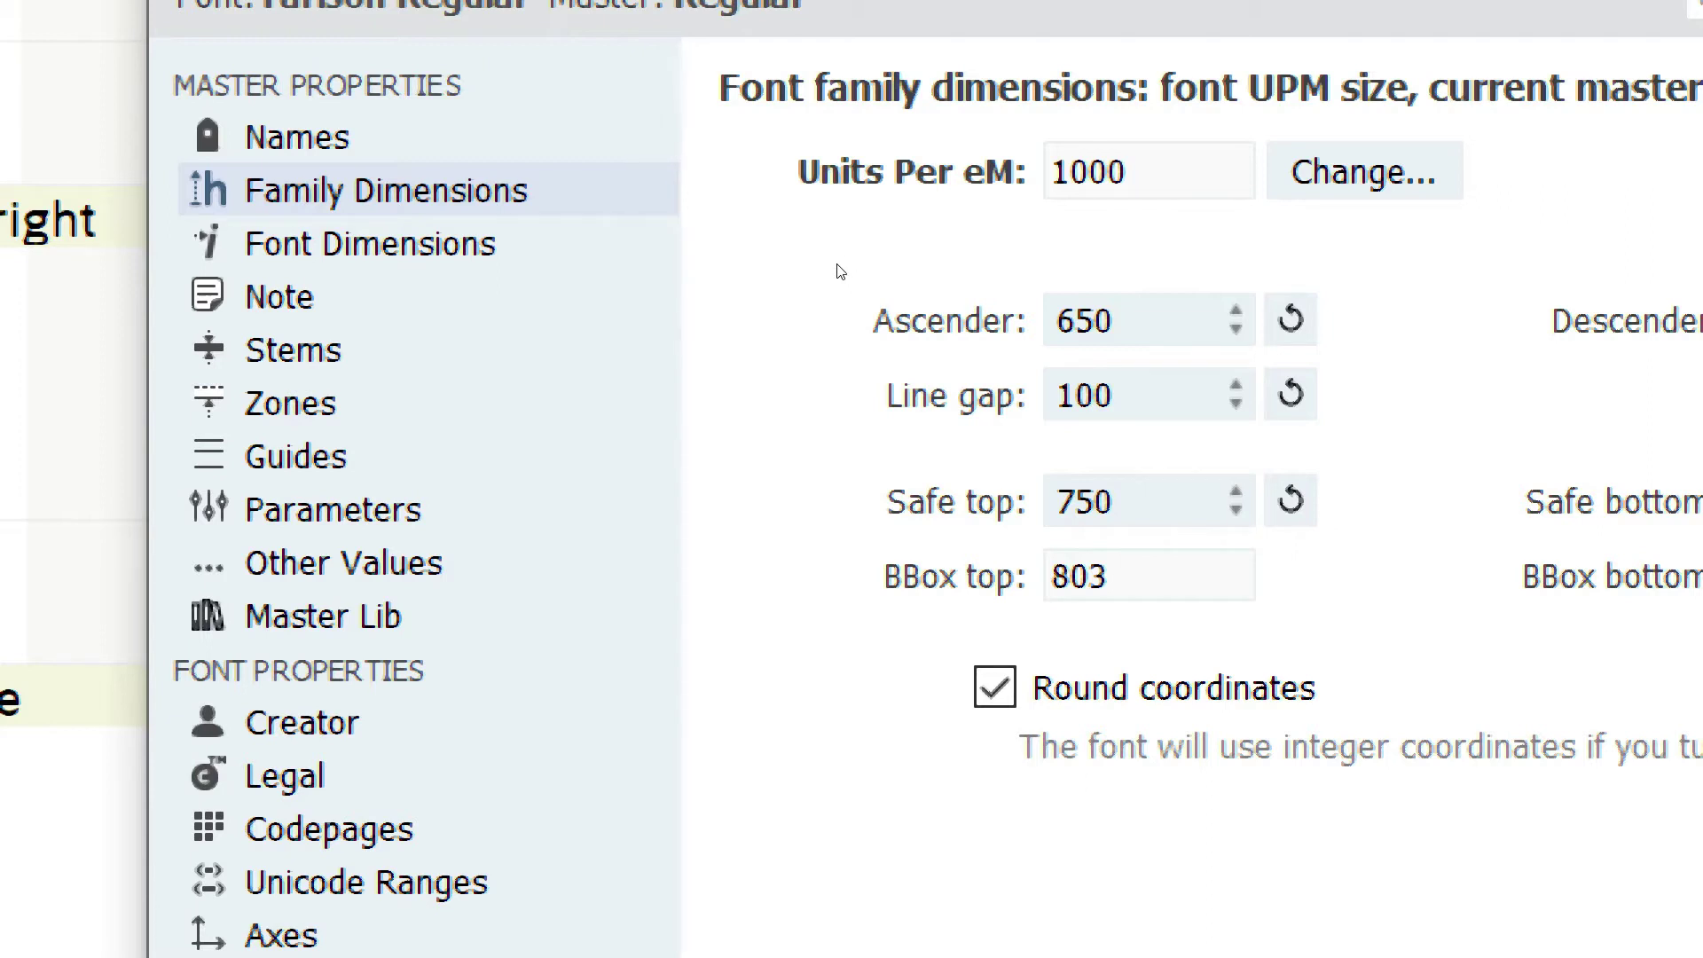
left_click(835, 263)
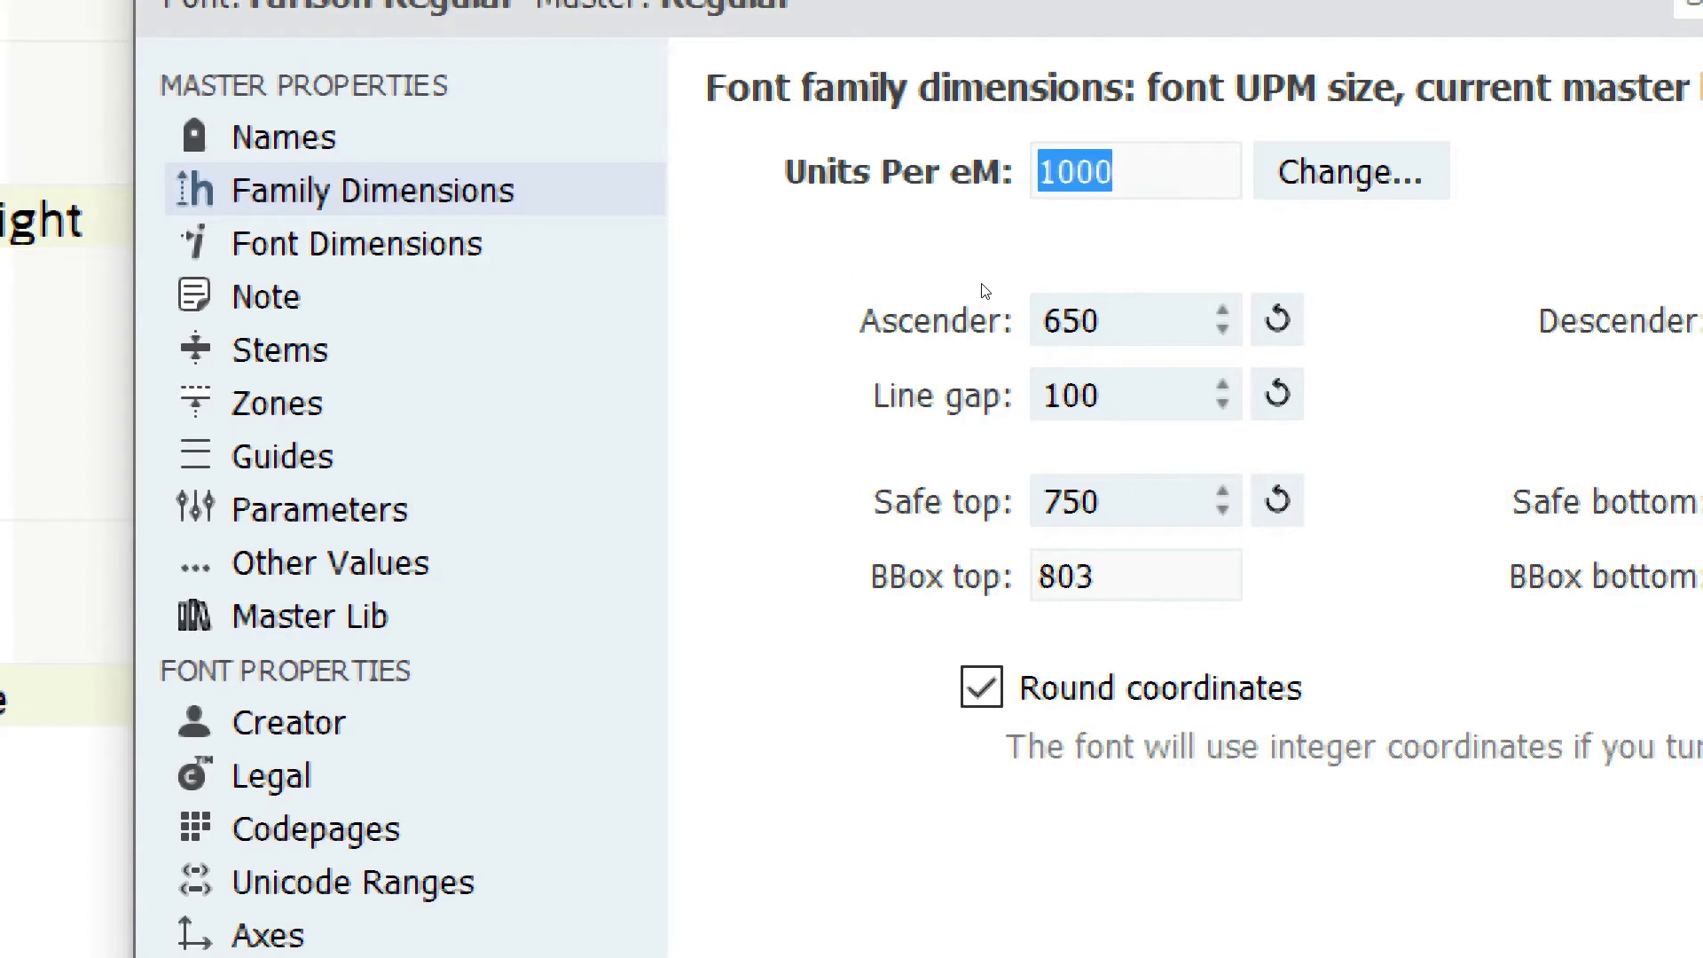
key("Tab")
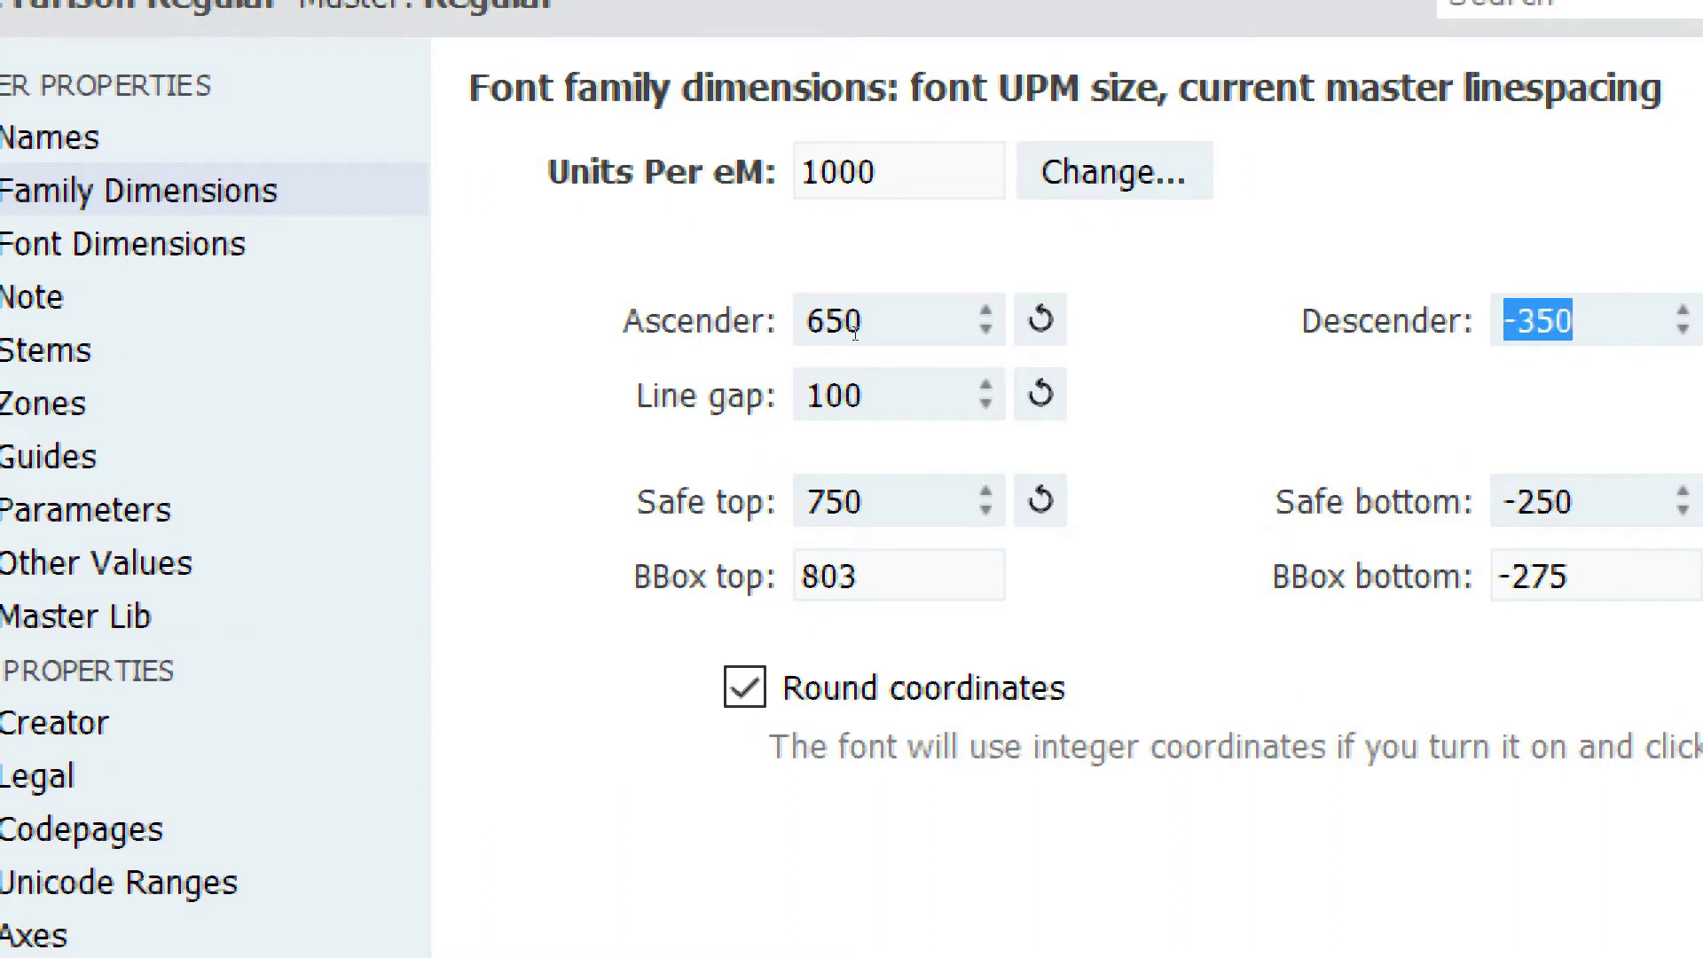
double_click(836, 312)
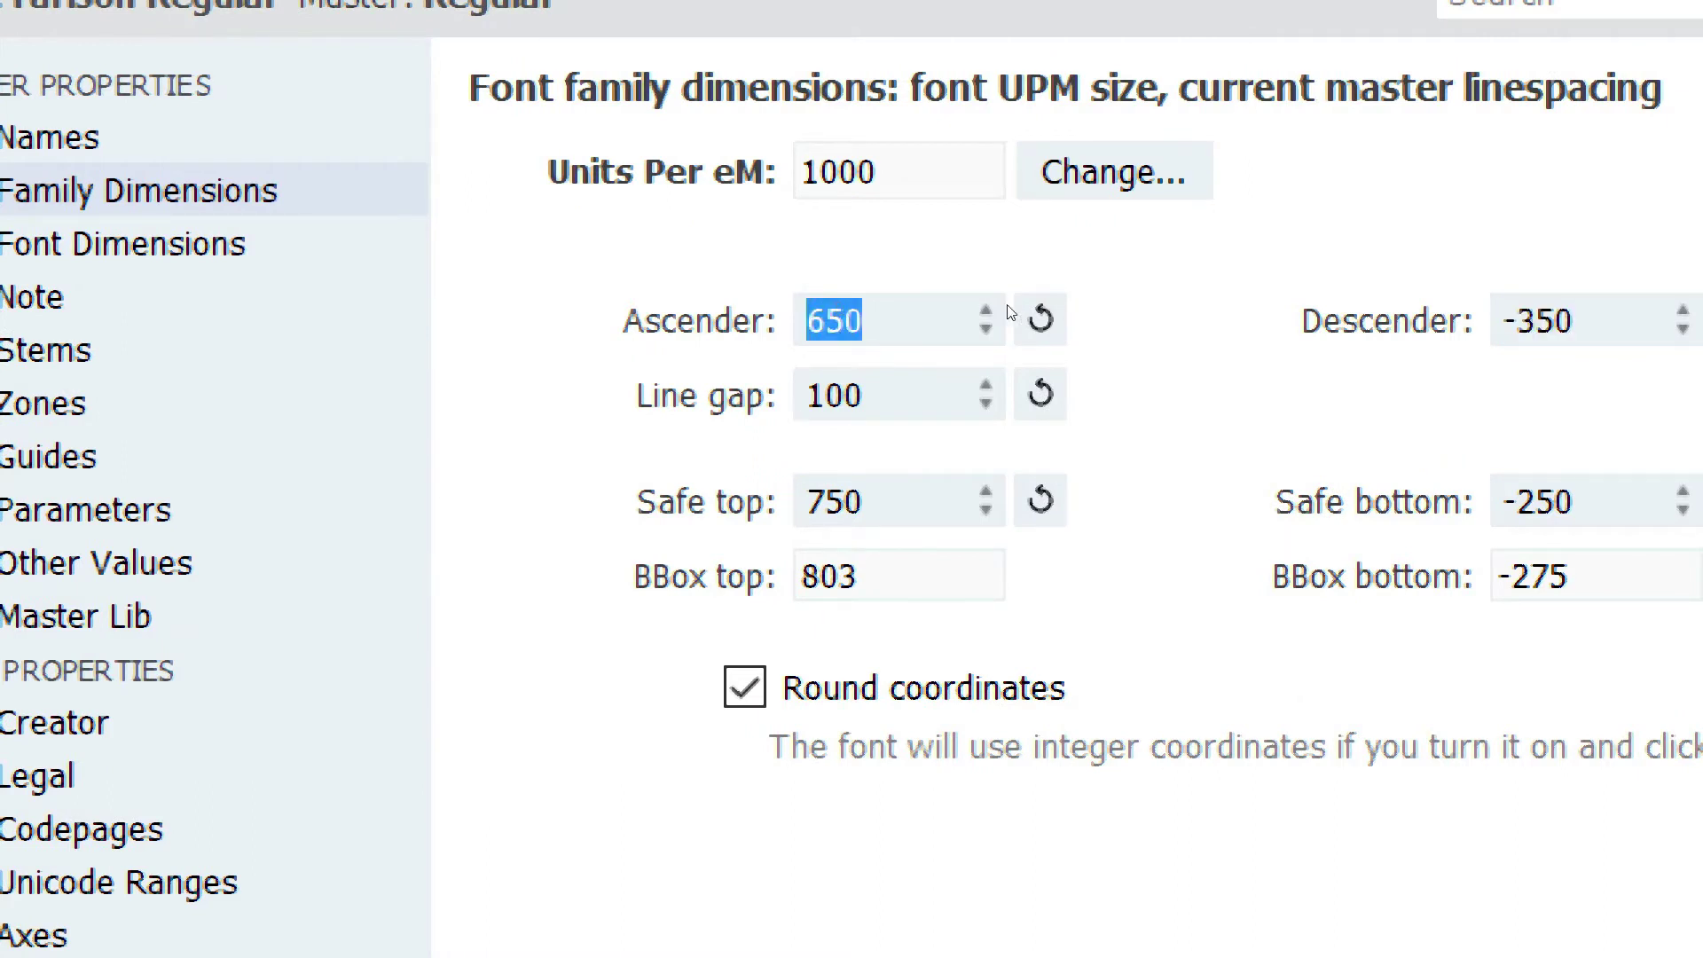
key("Tab")
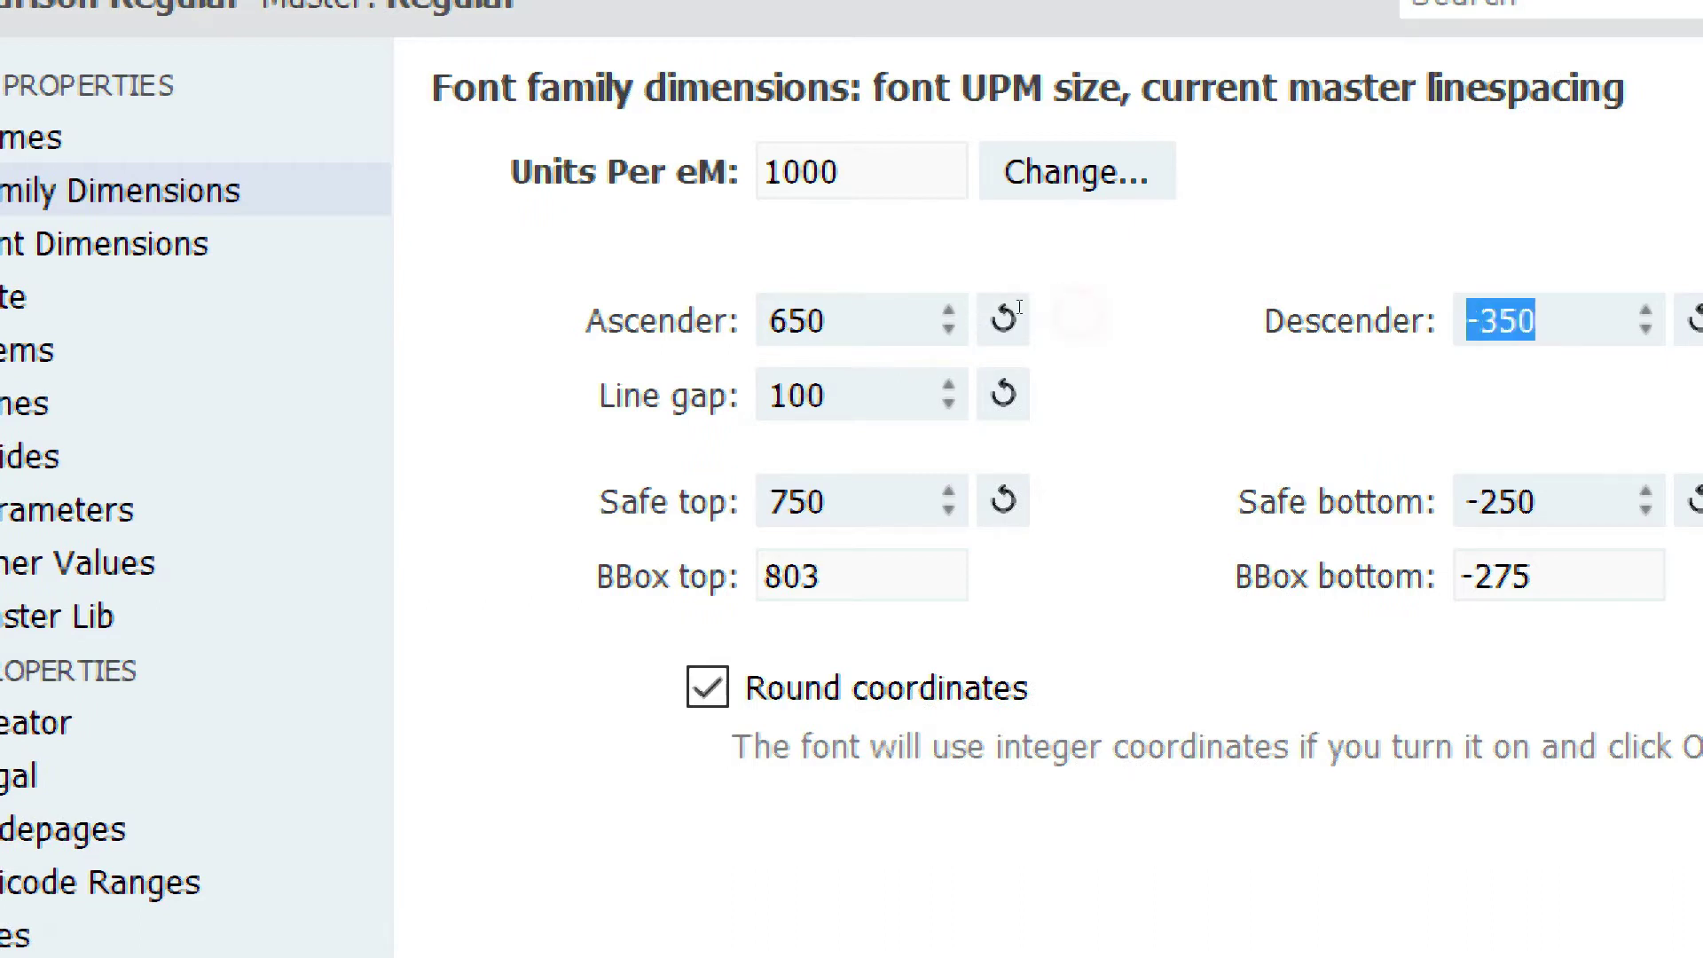
- Examine the Font Dimensions in Font Info, including the caps height and x height
key("Down")
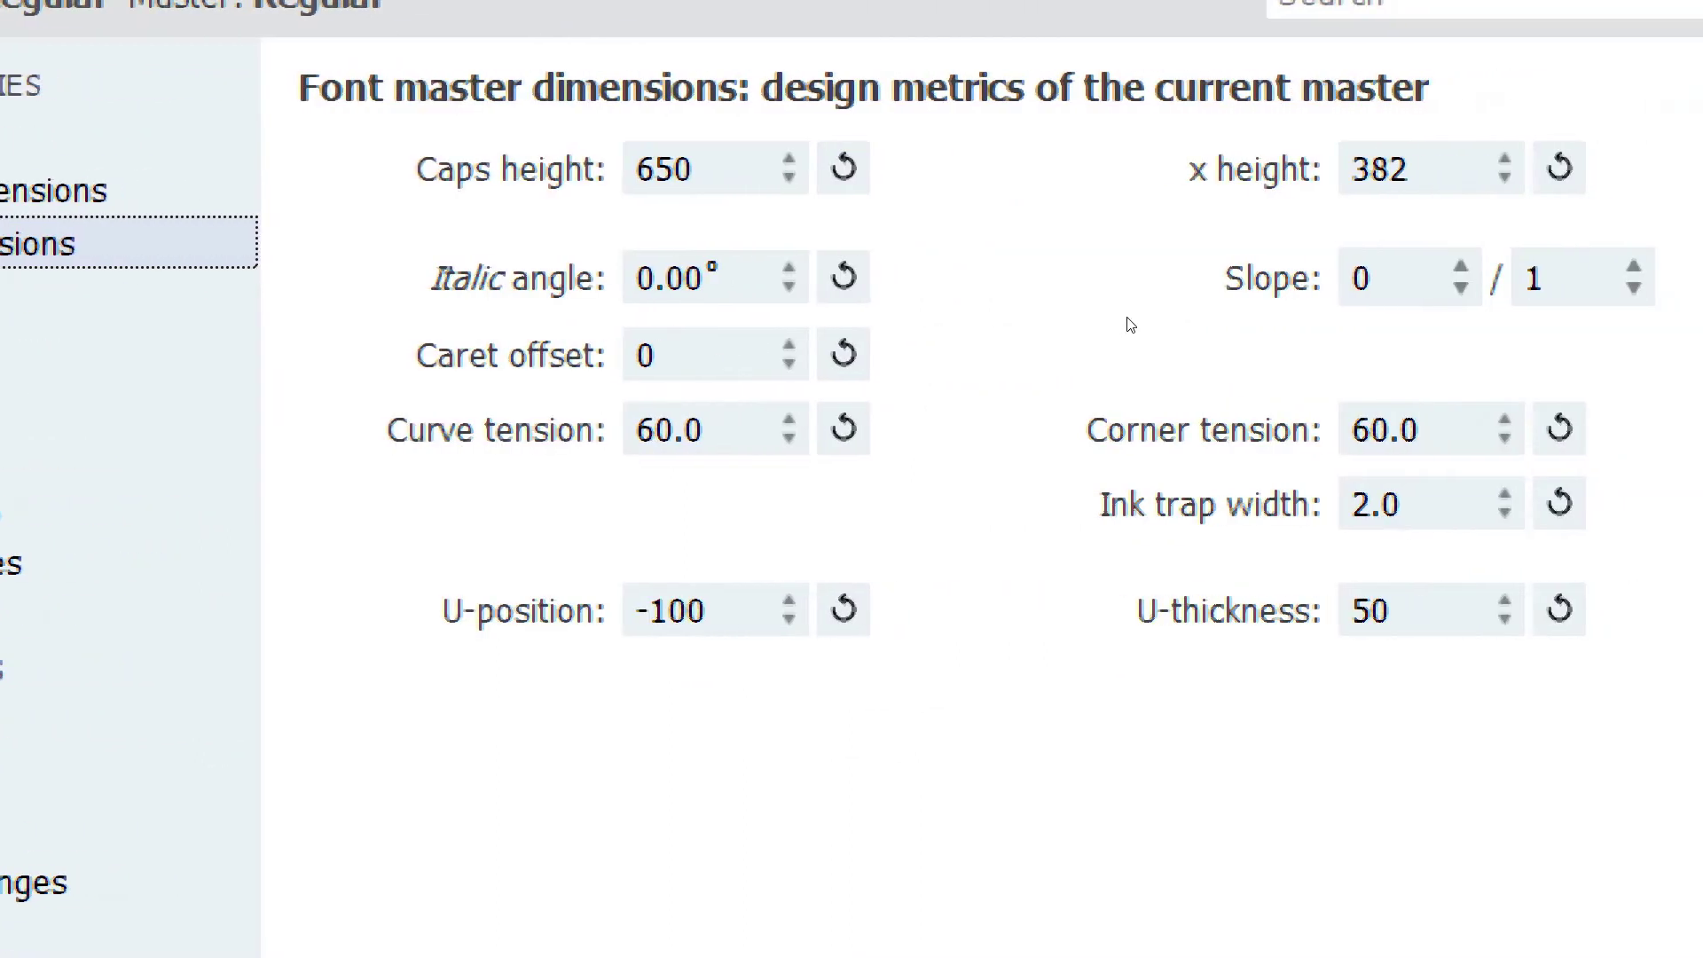
key("Tab")
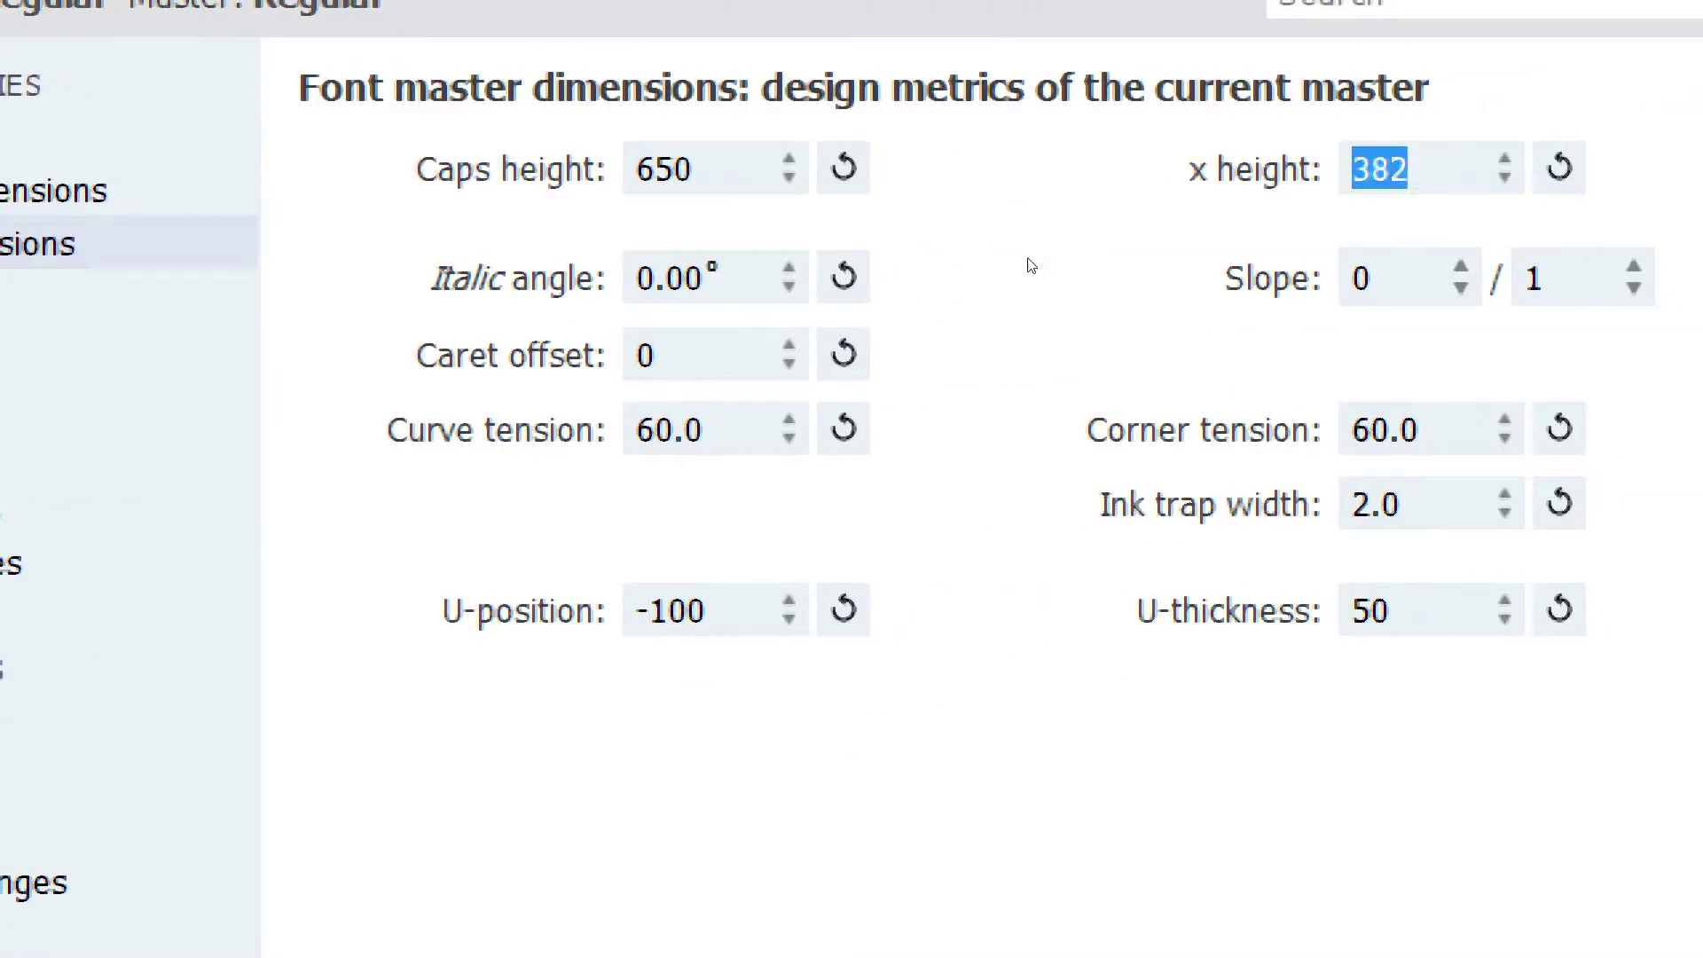
left_click(815, 255)
key("ctrl+a")
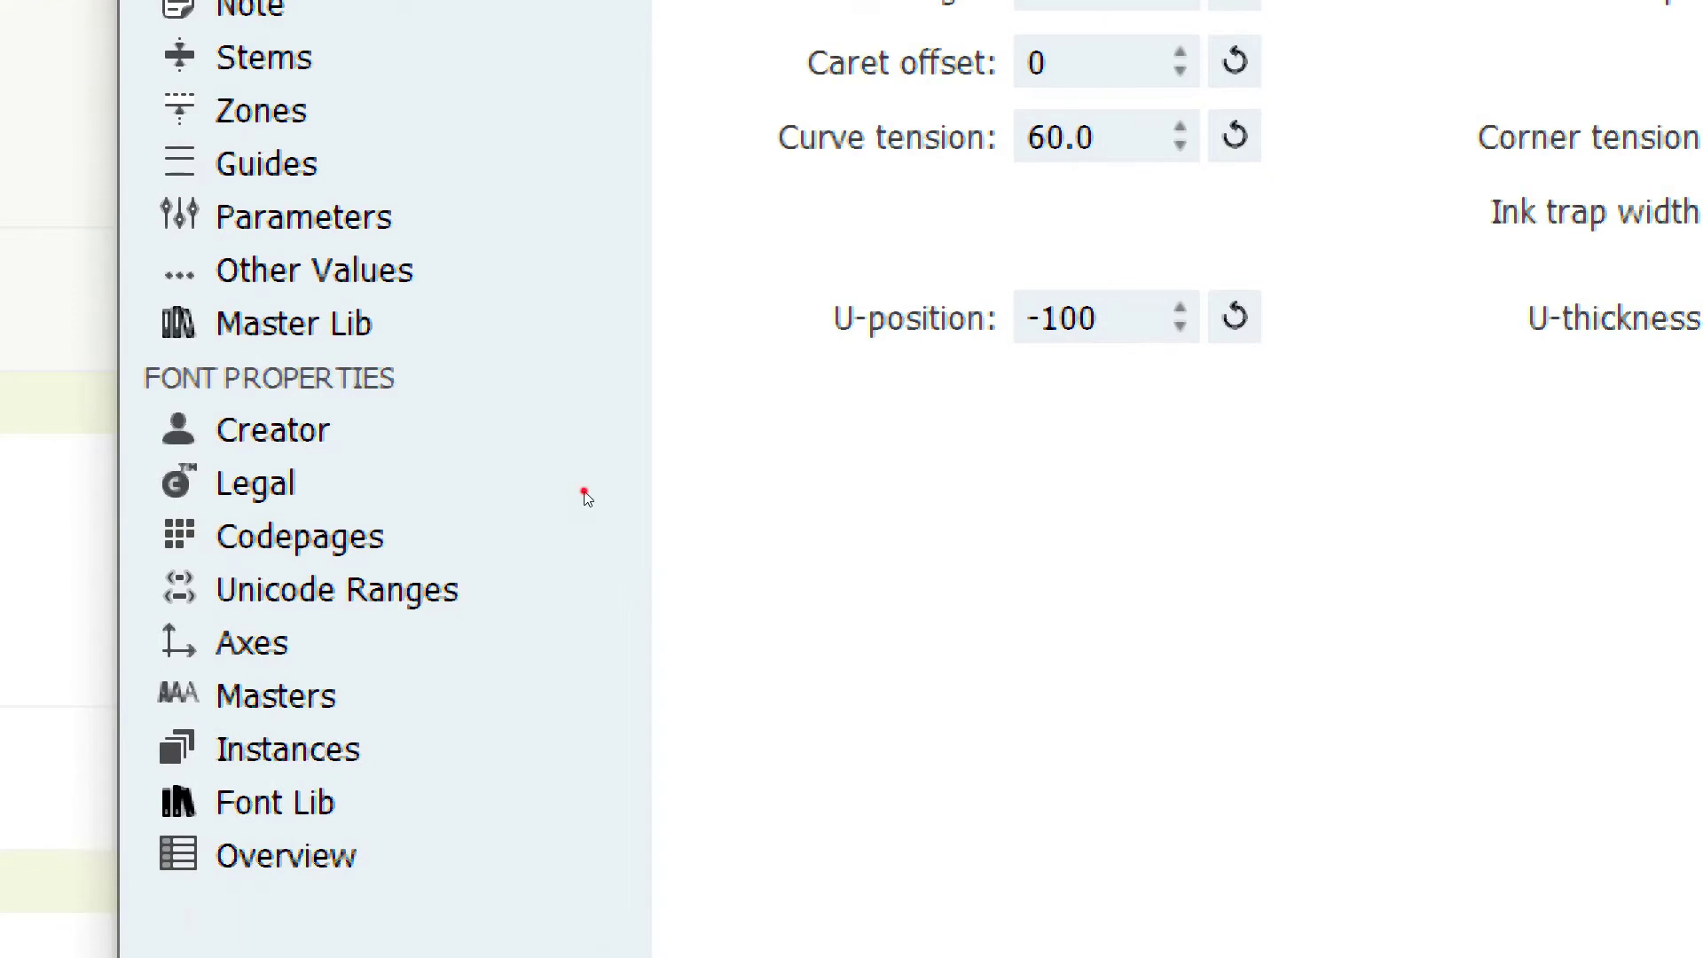
- Mark Basic Latin as a supported Unicode range in Font Info and look through the other ranges
left_click(585, 590)
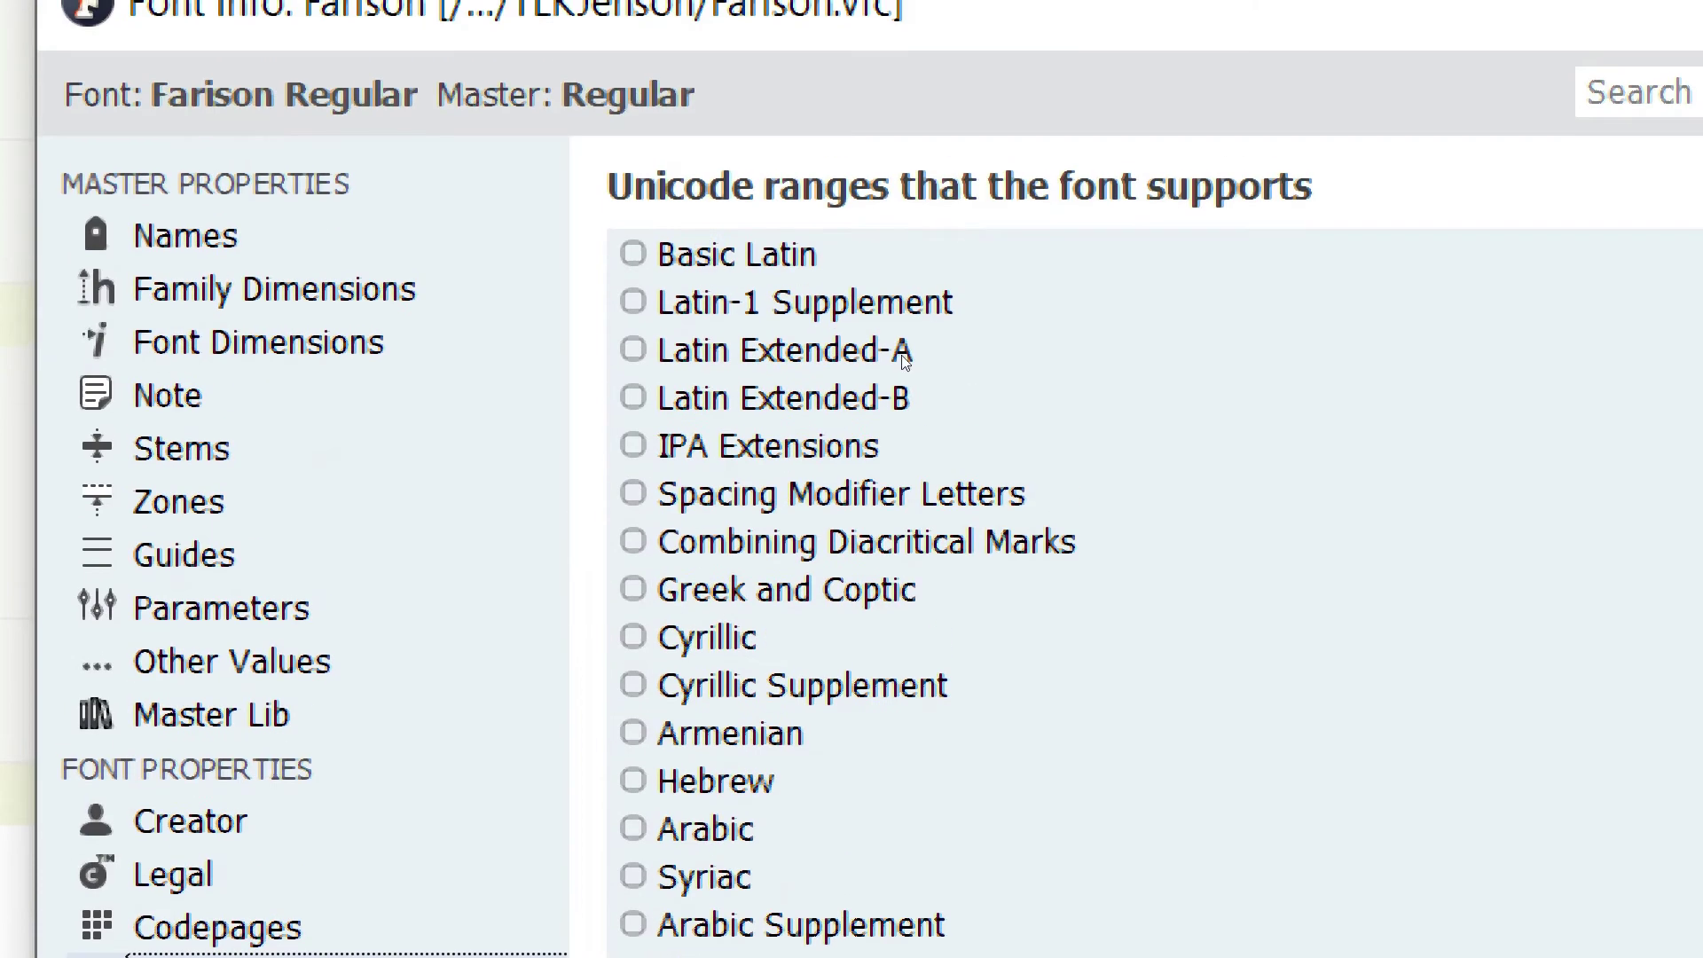
left_click(714, 257)
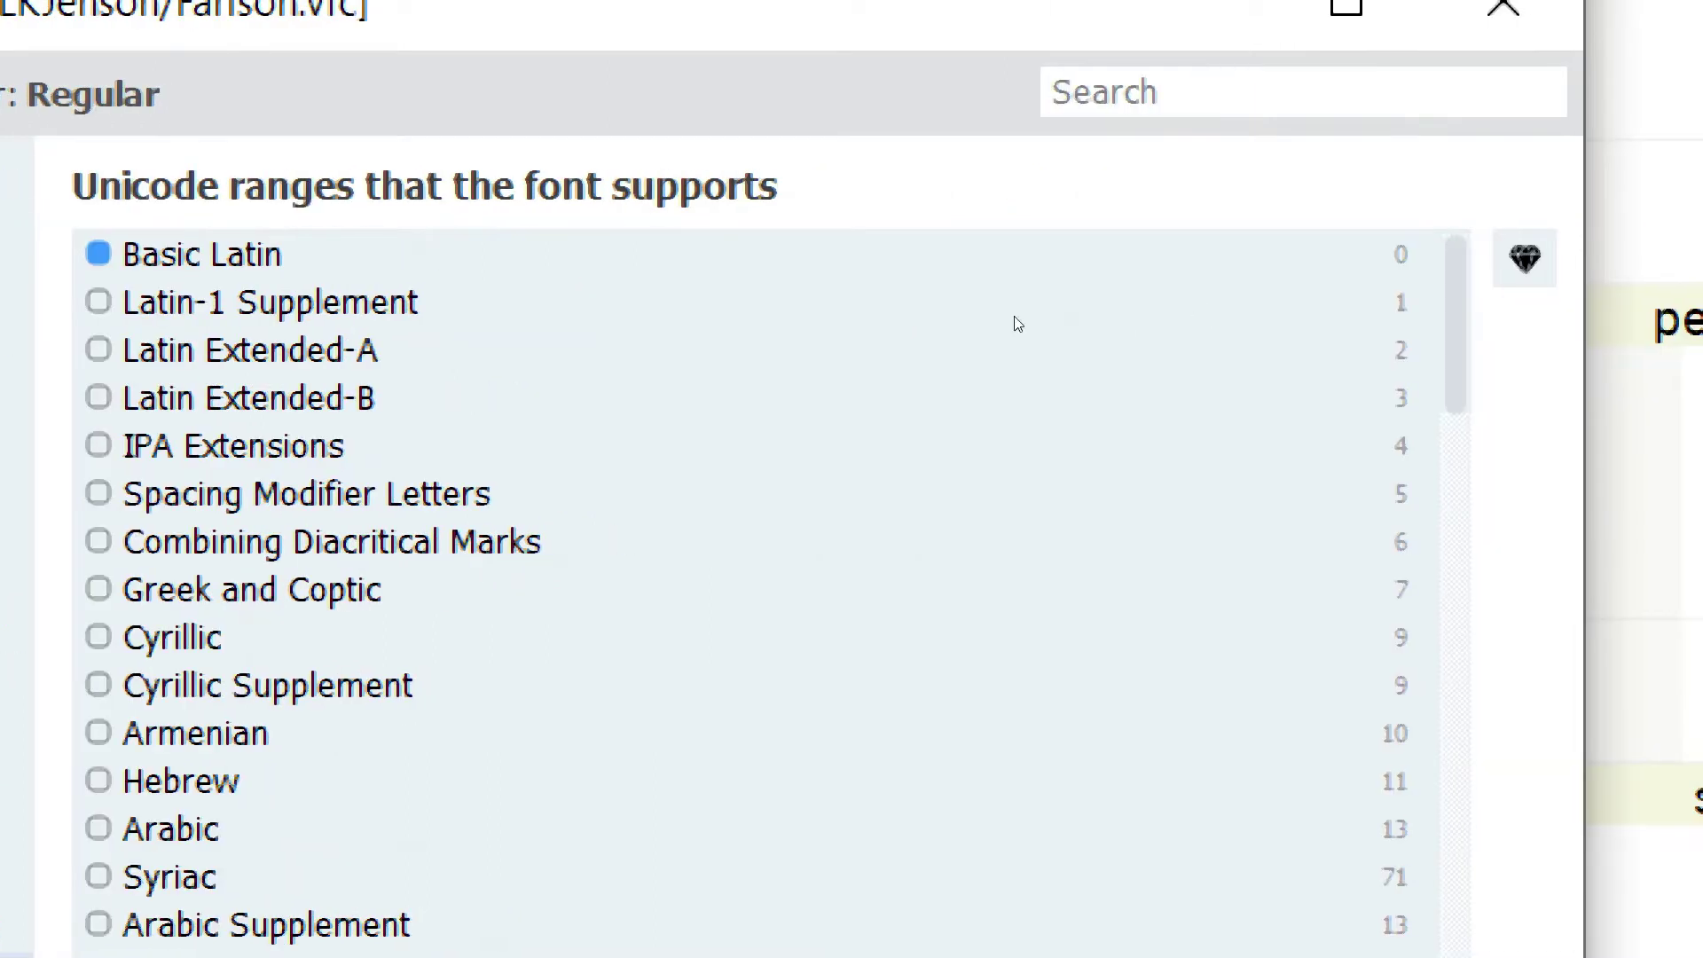
scroll(777, 450, "down", 1)
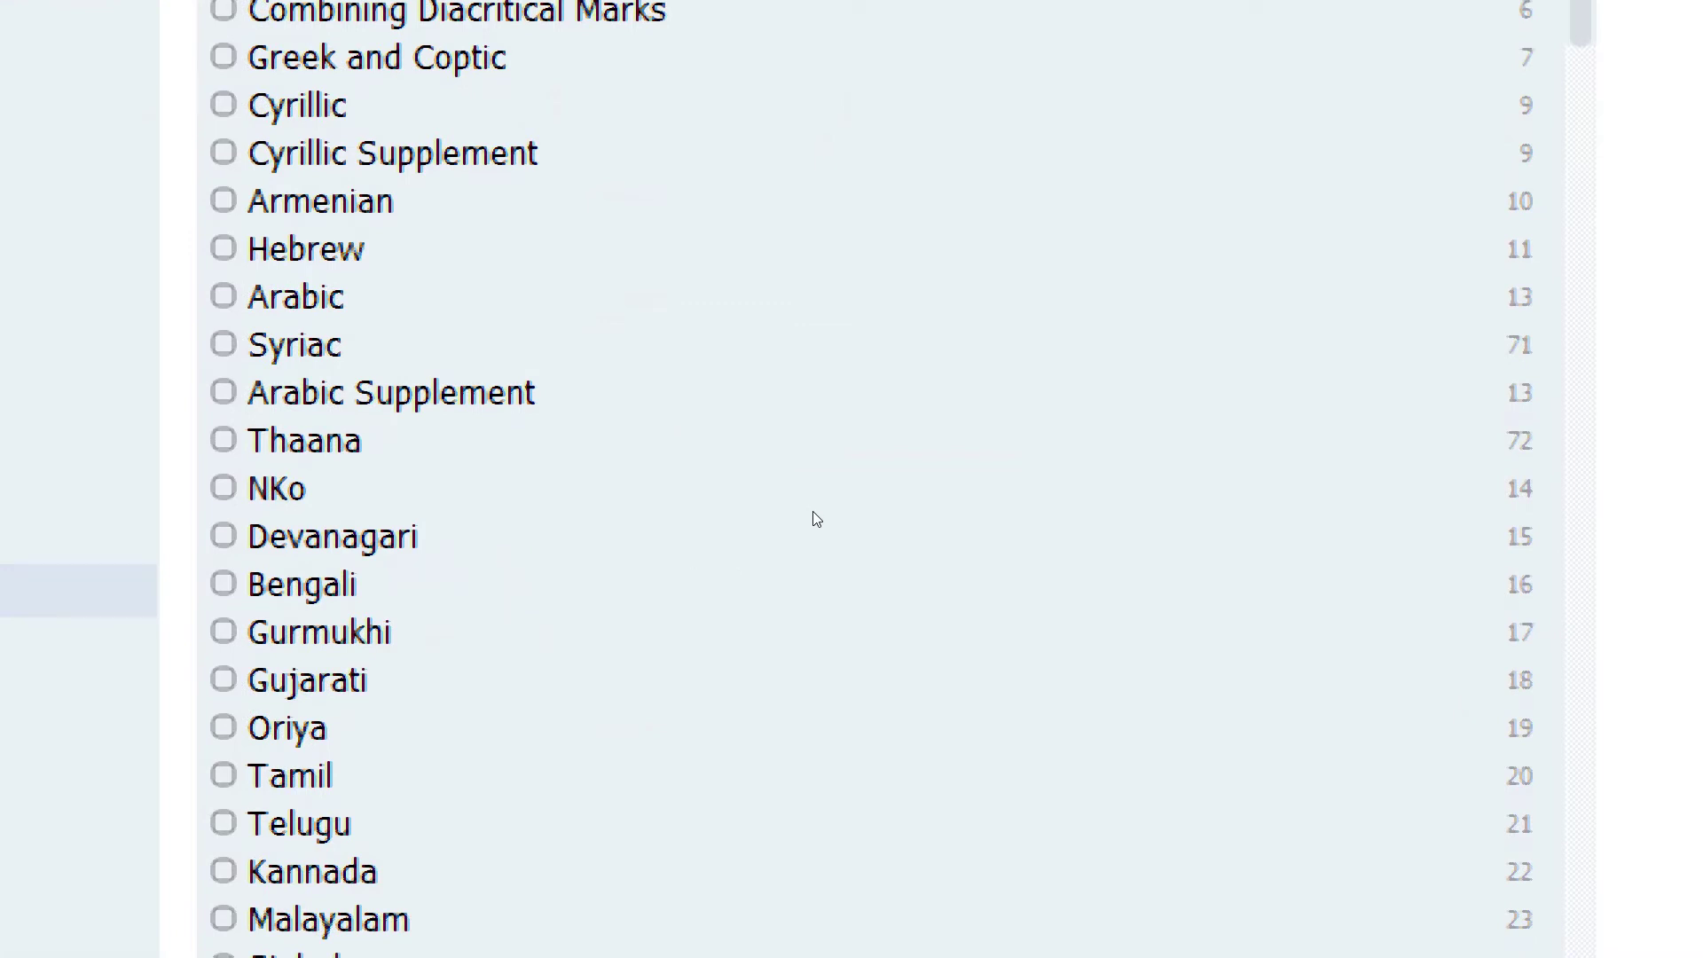
key("super+minus")
key("super+minus")
key("super+minus")
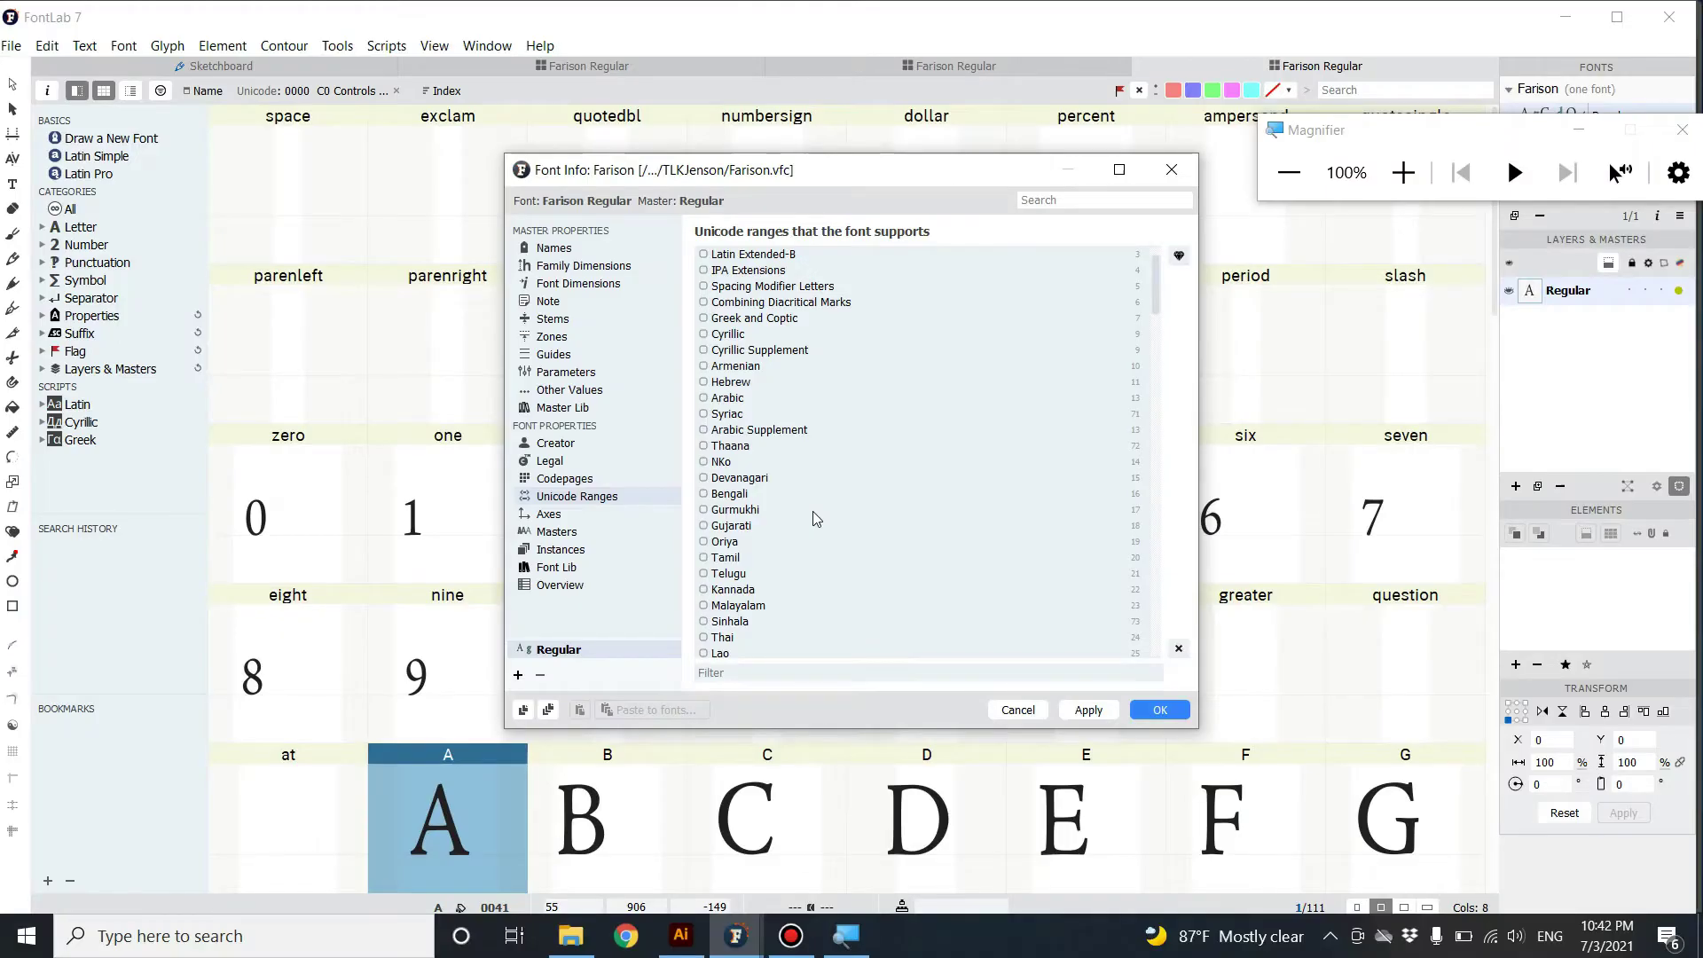
scroll(990, 282, "up", 1)
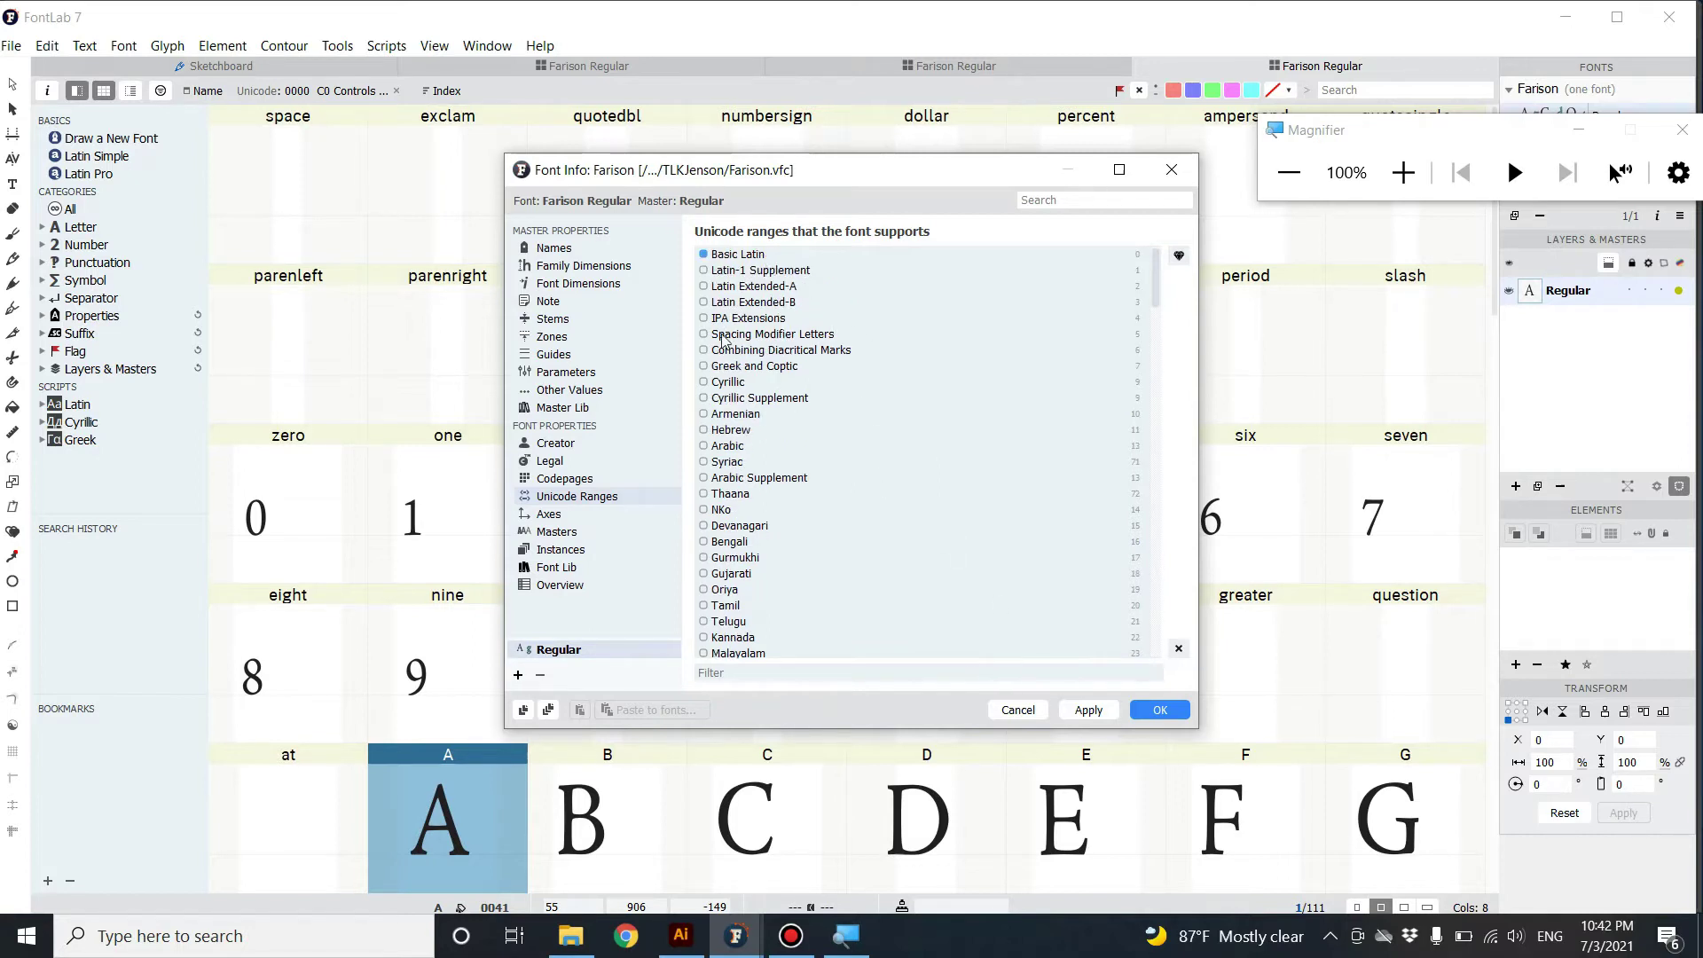
- Look further through the list of supported Unicode ranges in Font Info
left_click(586, 513)
left_click(577, 496)
scroll(801, 522, "down", 3)
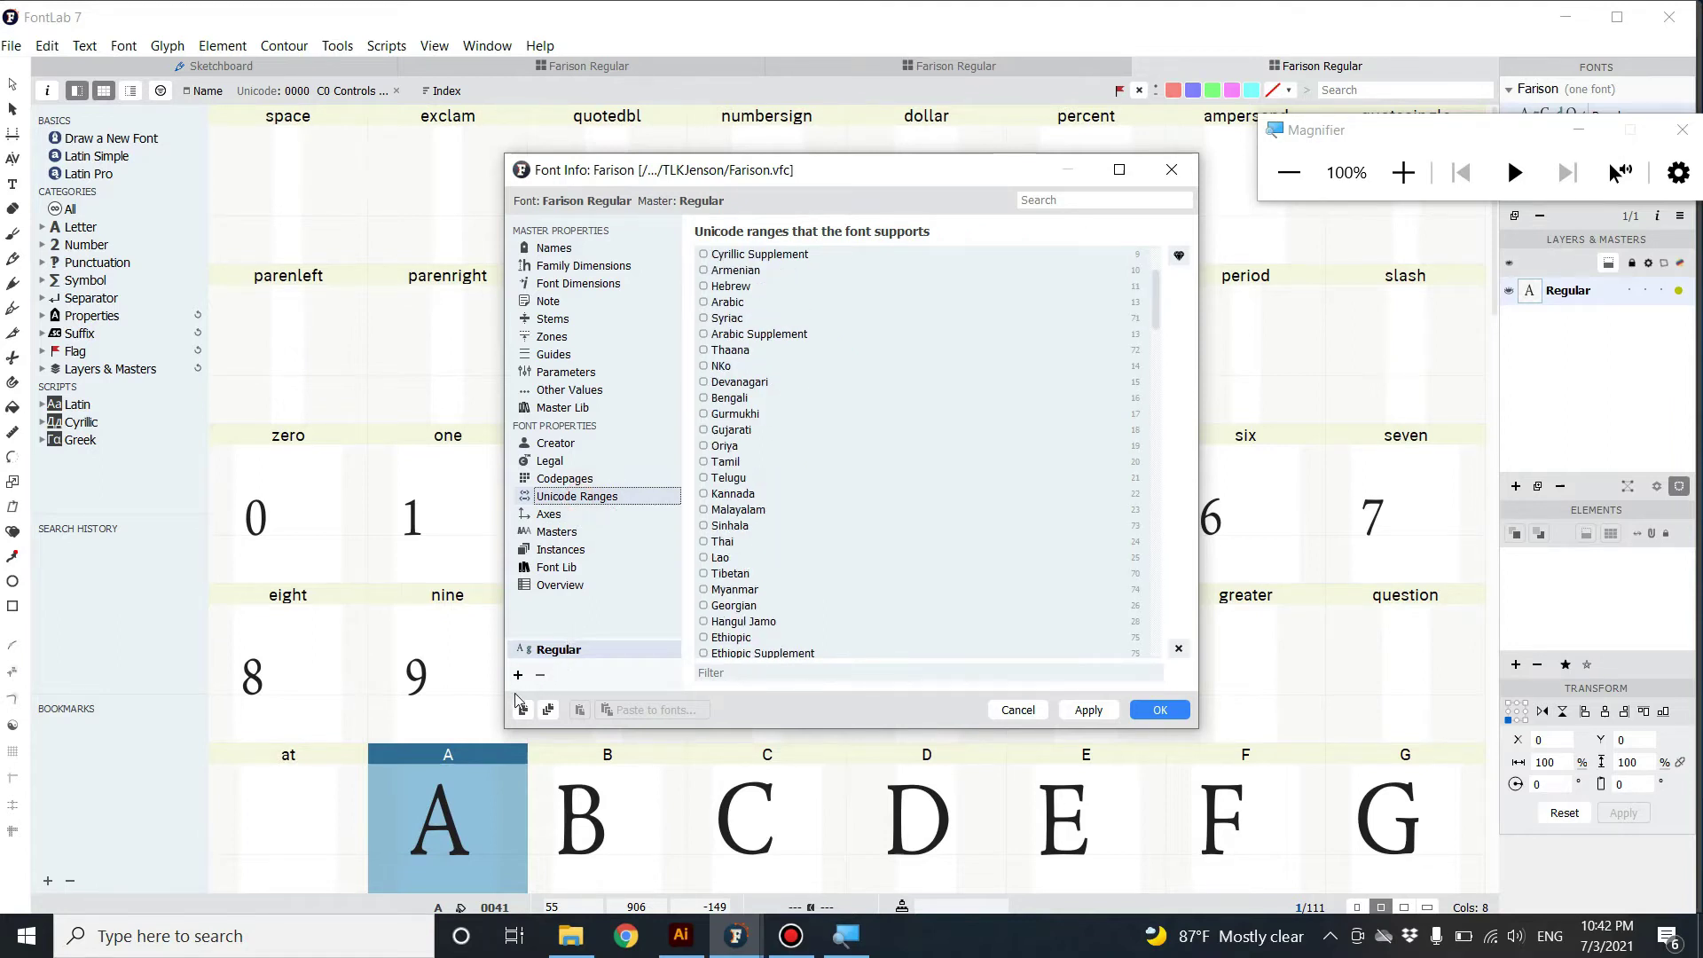
- Review the Overview table of the Regular master's properties and apply the Font Info settings
left_click(574, 592)
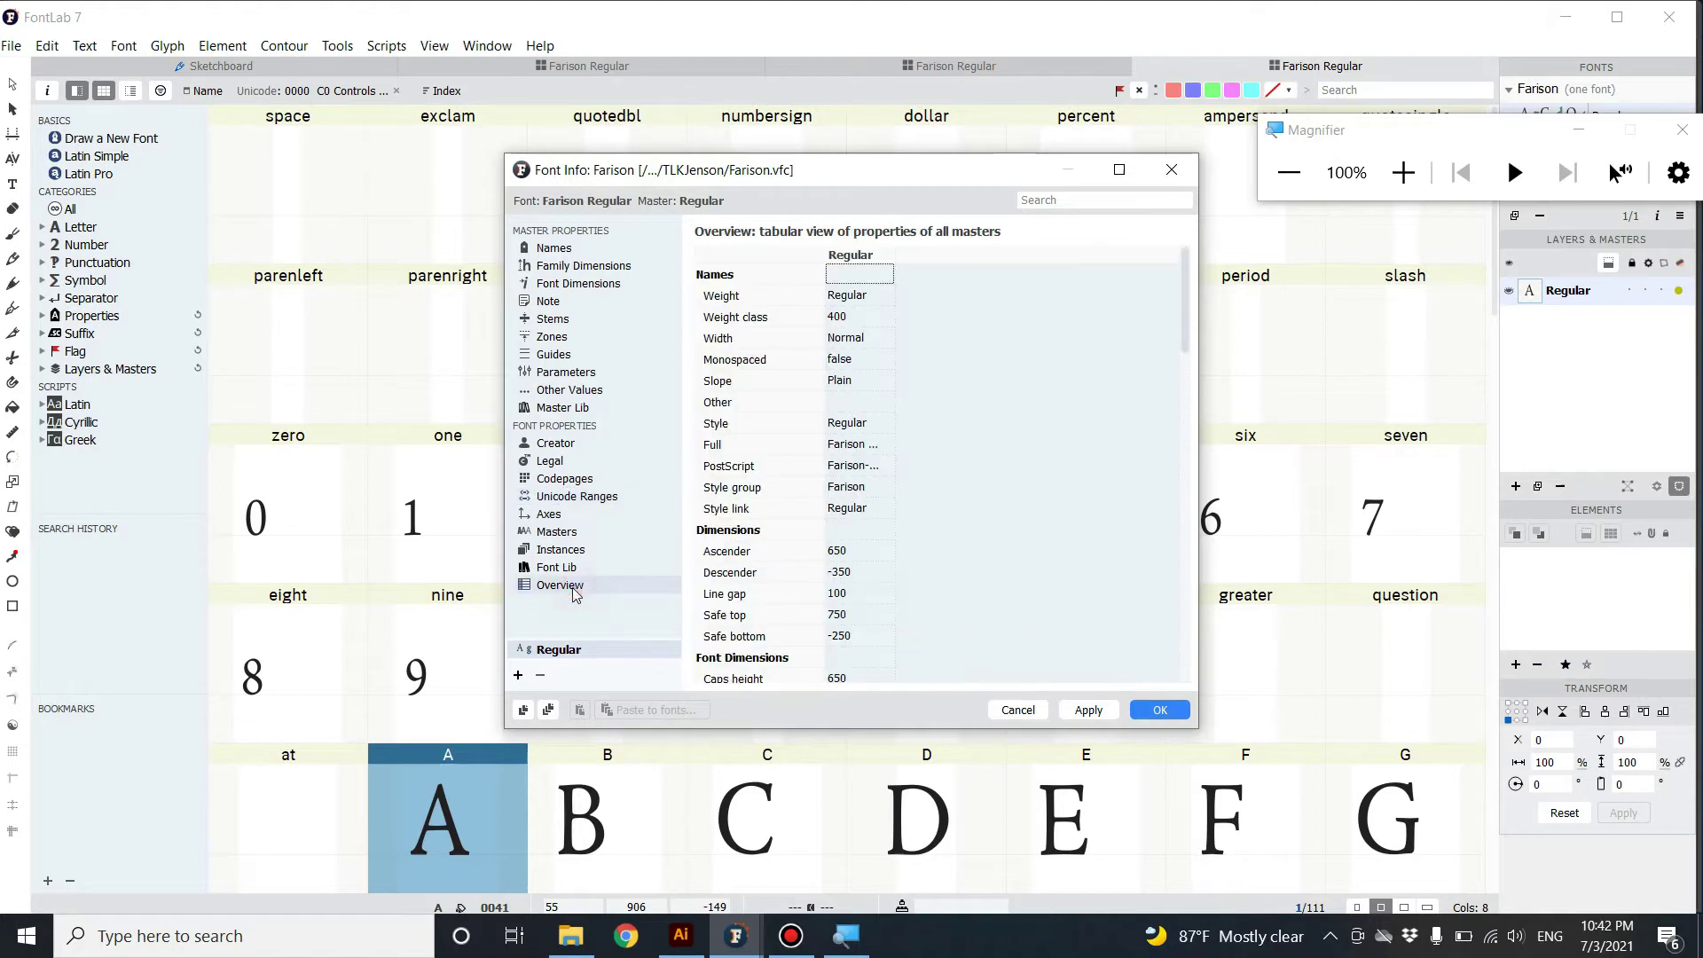
scroll(865, 398, "down", 10)
scroll(865, 398, "down", 5)
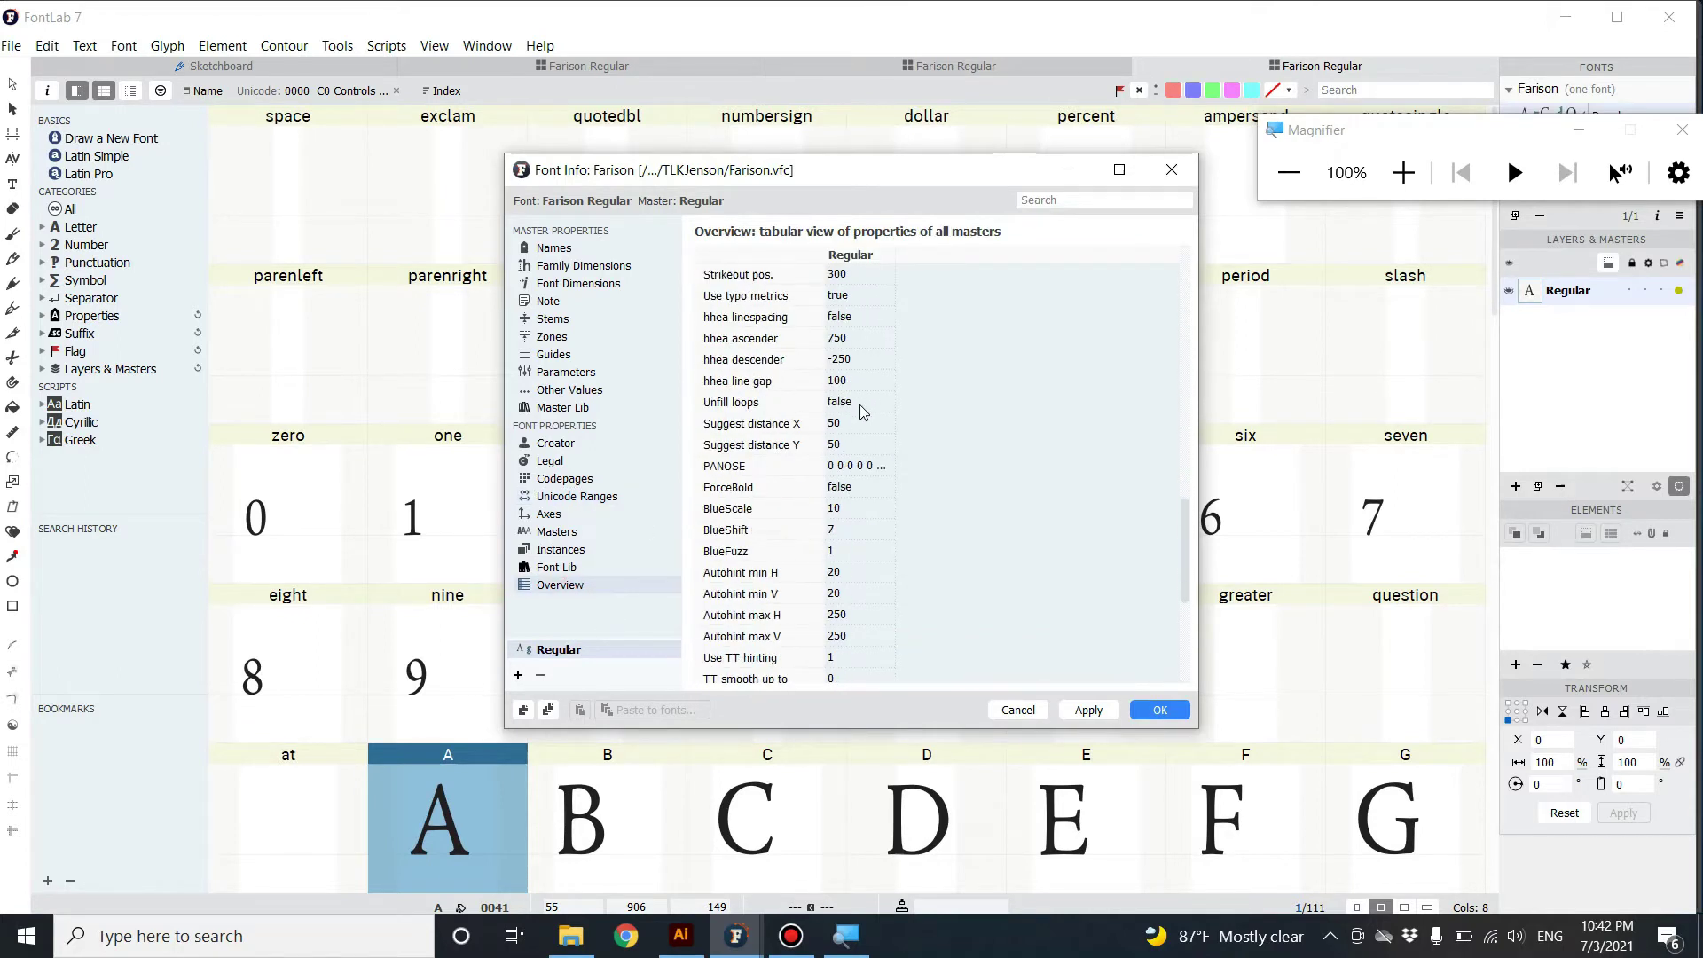
scroll(865, 398, "up", 8)
scroll(865, 398, "up", 8)
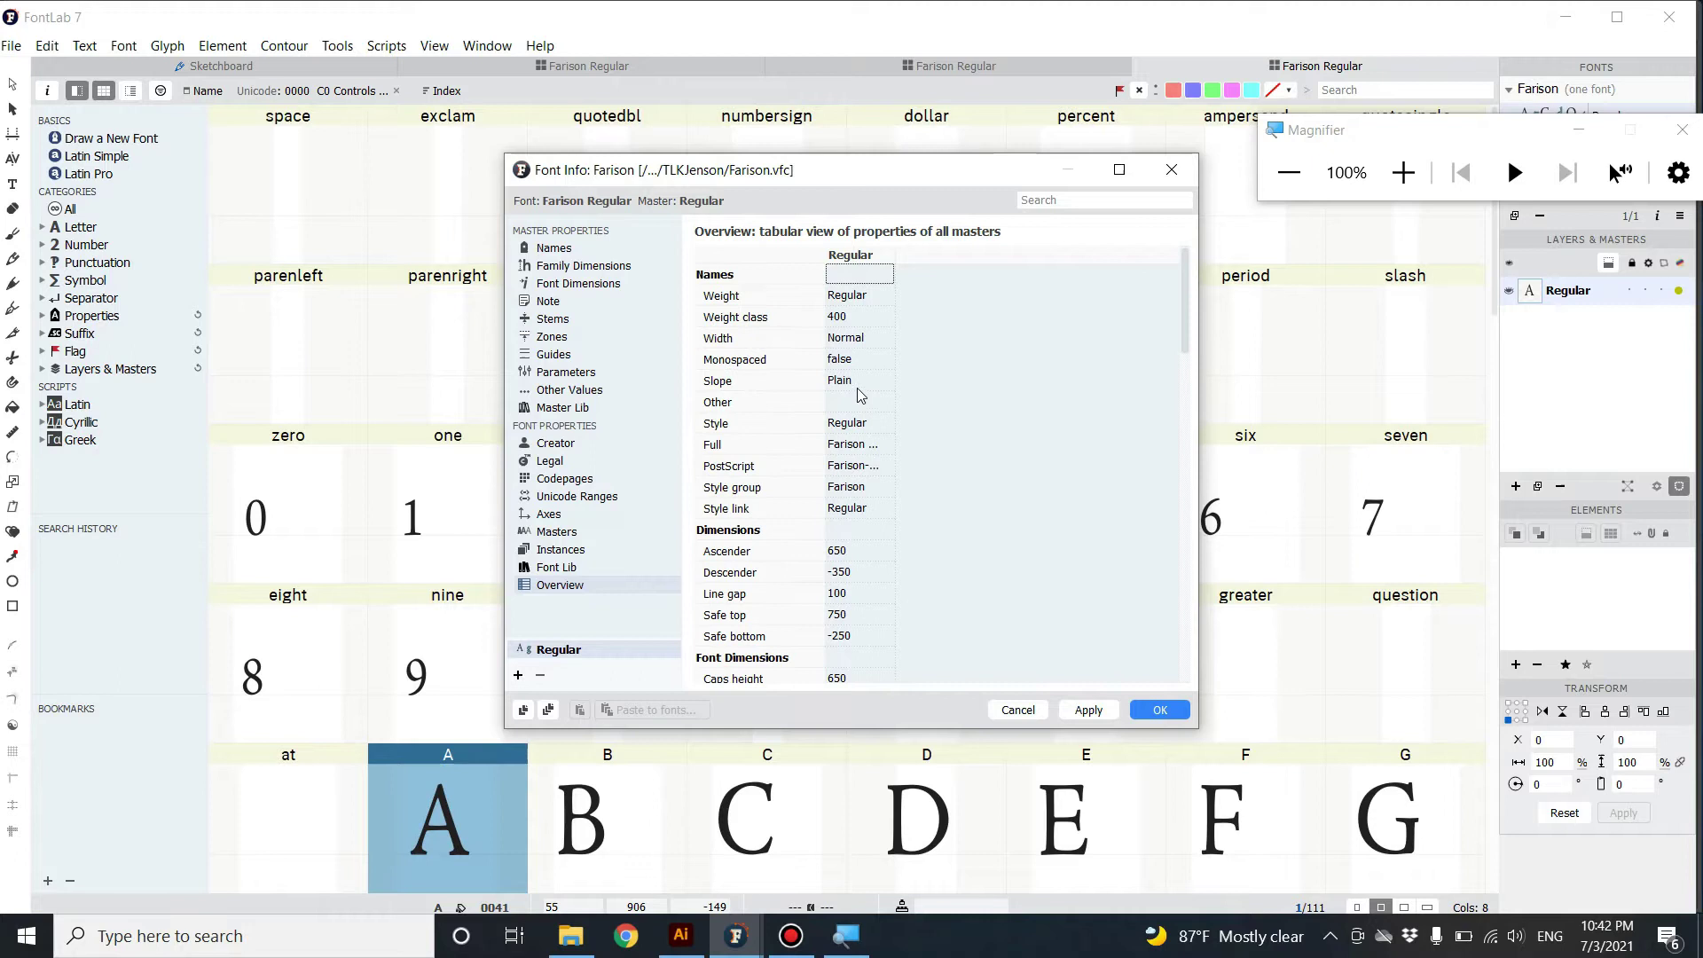
scroll(832, 472, "down", 5)
scroll(832, 472, "down", 15)
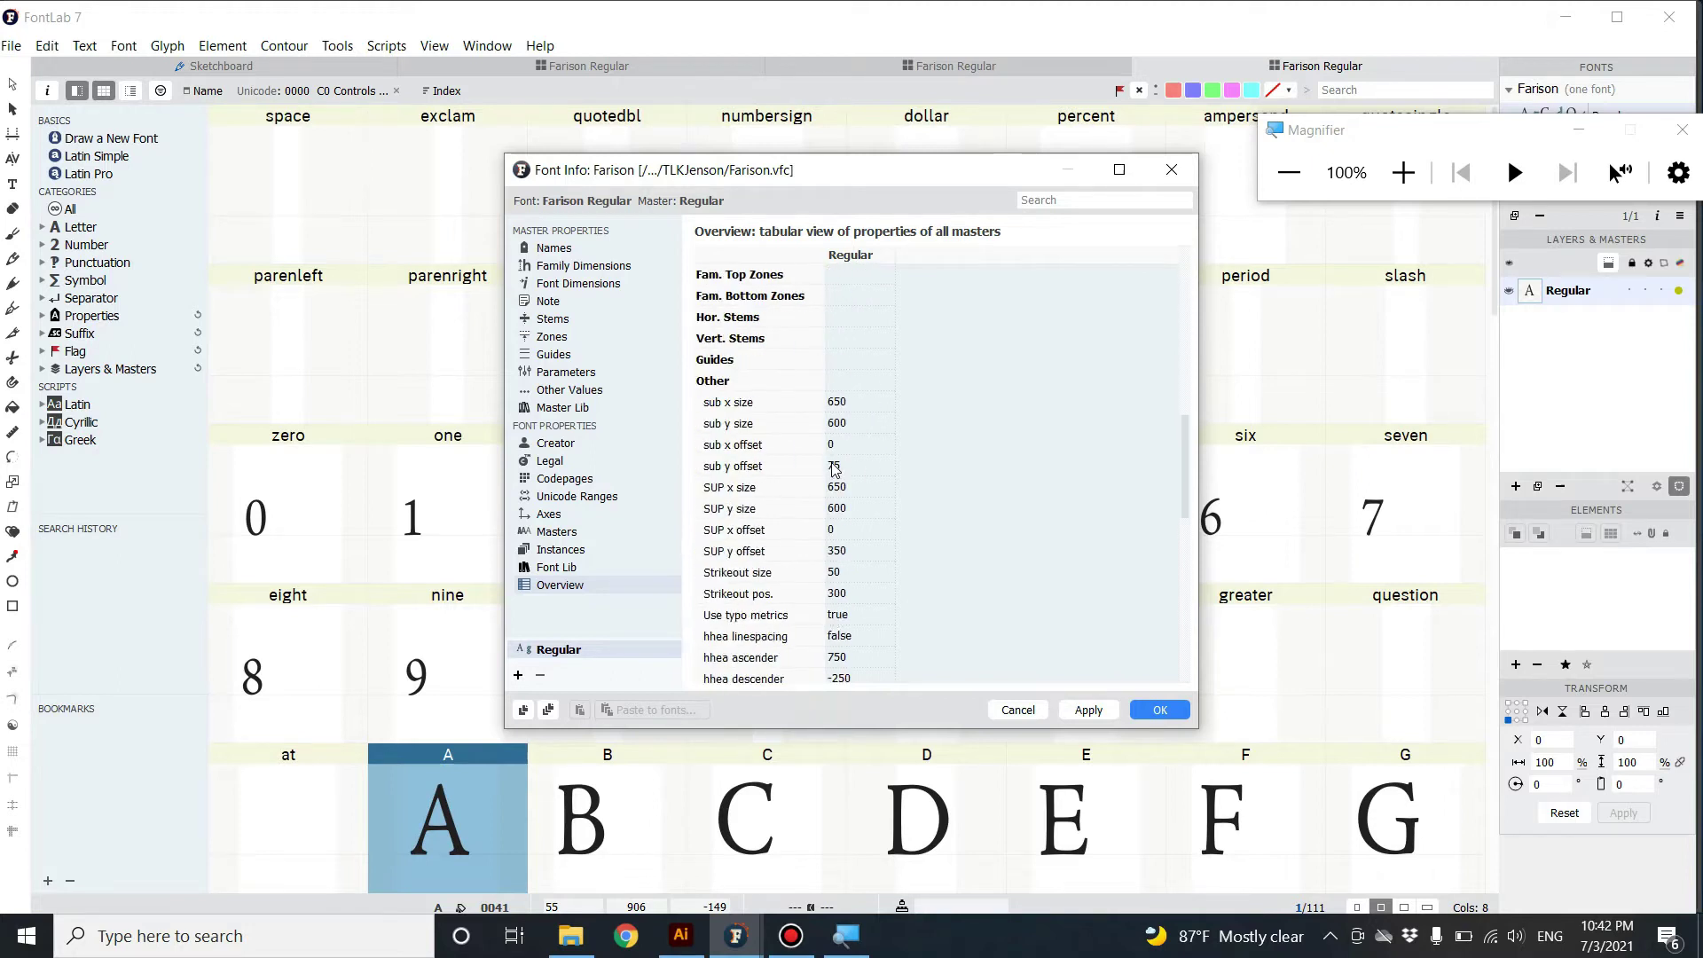
left_click(1086, 710)
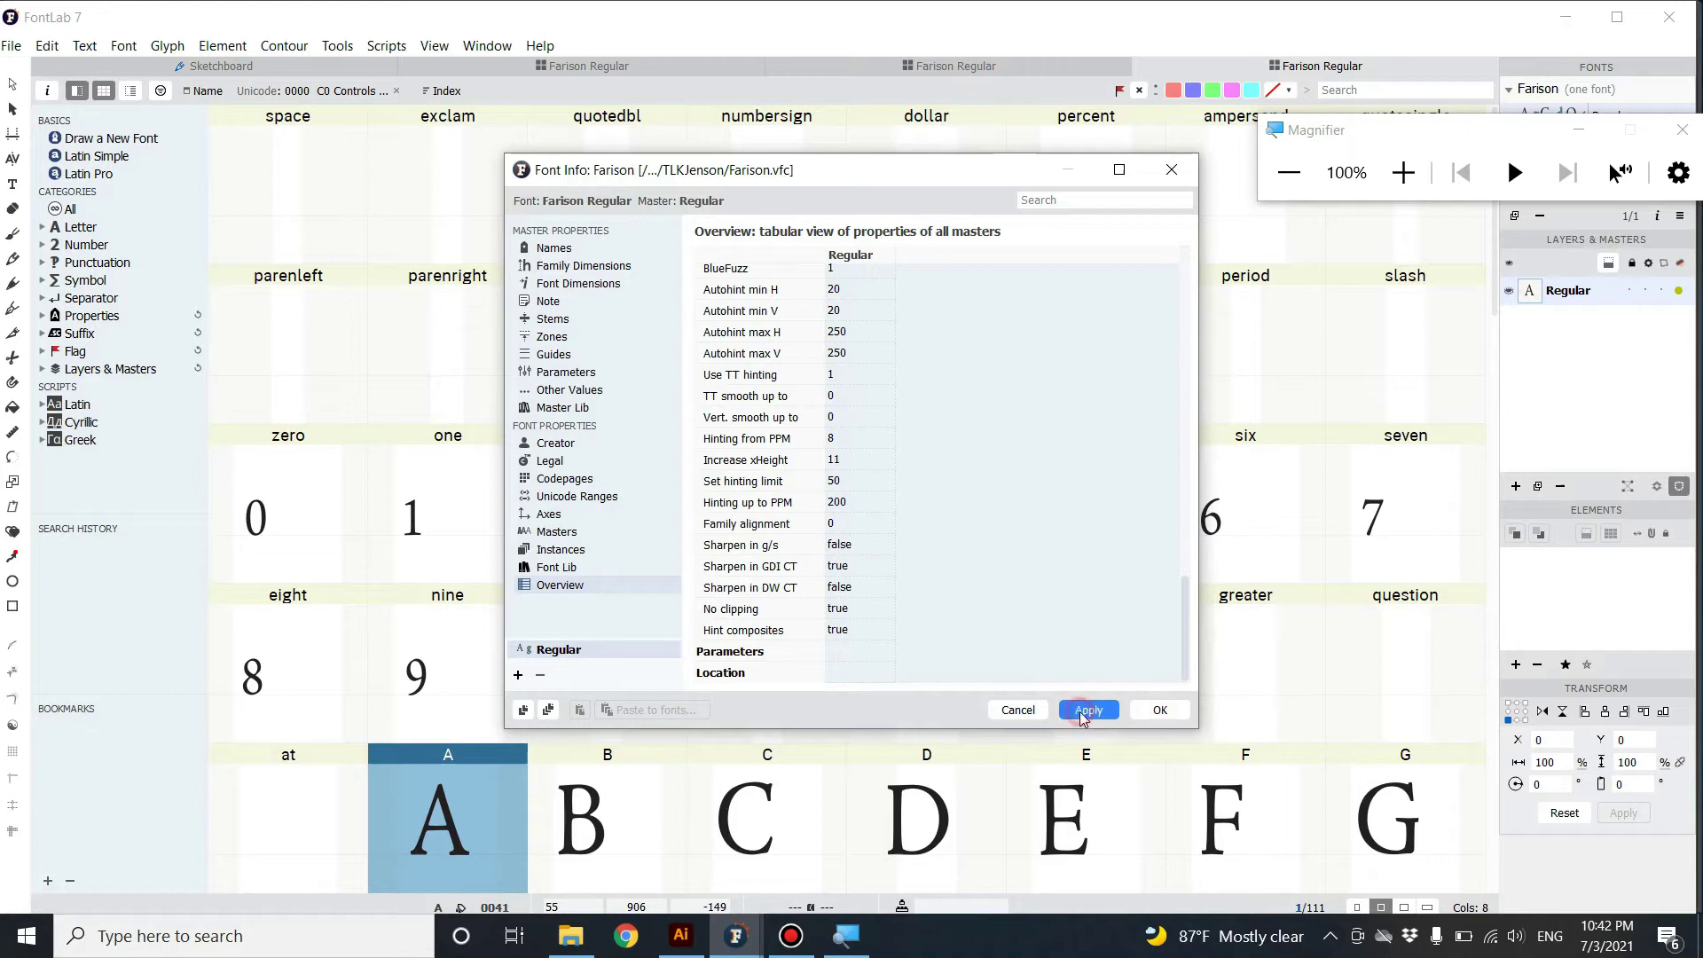
left_click(1158, 710)
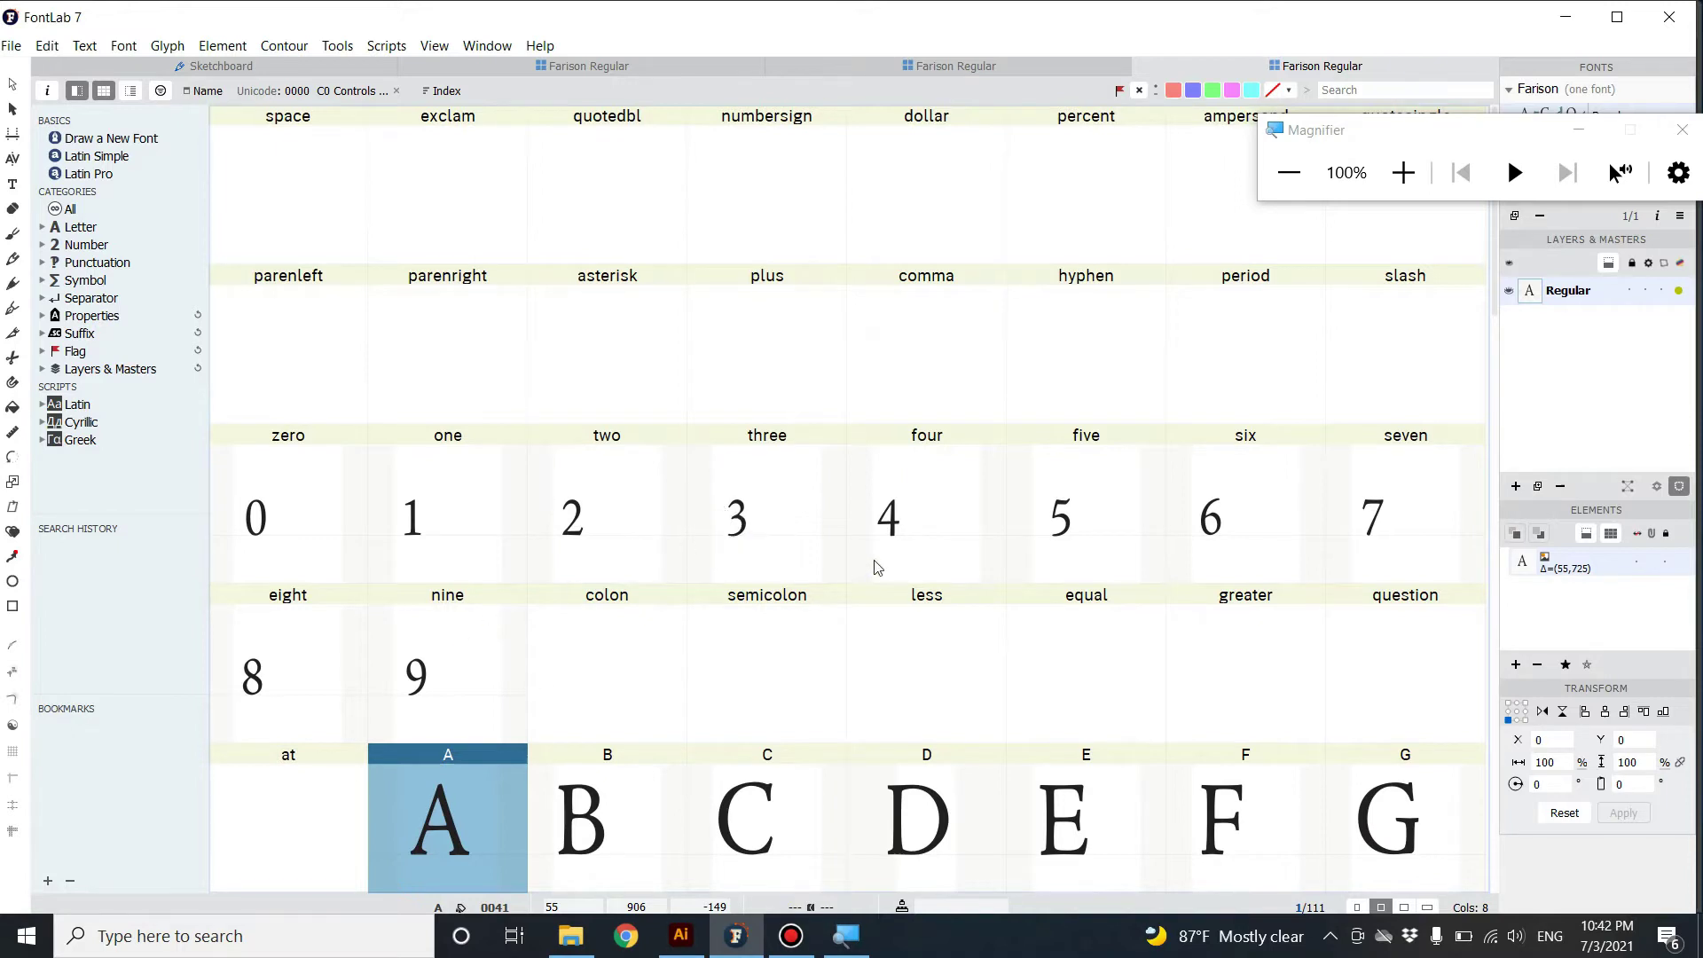
- Find the lowercase letters in the Farison font and open the a glyph for editing
scroll(816, 559, "down", 4)
scroll(814, 556, "up", 2)
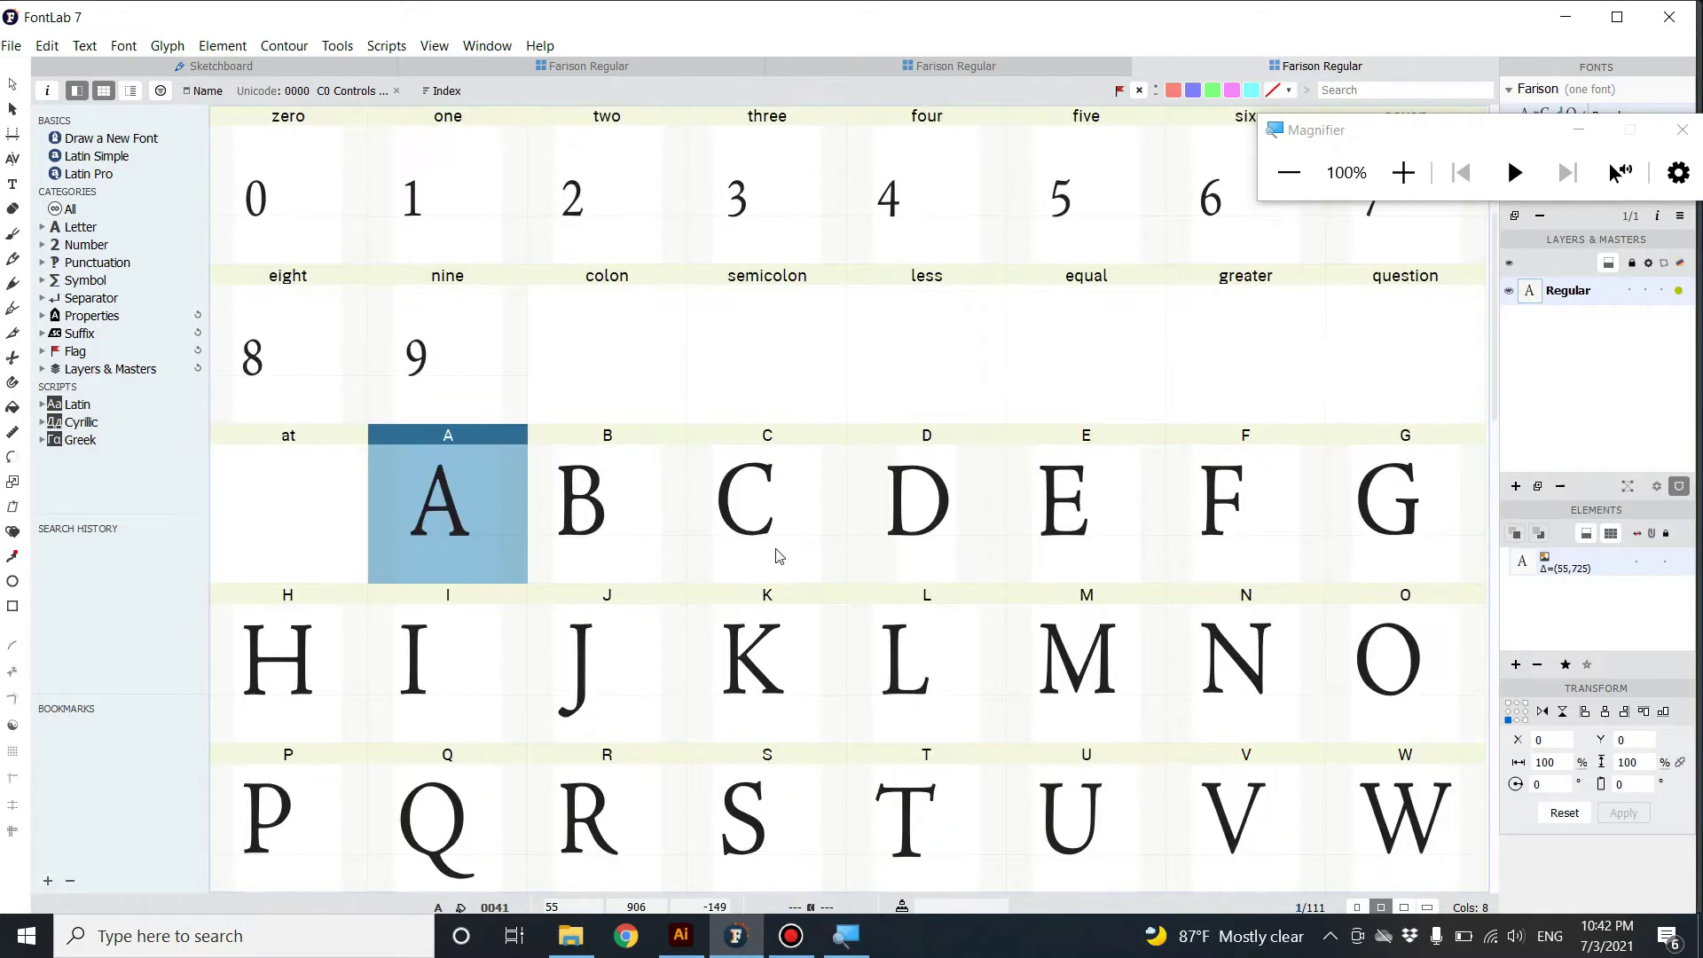
scroll(768, 546, "down", 2)
scroll(763, 546, "up", 2)
scroll(502, 667, "down", 3)
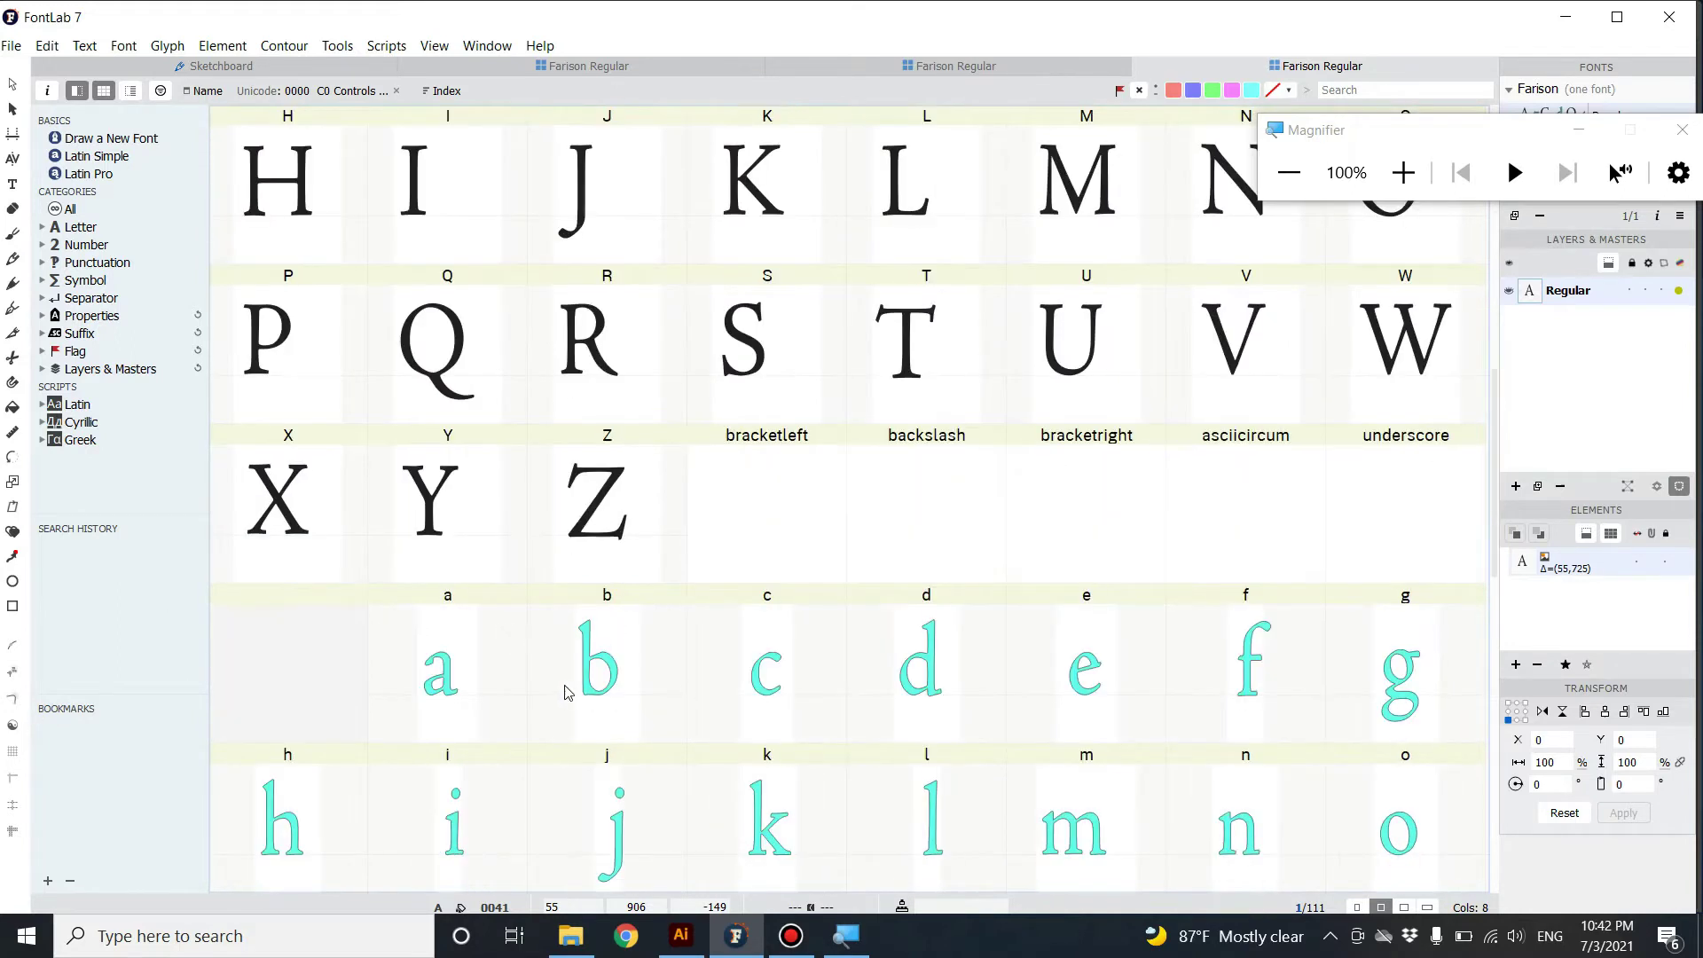
left_click(477, 688)
double_click(452, 677)
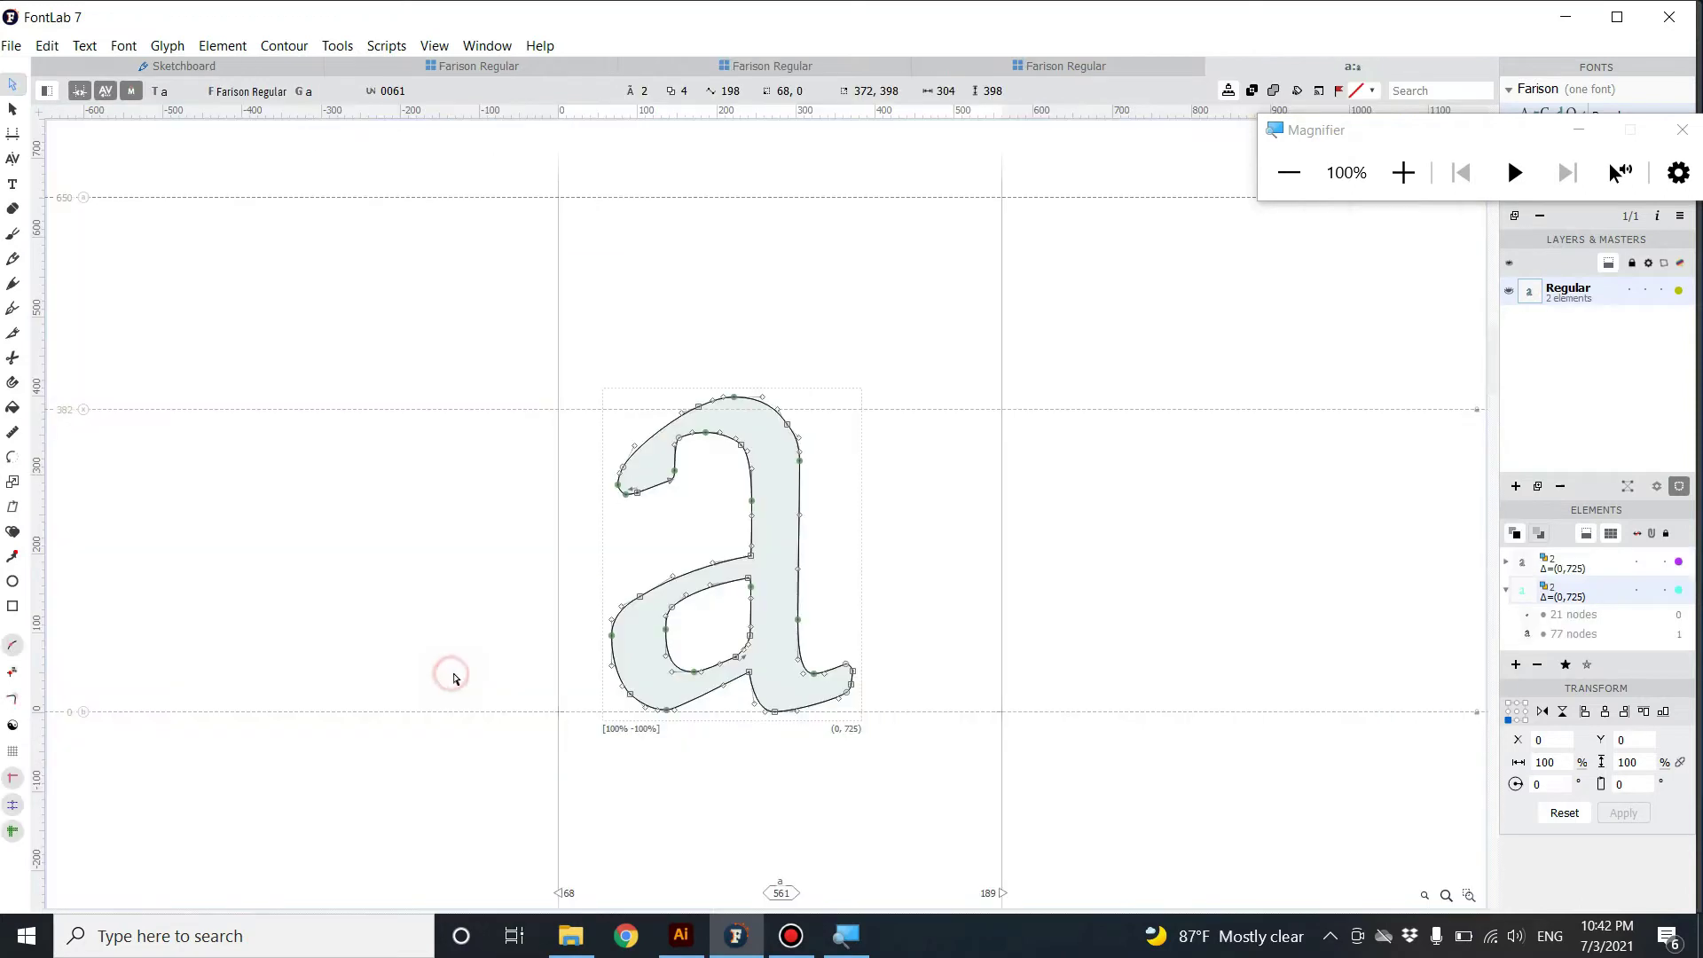
- Turn on FontAudit for the a glyph and examine the problems flagged along its selected contours
left_click(14, 728)
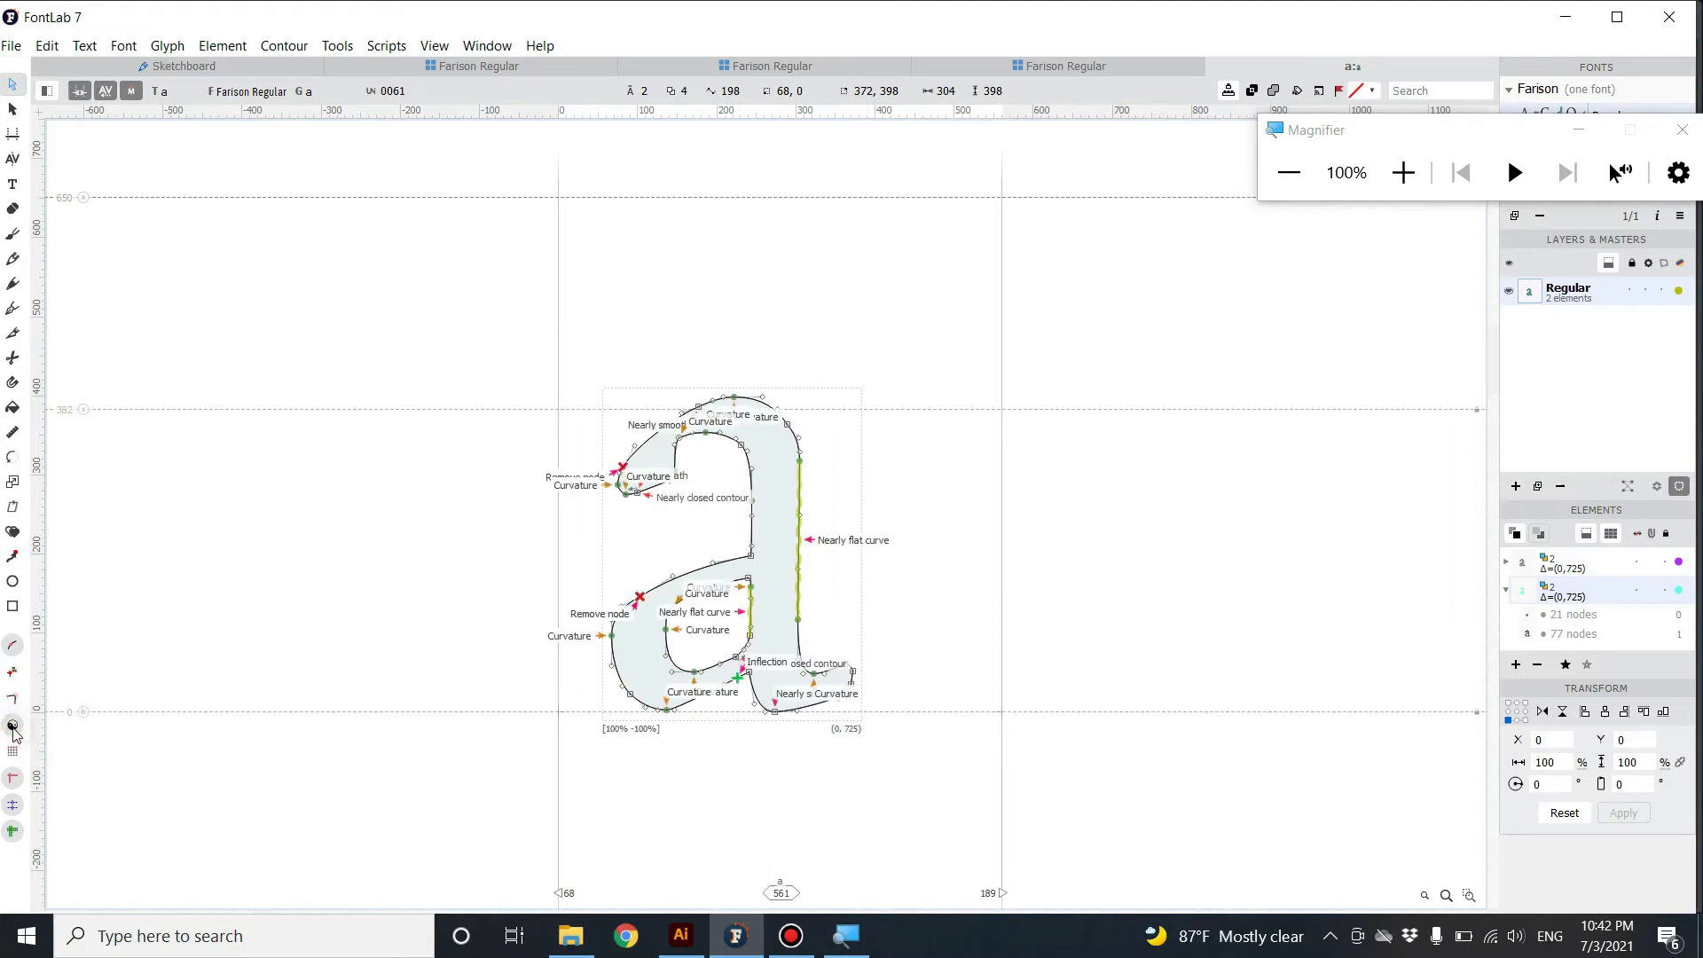
left_click(800, 498)
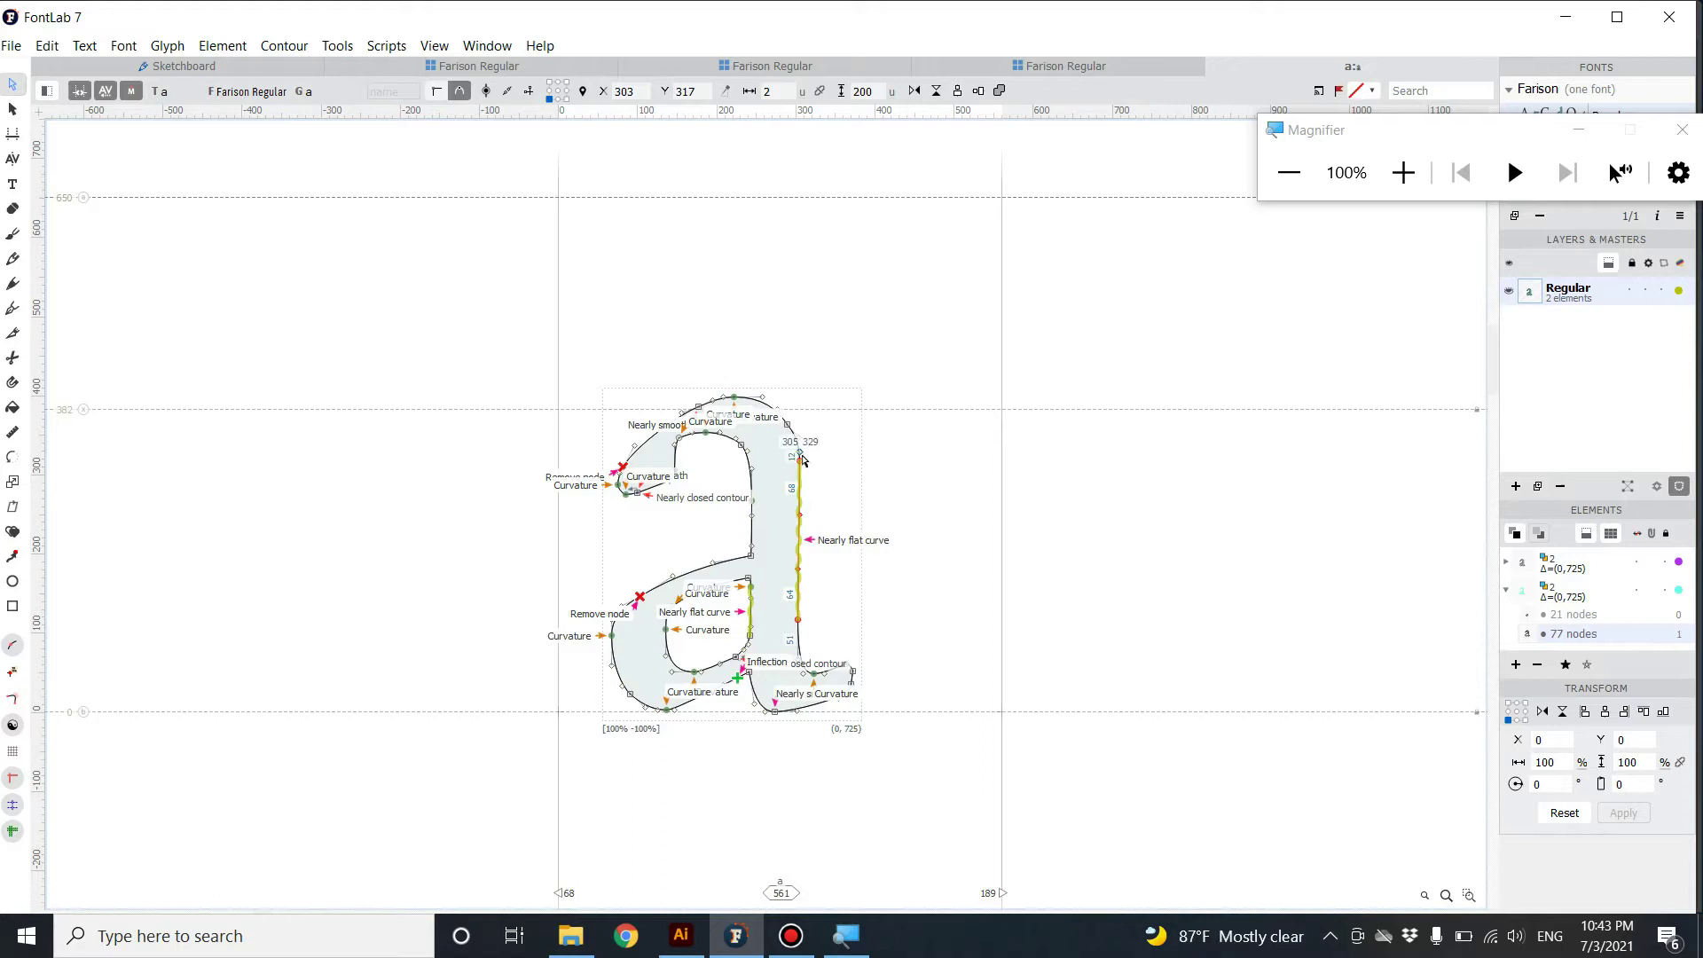
left_click(1078, 551)
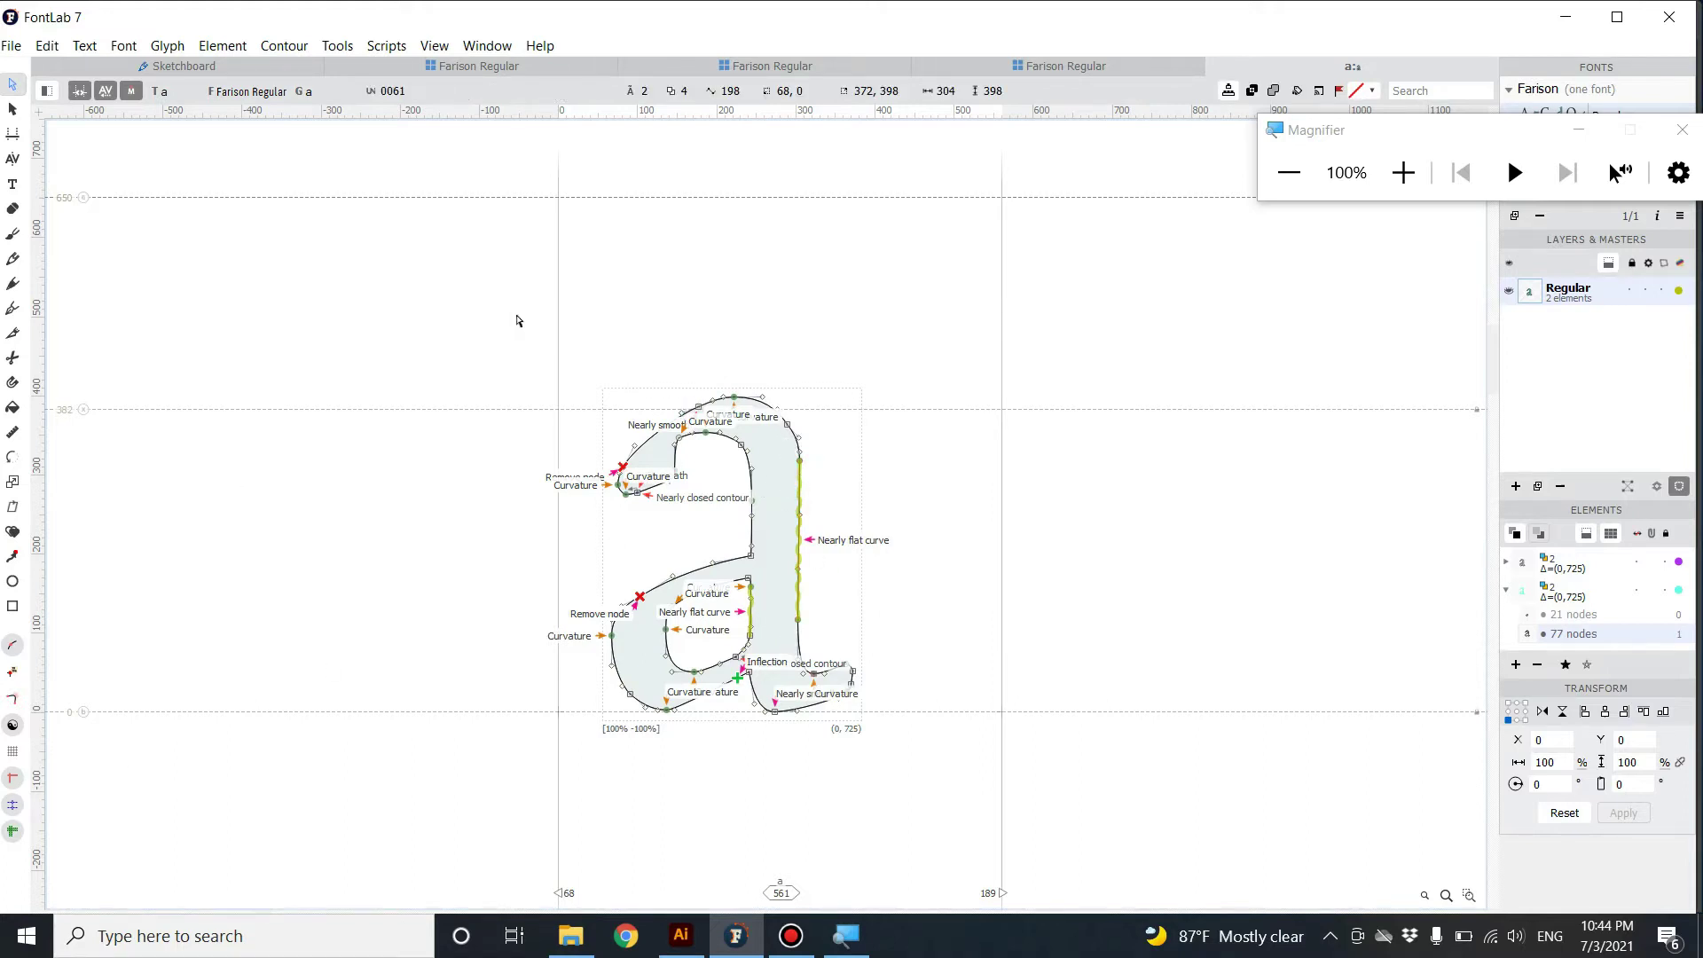
left_click_drag(460, 314, 999, 833)
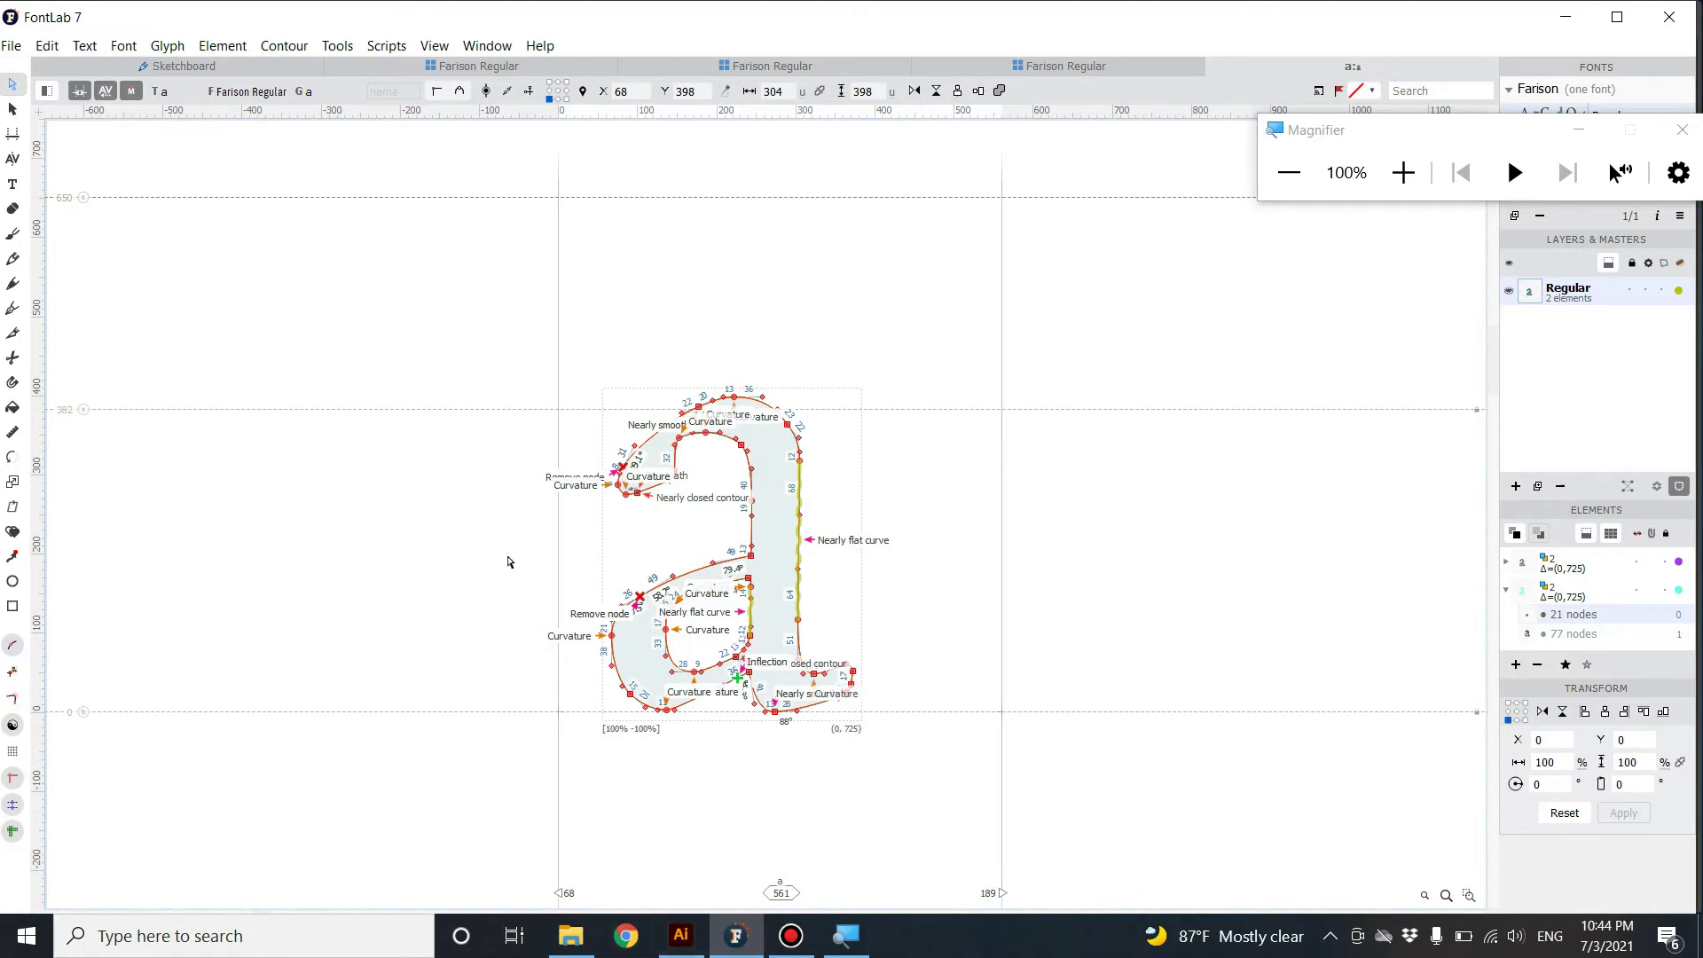
left_click_drag(482, 338, 932, 787)
key("super+plus")
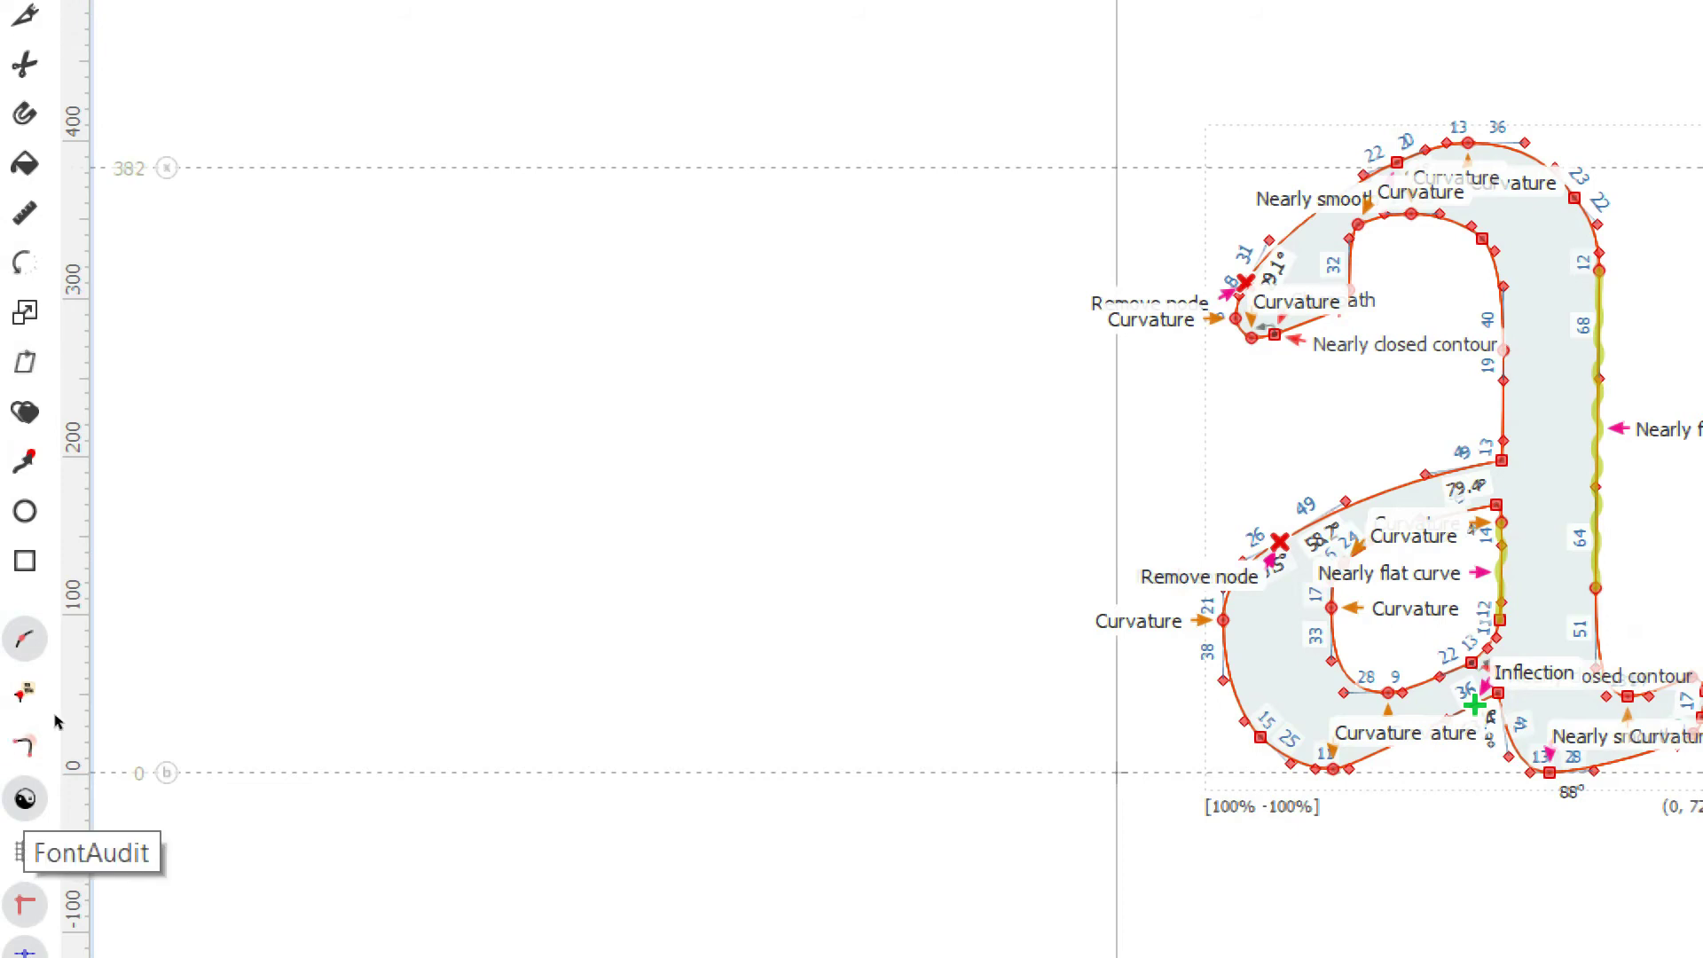
- Apply the FontAudit fix that replaces the nearly flat curve on the a's stem with a line
left_click(357, 388)
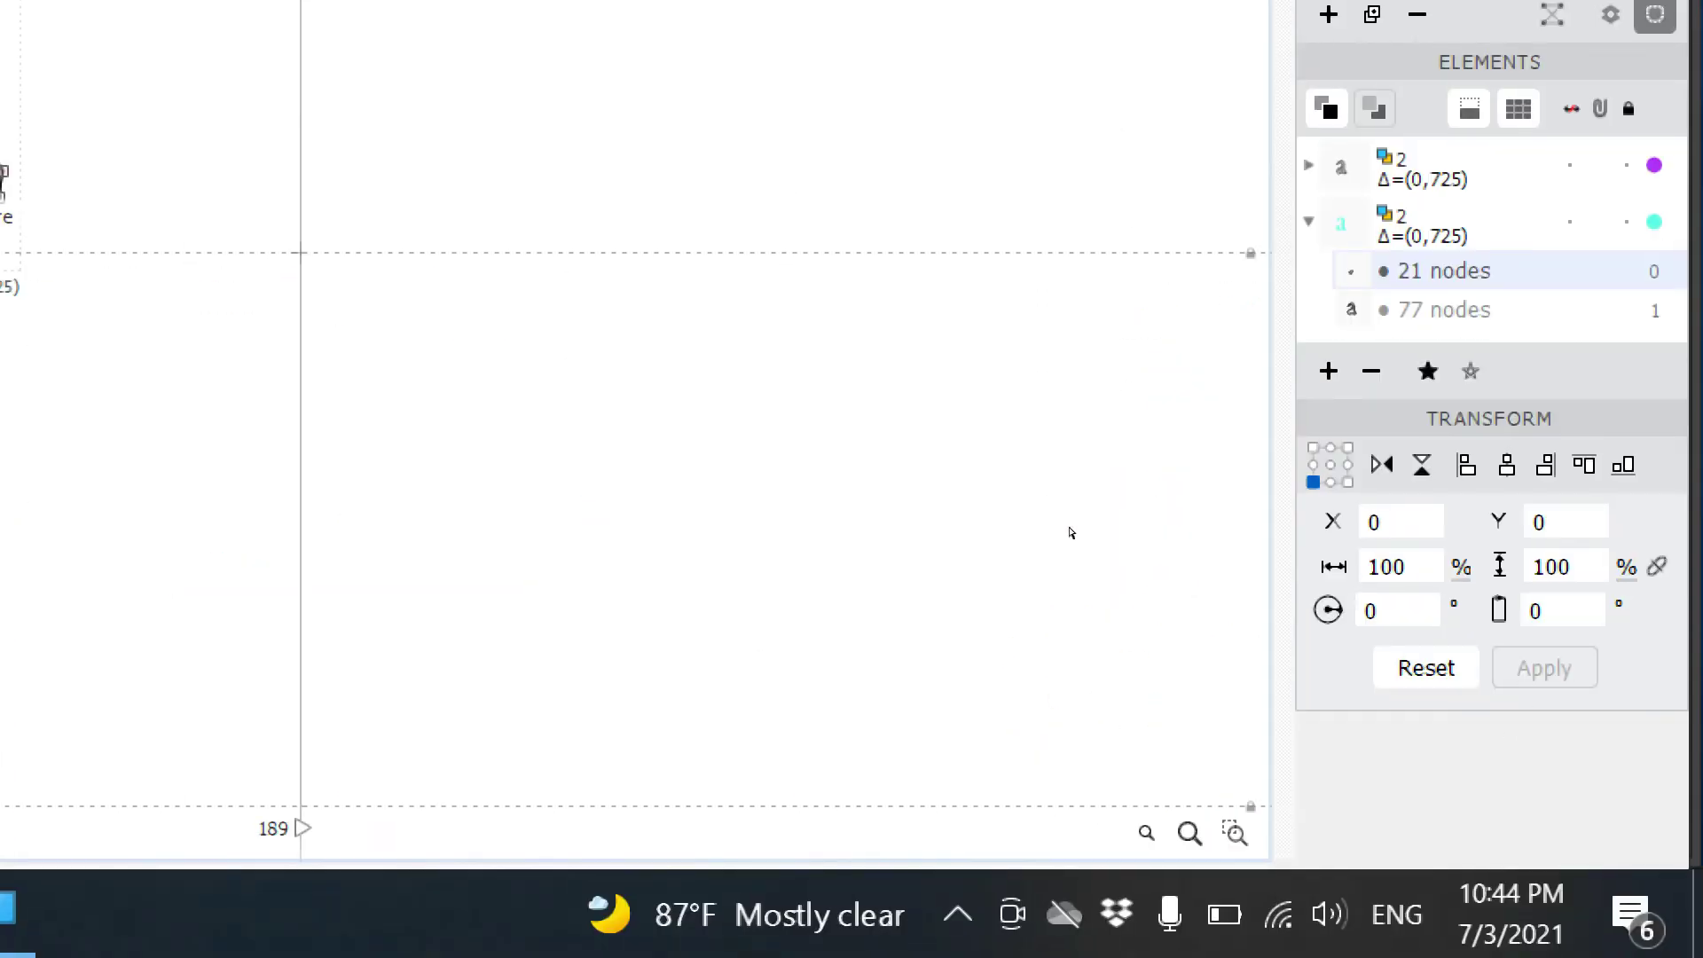
key("space")
left_click_drag(898, 639, 1366, 884)
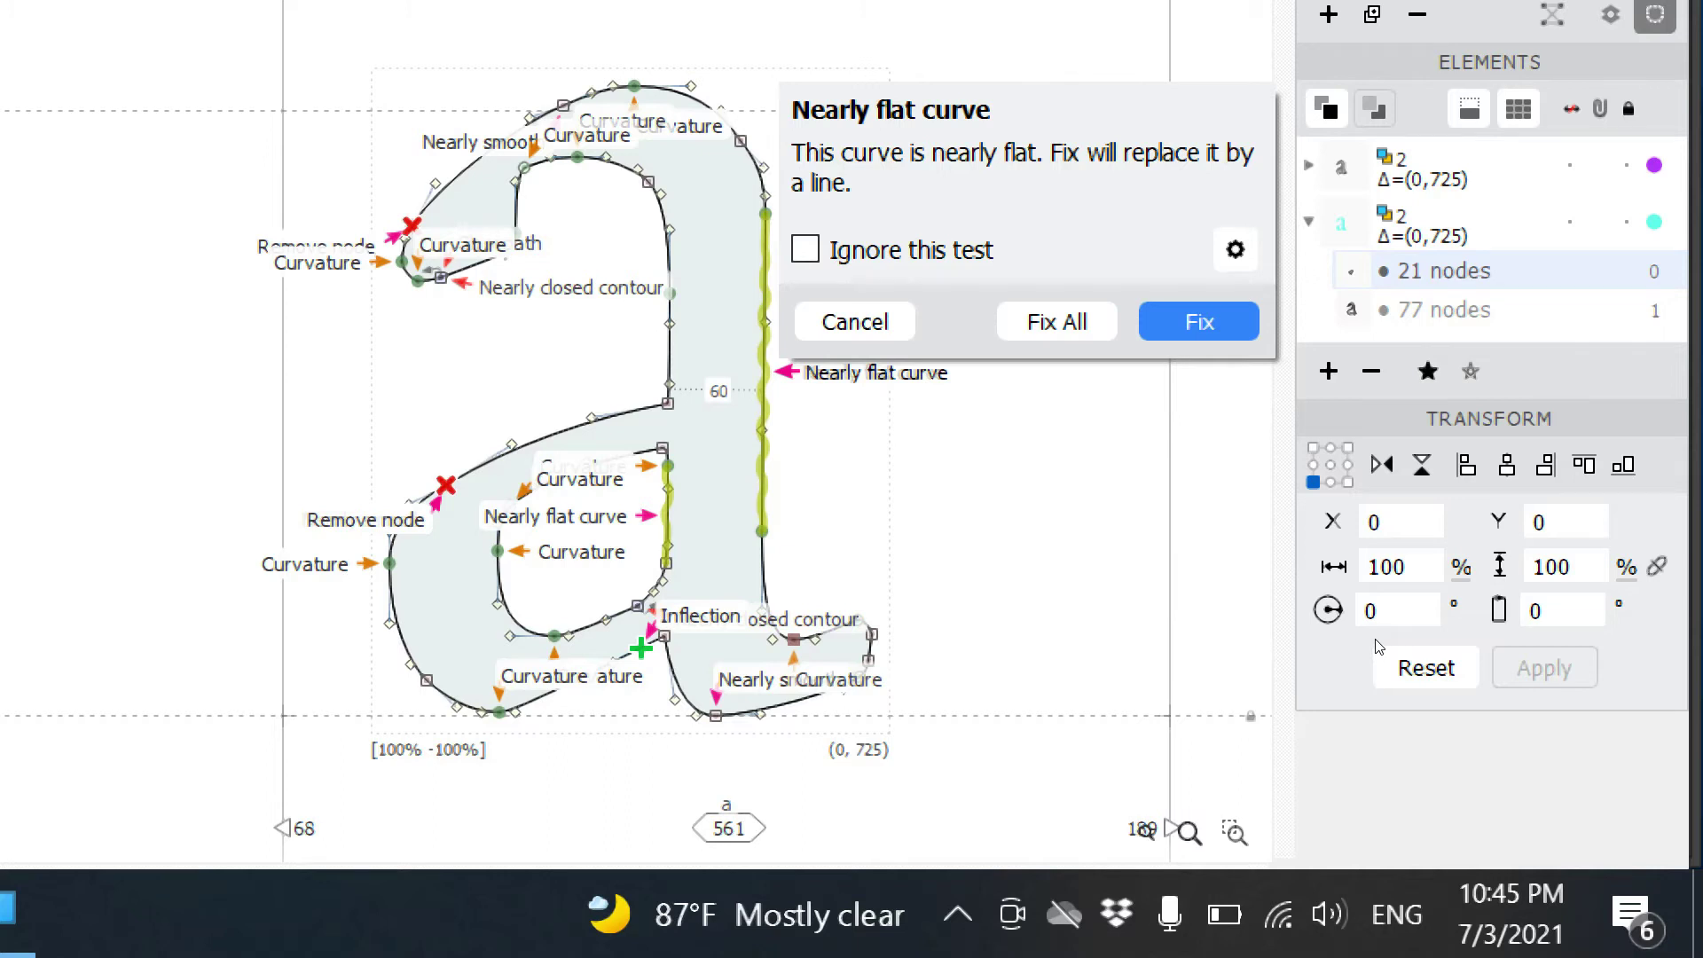
key("Return")
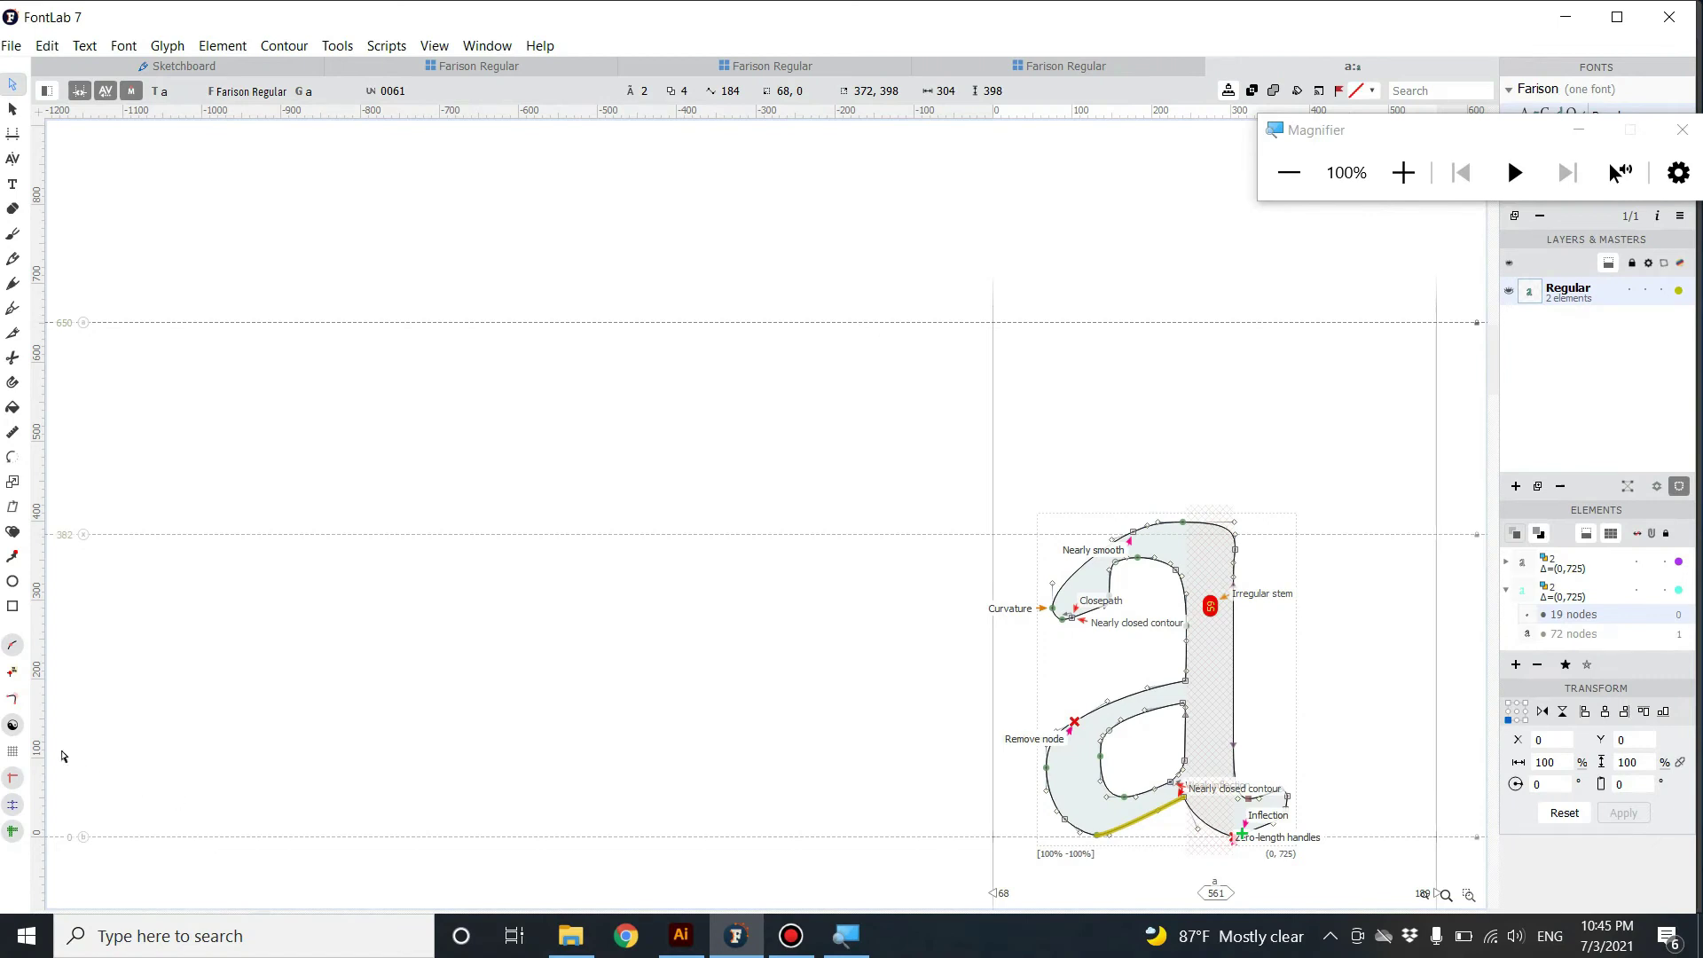
- Turn off FontAudit and simplify the entire outline of the a glyph
left_click(13, 728)
left_click_drag(830, 434, 1337, 871)
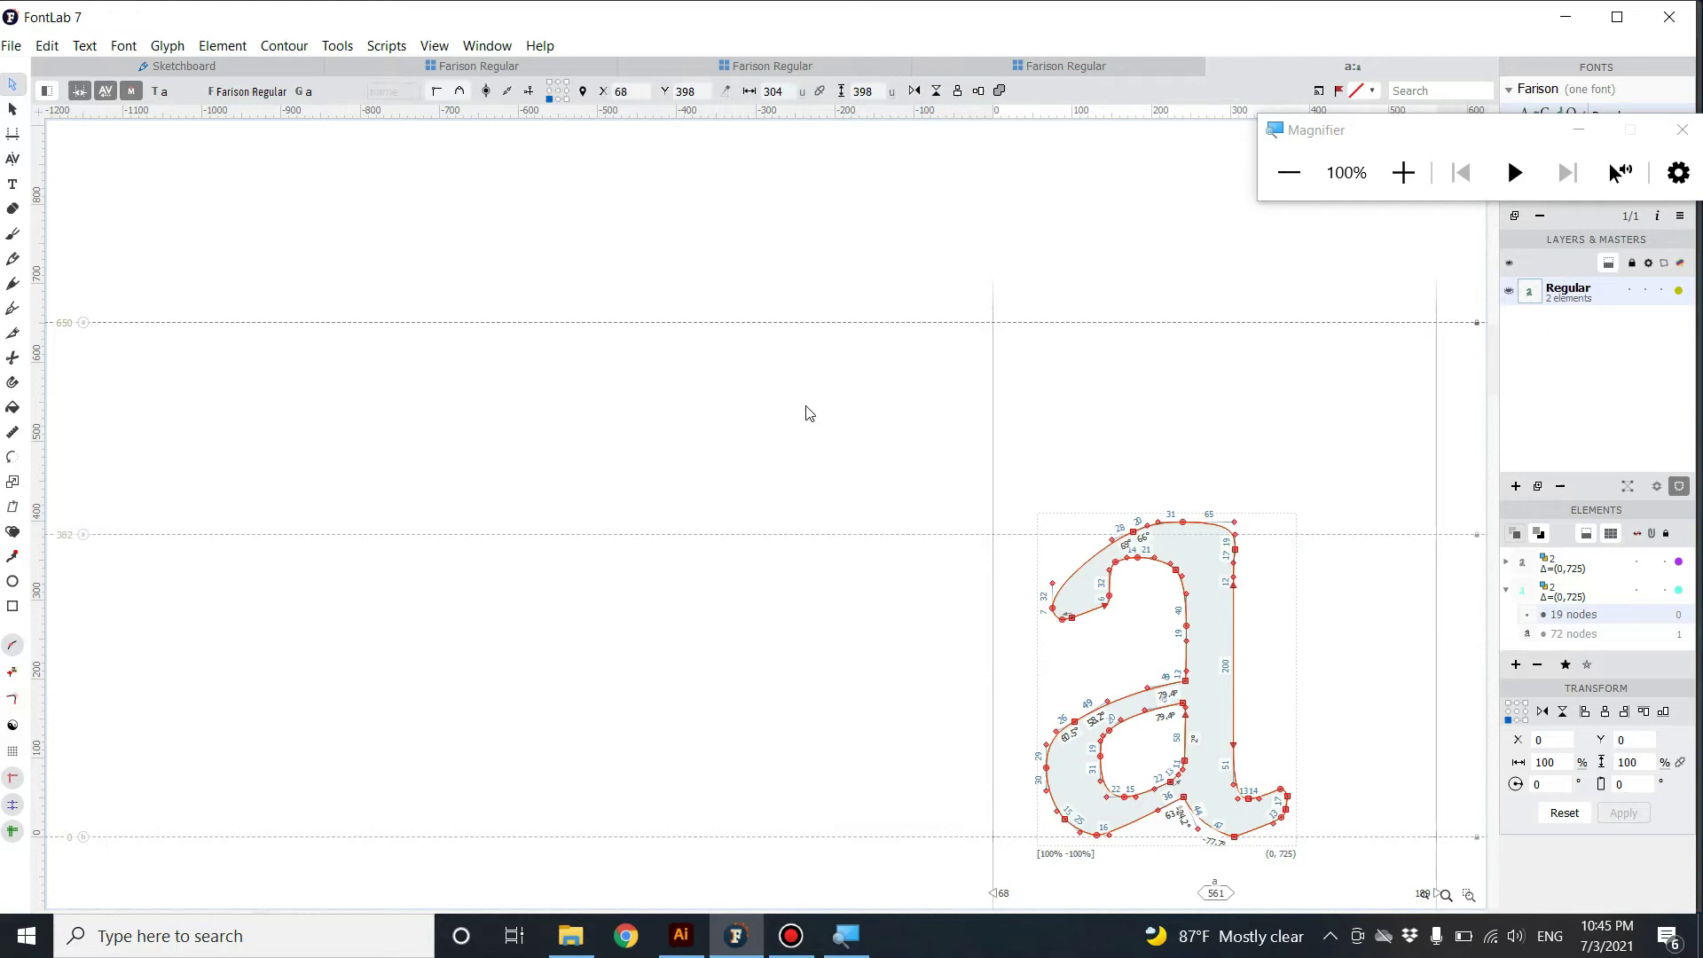
left_click(173, 46)
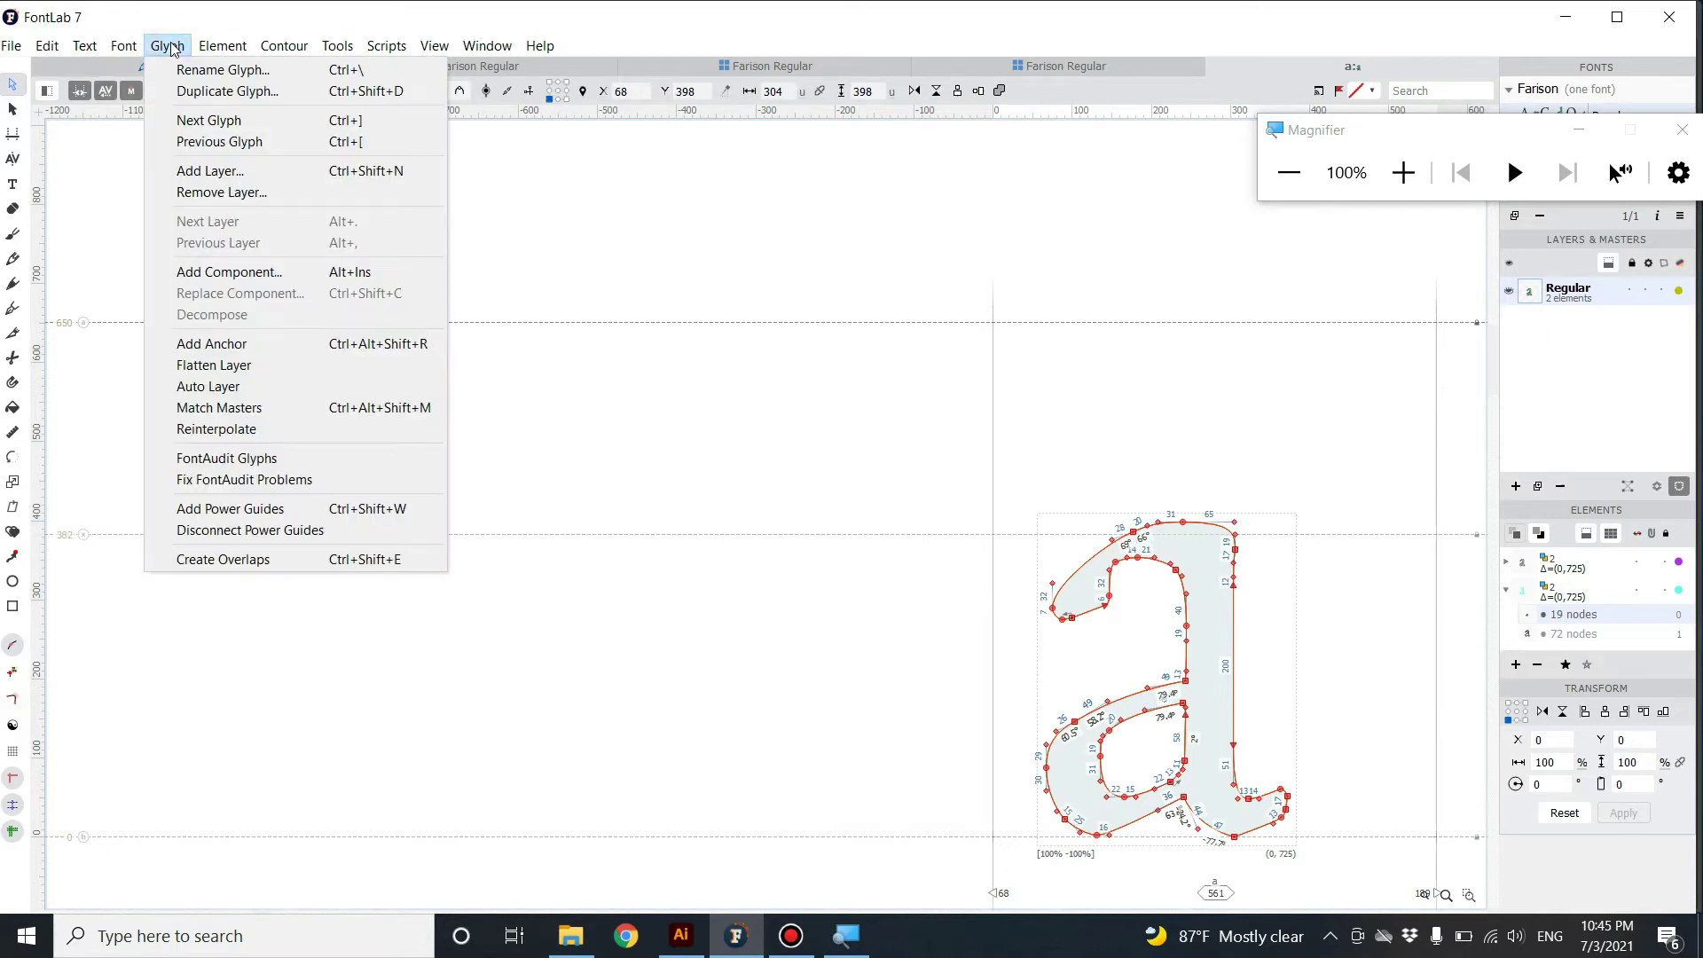
mouse_move(213, 56)
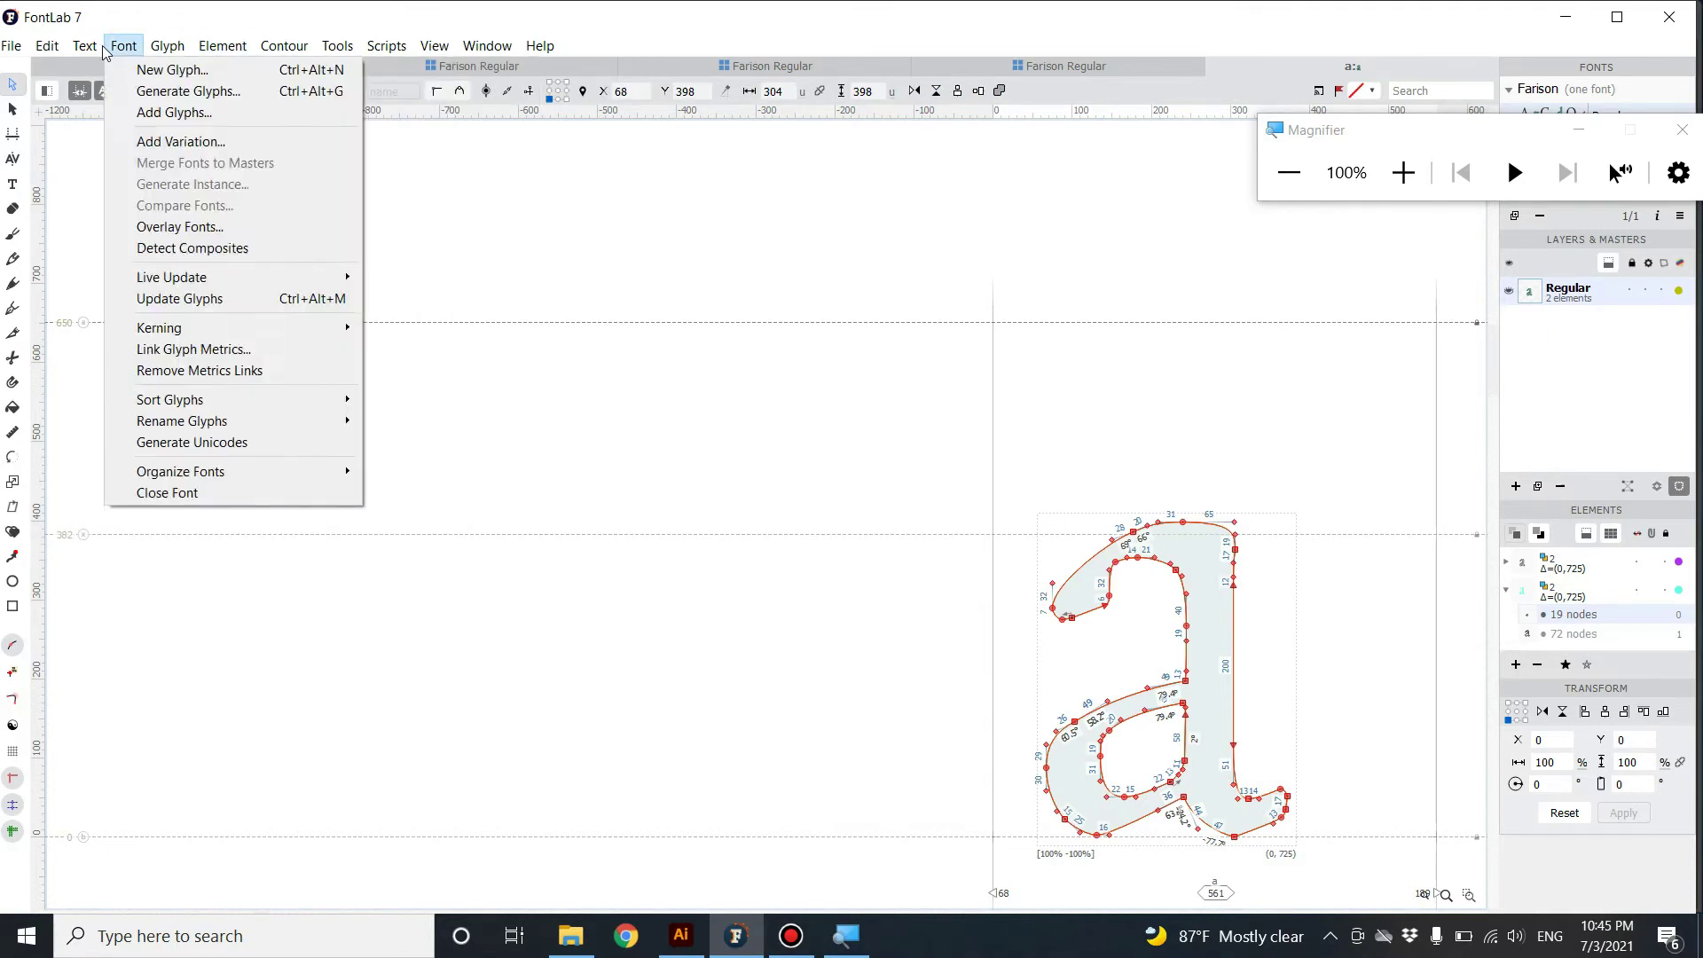
mouse_move(274, 59)
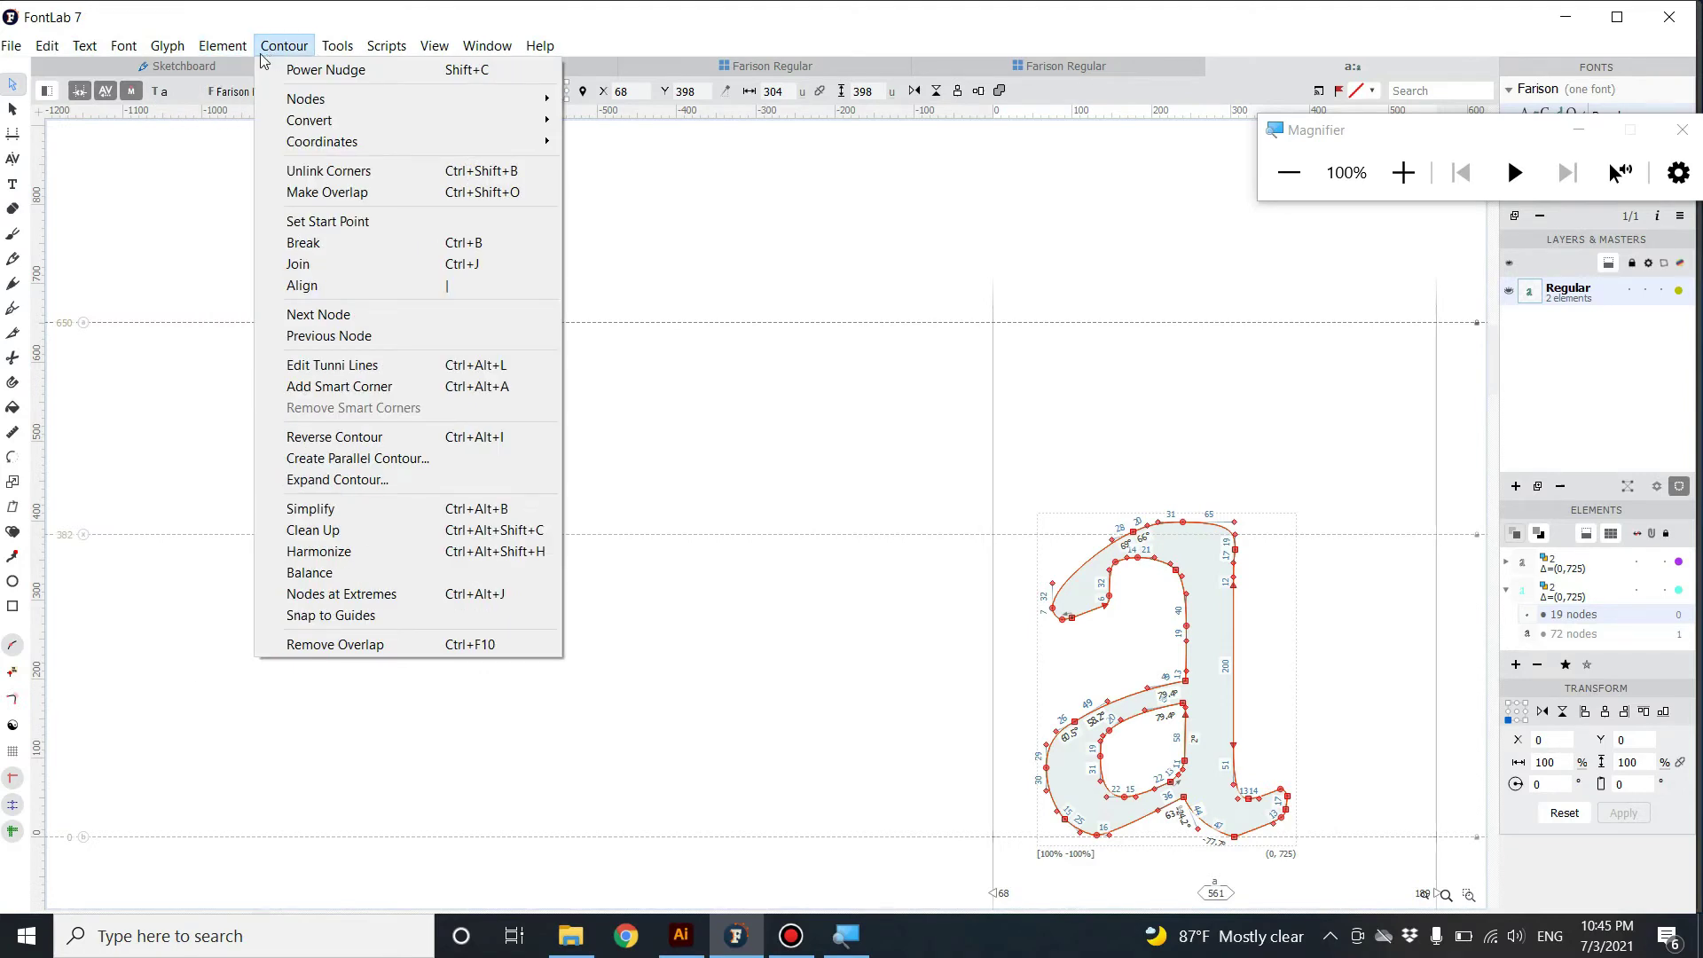
left_click(337, 512)
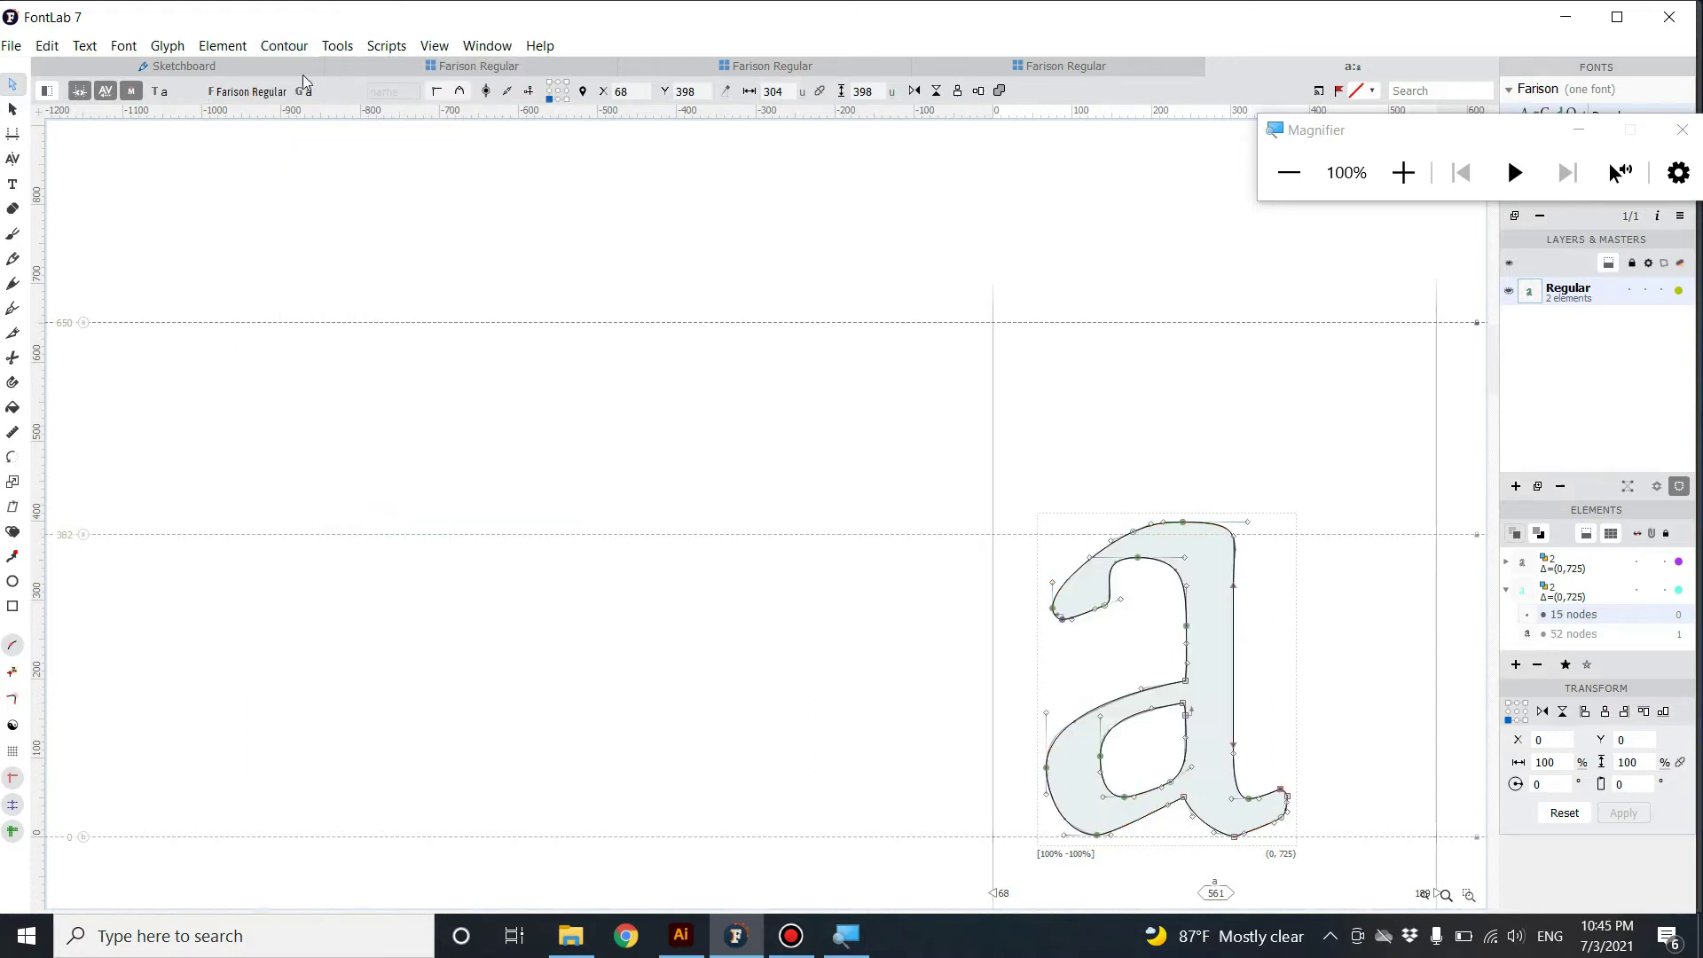
left_click(288, 46)
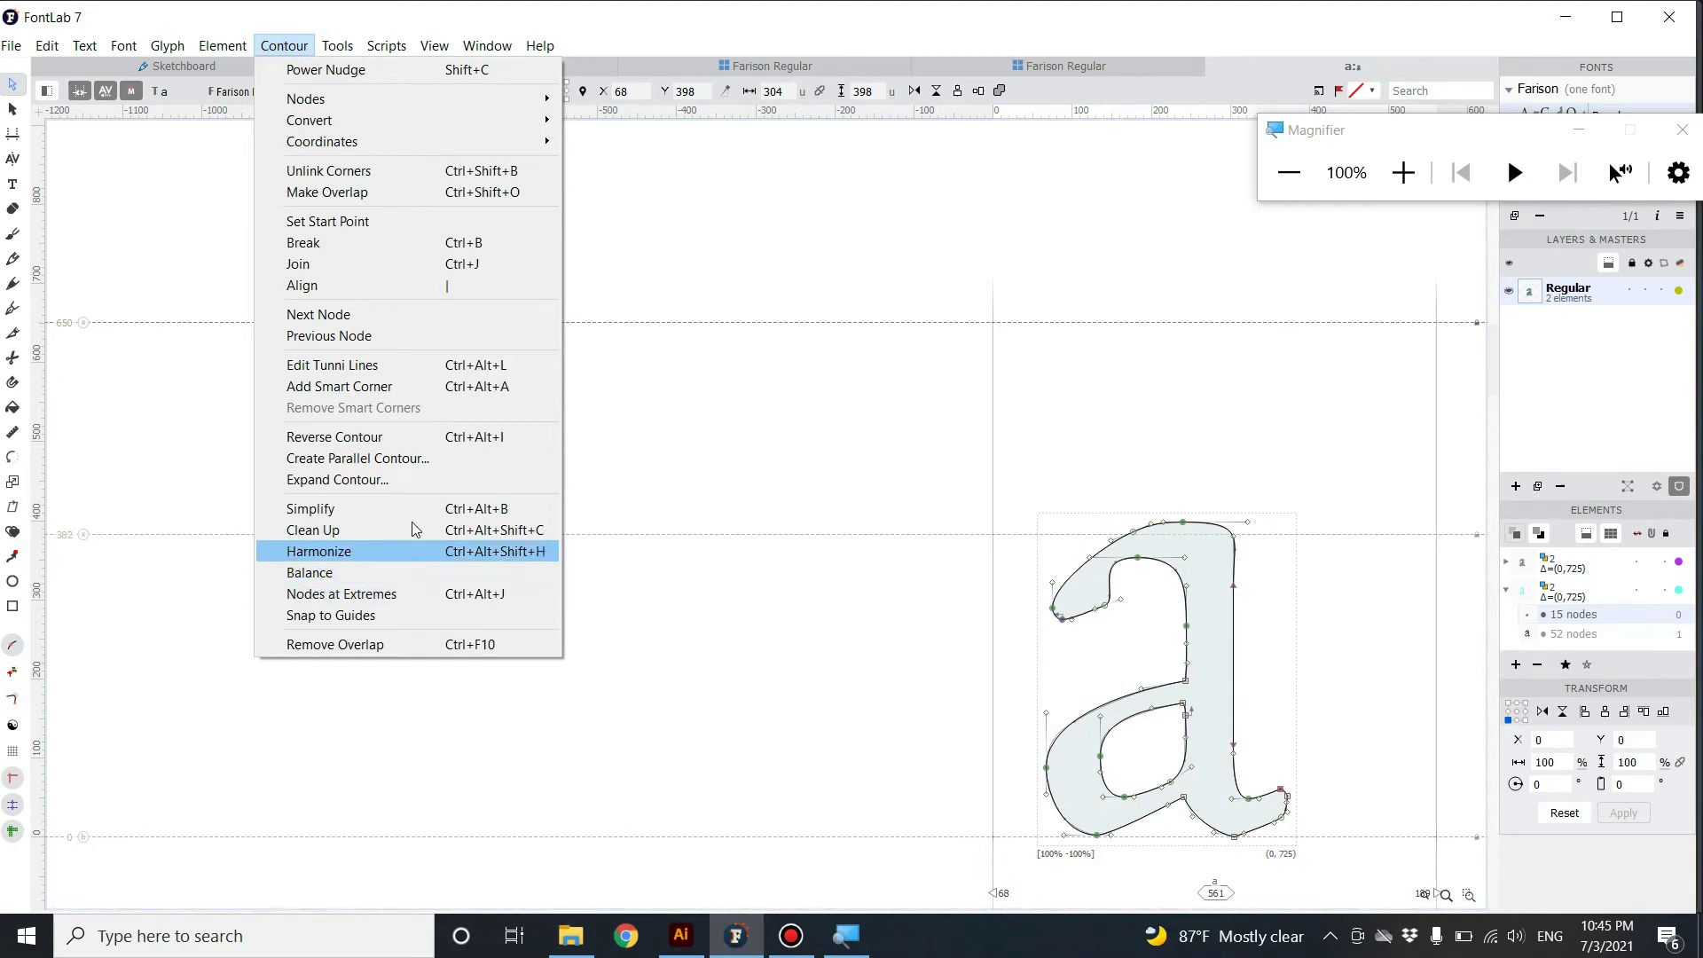
left_click(816, 527)
left_click_drag(897, 448, 1357, 864)
left_click(897, 515)
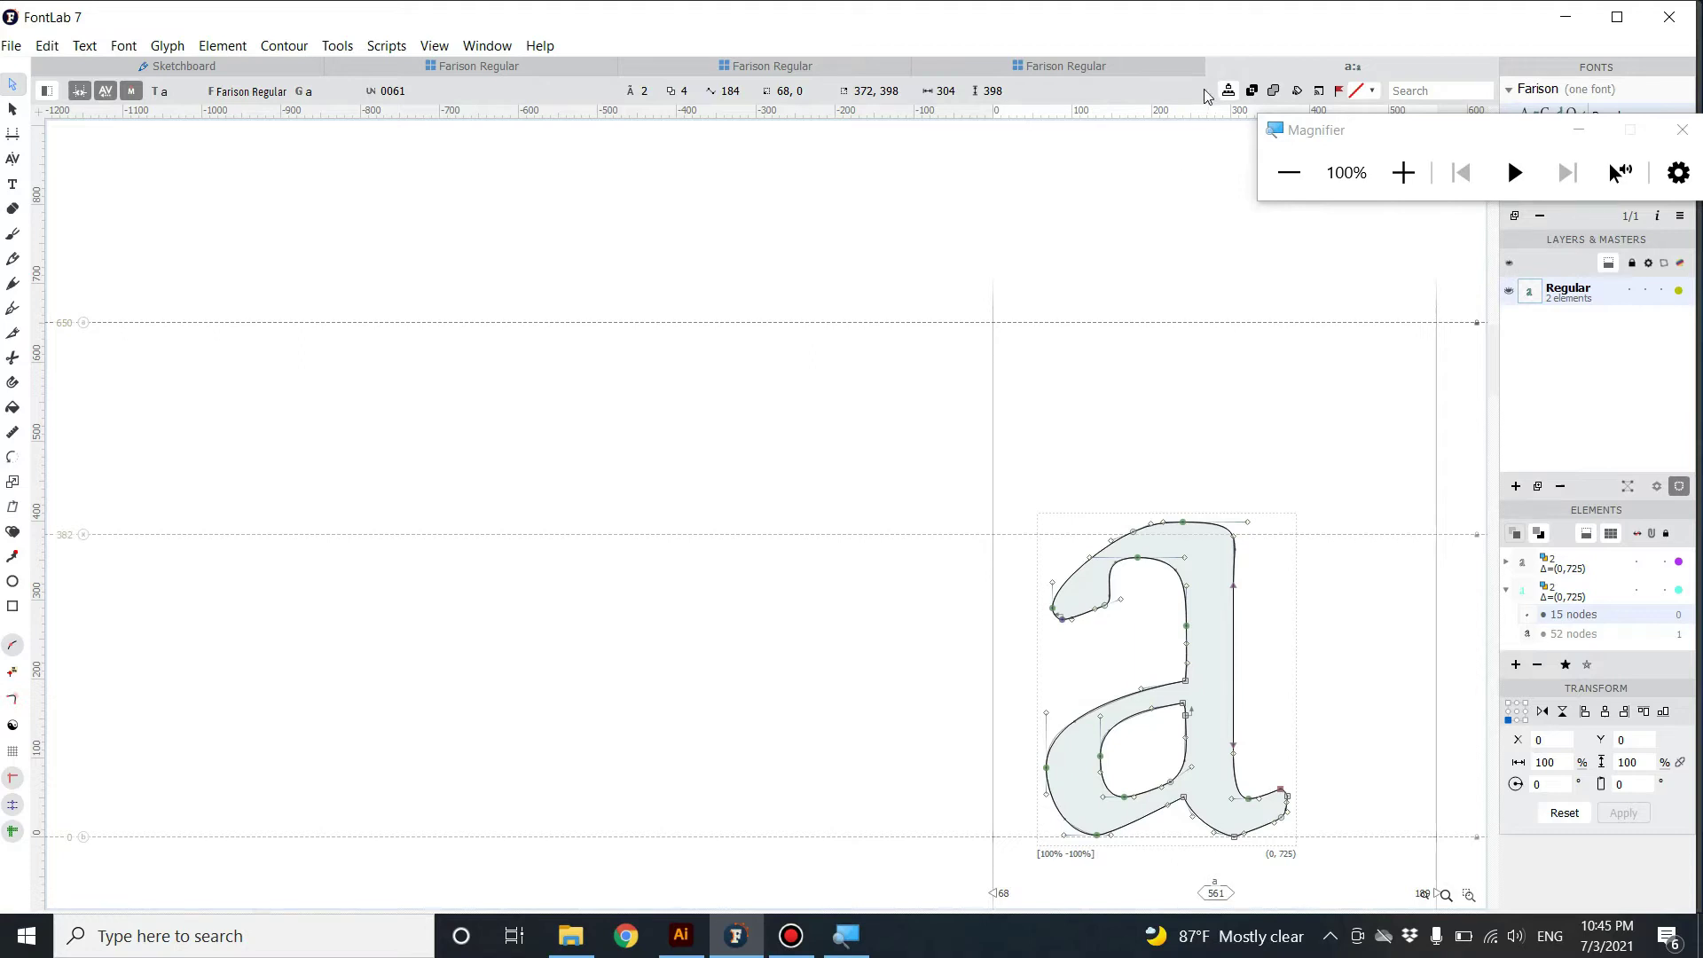
- Reopen the a glyph from the font overview, reduce its right sidebearing to 26 and return to the overview
left_click(1210, 67)
scroll(754, 572, "down", 1)
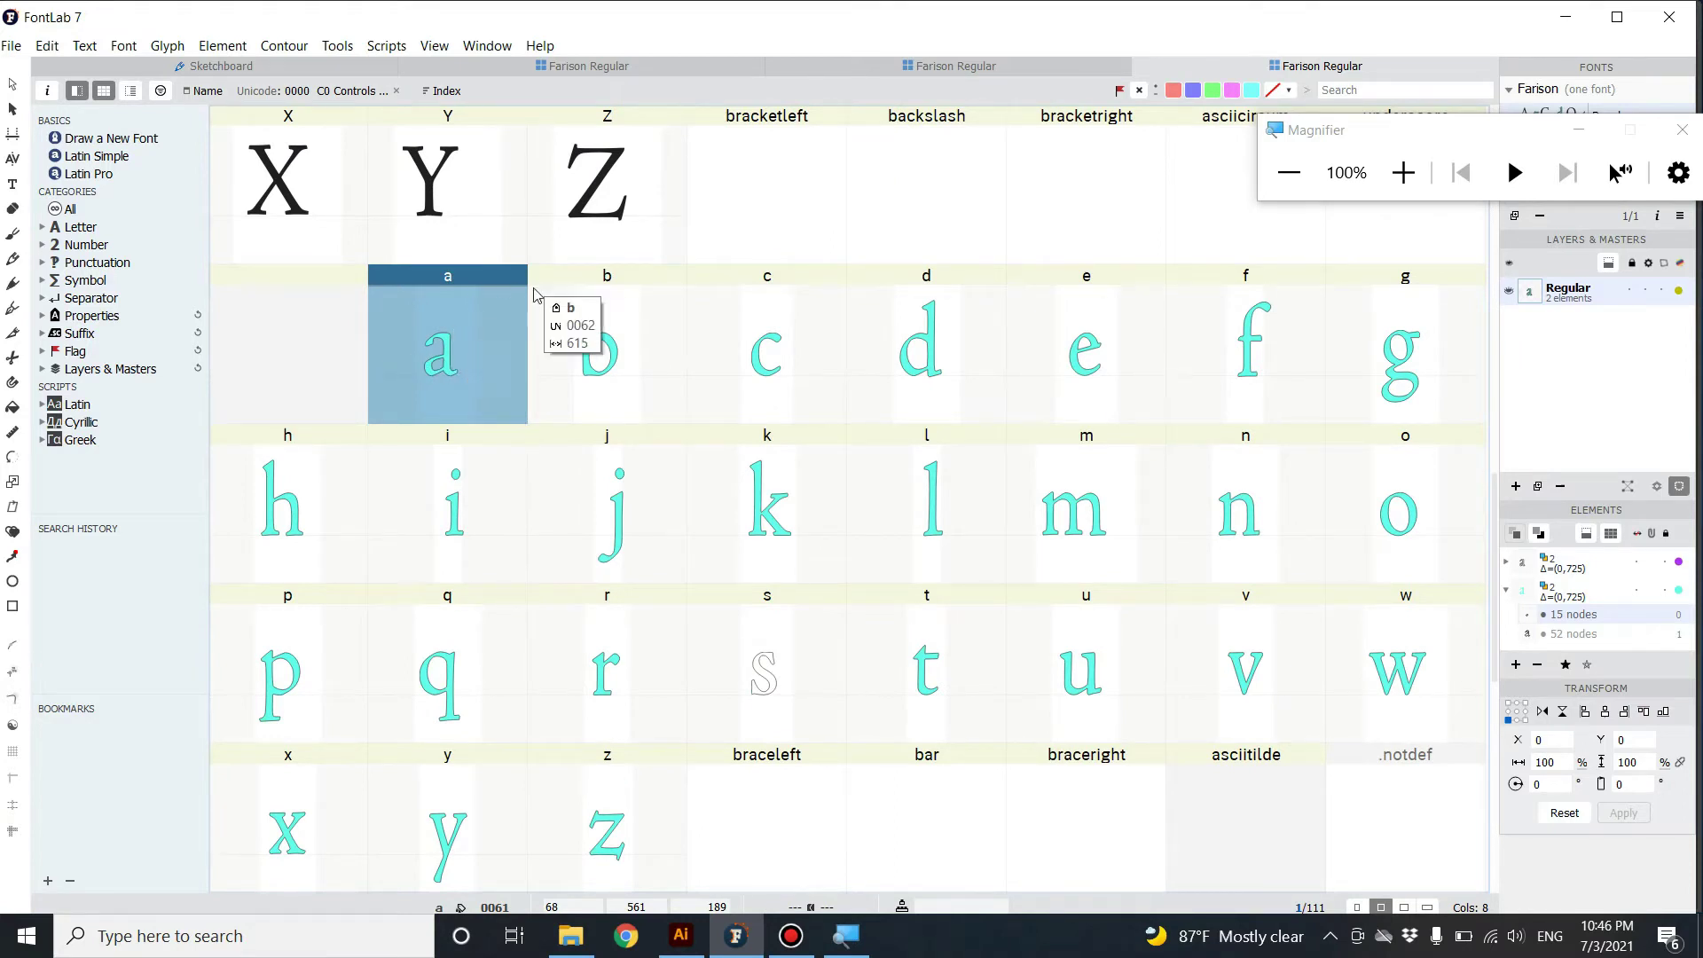
left_click(442, 355)
double_click(443, 355)
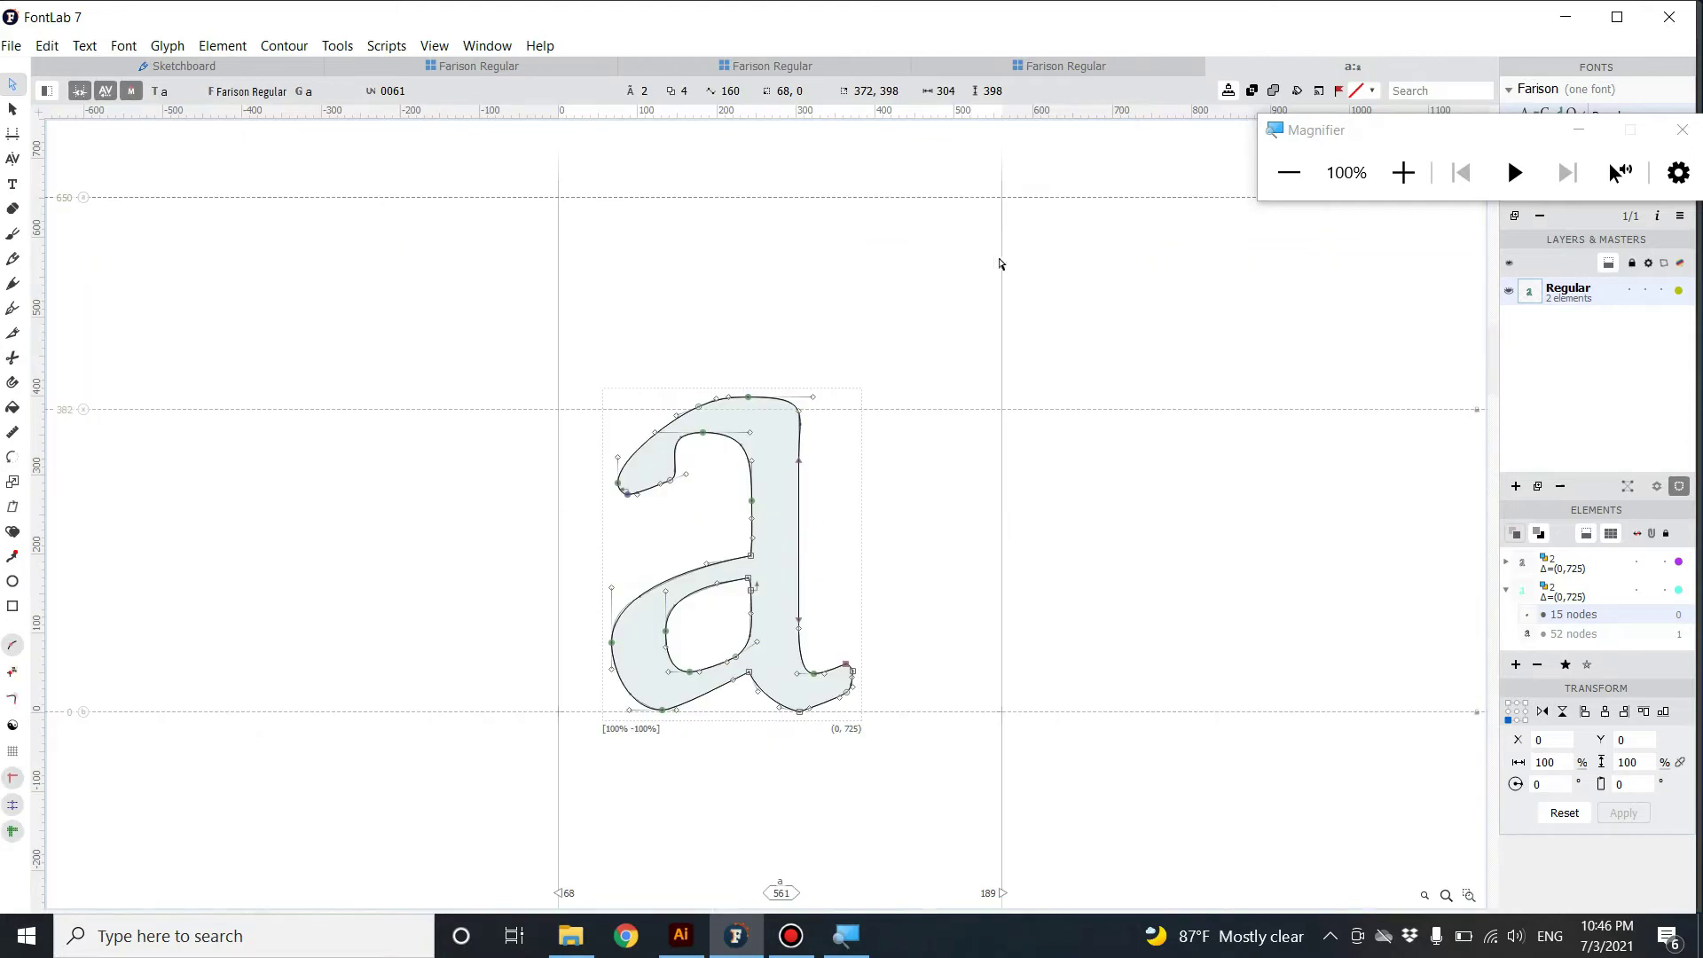
left_click_drag(1004, 278, 874, 303)
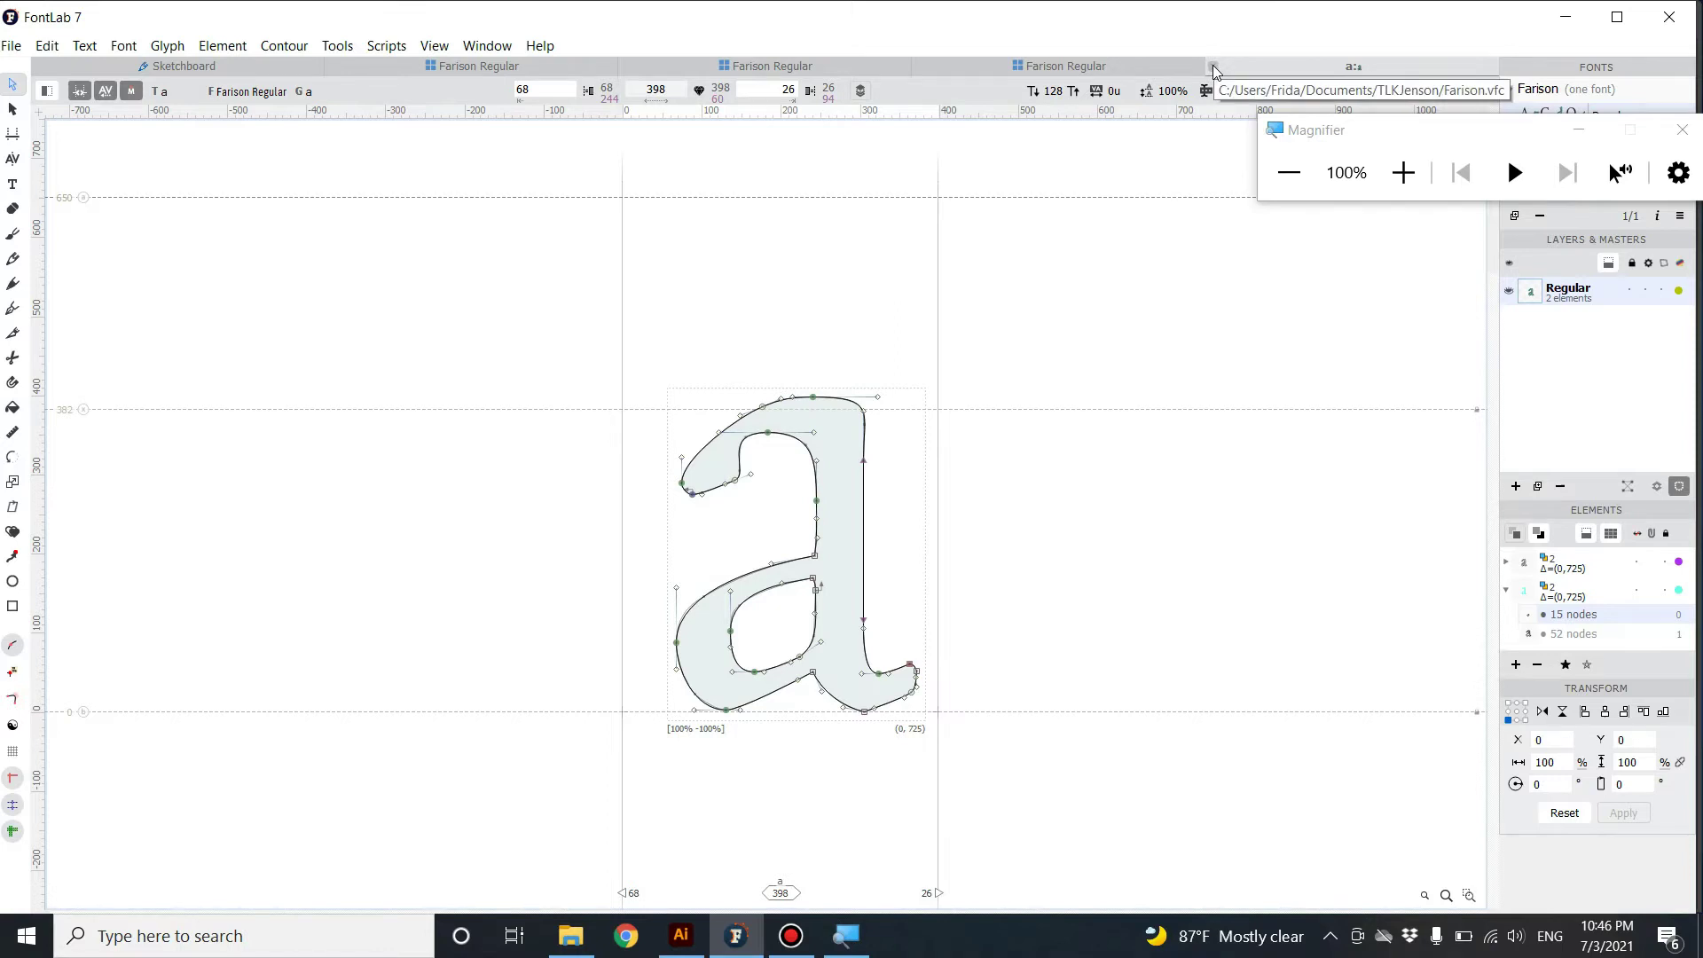
left_click(1213, 71)
- Open the a glyph again and examine its height against the baseline, x-height and upper guide lines
left_click(440, 365)
left_click(439, 366)
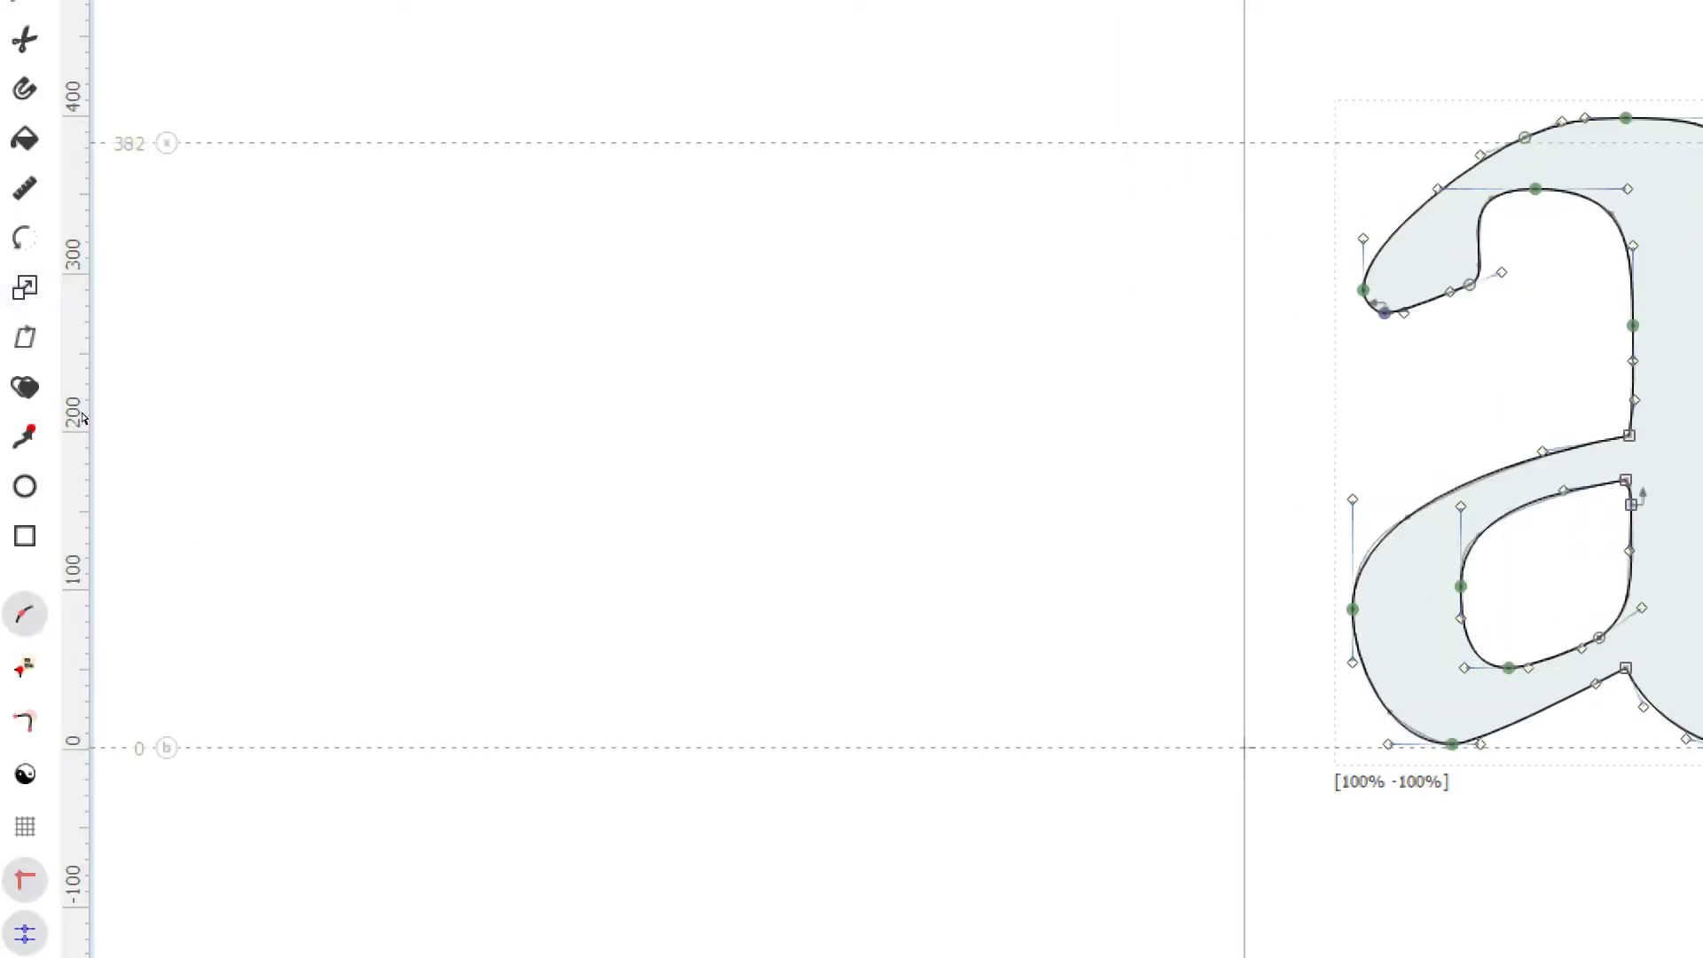
scroll(114, 479, "up", 10)
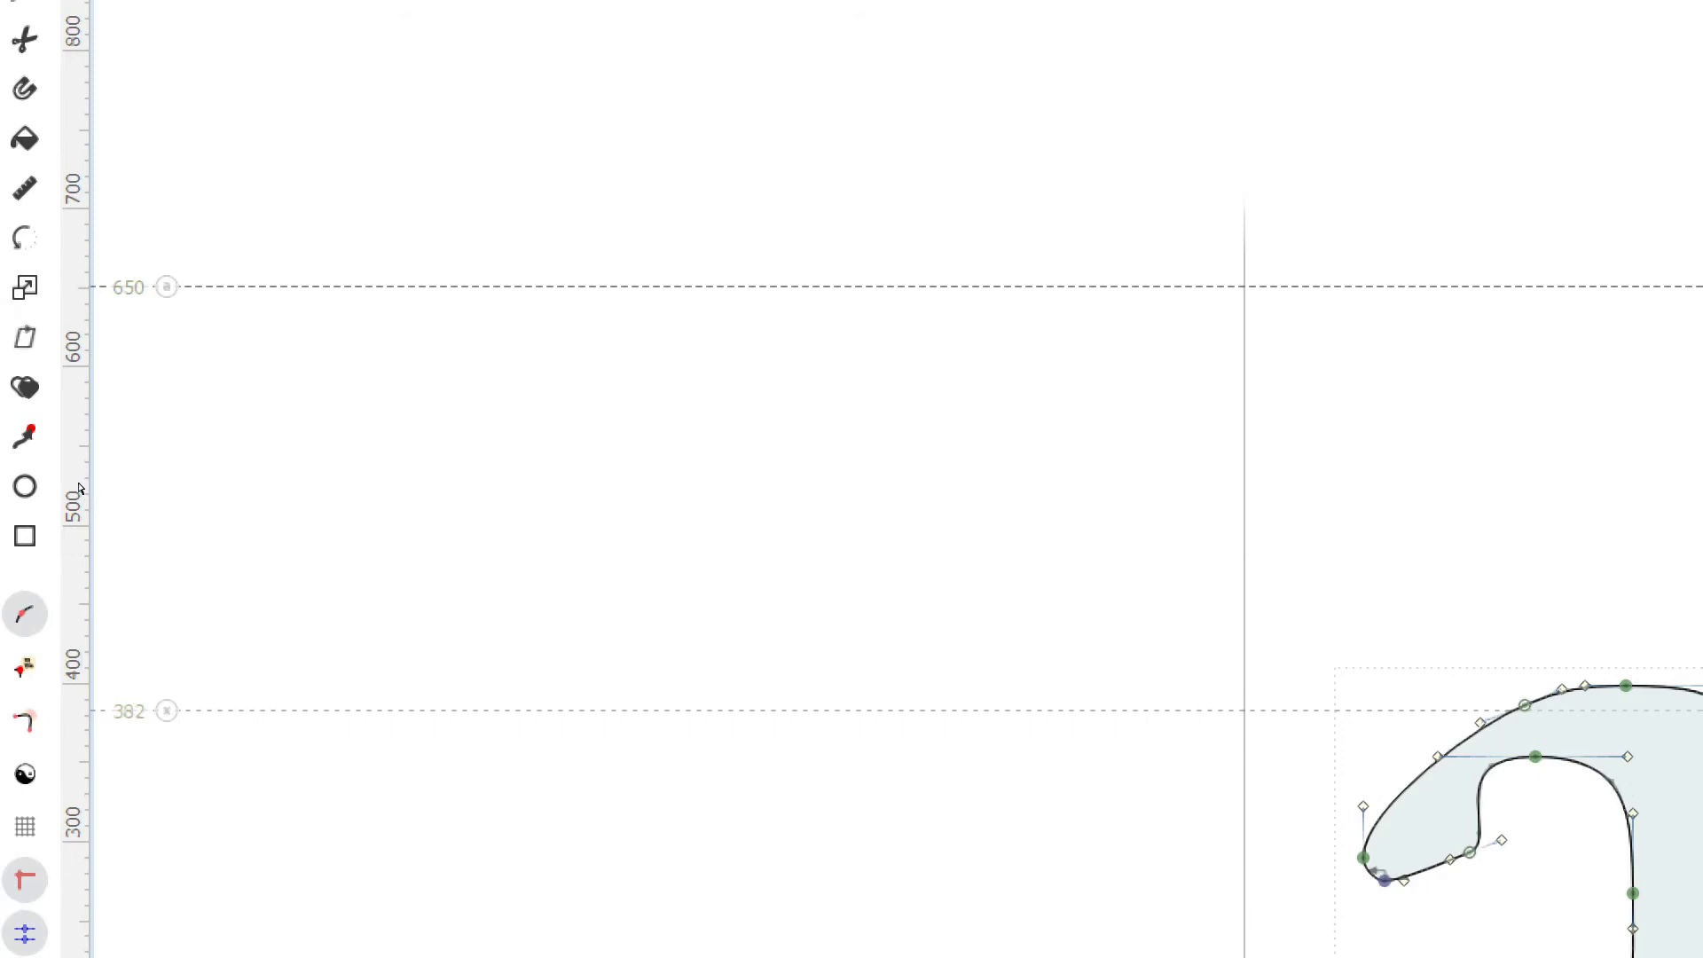
scroll(130, 559, "up", 10)
scroll(129, 561, "down", 10)
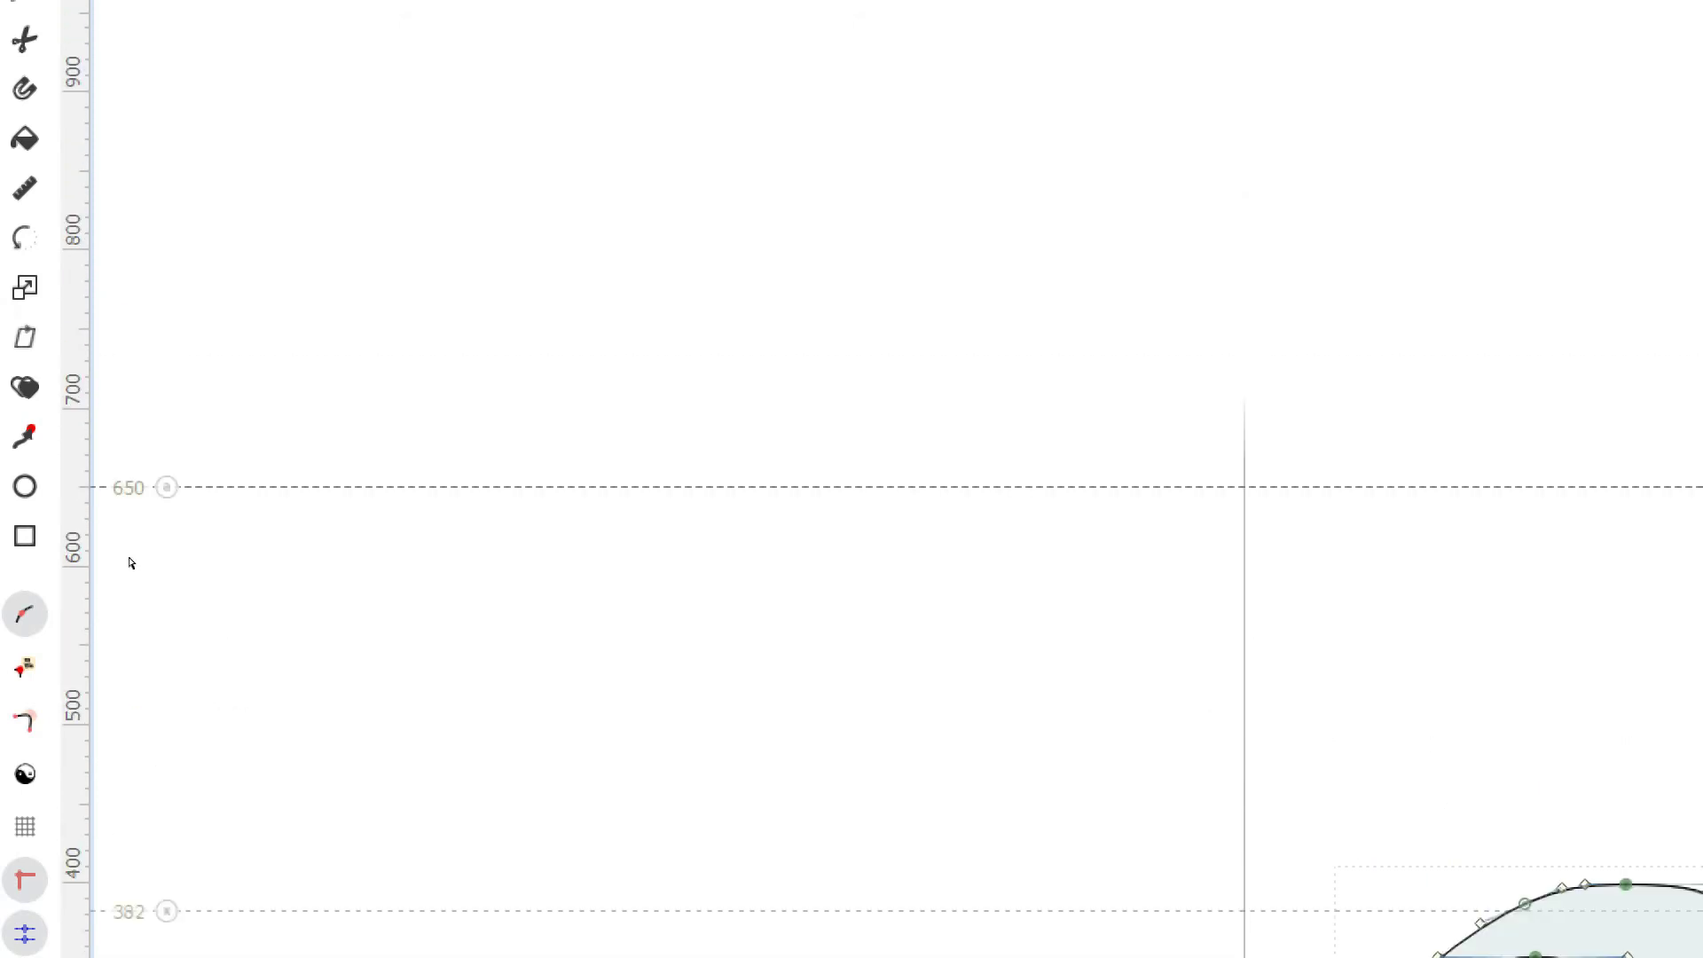
scroll(150, 606, "up", 10)
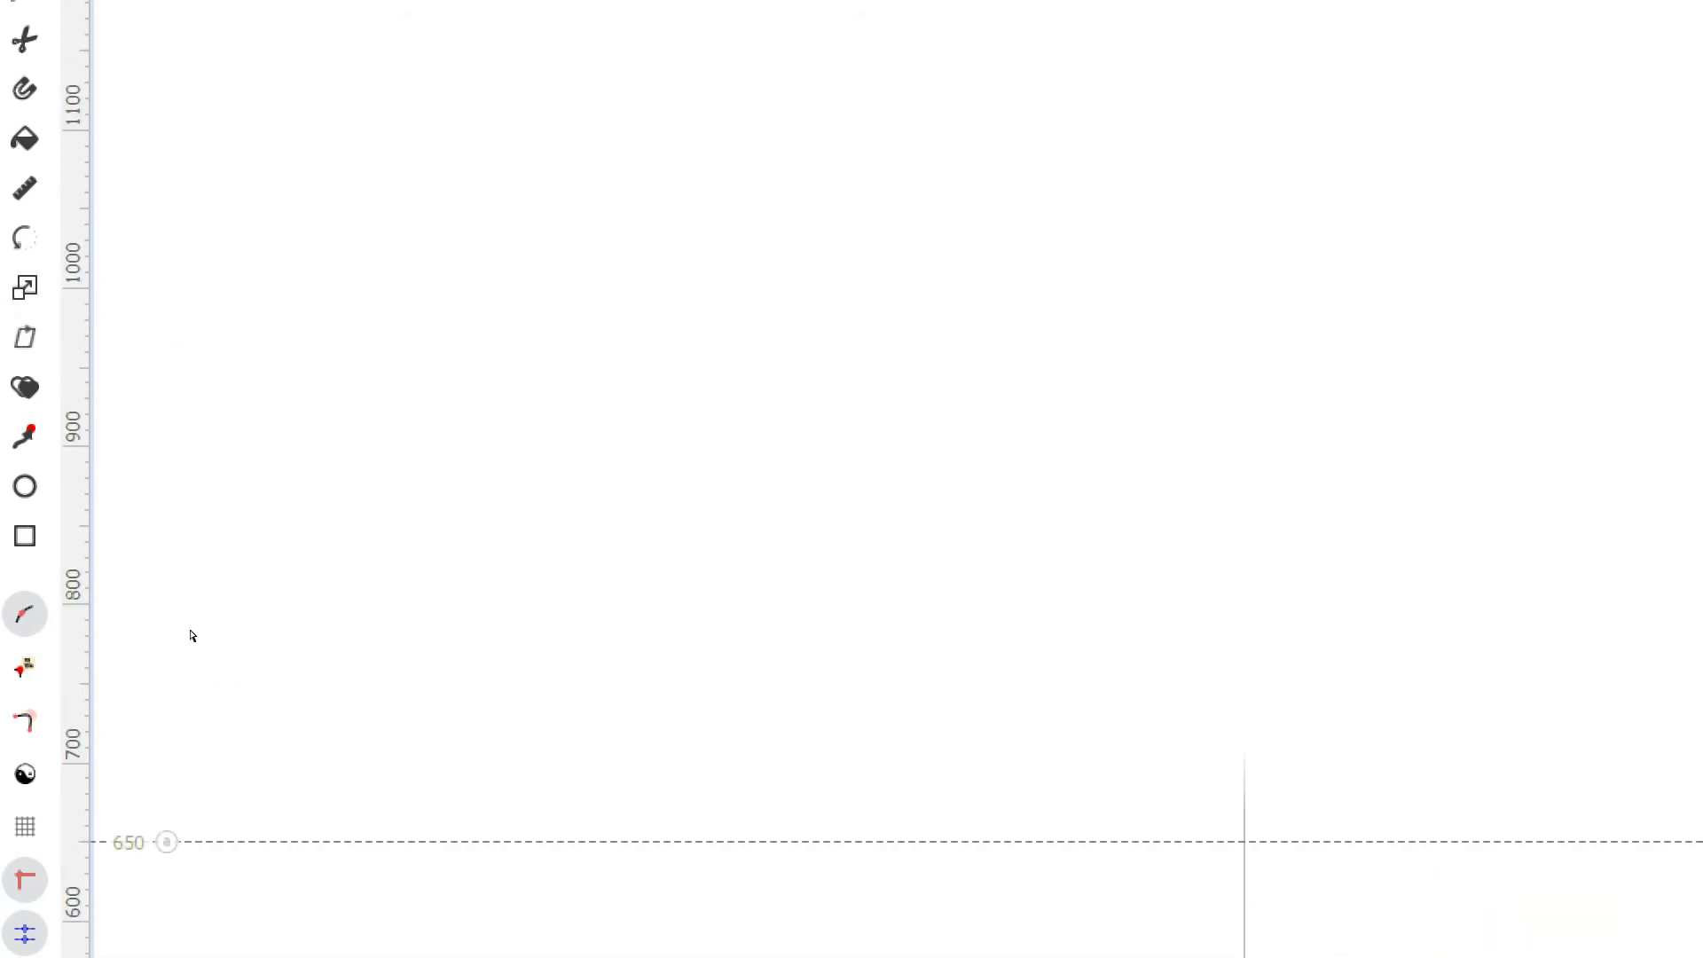
scroll(192, 635, "down", 8)
key("super+minus")
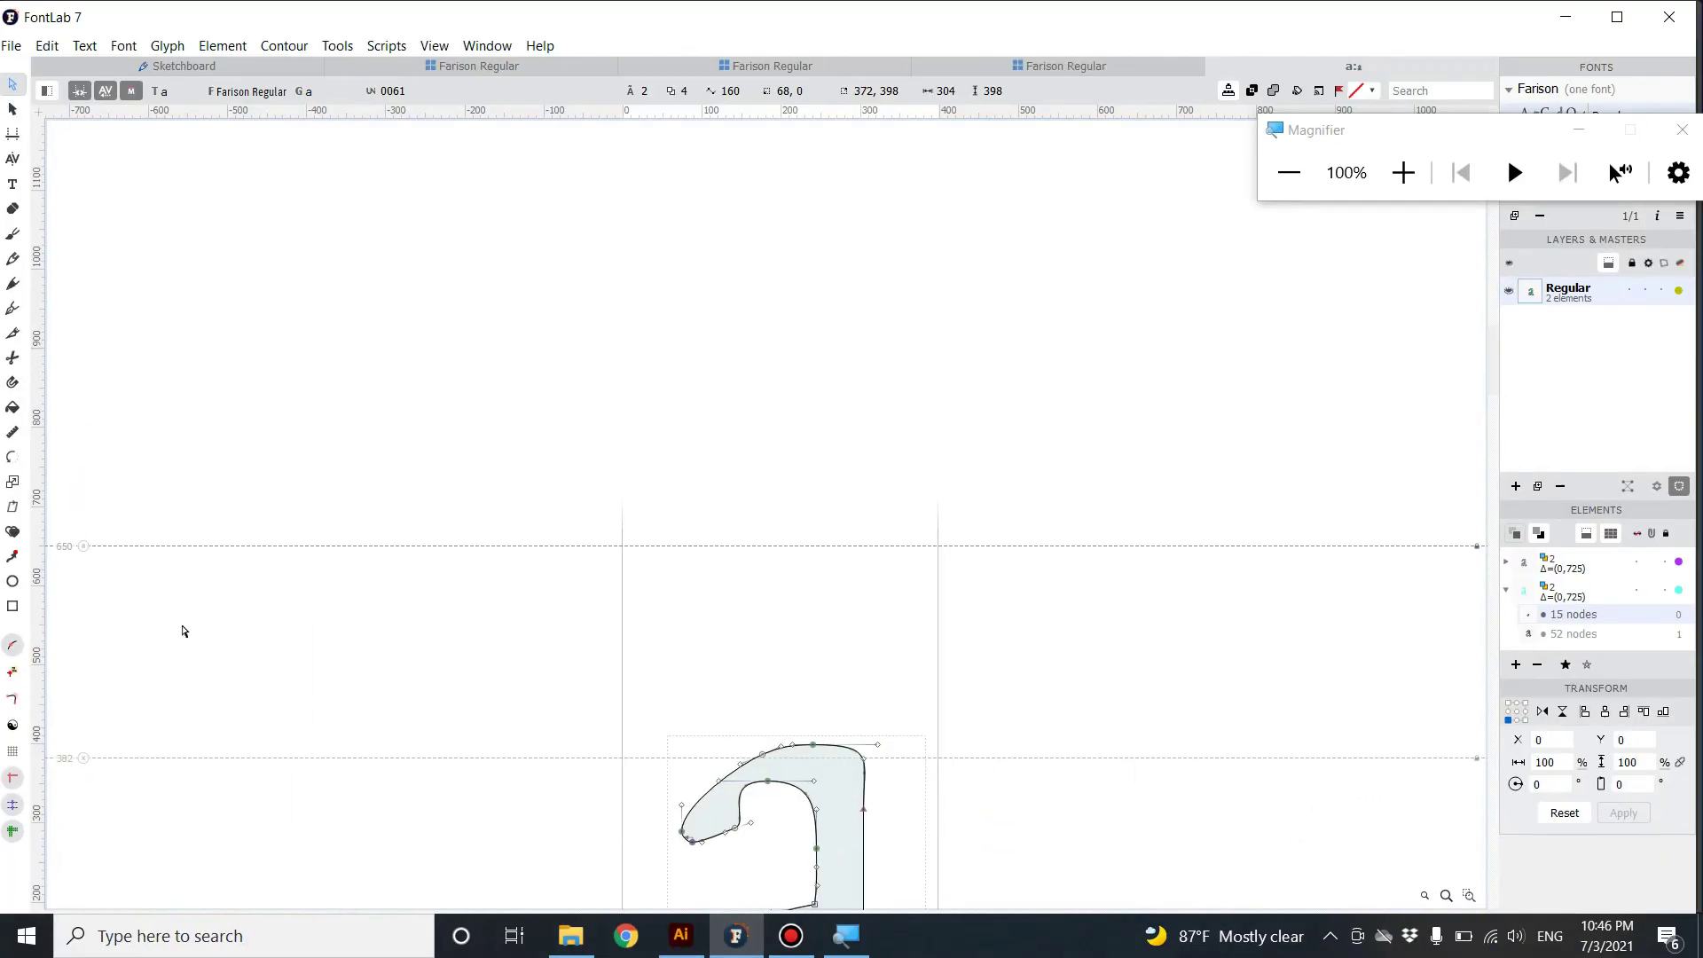
scroll(272, 748, "down", 3)
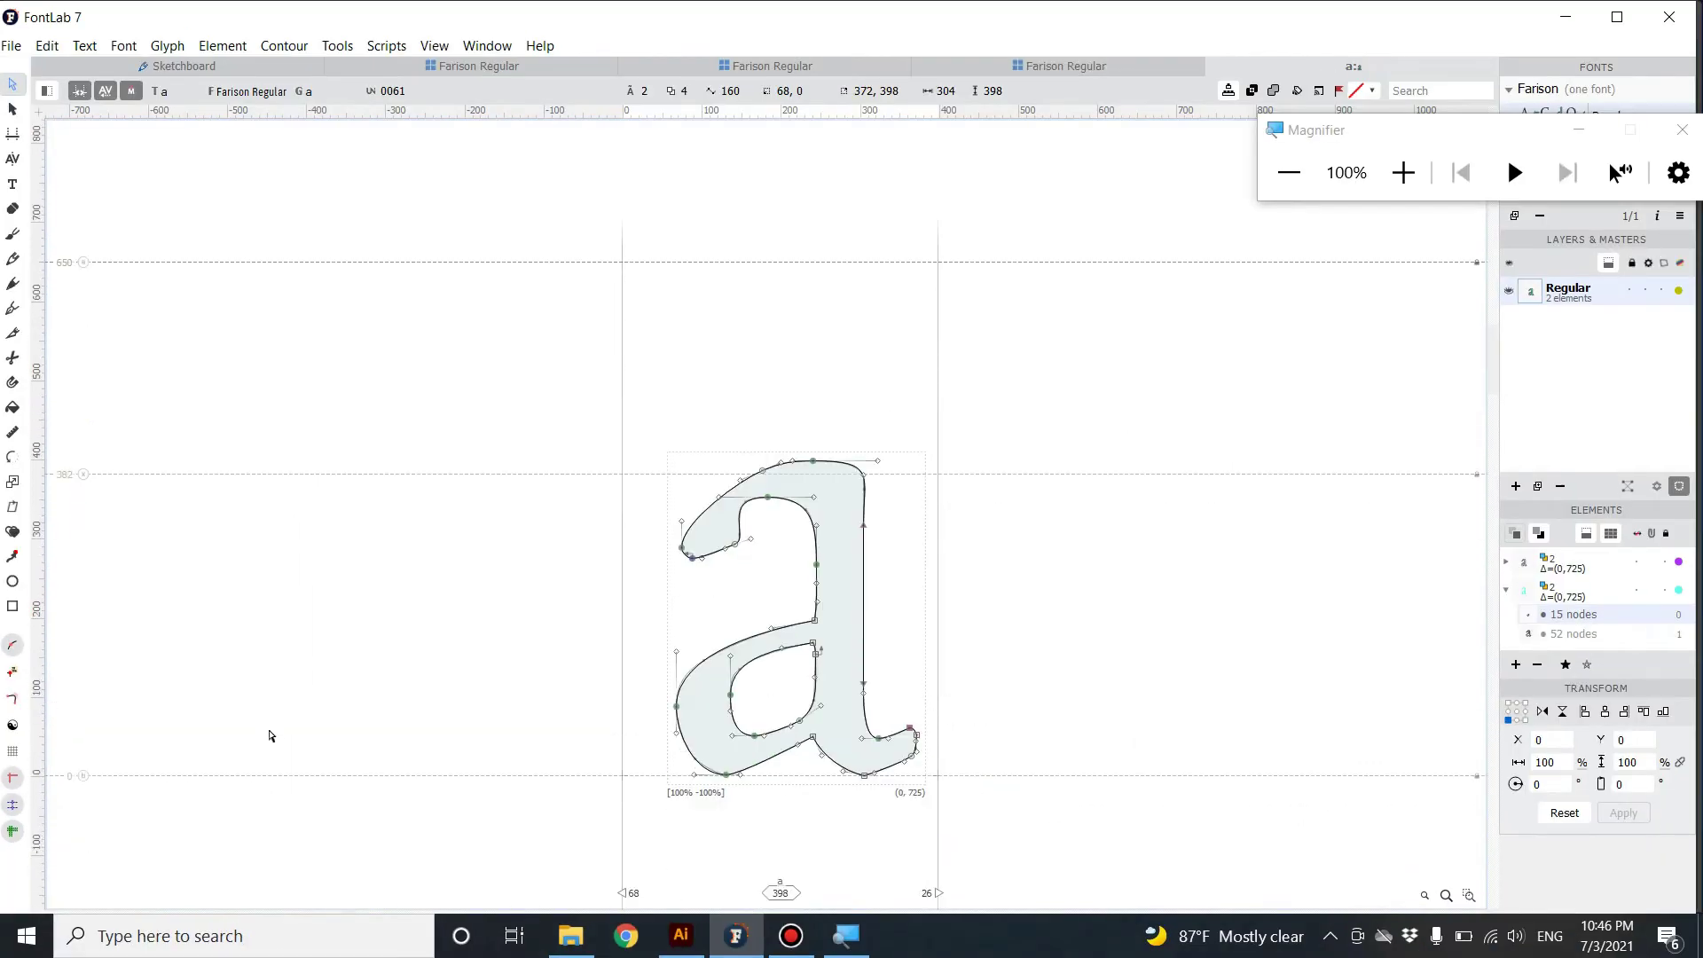
scroll(267, 735, "up", 5)
scroll(265, 736, "down", 3)
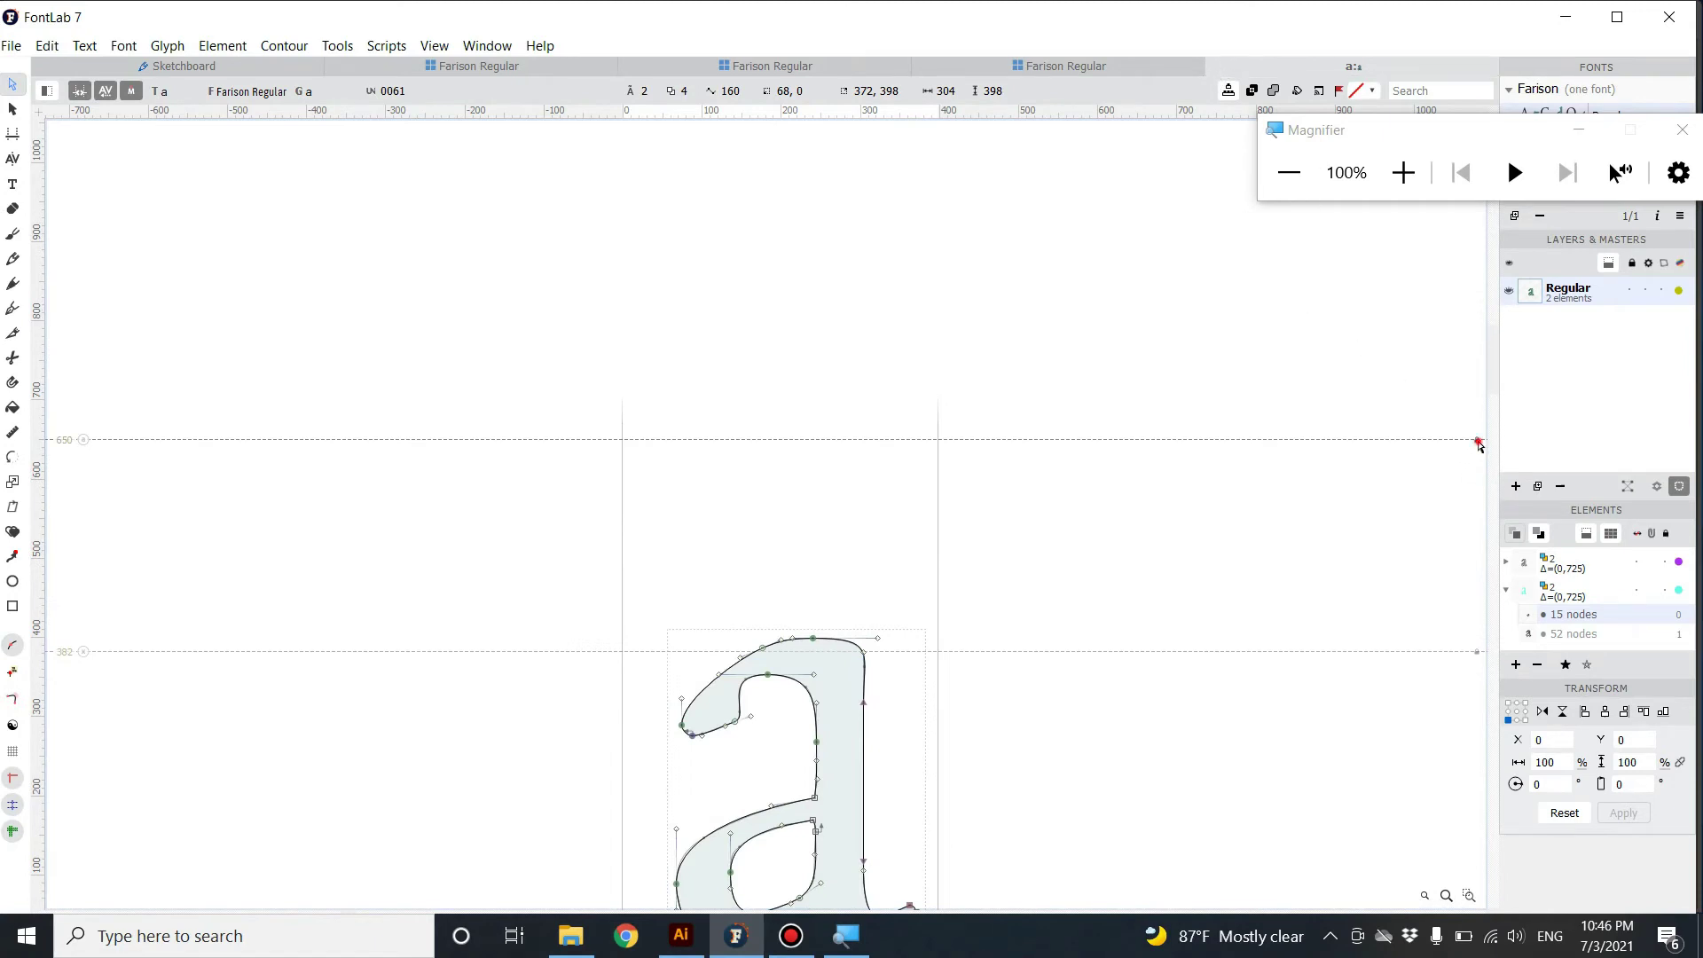
- Widen the a glyph's right sidebearing to 31 and return to the font overview
scroll(566, 471, "down", 3)
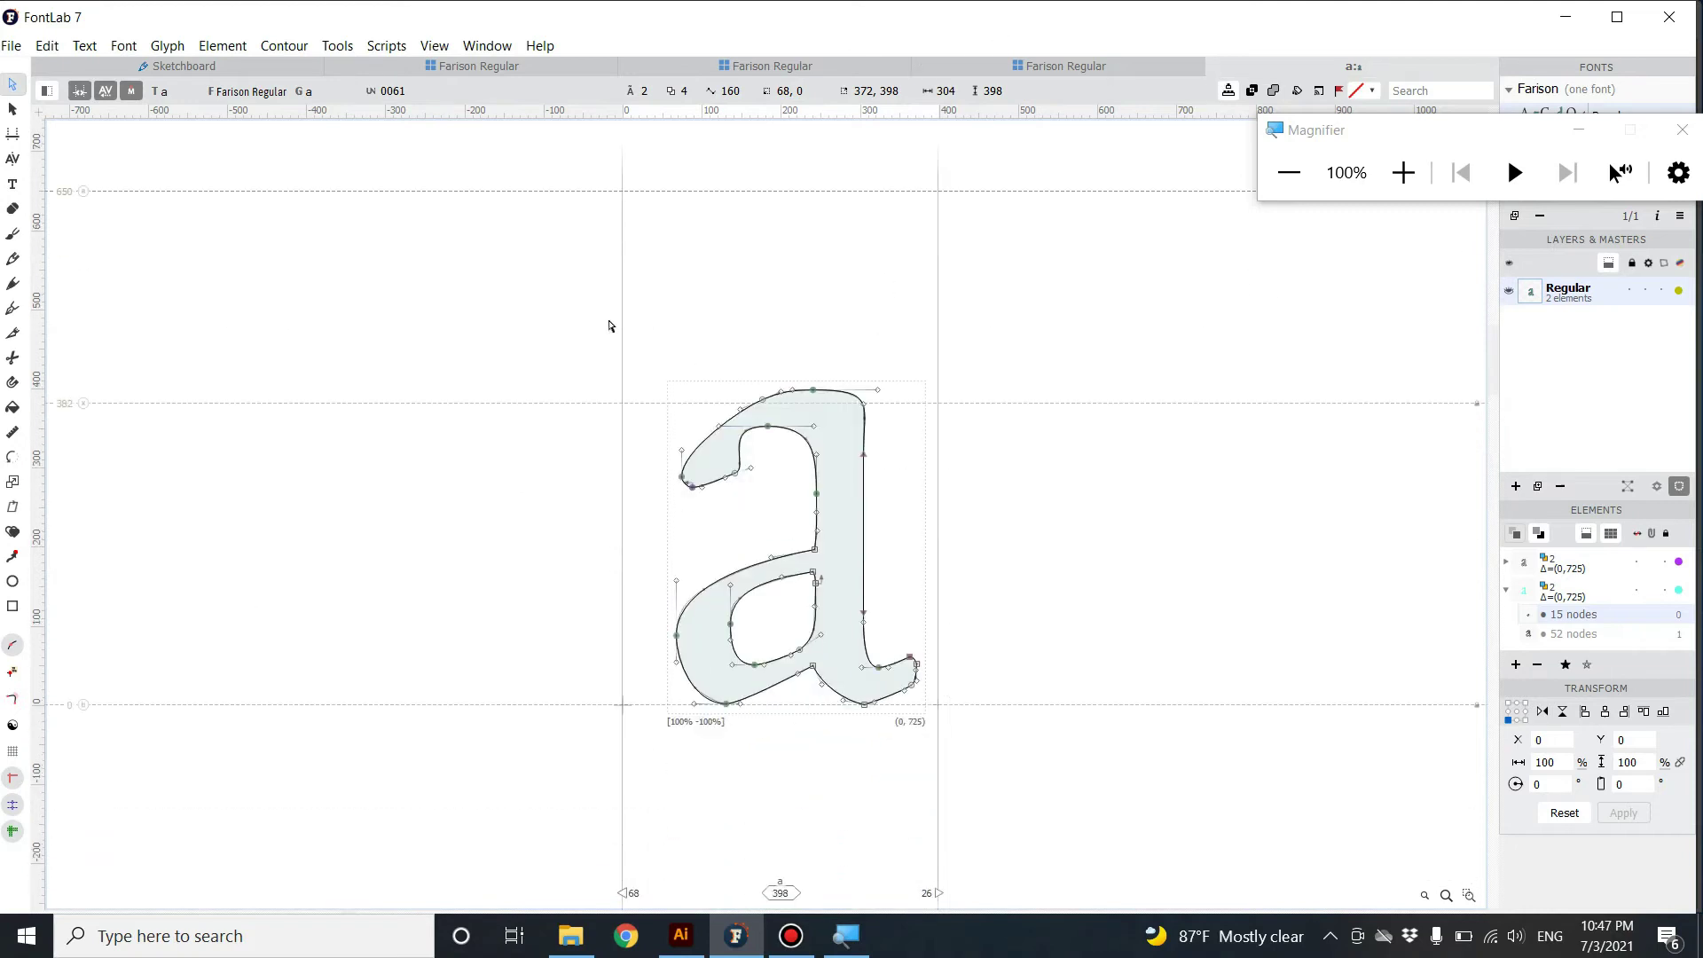
mouse_move(937, 328)
left_mouse_down()
mouse_move(996, 330)
mouse_move(944, 344)
left_mouse_up()
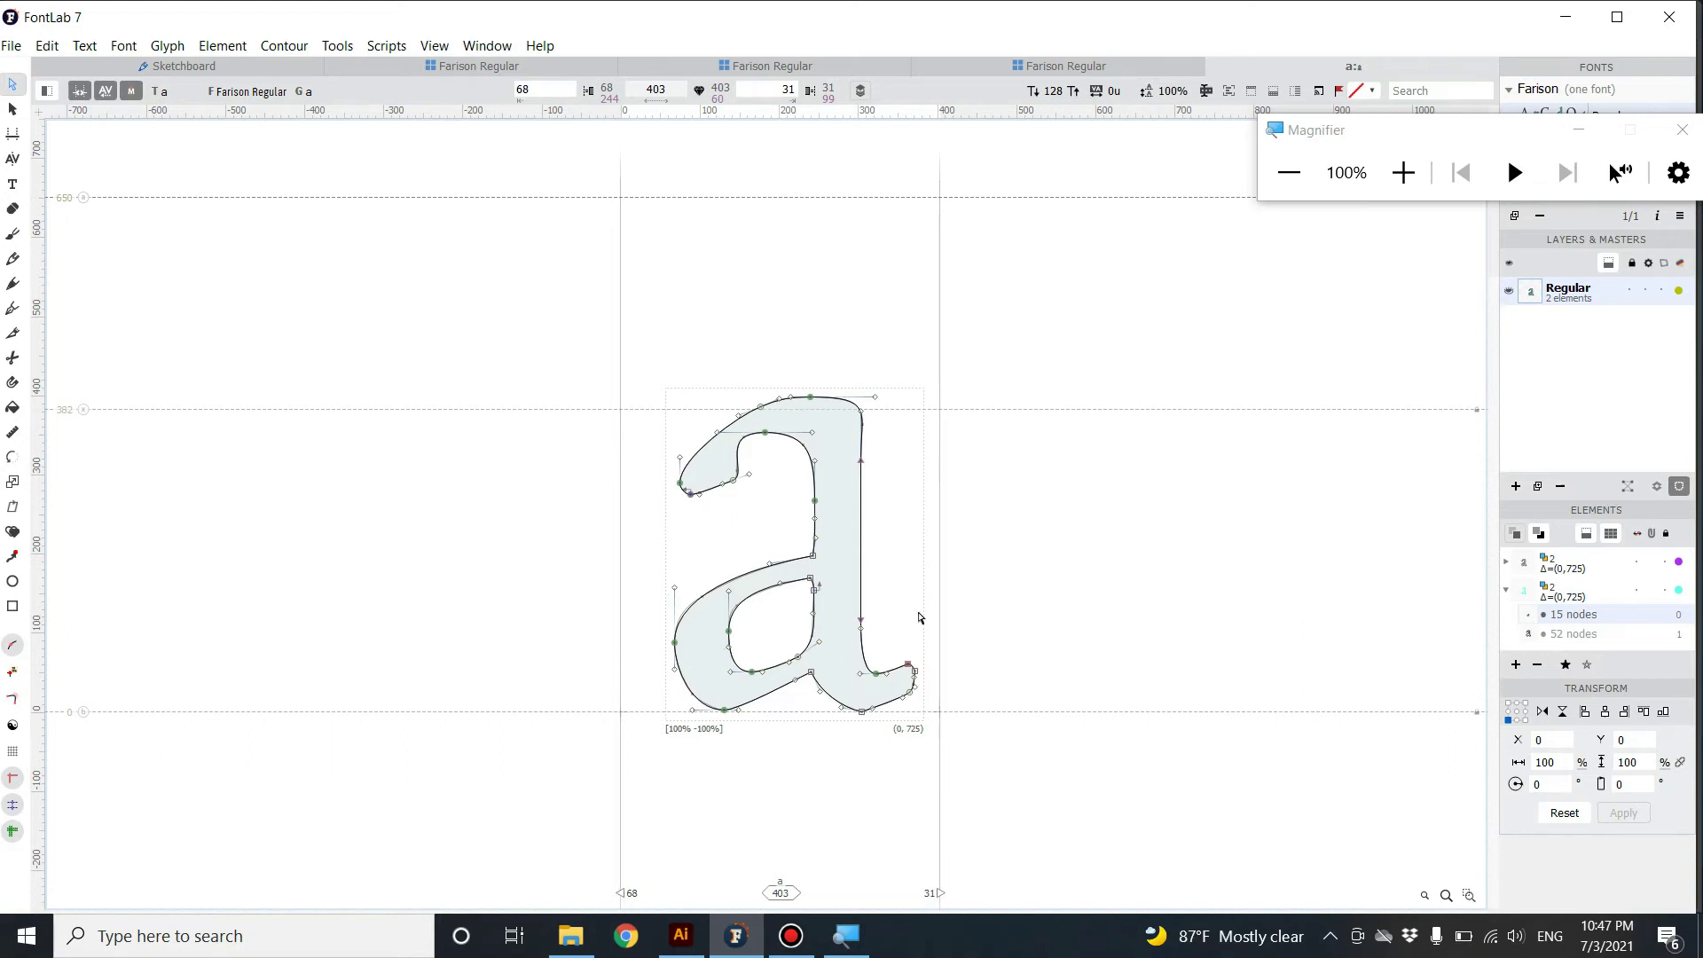
left_click(1215, 67)
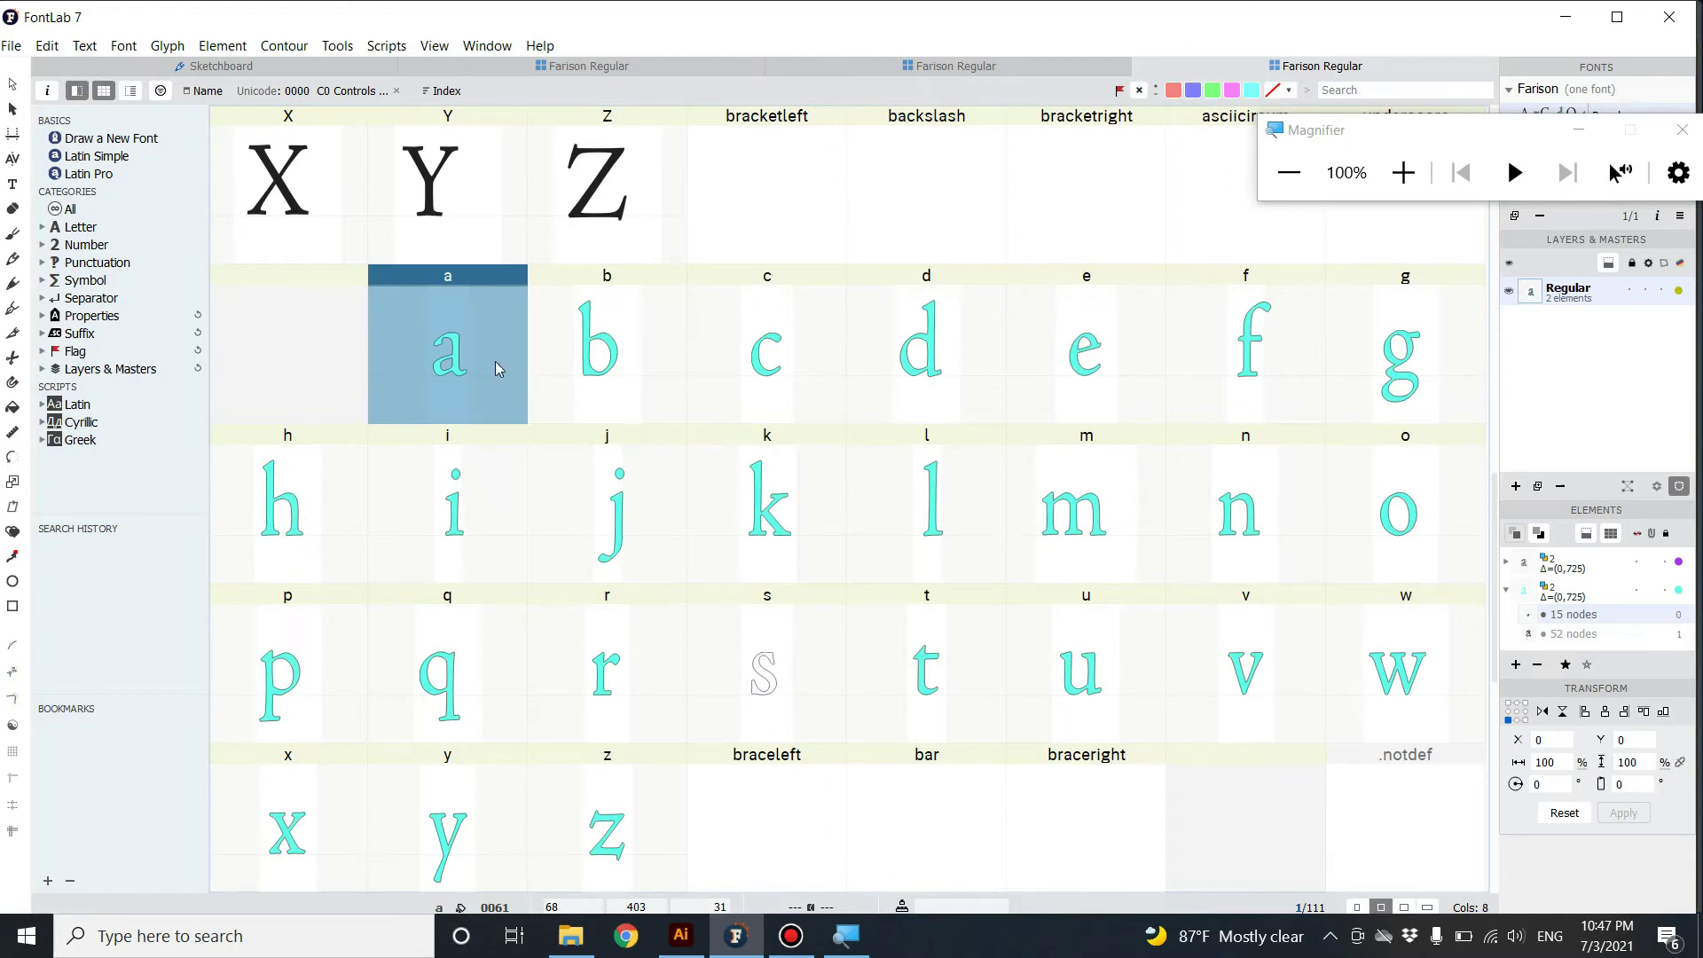
- Select all lowercase glyphs from a to z and open them in a new metrics tab
scroll(687, 607, "down", 2)
left_click(612, 550, "shift")
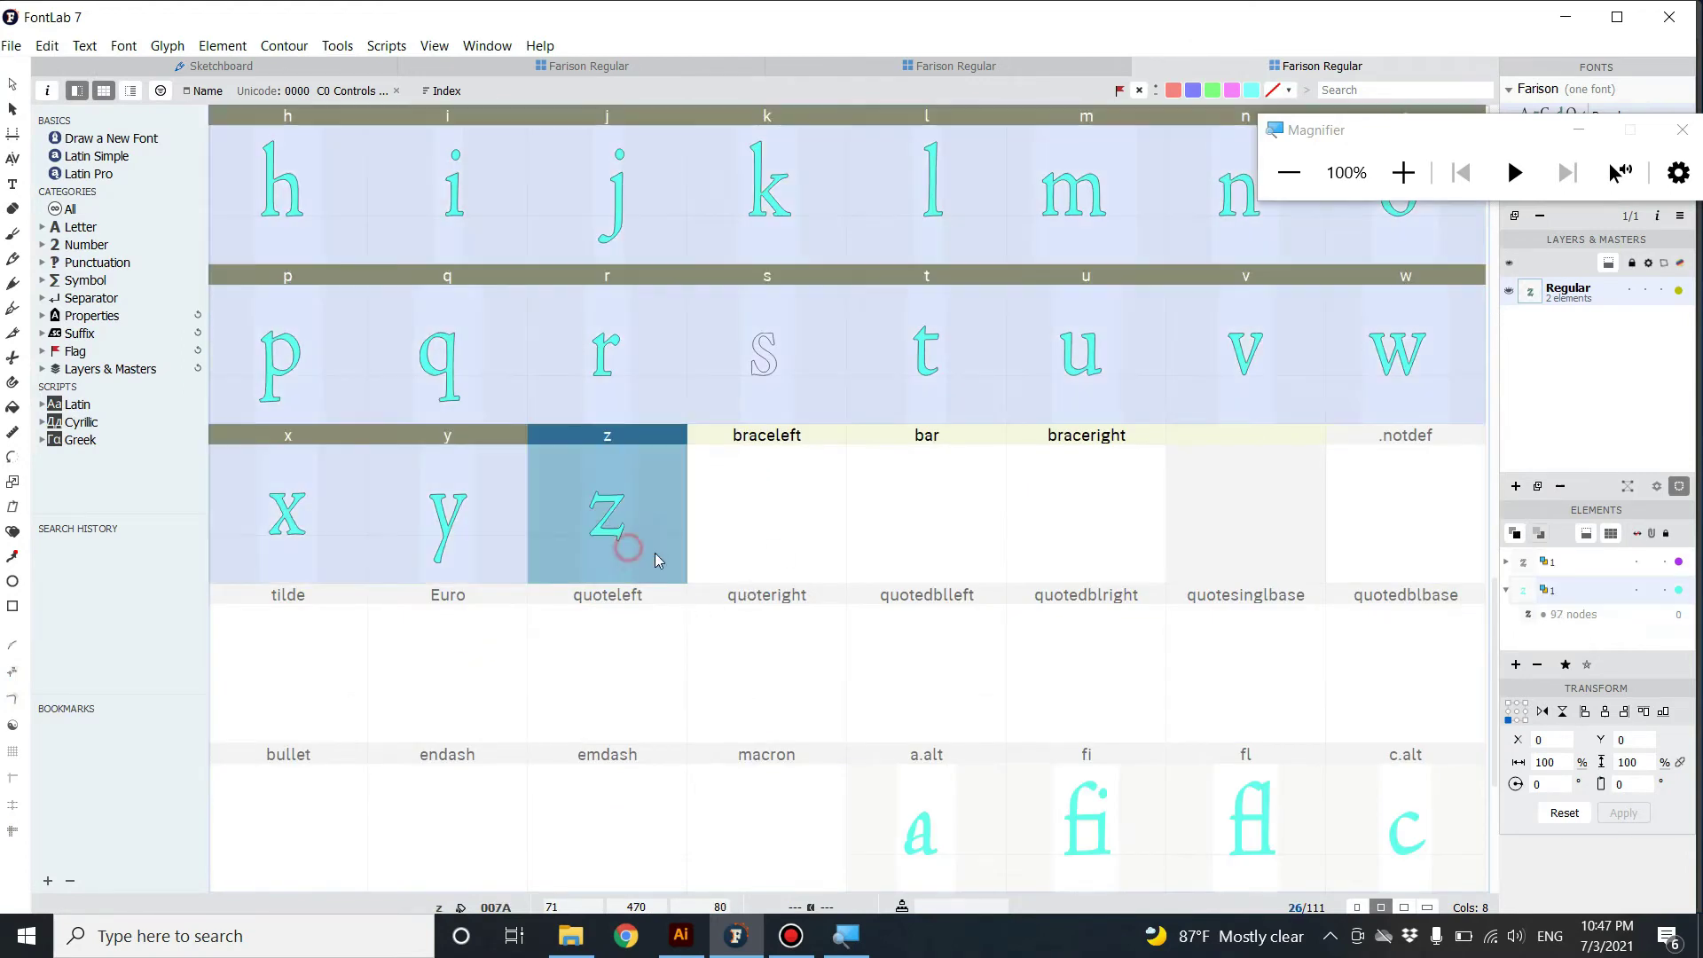
scroll(780, 543, "up", 2)
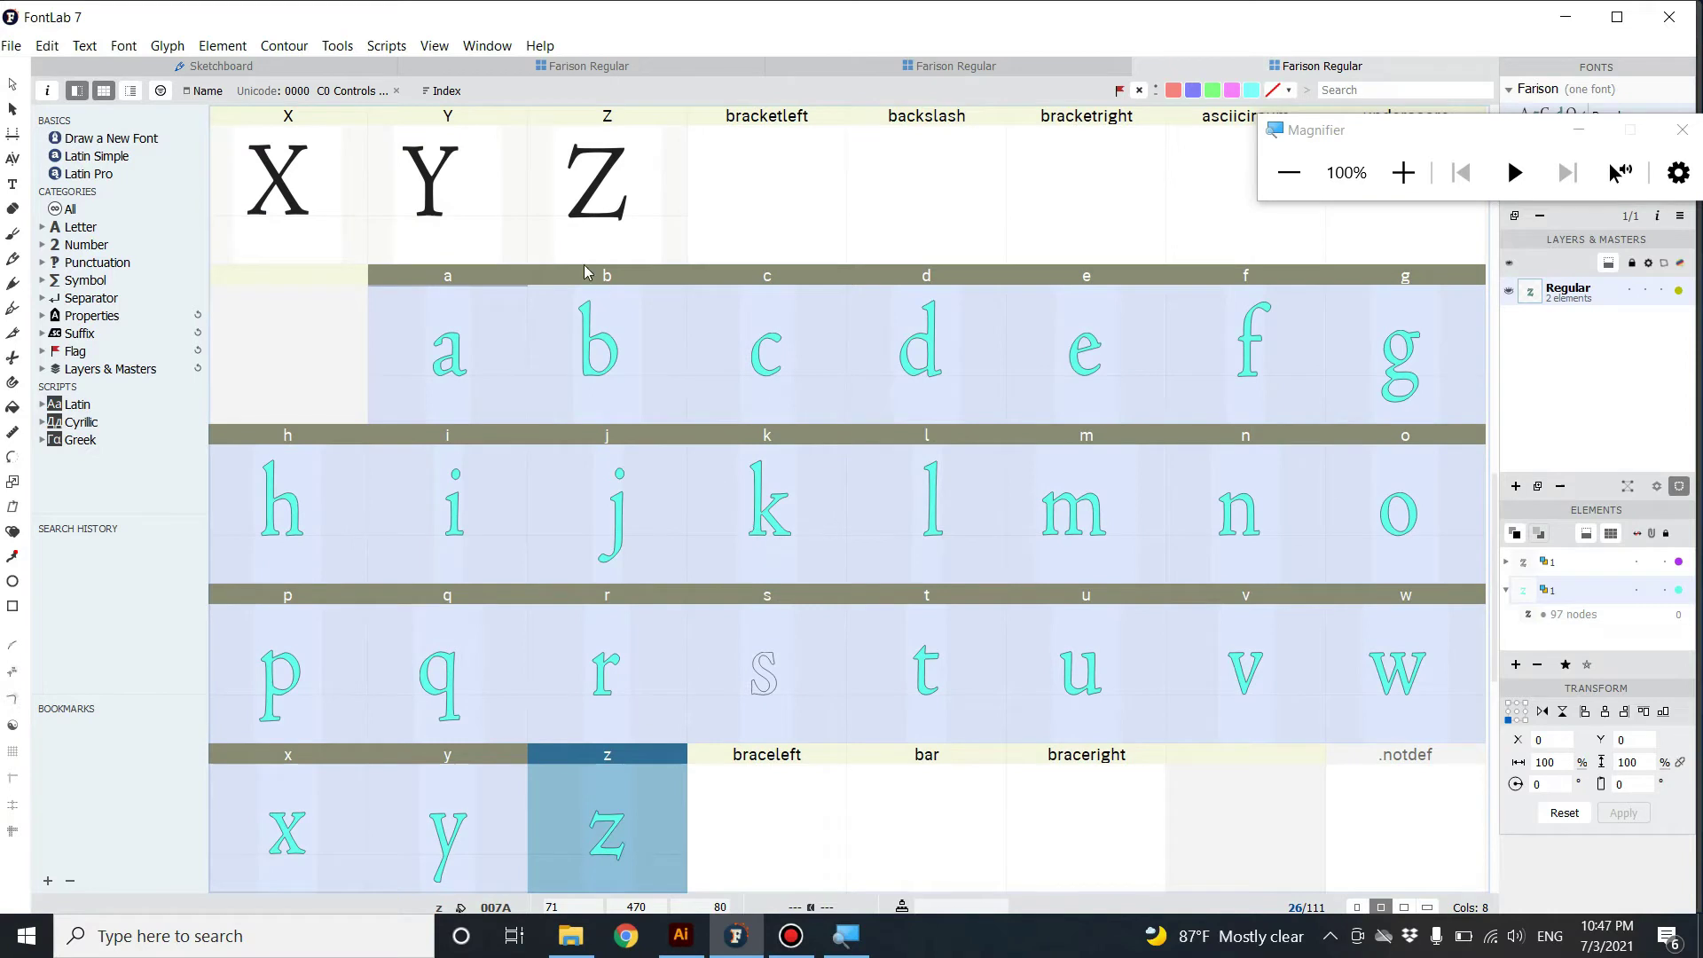
left_click(499, 52)
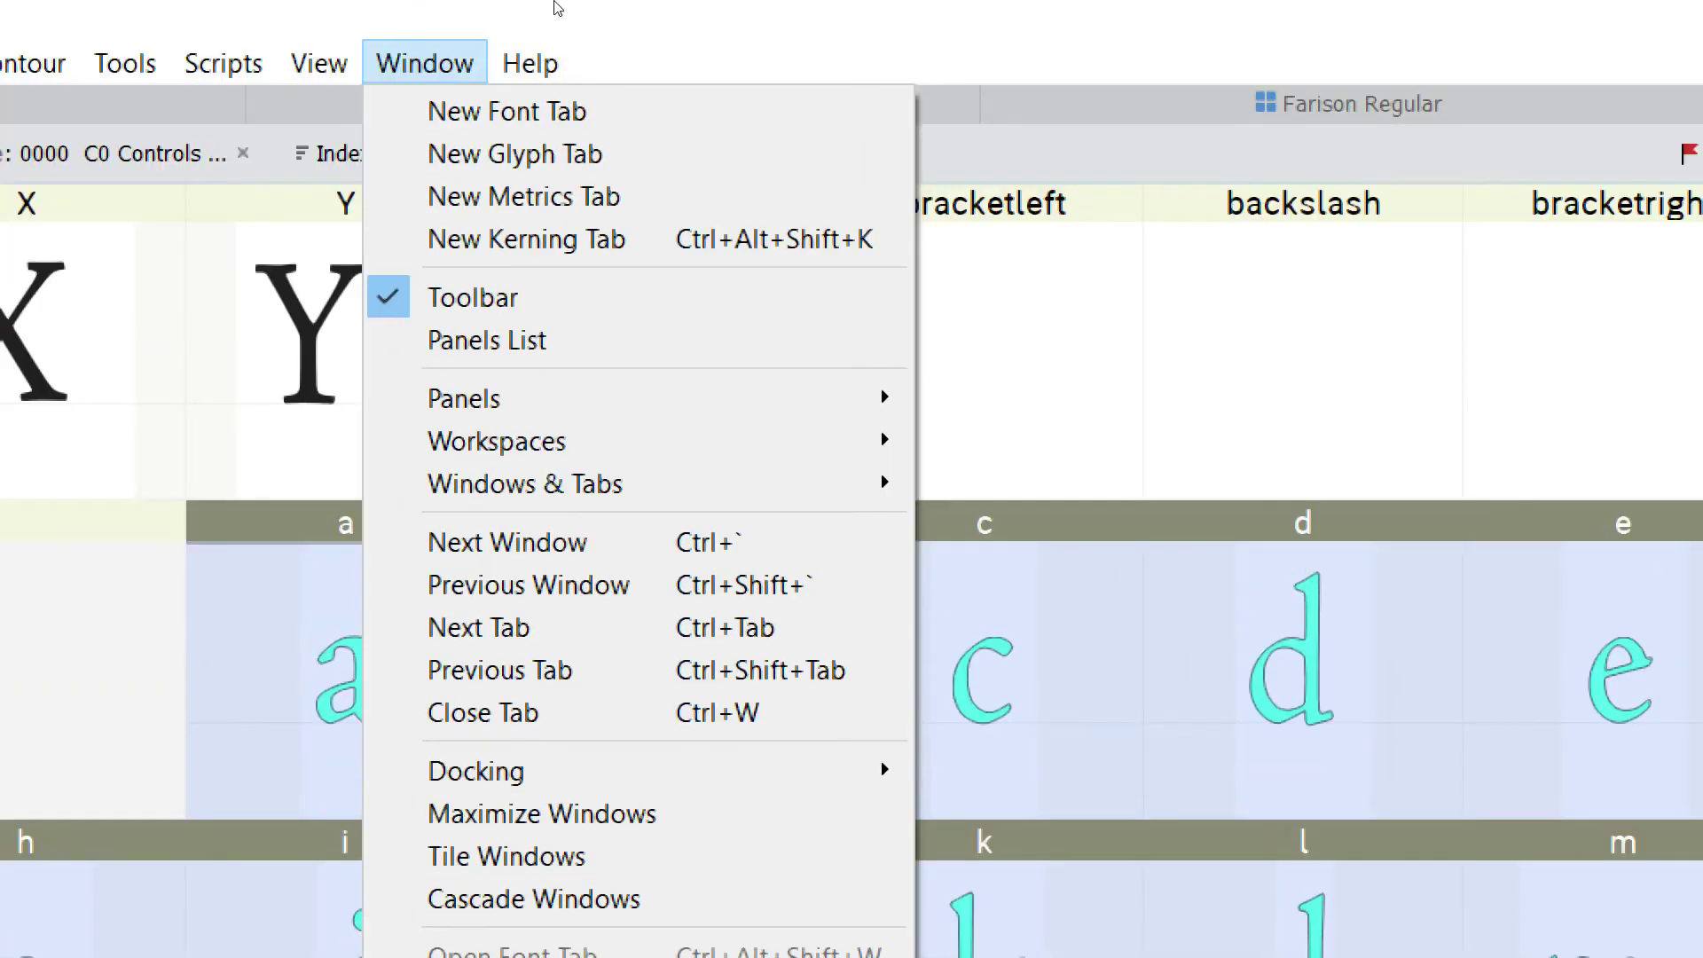
left_click(556, 0)
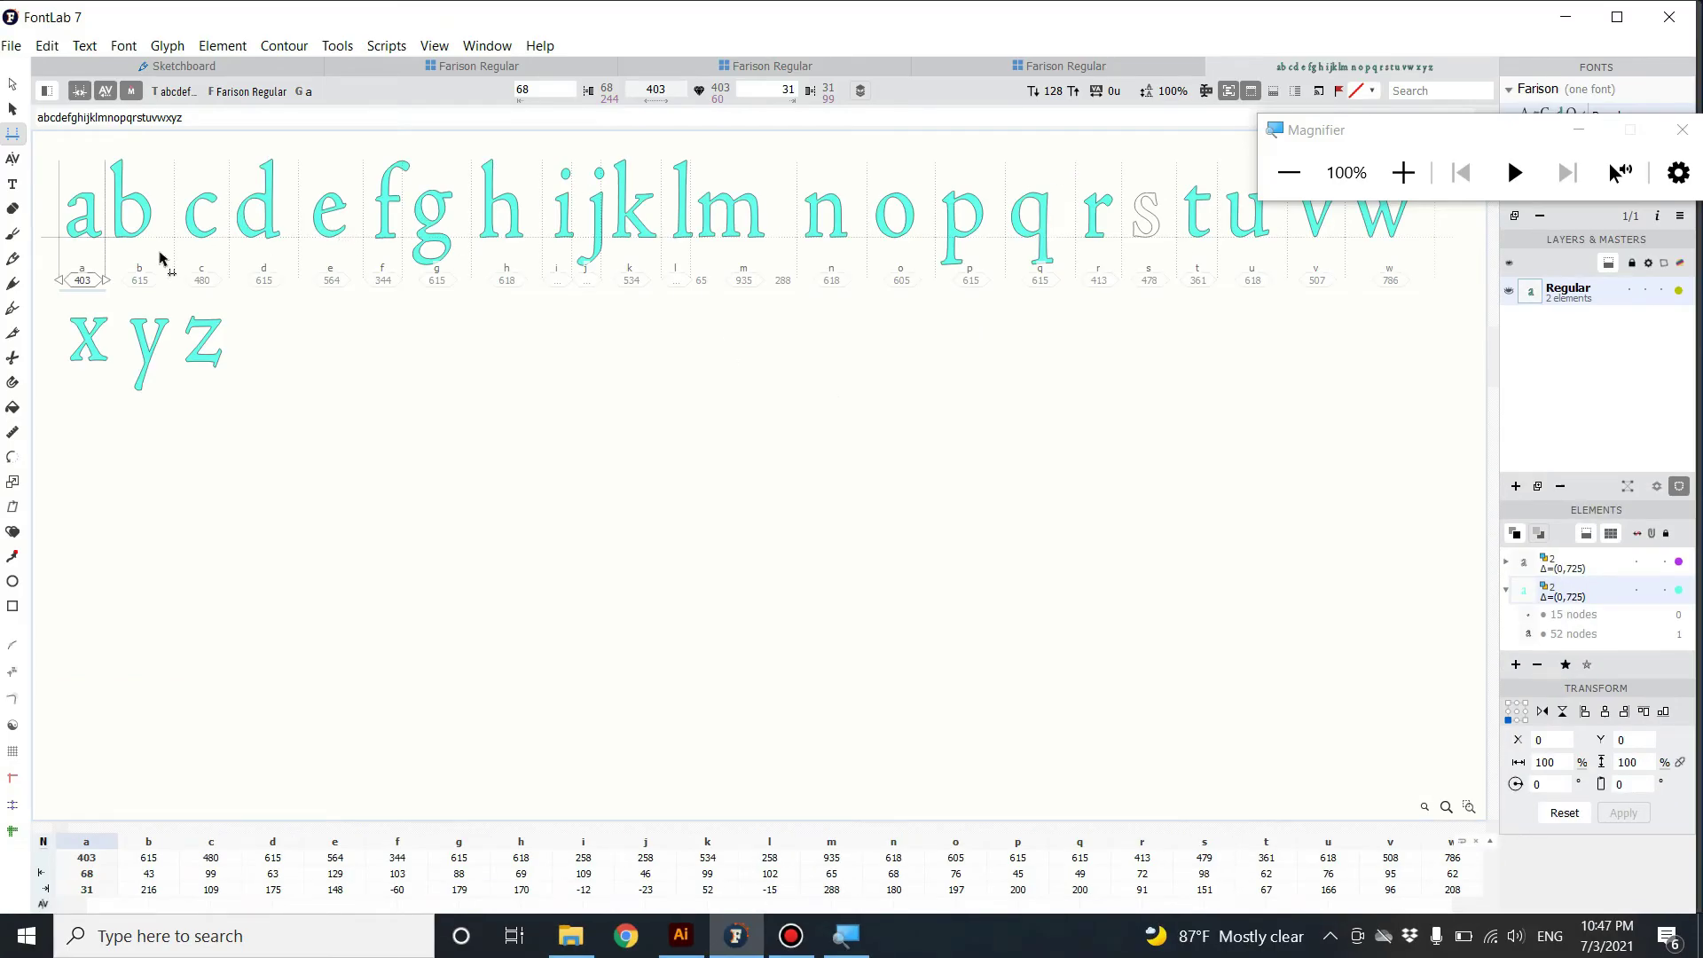
- Adjust the right sidebearings of b to 73, d 72, e 84, f 65, g 80, h 91, i 97, j 117 and l 84
left_click_drag(176, 258, 158, 258)
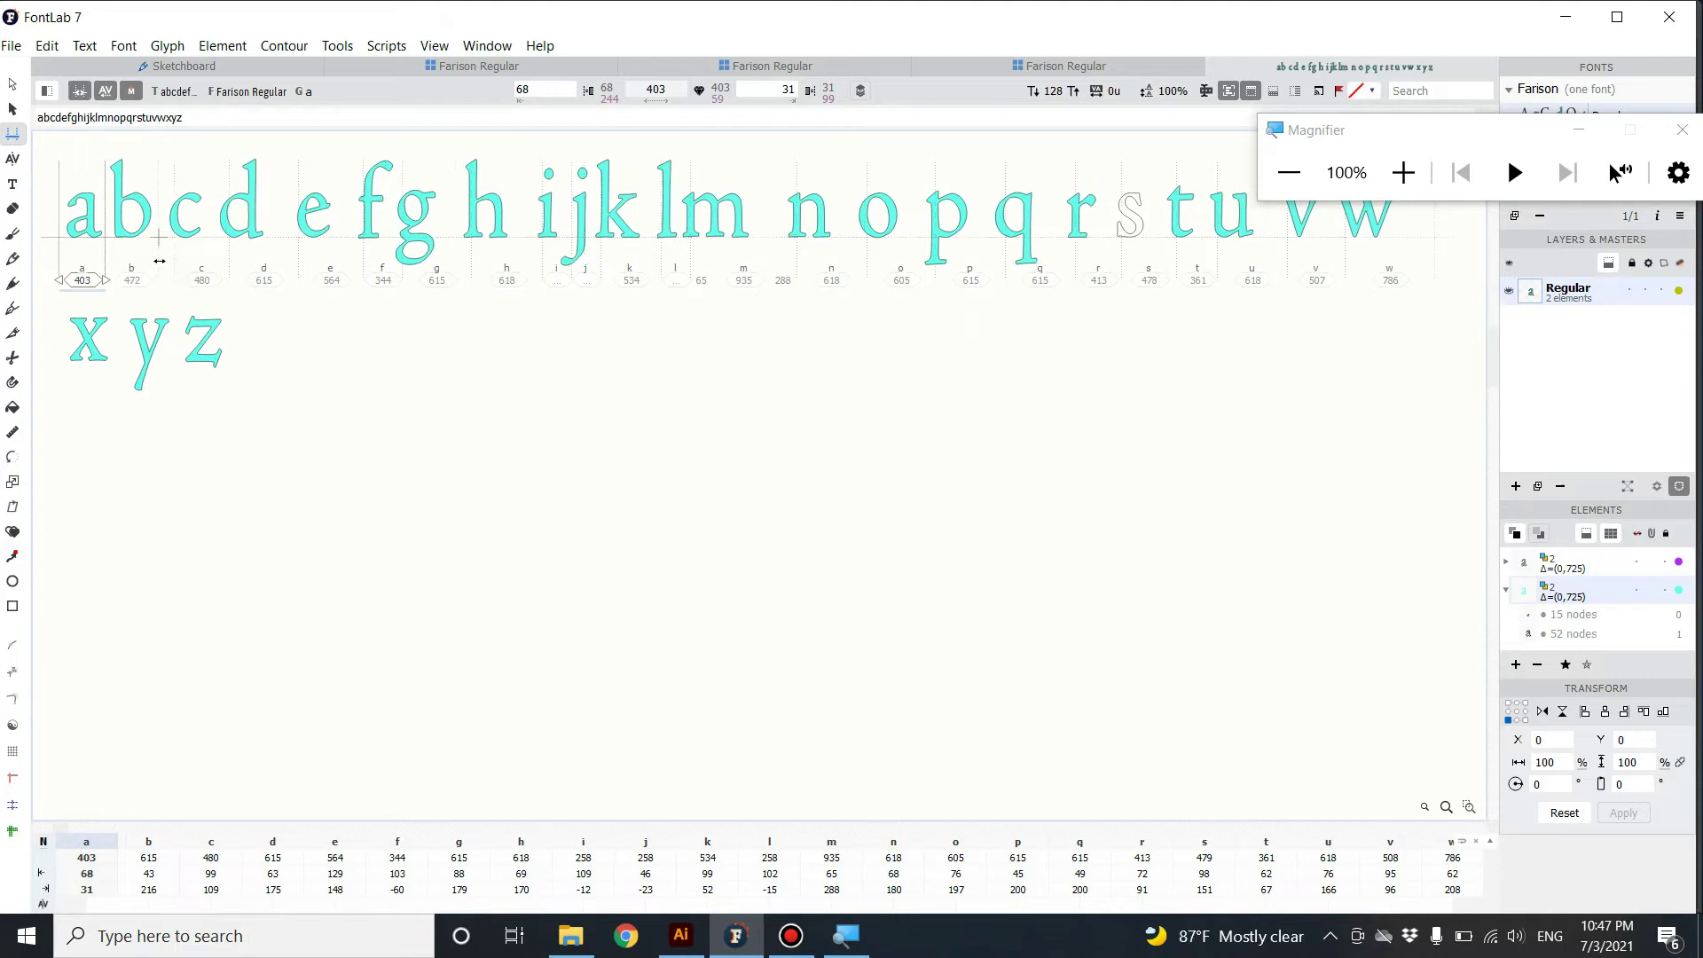
left_click_drag(282, 260, 386, 264)
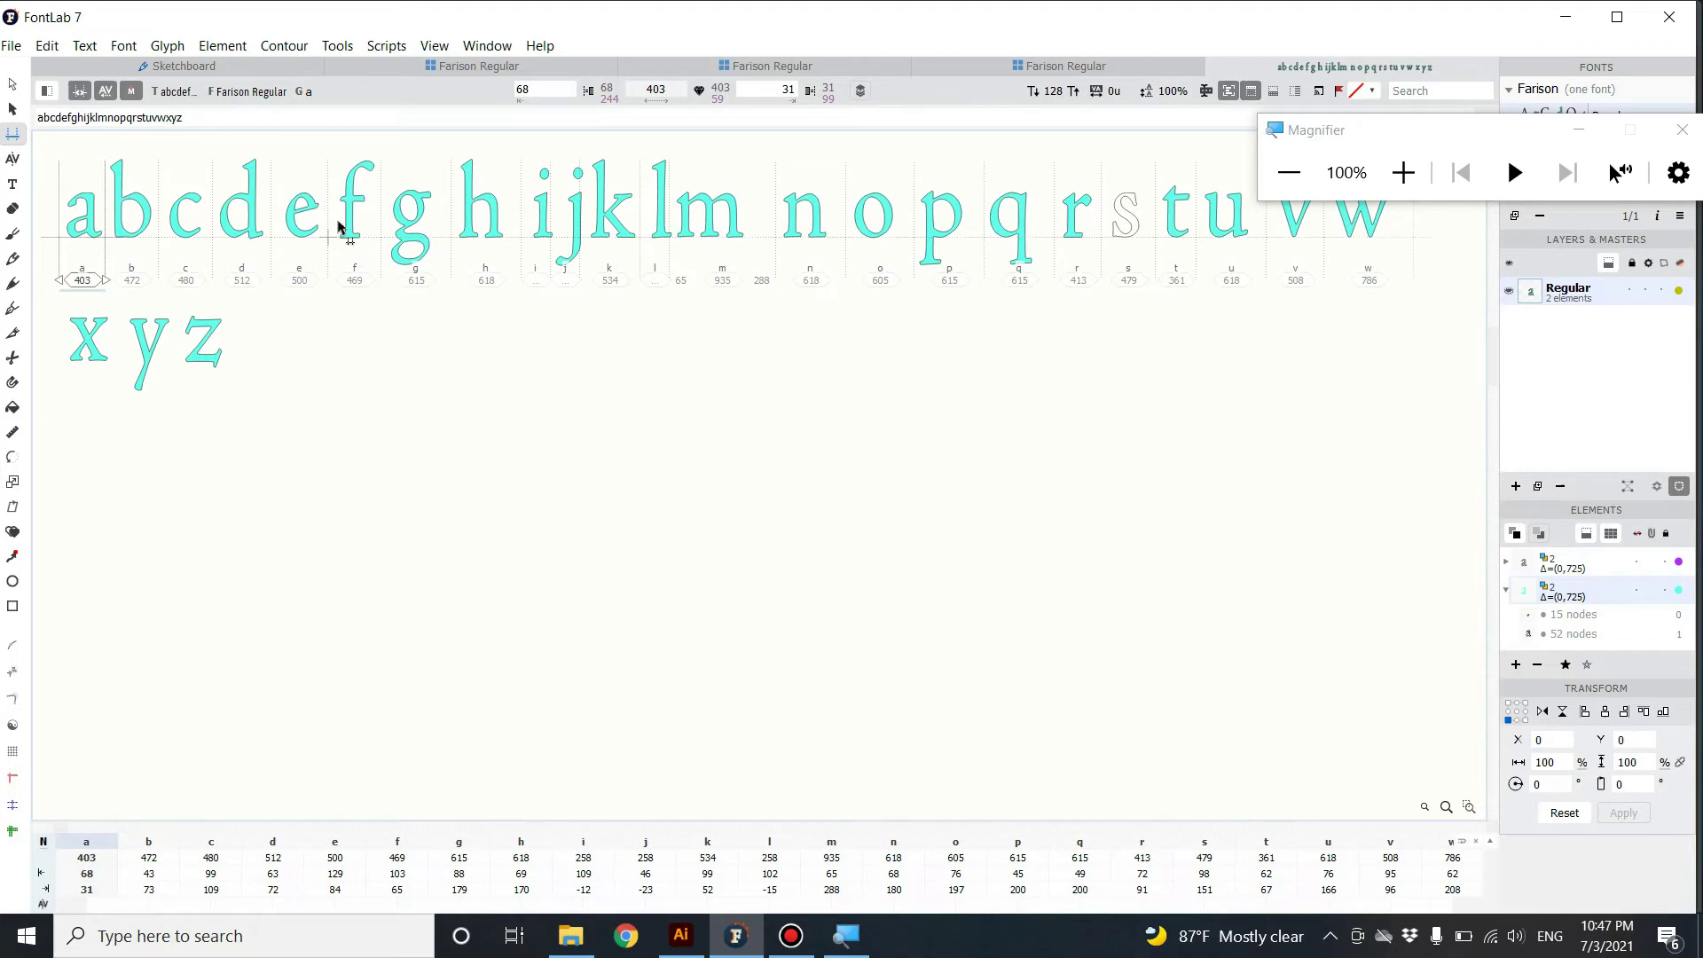
left_click_drag(453, 263, 685, 257)
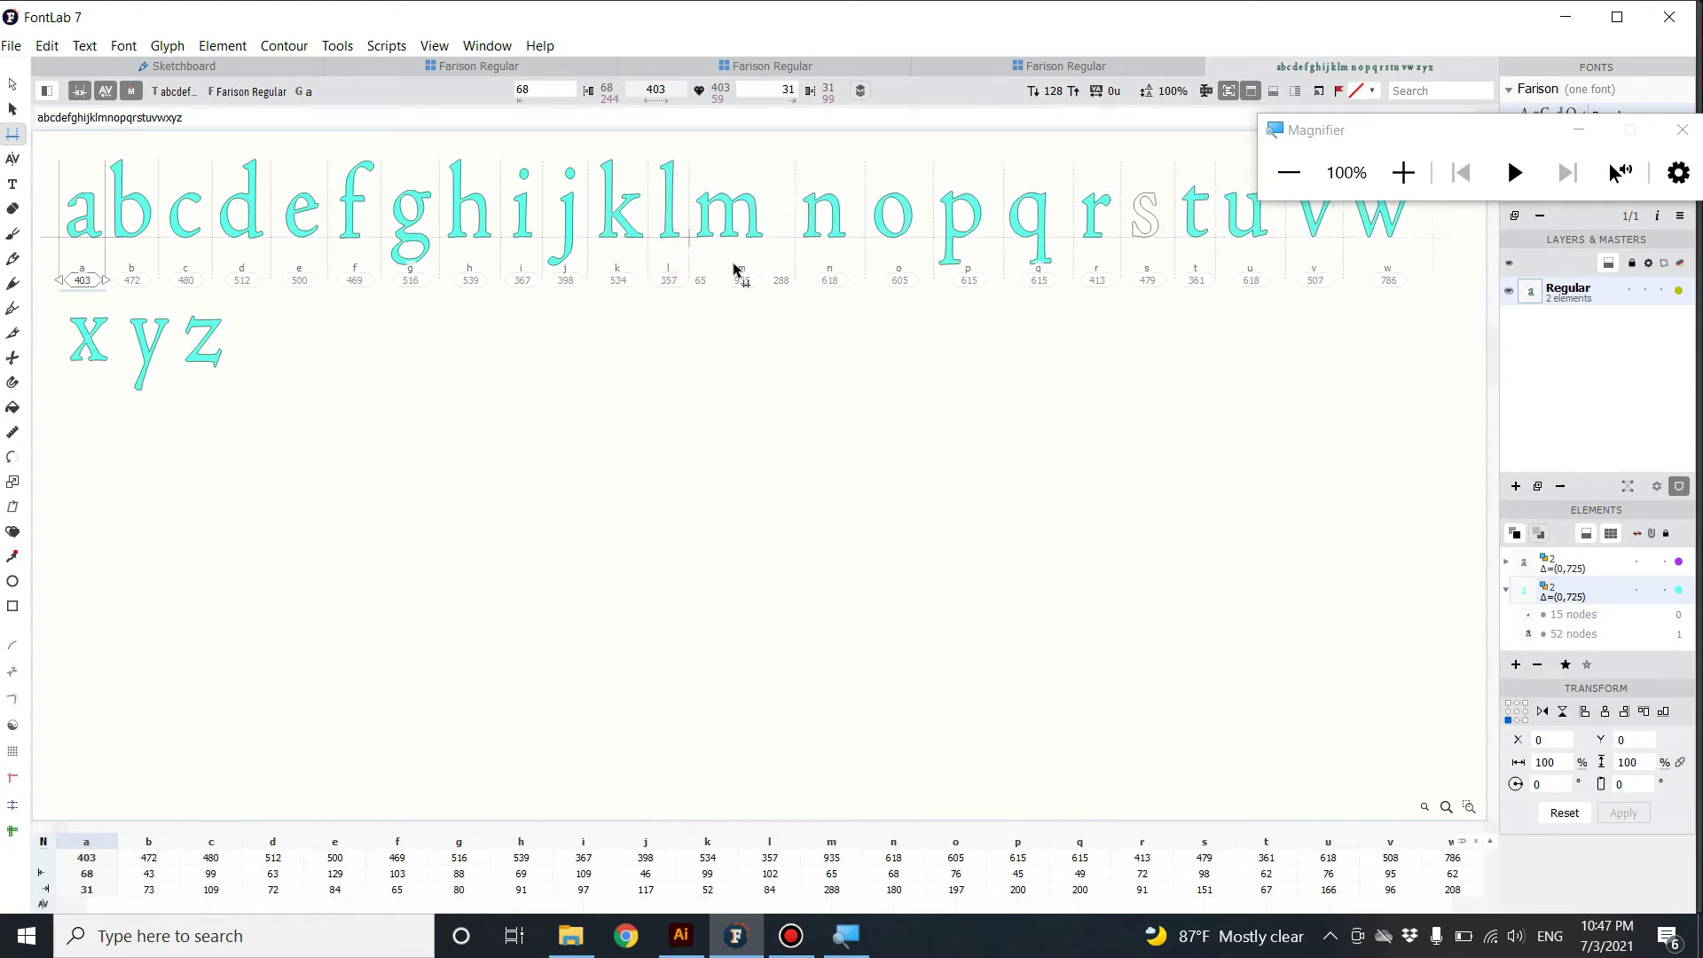
- Set right sidebearings m 72, n 54, o 76, p 70, q 61, r 61, s 47, u 70, w 93, with x and y 477 wide
left_click_drag(792, 263, 1077, 262)
left_click_drag(1188, 263, 1183, 265)
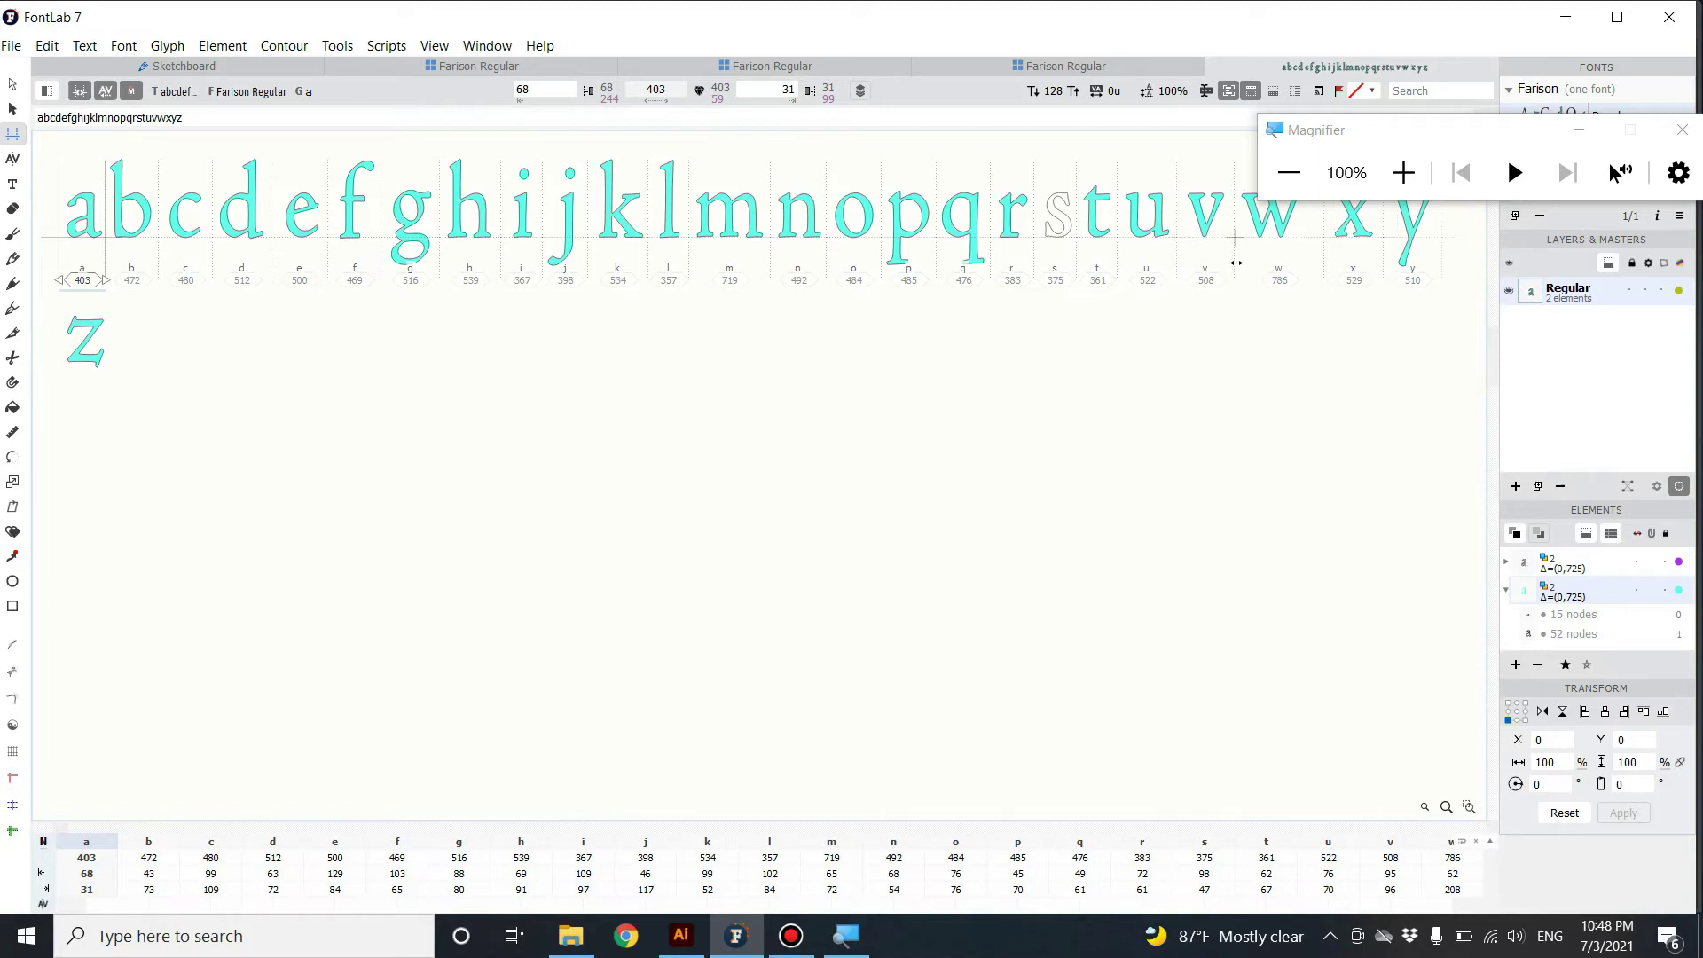
left_click_drag(1325, 266, 1311, 268)
left_click_drag(1420, 129, 1382, 29)
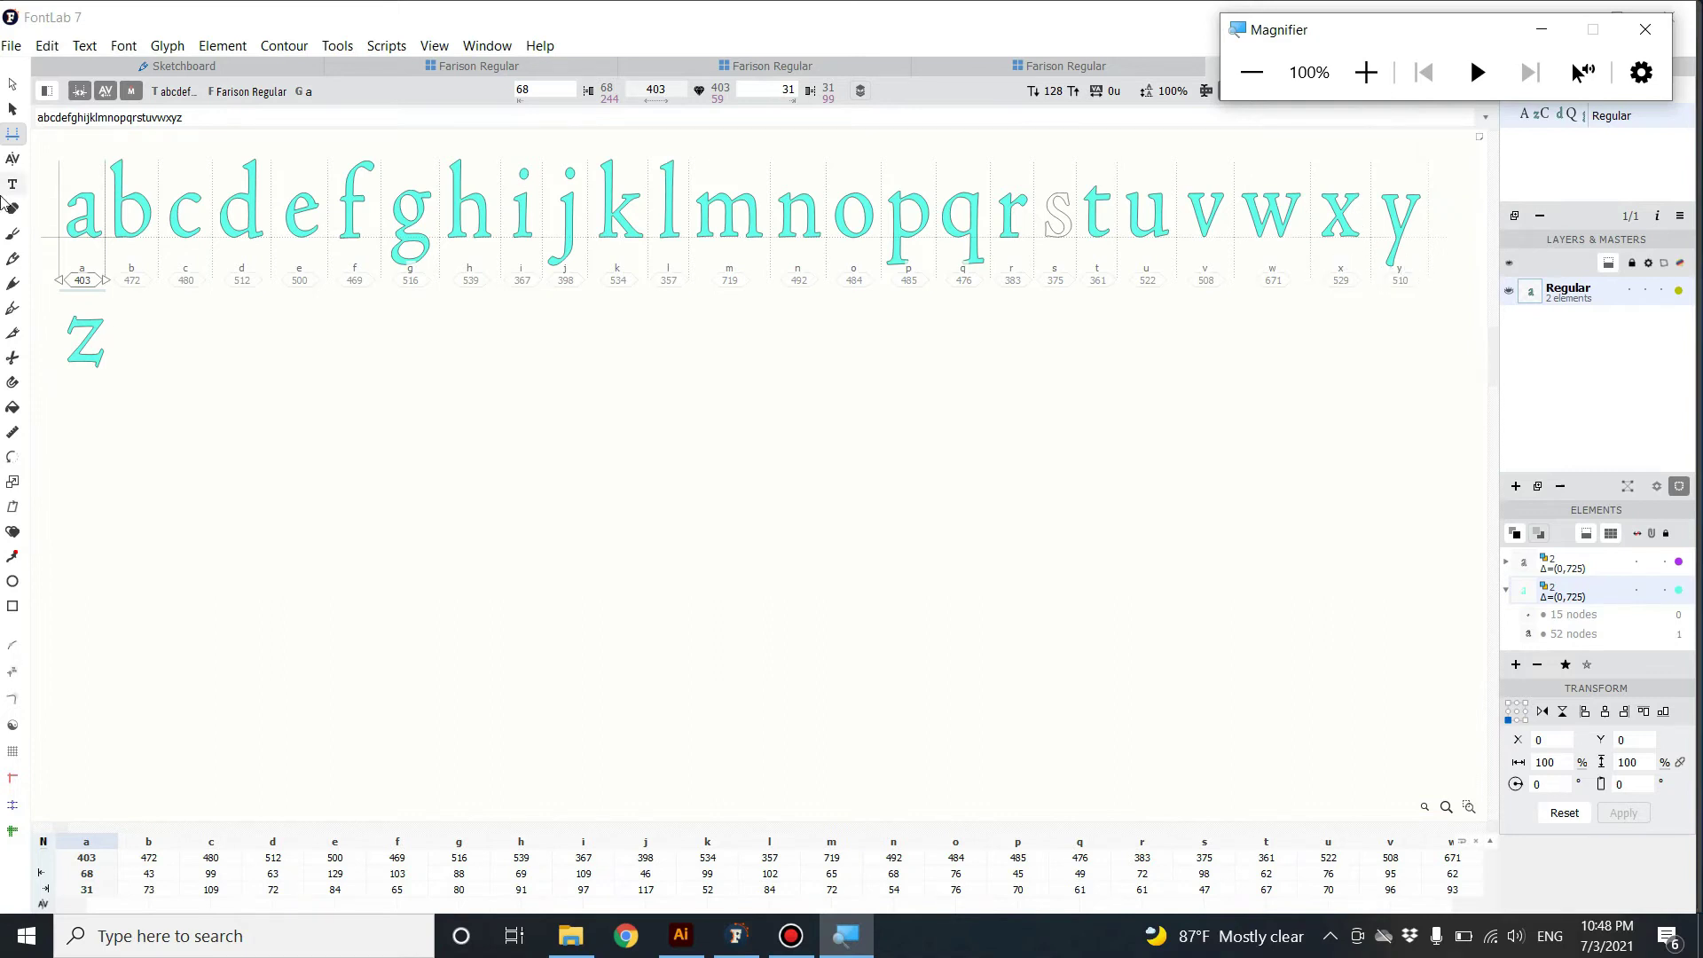
left_click(1375, 268)
left_click_drag(1372, 263, 1421, 267)
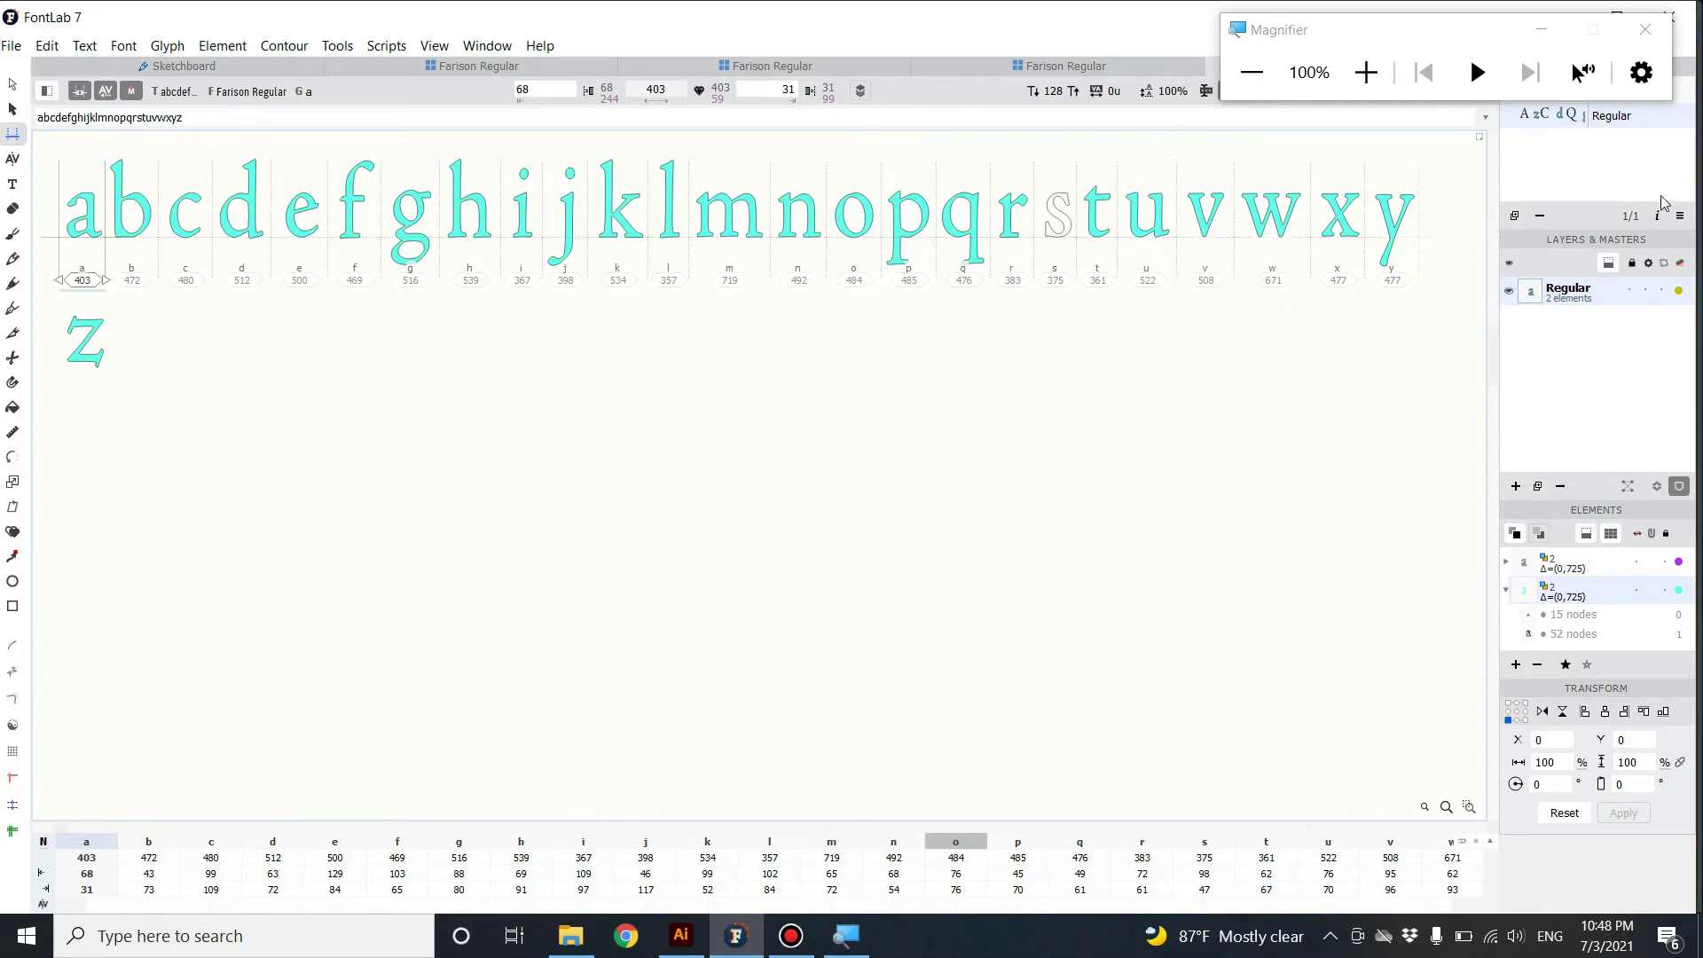
- Examine the metrics table's advance width, sidebearing and kerning rows for the lowercase glyphs
left_click(1366, 72)
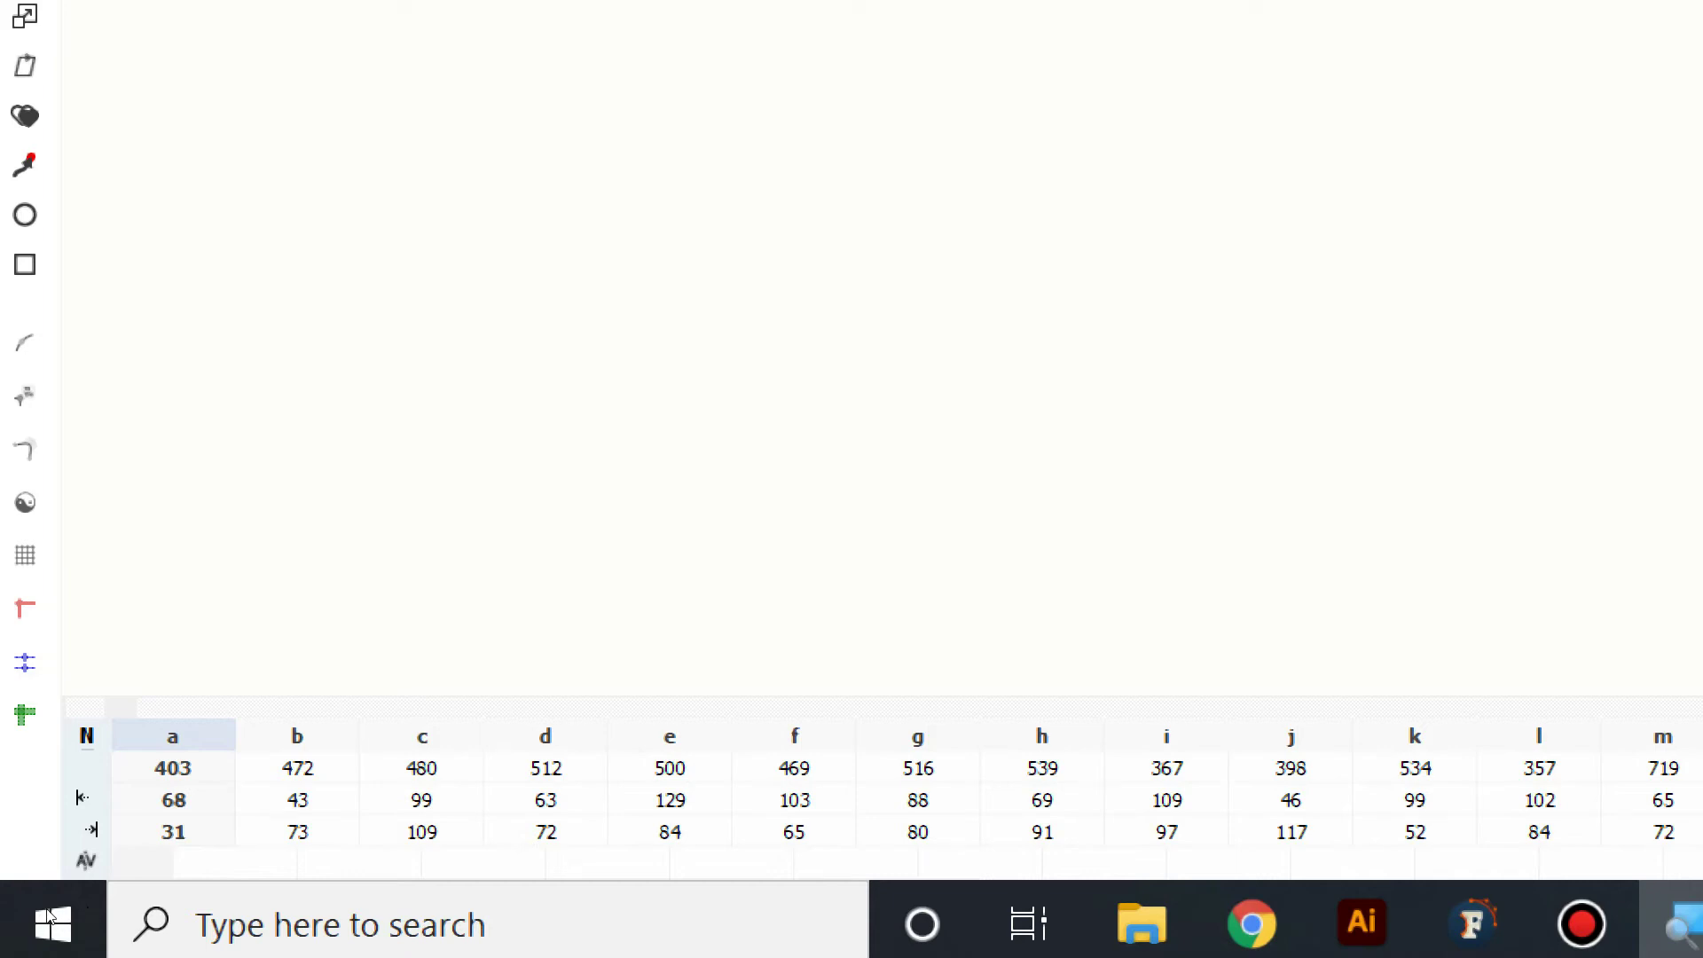
key("Tab")
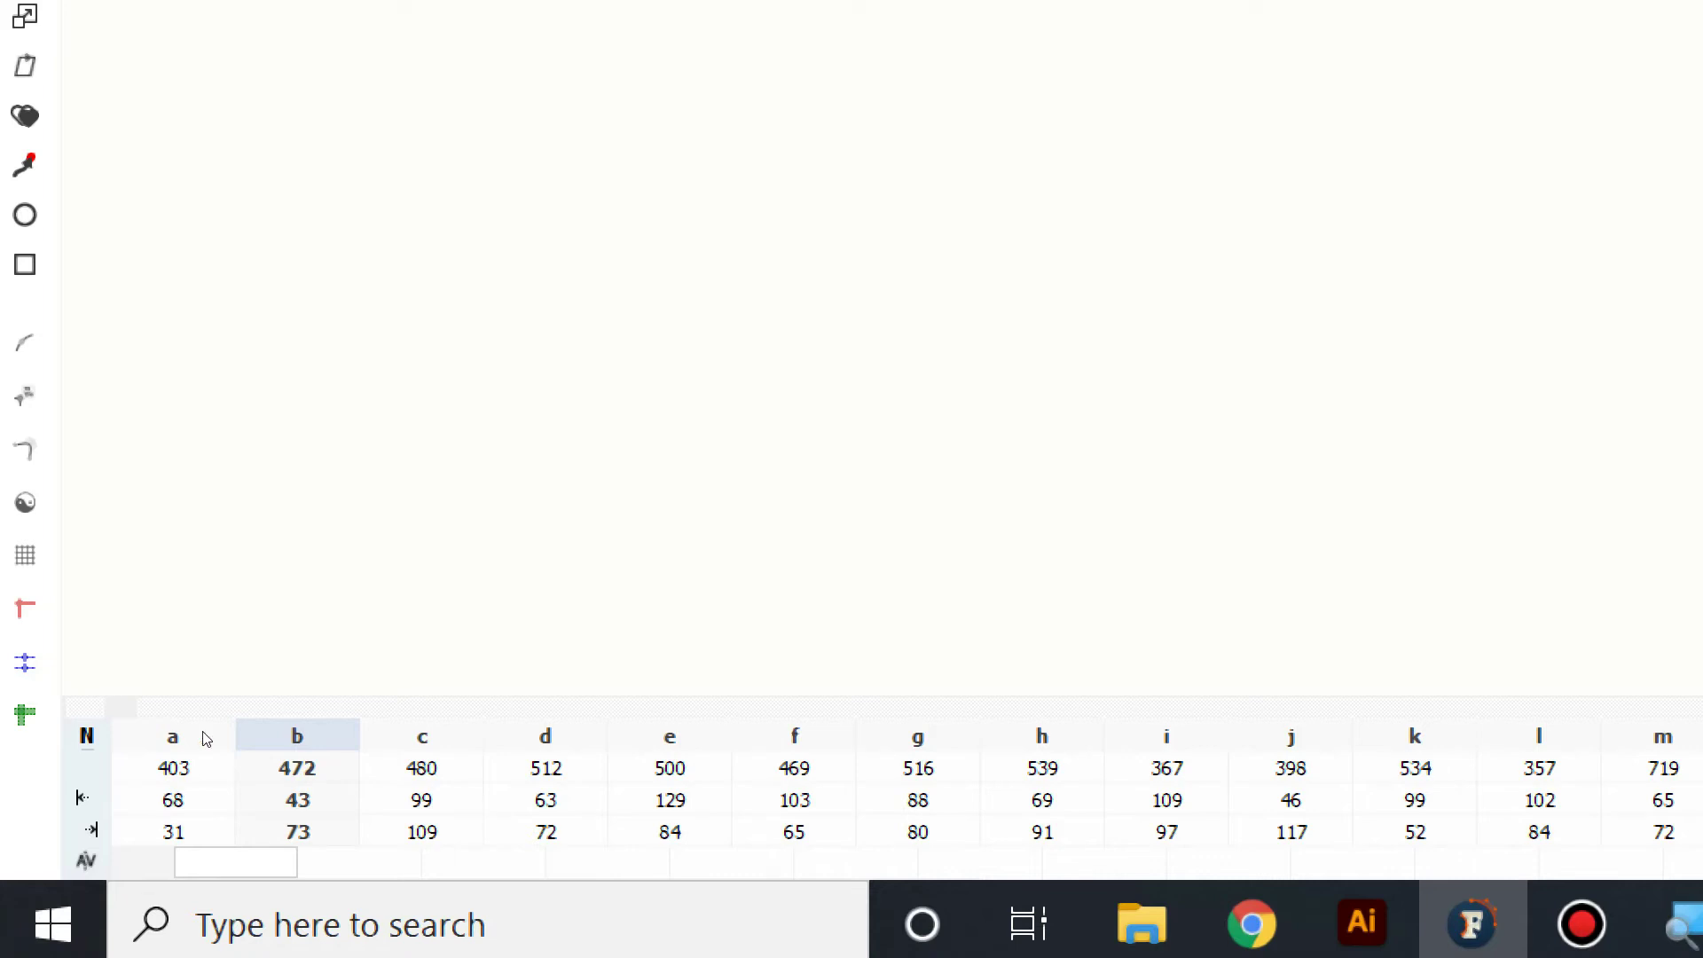
left_click(223, 709)
key("super+minus")
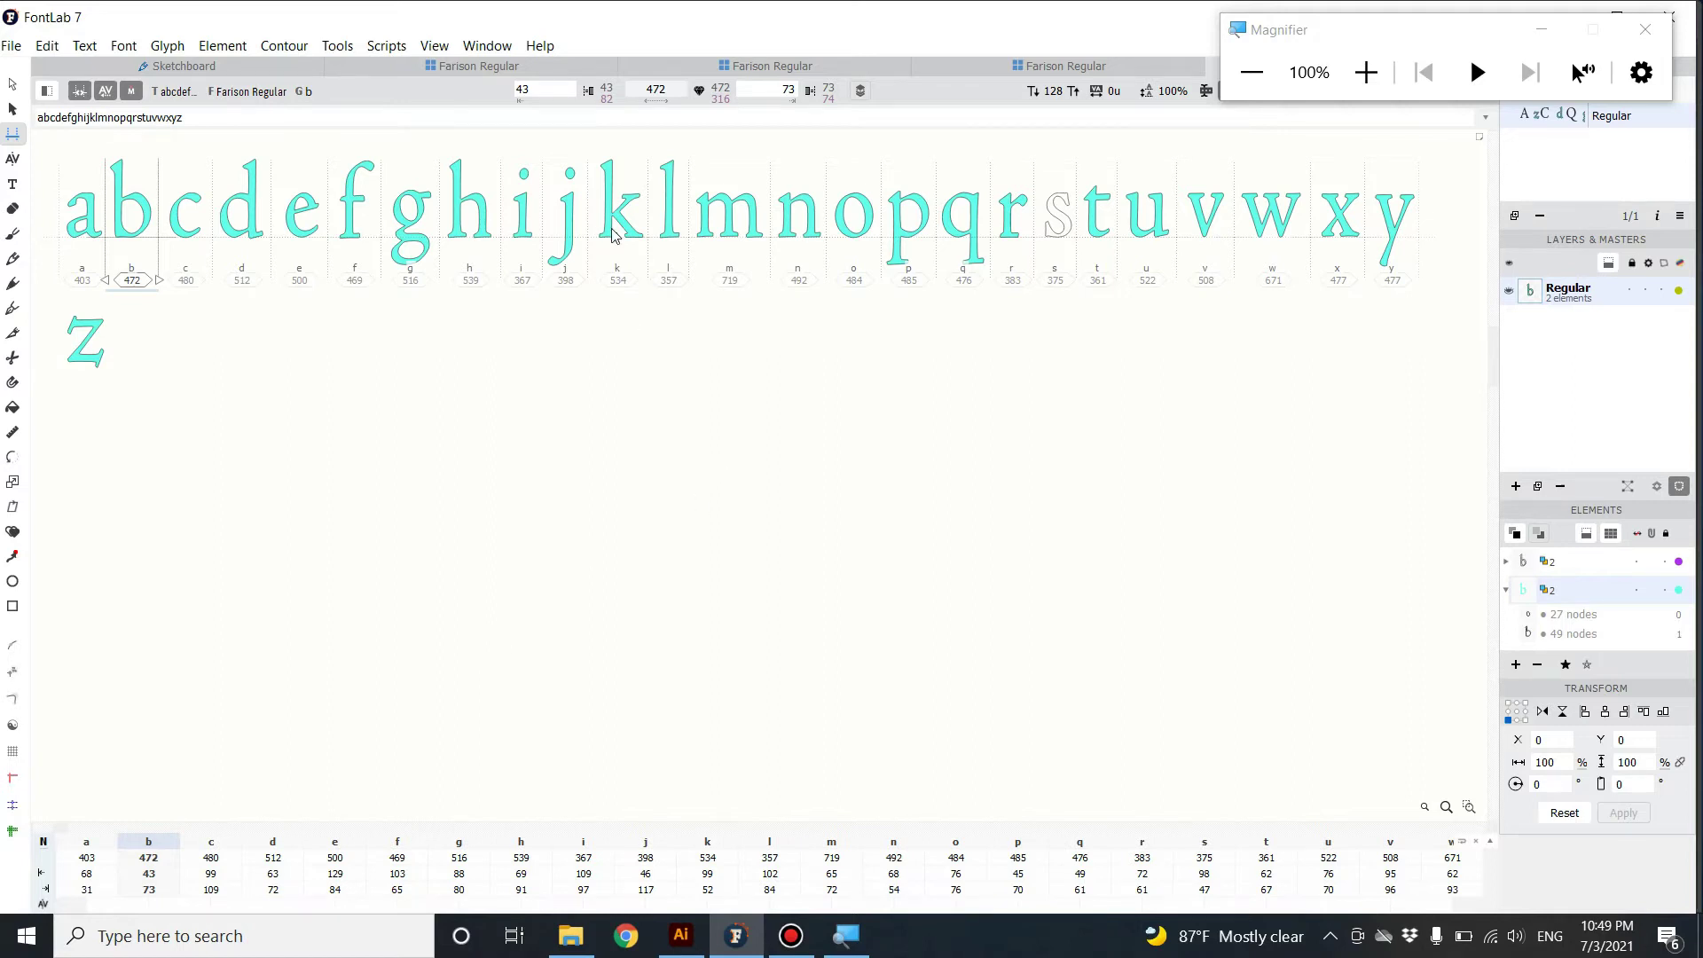
left_click_drag(1338, 19, 1429, 411)
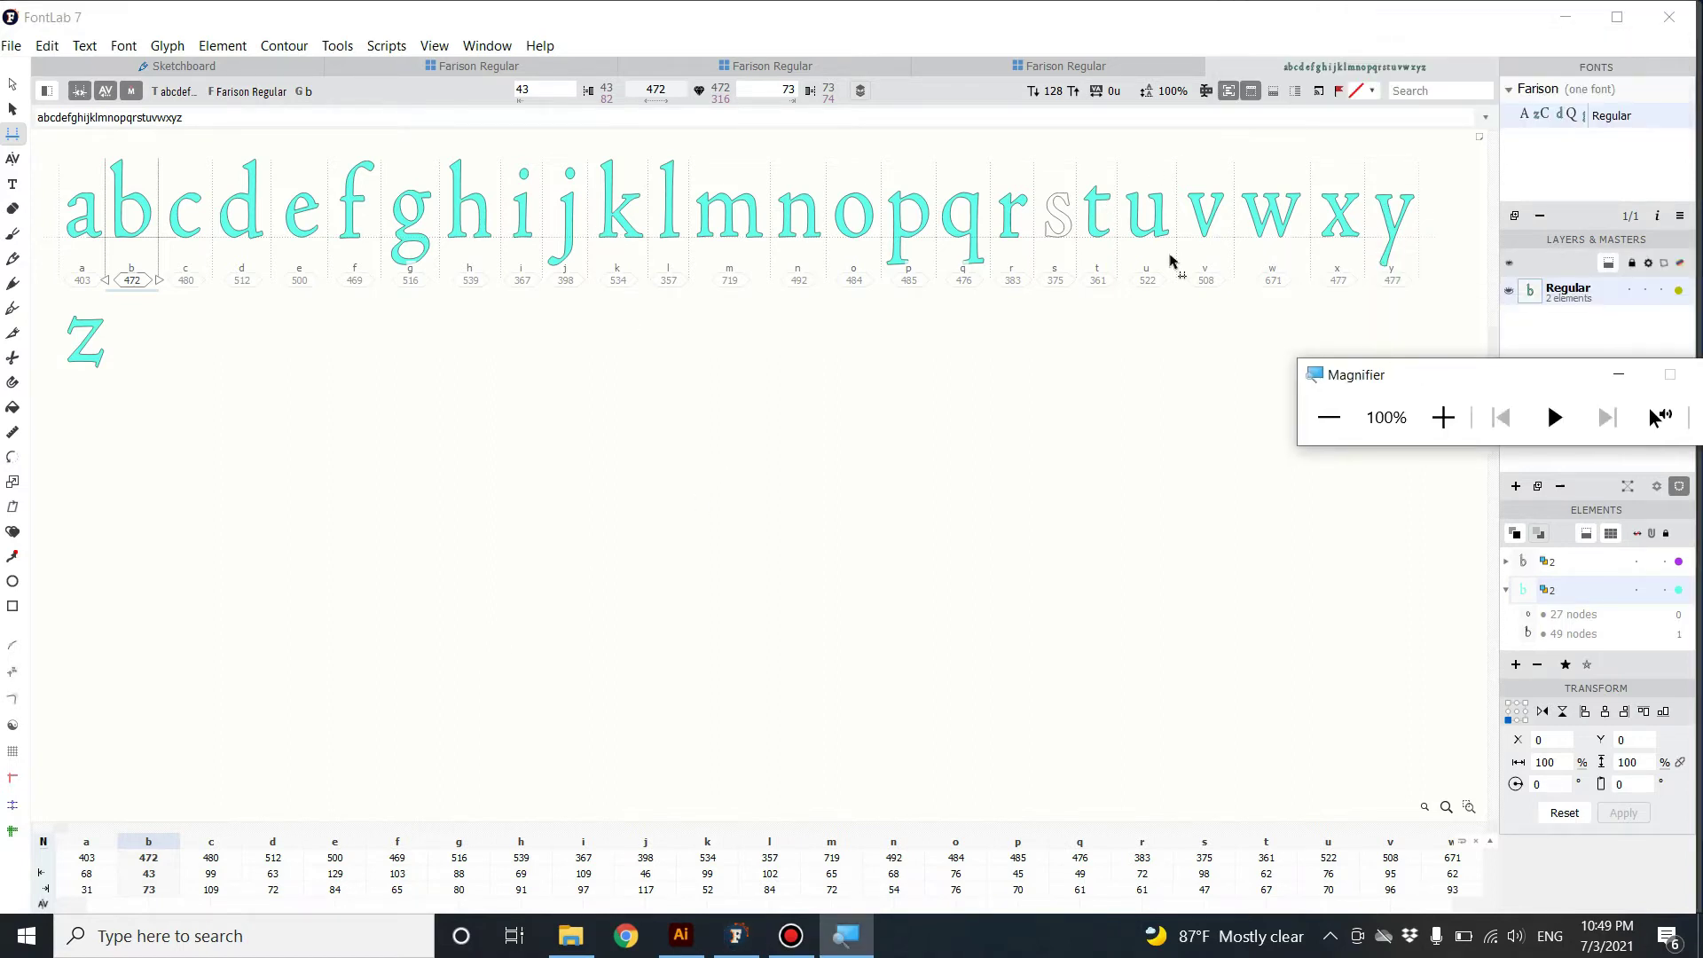
- Open the lowercase alphabet in a new kerning tab
left_click(490, 47)
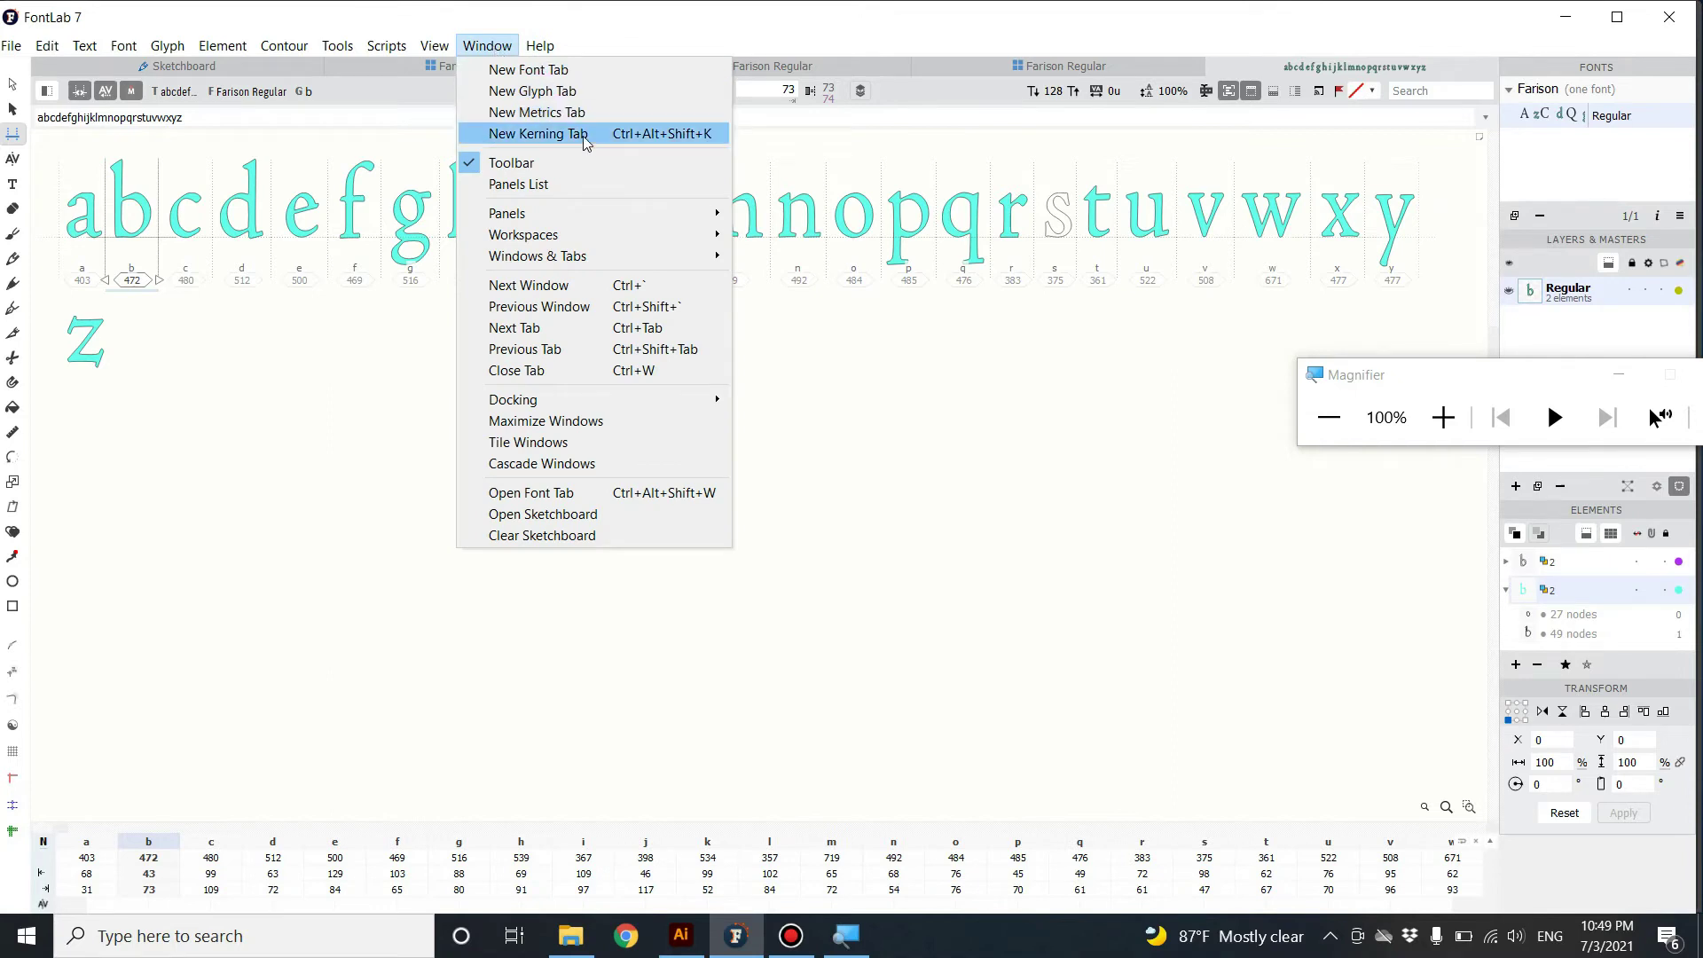
left_click(497, 46)
left_click(500, 49)
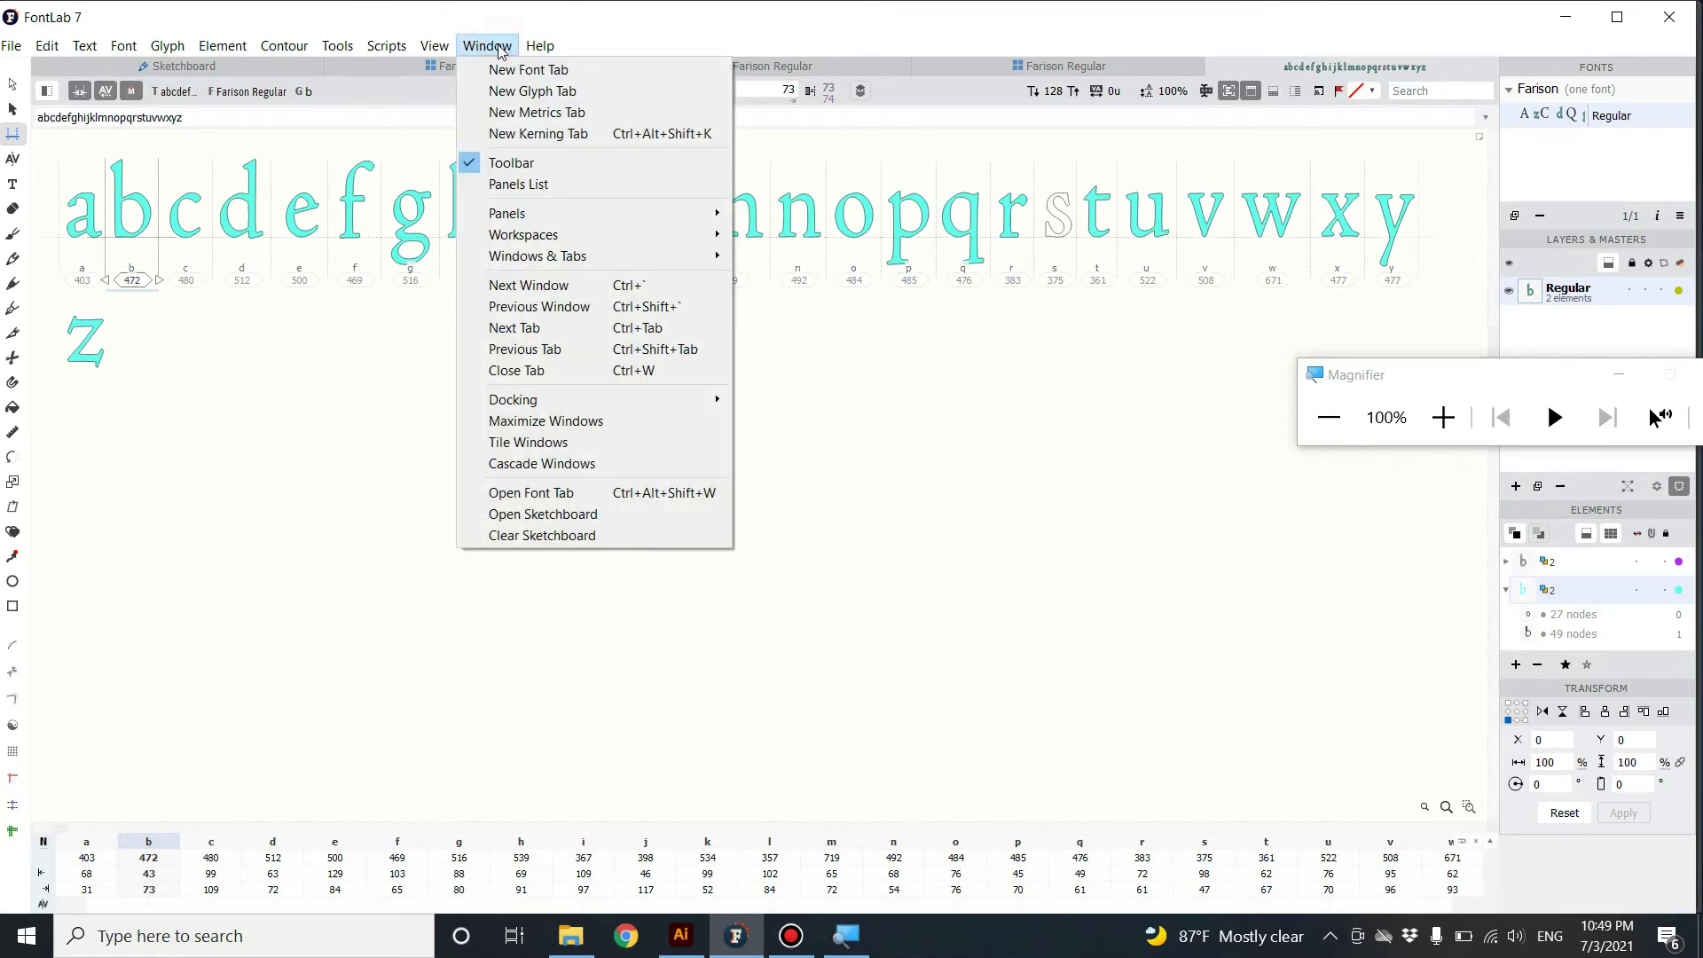
key("super+plus")
key("super+plus")
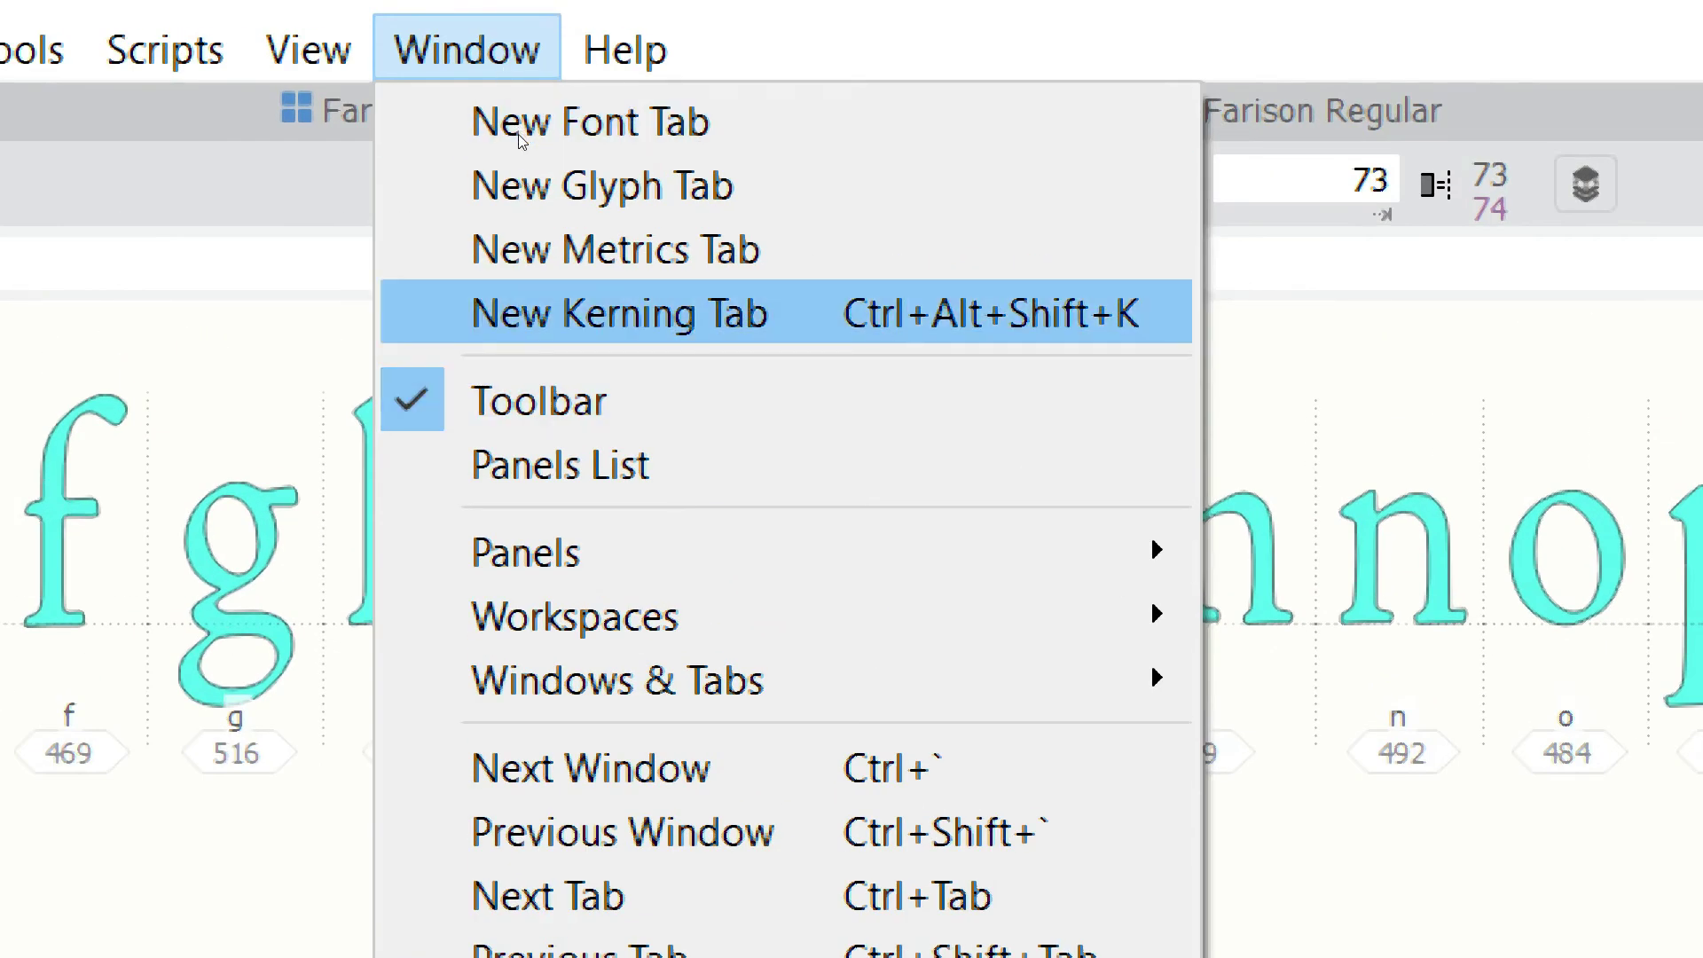
key("Escape")
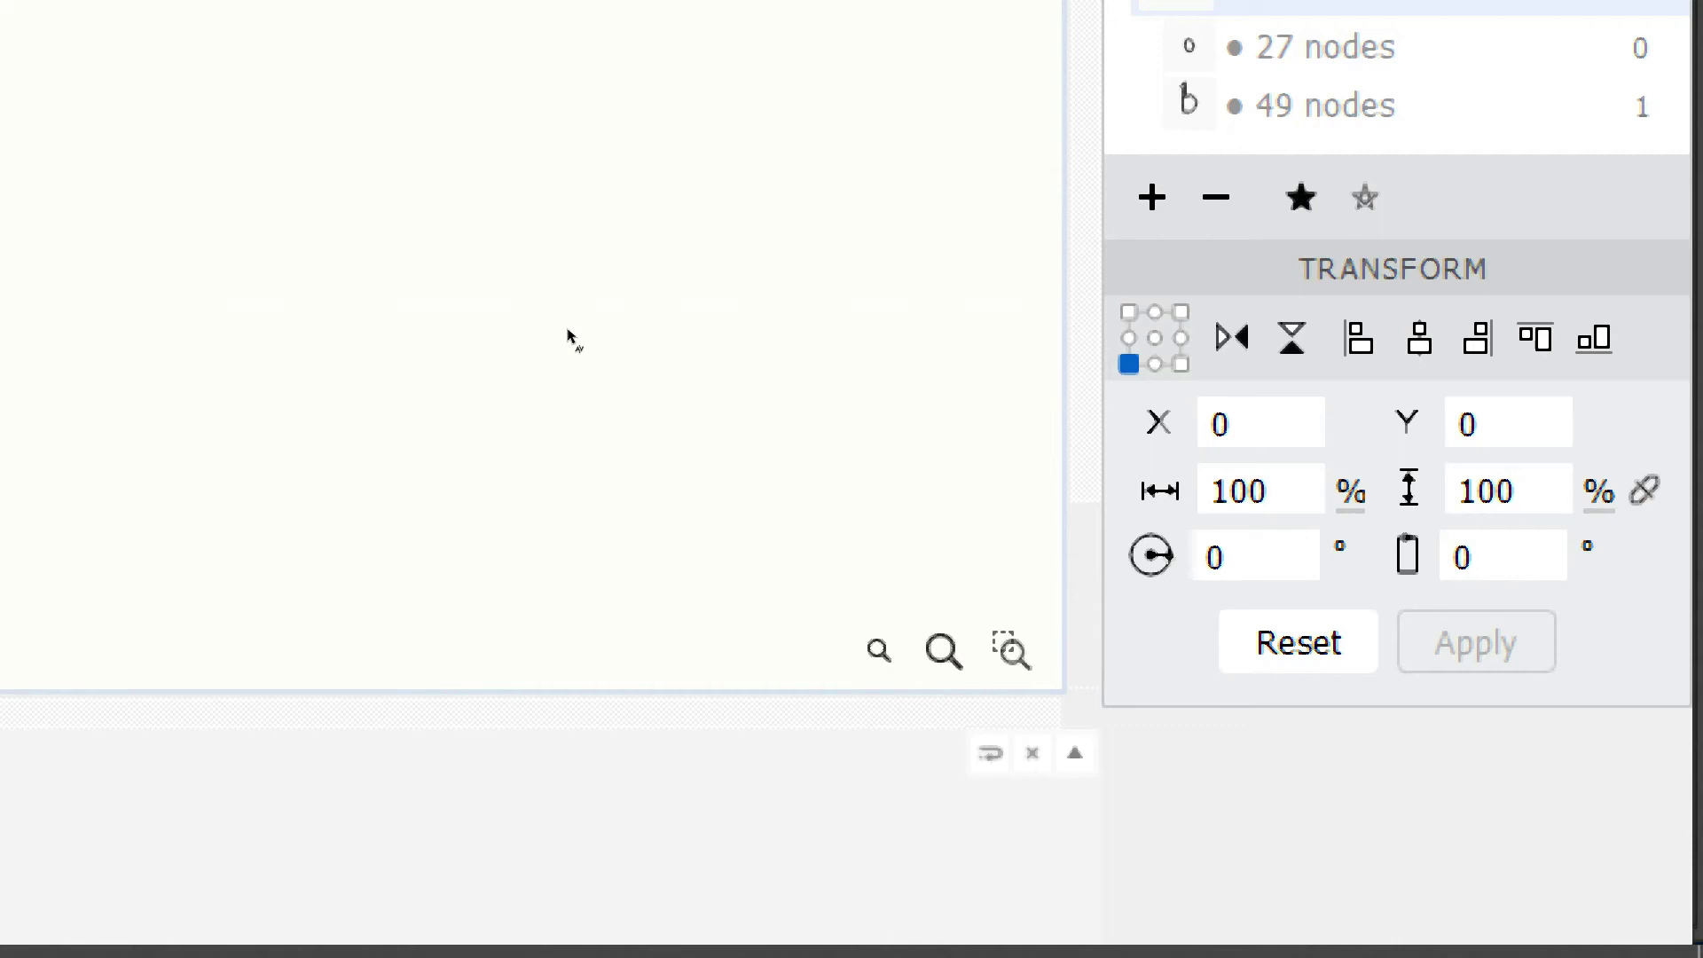
key("super+minus")
key("super+minus")
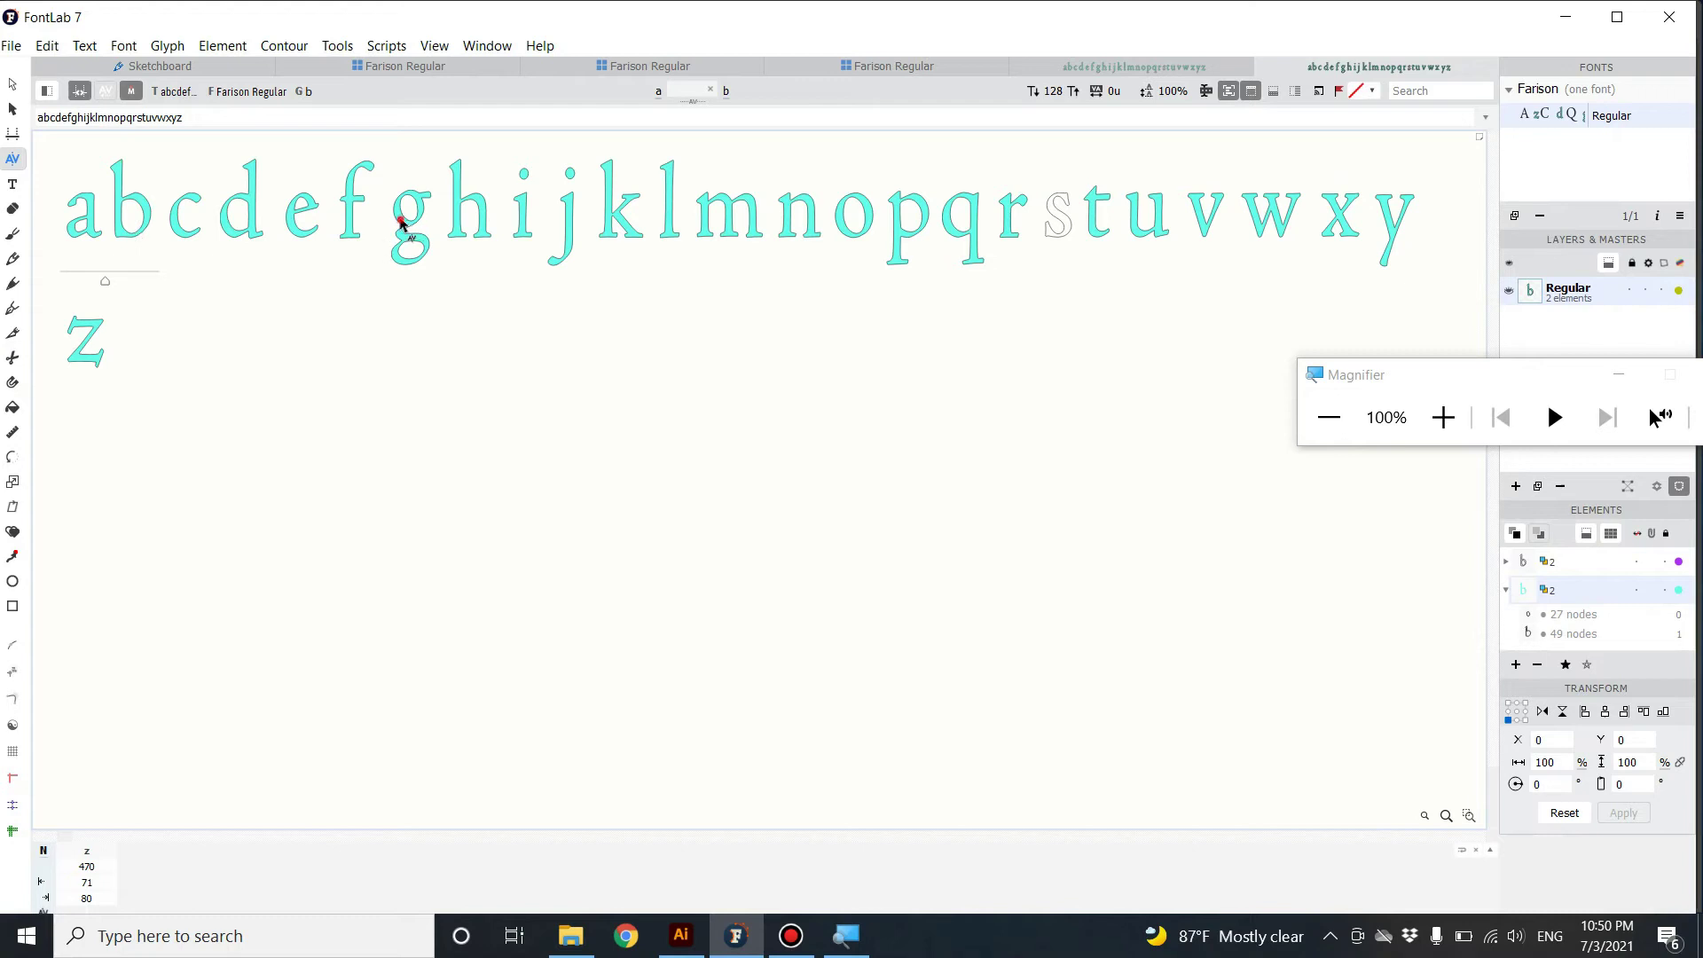
- Set the kerning between a and b to -50 in the kerning row of the metrics table
left_click(399, 229)
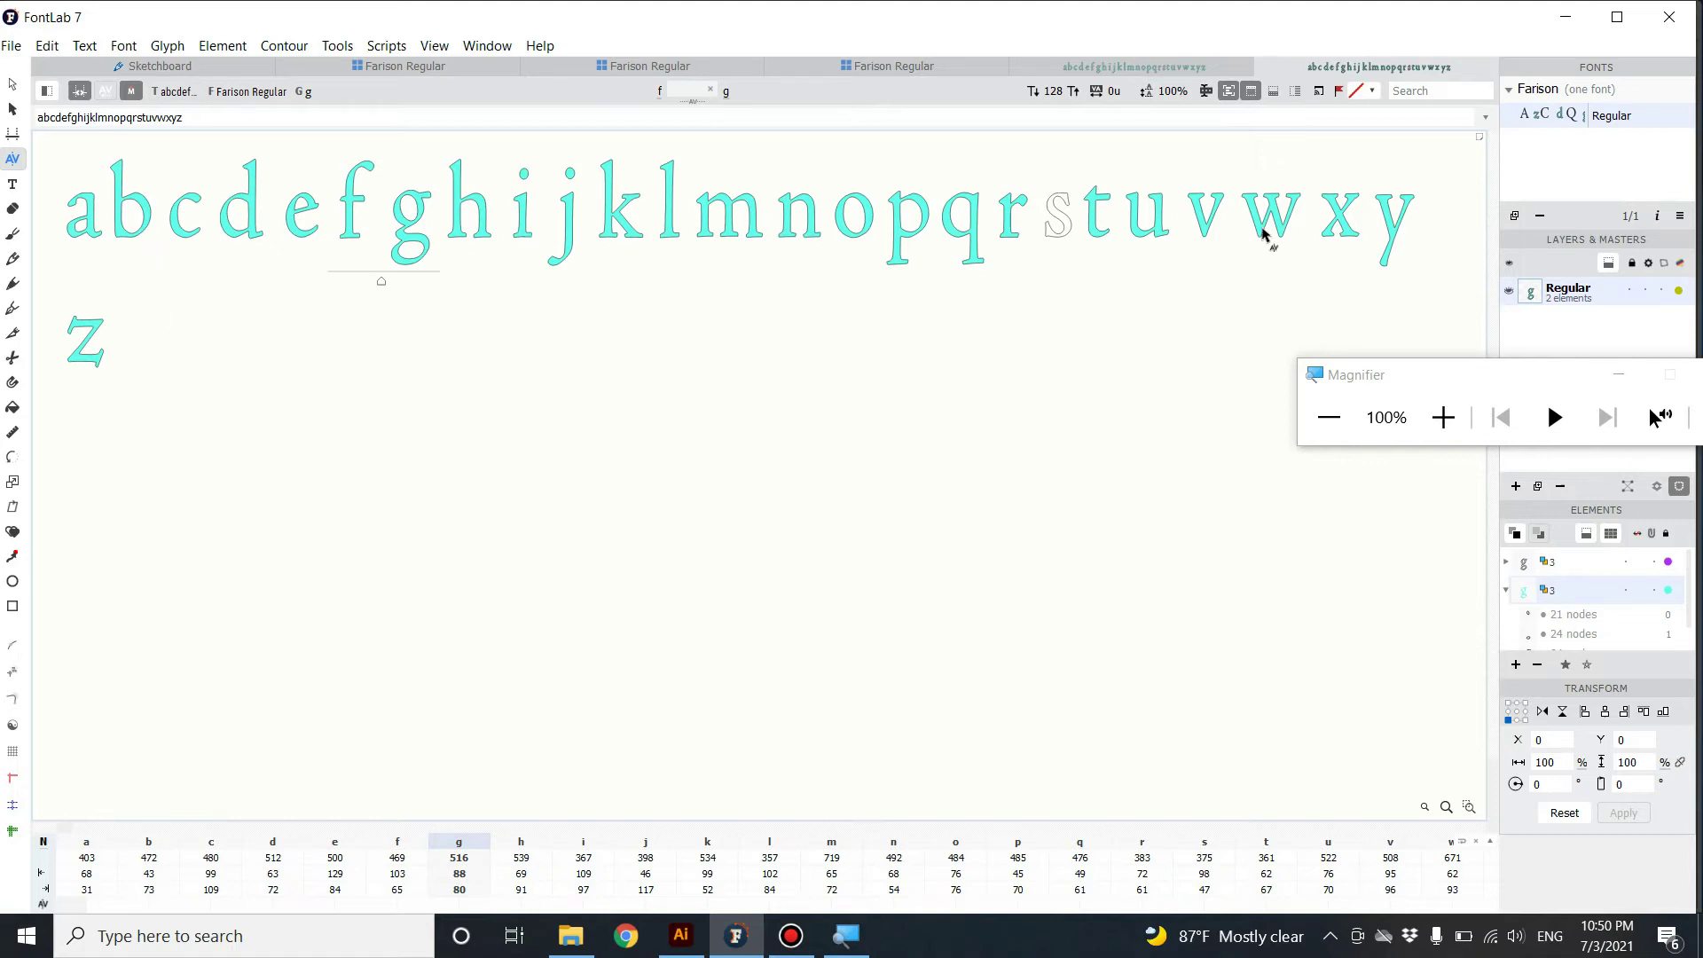
left_click(89, 906)
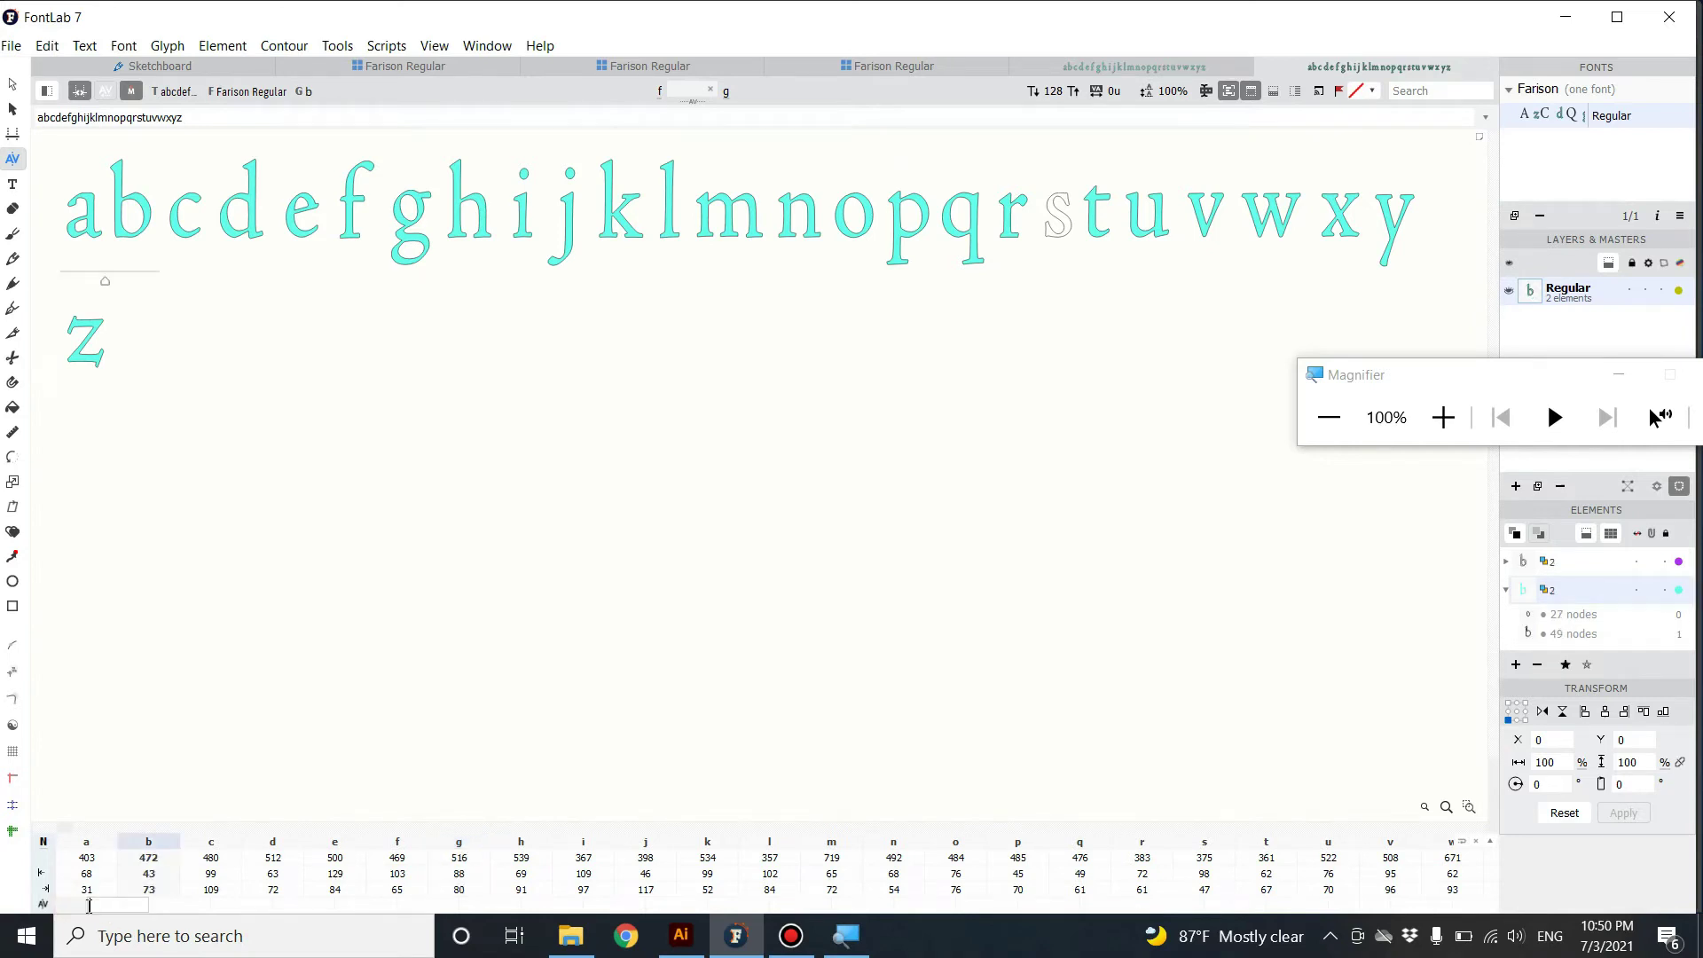
key("super+plus")
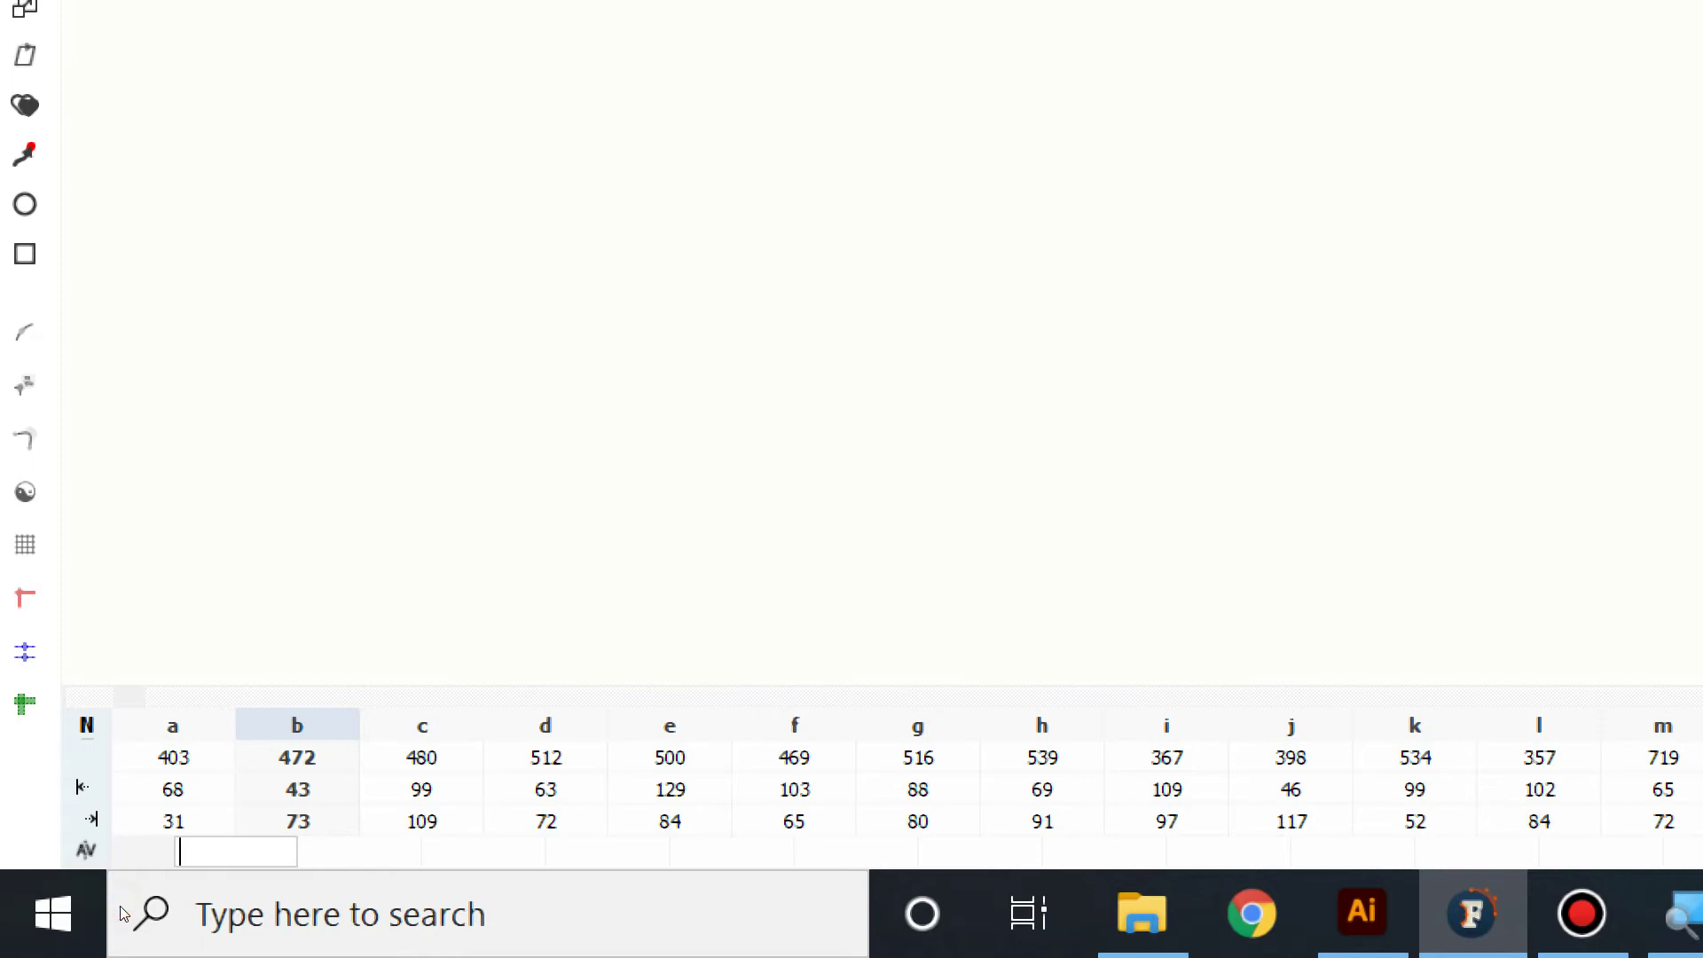
type("50")
key("Return")
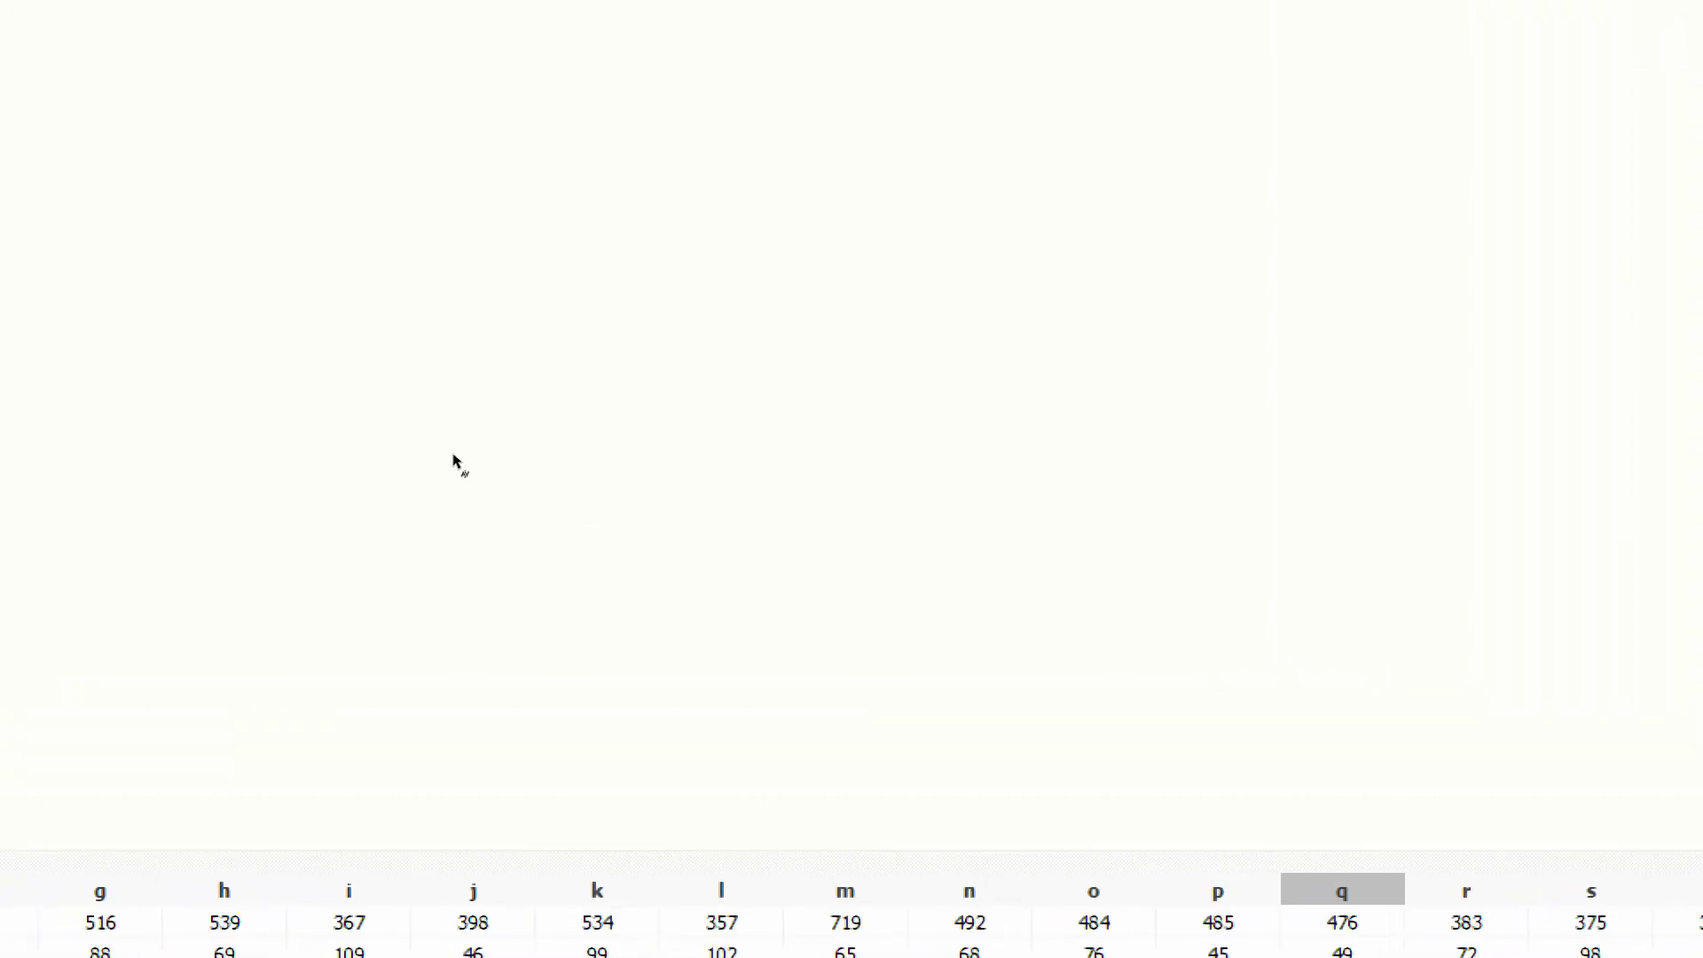
key("super")
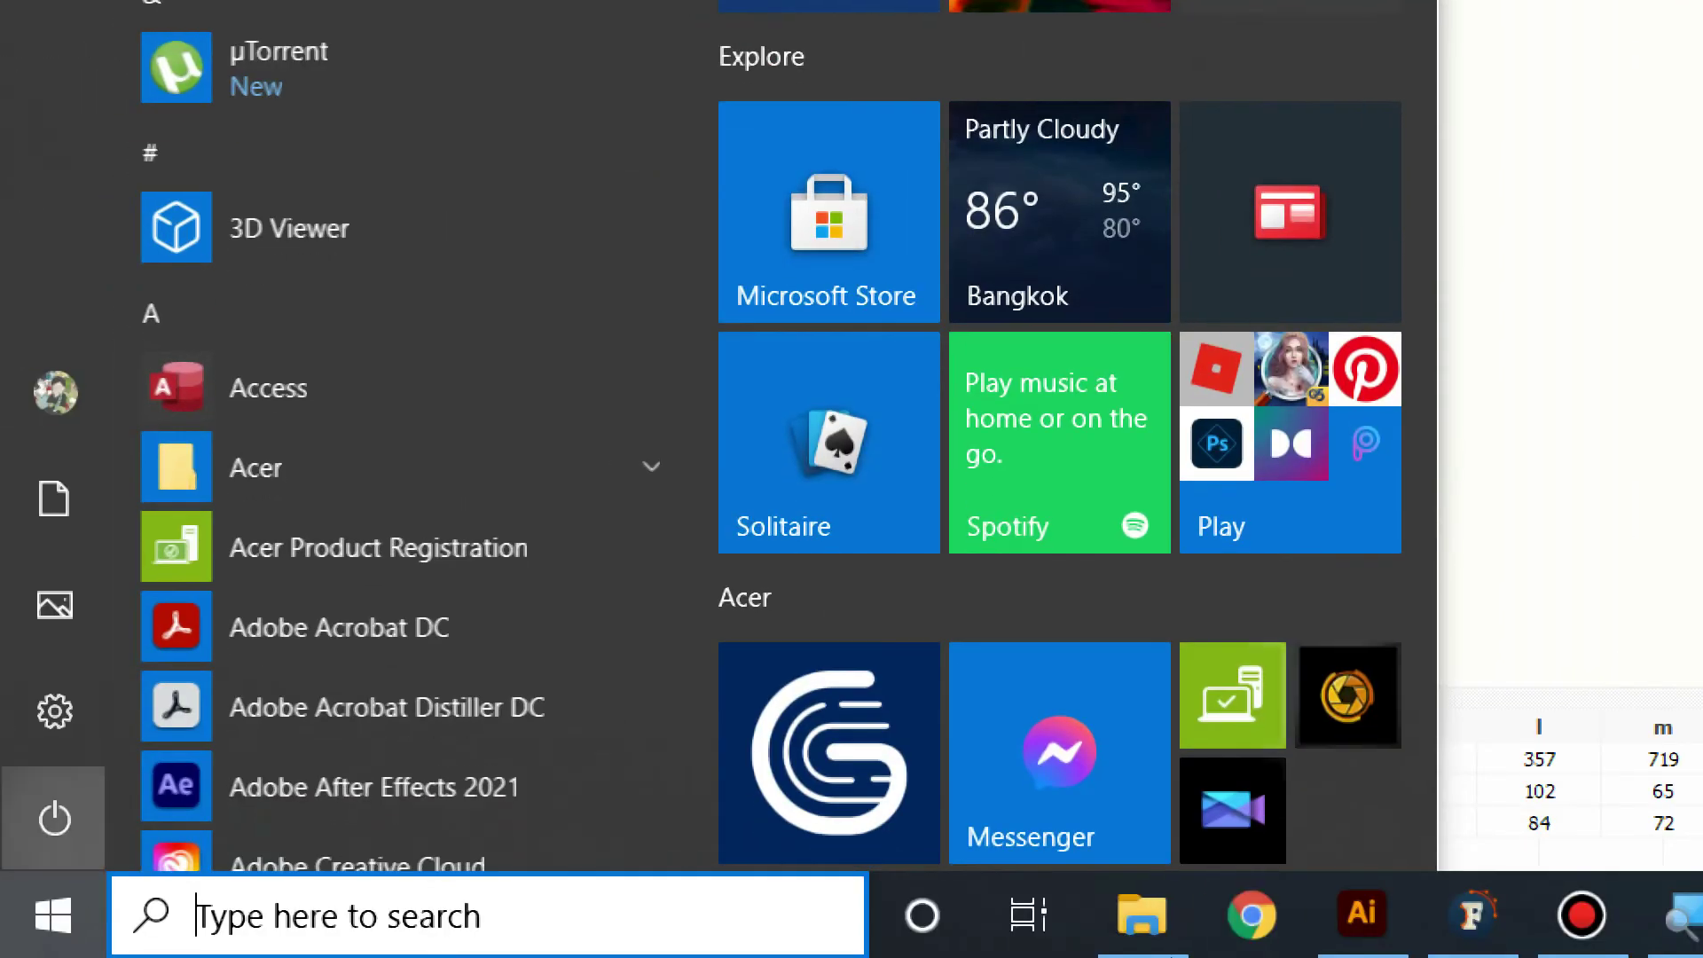
key("super")
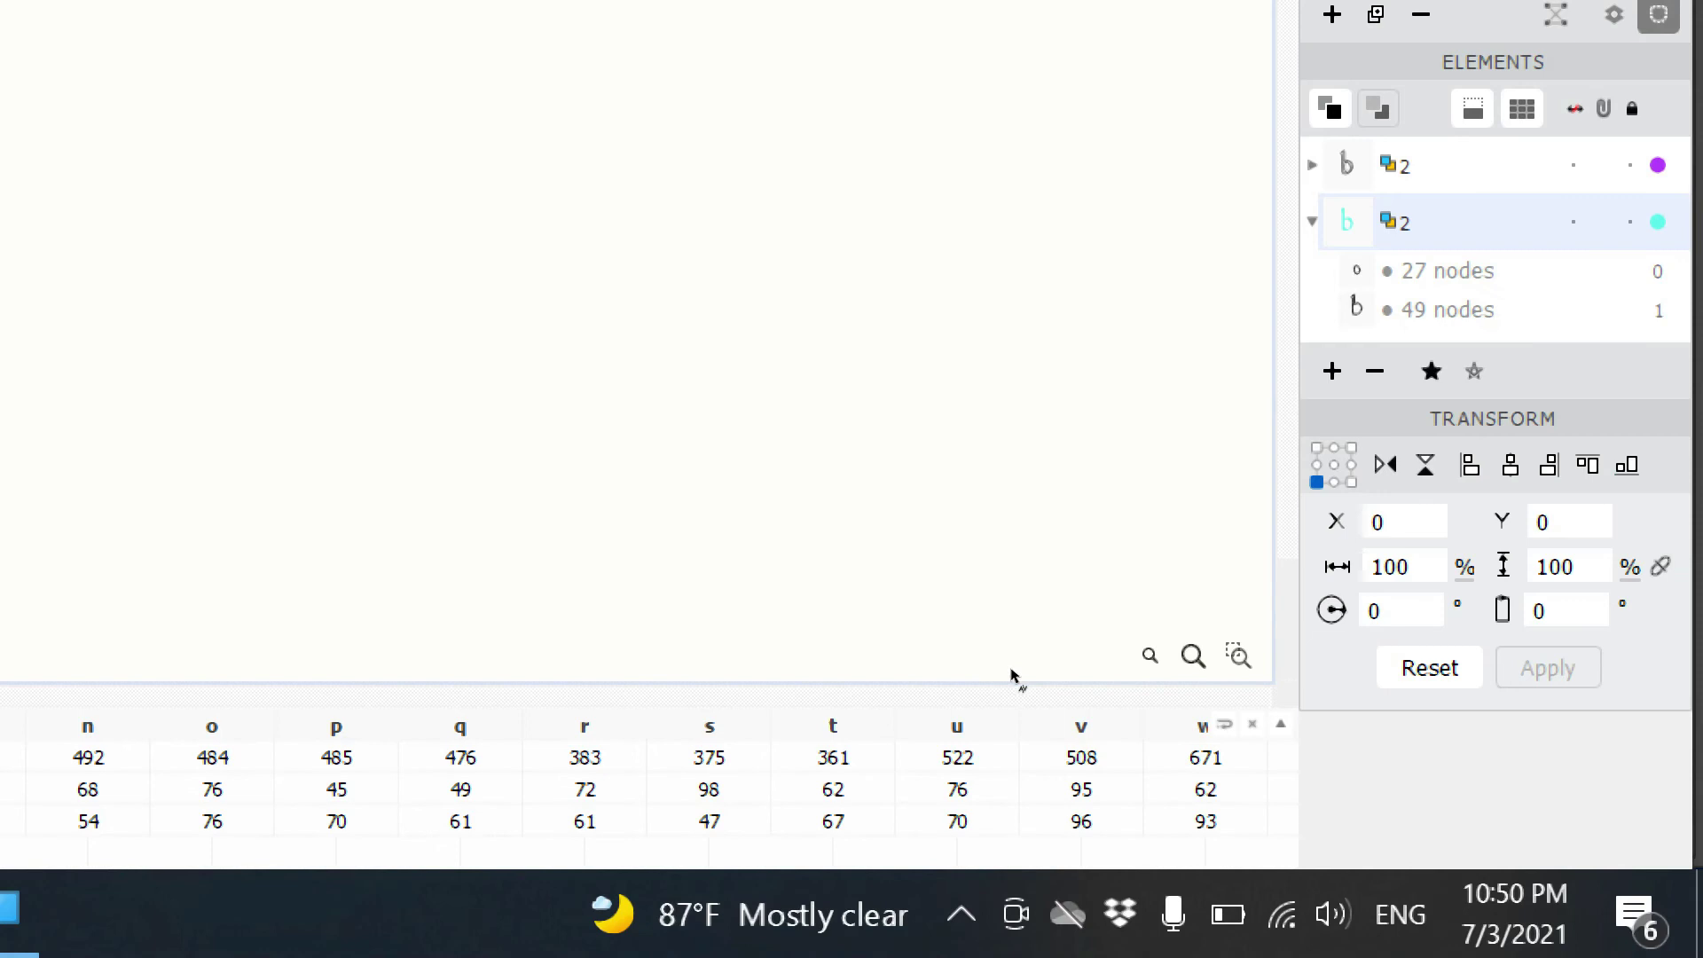
key("super+minus")
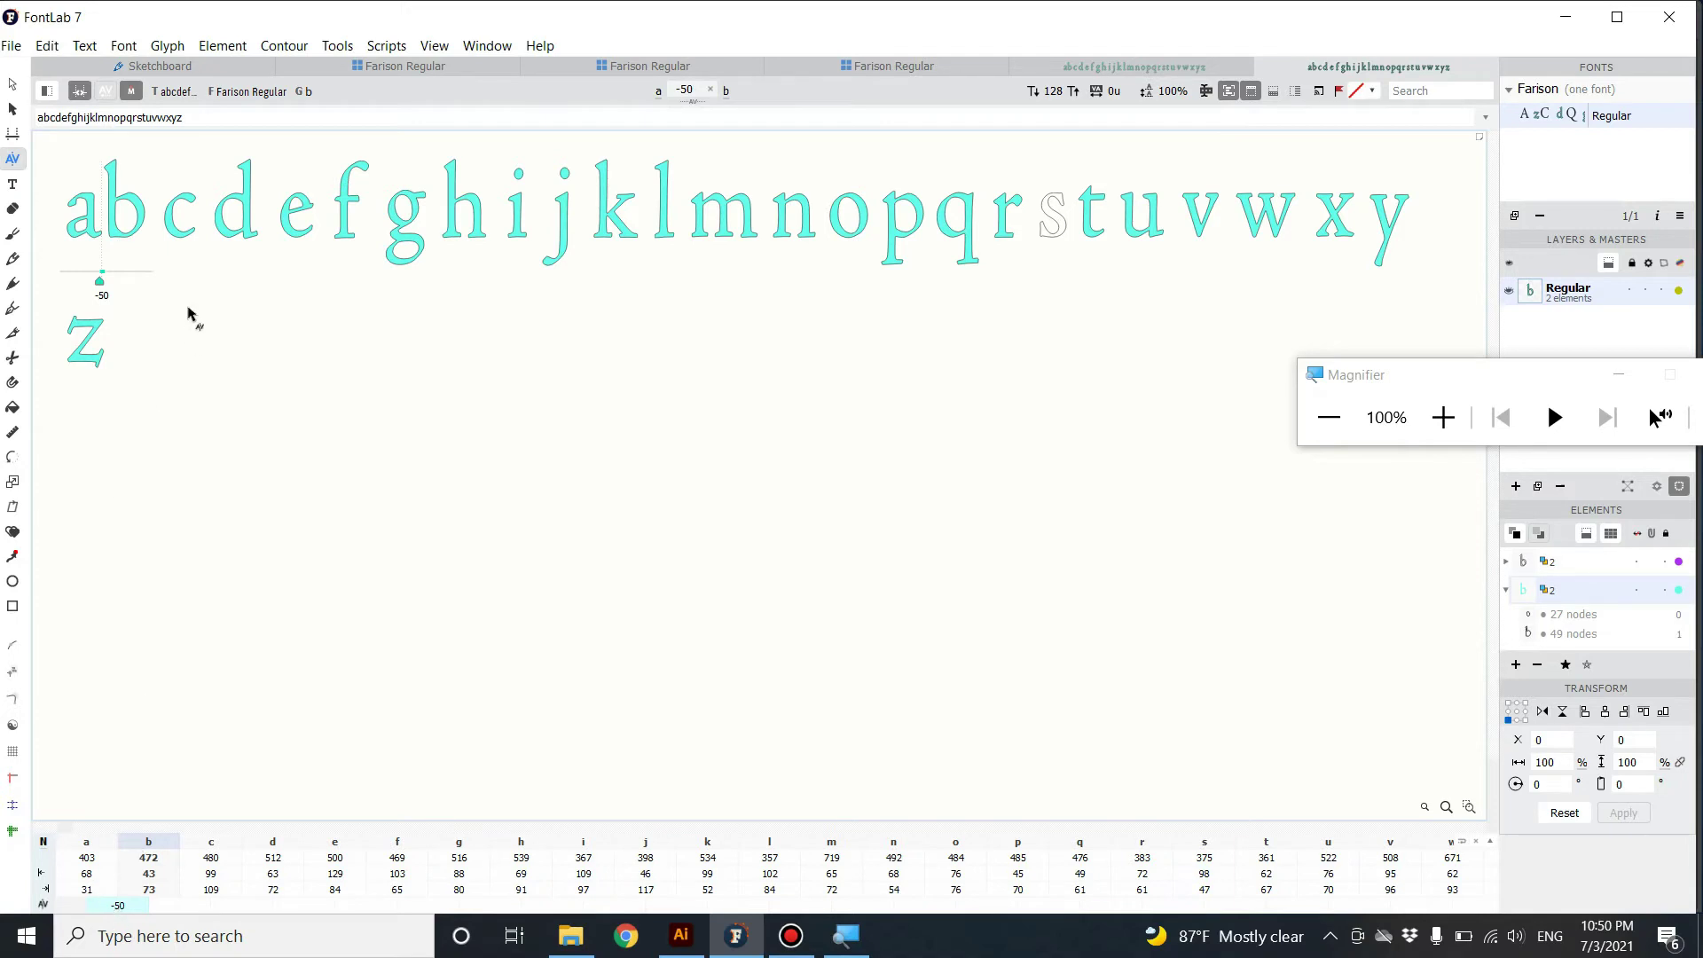
- Replace the alphabet sample text in the kerning tab with "sagd" and select the a–g pair
left_click(178, 237)
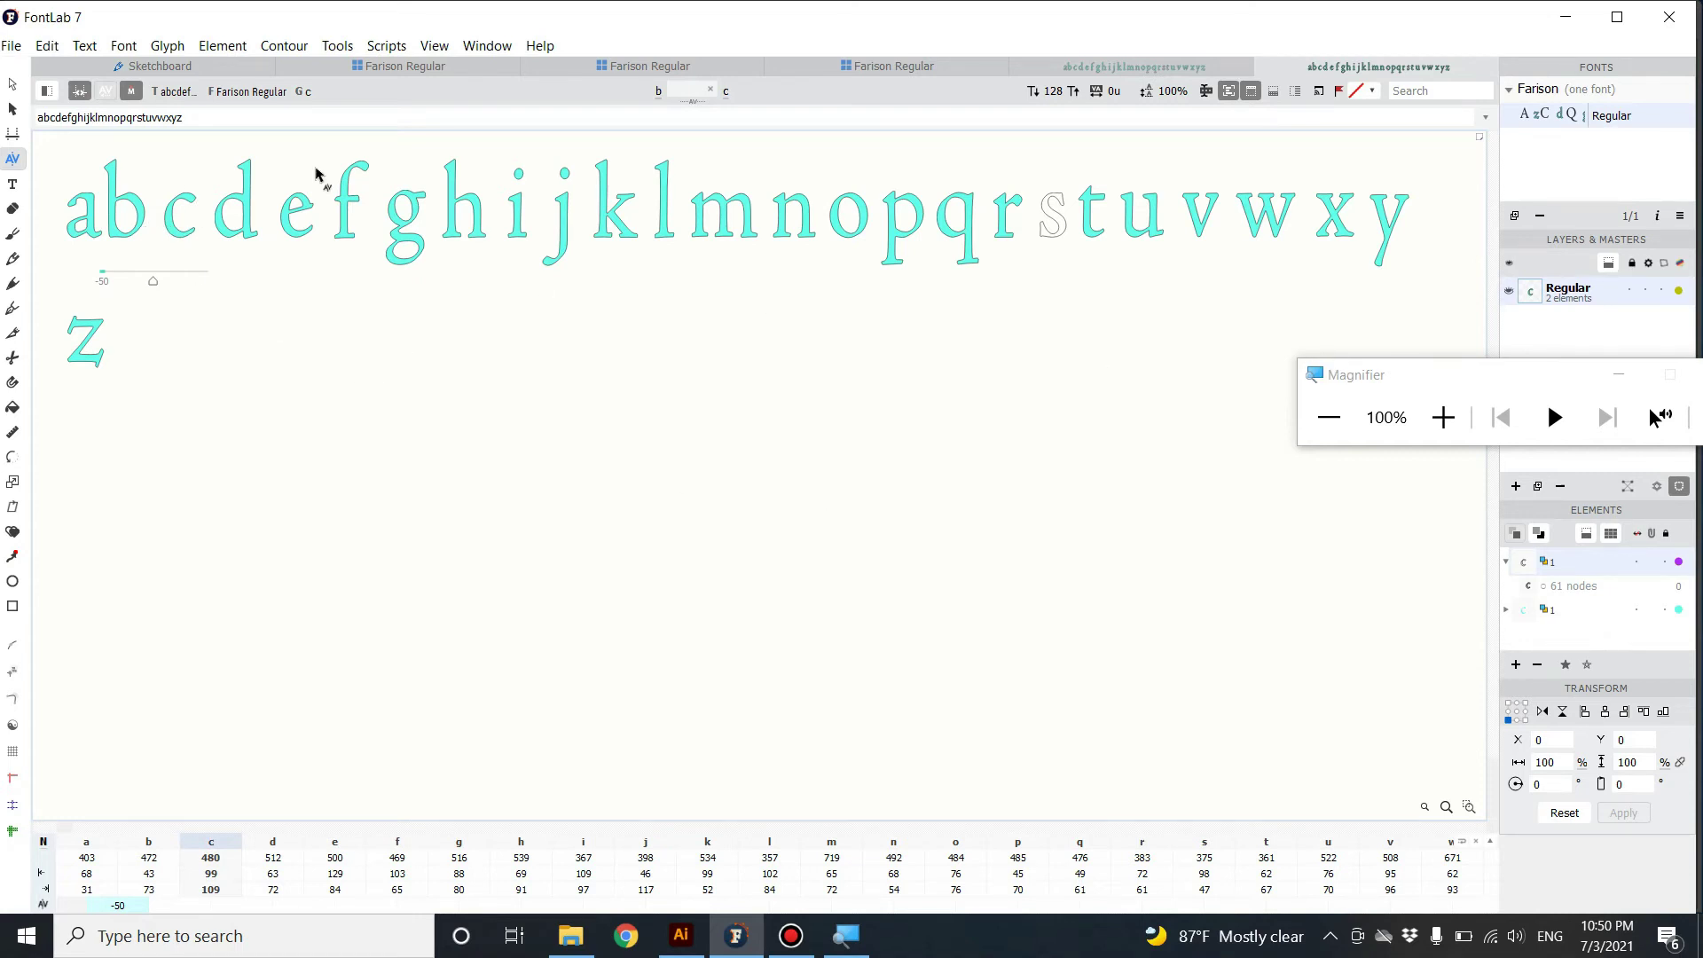
left_click(211, 111)
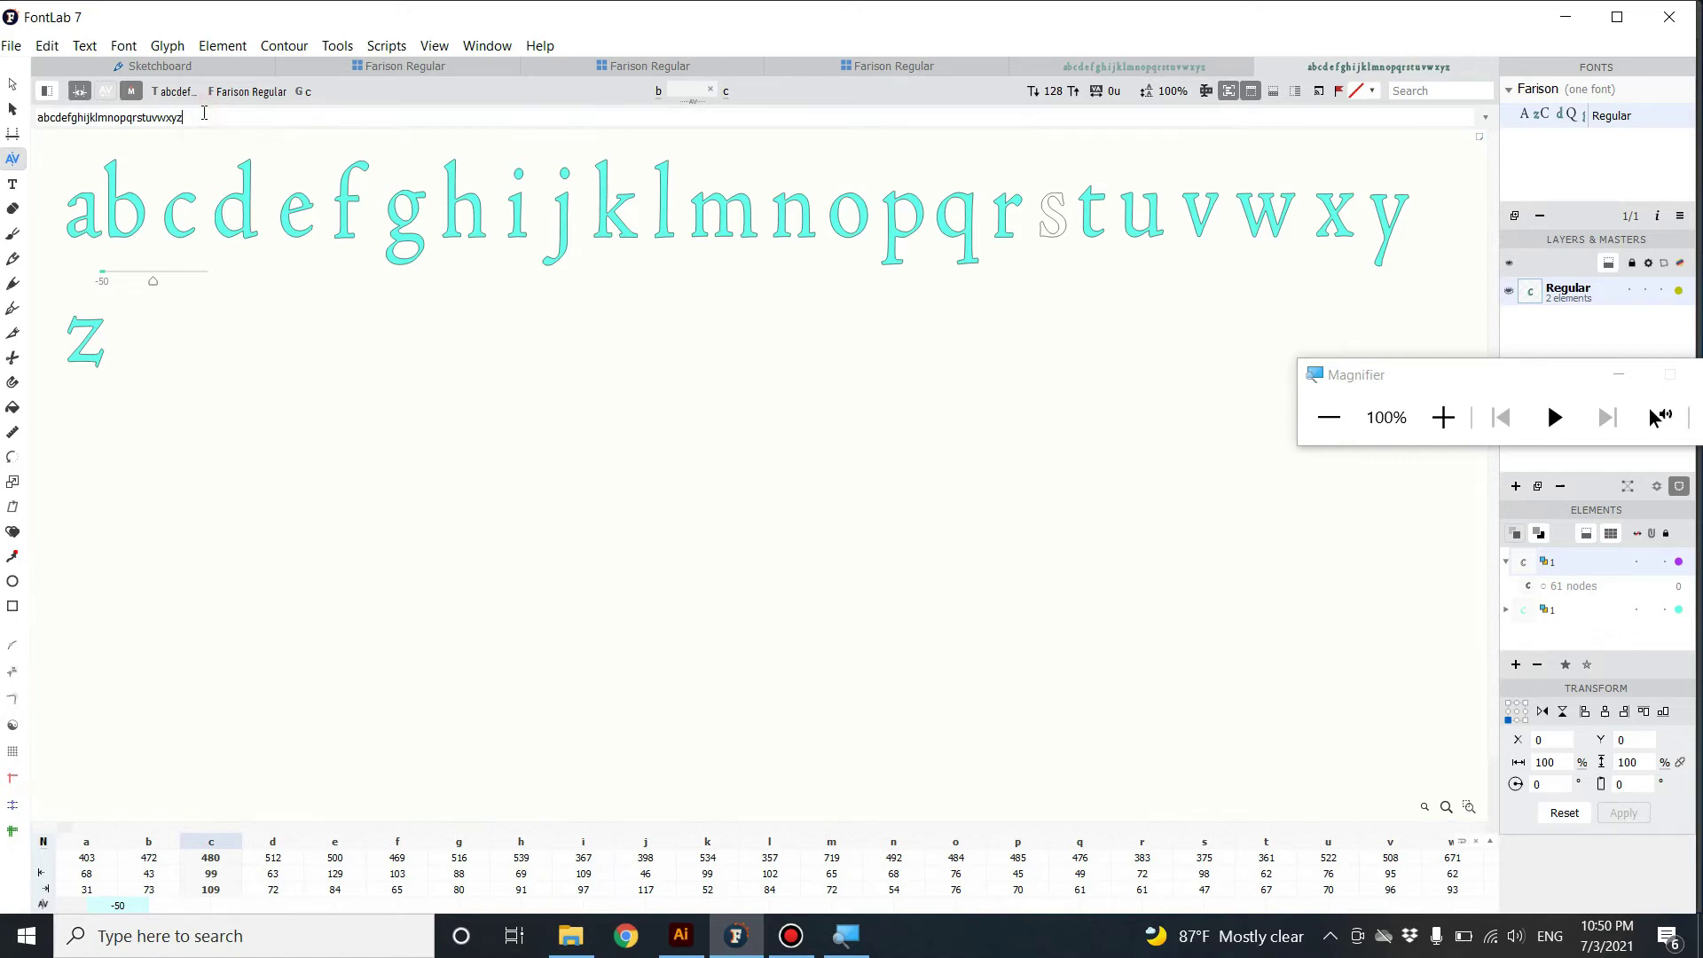
left_click_drag(224, 114, 35, 115)
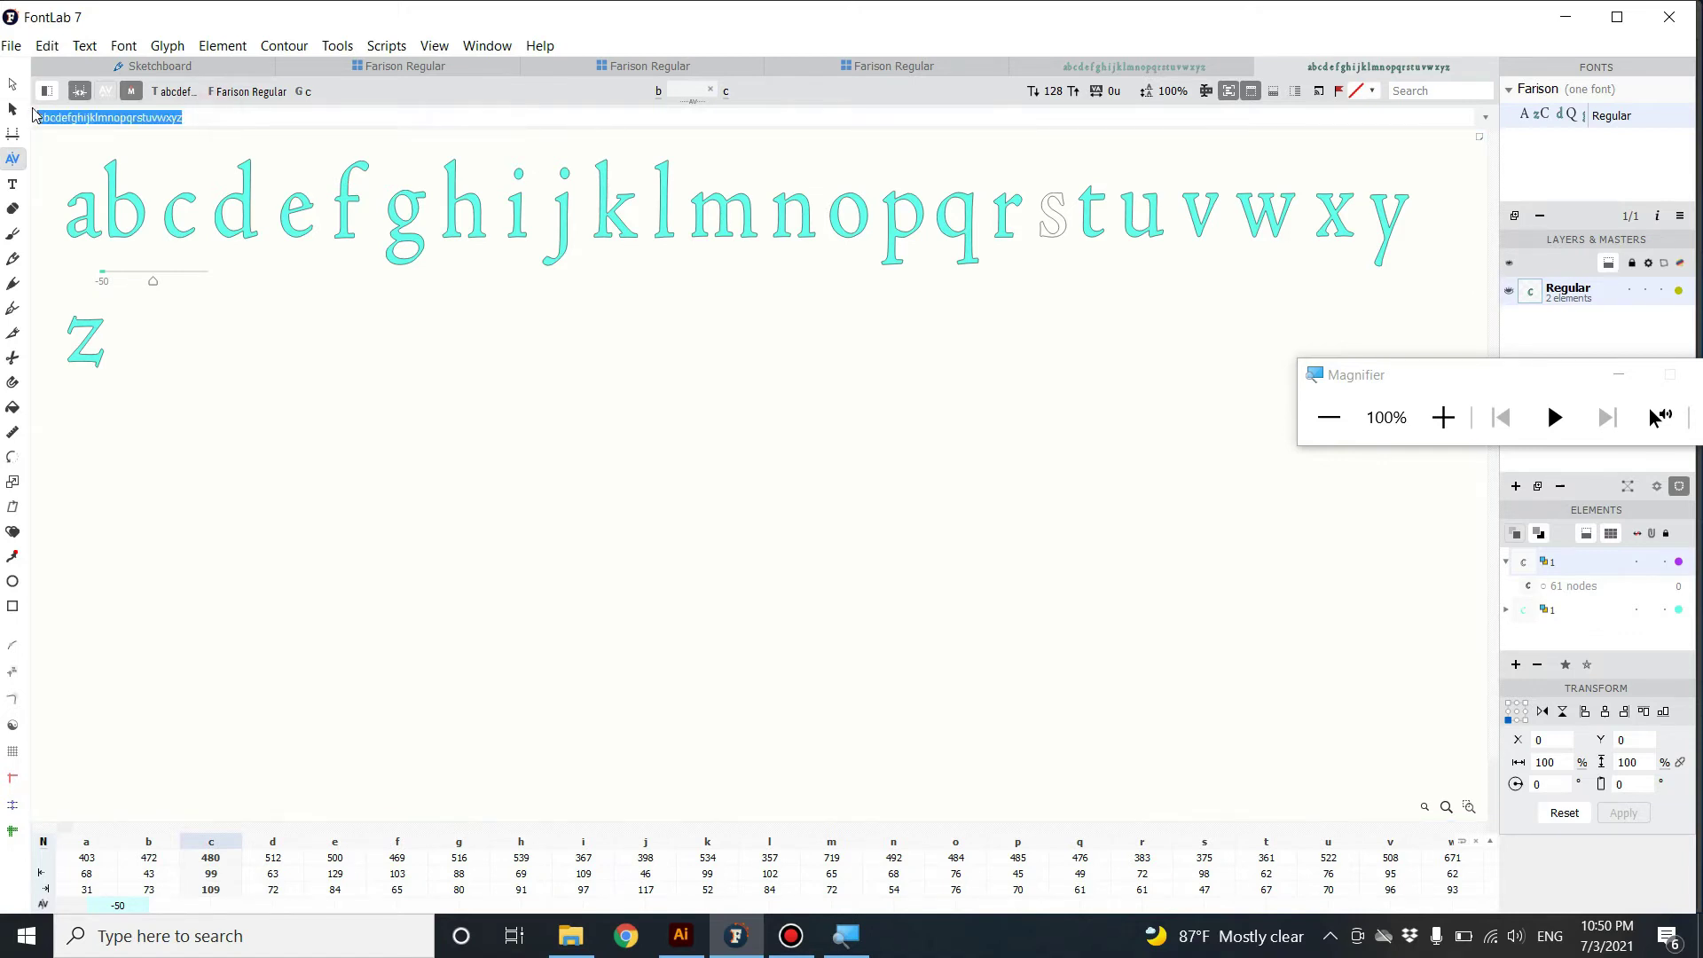
key("BackSpace")
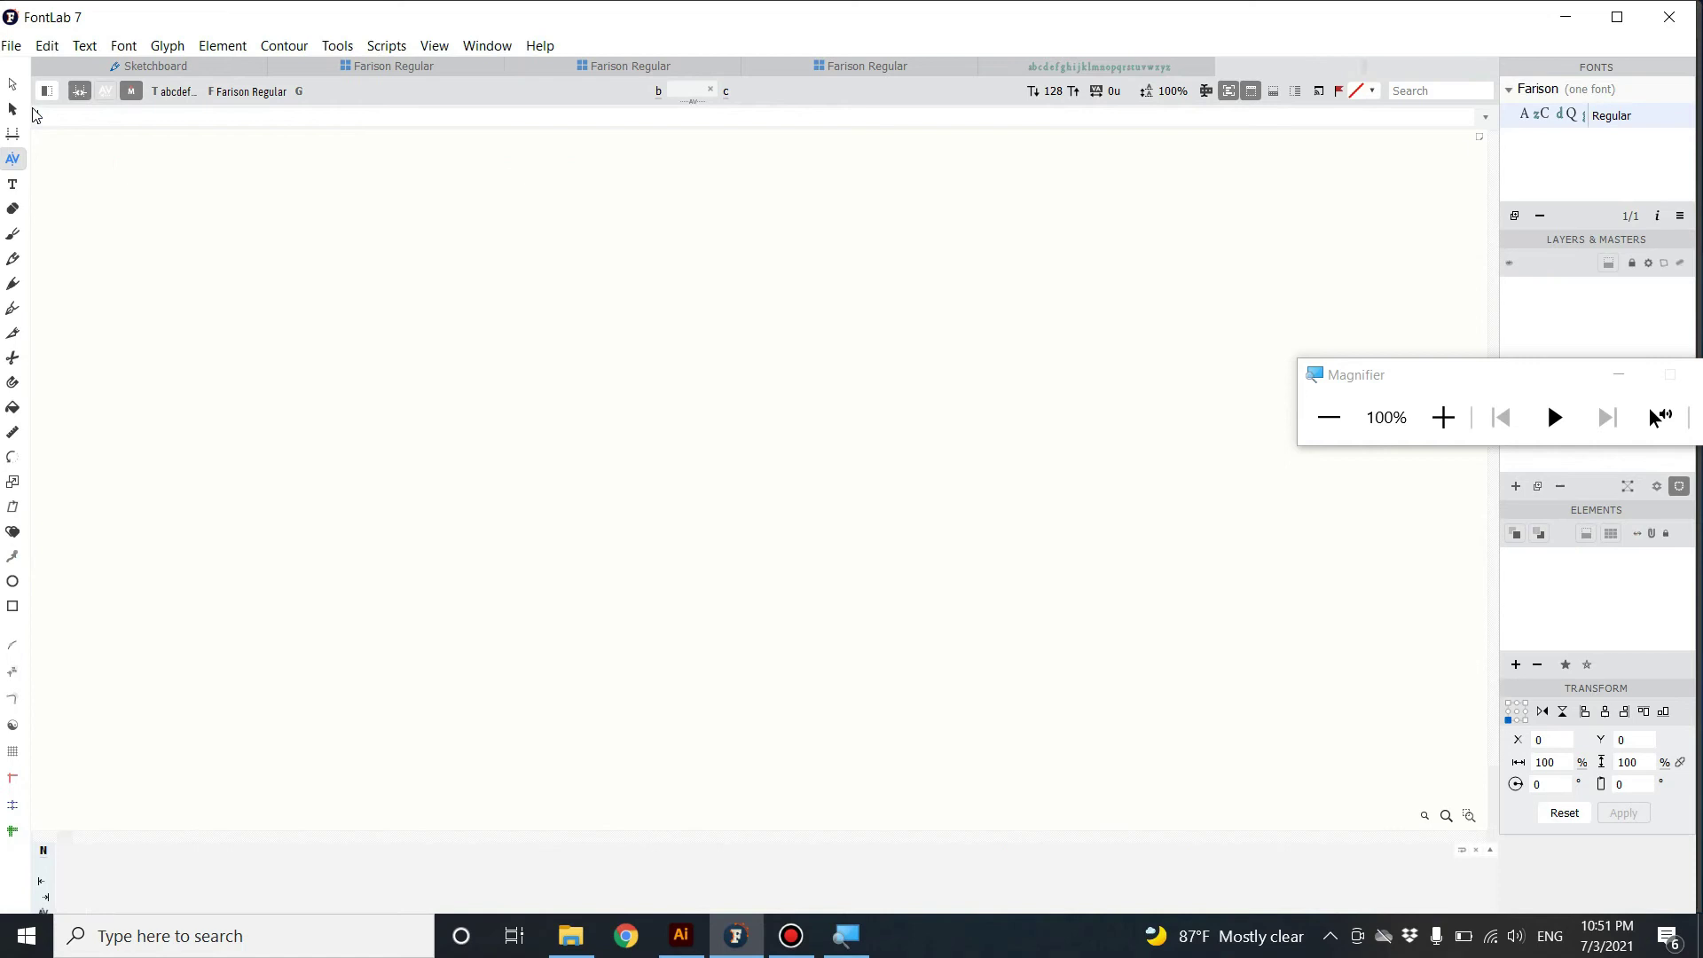
type("a")
key("BackSpace")
type("se")
key("BackSpace")
type("agd")
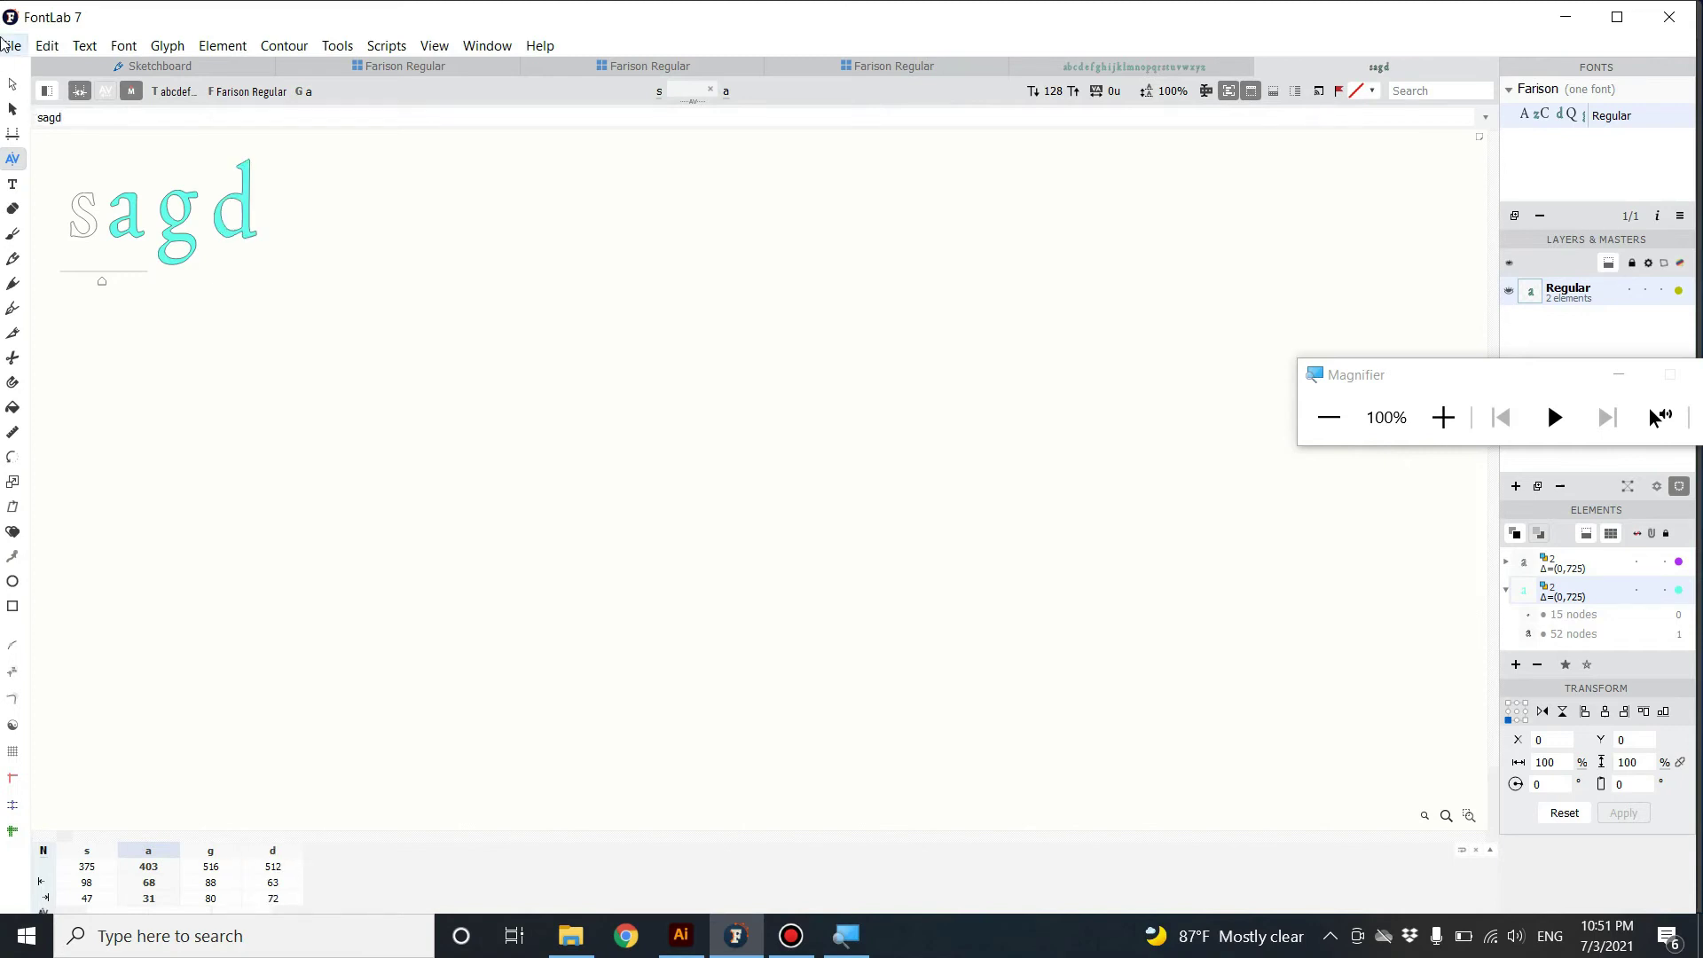
left_click(202, 239)
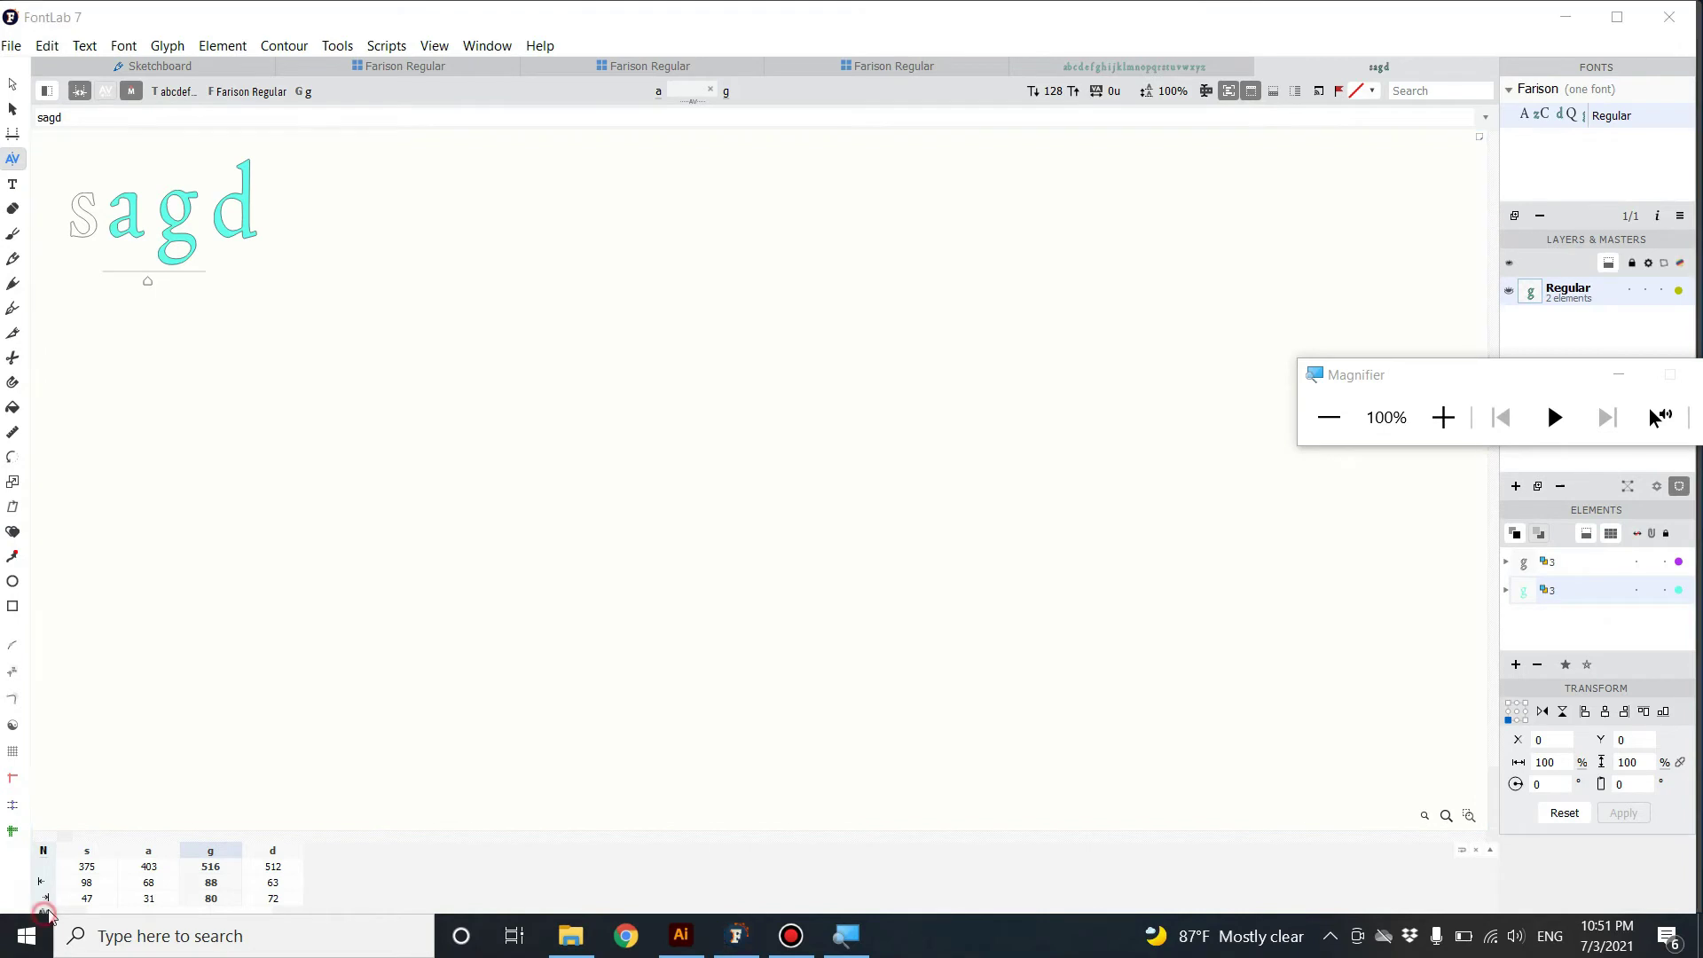
- Show the Pairs & Phrases list and load its HBHHBOHBOOBO sample text into the kerning tab
left_click(175, 175)
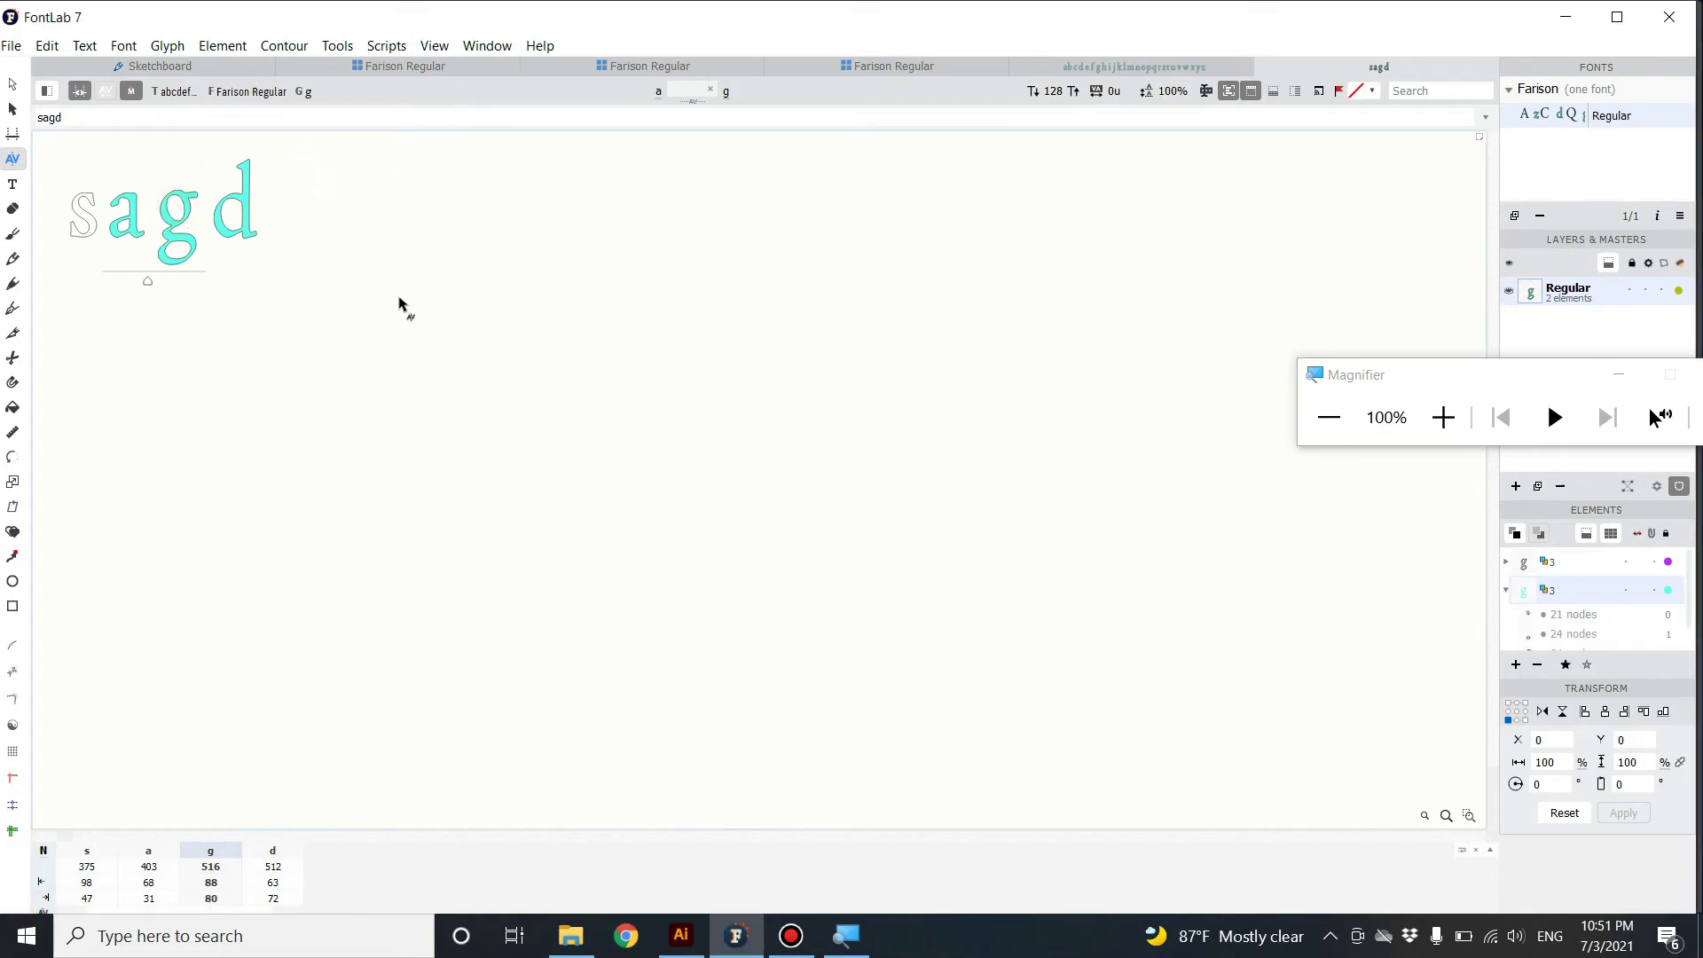
left_click(487, 46)
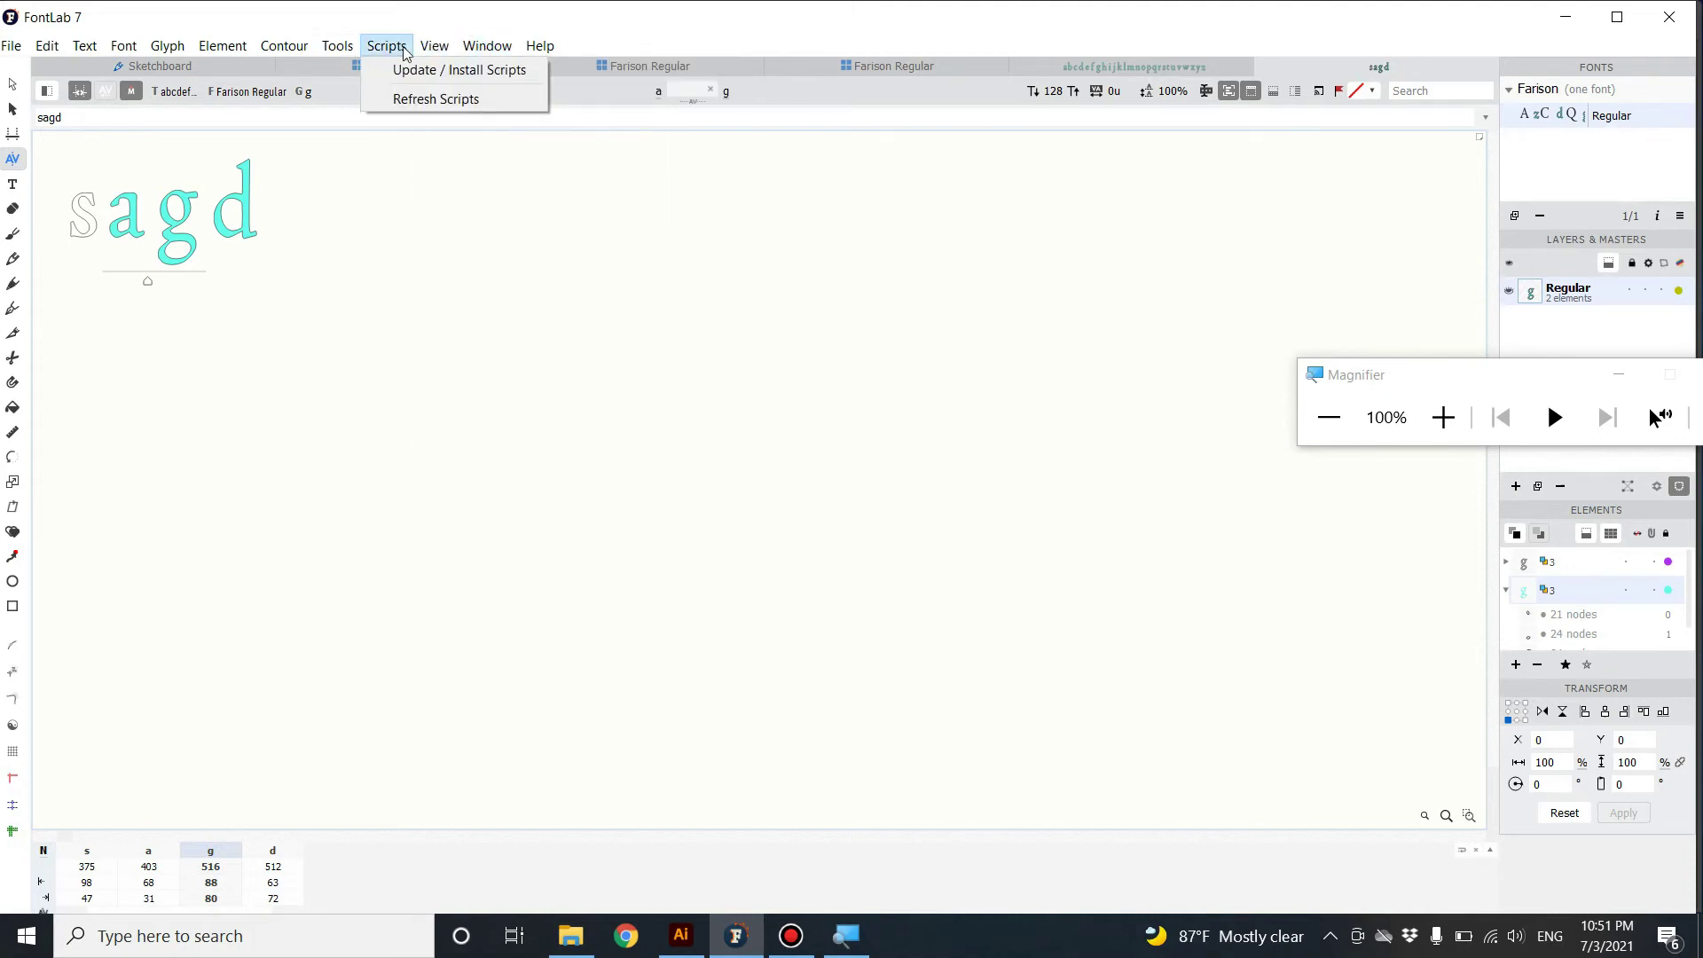
mouse_move(291, 54)
mouse_move(486, 47)
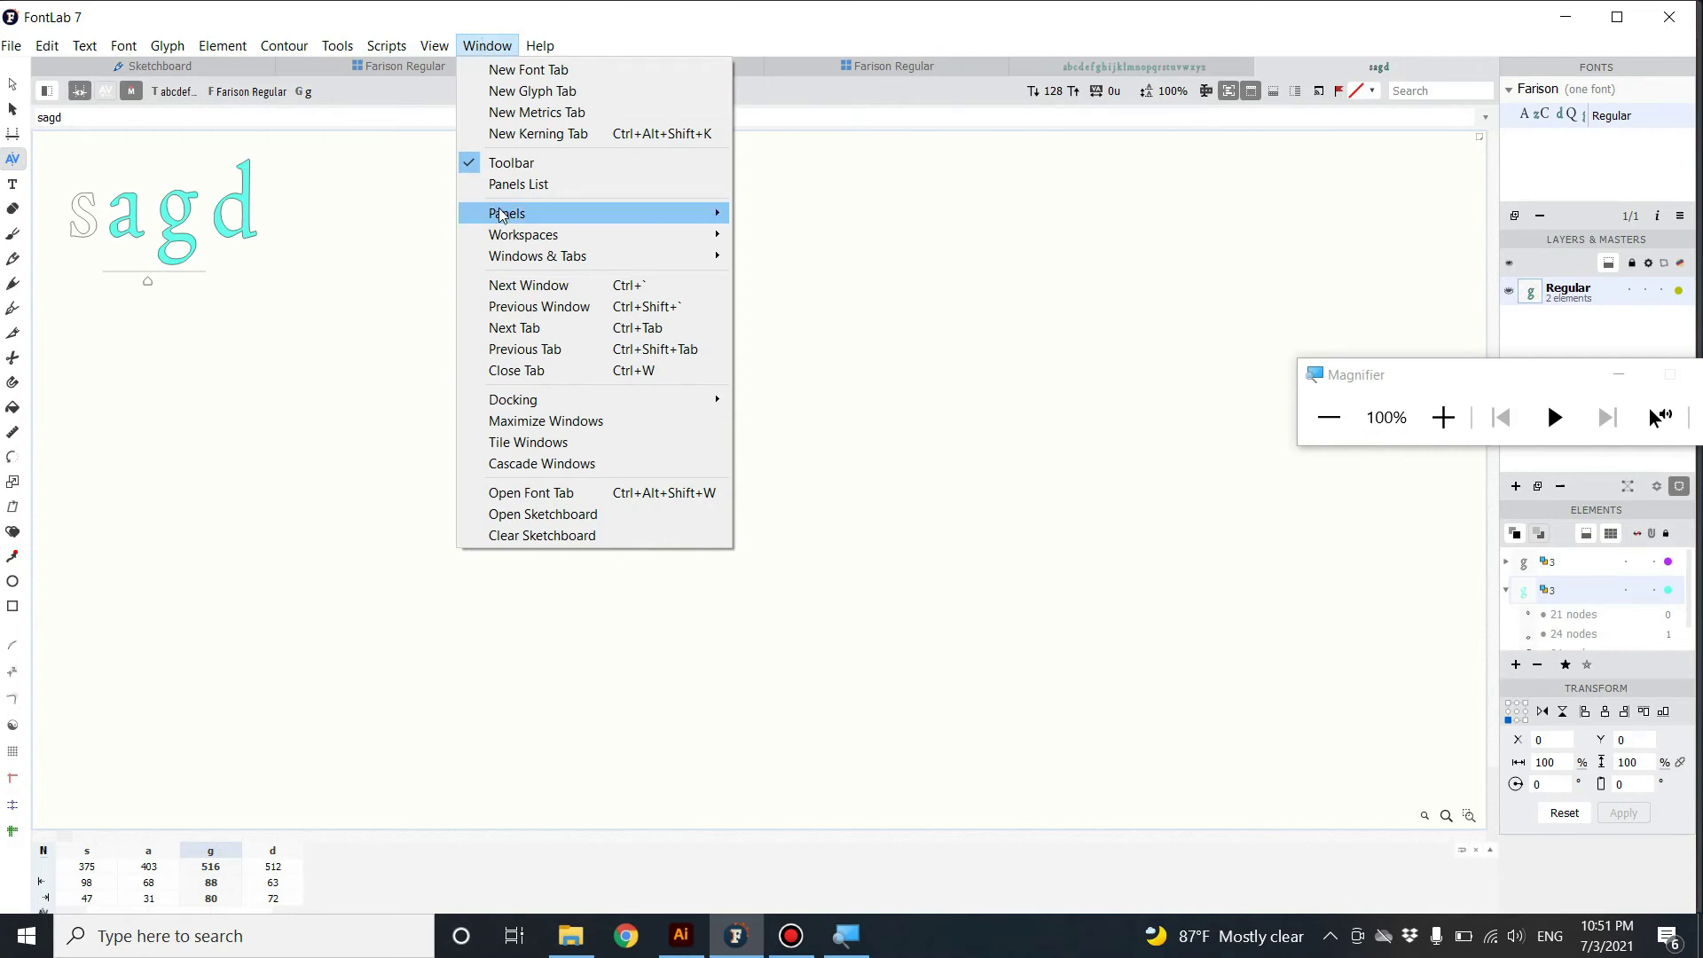
mouse_move(502, 215)
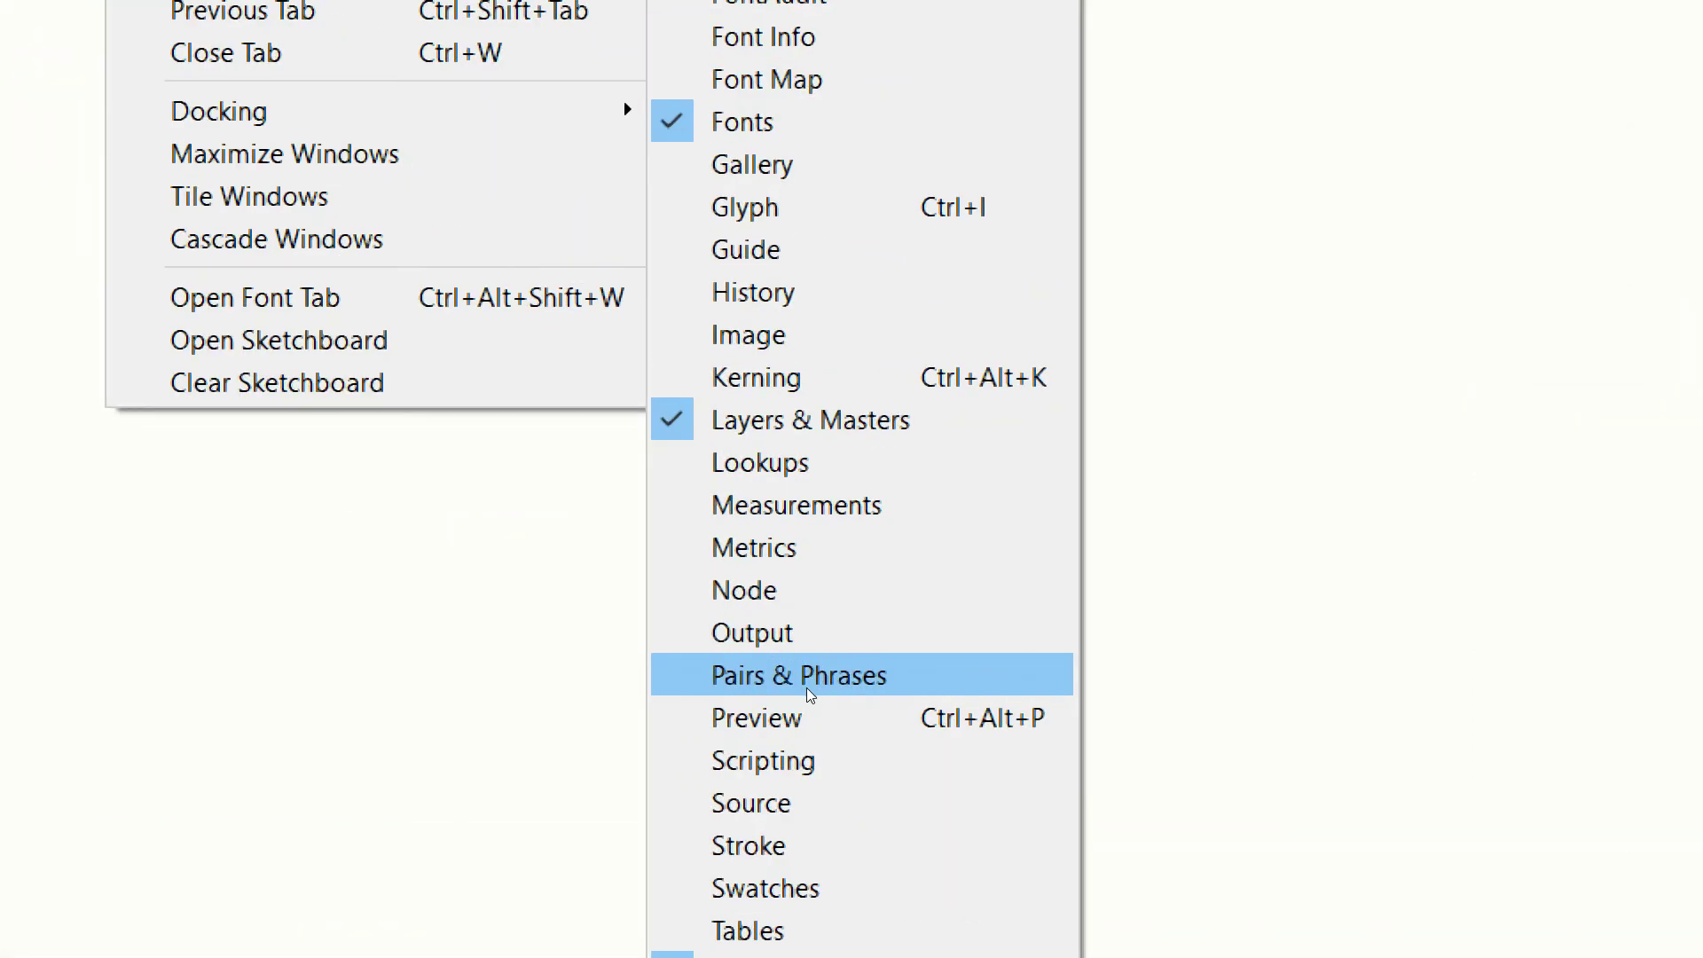
left_click(806, 689)
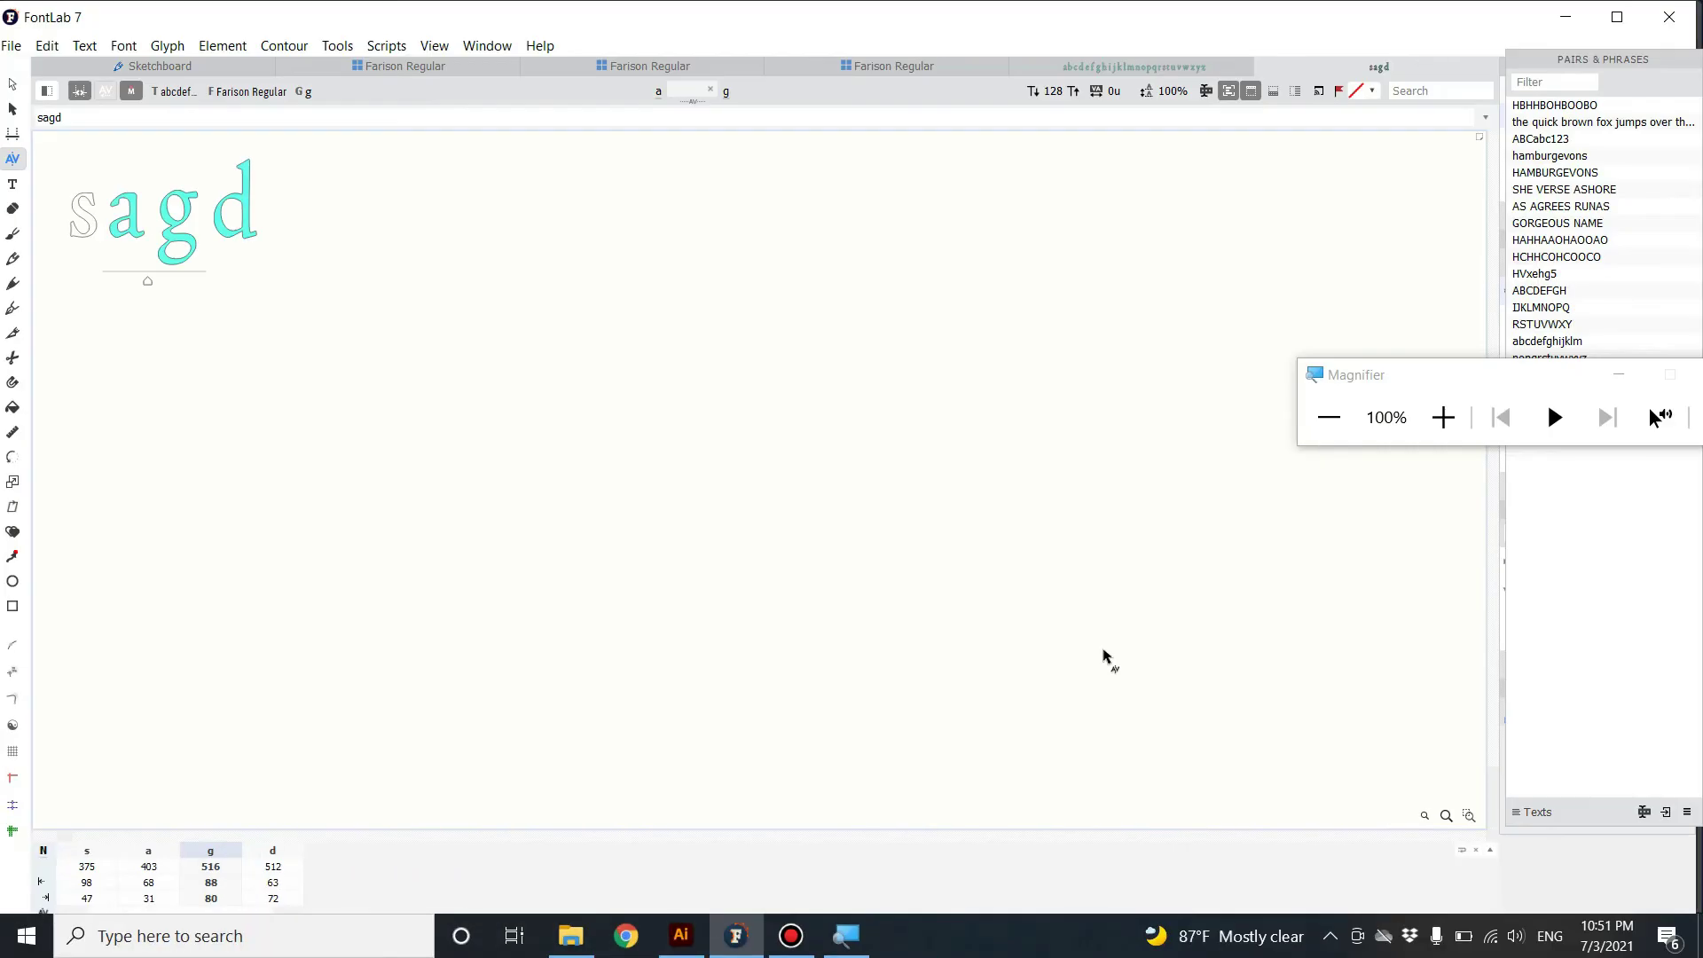
left_click_drag(1381, 377, 1284, 932)
left_click(1570, 105)
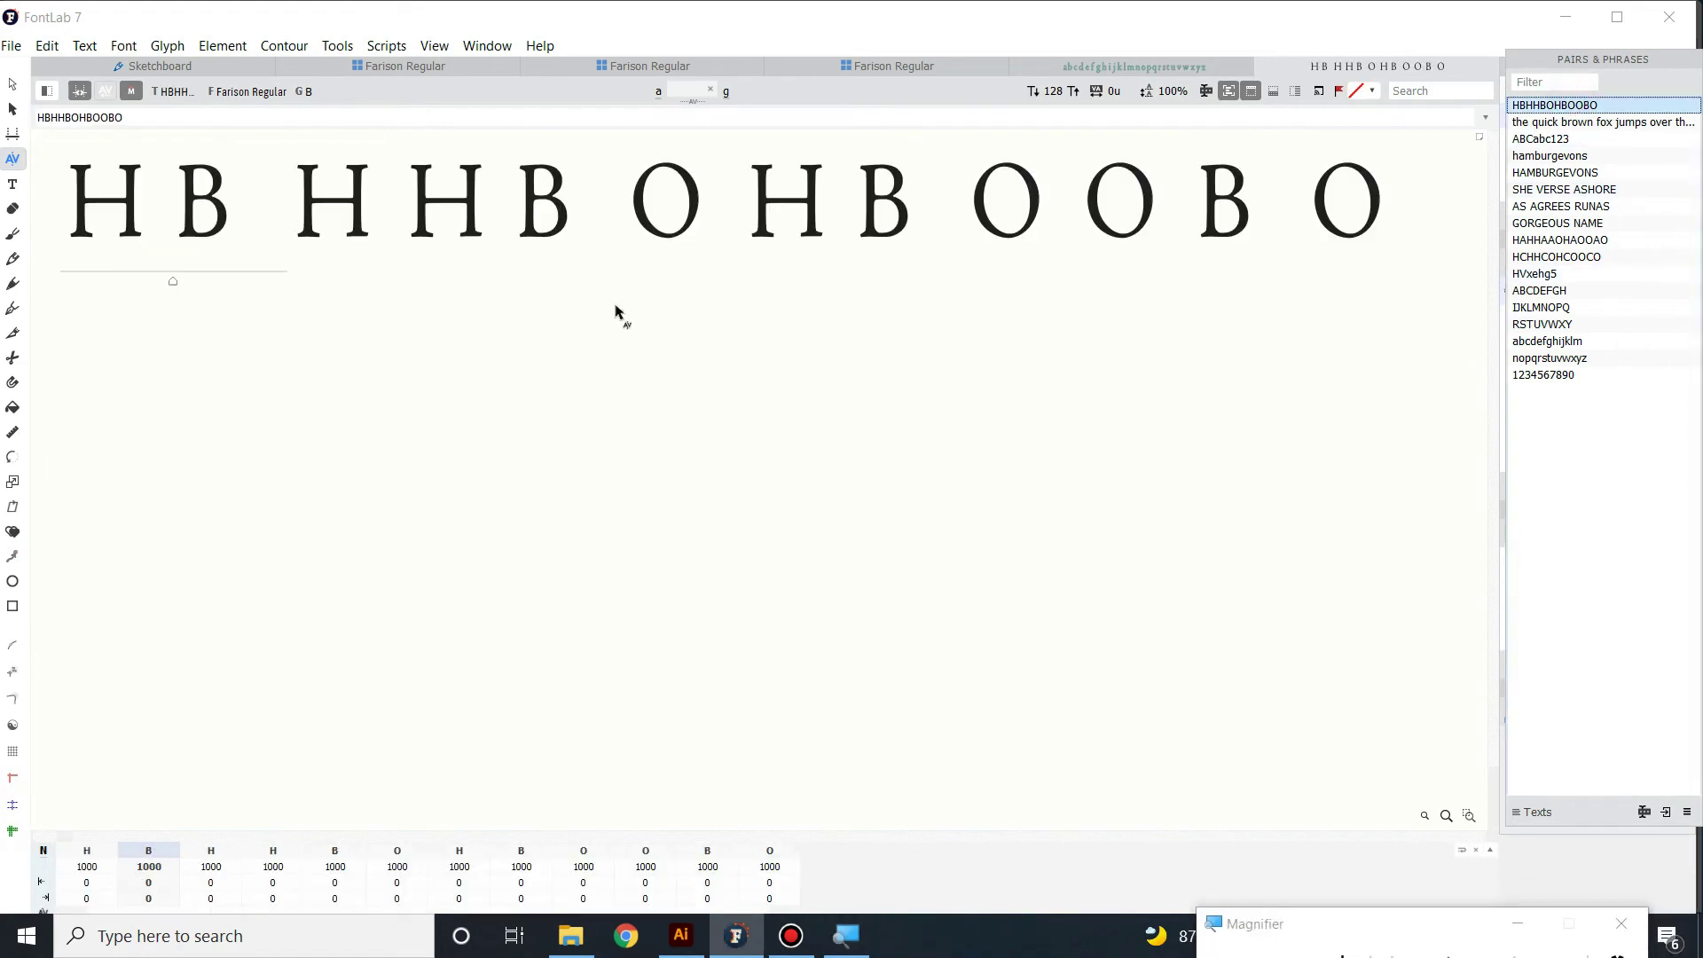
- Tighten the kerning of the opening capital pairs to about -242 for H–B, -563 for B–H and -297 for H–H
left_click_drag(190, 243, 157, 248)
left_click_drag(292, 240, 223, 236)
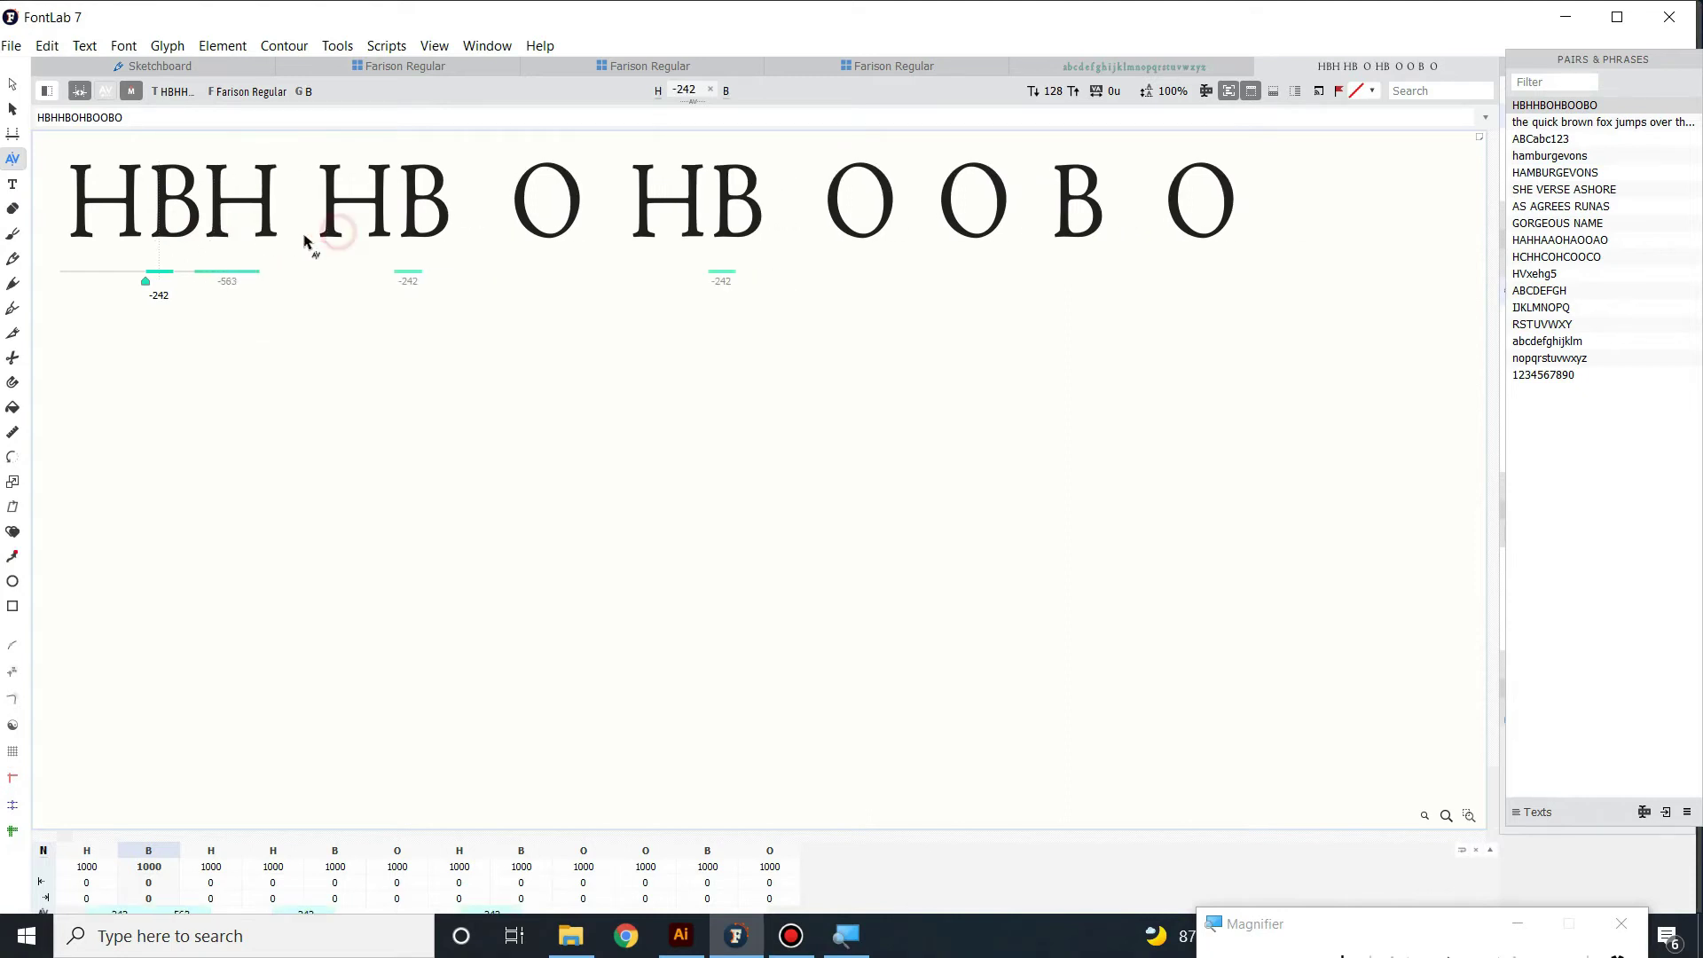
left_click(333, 231)
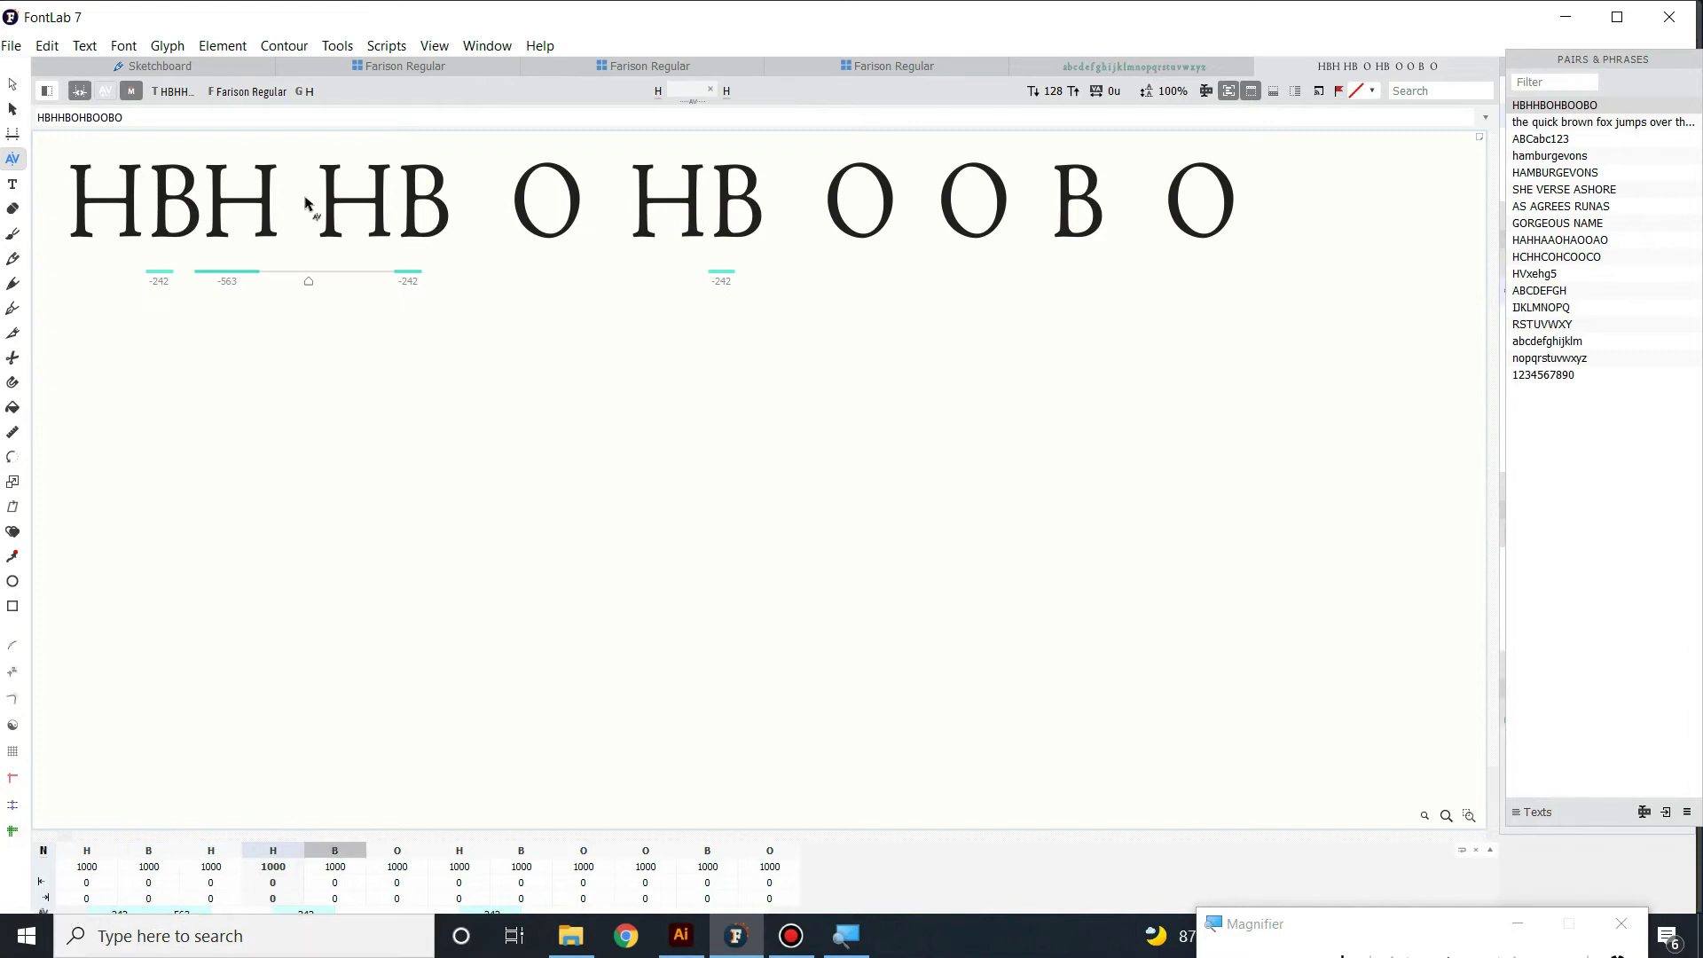
left_click_drag(330, 238, 301, 243)
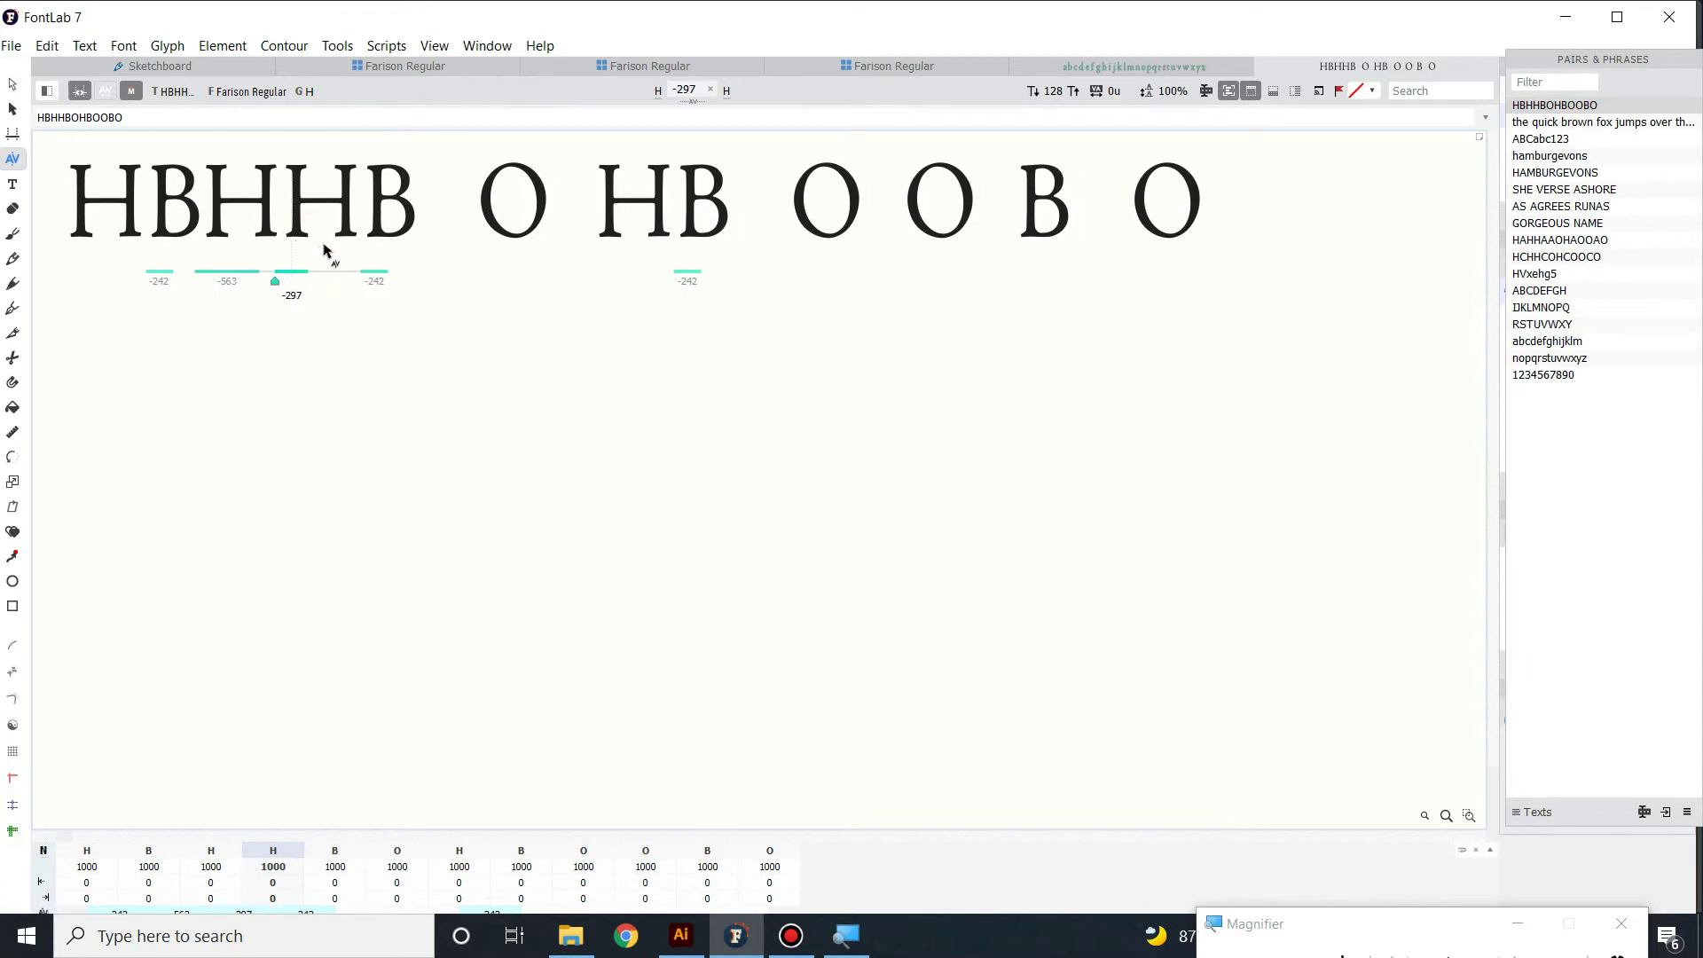
- Tighten the kerning of the O pairs to about -555 for B–O, -414 for O–H, -336 for O–O and -391 for O–B
left_click(517, 232)
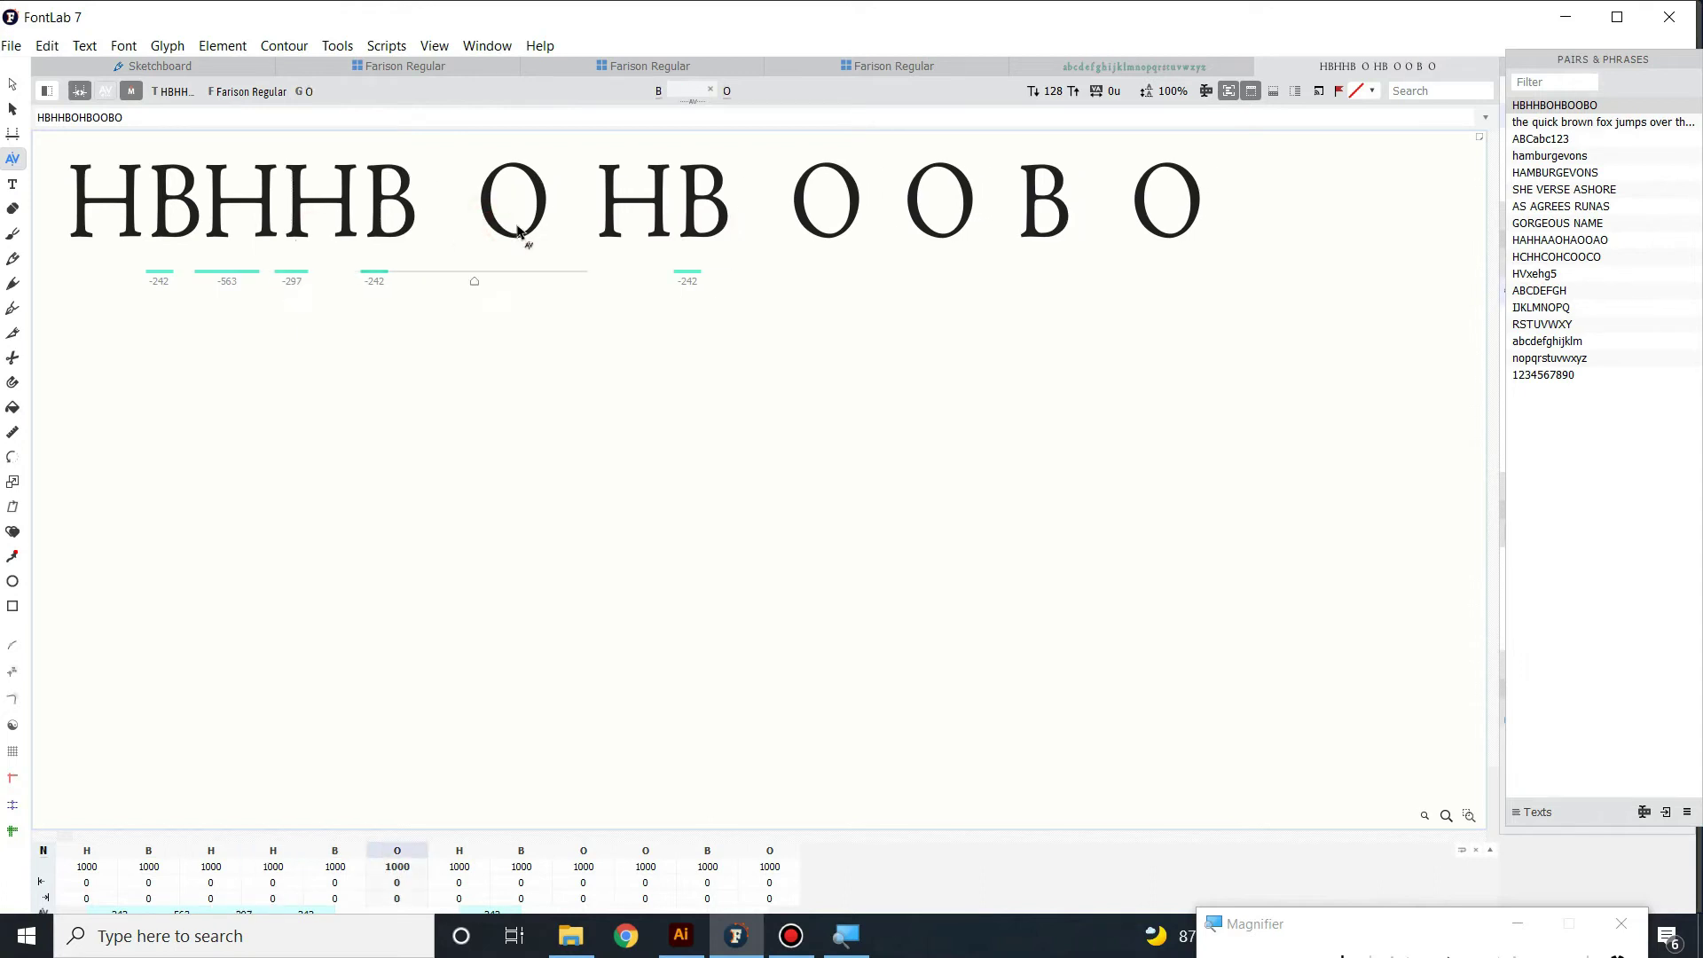
left_click_drag(532, 232, 499, 244)
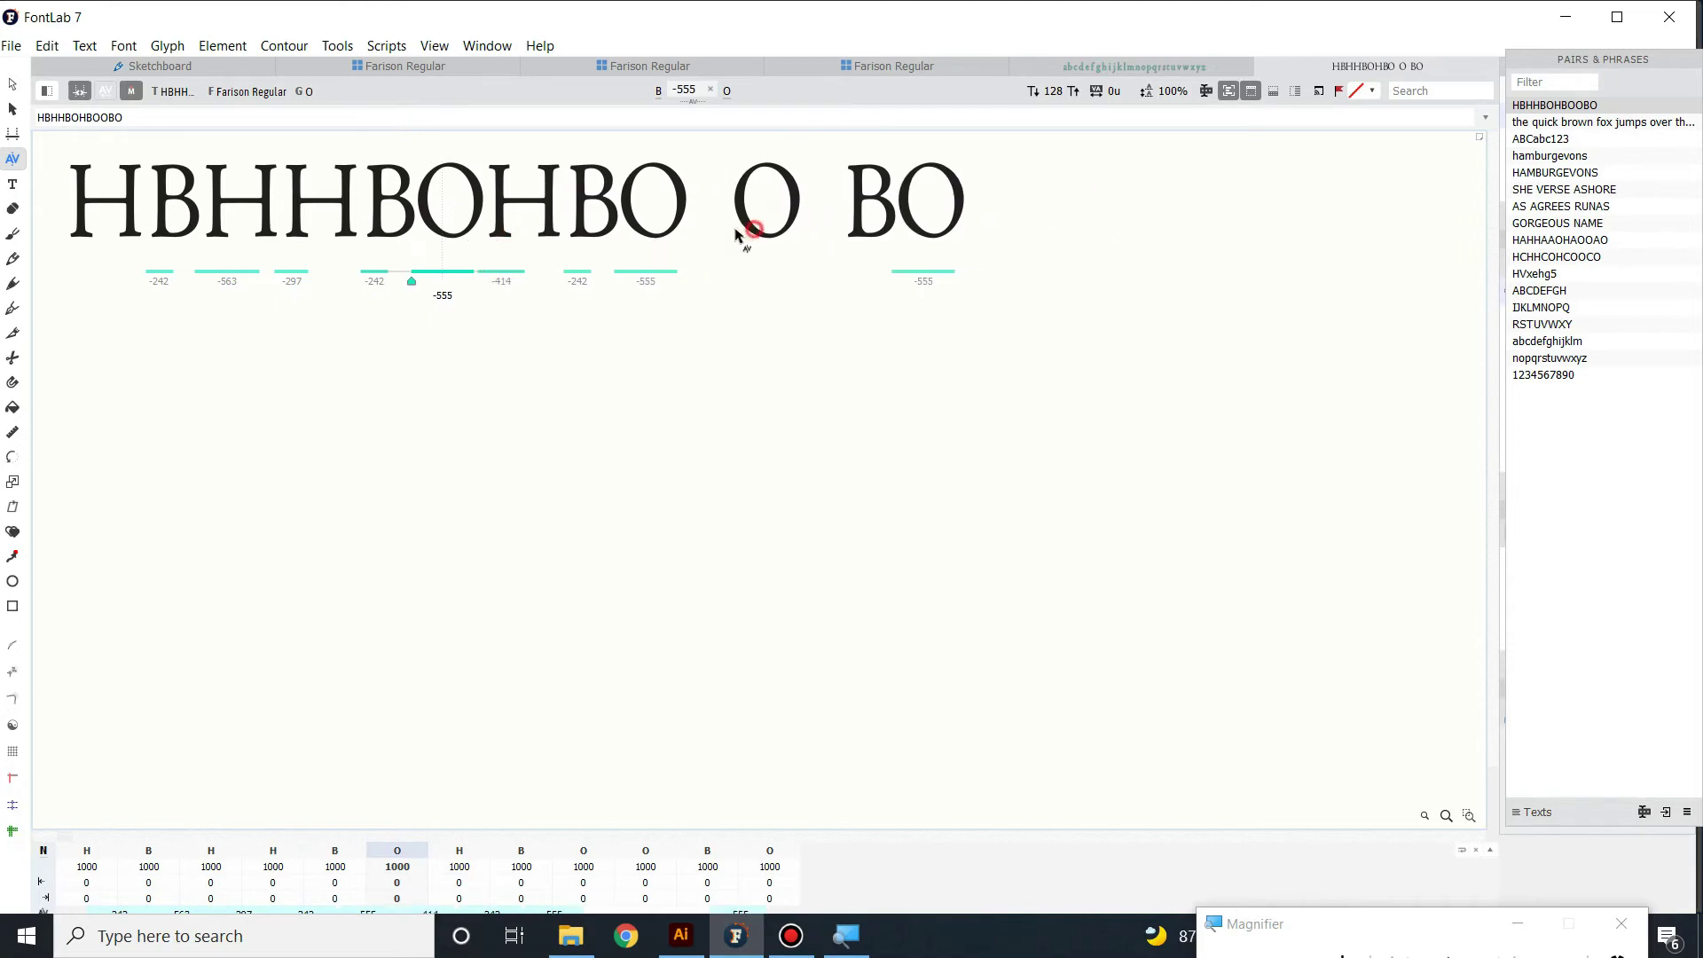
left_click_drag(750, 204, 693, 209)
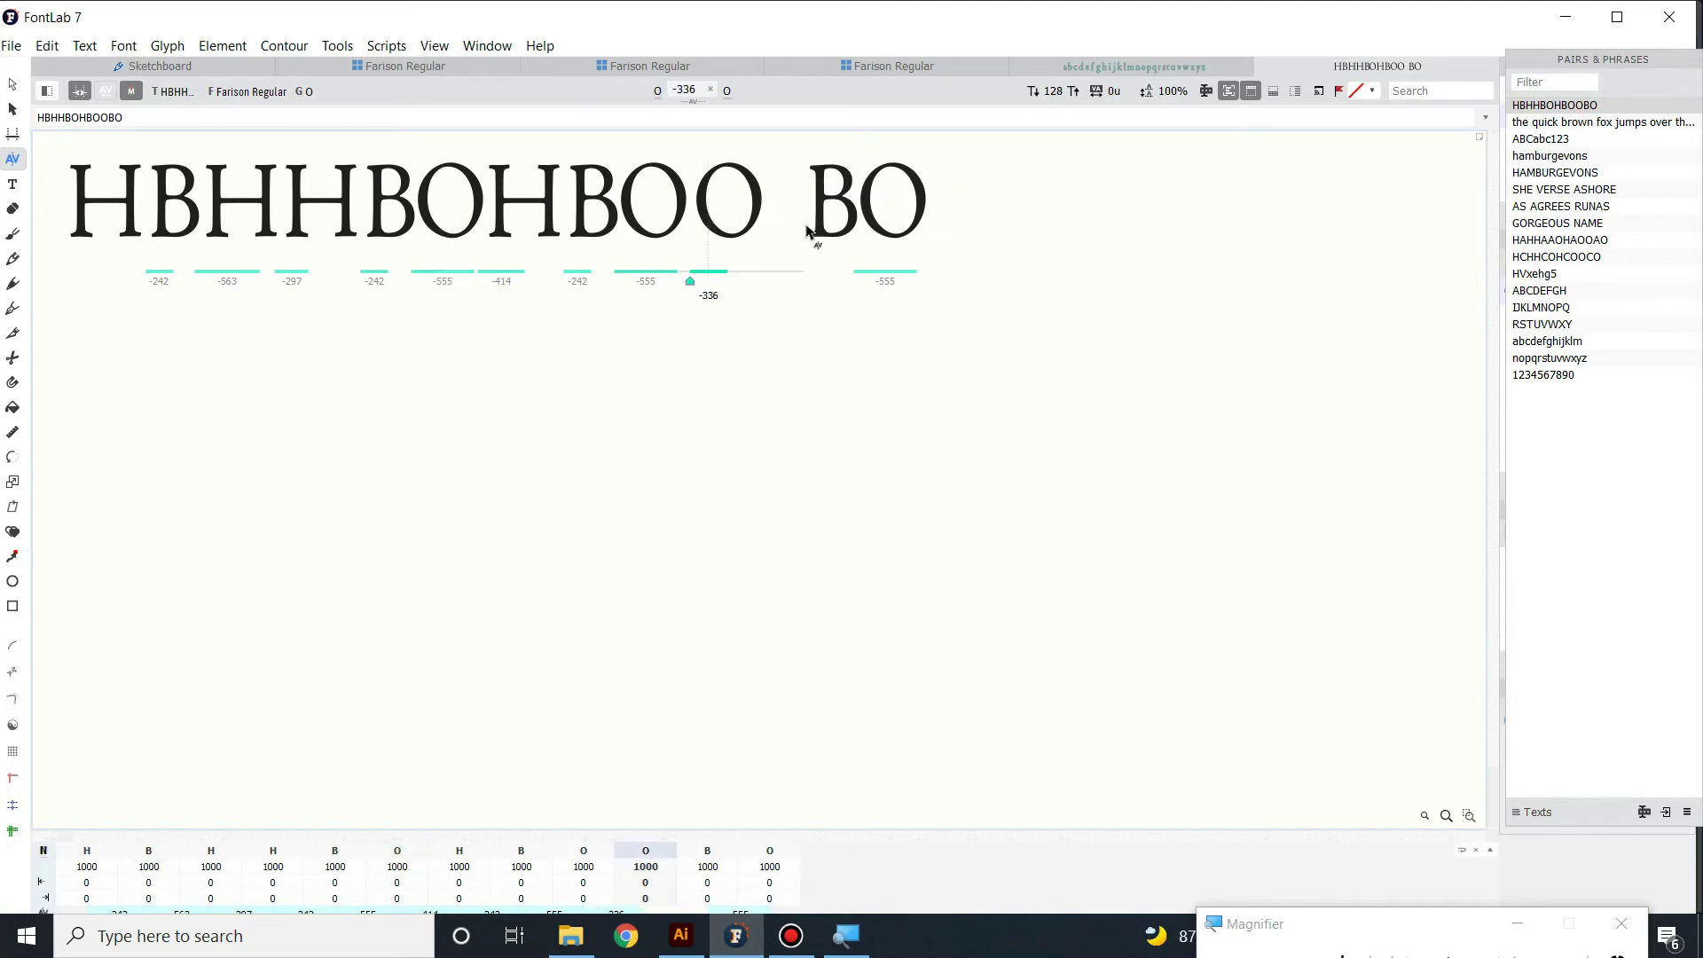
left_click_drag(822, 232, 779, 236)
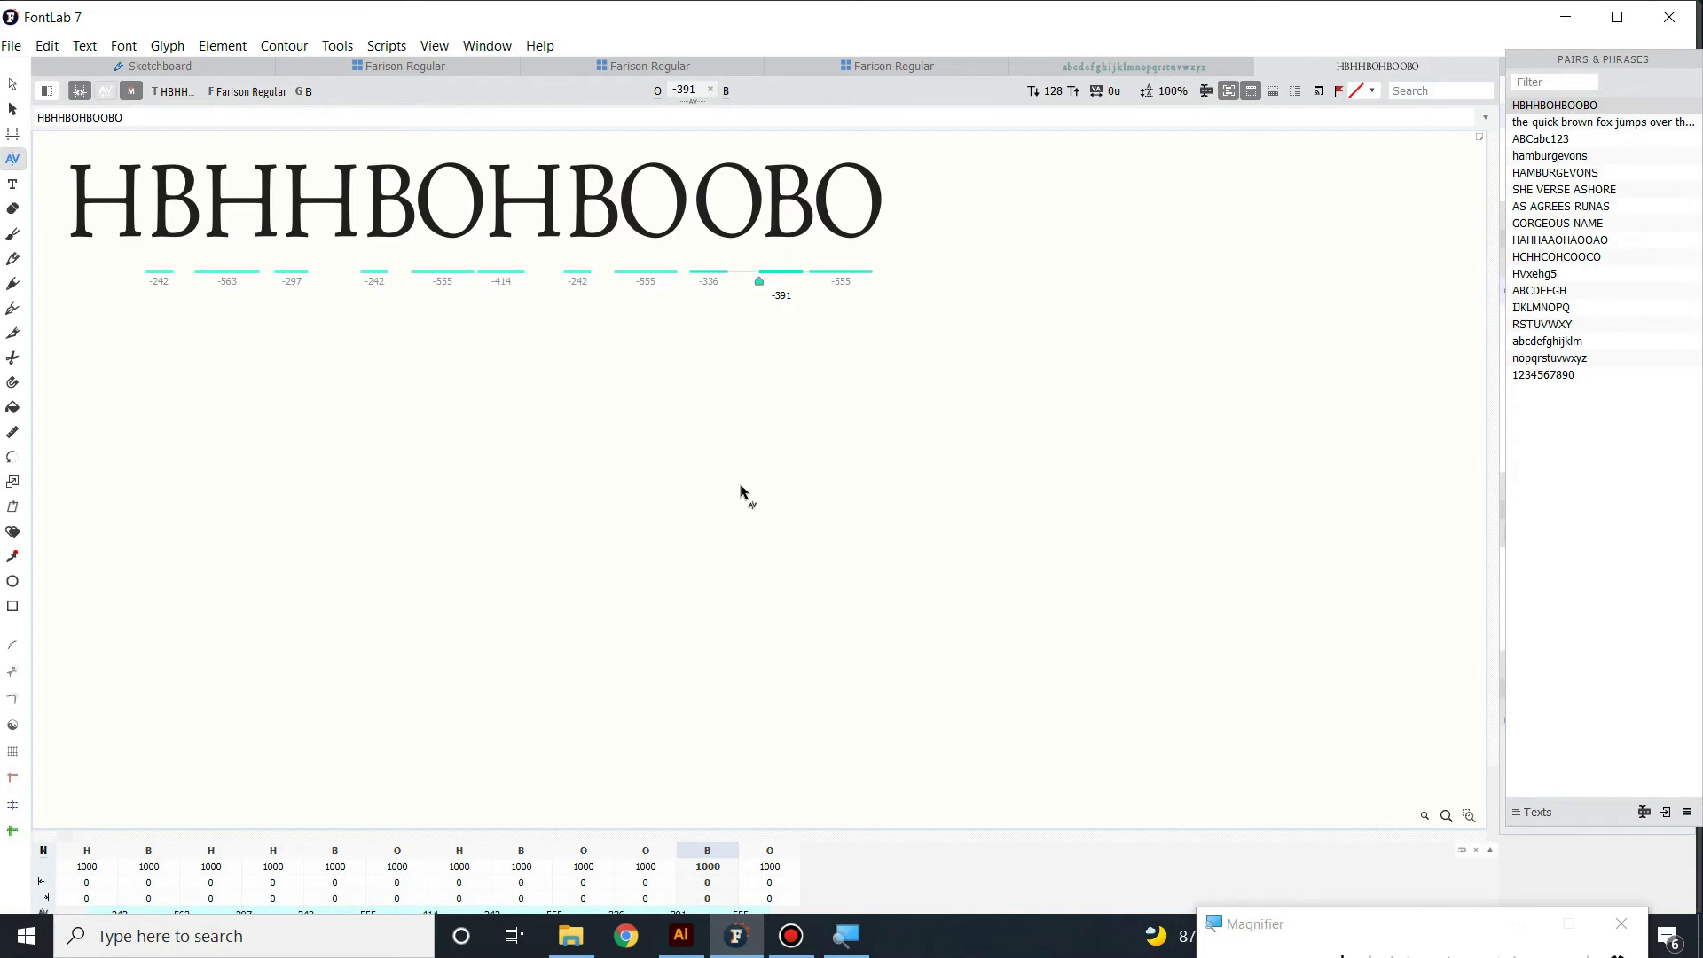
- Close the kerning tab, and close the lowercase metrics tab after narrowing the v to an advance width of about 468
left_click(1263, 67)
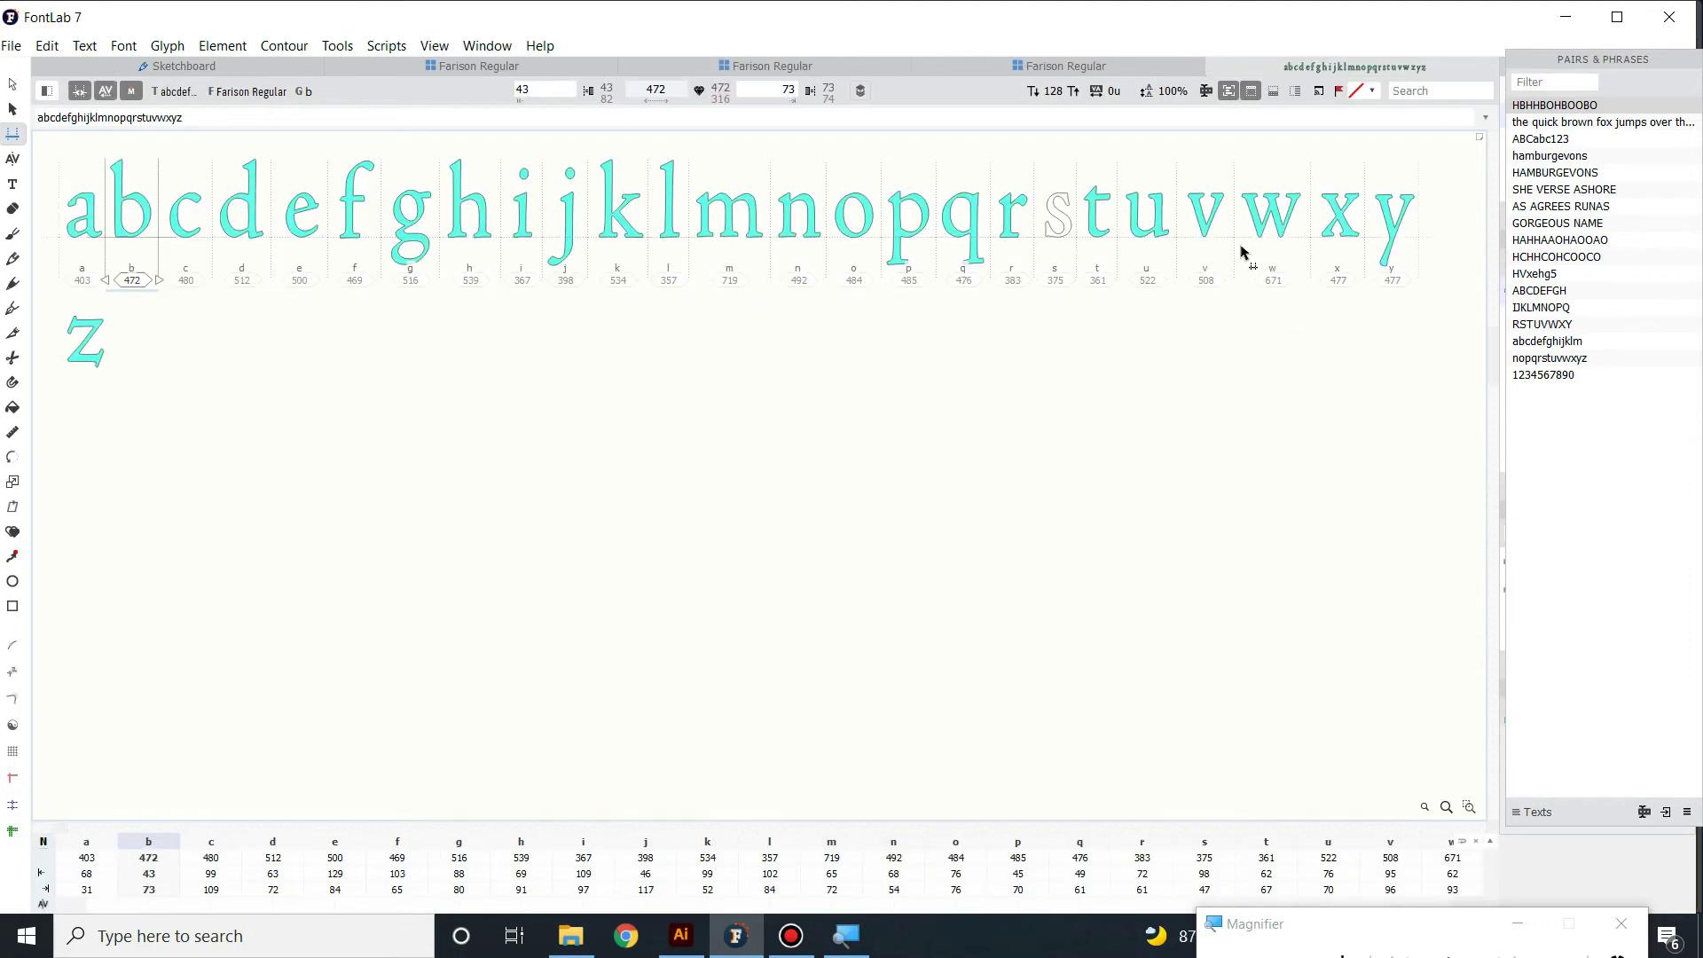
left_click_drag(1236, 247, 1232, 247)
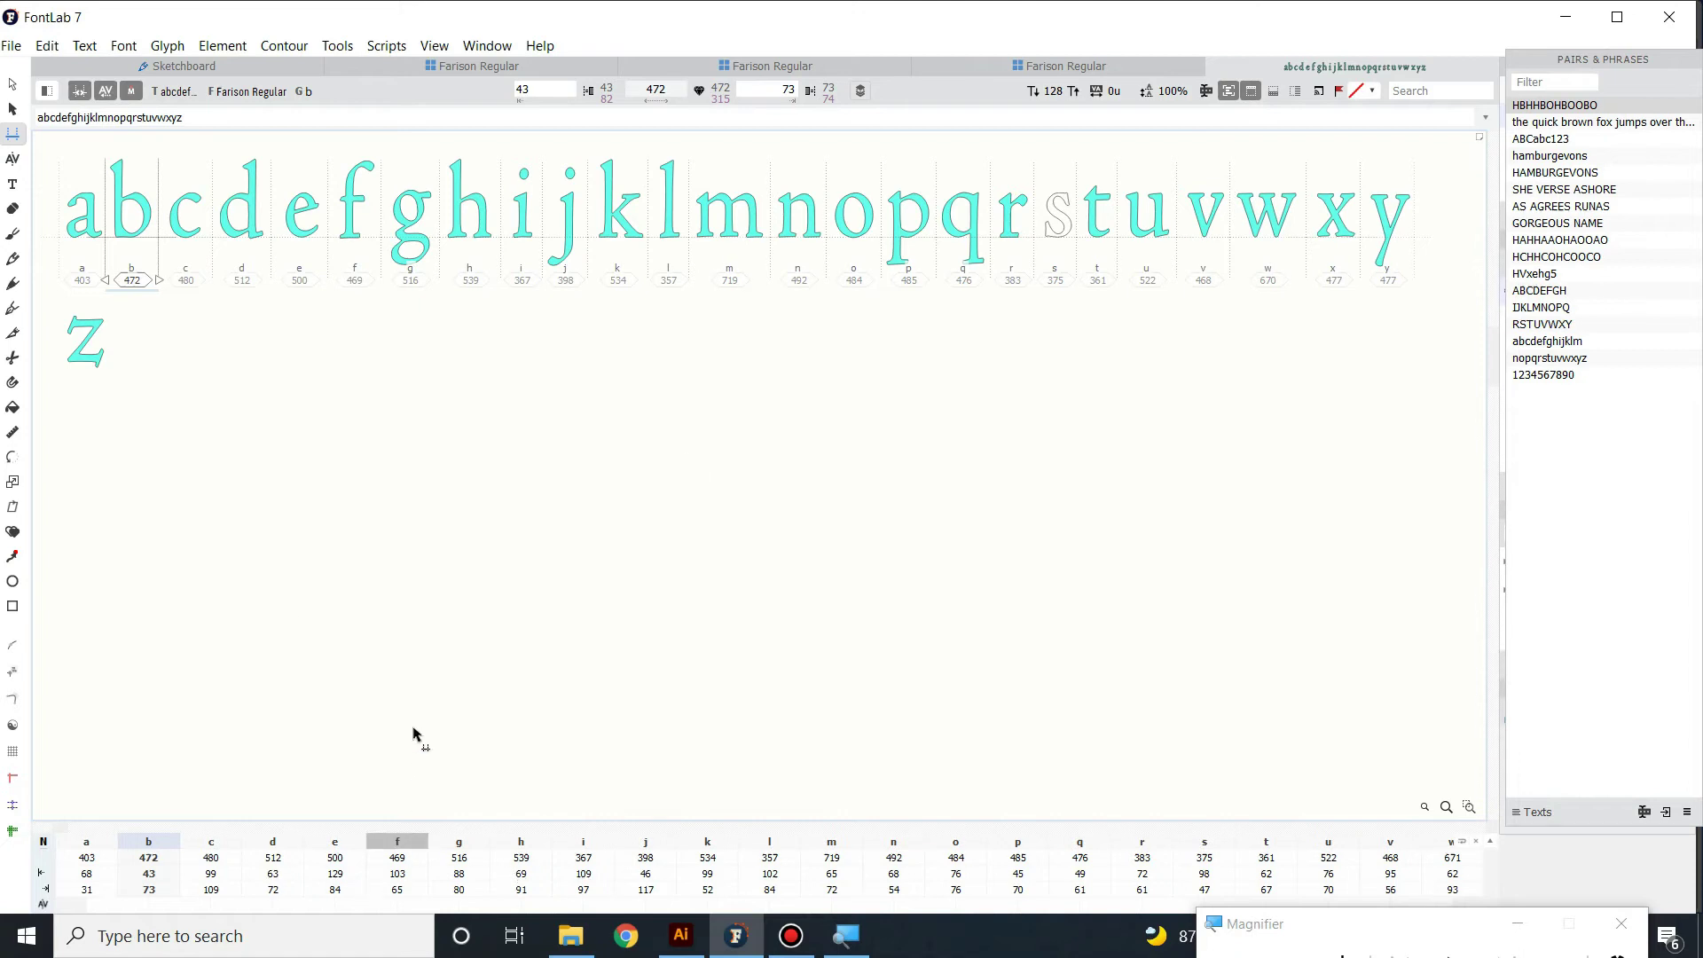
left_click(1214, 68)
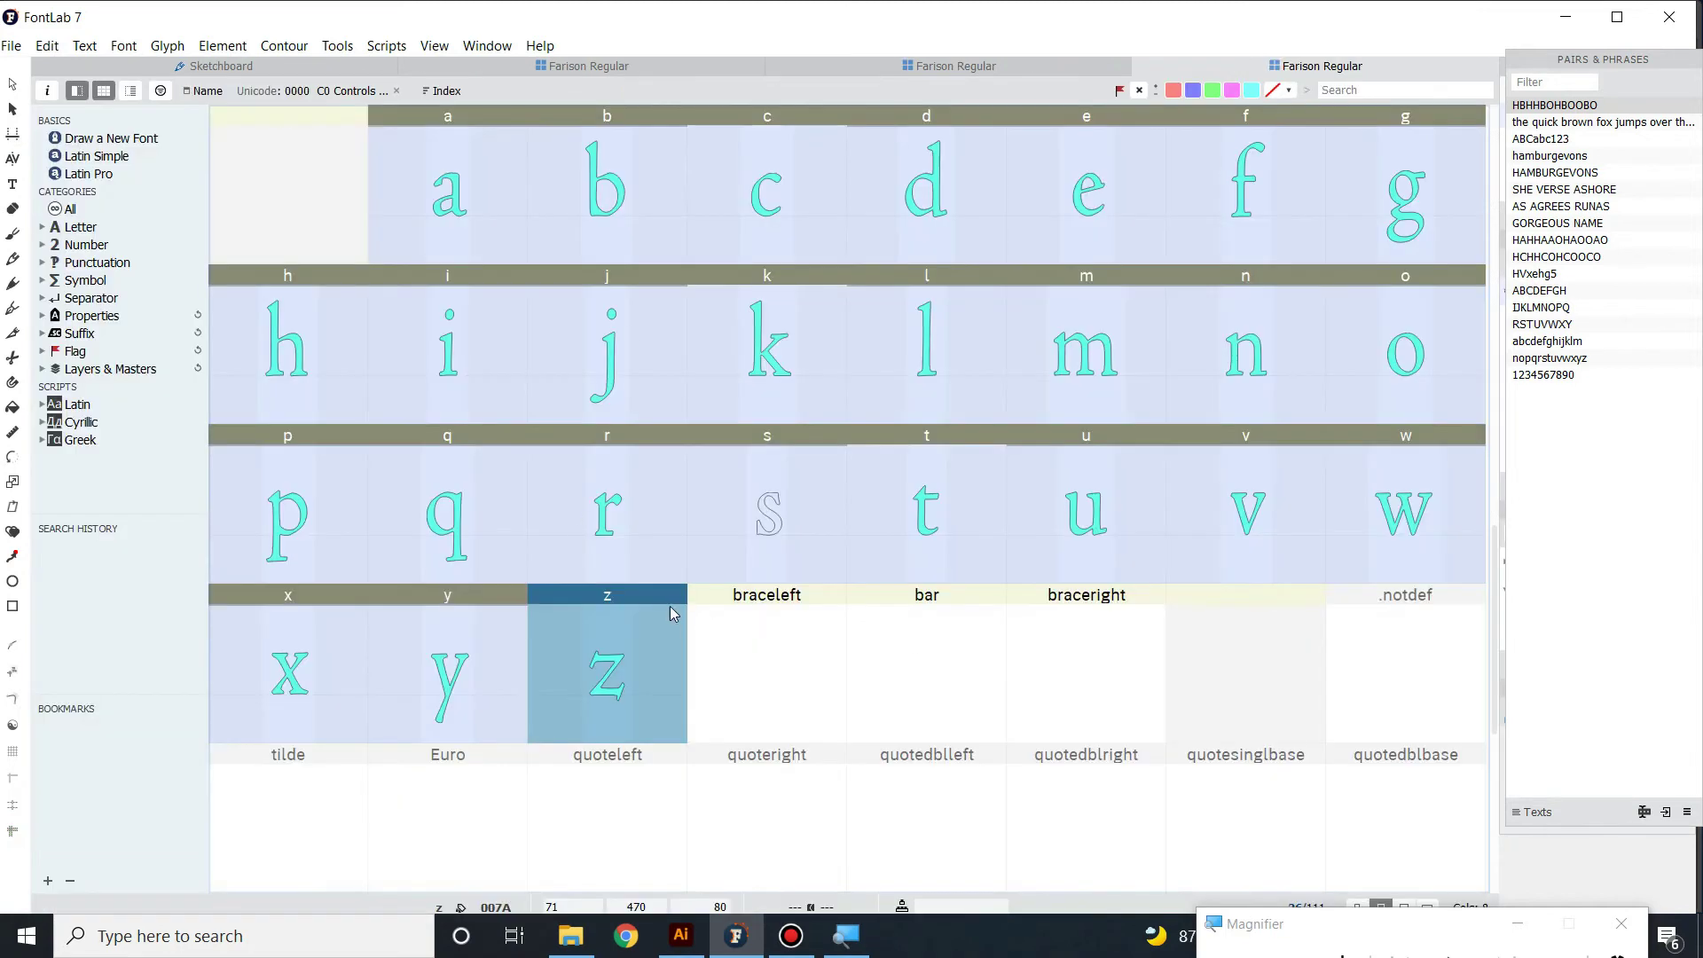
- Examine the alternate and ligature glyphs a.alt, fi, fl, c.alt and d.alt at the end of the font's glyph grid
left_click(804, 674)
left_click(614, 516)
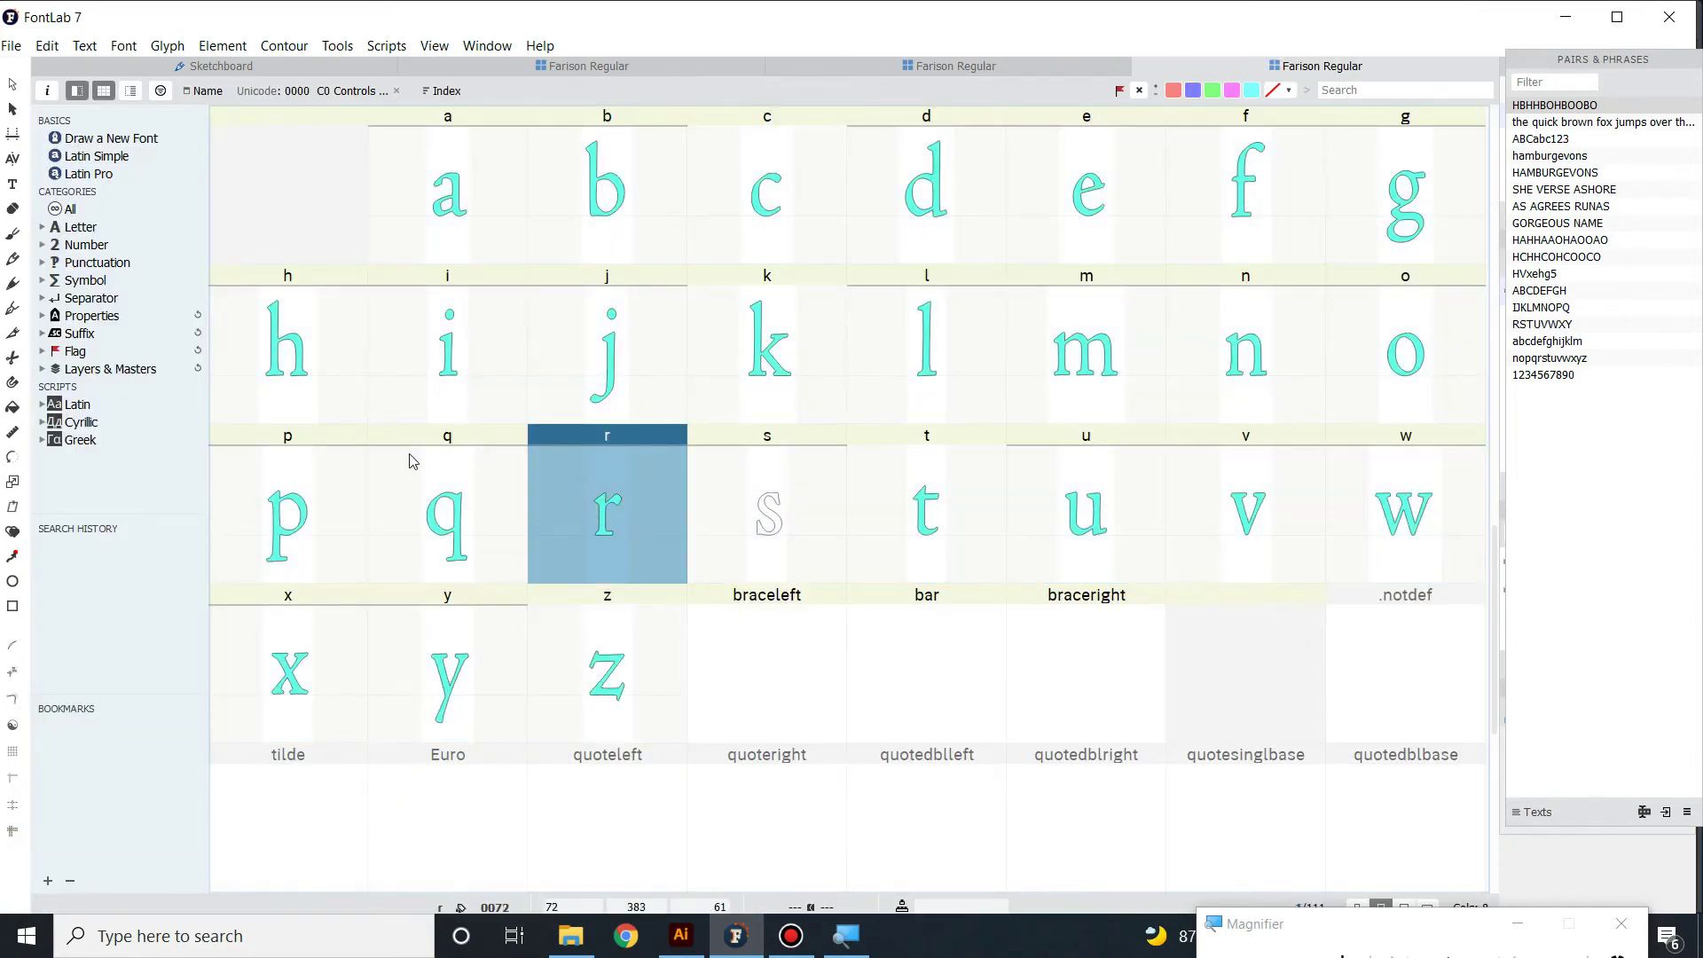
scroll(840, 577, "down", 3)
scroll(834, 584, "up", 3)
scroll(825, 584, "up", 8)
scroll(821, 584, "down", 11)
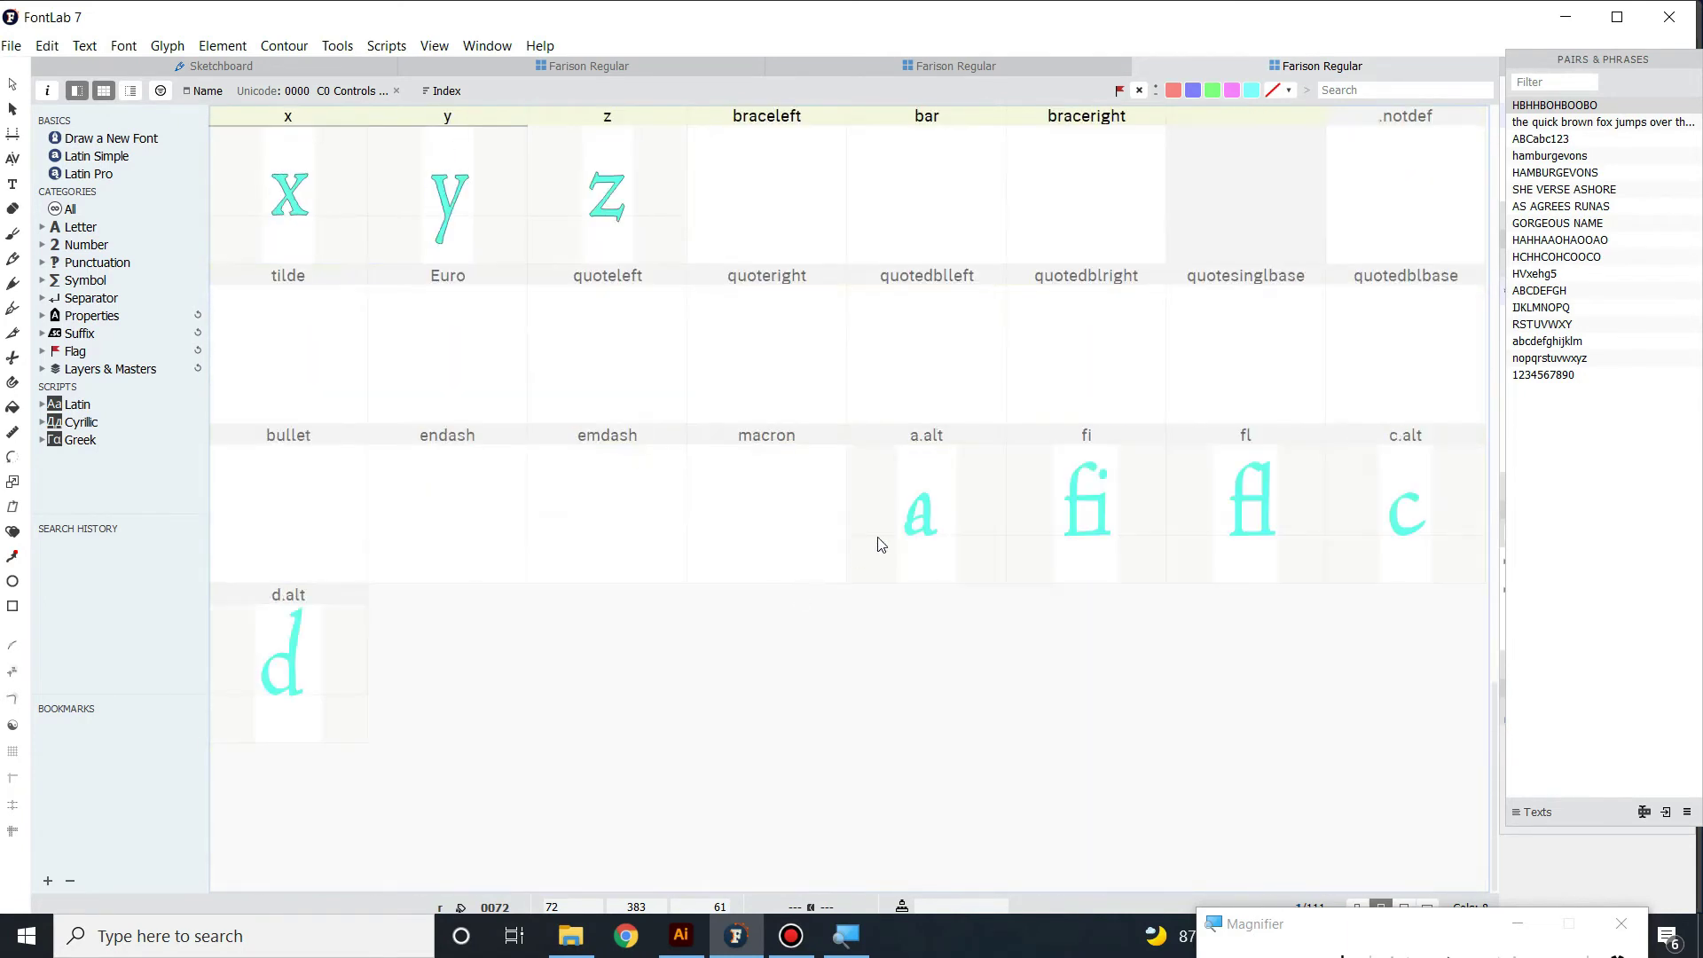
left_click(891, 532)
left_click(1133, 521)
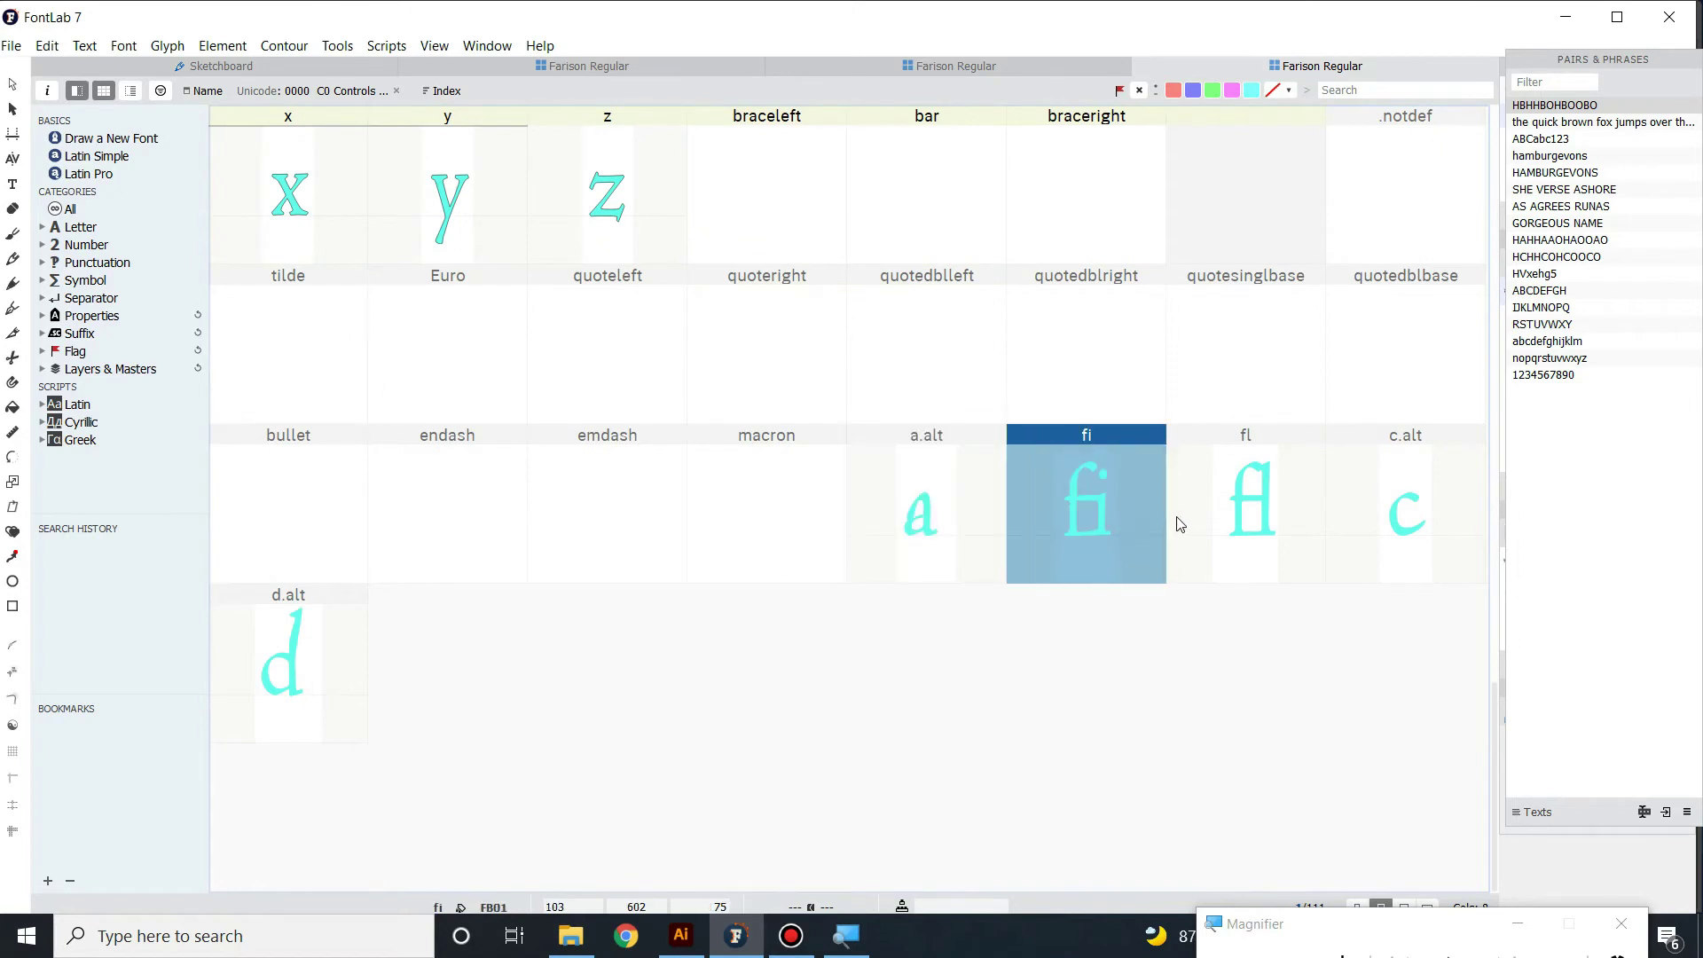
left_click(725, 679)
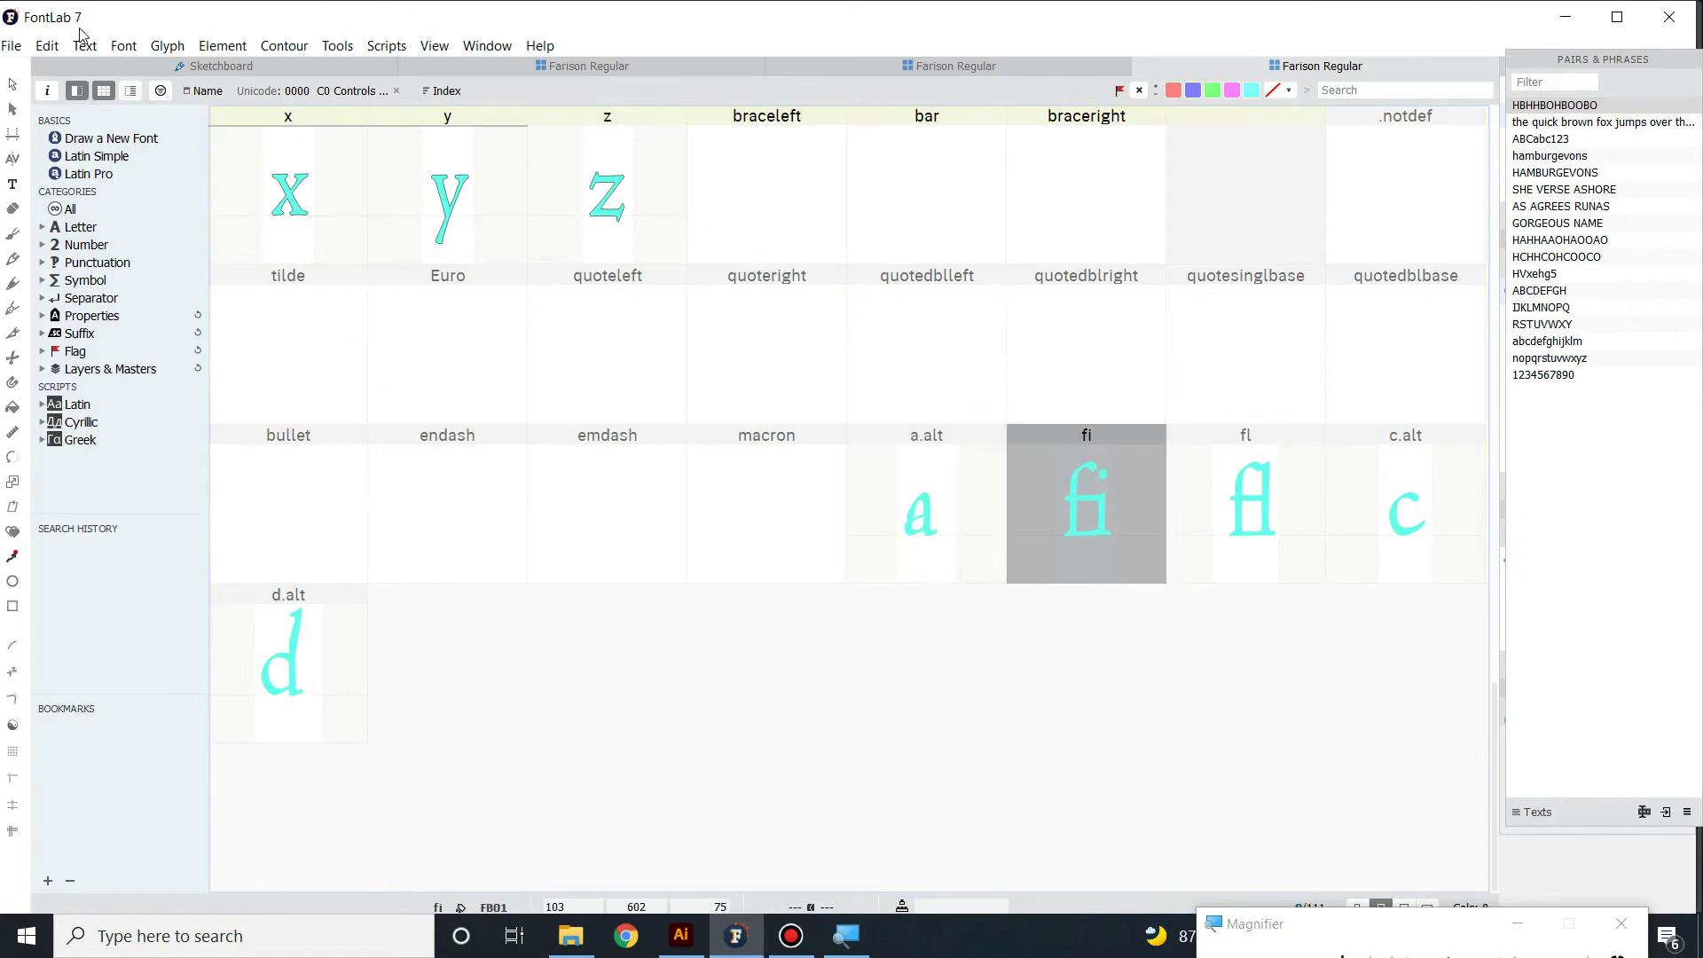
left_click(170, 47)
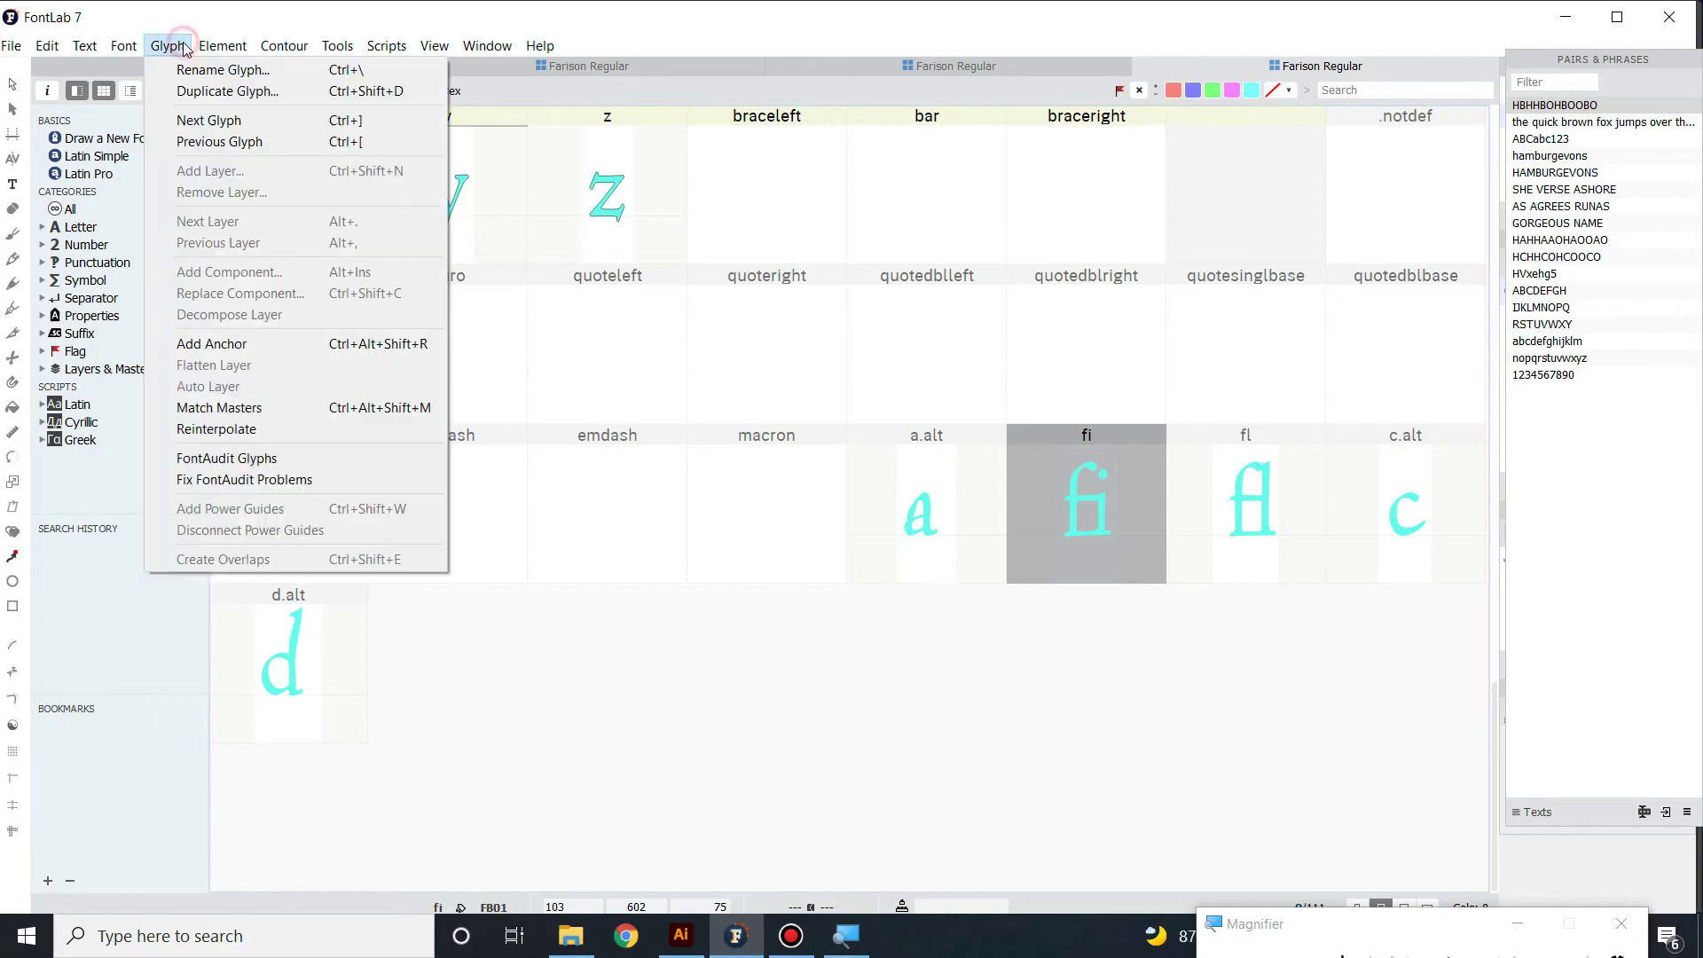
left_click(1148, 519)
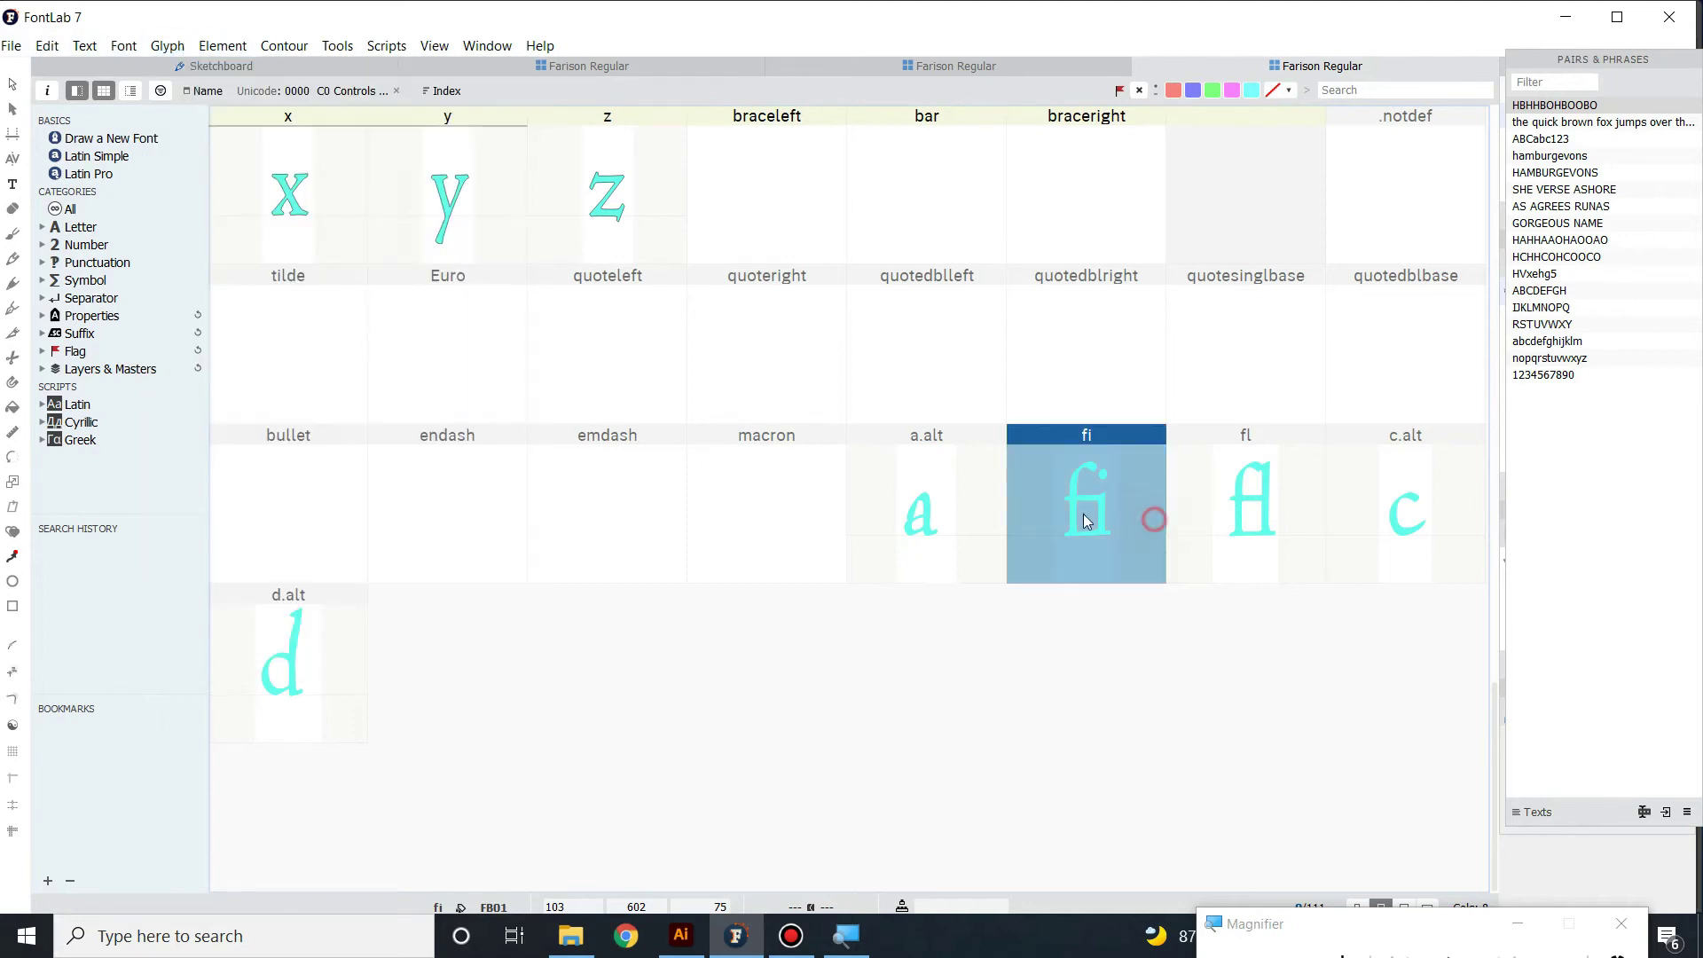
left_click(936, 510)
scroll(839, 536, "up", 5)
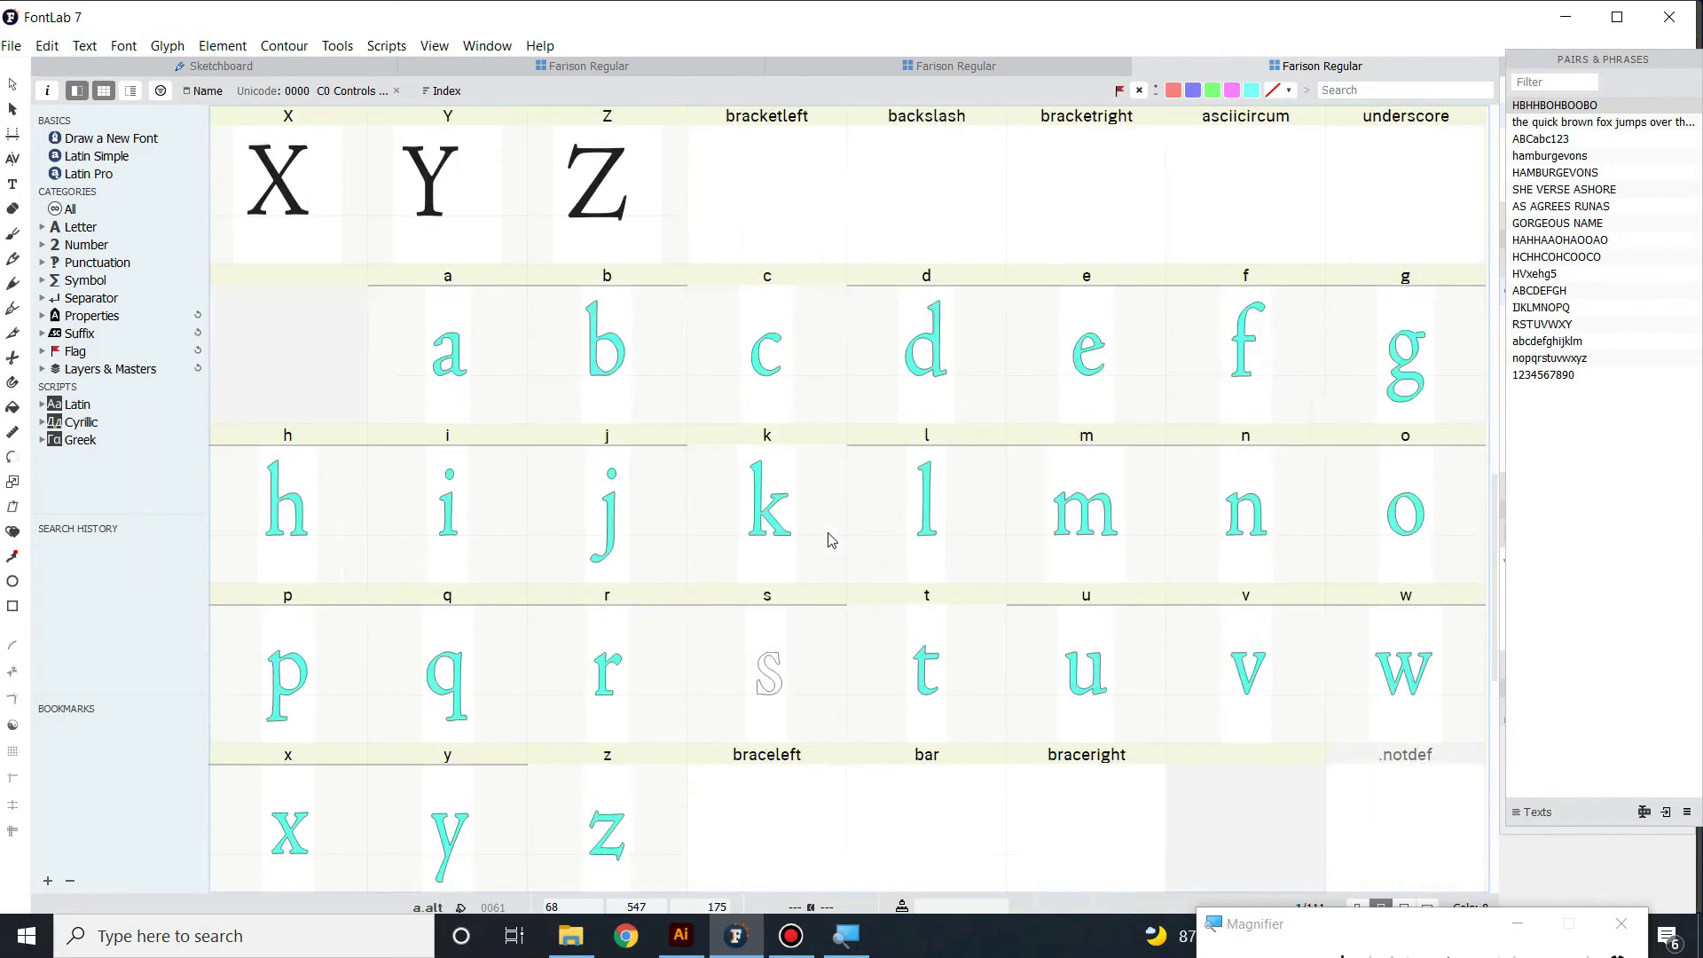
scroll(838, 568, "down", 4)
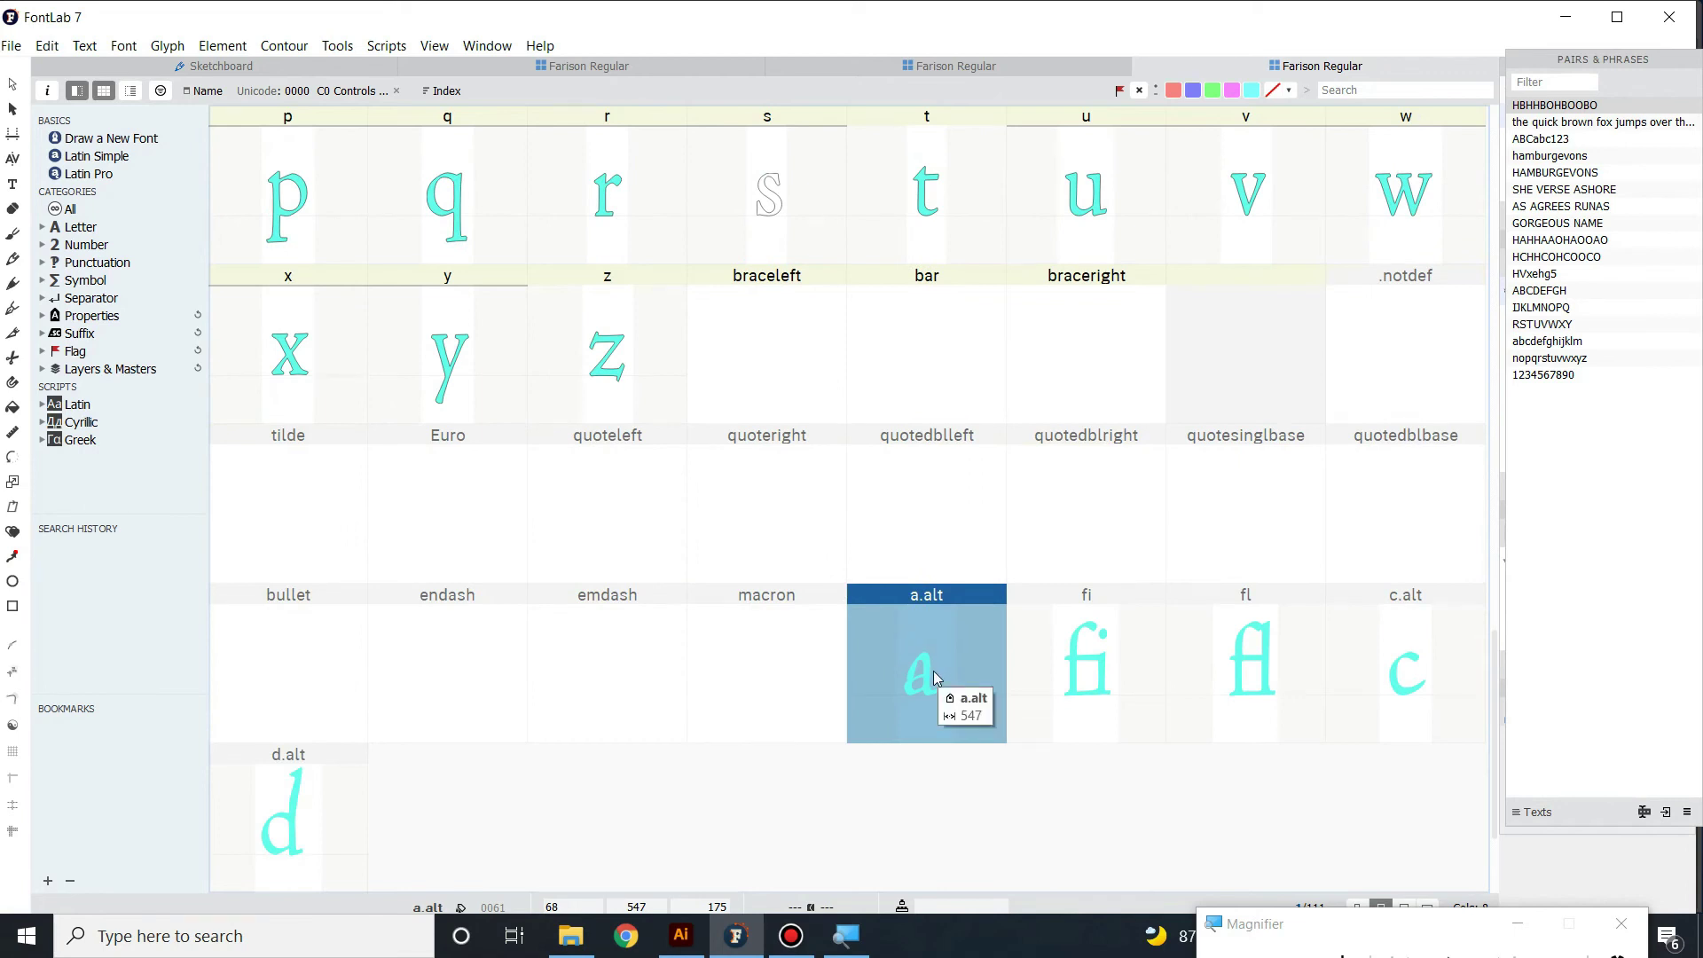
scroll(934, 671, "up", 3)
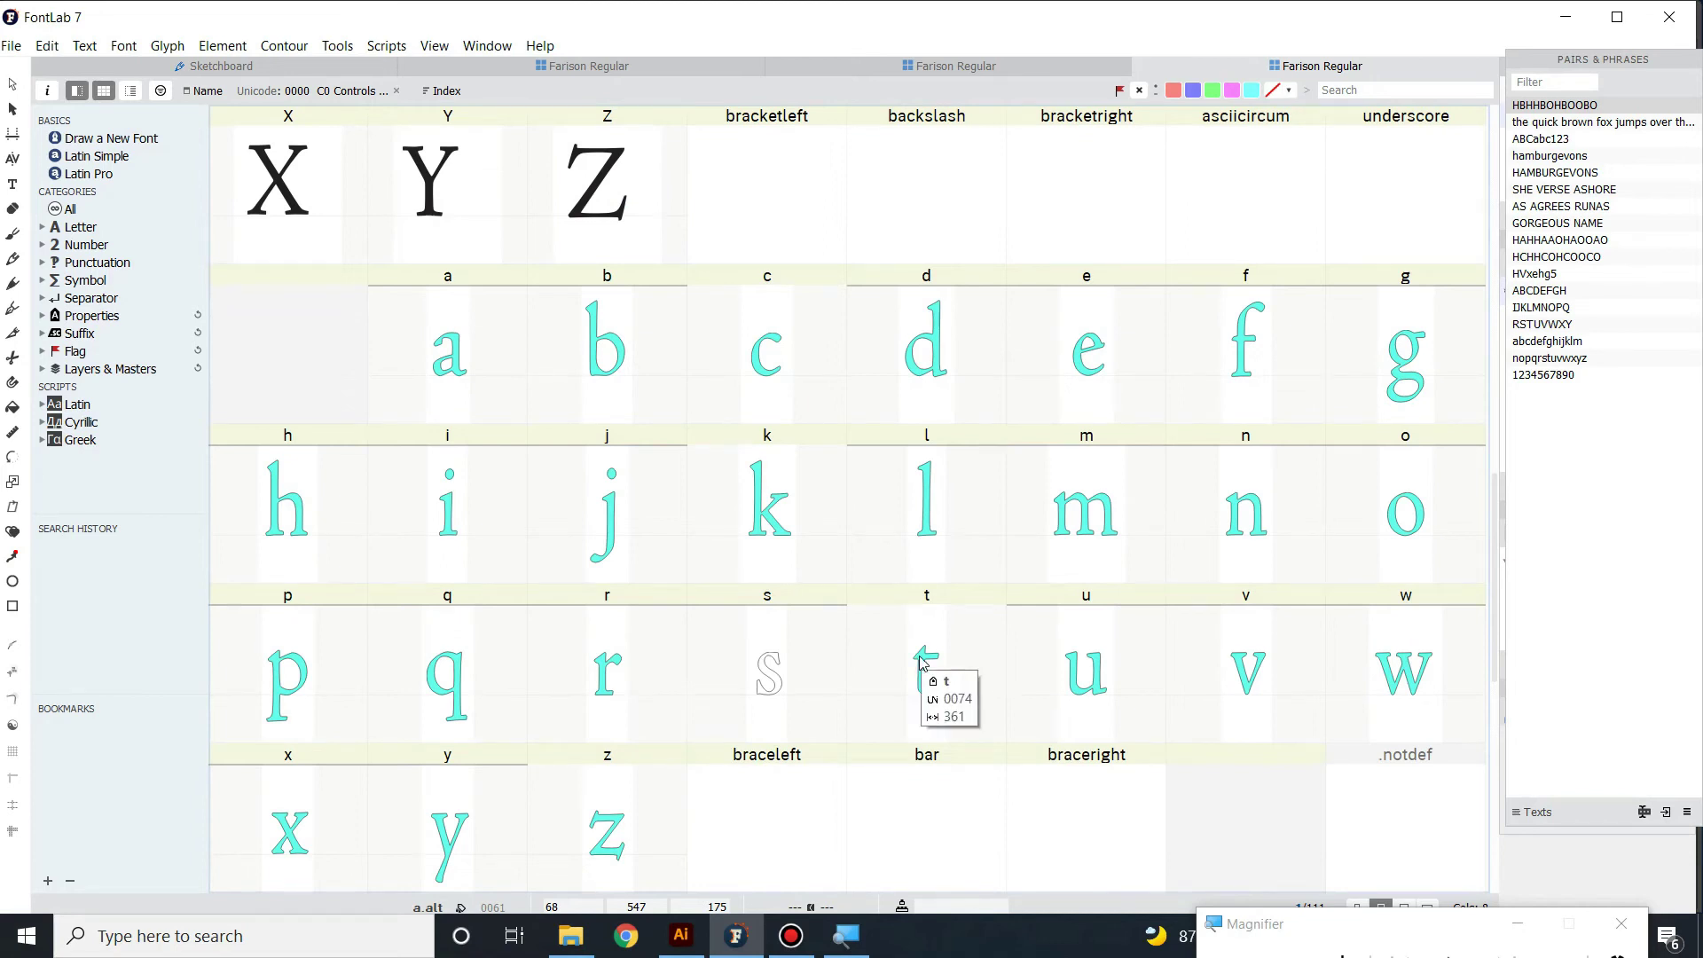
- Compare the standard lowercase glyphs b to f with the alternate glyphs at the end of the grid
left_click(596, 357)
left_click(764, 355)
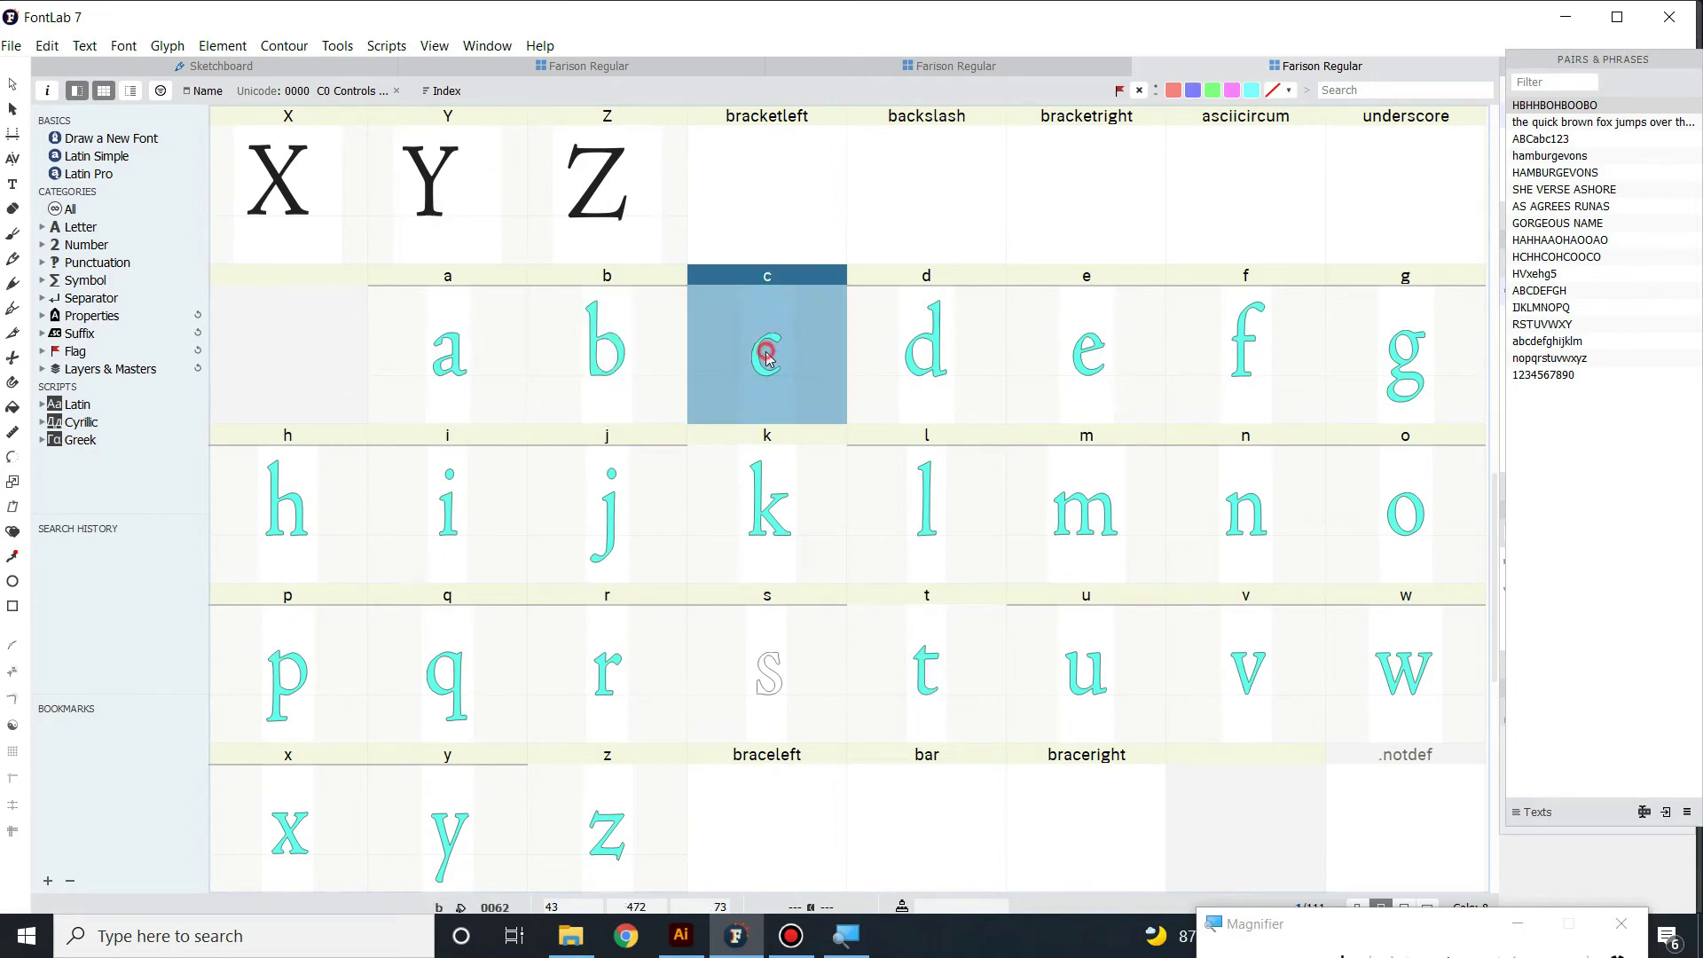
left_click(881, 360)
left_click(1060, 369)
left_click(1250, 371)
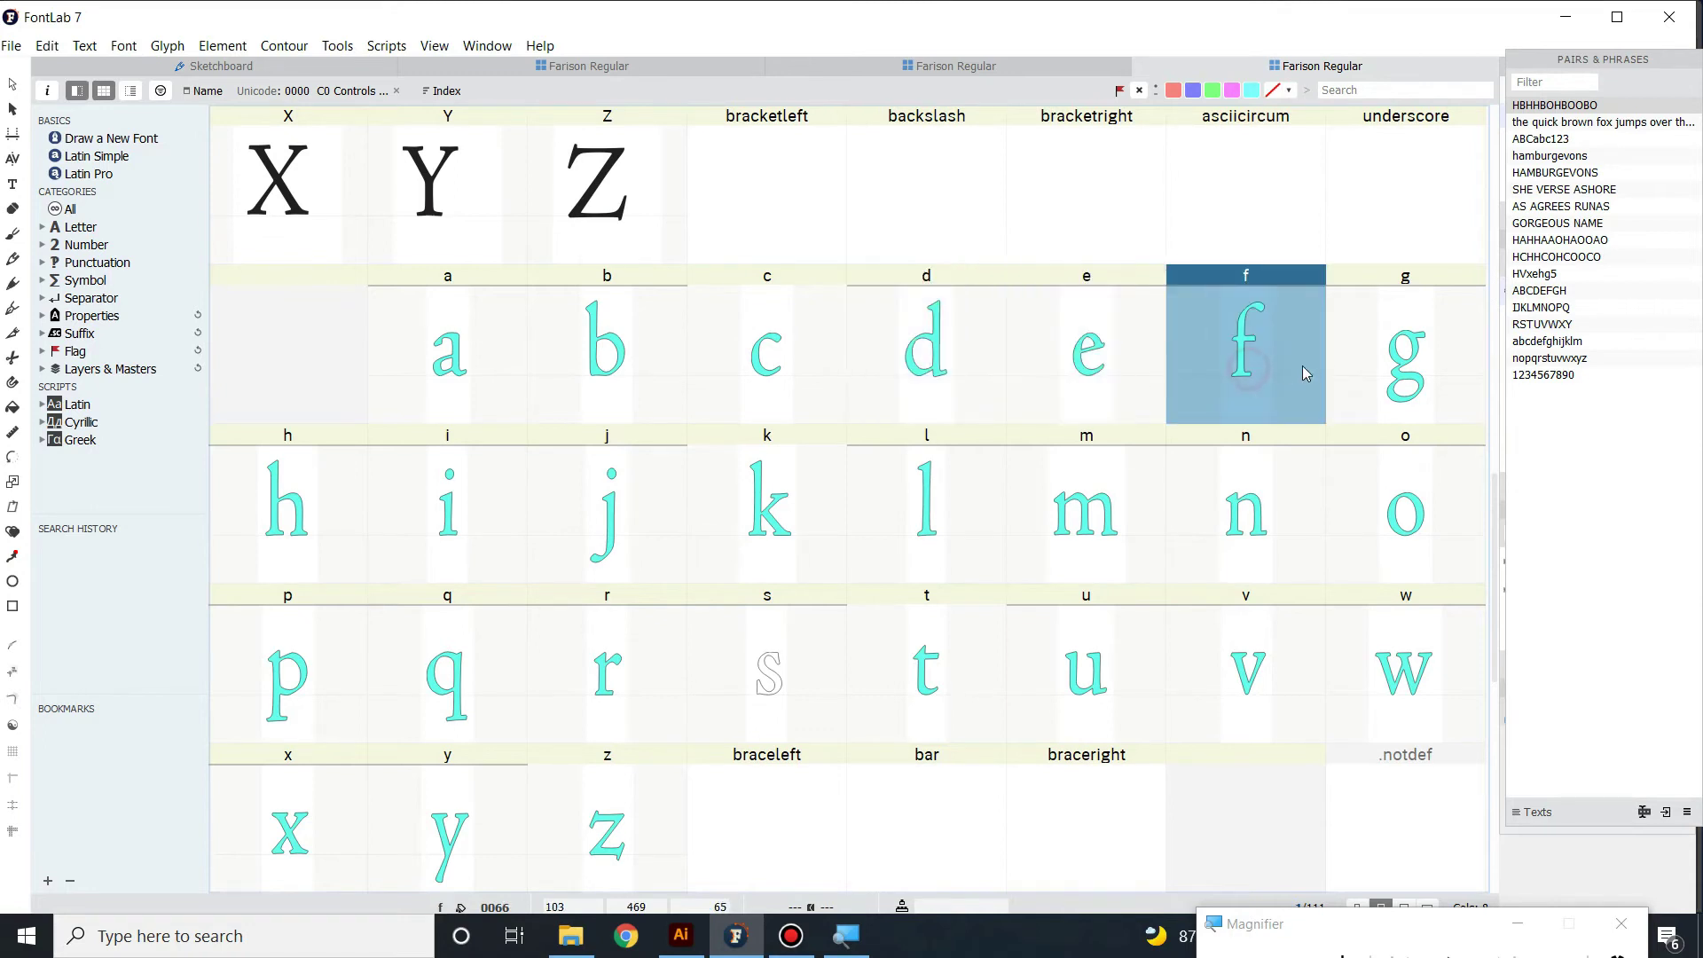
scroll(1020, 472, "down", 2)
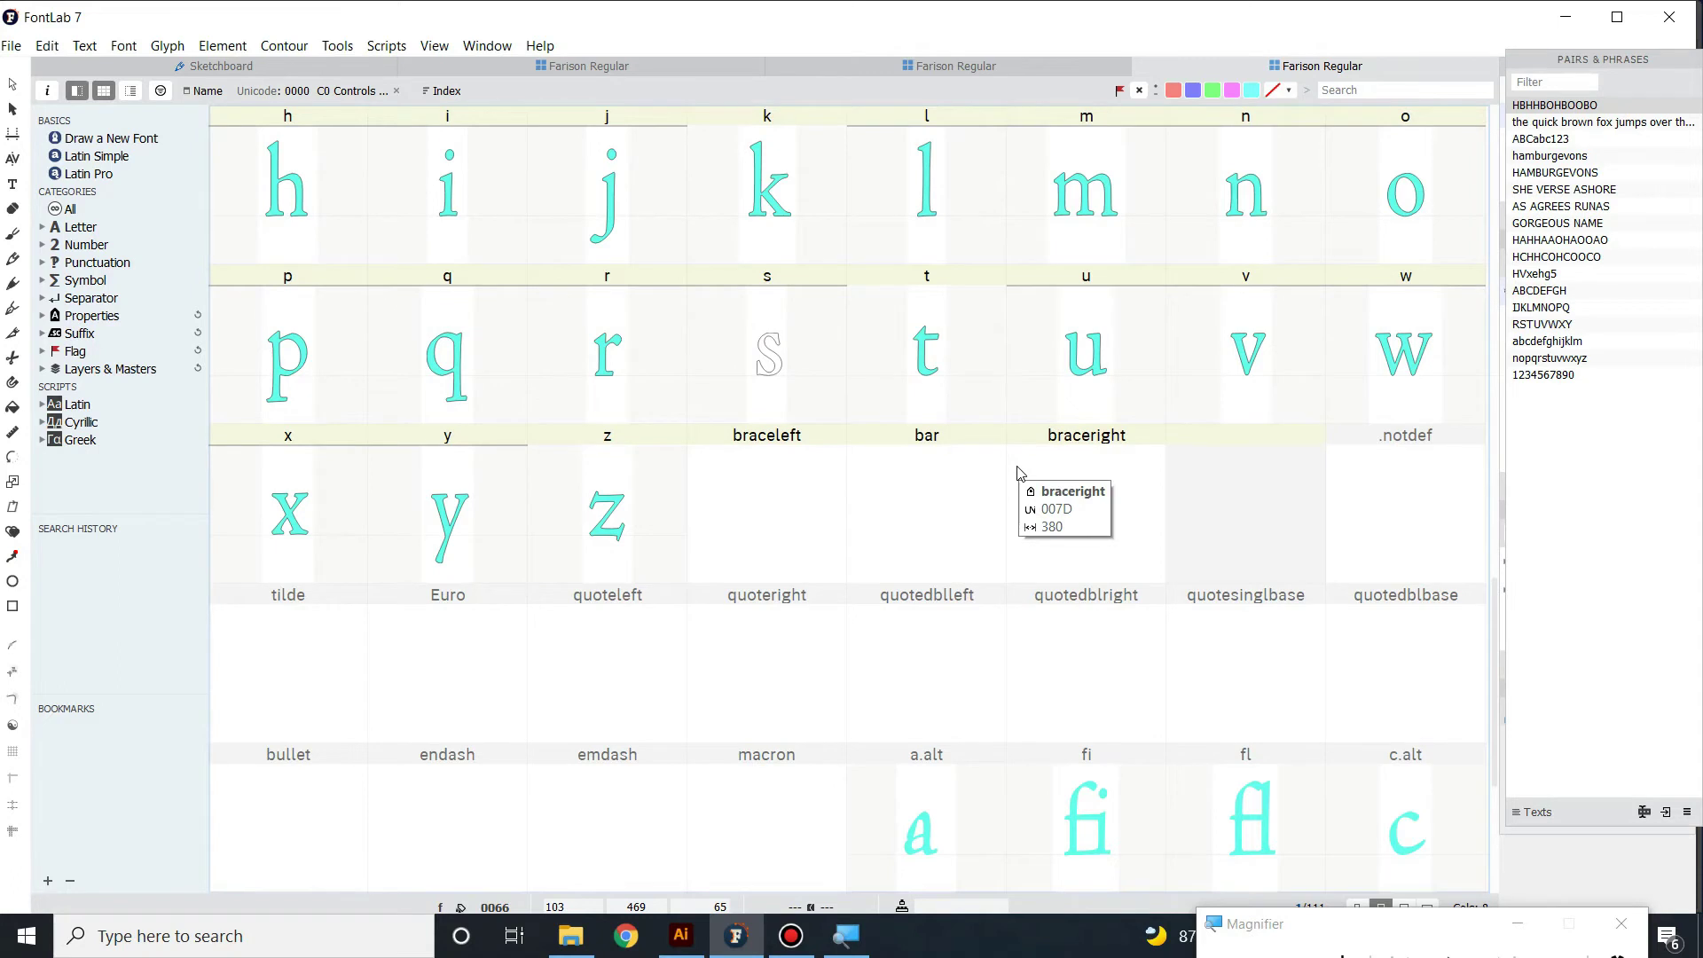
scroll(1020, 472, "down", 1)
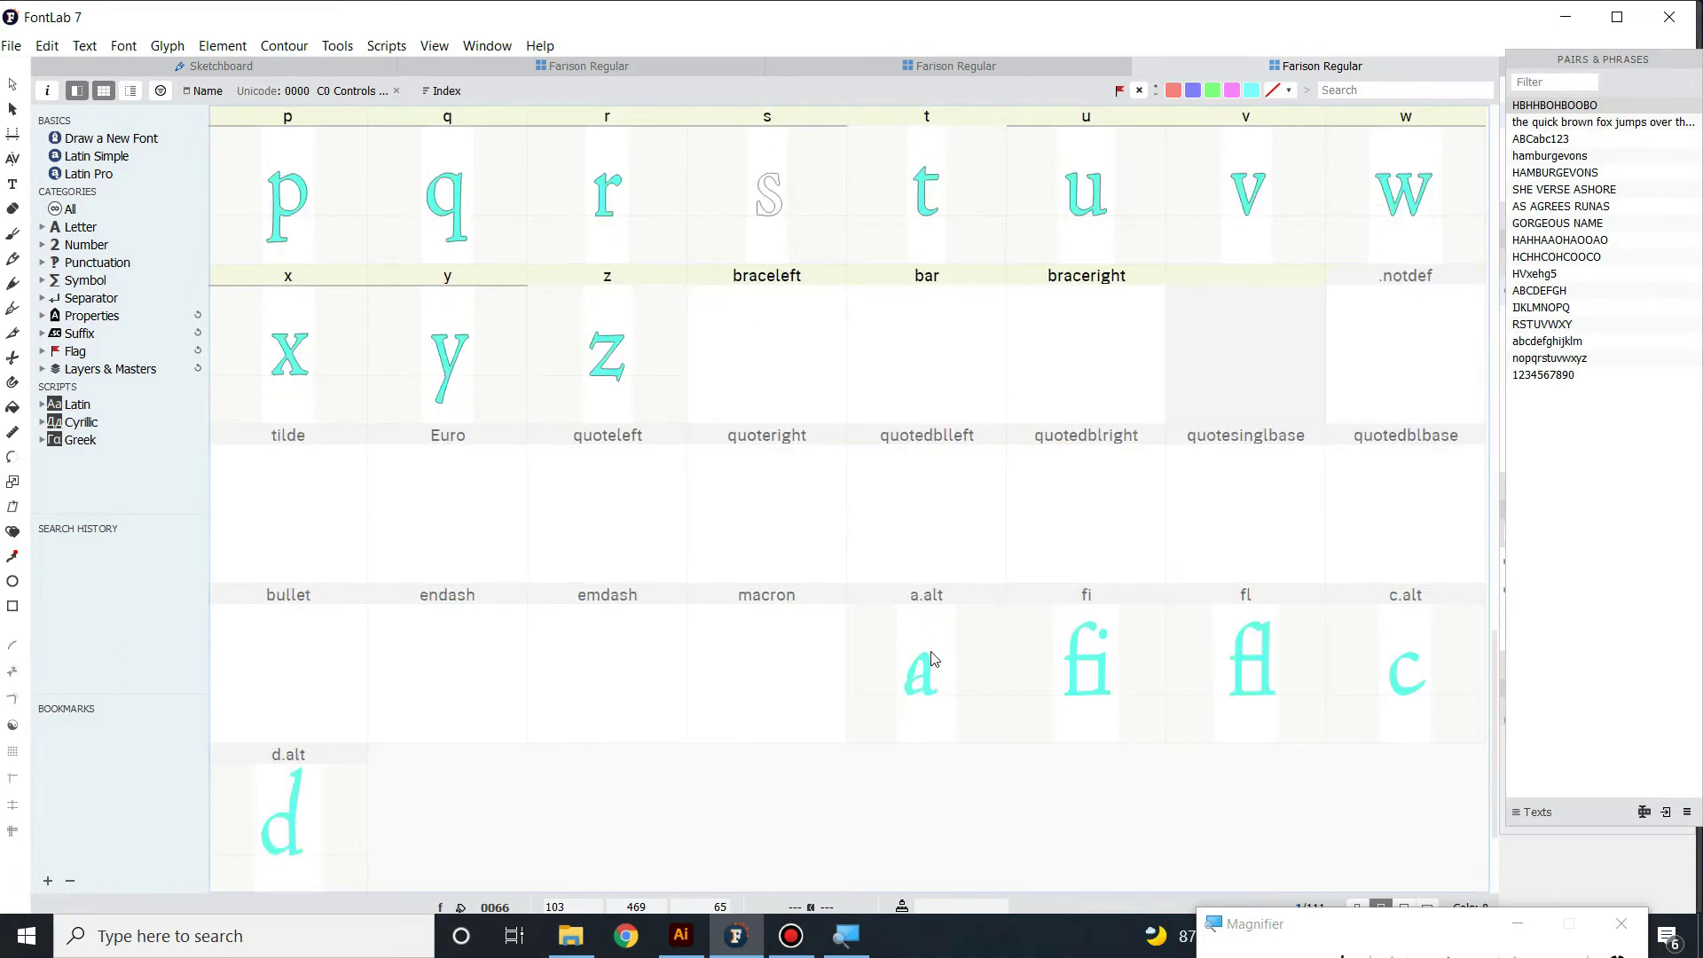
scroll(931, 659, "up", 5)
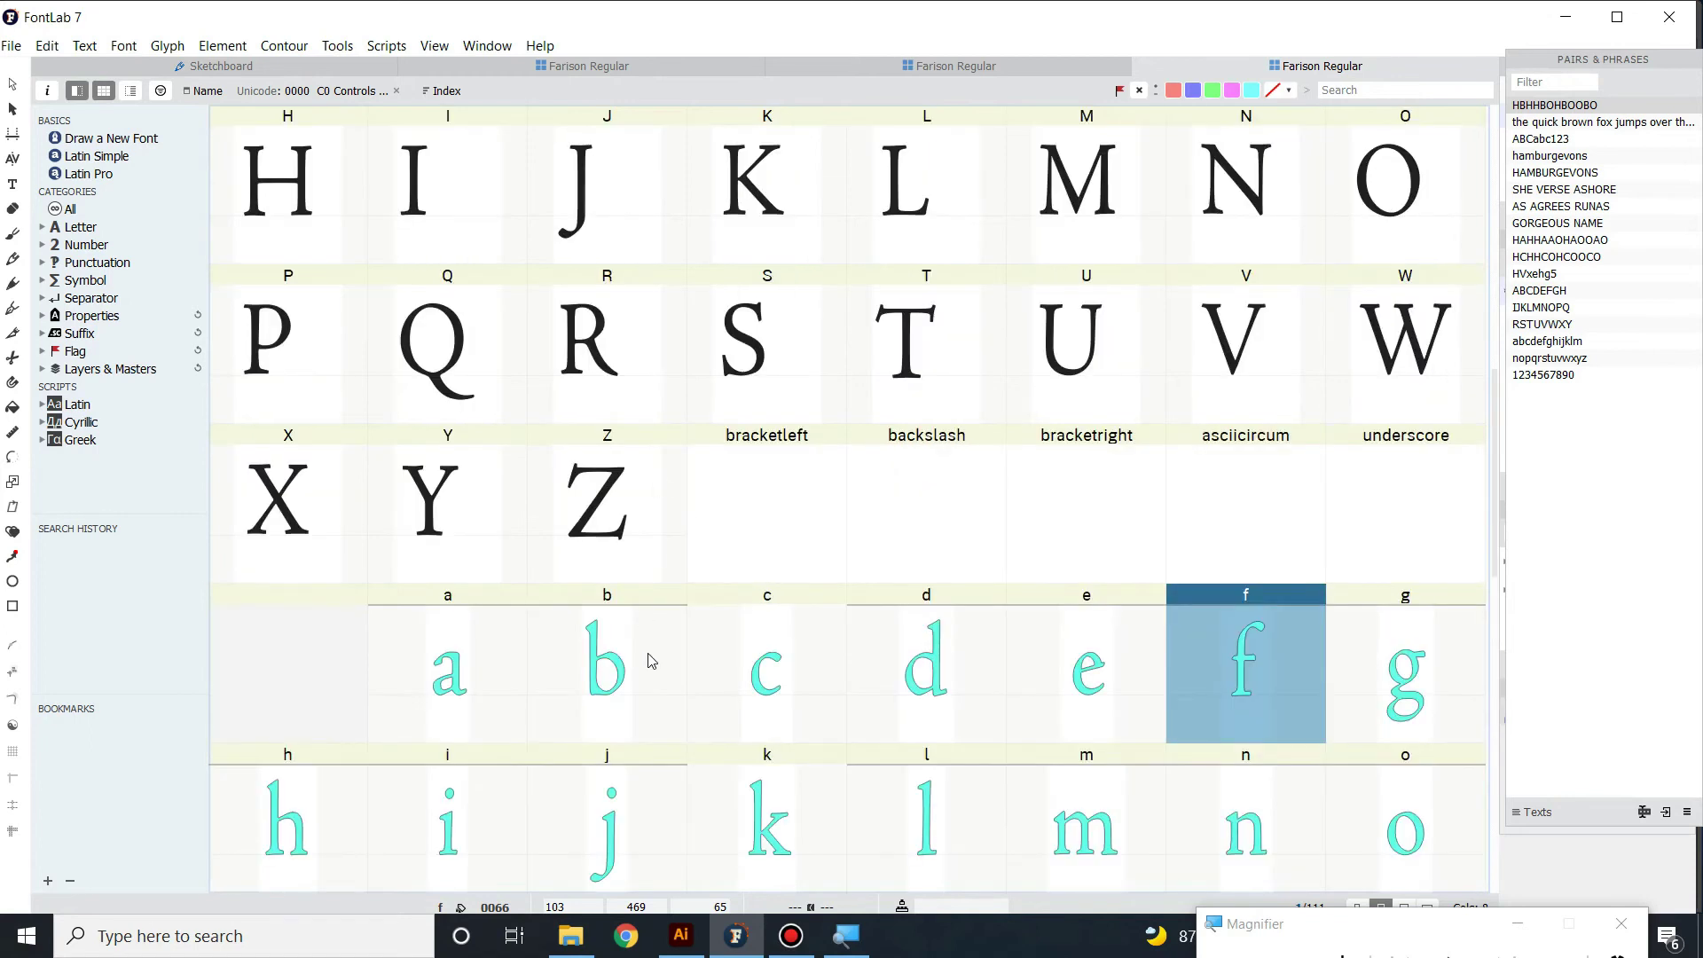
- Duplicate the b glyph as b.swsh and select the new swash glyph in the grid
left_click(652, 661)
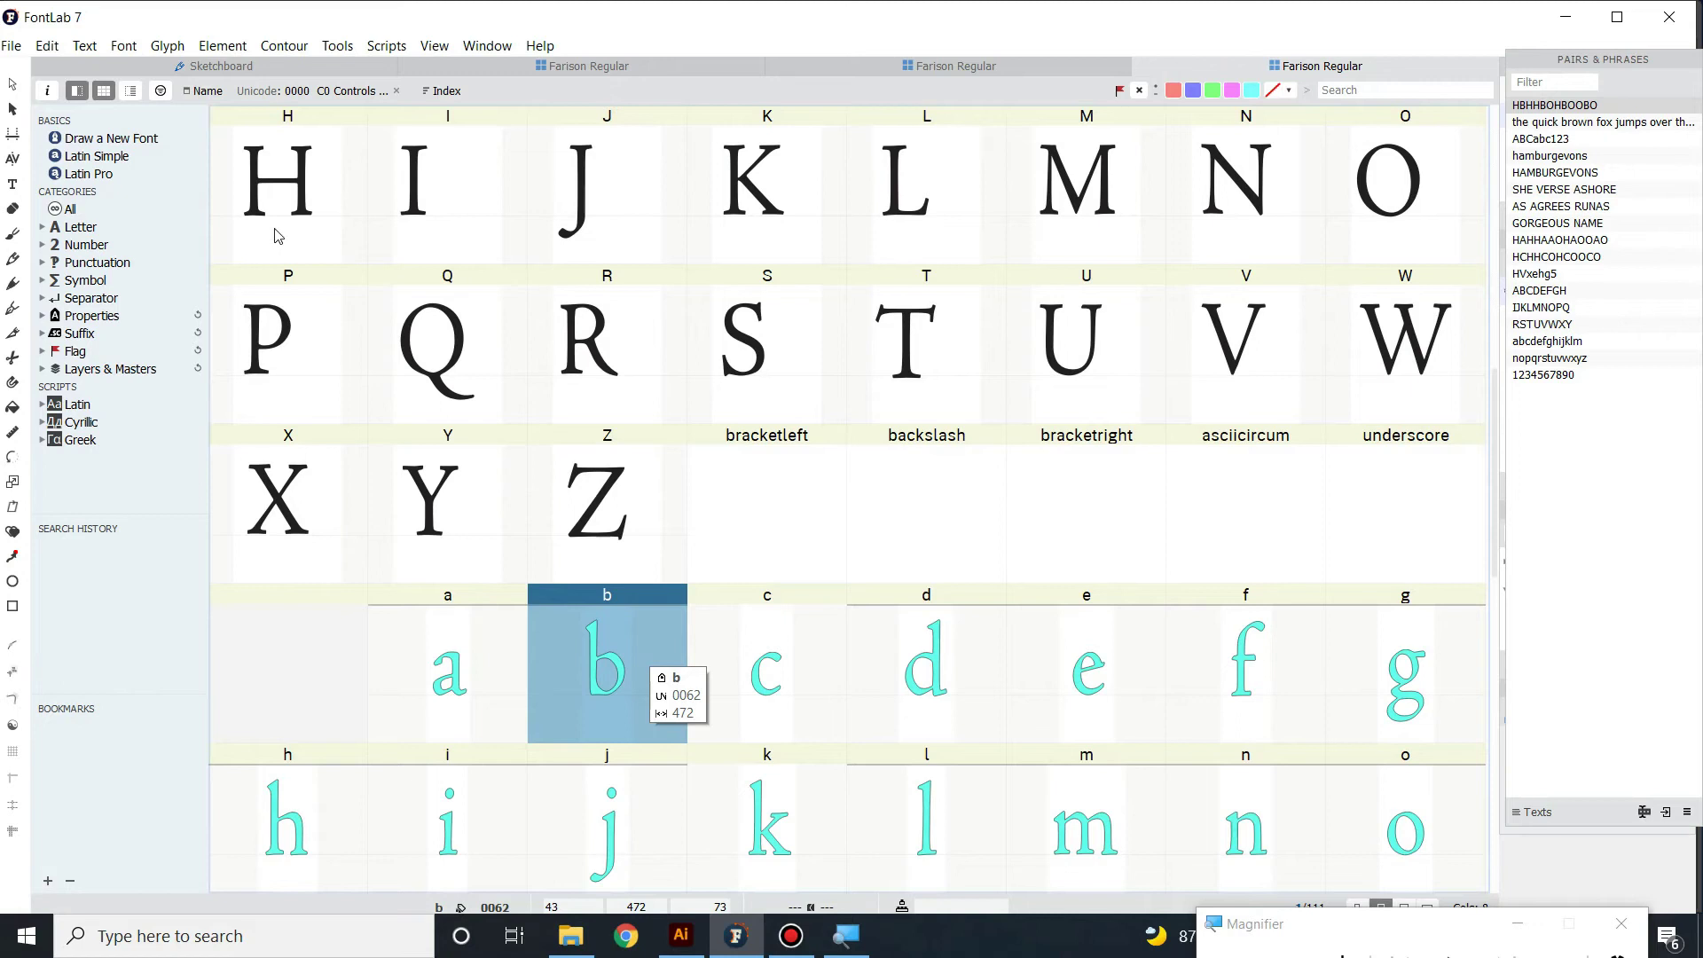
left_click(167, 46)
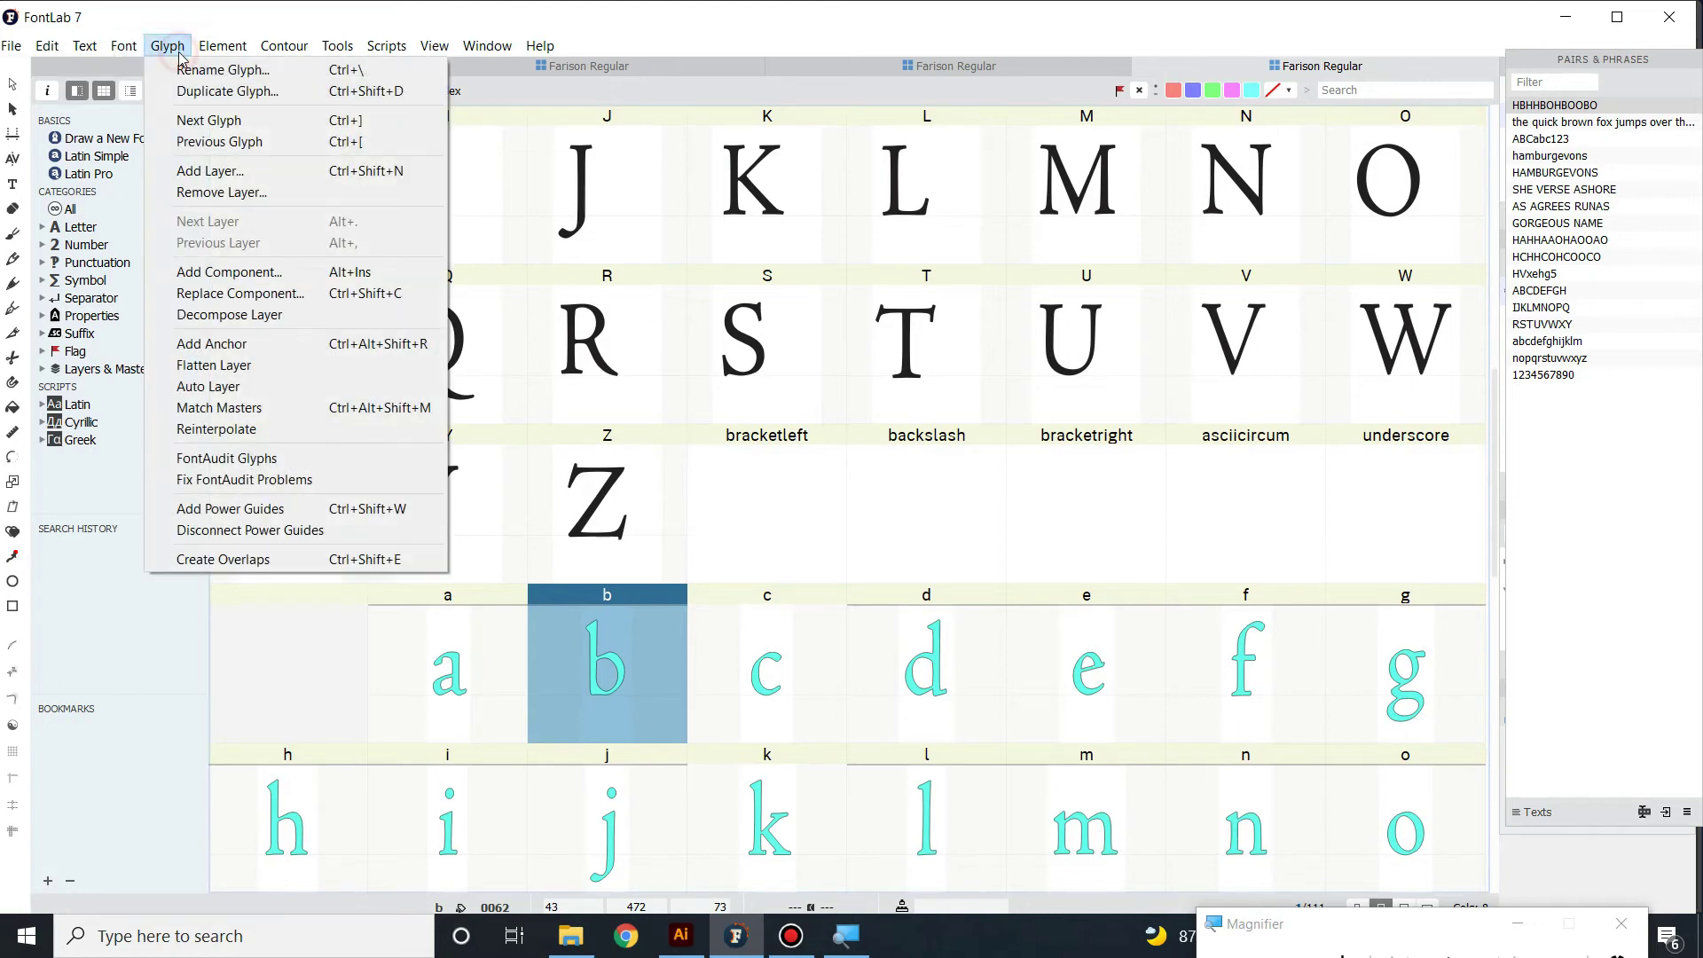
left_click(240, 99)
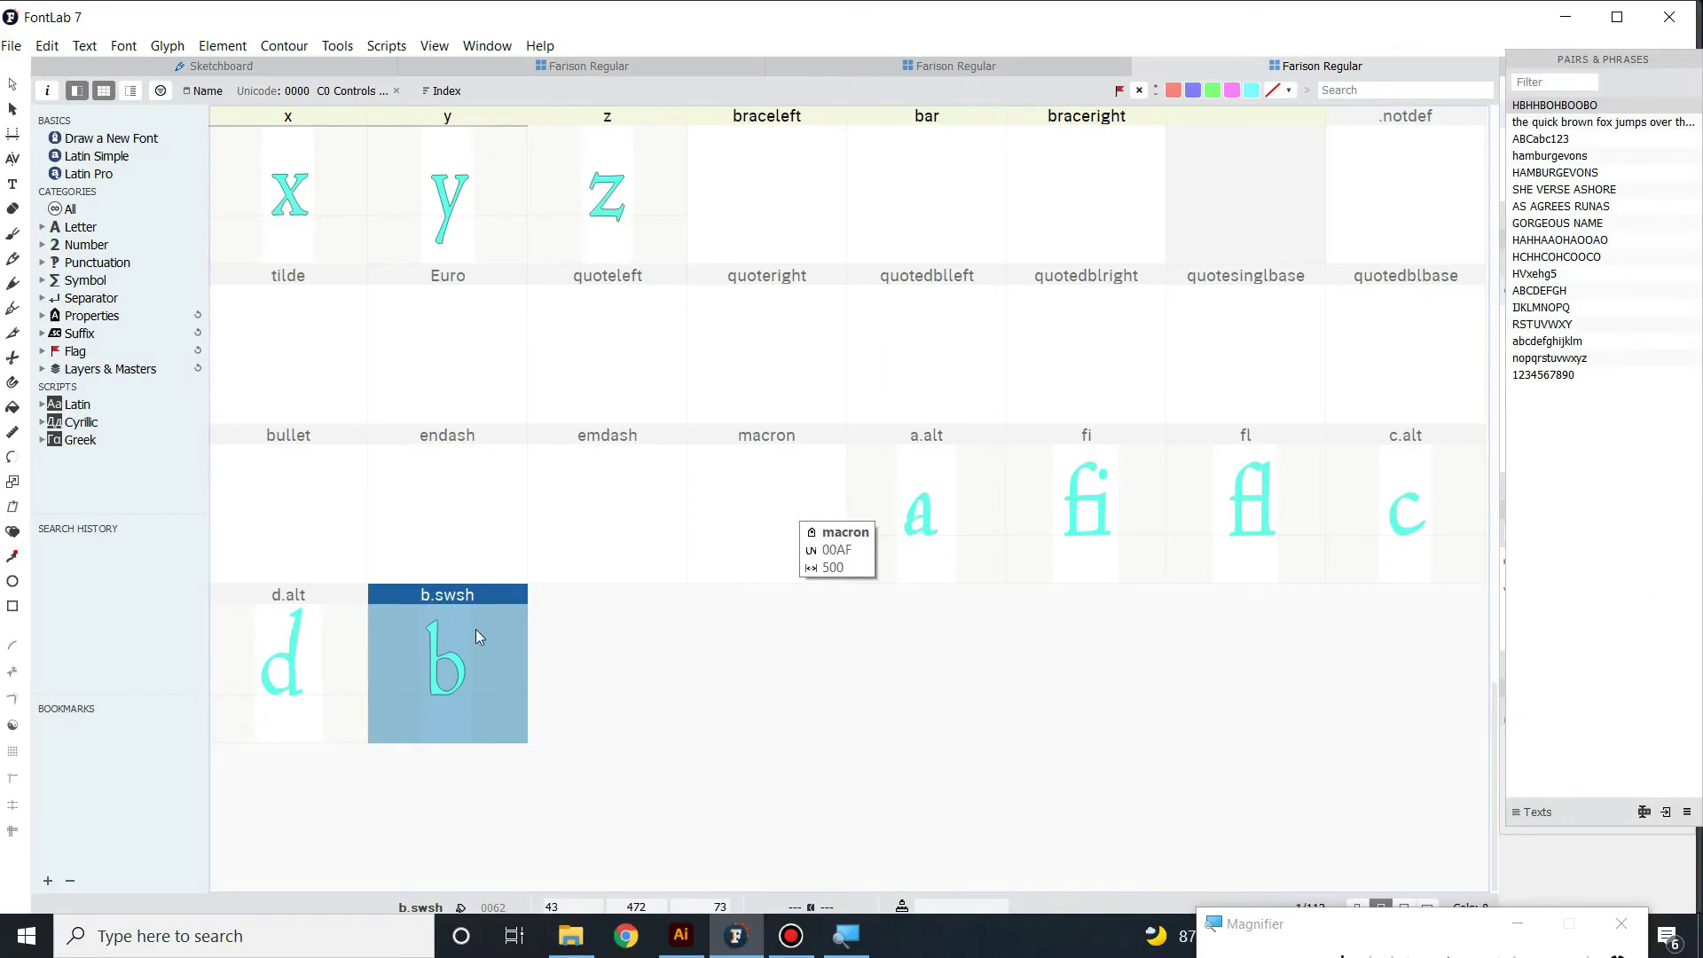
right_click(460, 684)
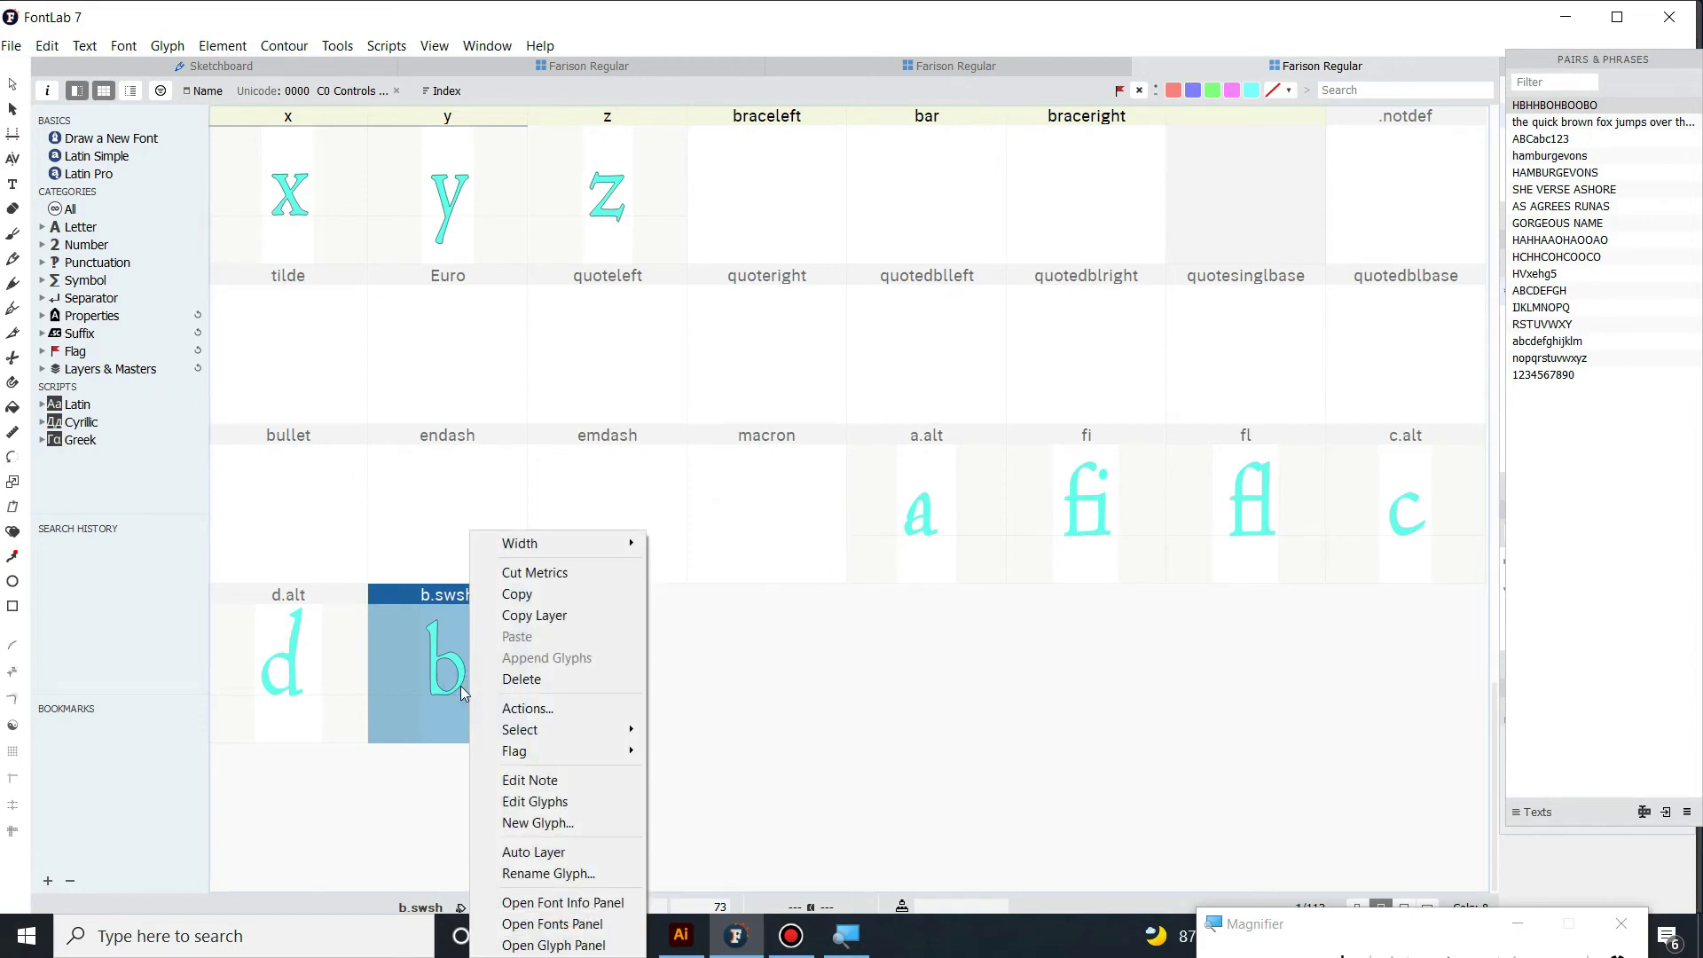
left_click(440, 668)
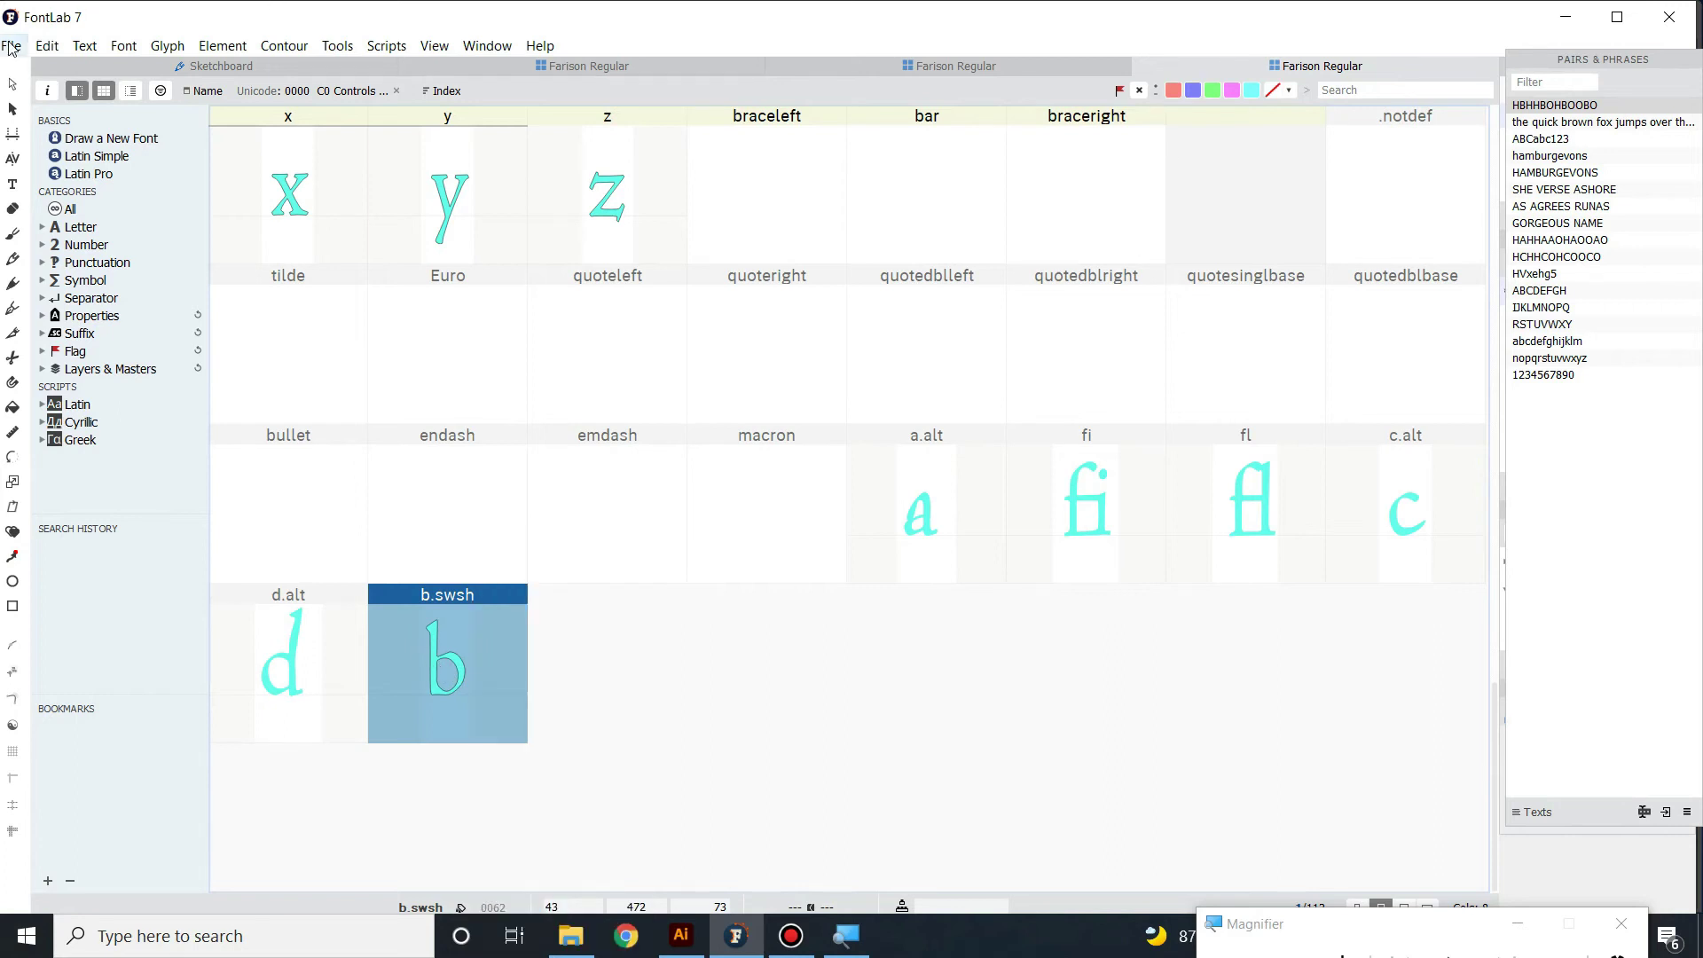
left_click(170, 49)
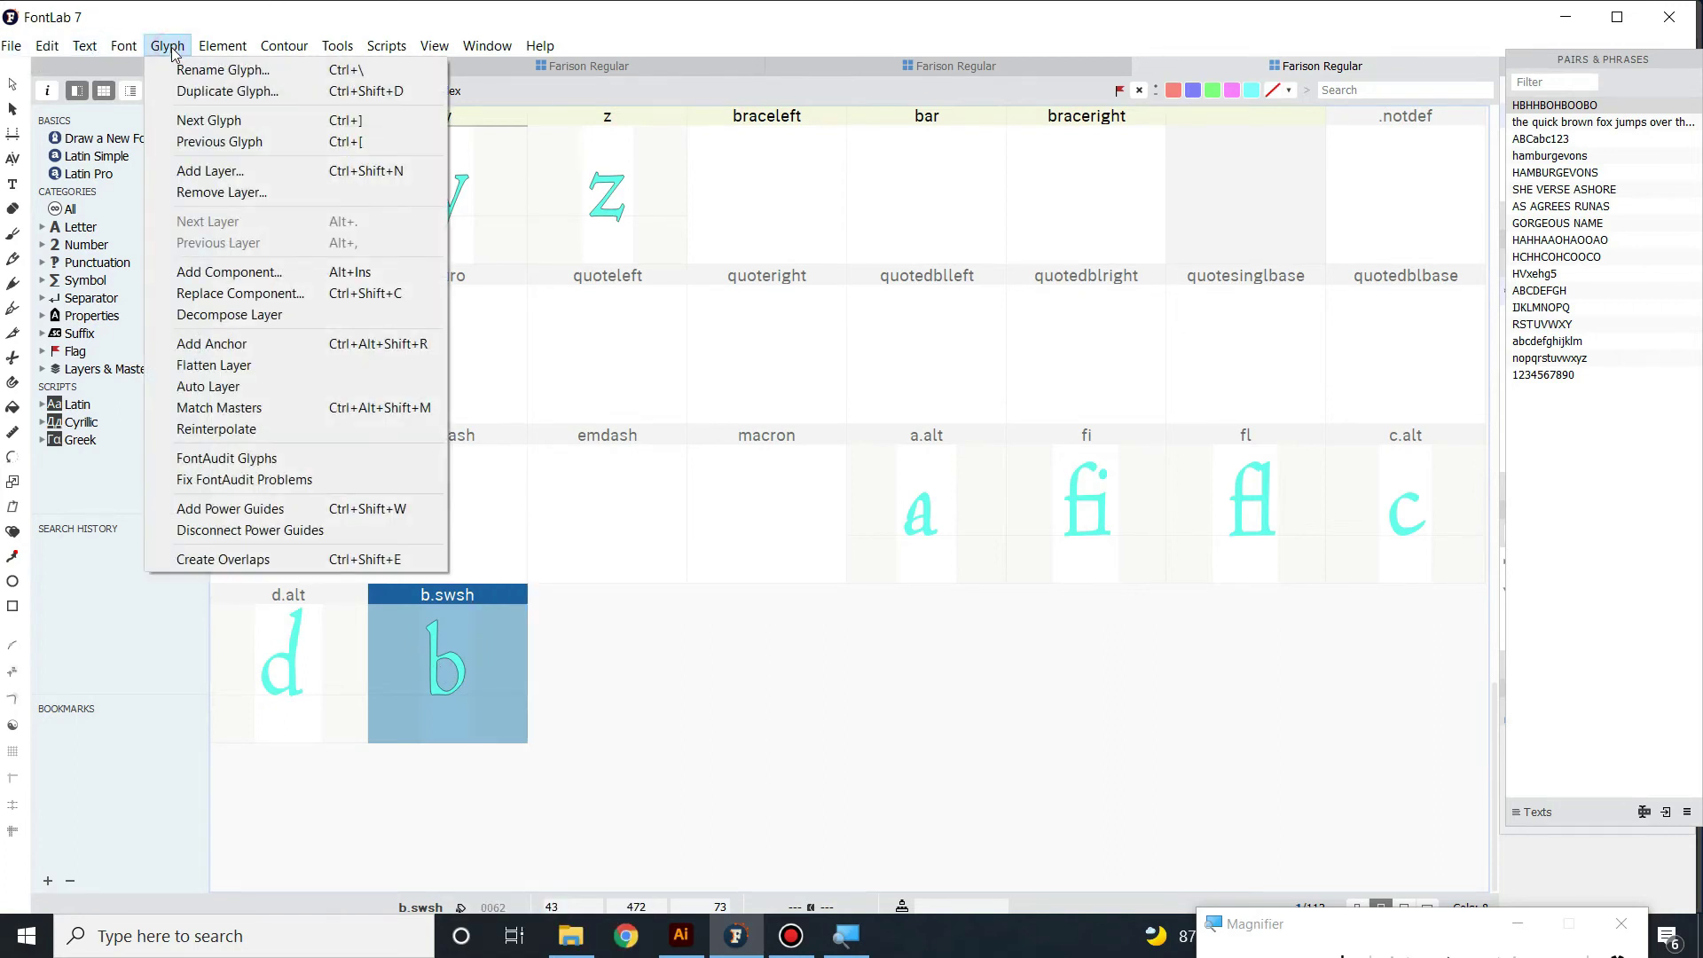
left_click(239, 92)
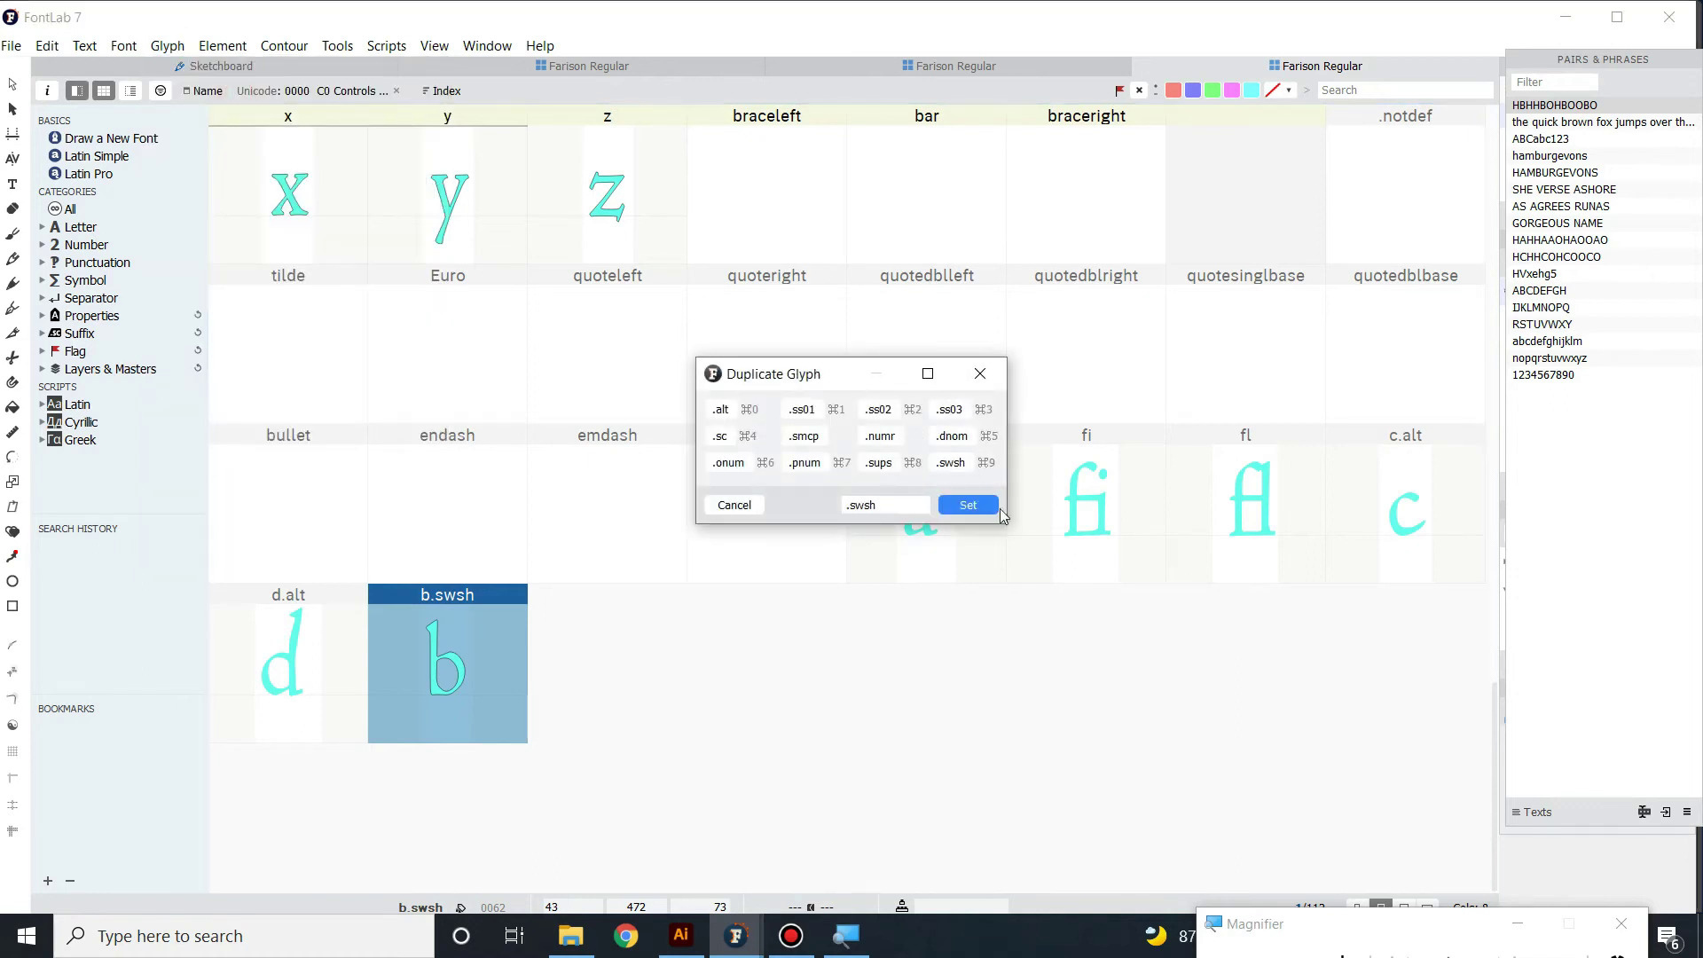
left_click(980, 373)
- Duplicate the standard lowercase b glyph as an alternative form with the .alt suffix
scroll(714, 568, "up", 5)
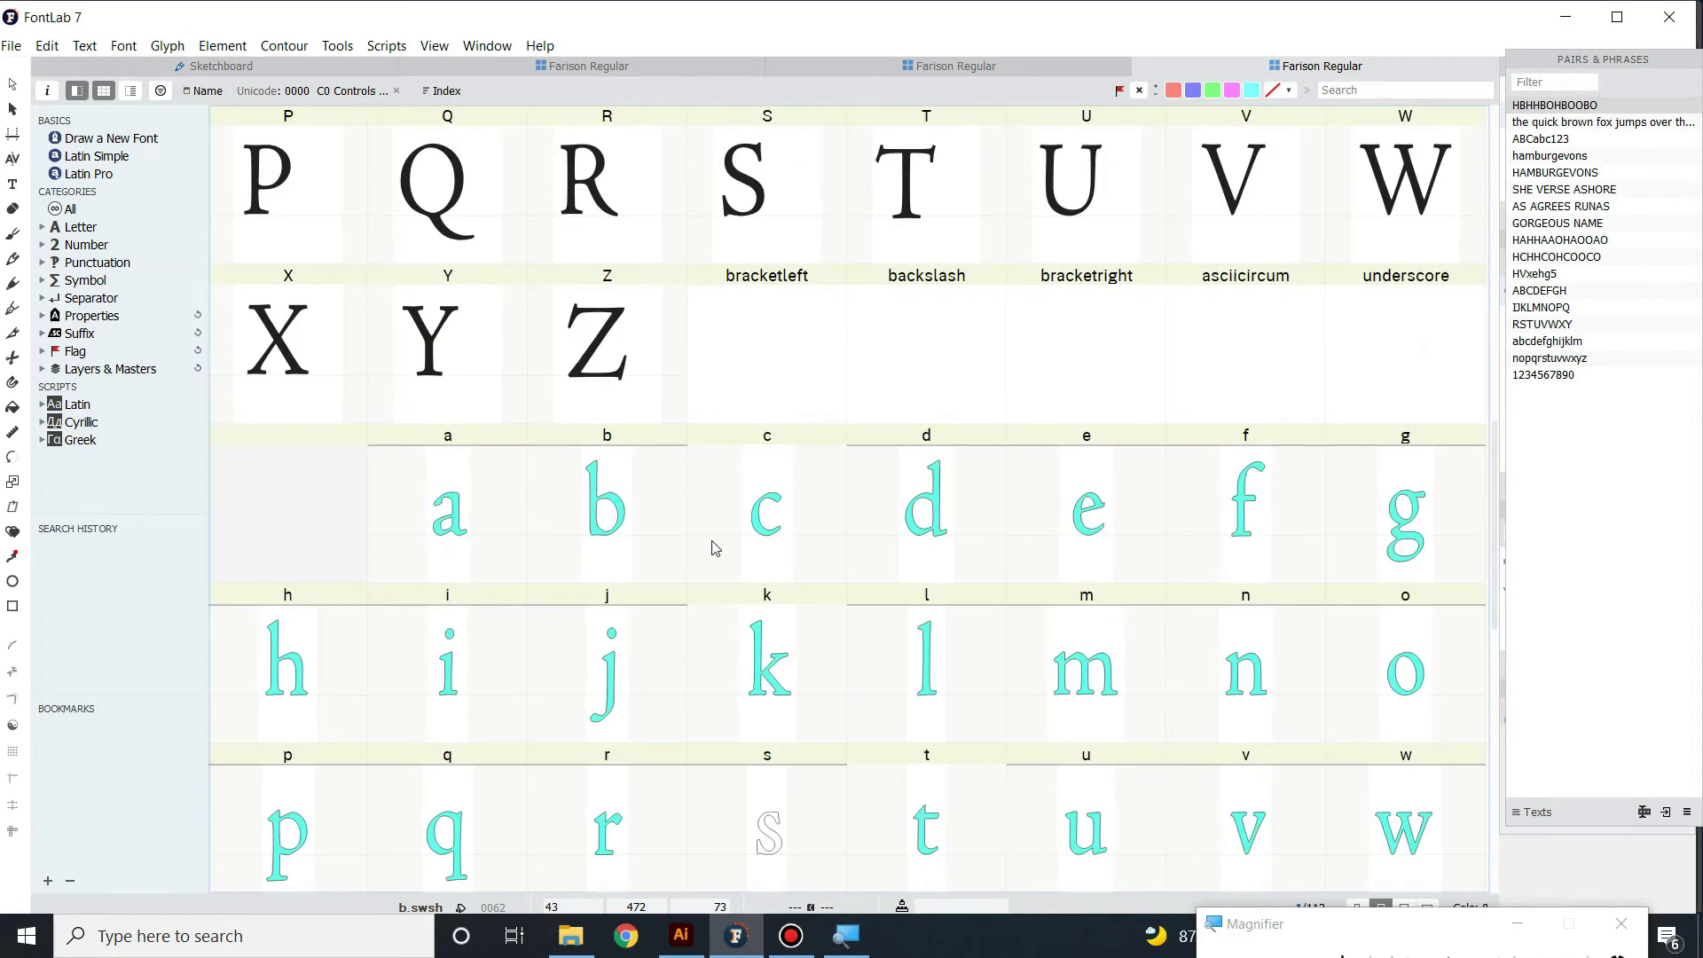
left_click(627, 533)
left_click(167, 46)
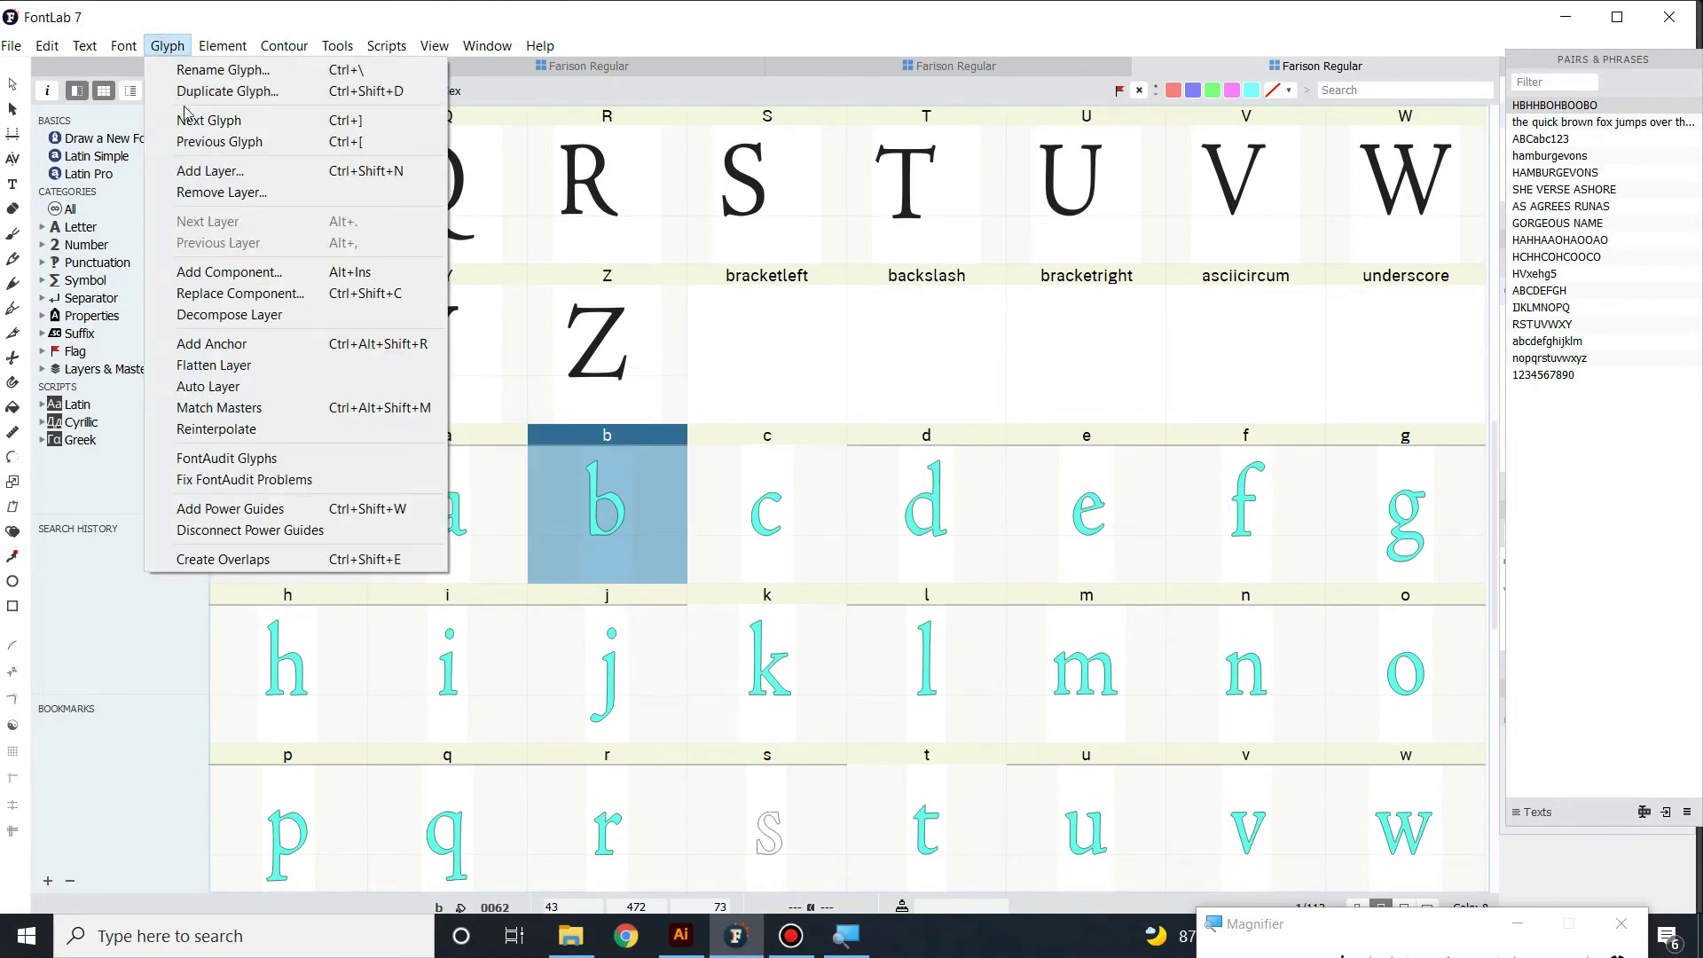
left_click(213, 91)
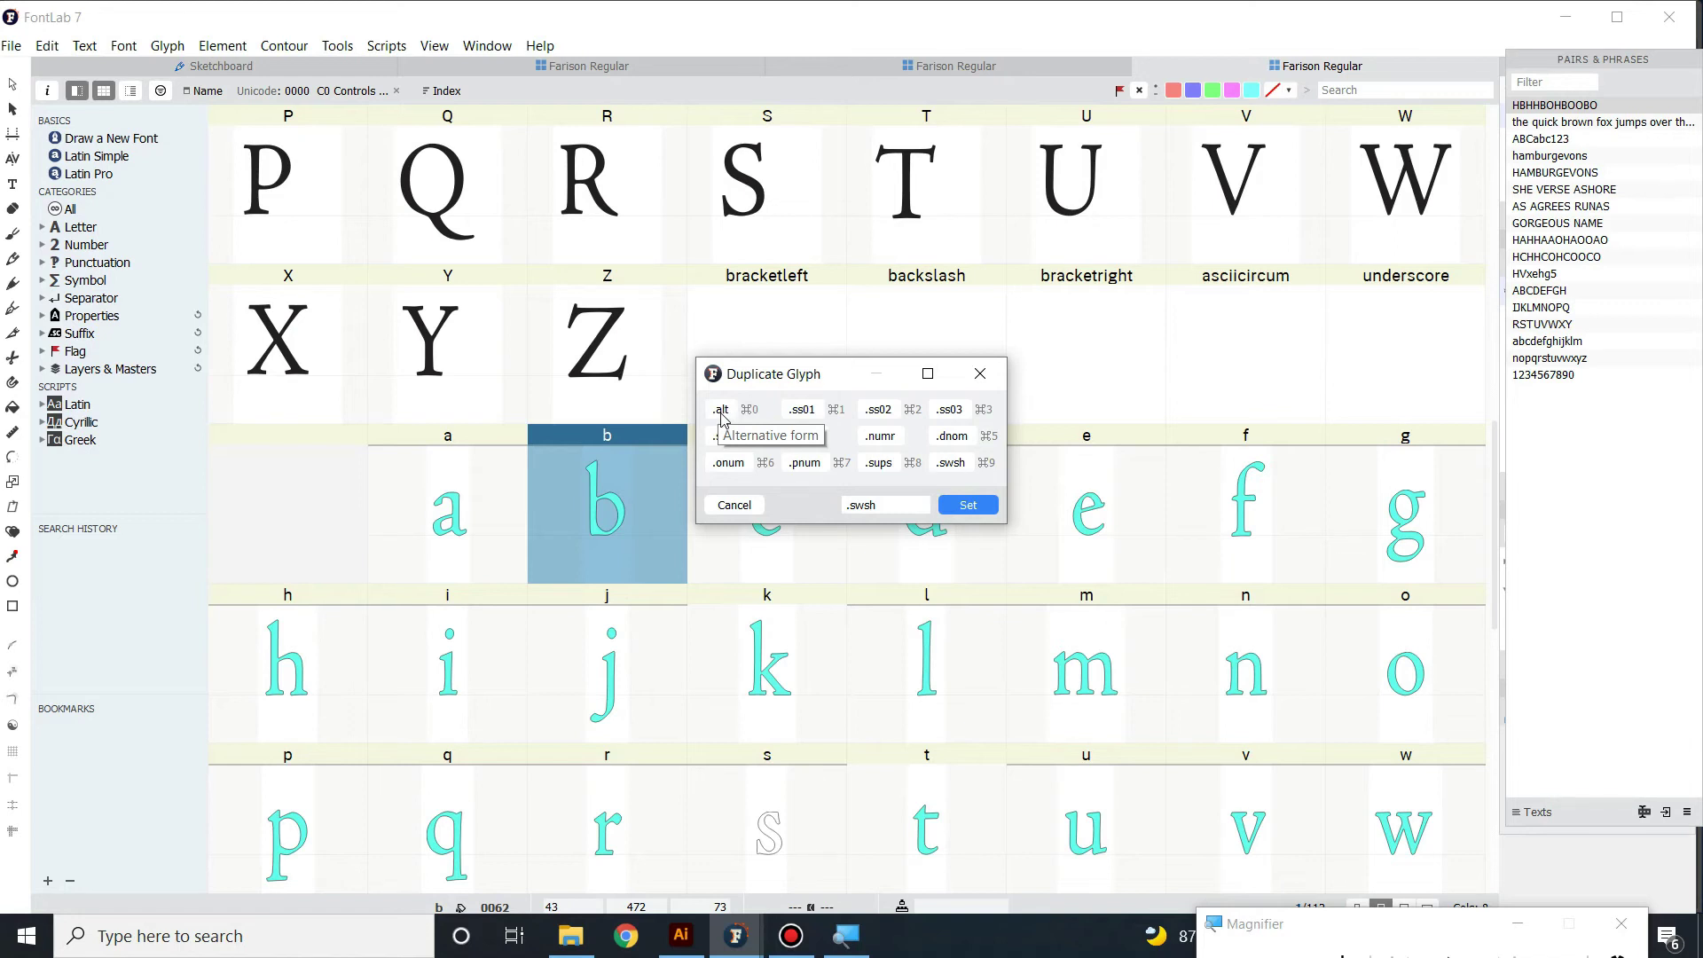
left_click(721, 412)
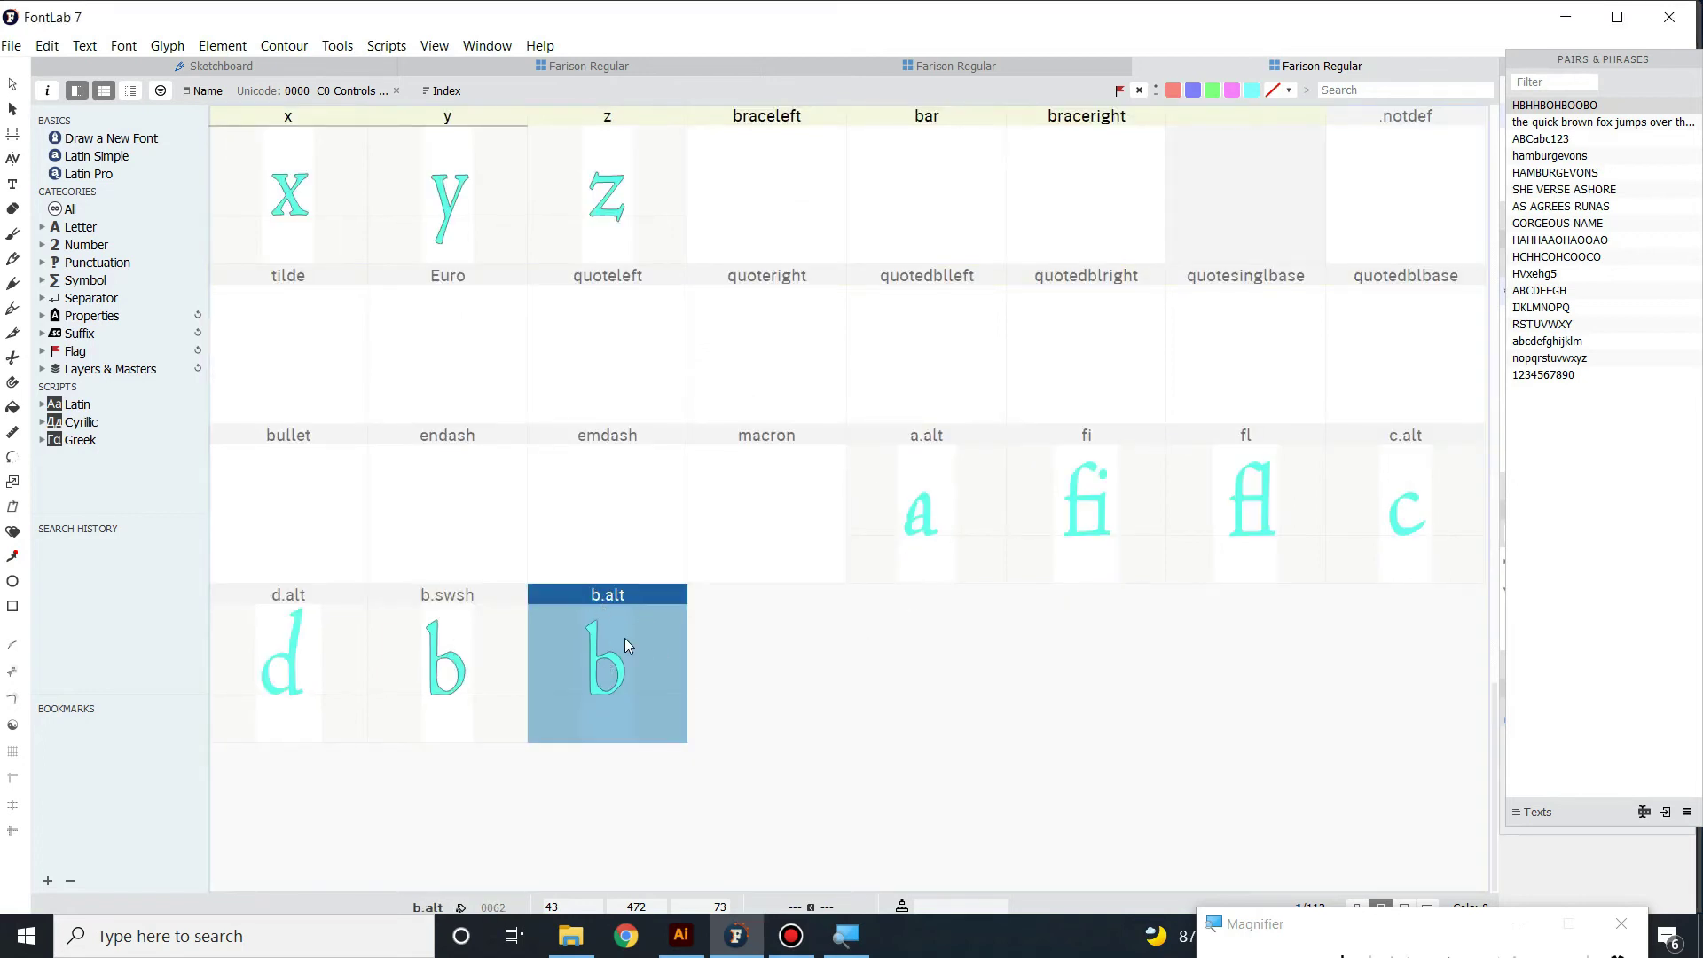
- Open the b.alt glyph for editing and shift the serif nodes at the top of its stem up and to the left
double_click(618, 679)
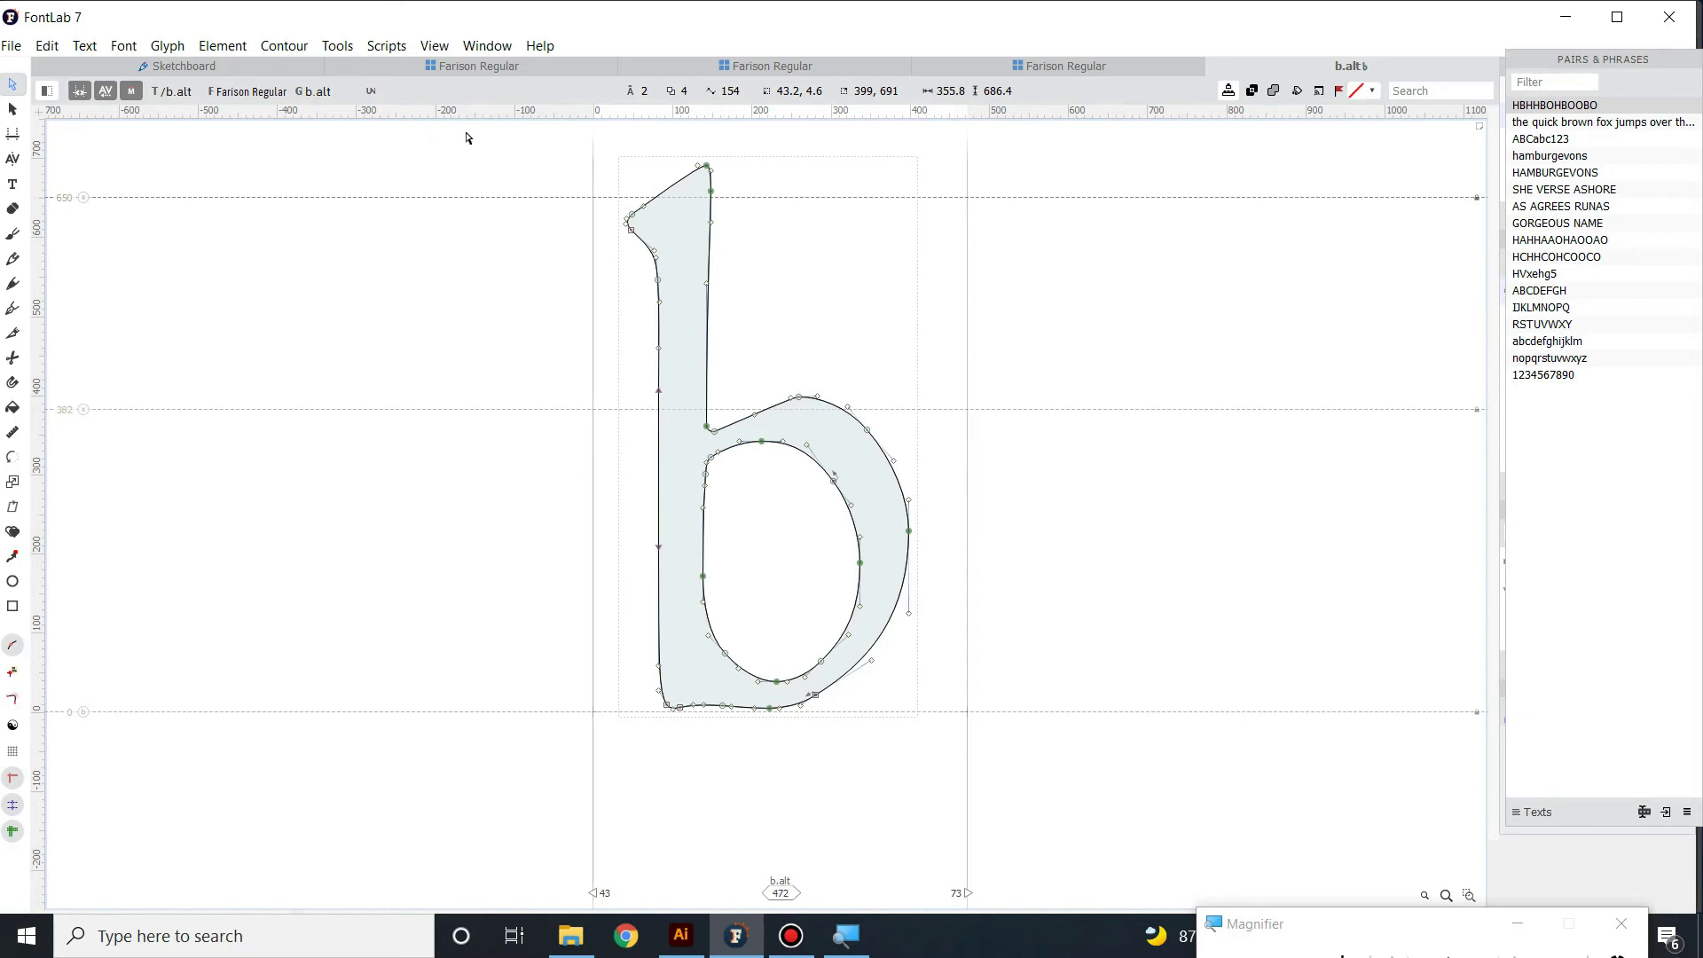
left_click(12, 45)
mouse_move(130, 359)
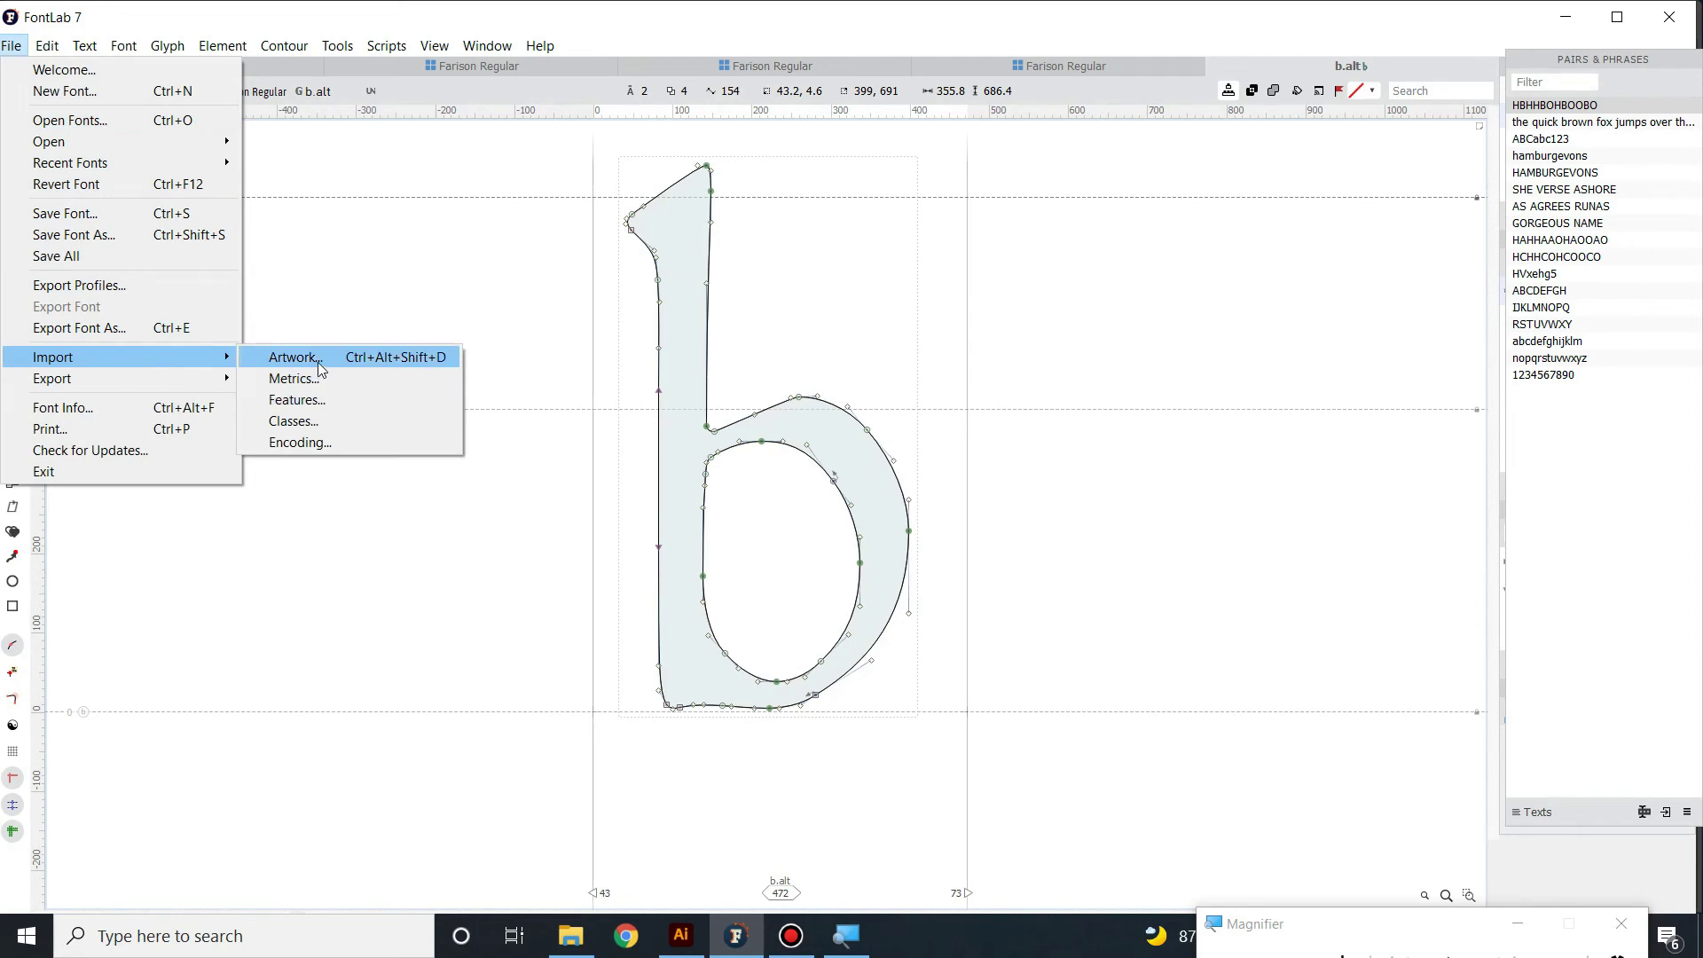
left_click(518, 321)
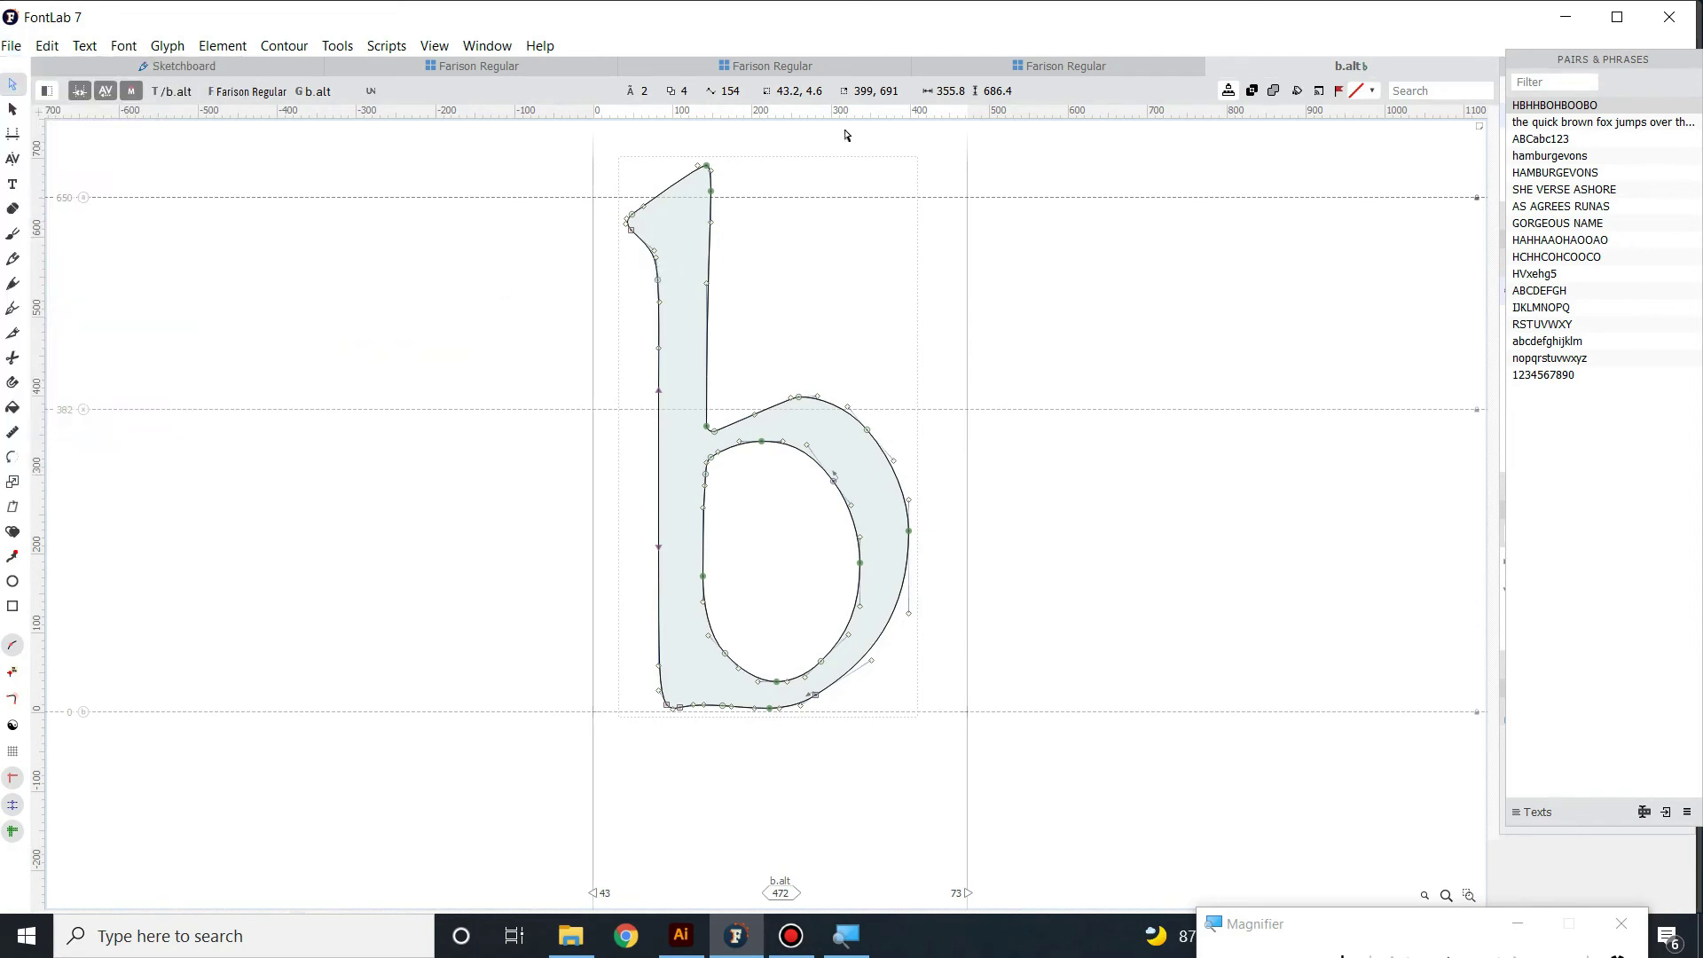
left_click_drag(524, 159, 815, 306)
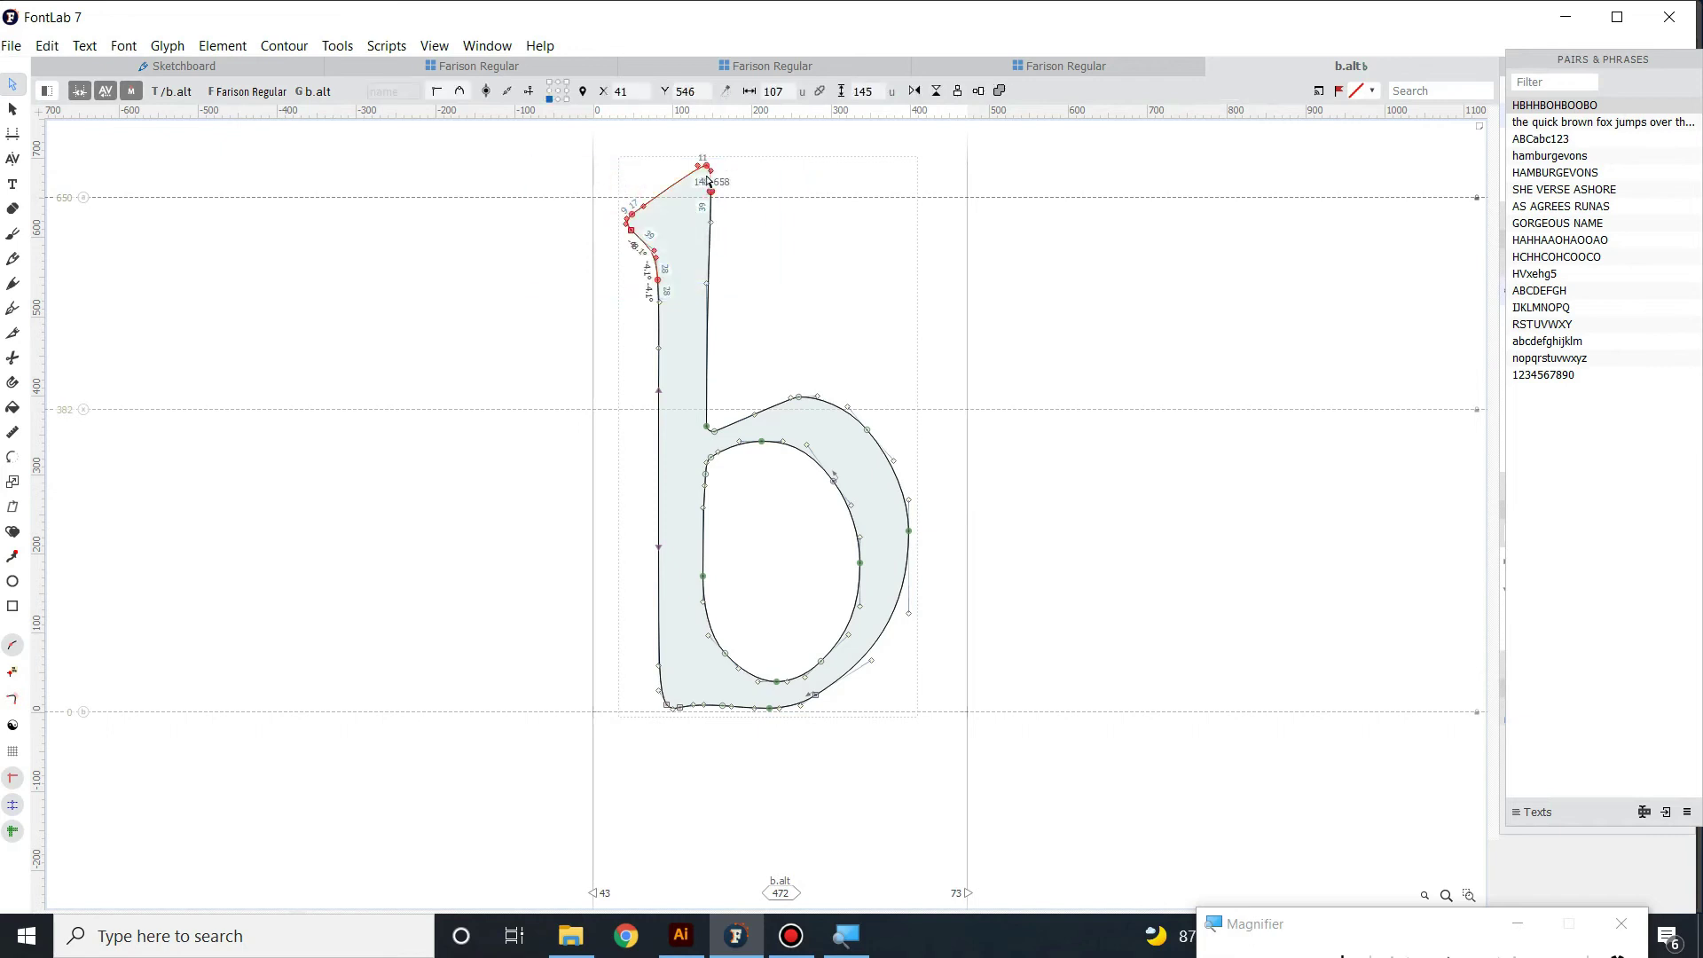
left_click_drag(637, 168, 707, 165)
key("ctrl+z")
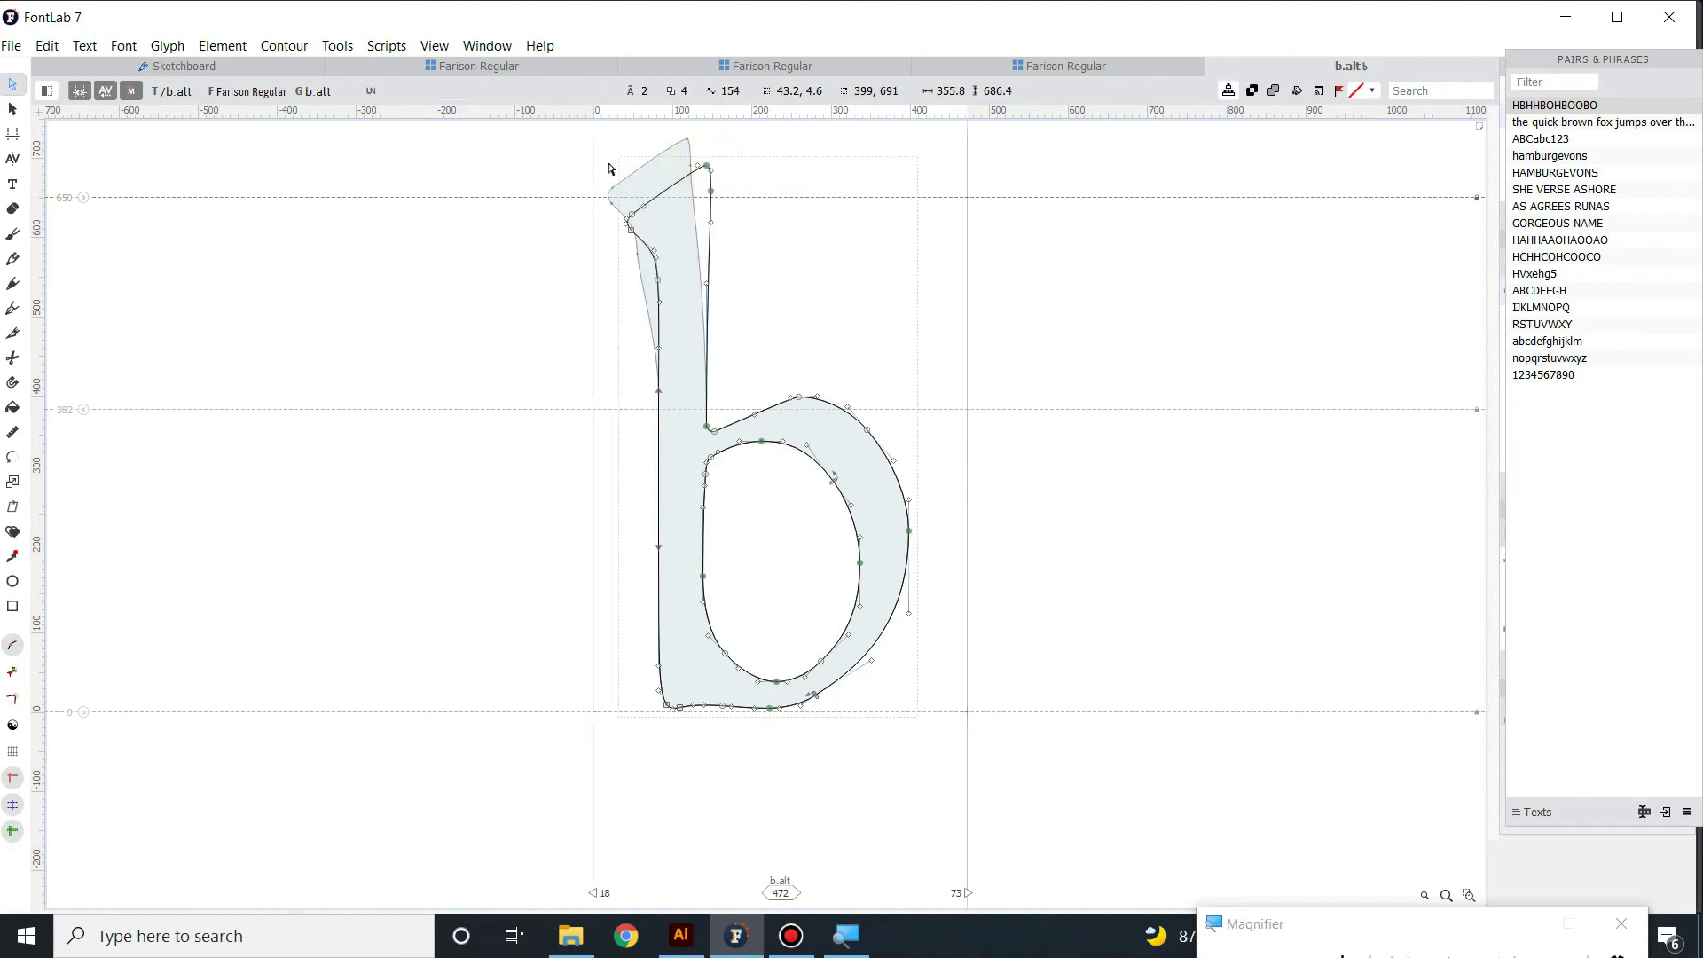
- Return to the font's glyph grid and examine the fi and fl ligature glyphs
left_click(1213, 68)
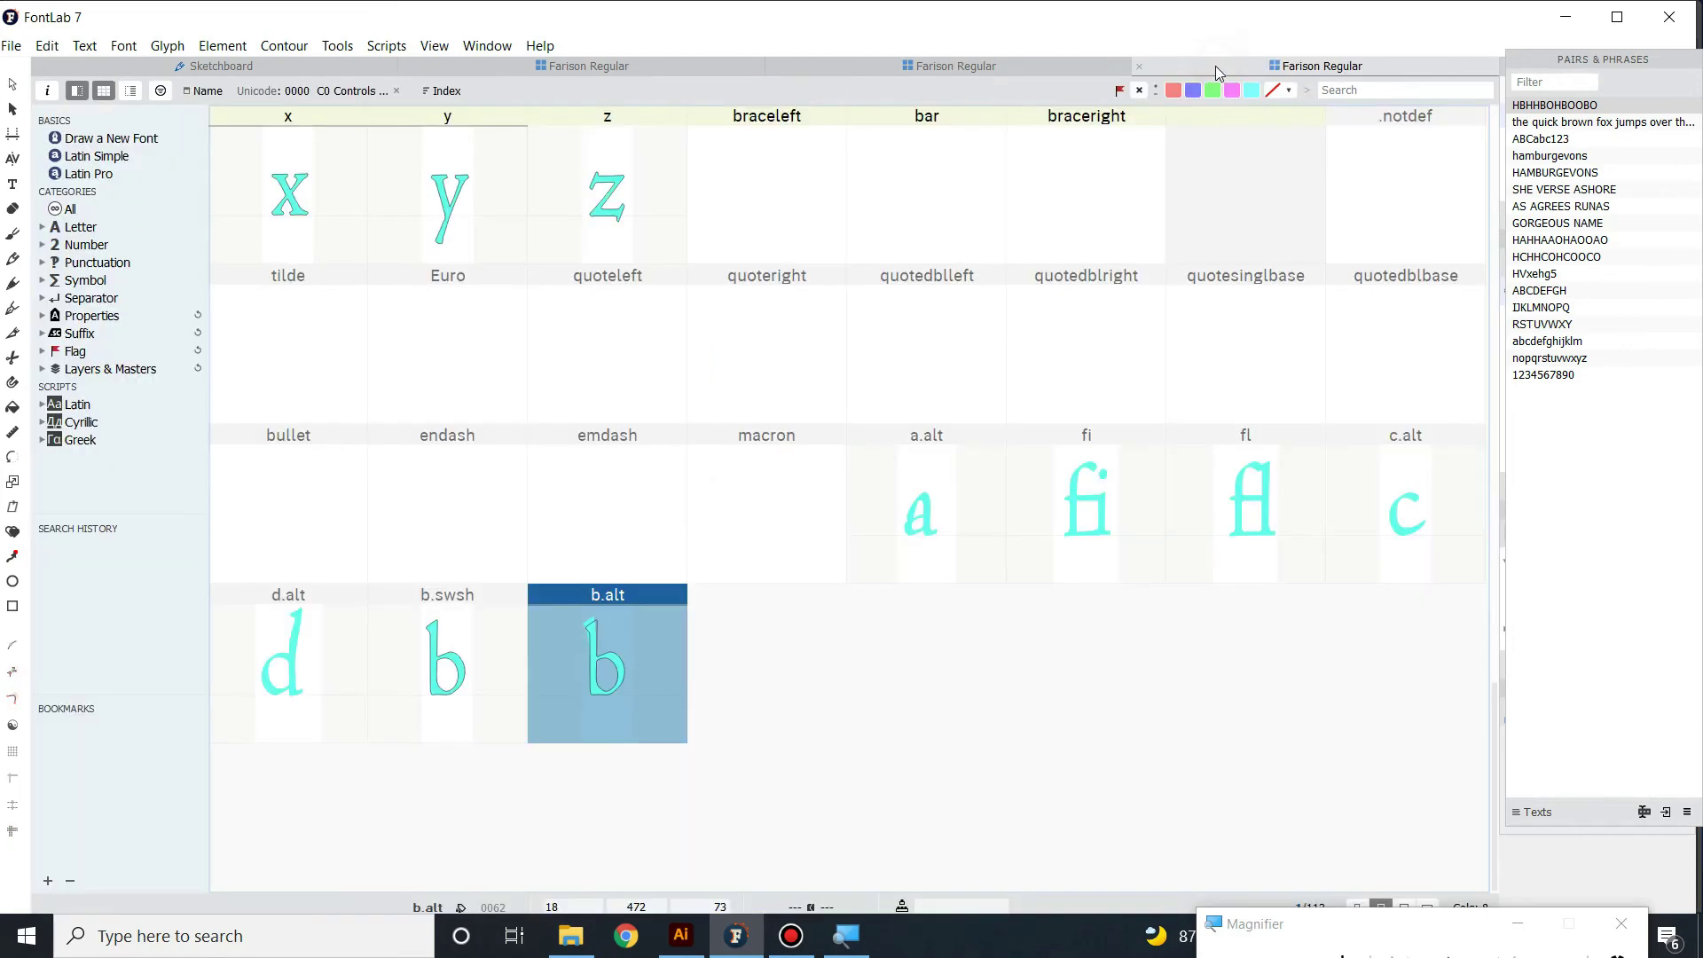
scroll(852, 609, "up", 2)
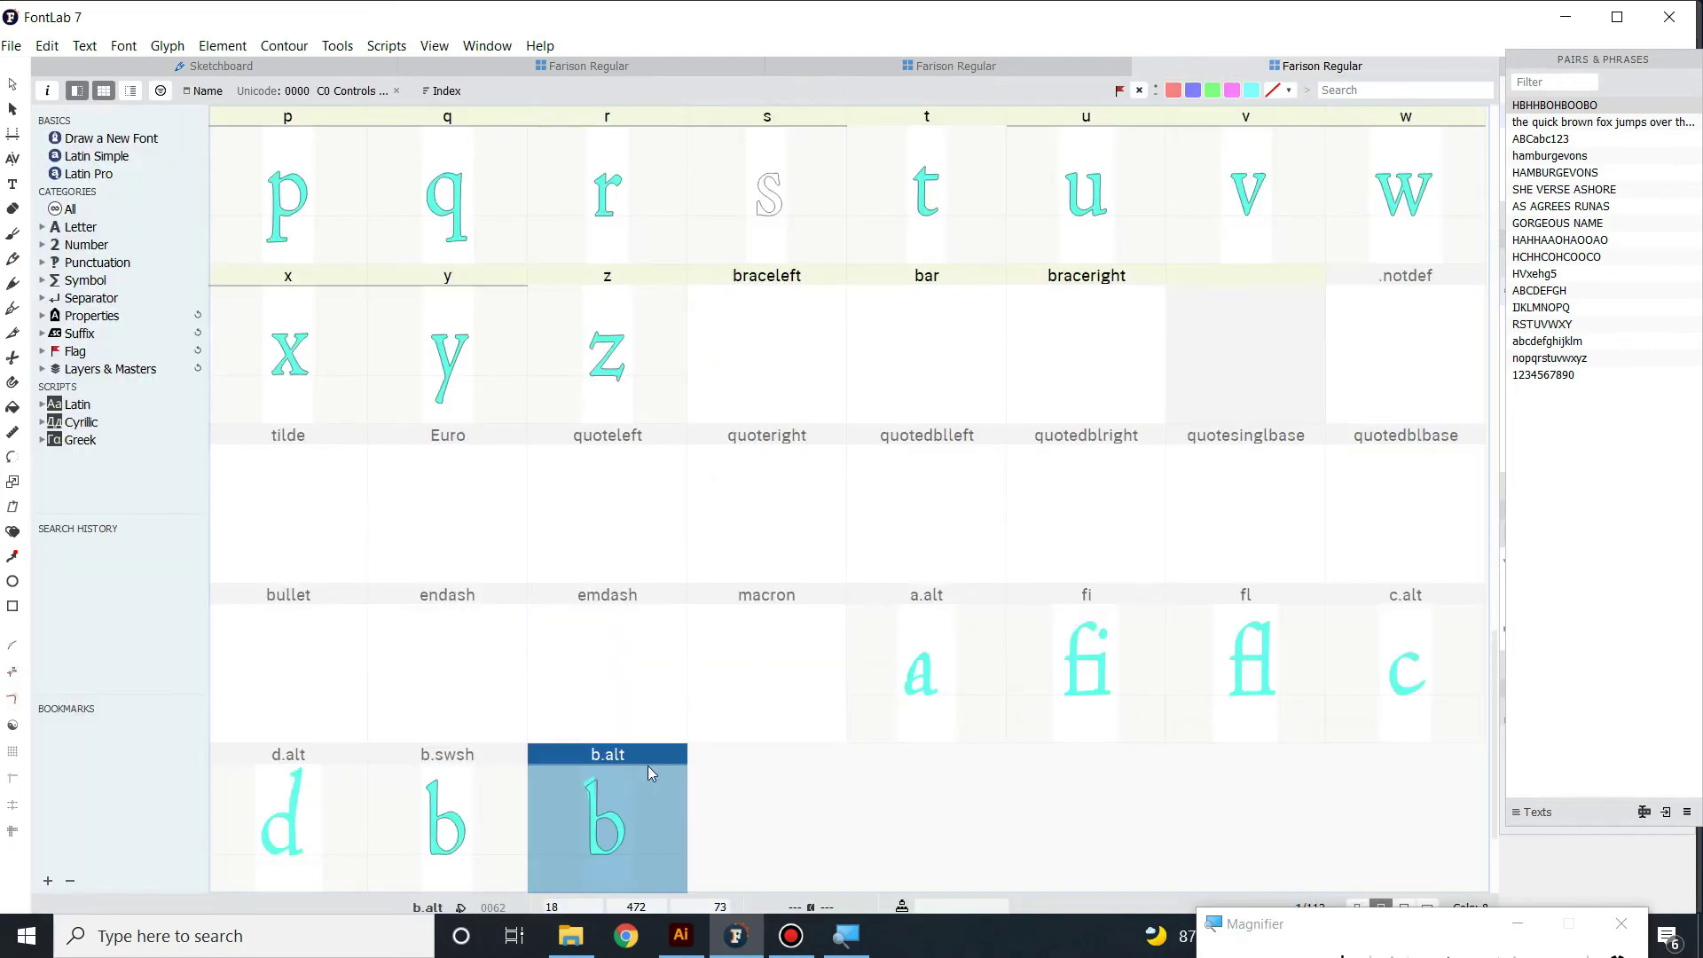
left_click(1111, 672)
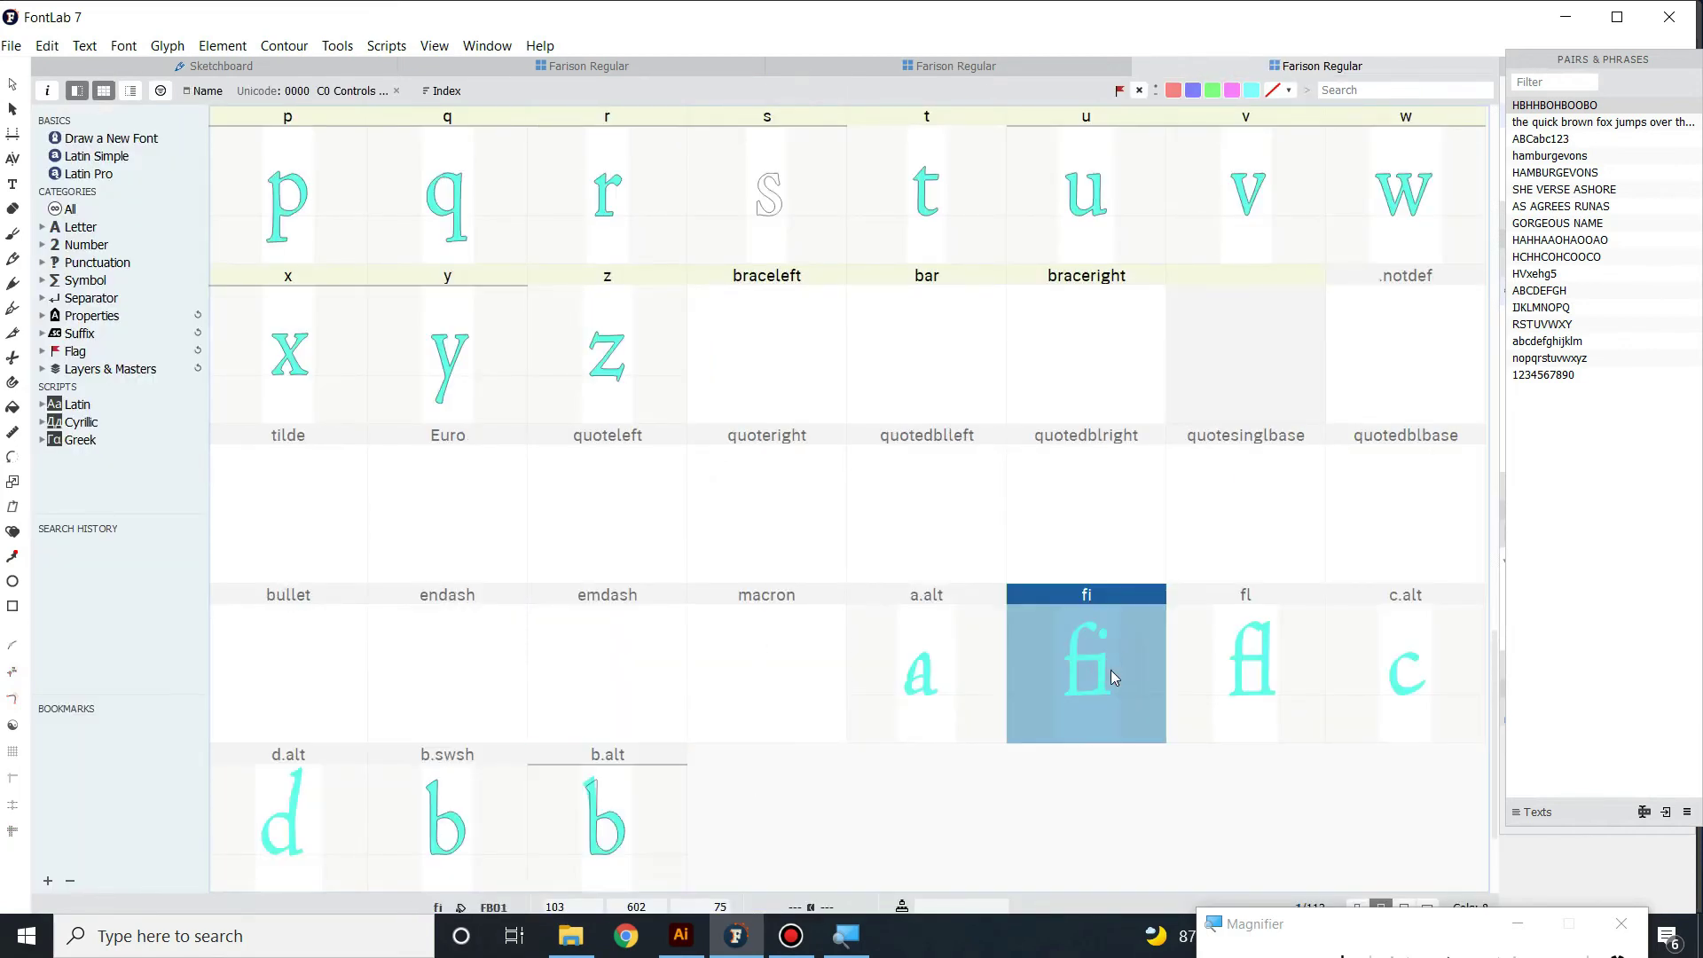
left_click(1231, 667)
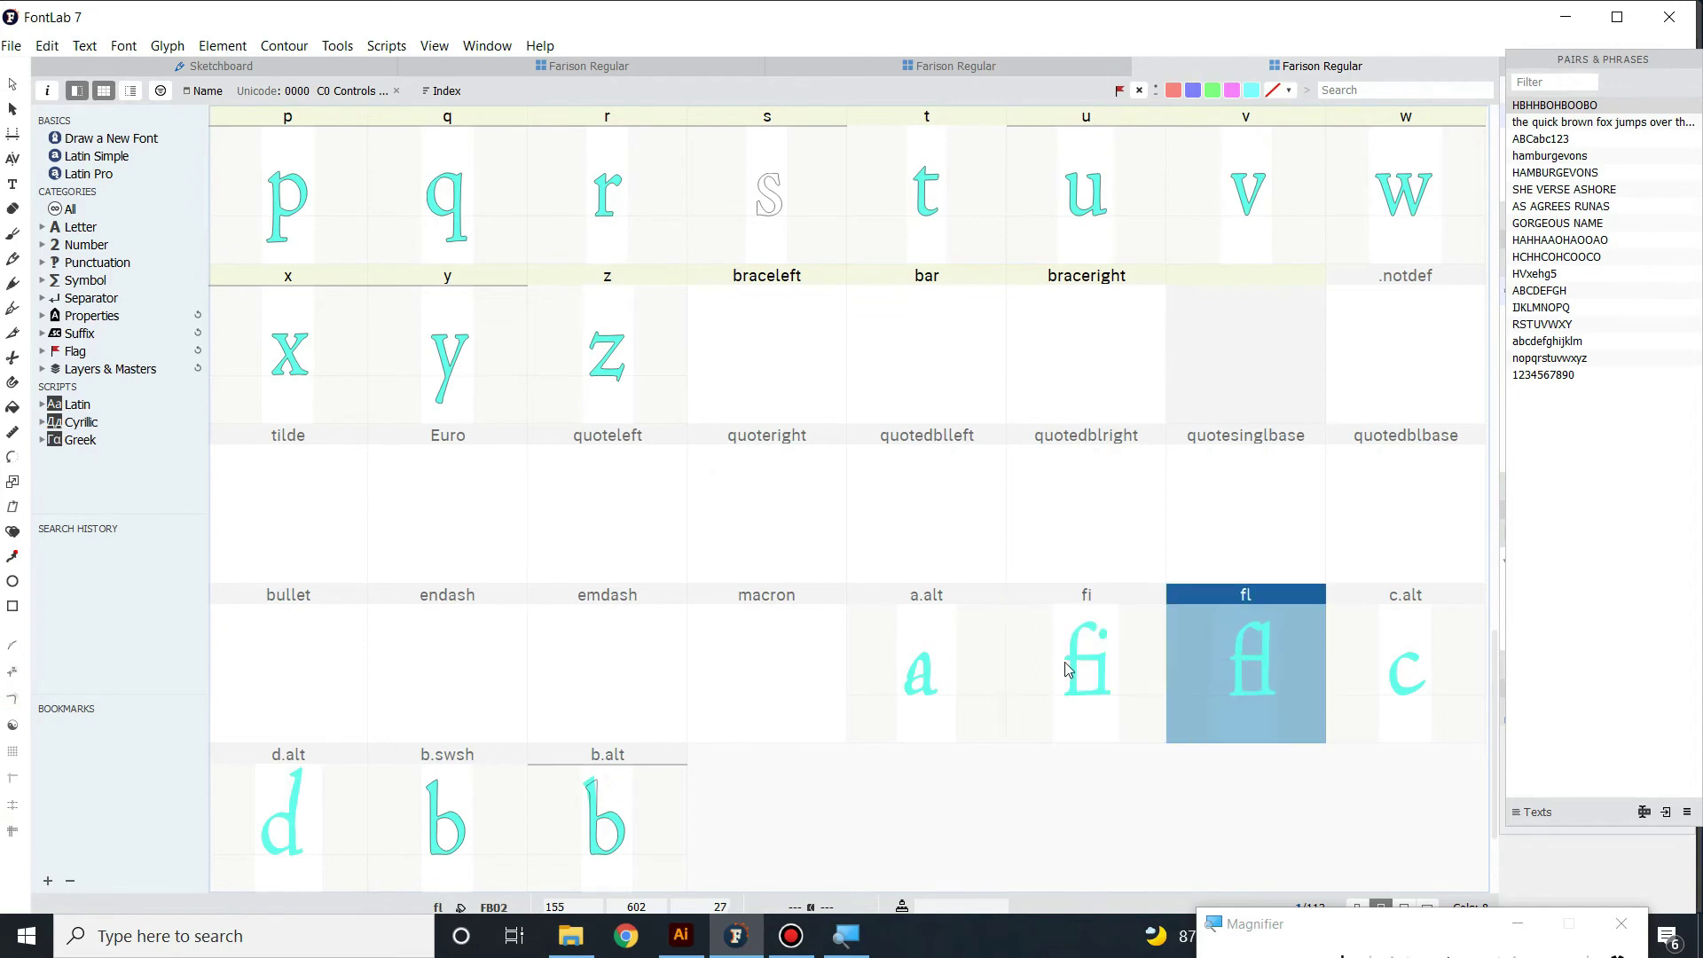
left_click(1097, 656)
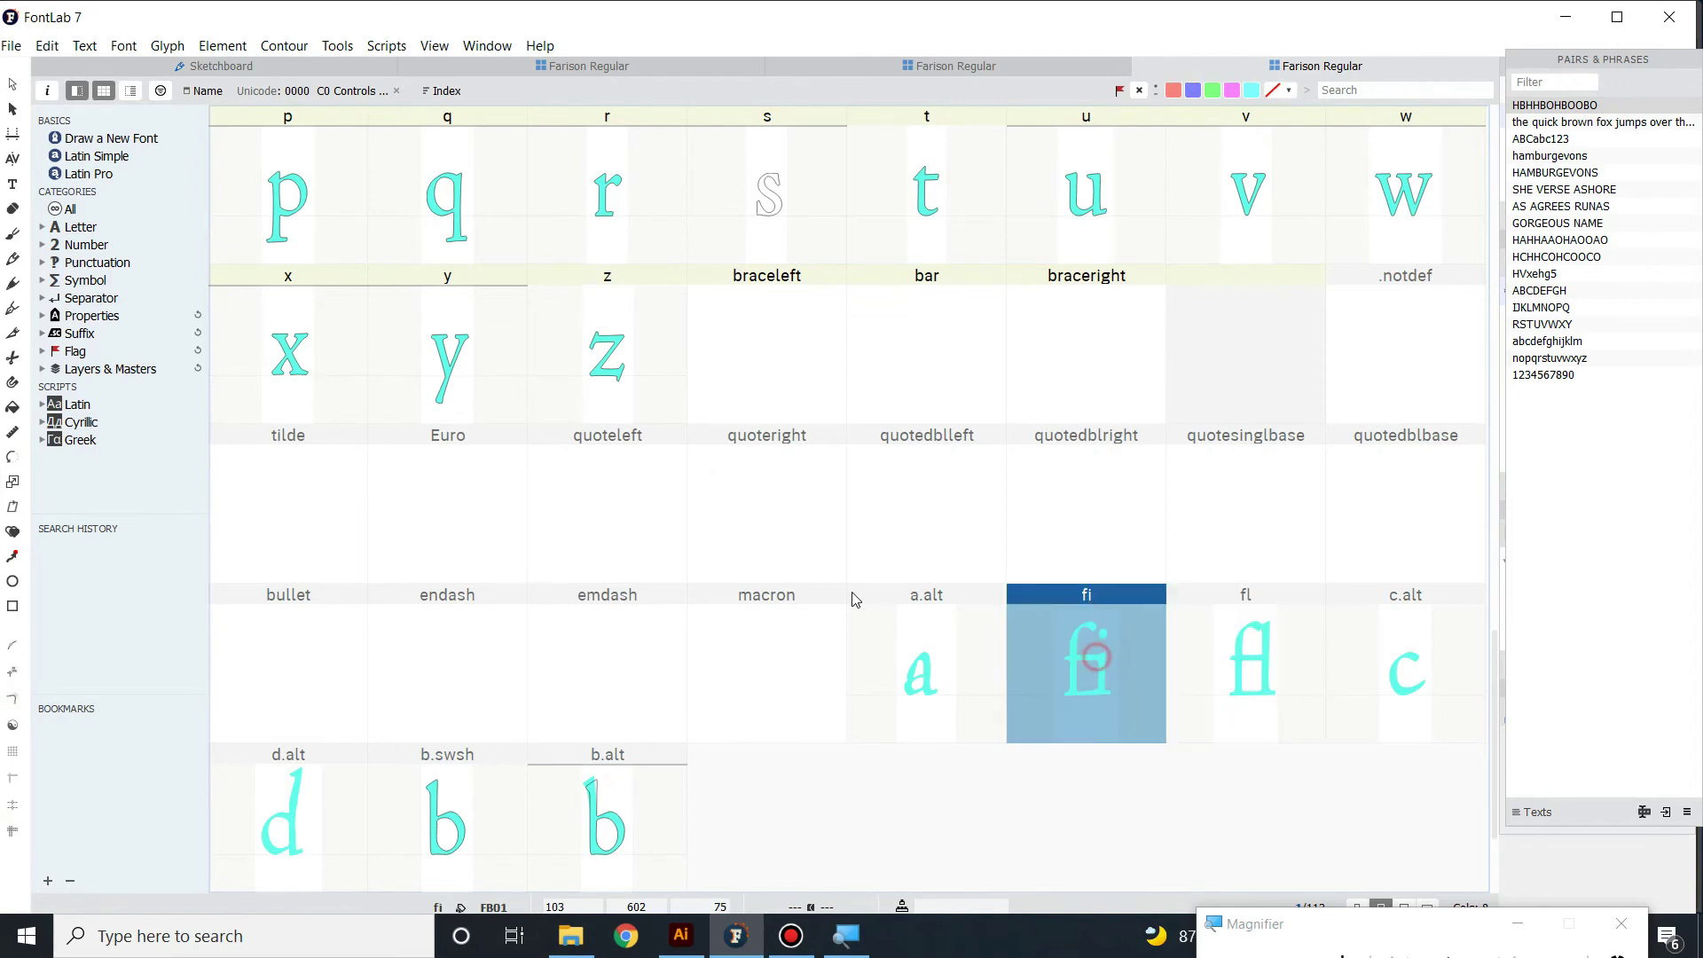
- Create a new ligature glyph named f_y and open it for editing
left_click(122, 46)
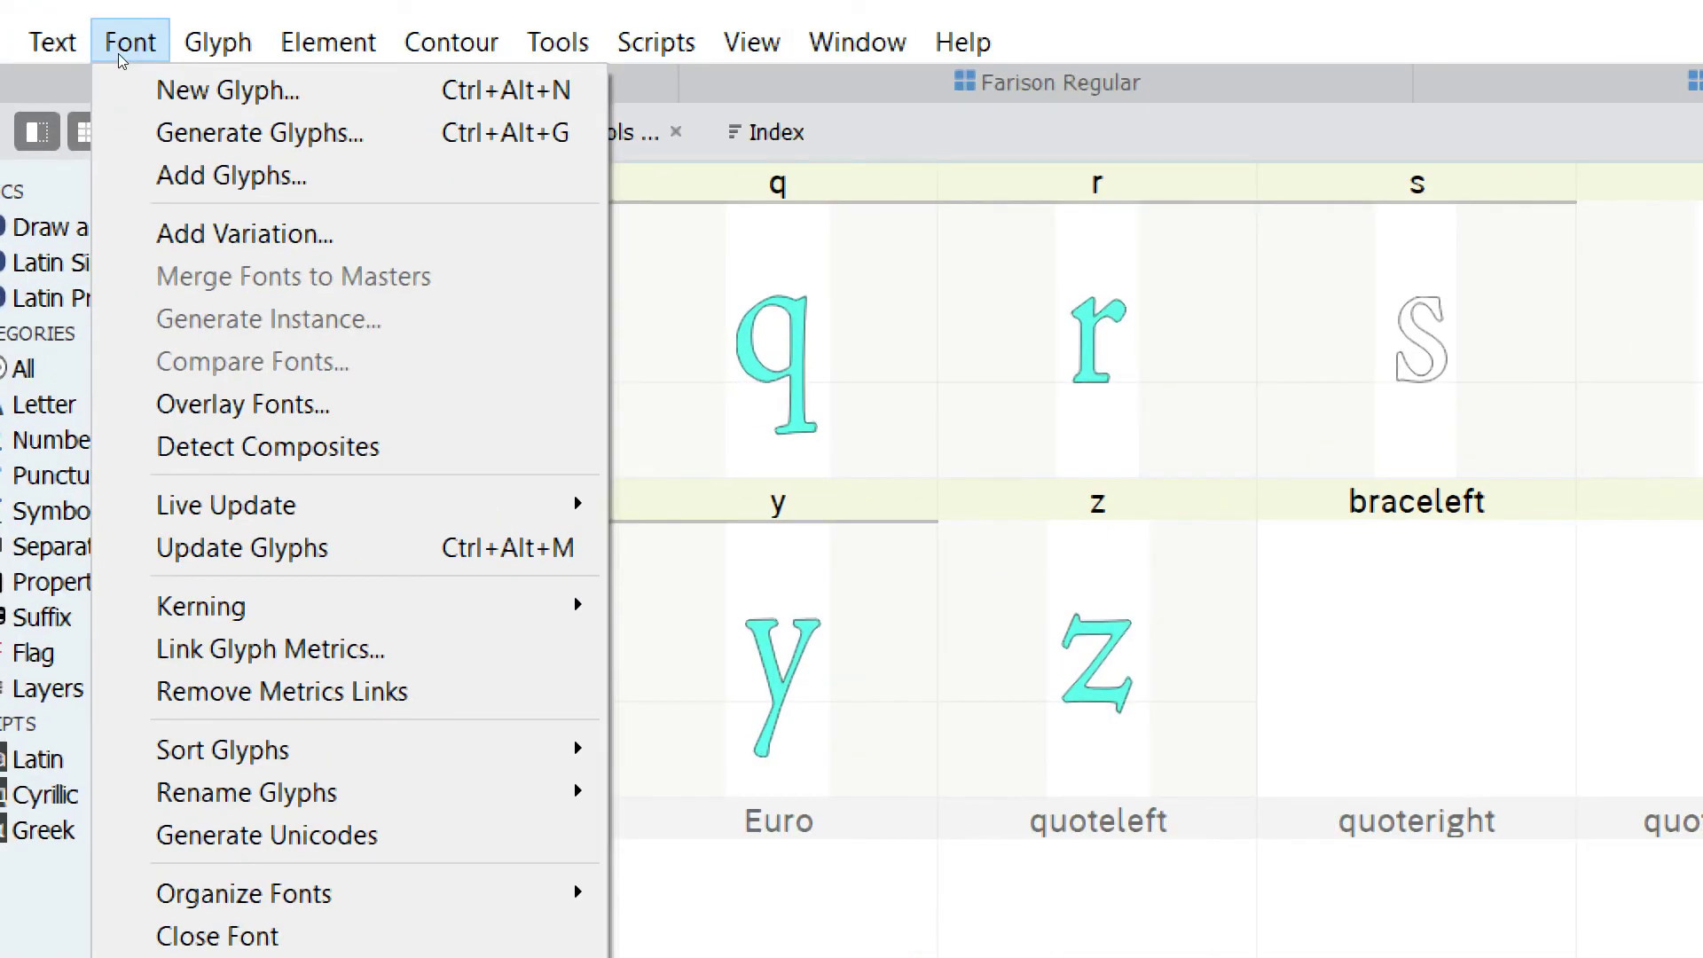
left_click(162, 93)
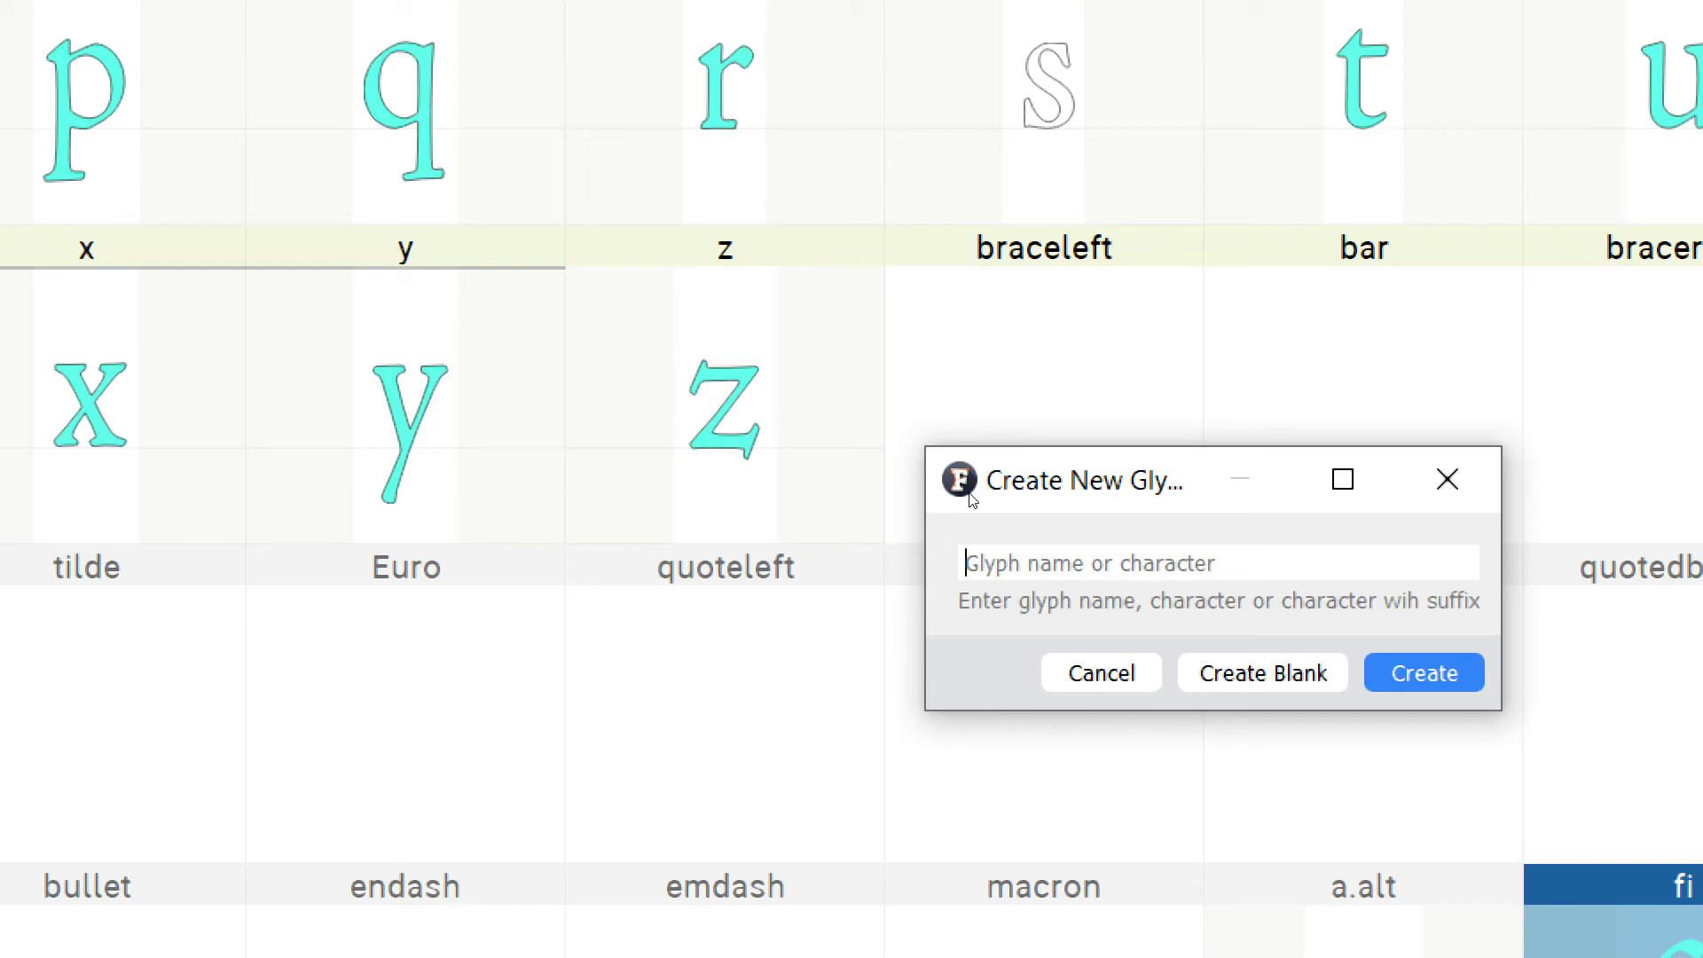
type("f")
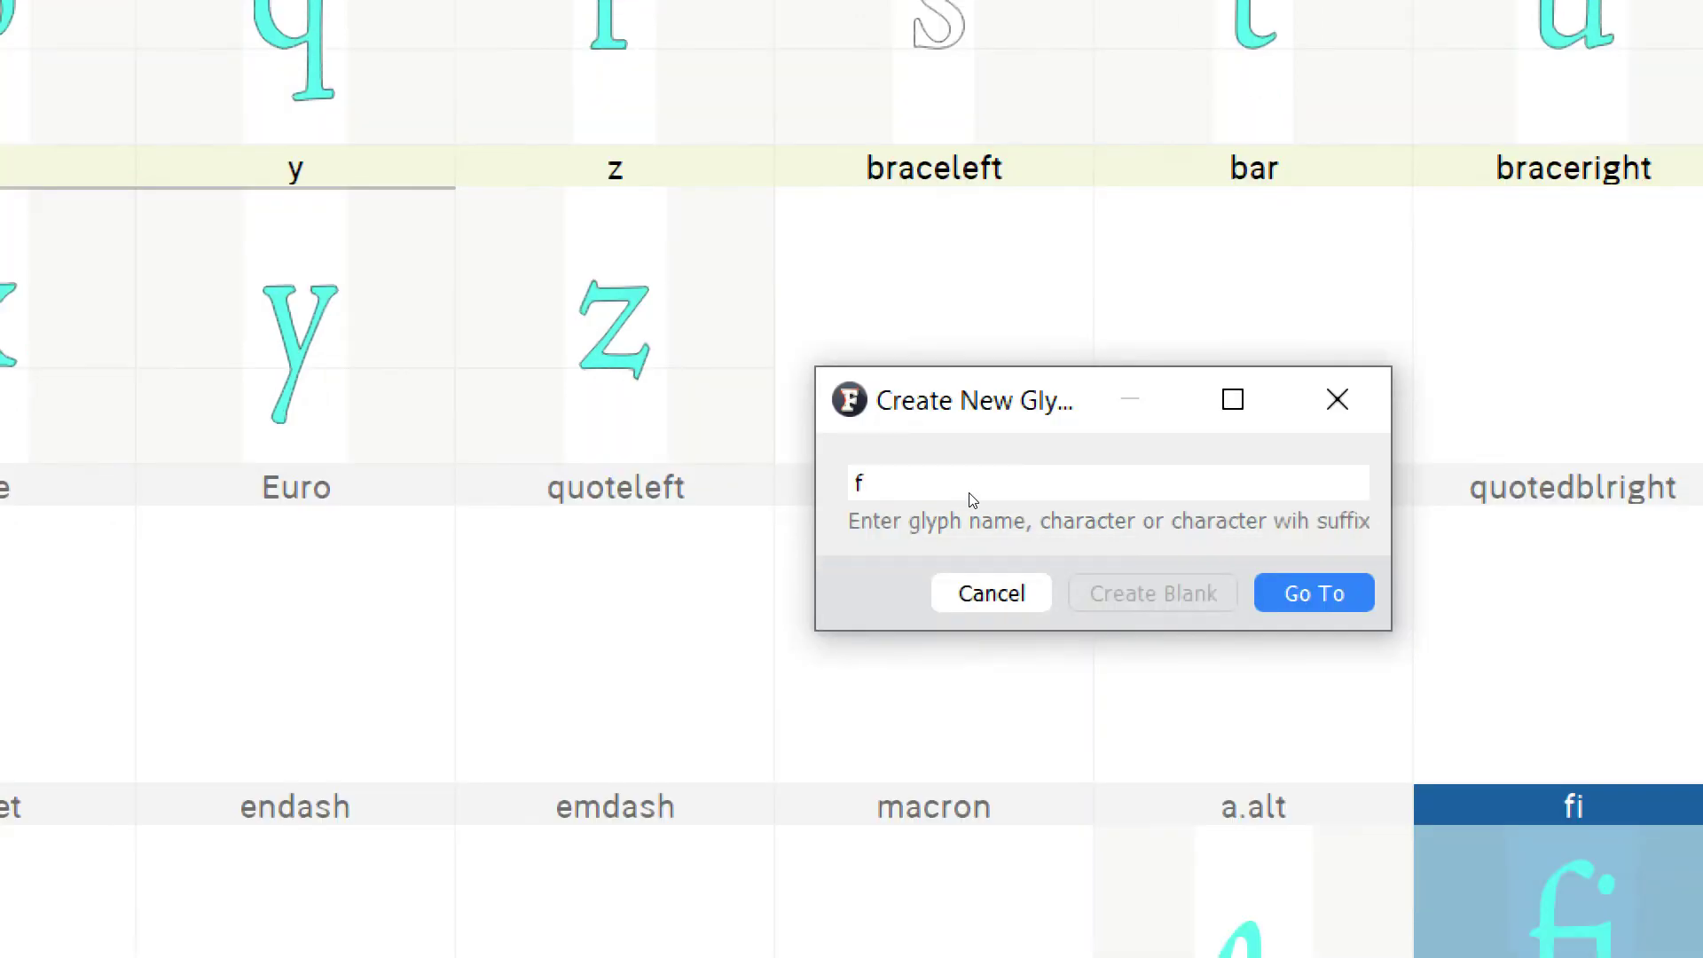
type("_")
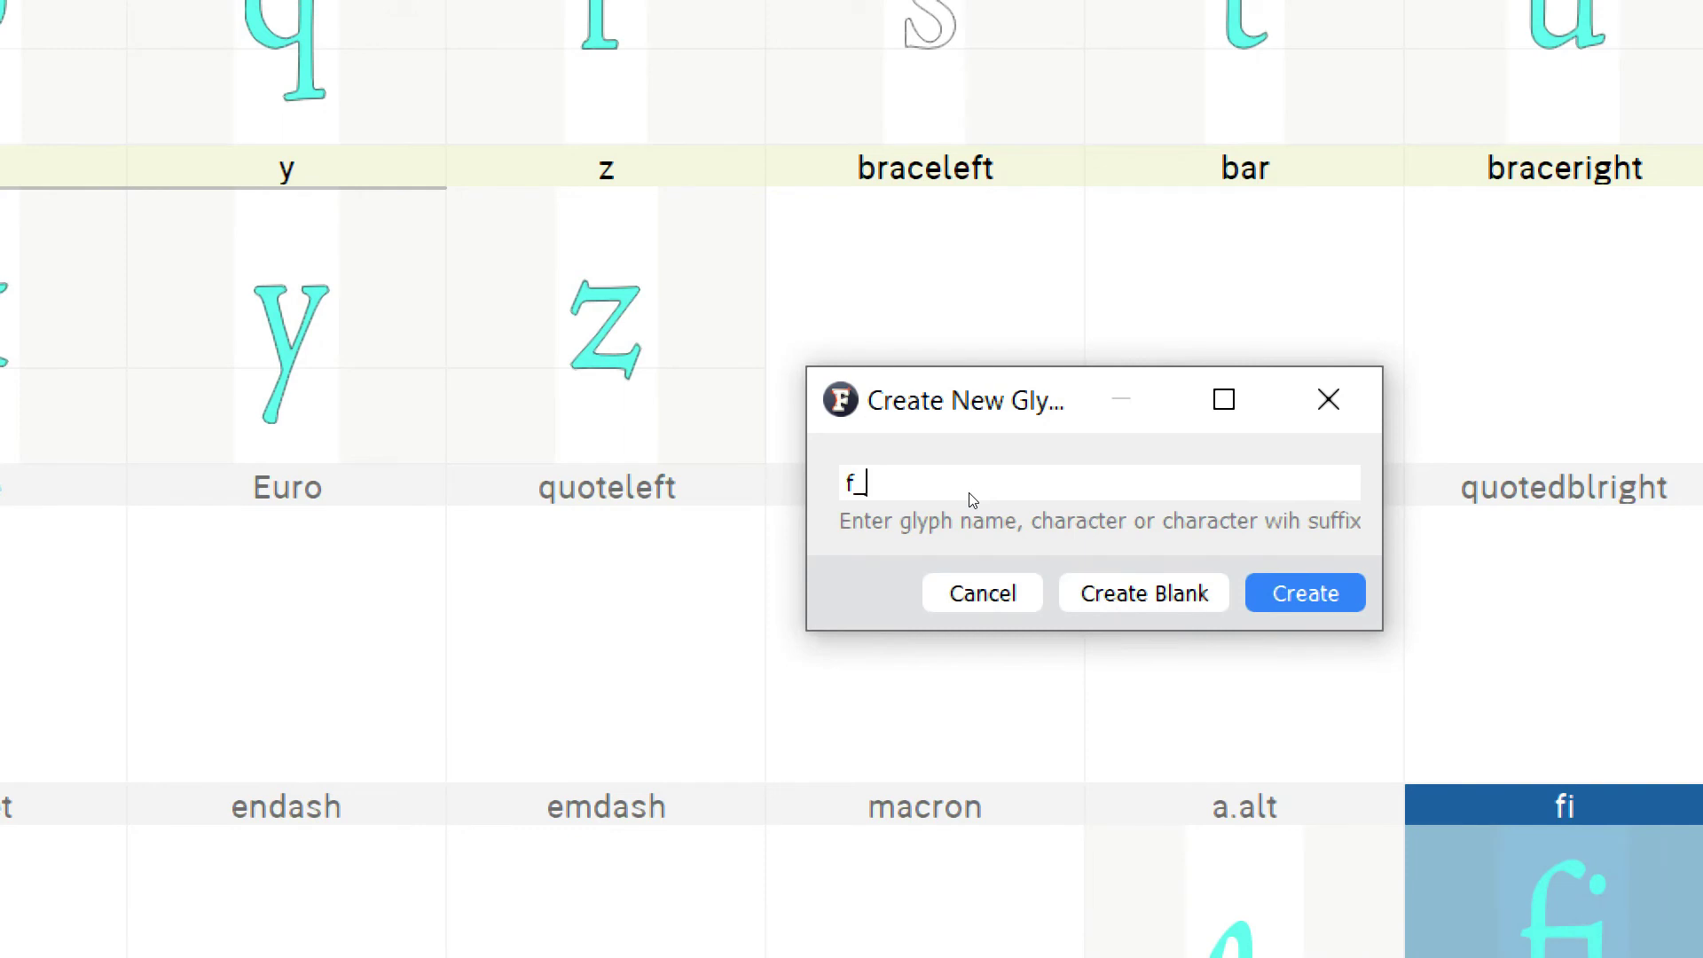
type("y")
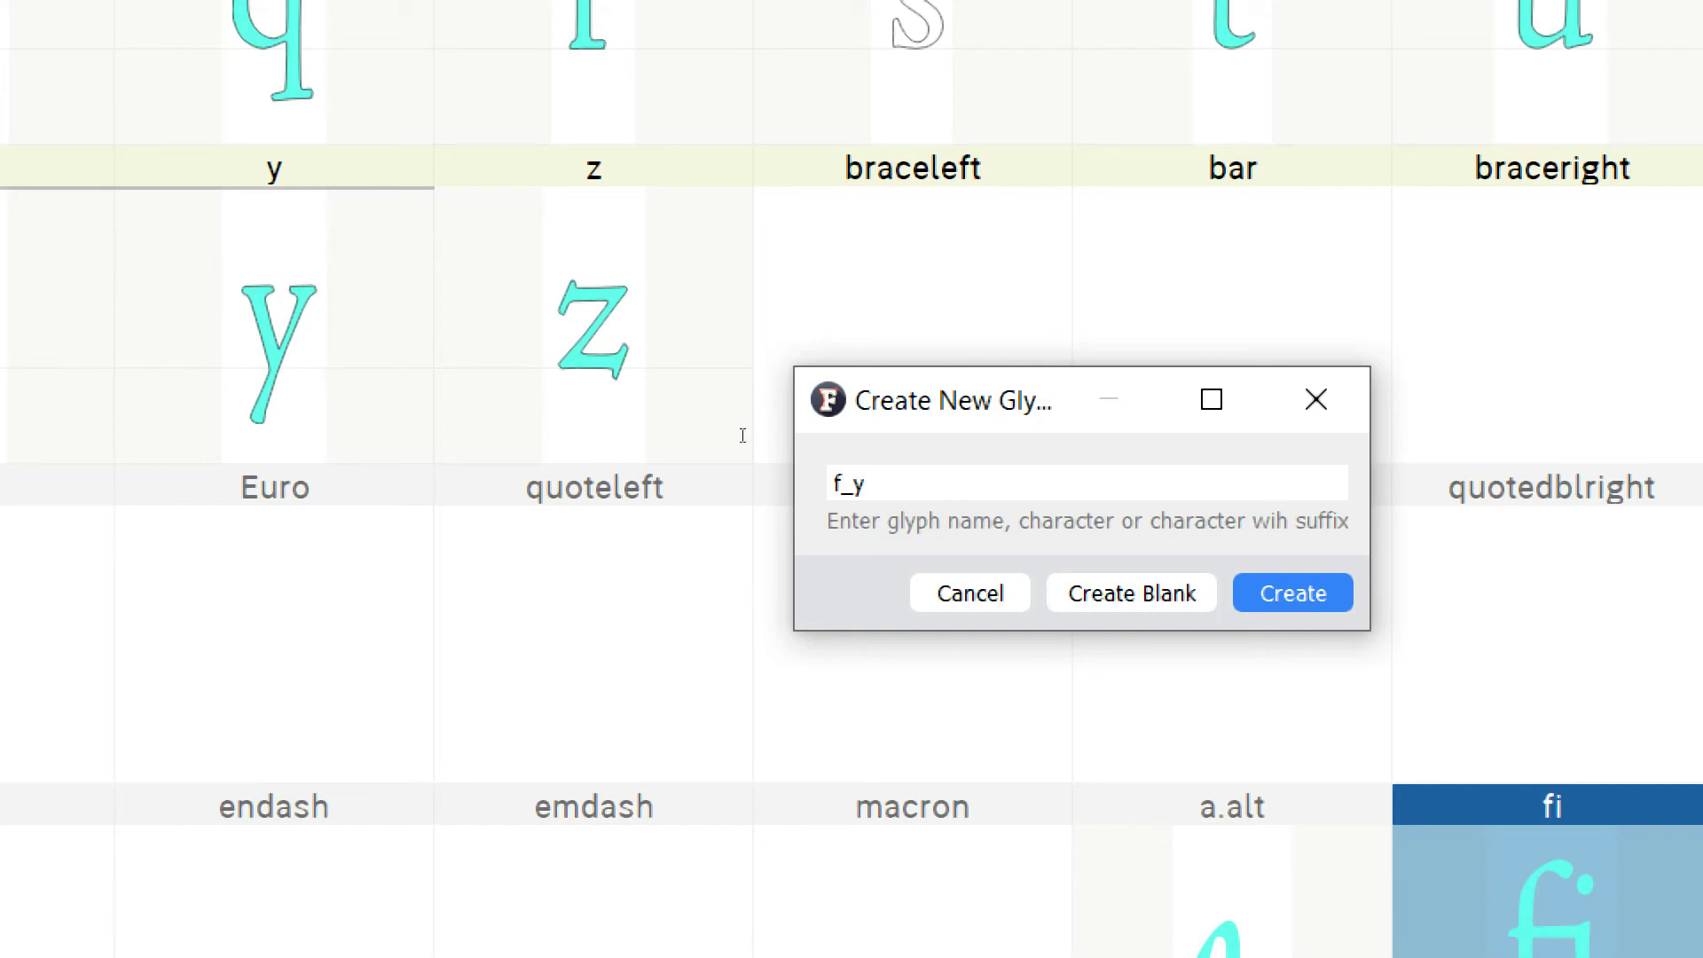
left_click_drag(832, 484, 844, 507)
type("f")
left_click(758, 432)
key("shift+Left")
key("Return")
key("Return")
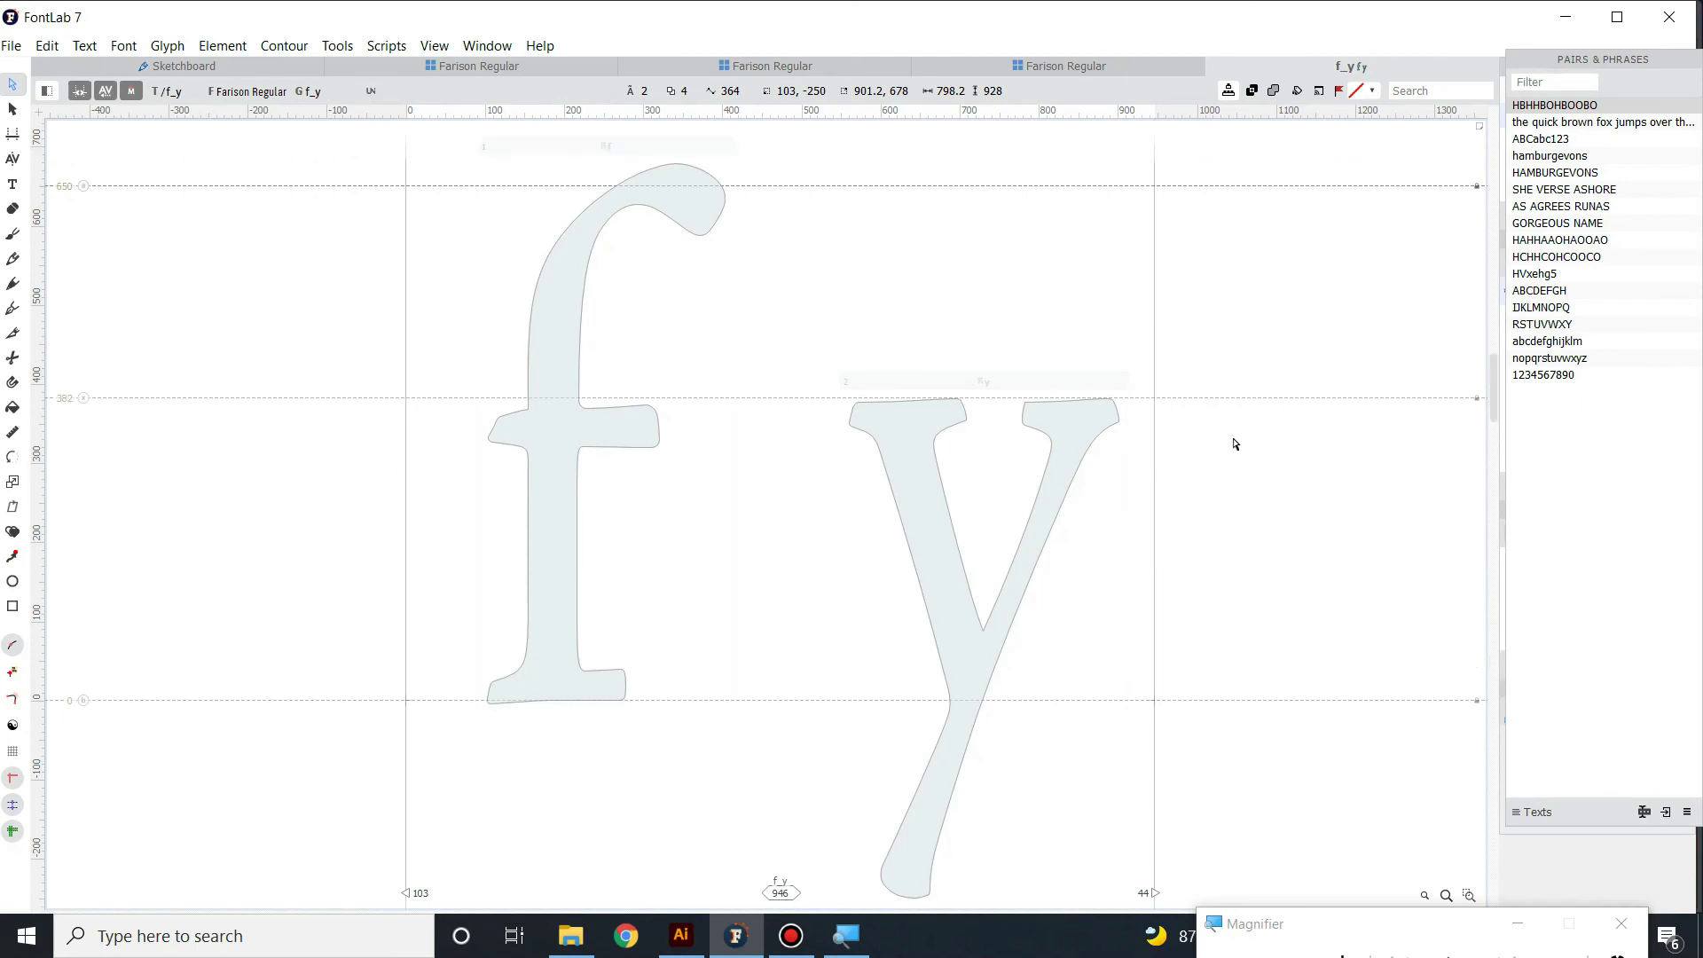
- Select the f and y components of the f_y glyph and decompose them into editable outlines
left_click_drag(445, 142, 1219, 909)
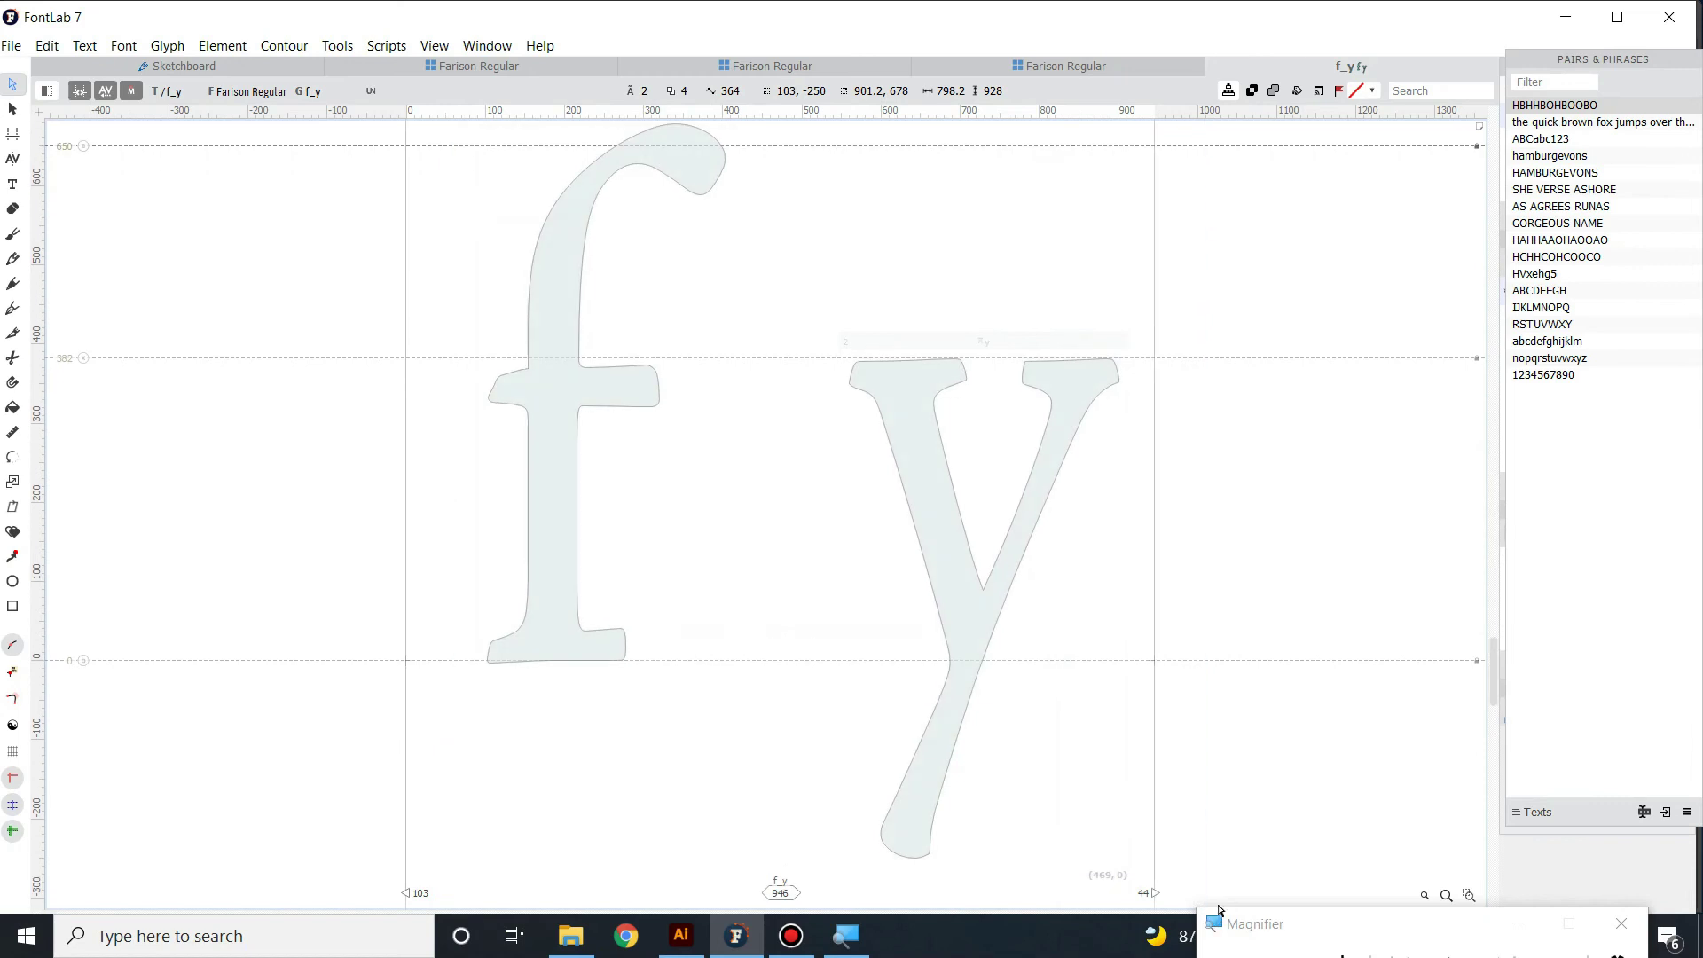
left_click(659, 389)
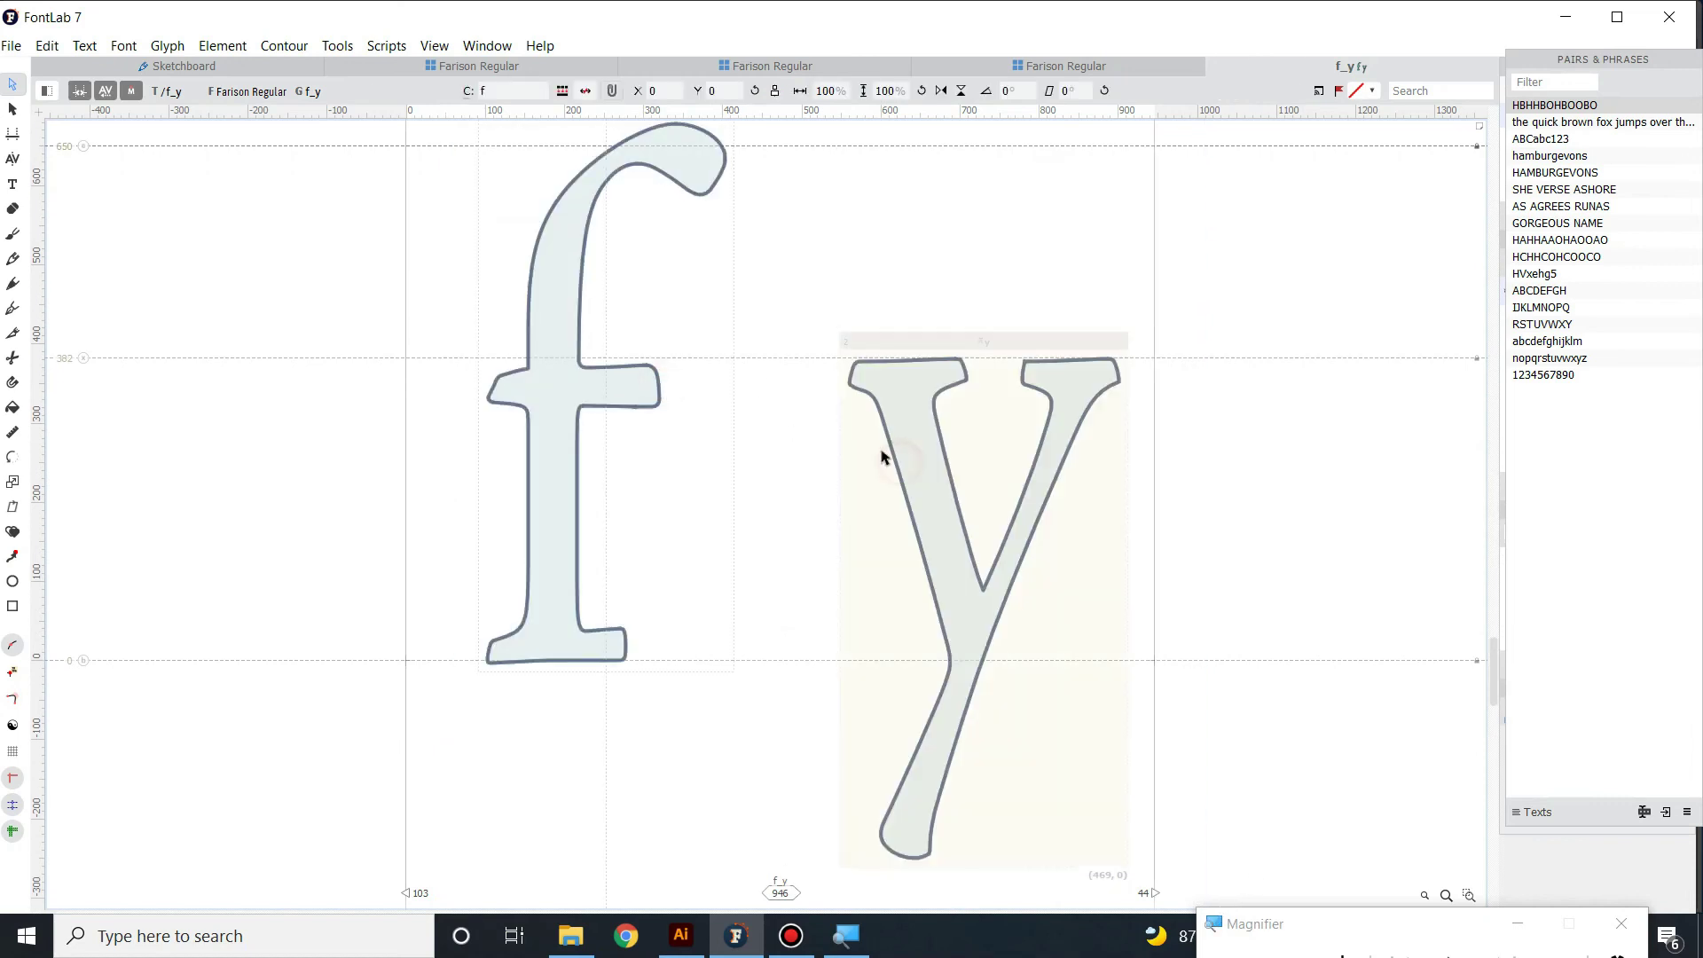
left_click(166, 46)
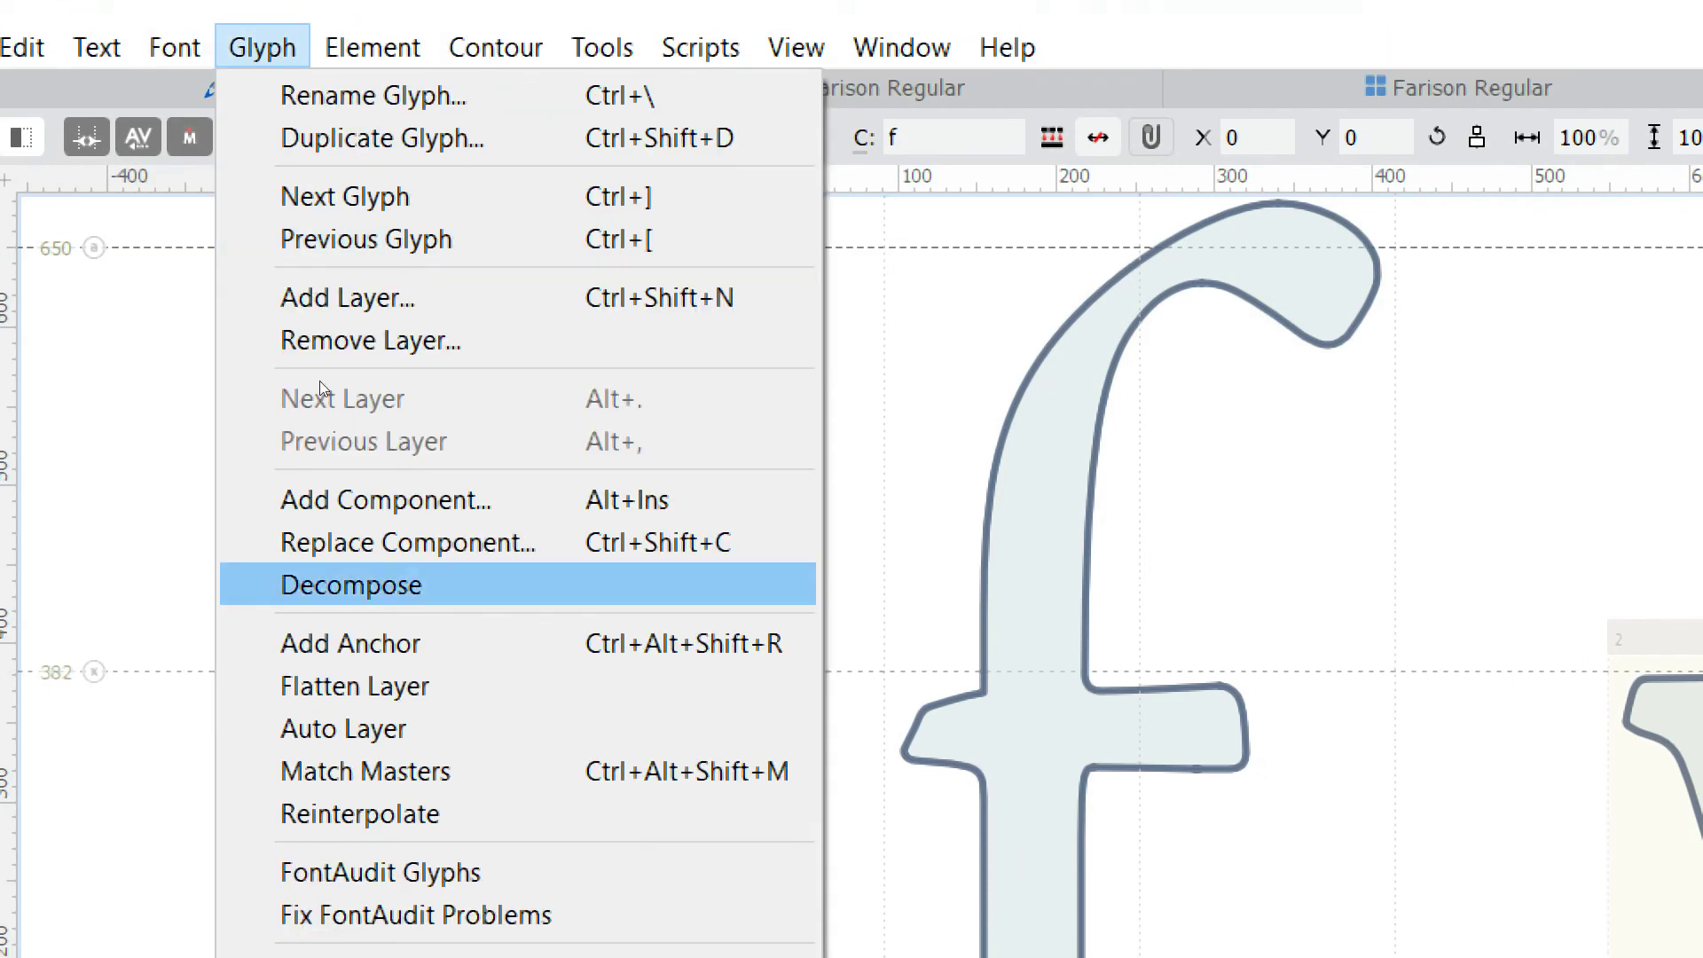
left_click(302, 319)
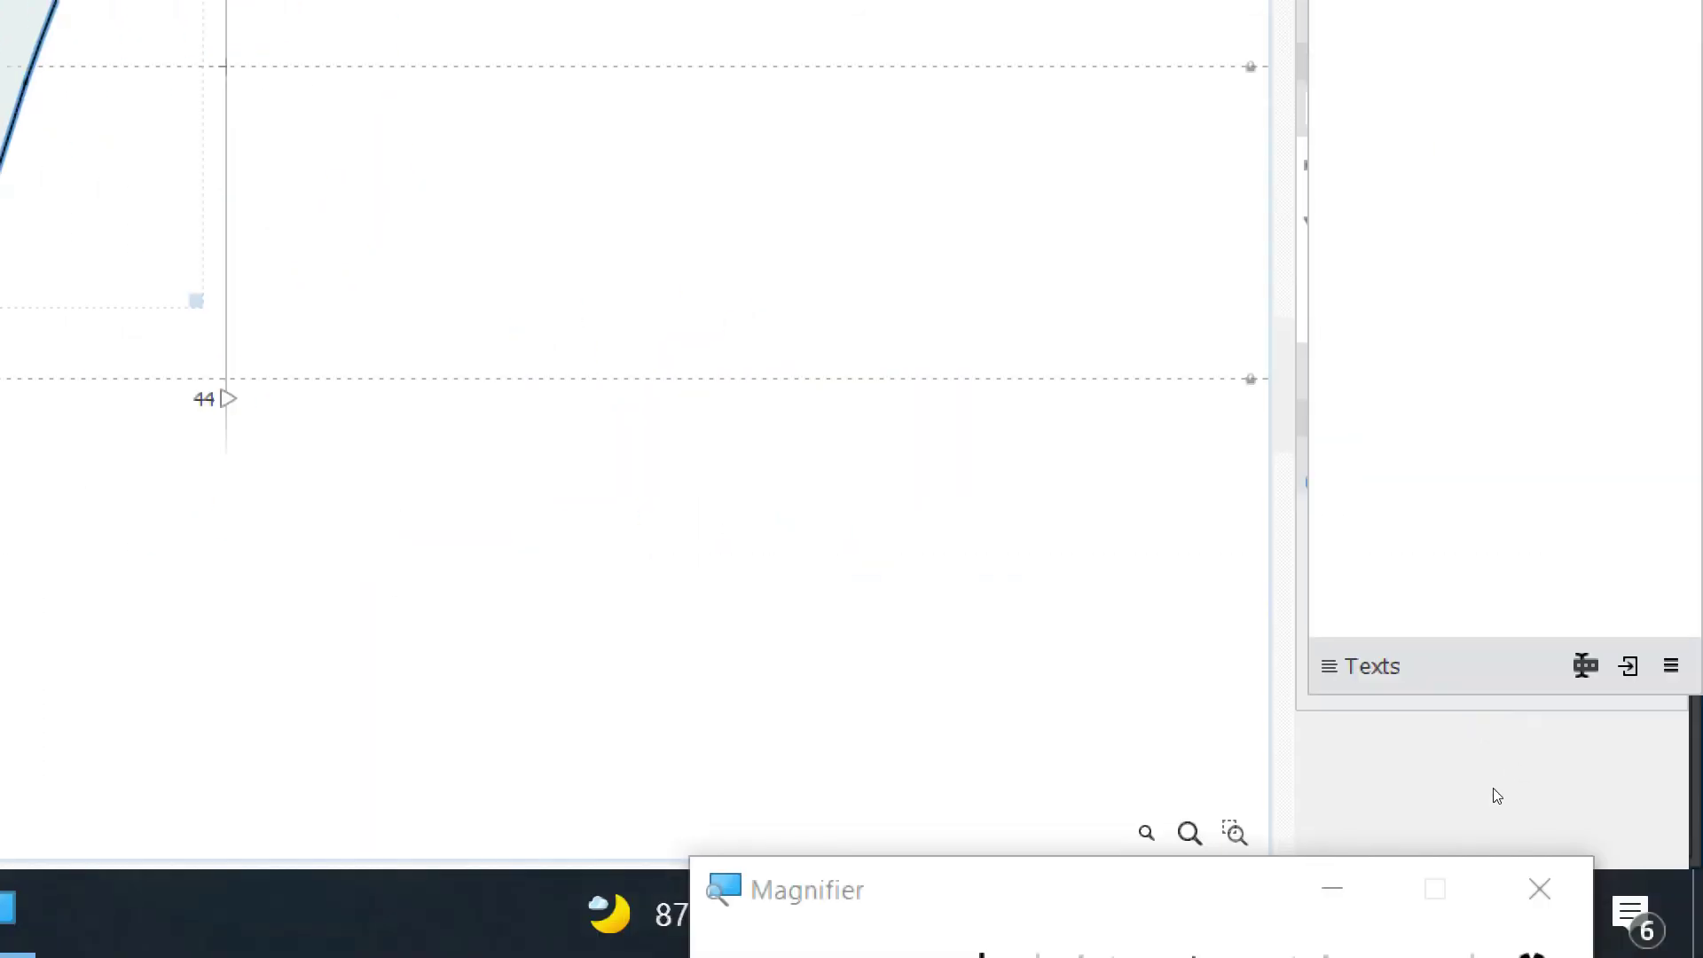
- Select all nodes of the y outline and move it toward the f to about X 325, so its serif meets the crossbar
key("ctrl+minus")
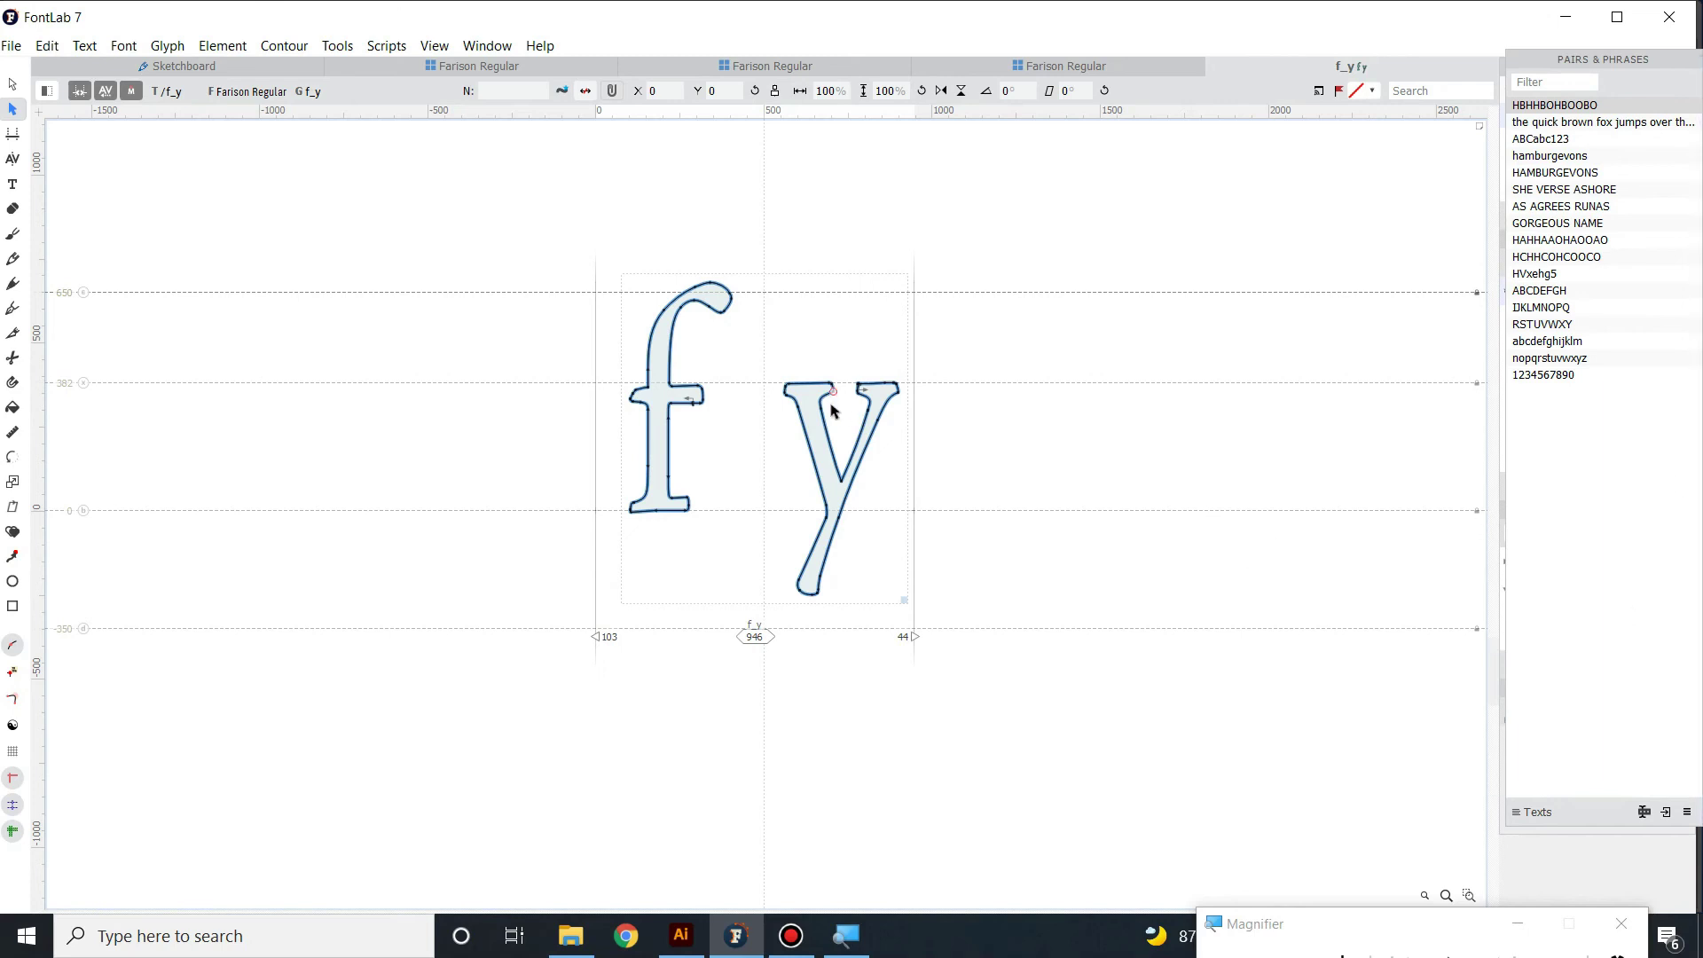
left_click_drag(832, 450, 819, 446)
left_click(1047, 502)
key("ctrl+z")
key("ctrl+a")
double_click(813, 453)
left_click_drag(761, 339, 905, 610)
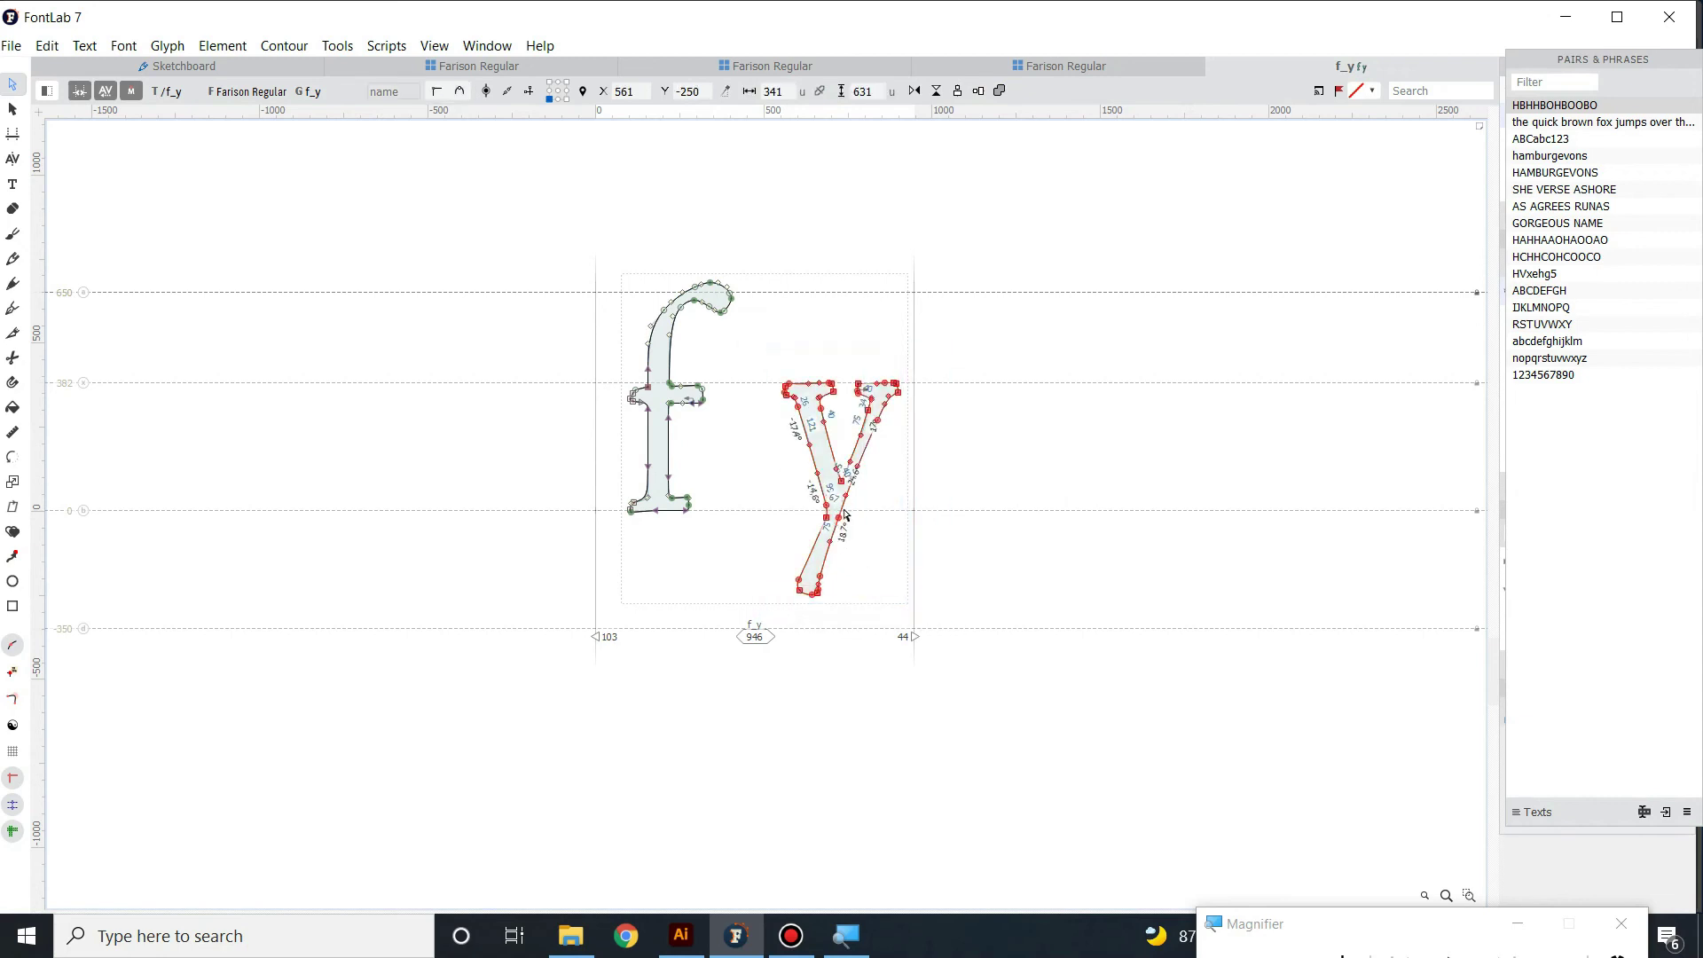
left_click_drag(842, 512, 760, 515)
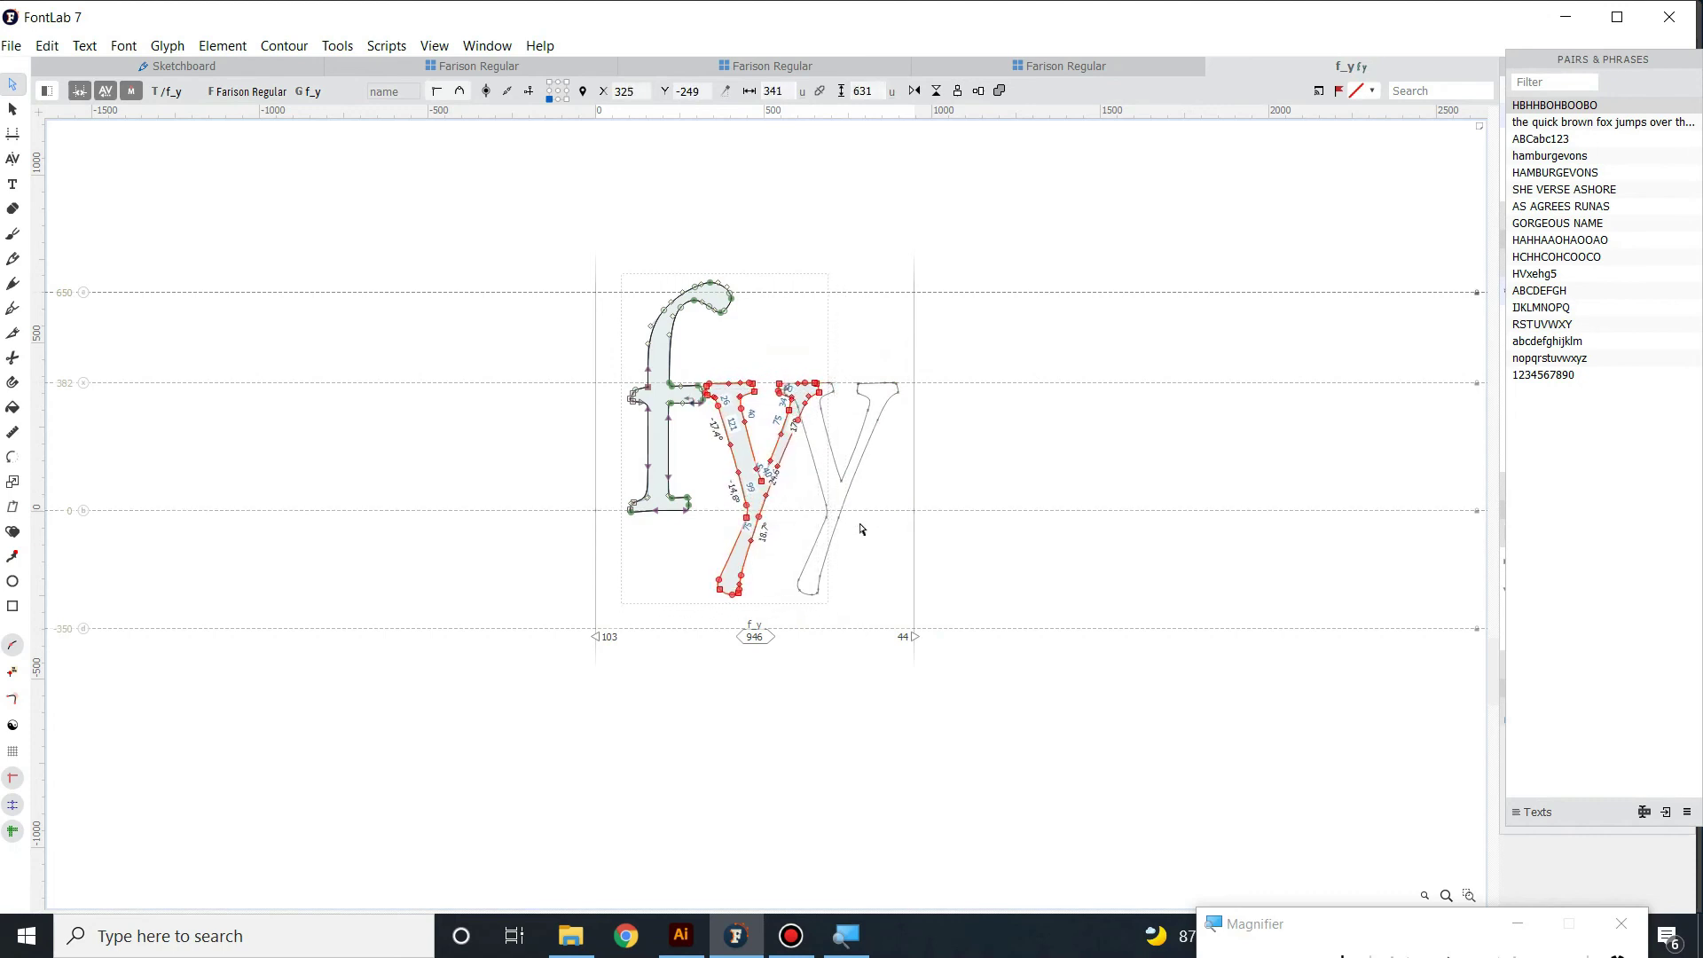
- Select the duplicate element that still has the y at its original position and delete it from the f_y glyph
left_click(16, 110)
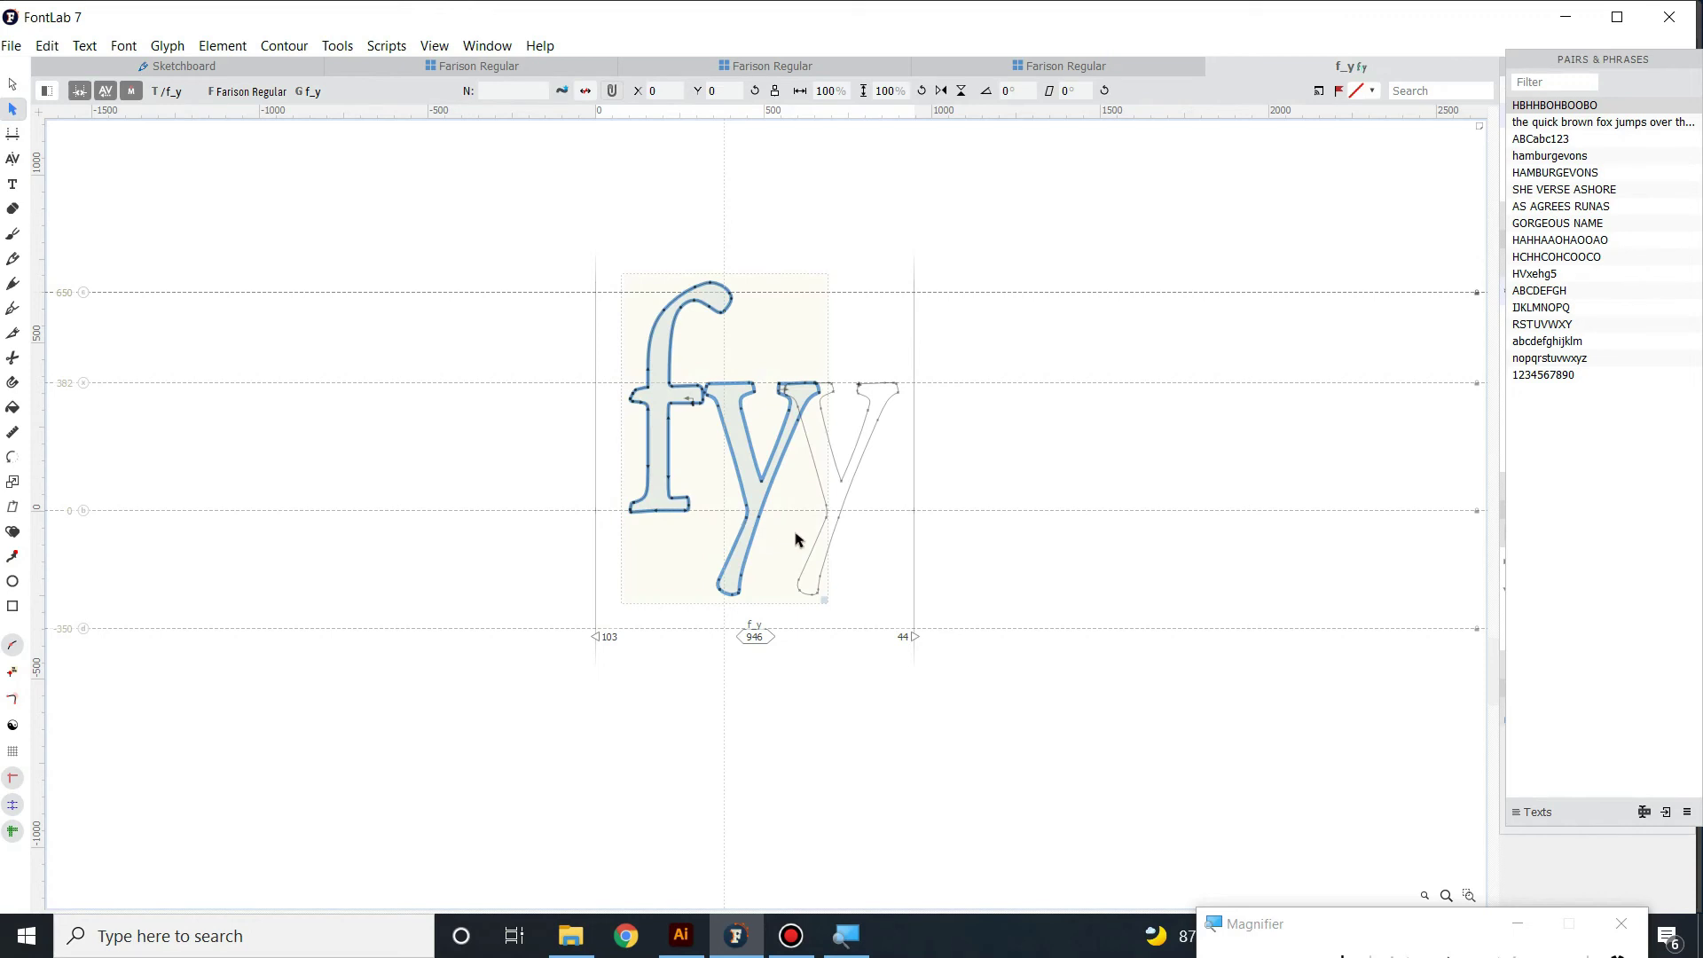
left_click(830, 532)
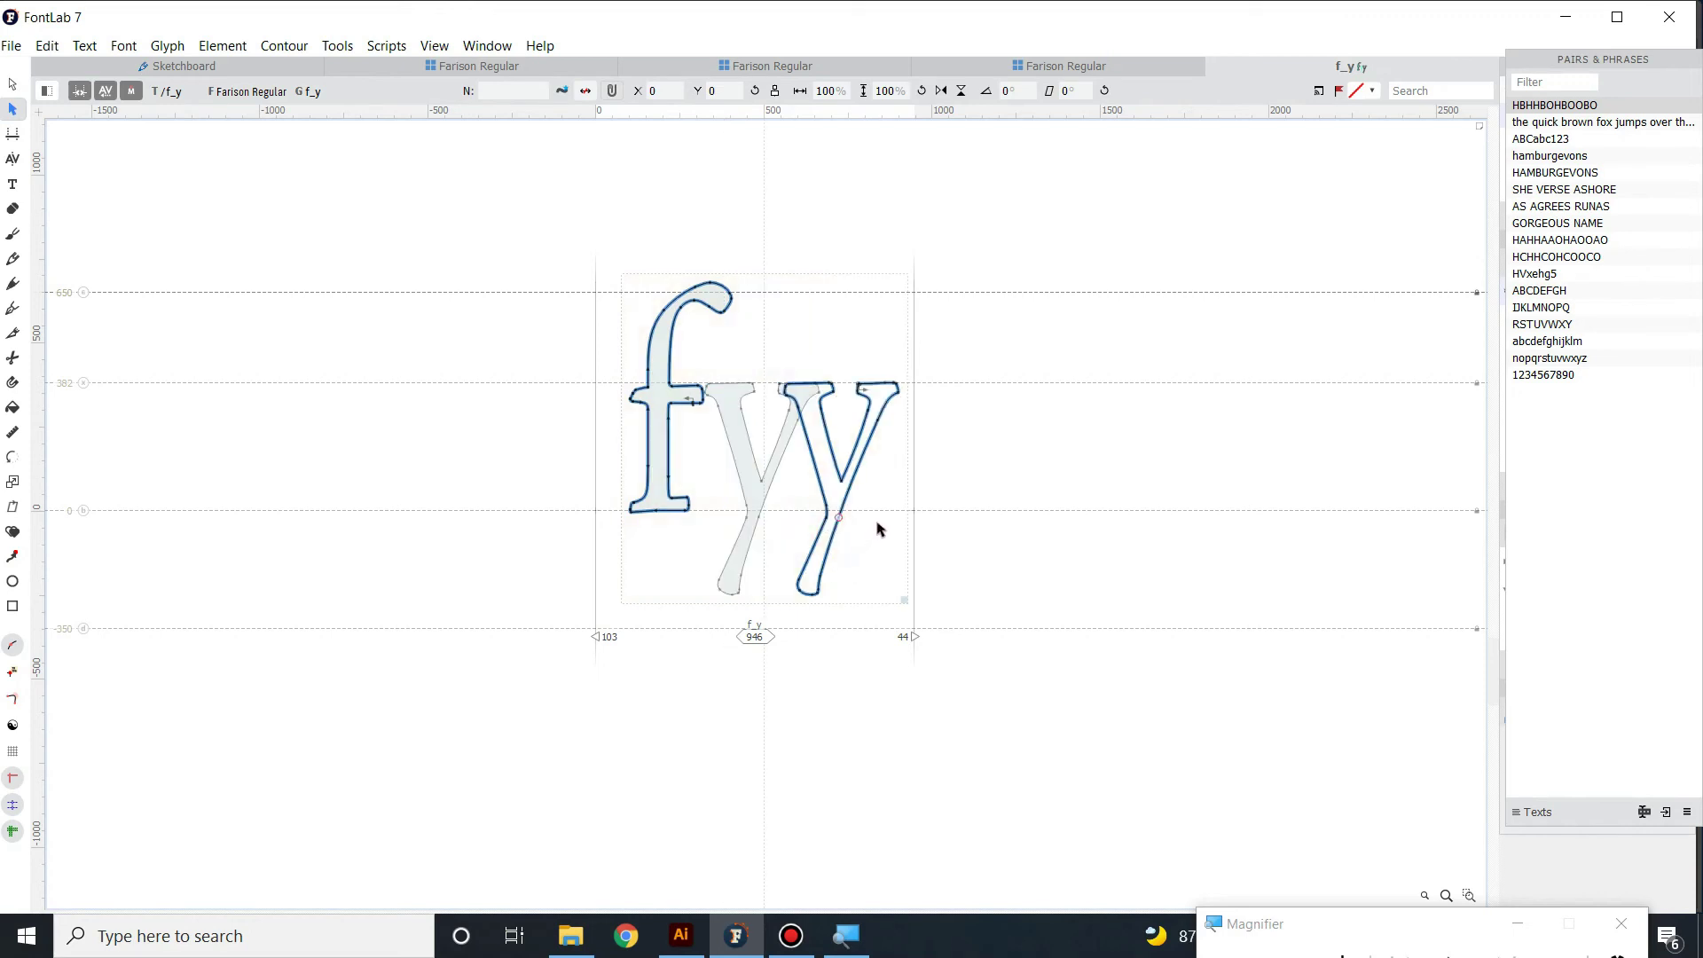
key("Delete")
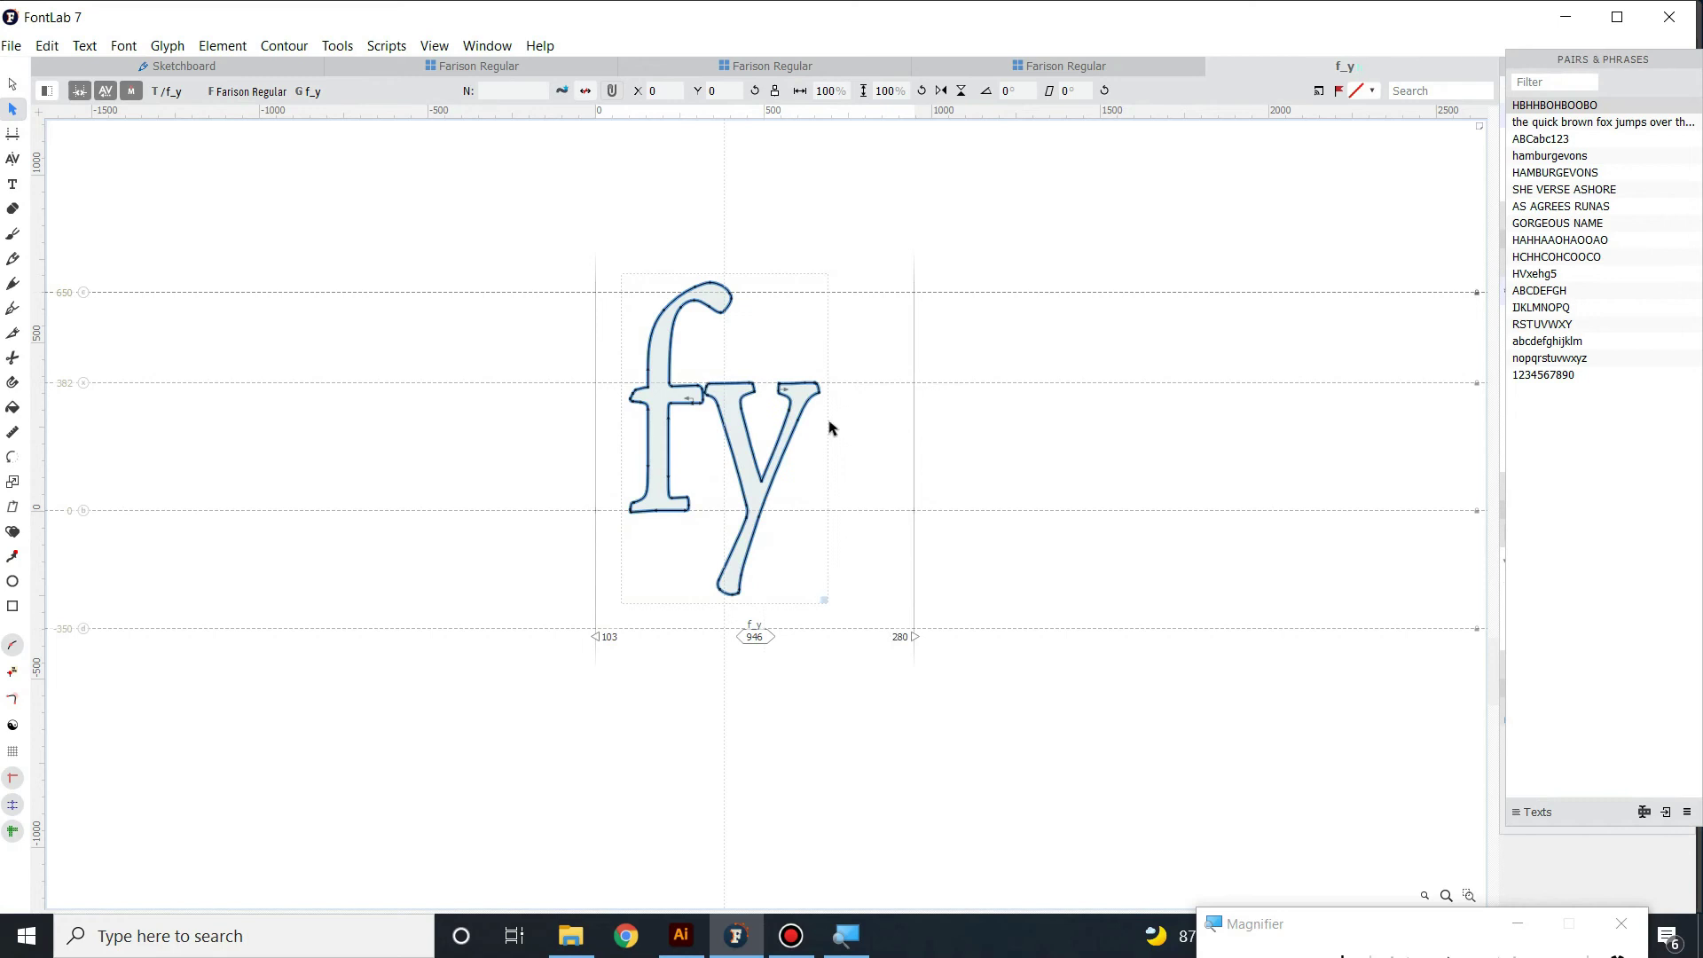
- Adjust the nodes where the f crossbar meets the y serif so both outlines run together as one bar
left_click(723, 368)
left_click(11, 84)
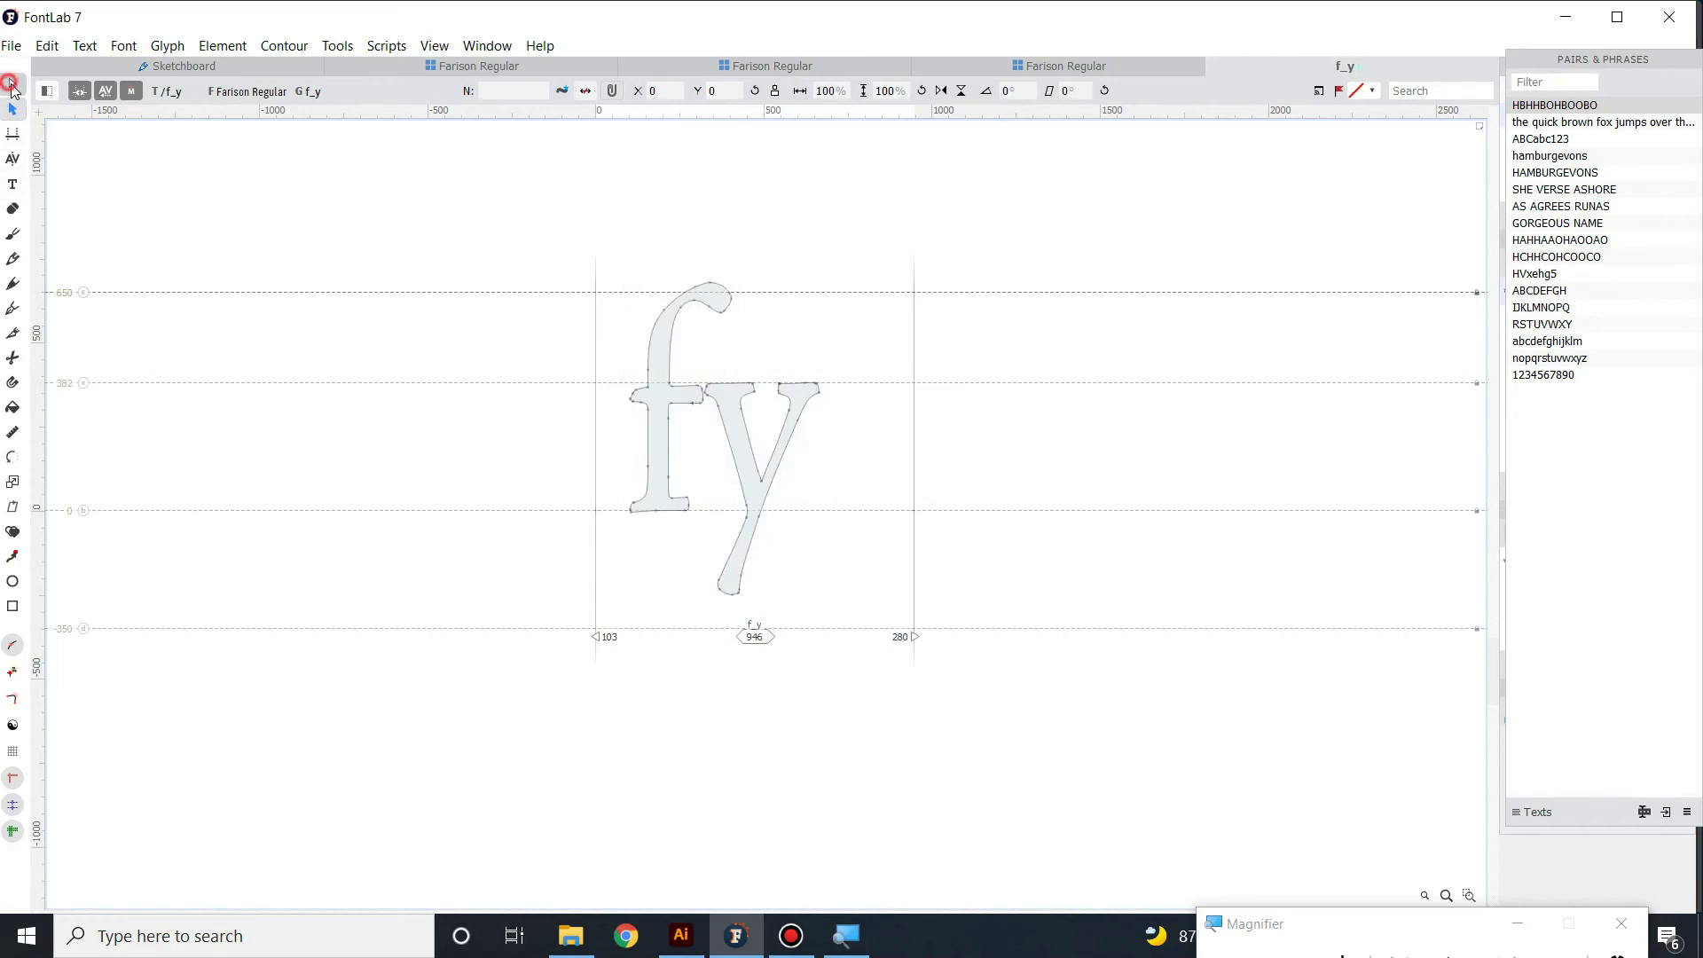
left_click_drag(737, 358, 711, 413)
left_click(691, 444)
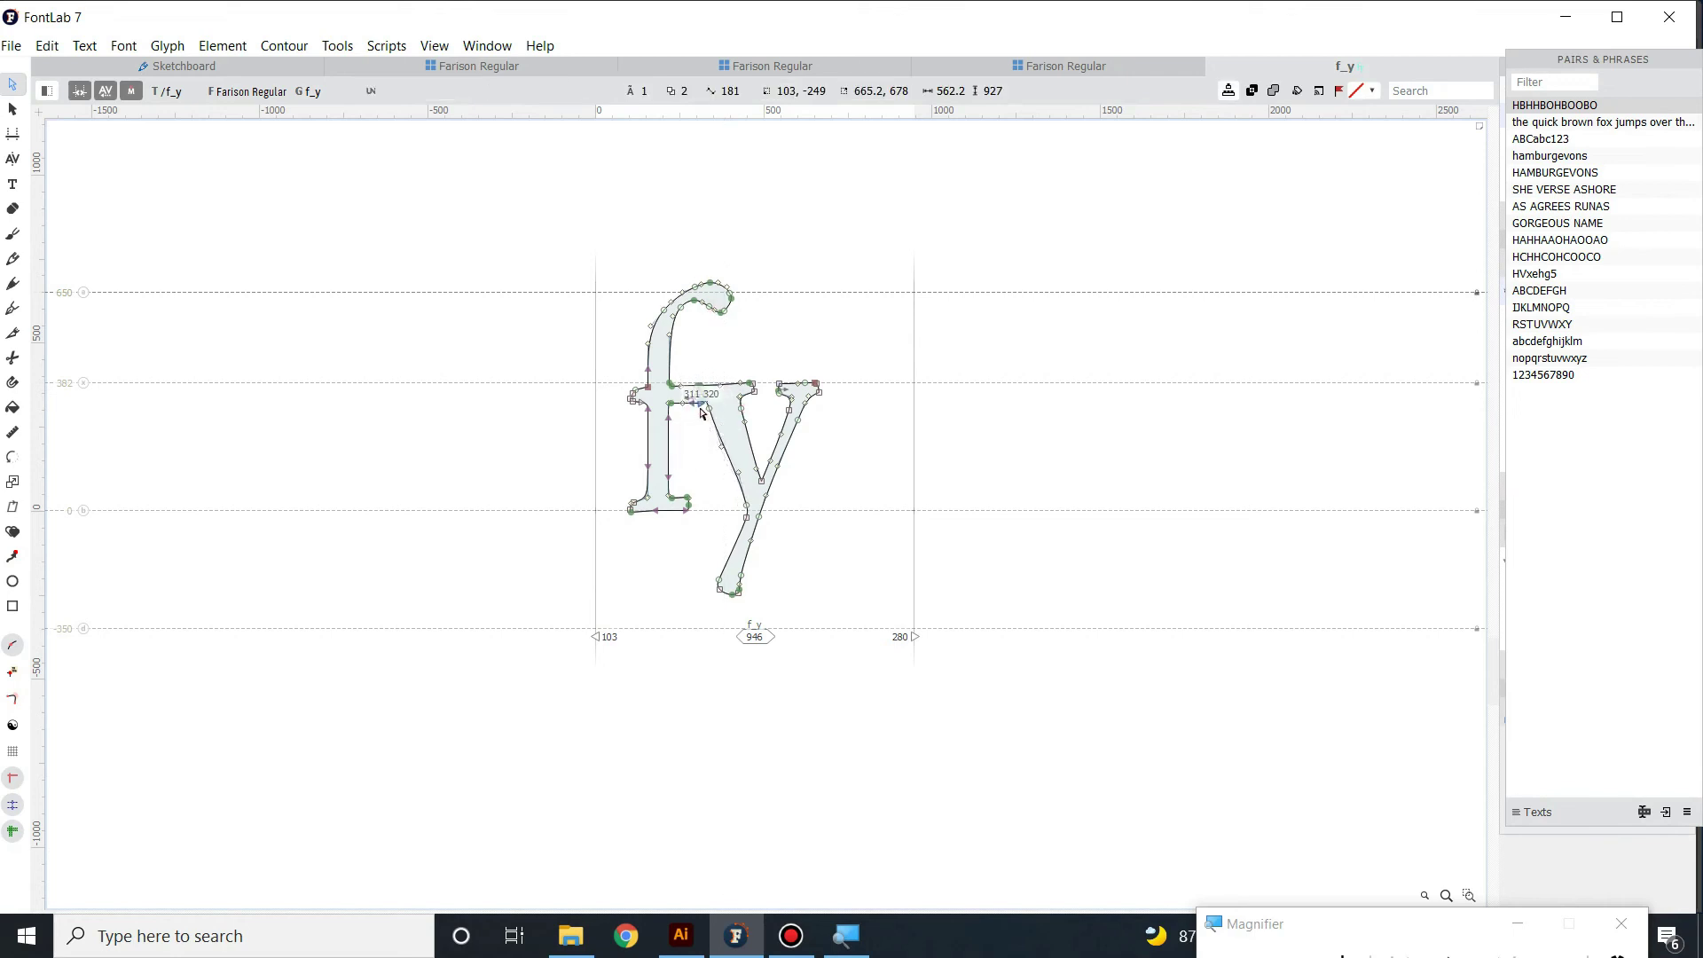
left_click(703, 405)
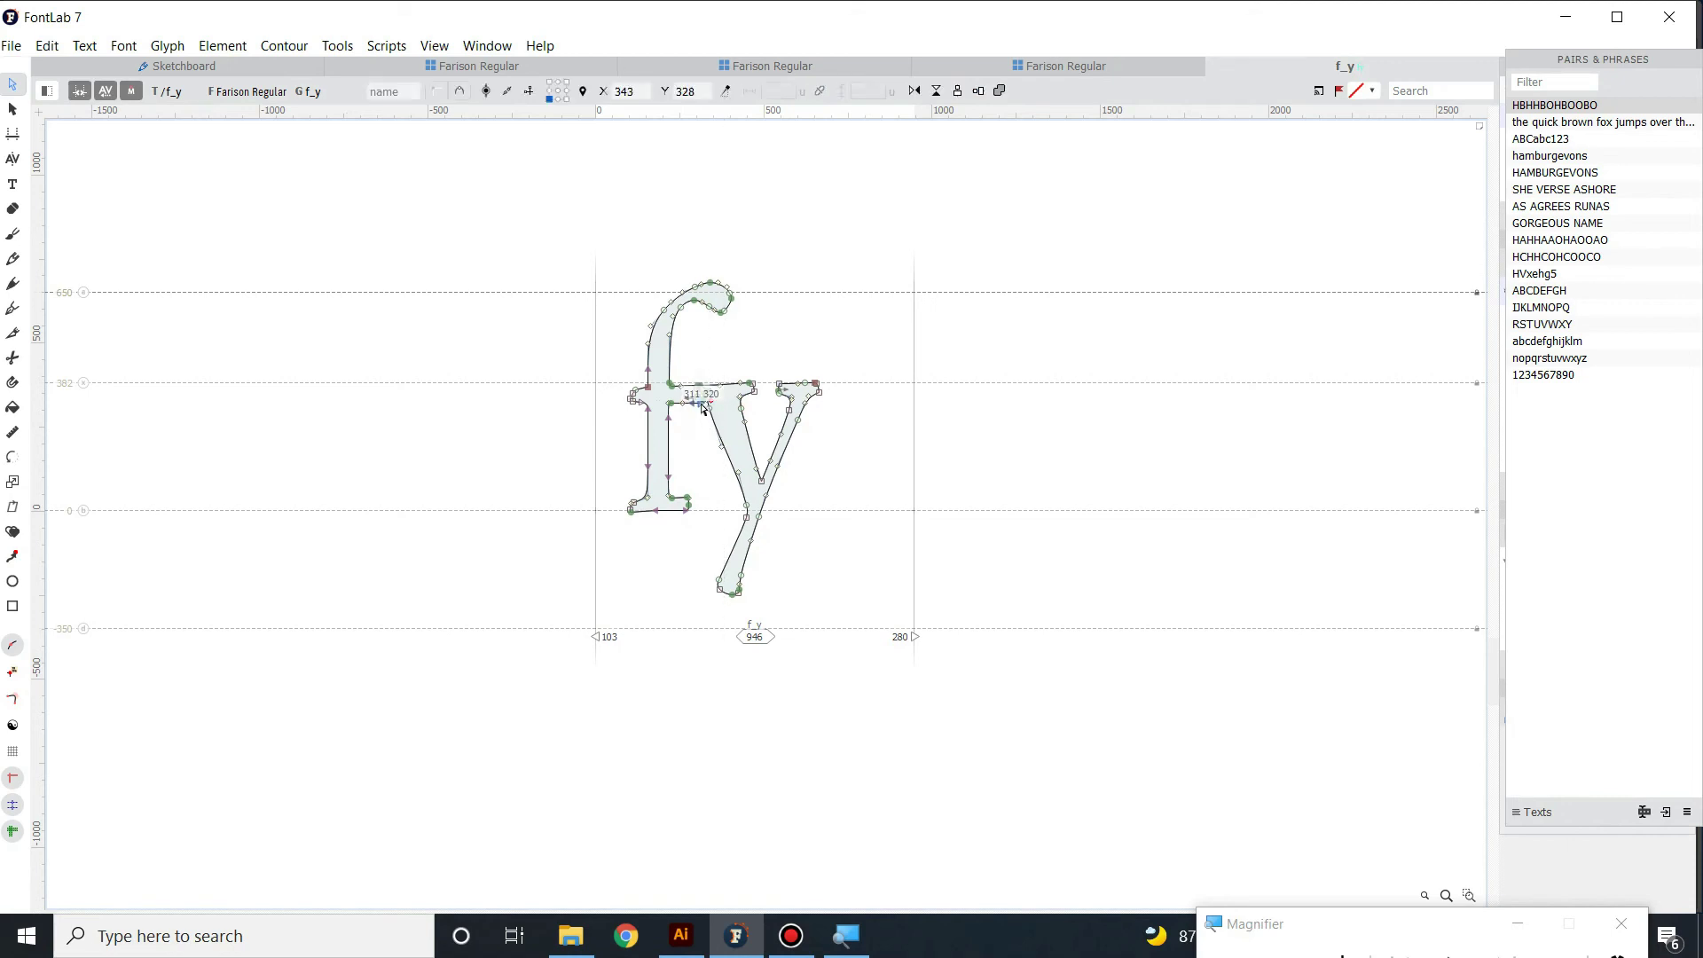
left_click(707, 364)
- Select the whole f_y outline and remove the overlap between the f and the y
left_click_drag(475, 211, 958, 667)
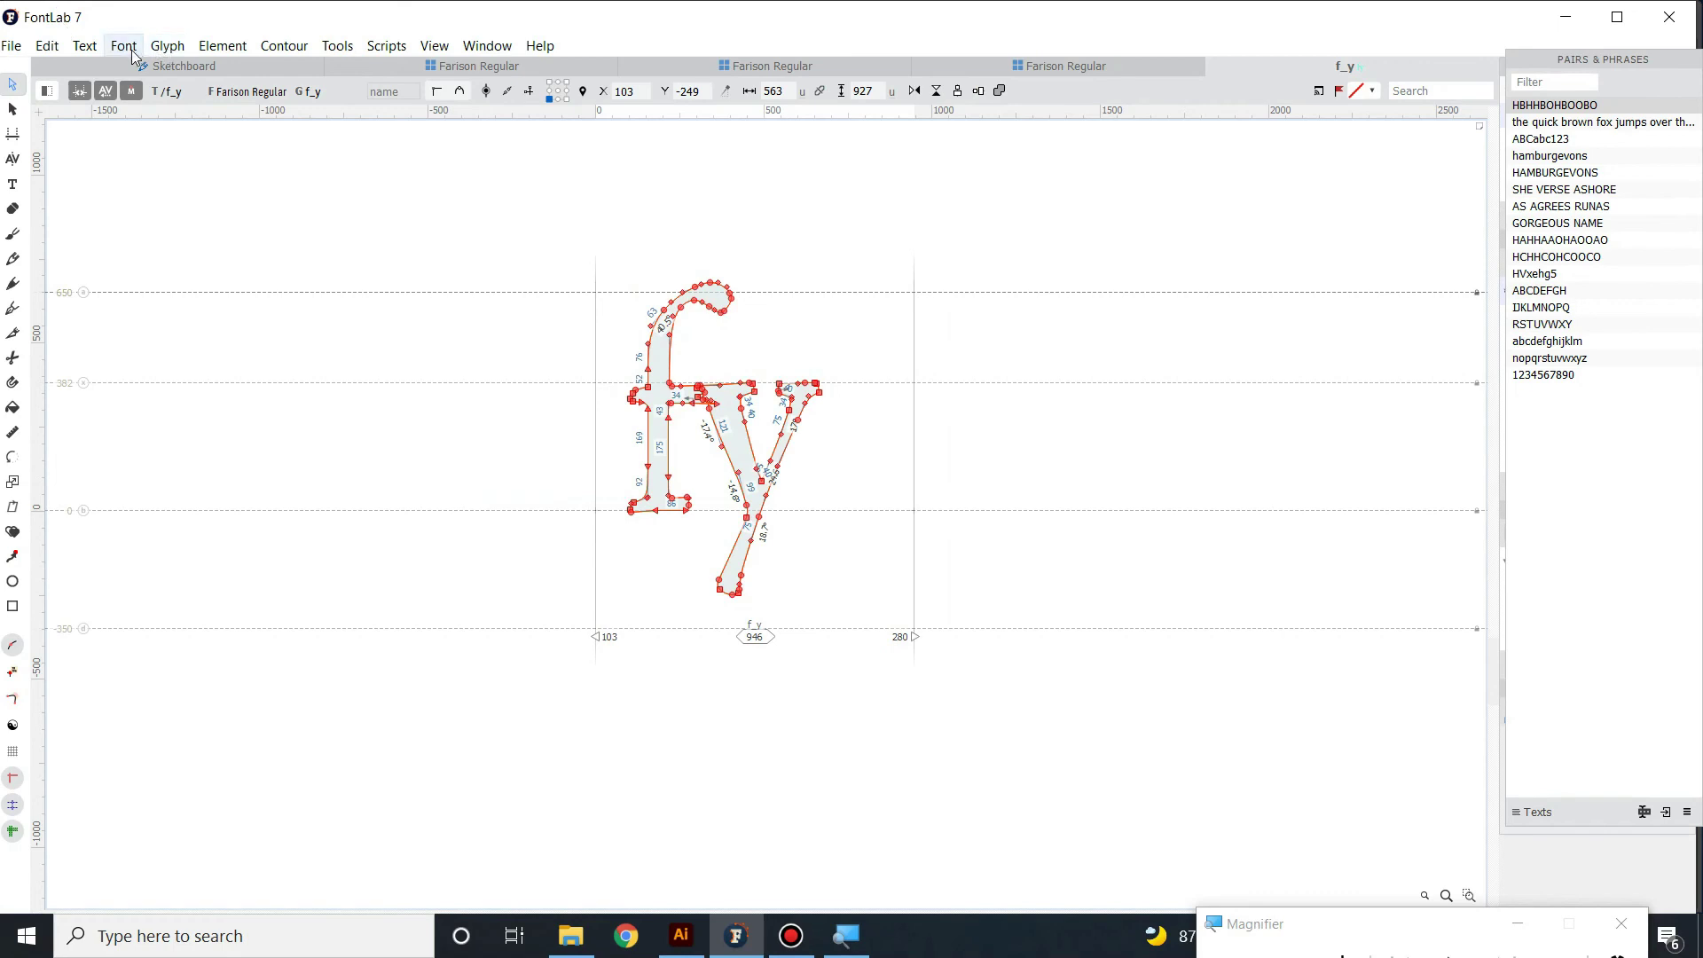
left_click(284, 48)
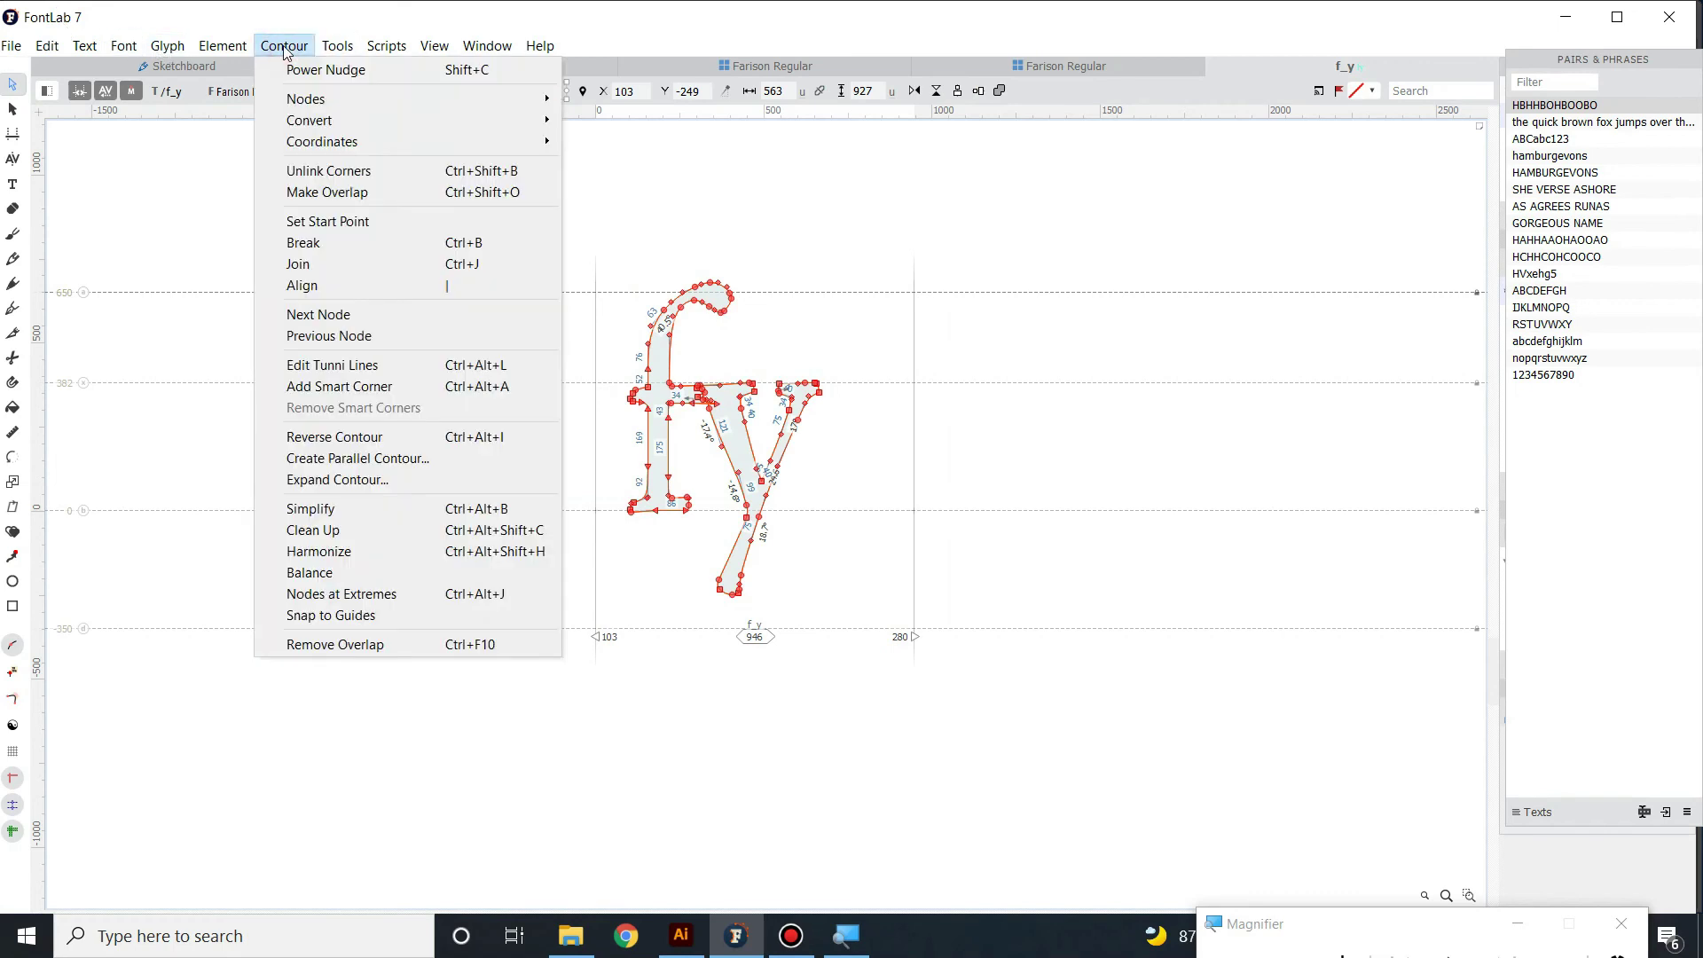
left_click(379, 645)
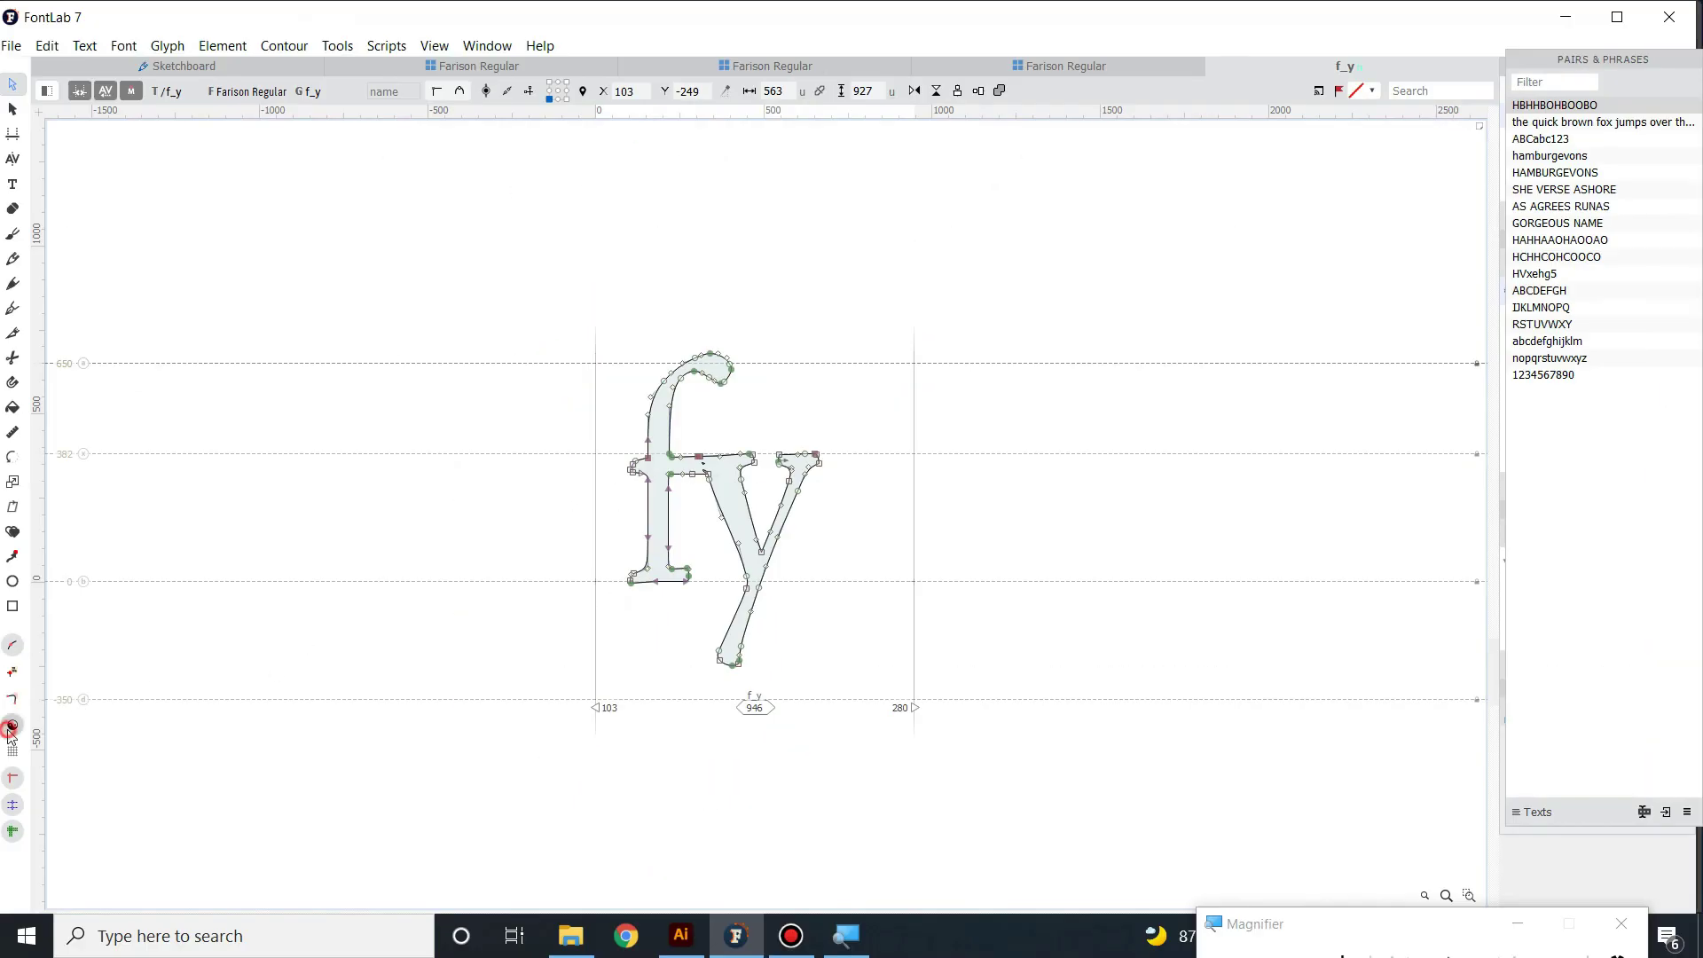
- Display the outline problem marks on f_y and delete a stray node inside the joined crossbar
left_click(12, 725)
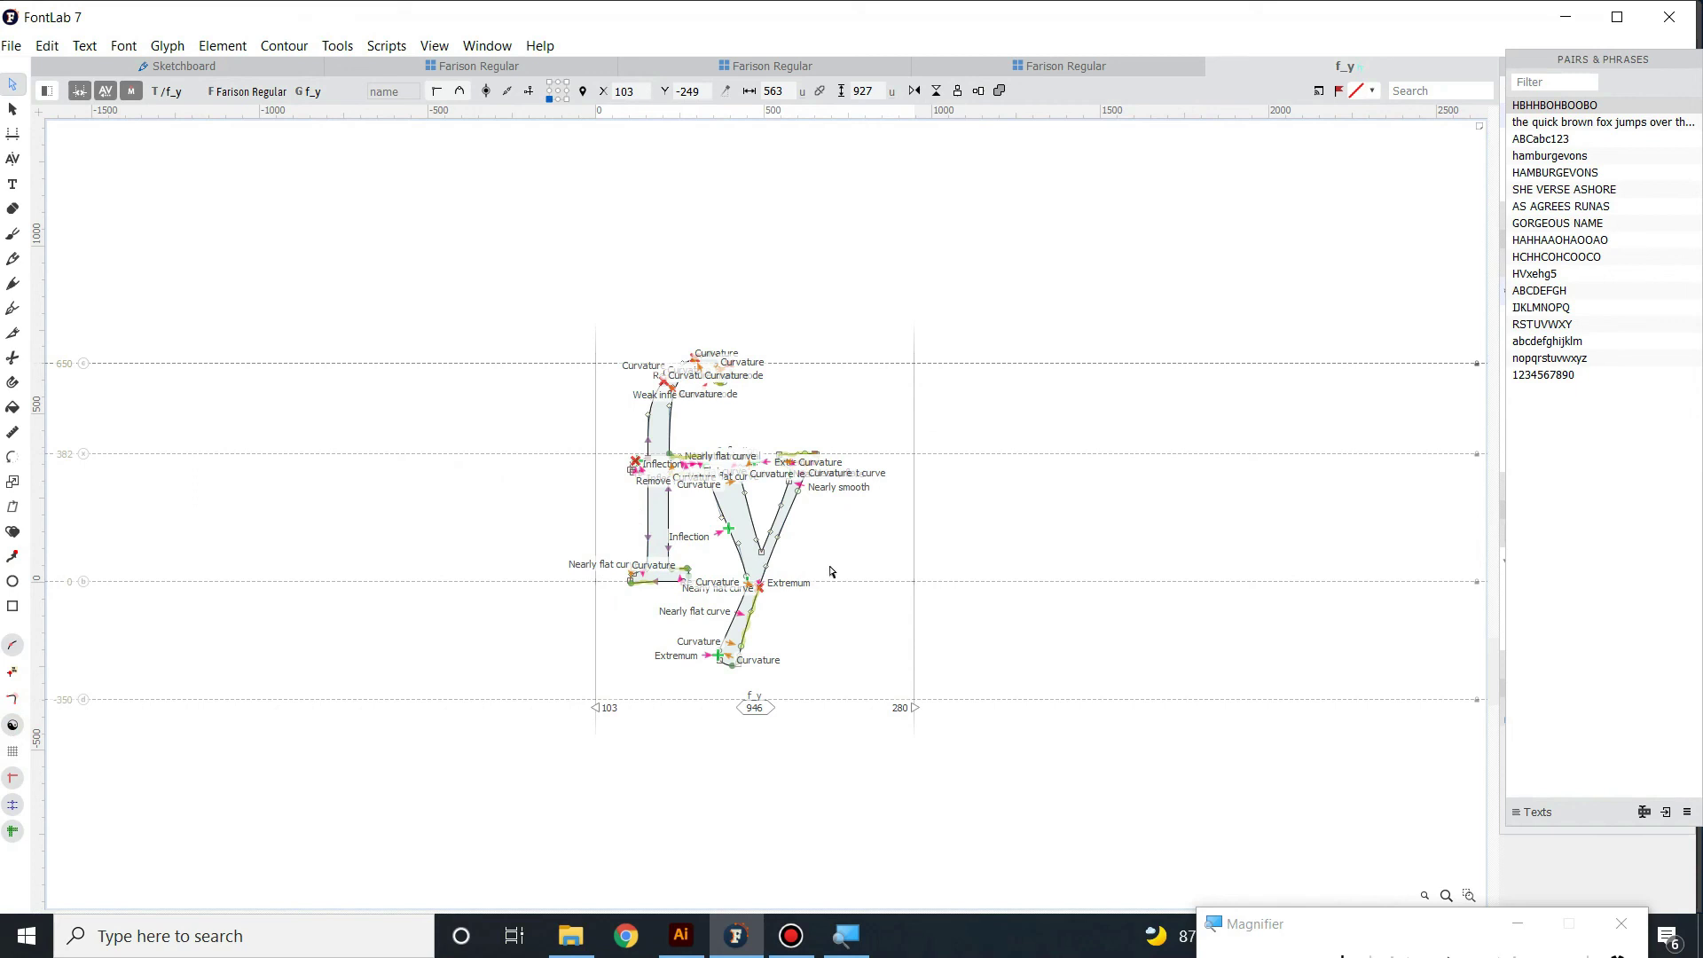
scroll(831, 572, "up", 5)
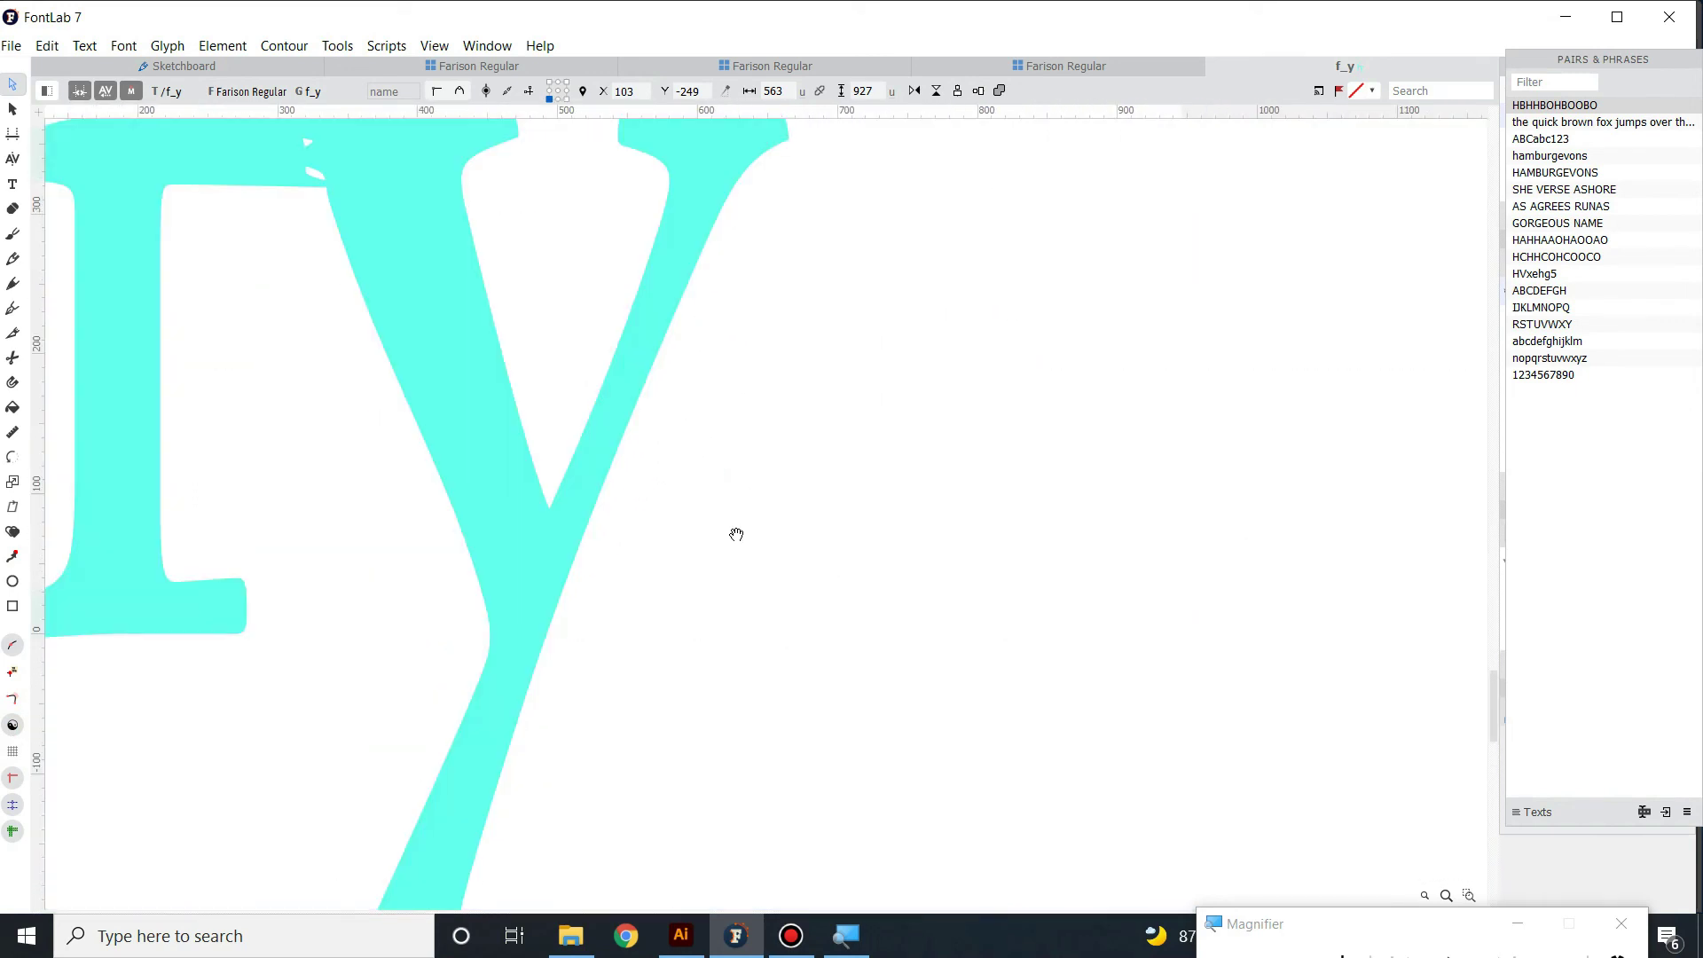
left_click_drag(332, 328, 731, 611)
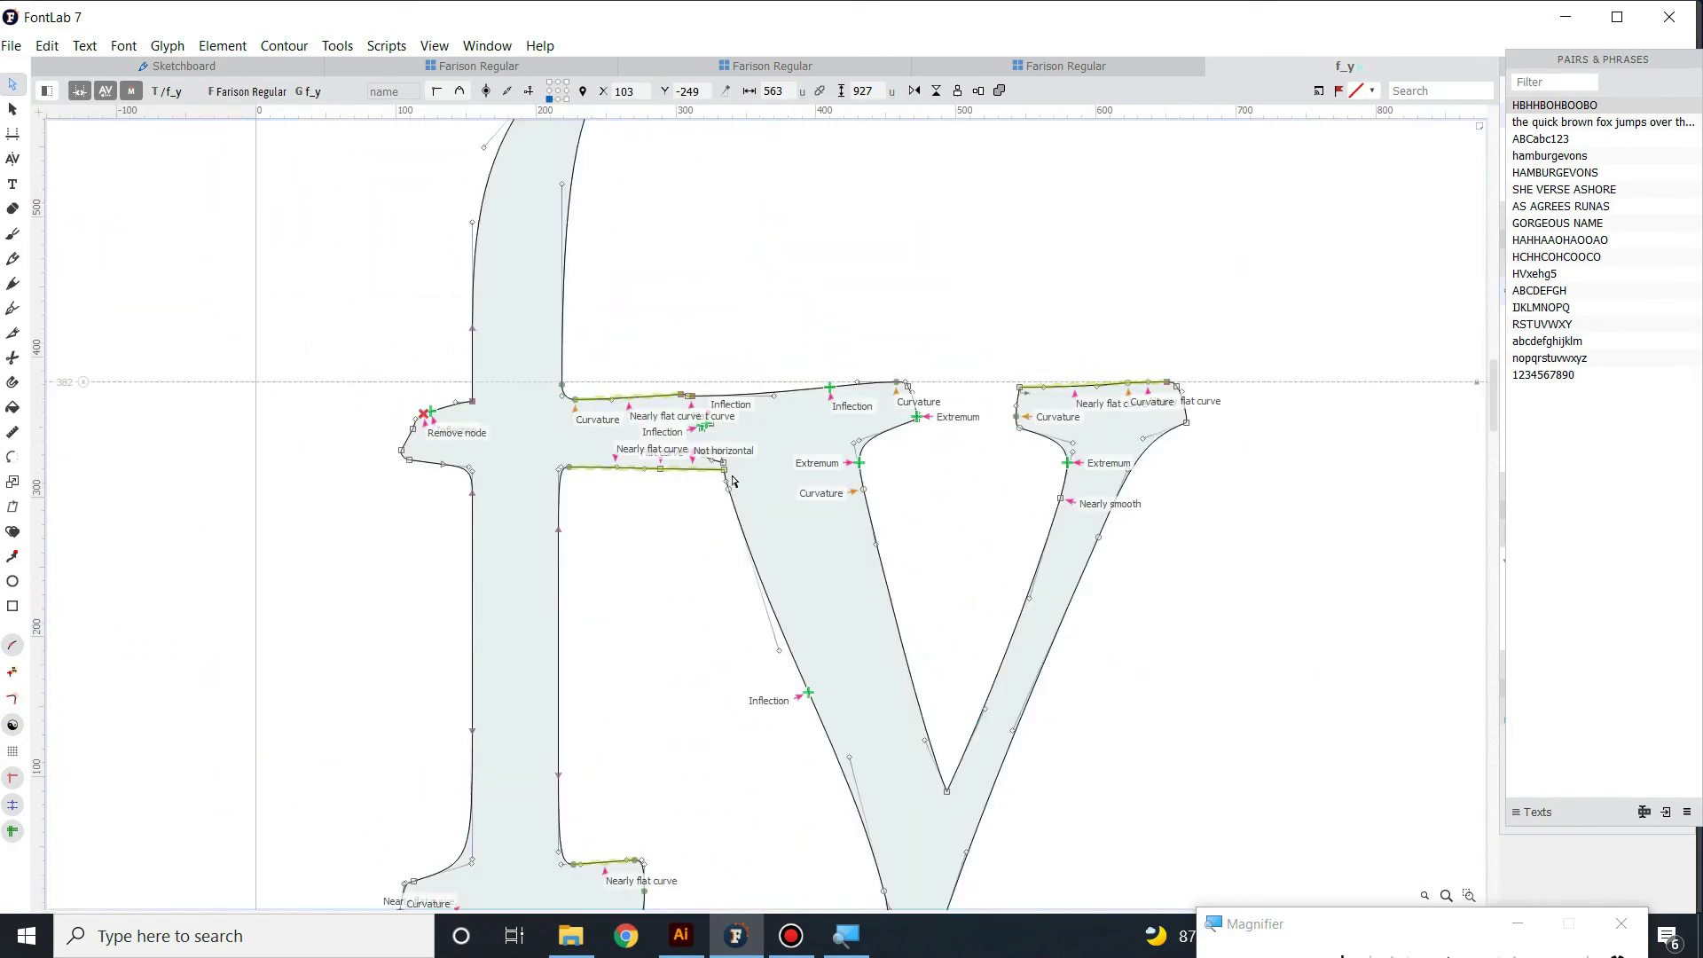
left_click(701, 428)
right_click(701, 429)
left_click(701, 430)
key("Delete")
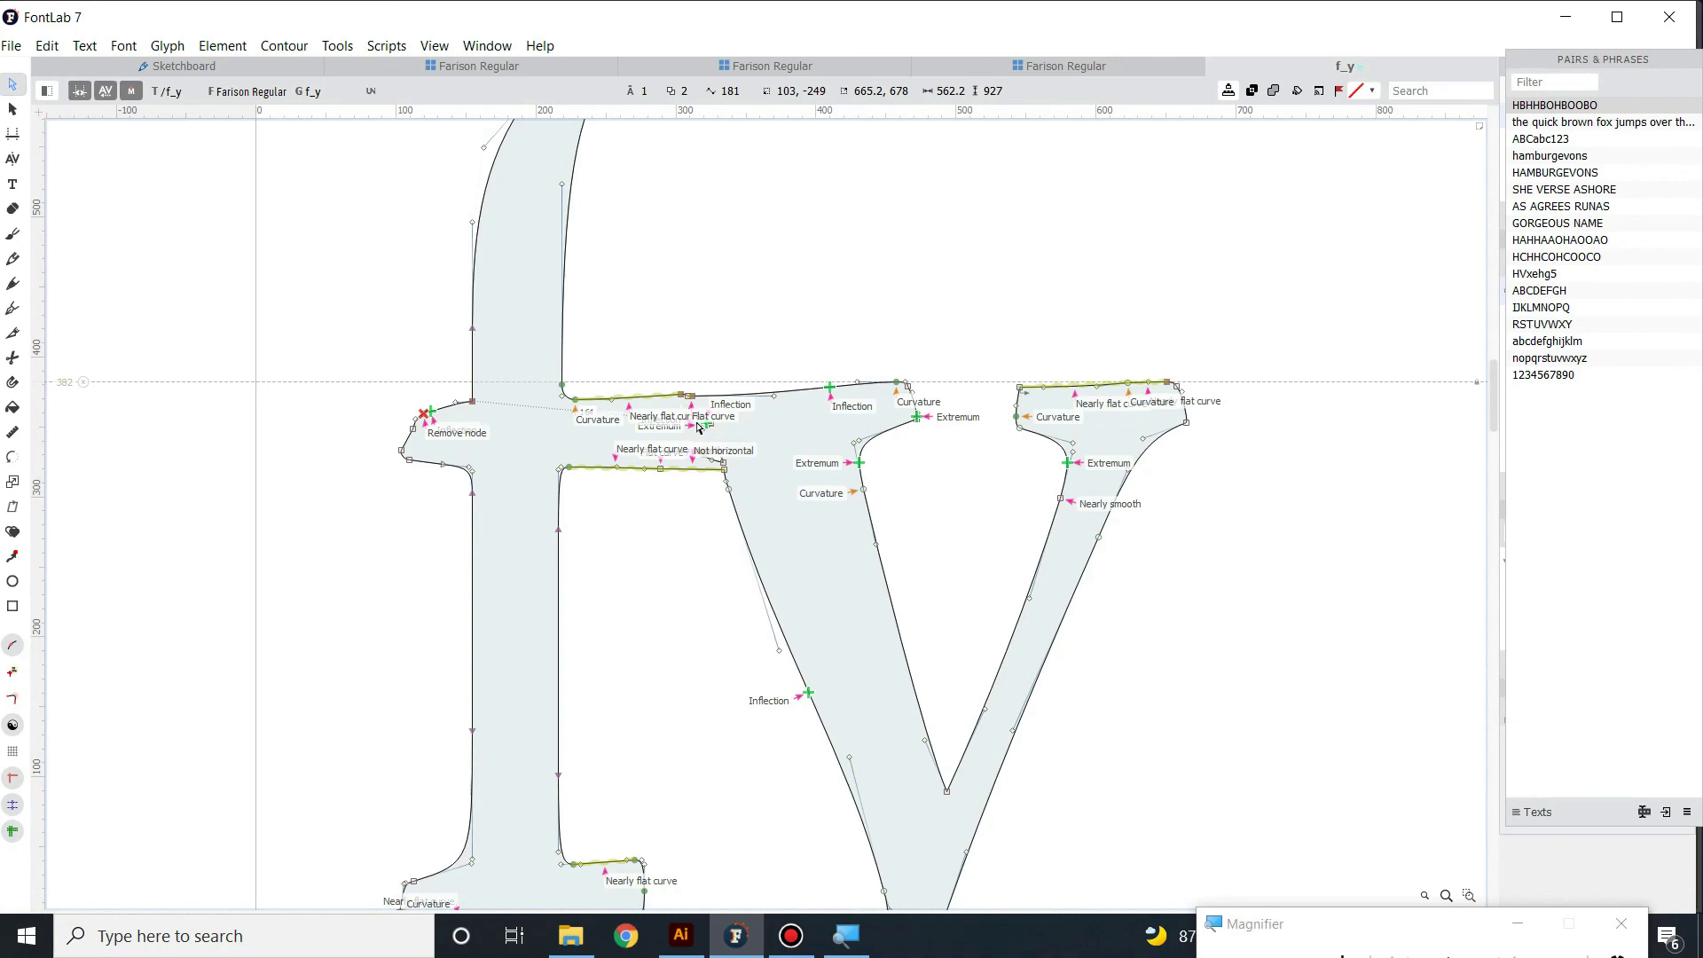
- Apply Fix All to the outline problems flagged in the f_y glyph, starting from the Curvature problem at the crossbar
left_click(705, 427)
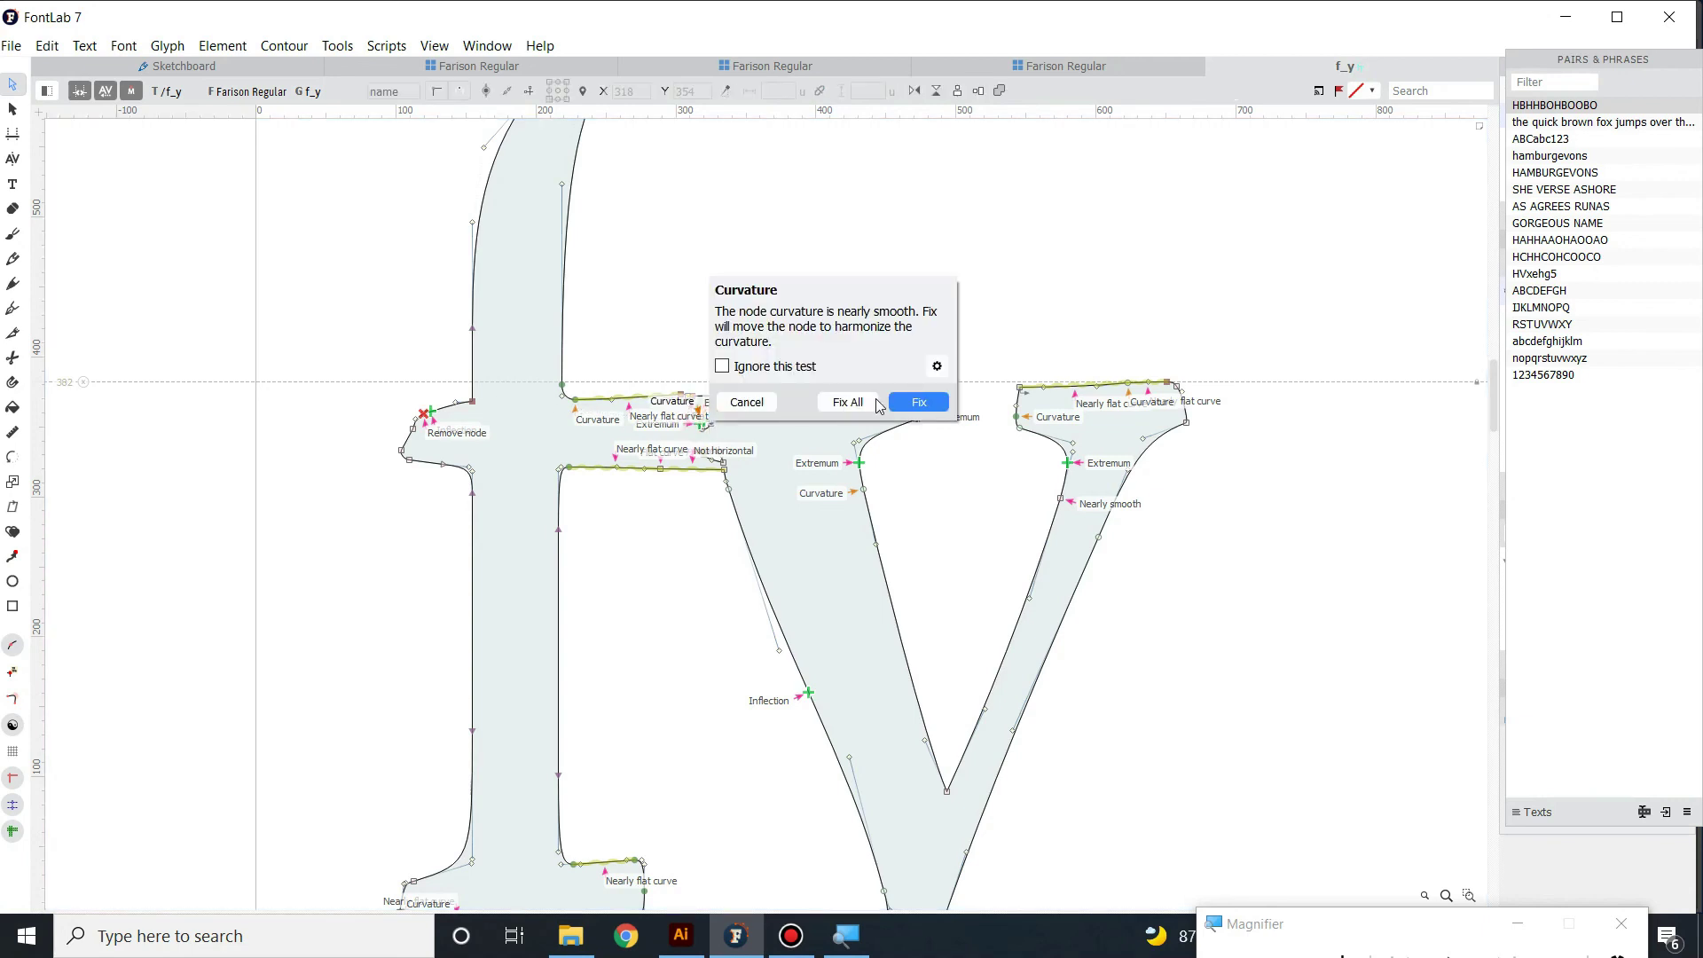
left_click(876, 405)
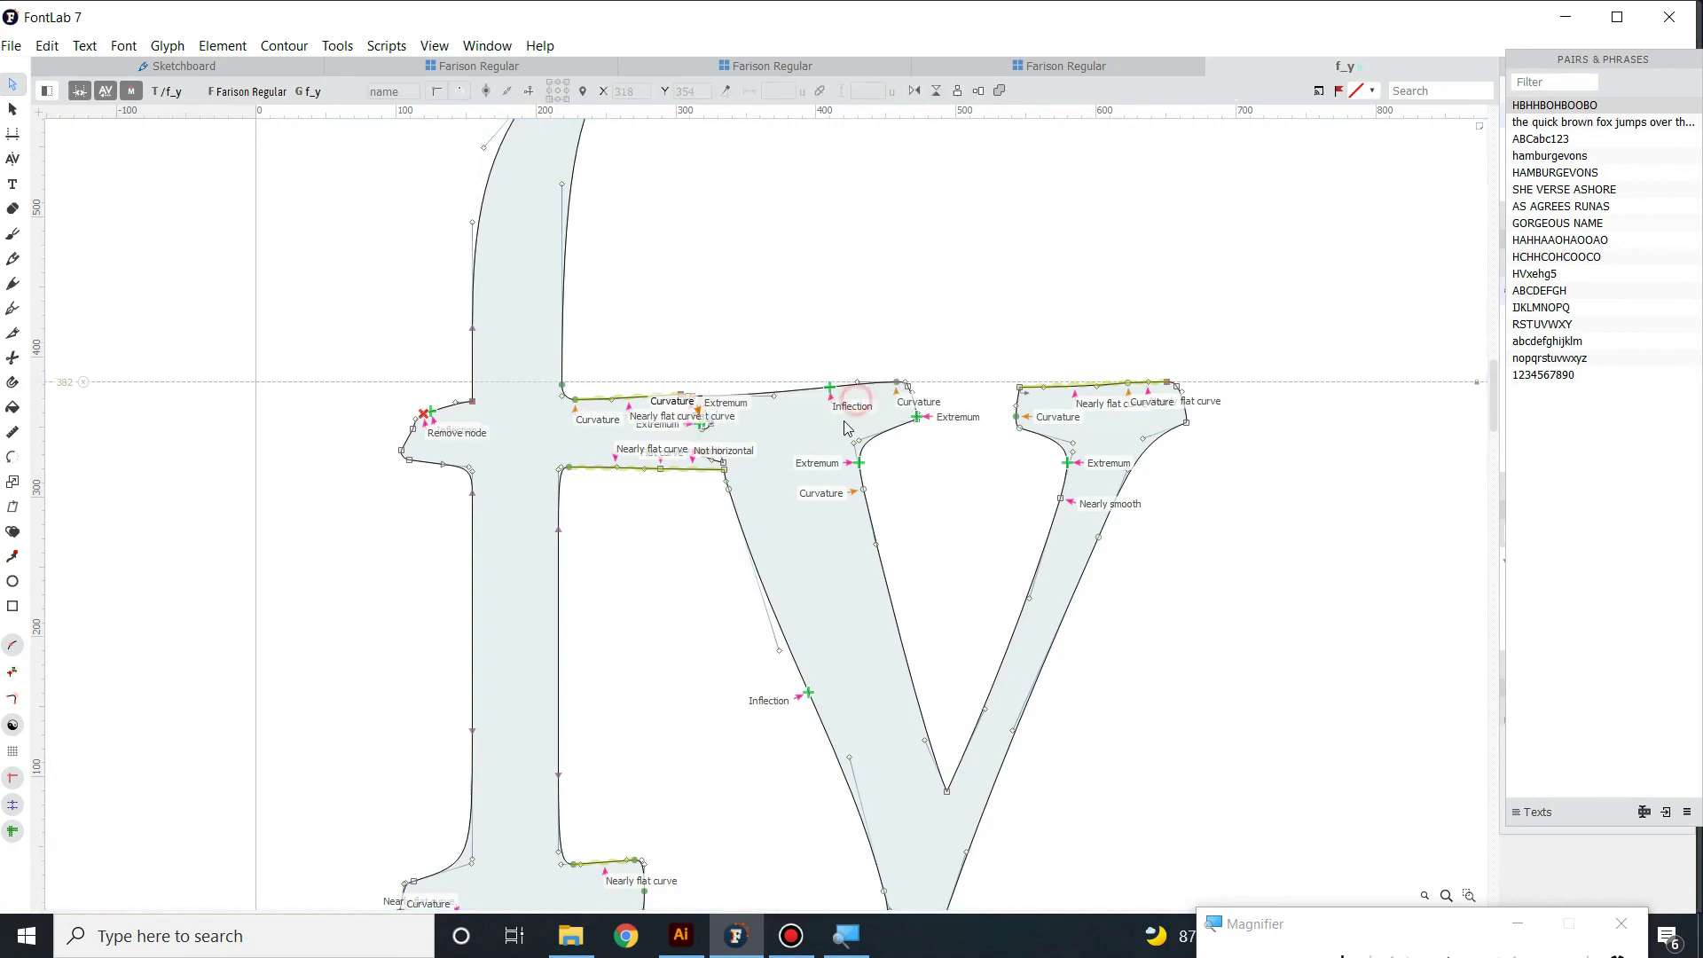
left_click(705, 432)
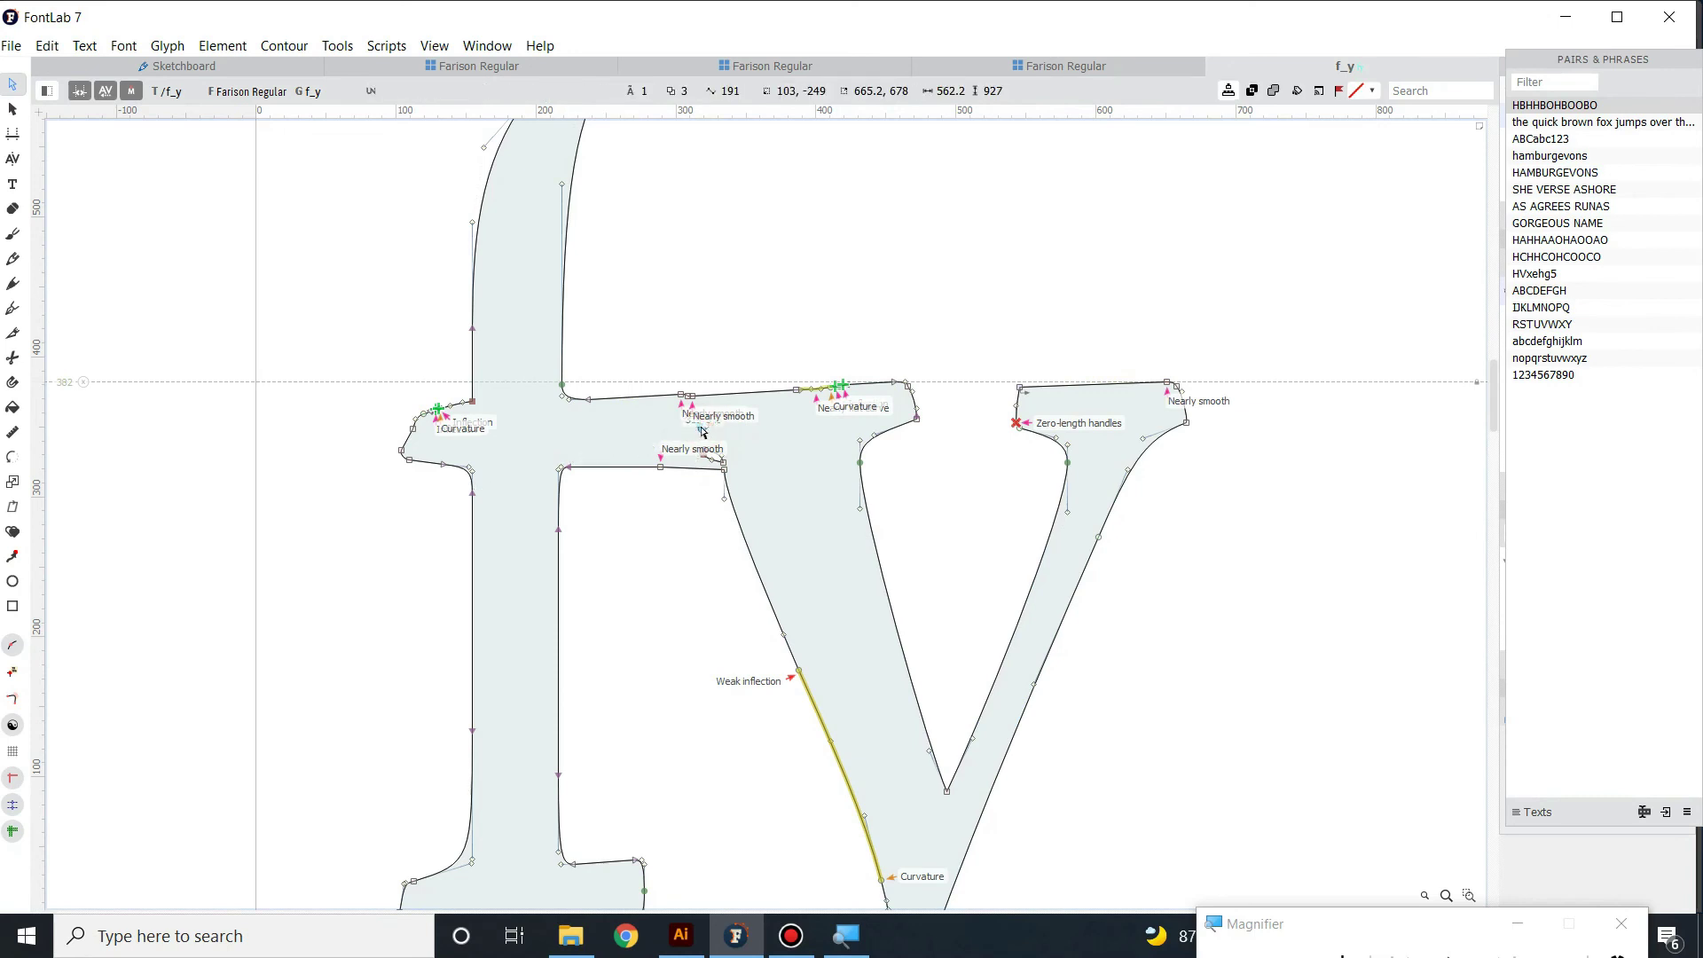
- Delete all nodes of the small leftover contour inside the f_y crossbar
left_click(709, 428)
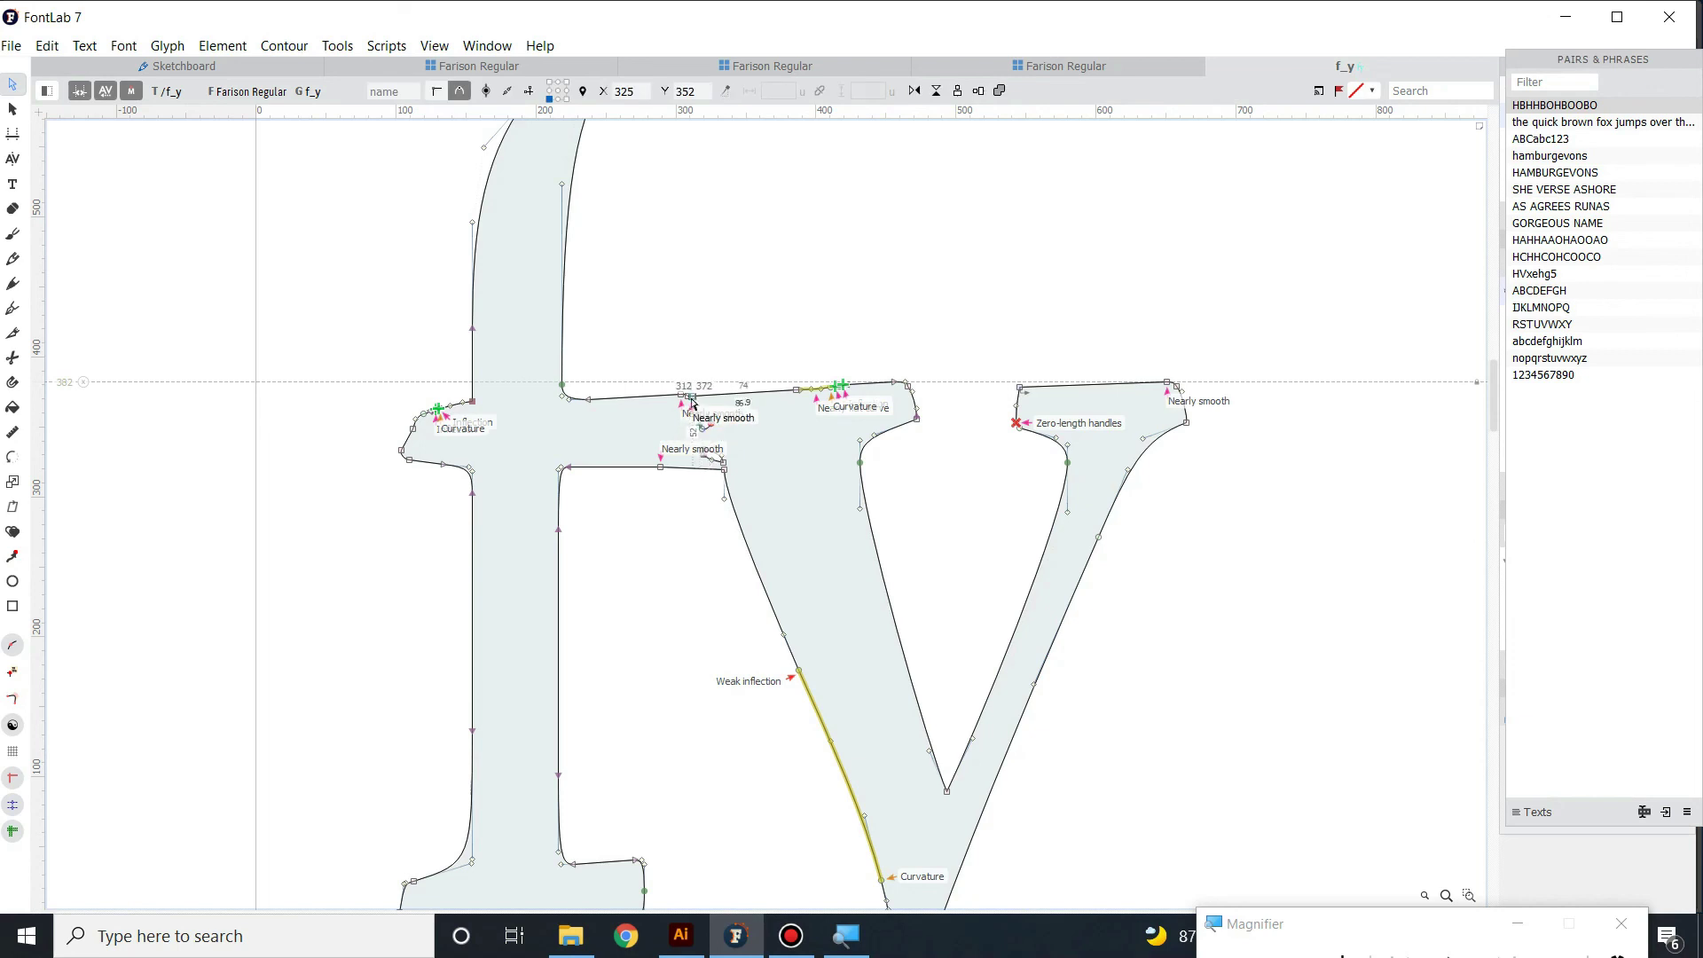
right_click(715, 426)
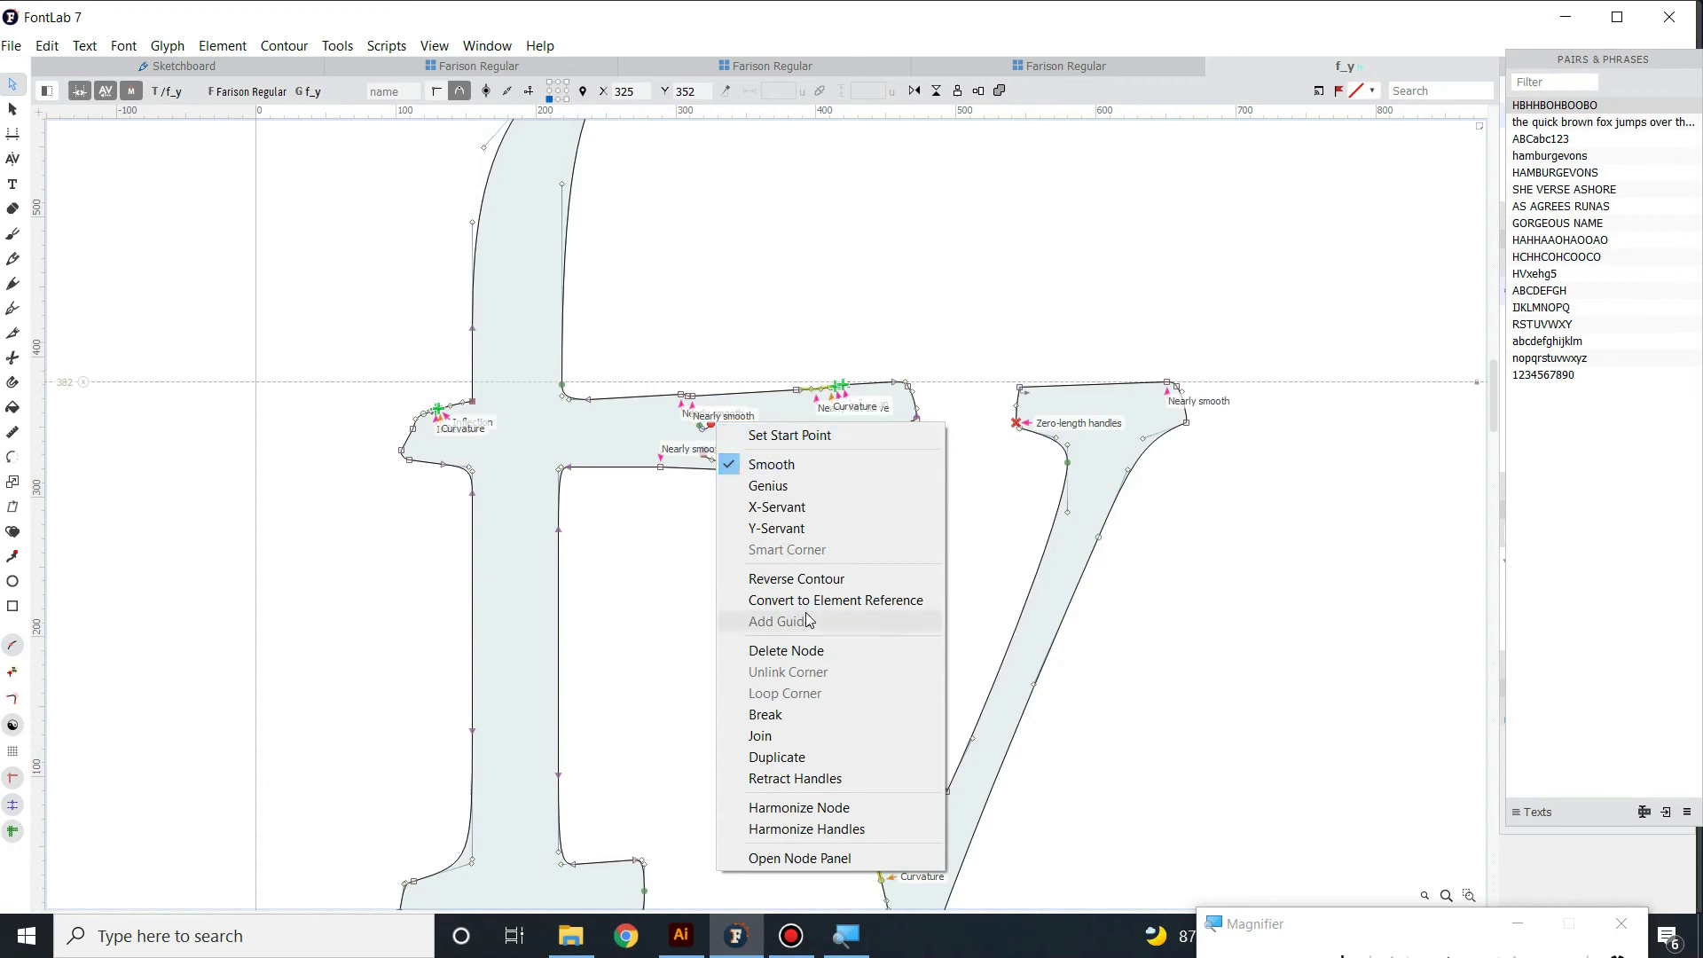
left_click(798, 651)
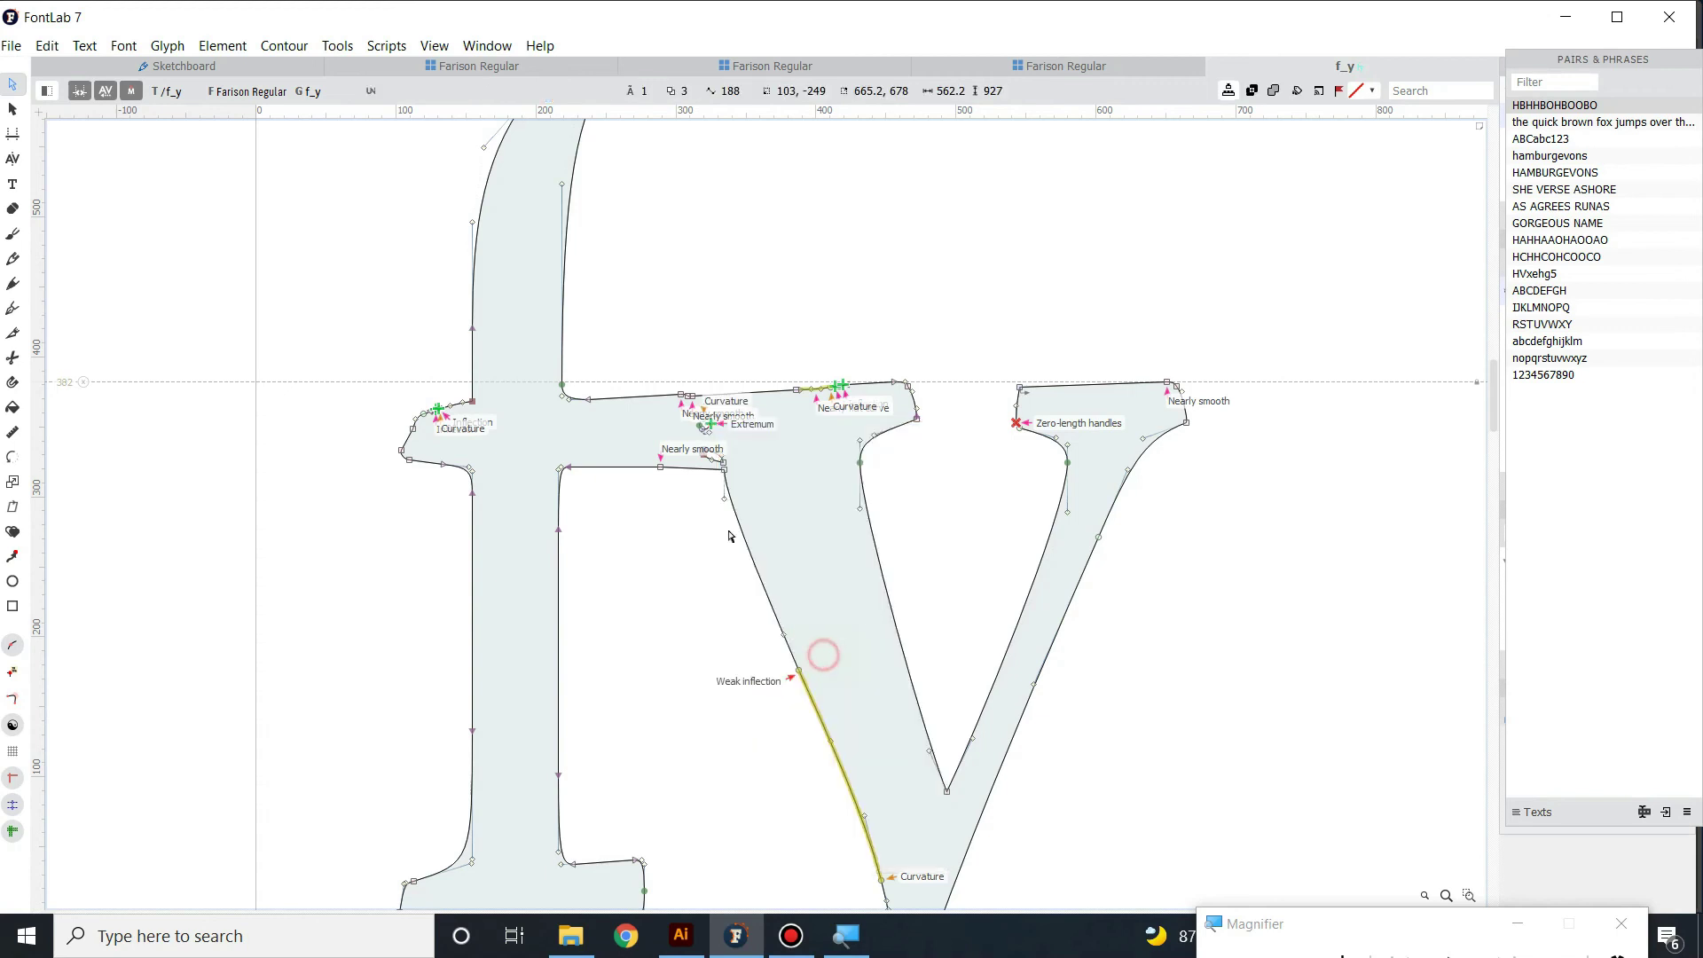
right_click(710, 427)
left_click(785, 657)
right_click(713, 427)
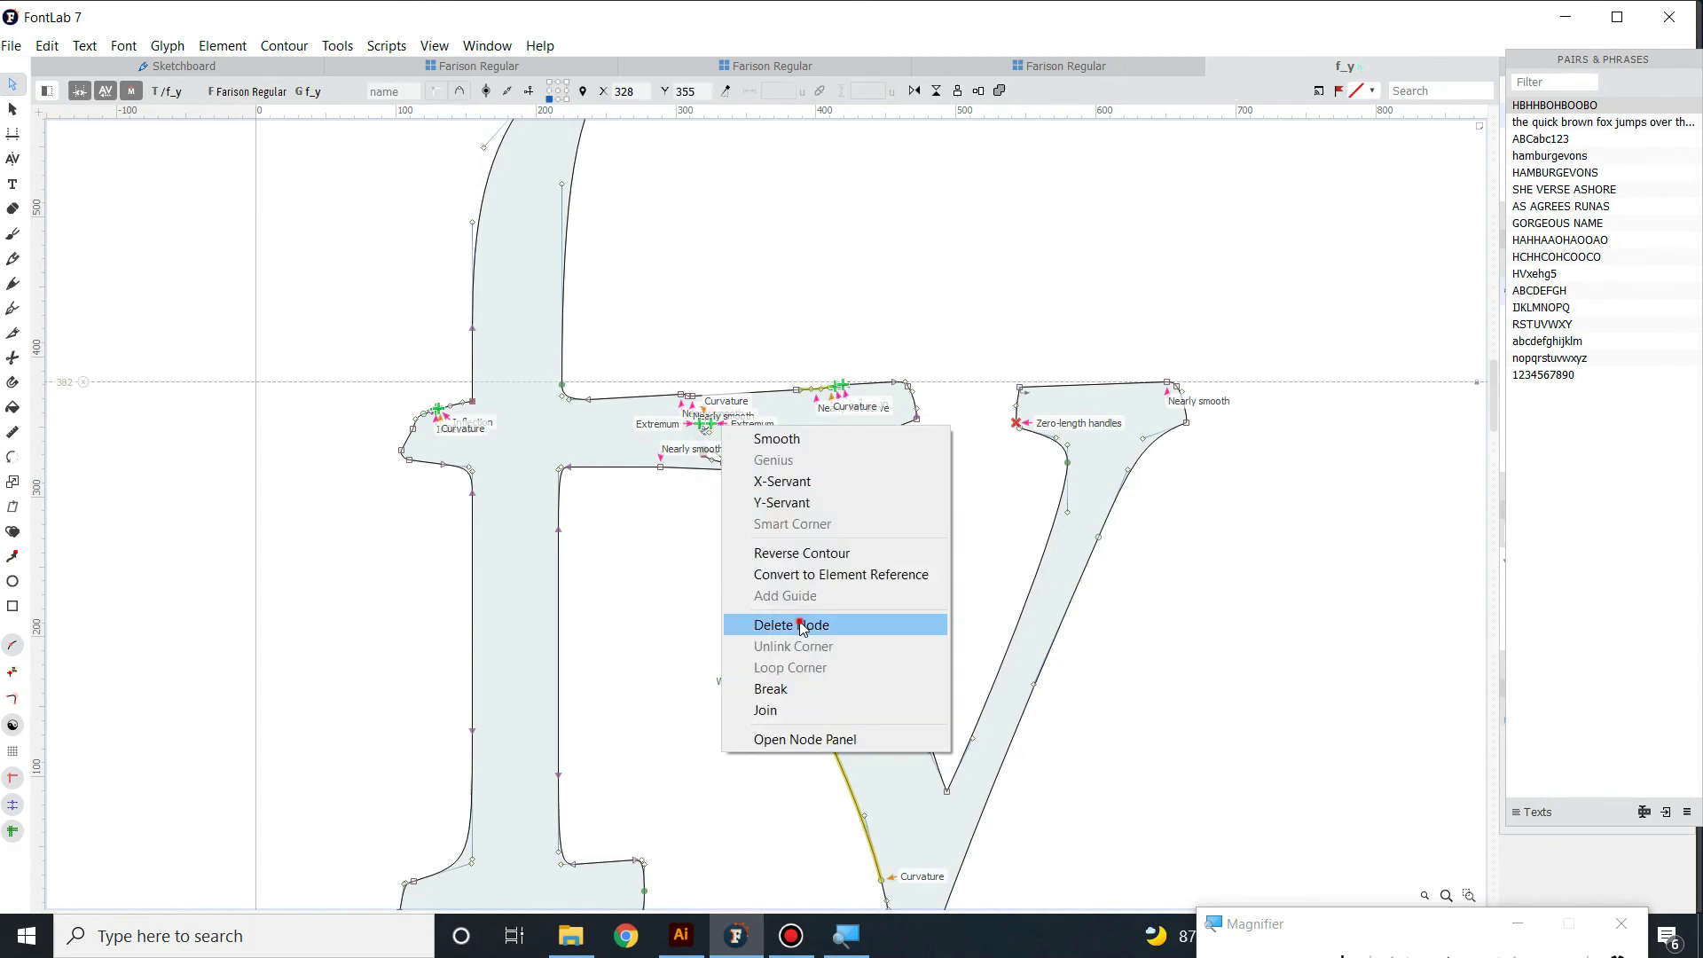
left_click(798, 626)
right_click(705, 423)
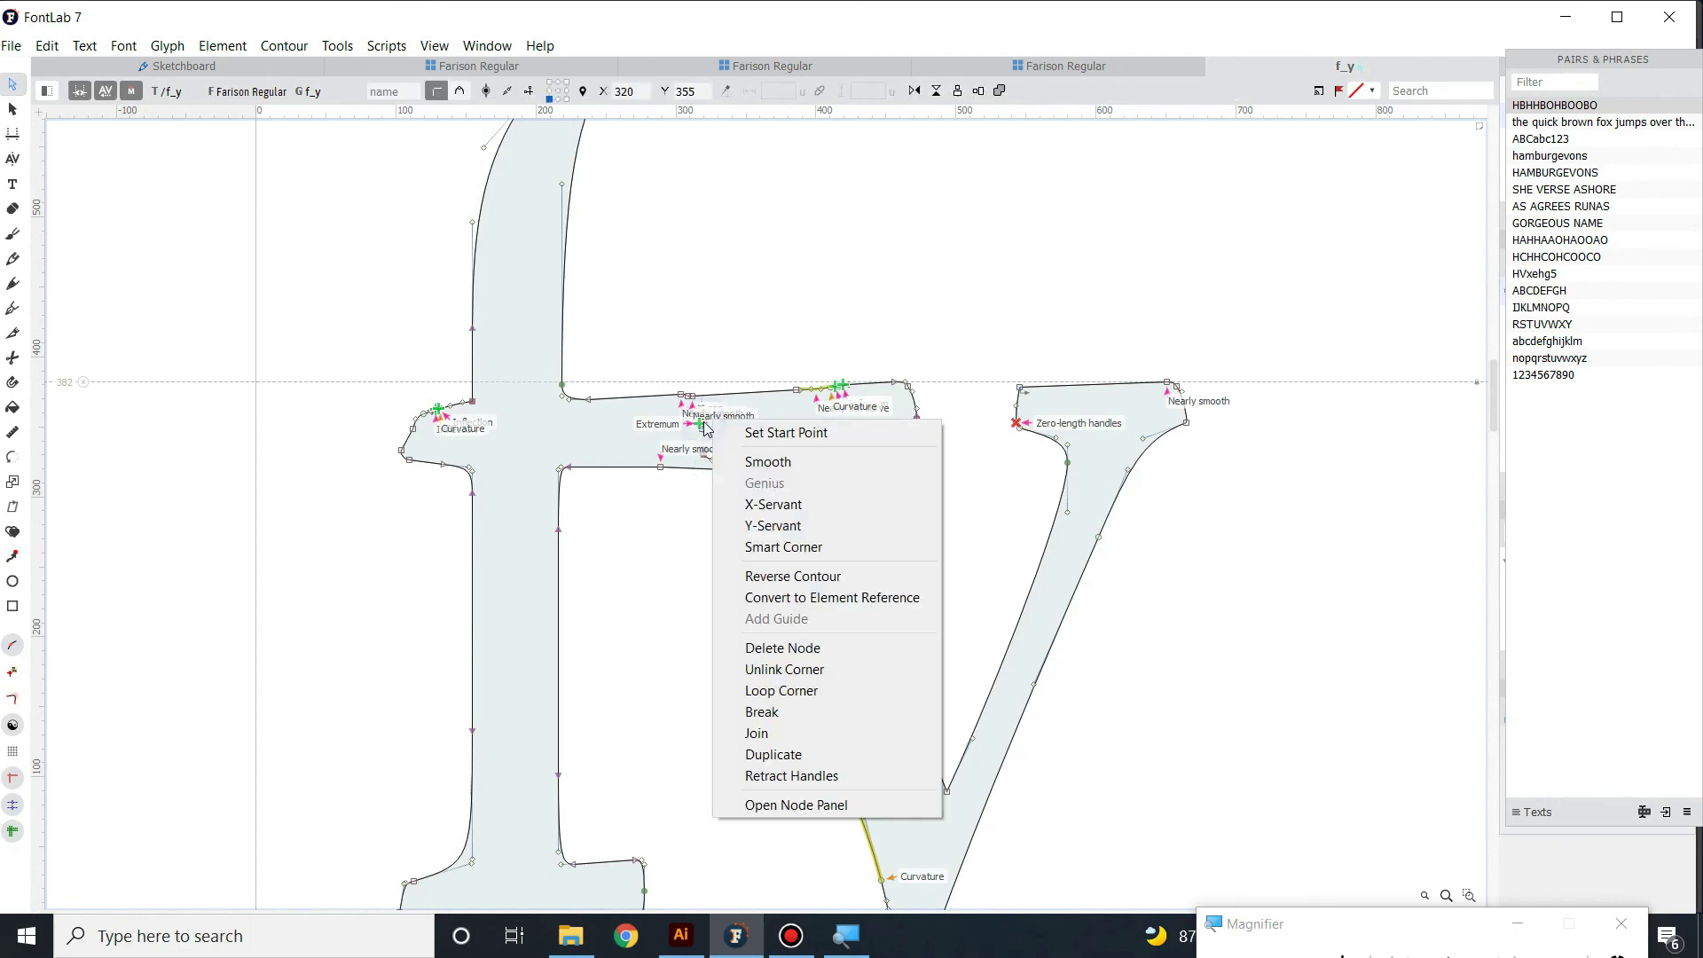
left_click(809, 658)
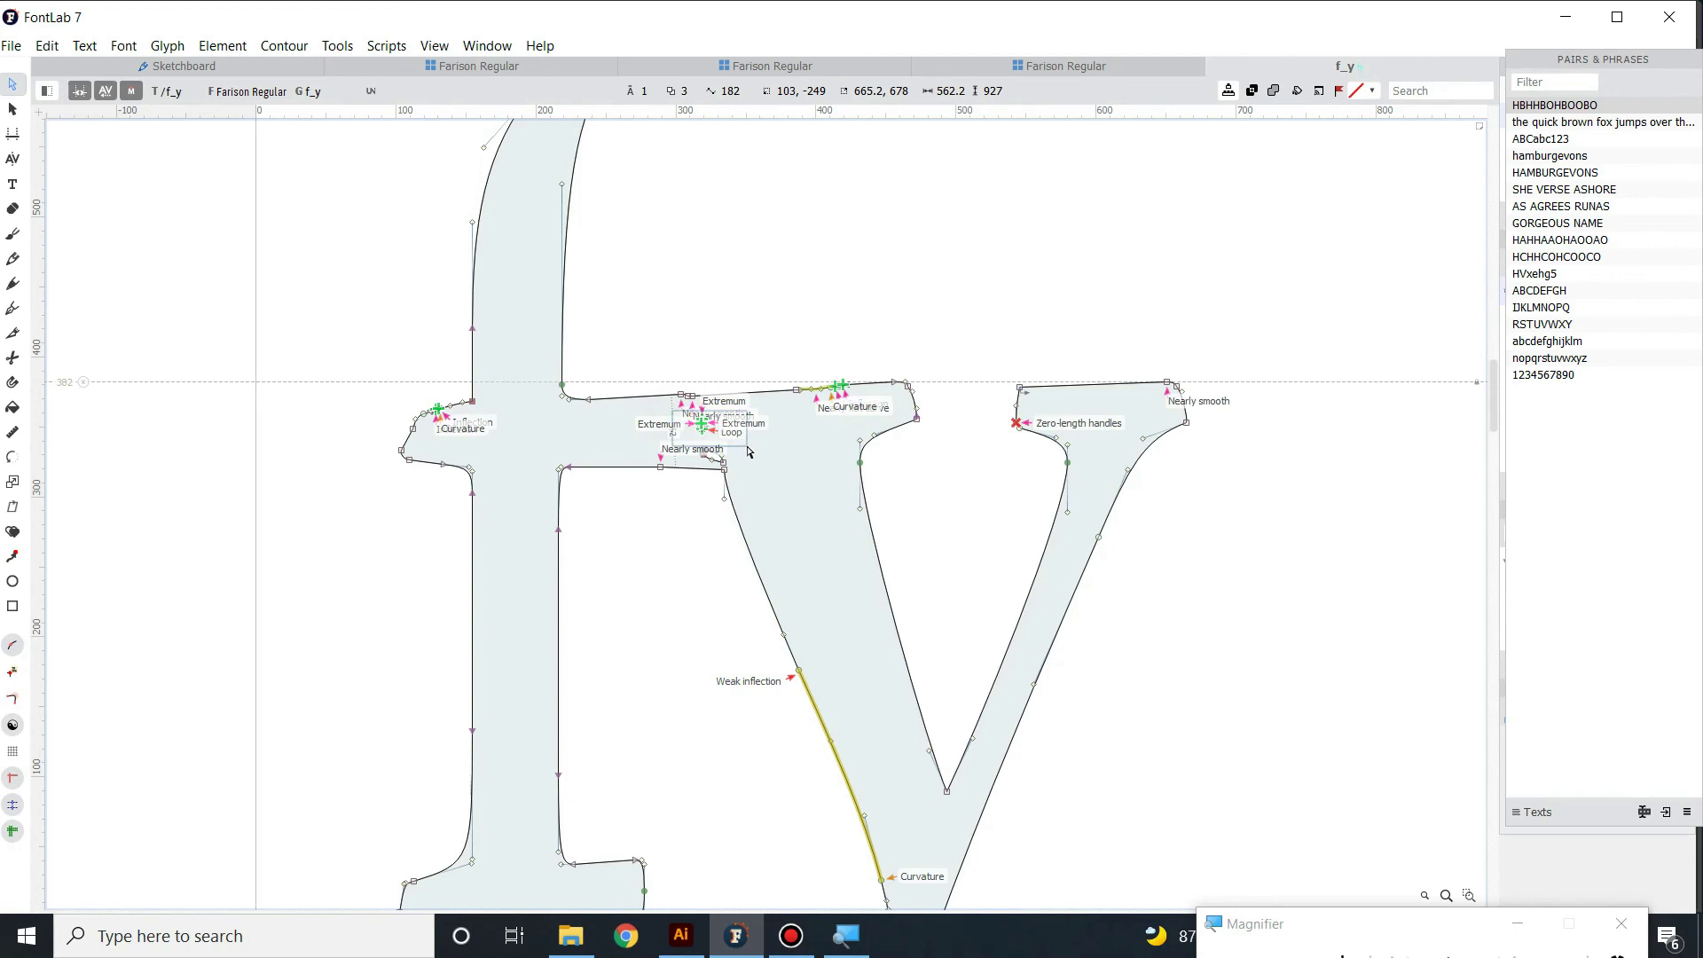
left_click(701, 424)
right_click(710, 425)
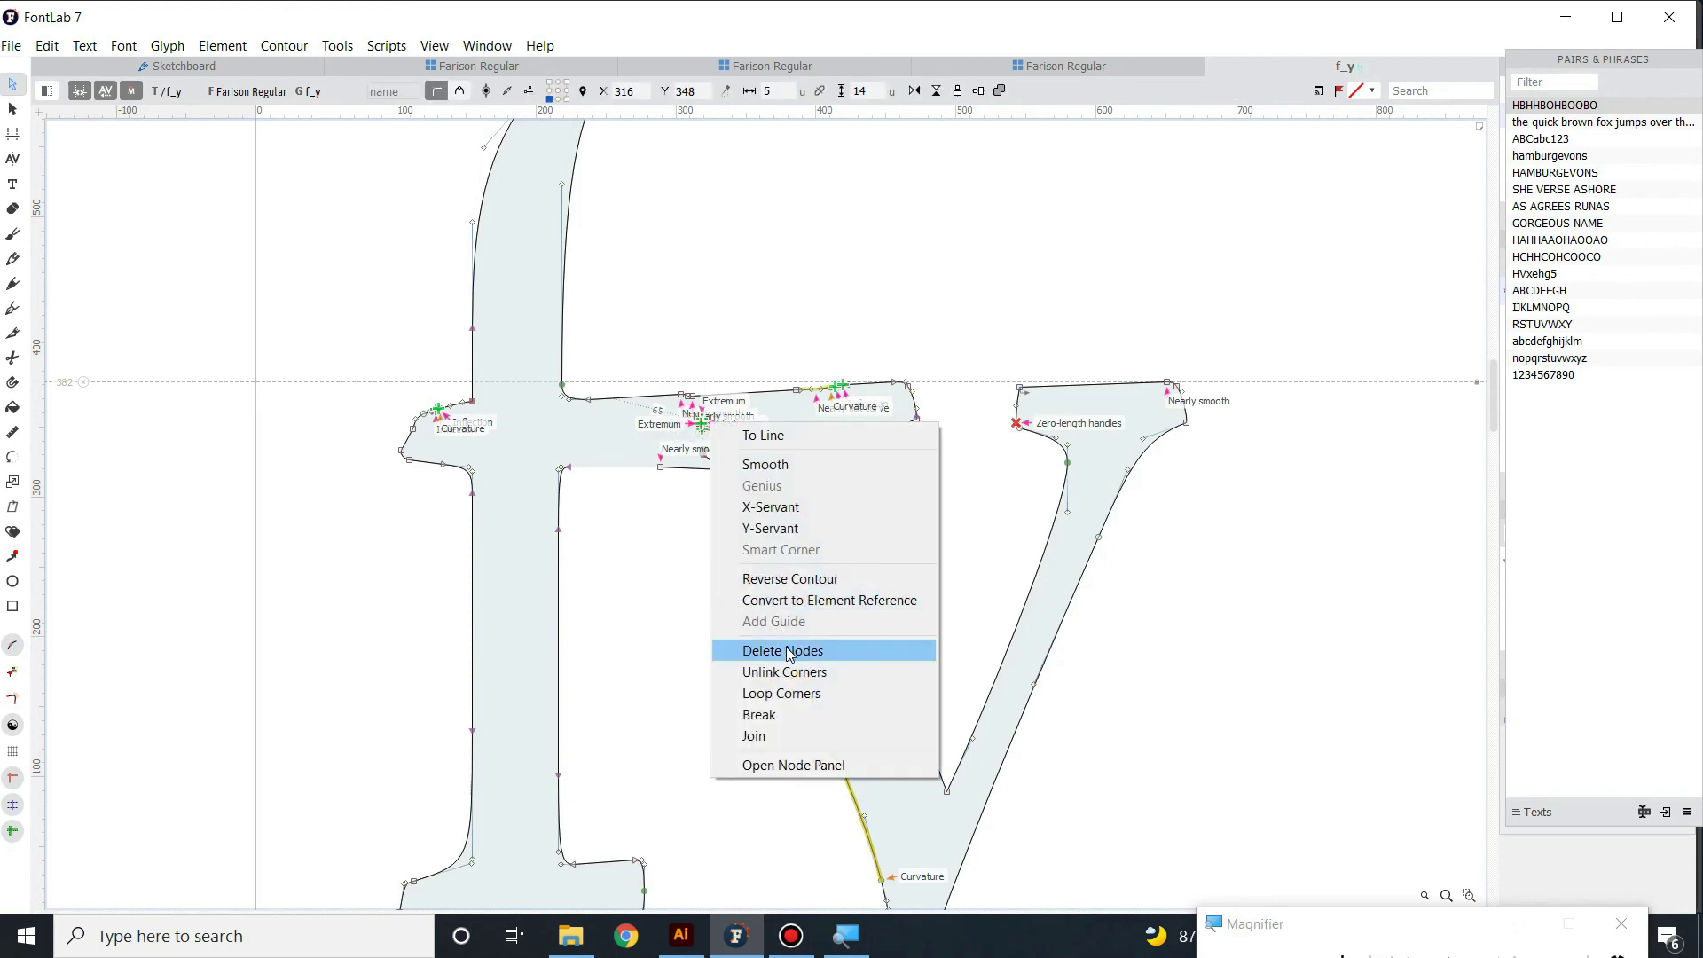
left_click(750, 652)
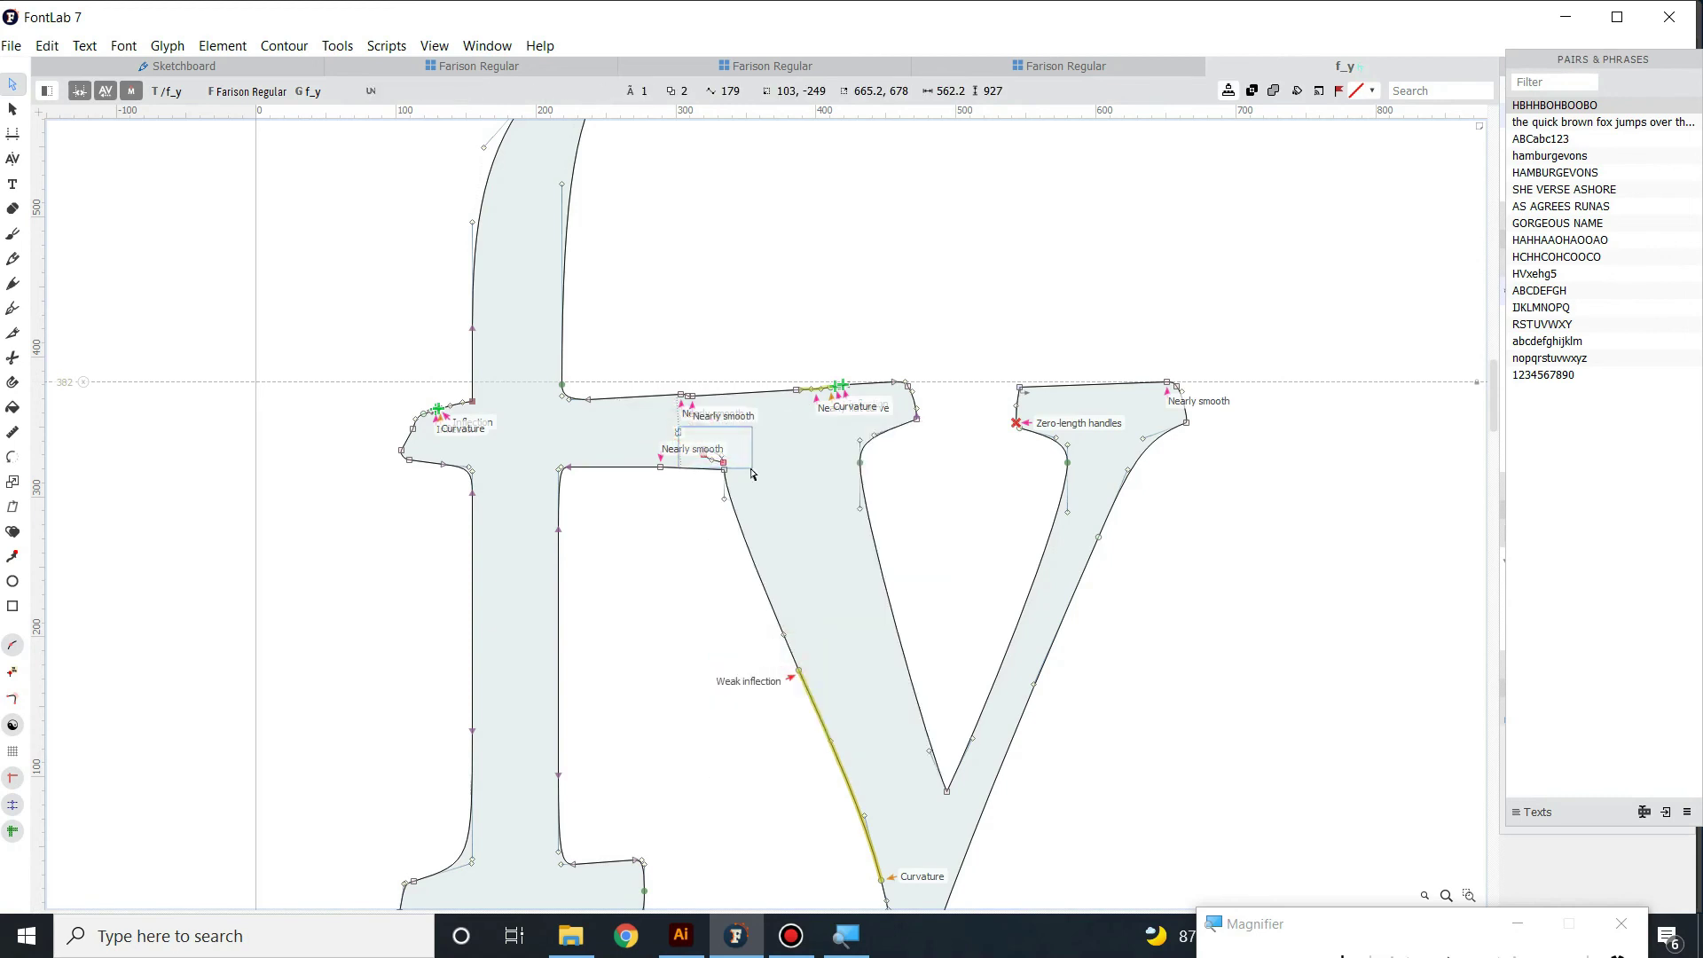
- Delete the remaining stray nodes just above the crossbar's lower edge, beside the y stem
left_click(707, 454)
right_click(707, 453)
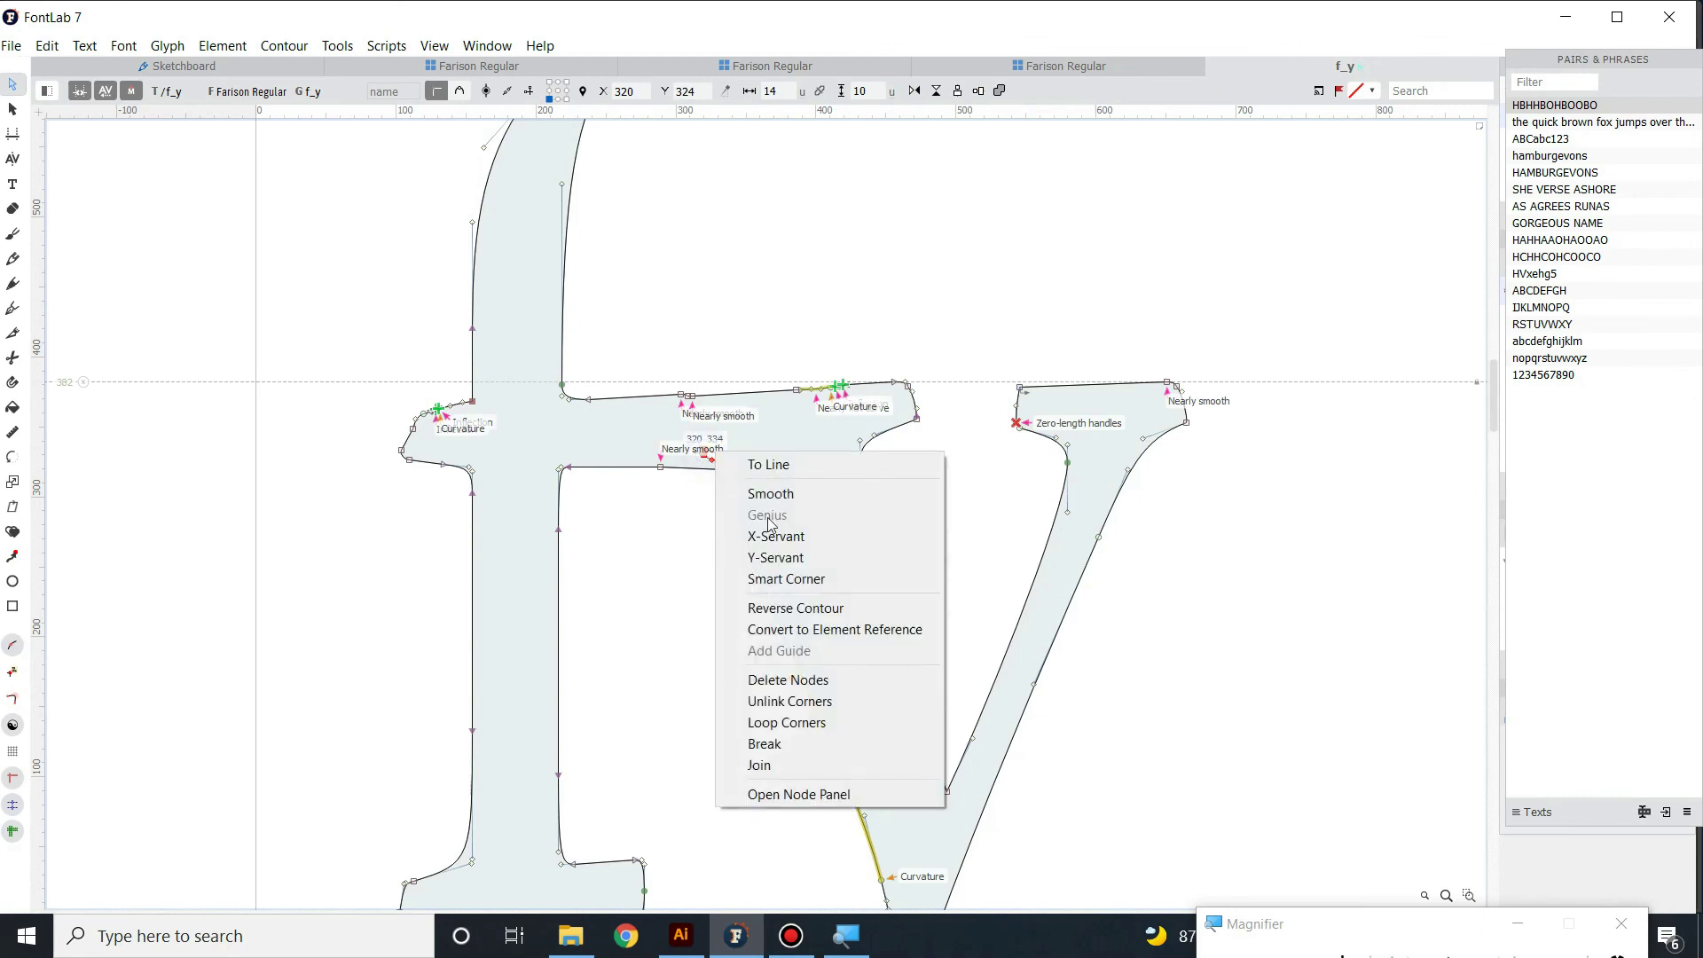
left_click(810, 676)
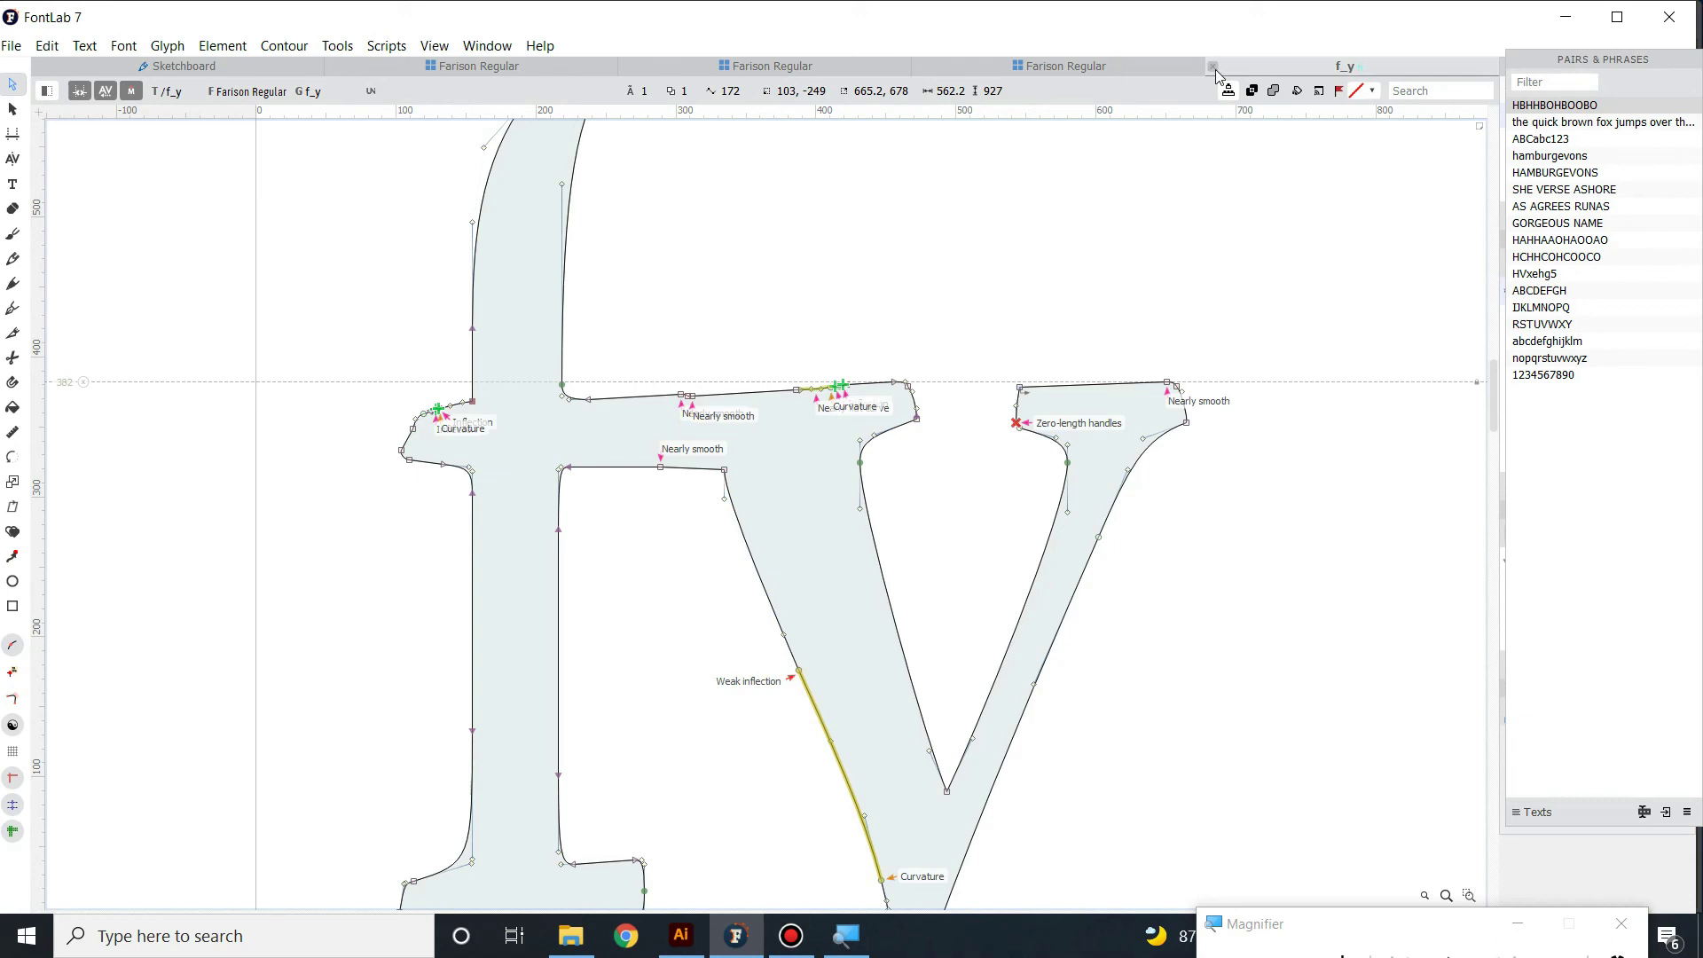
- Close the f_y glyph and the extra Farison Regular tabs, leaving a single font view open
left_click(1213, 66)
left_click(881, 705)
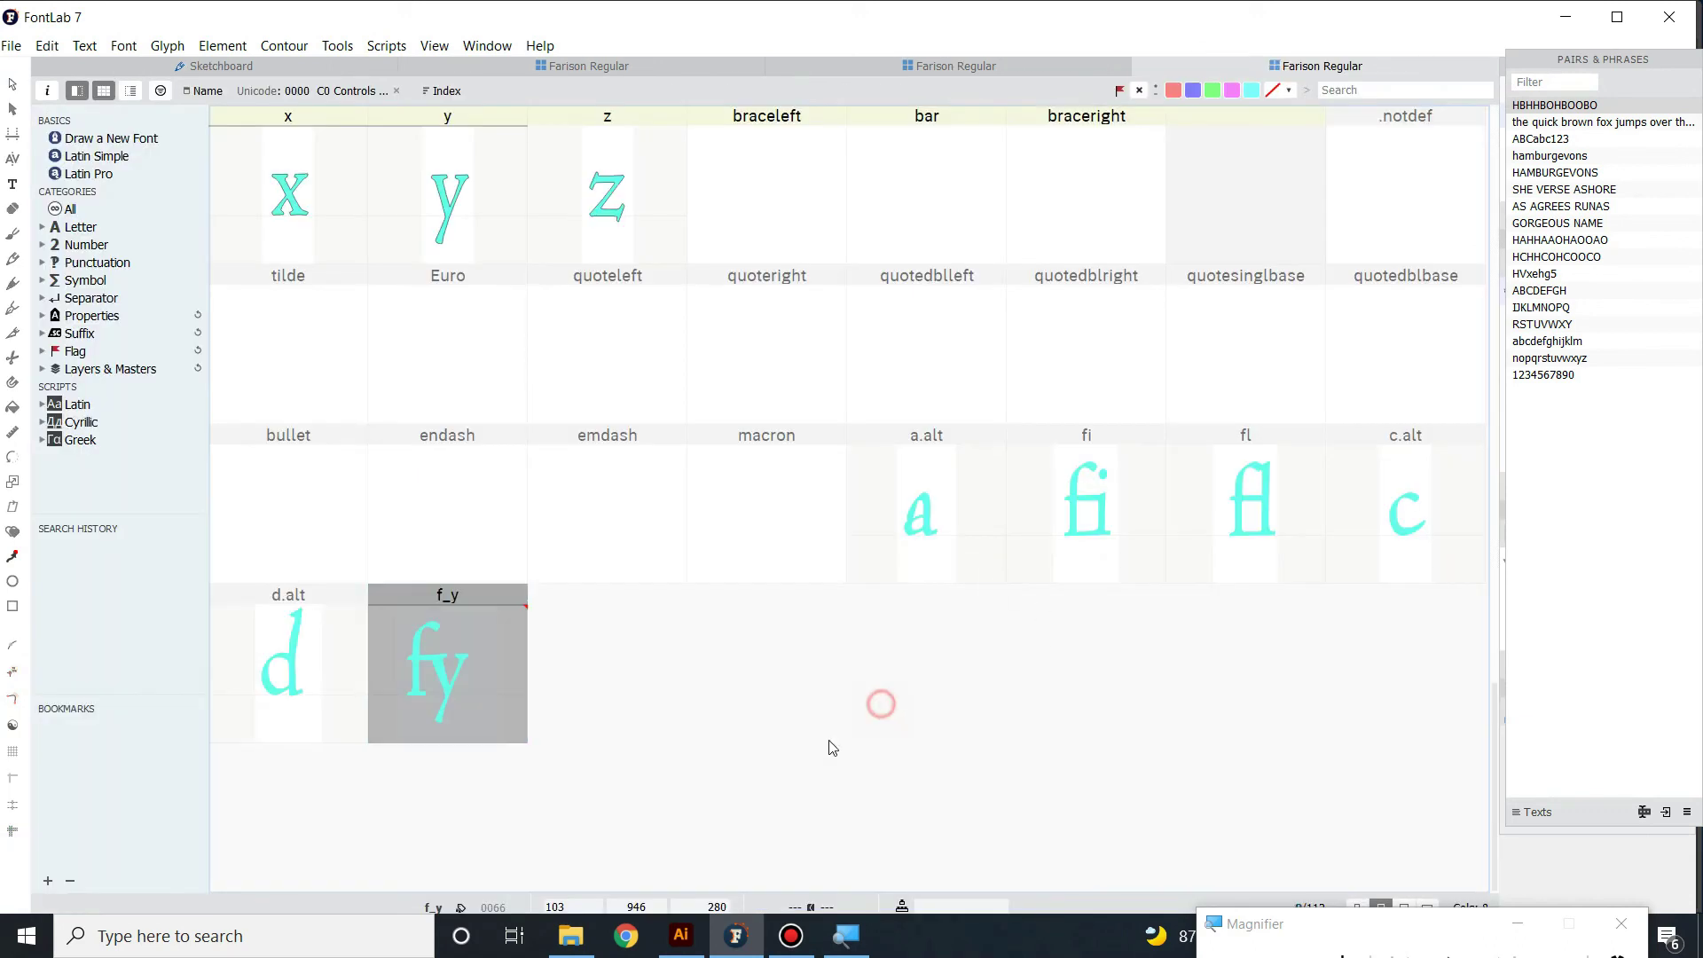
key("ctrl+w")
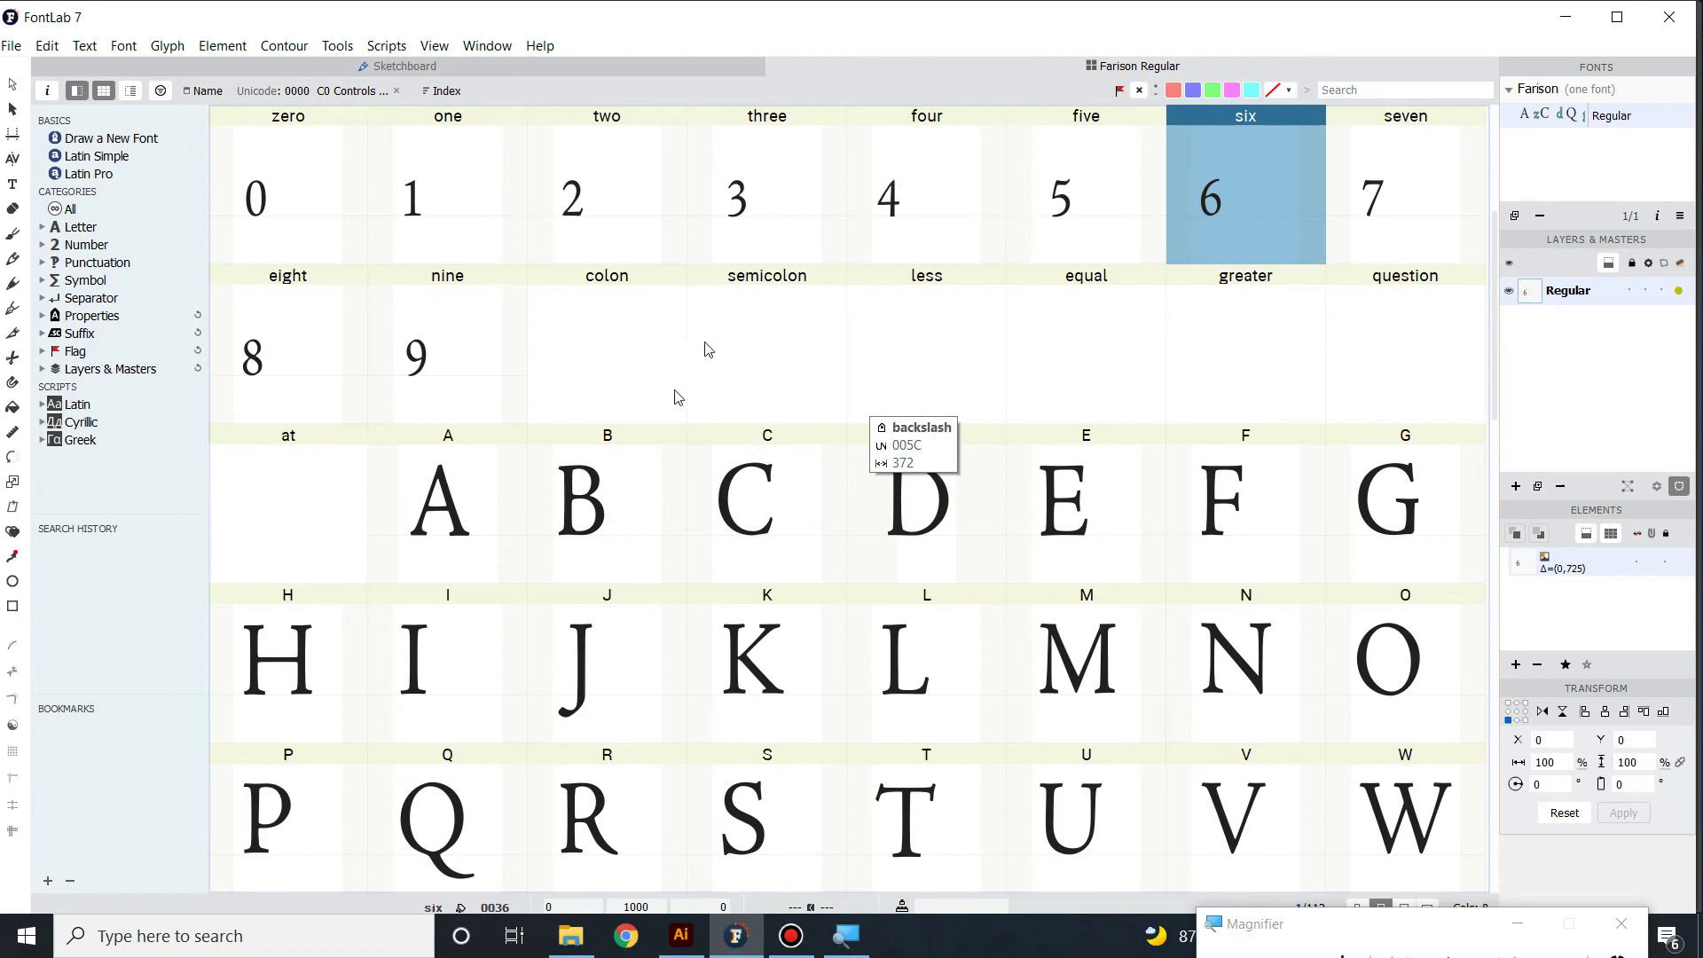
- Look through the font's glyph cells, from the capitals and lowercase to the alternates and ligatures
scroll(646, 441, "down", 8)
scroll(644, 441, "down", 1)
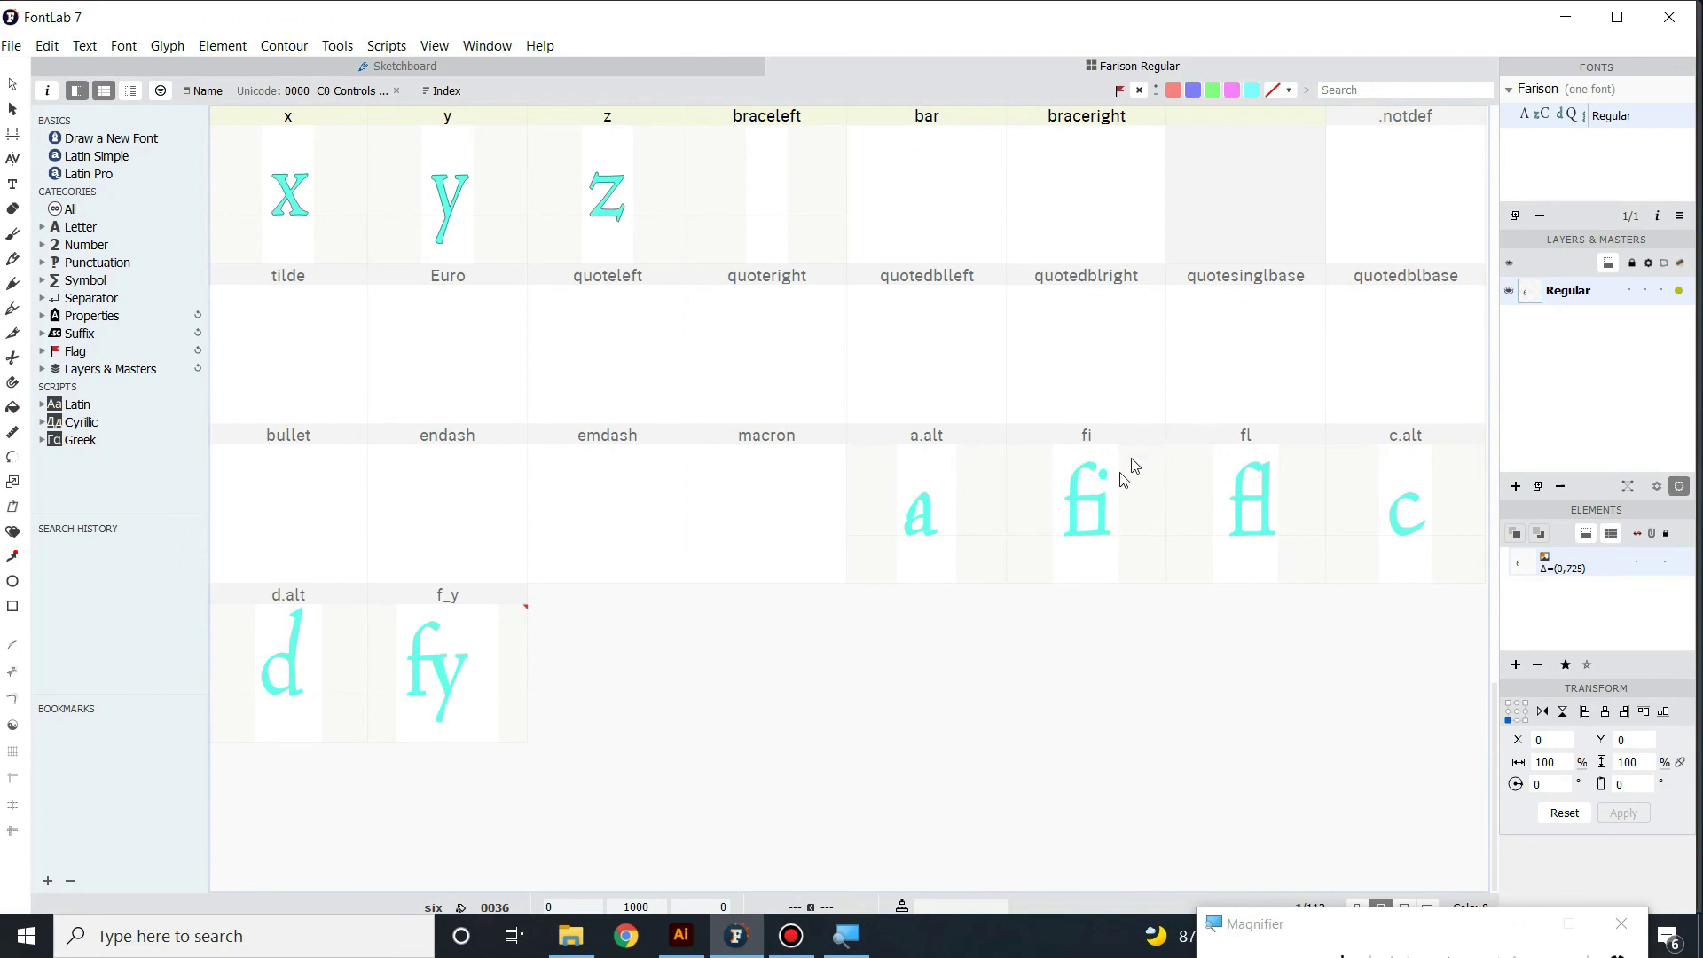
scroll(848, 446, "up", 2)
scroll(848, 448, "down", 2)
scroll(848, 448, "up", 3)
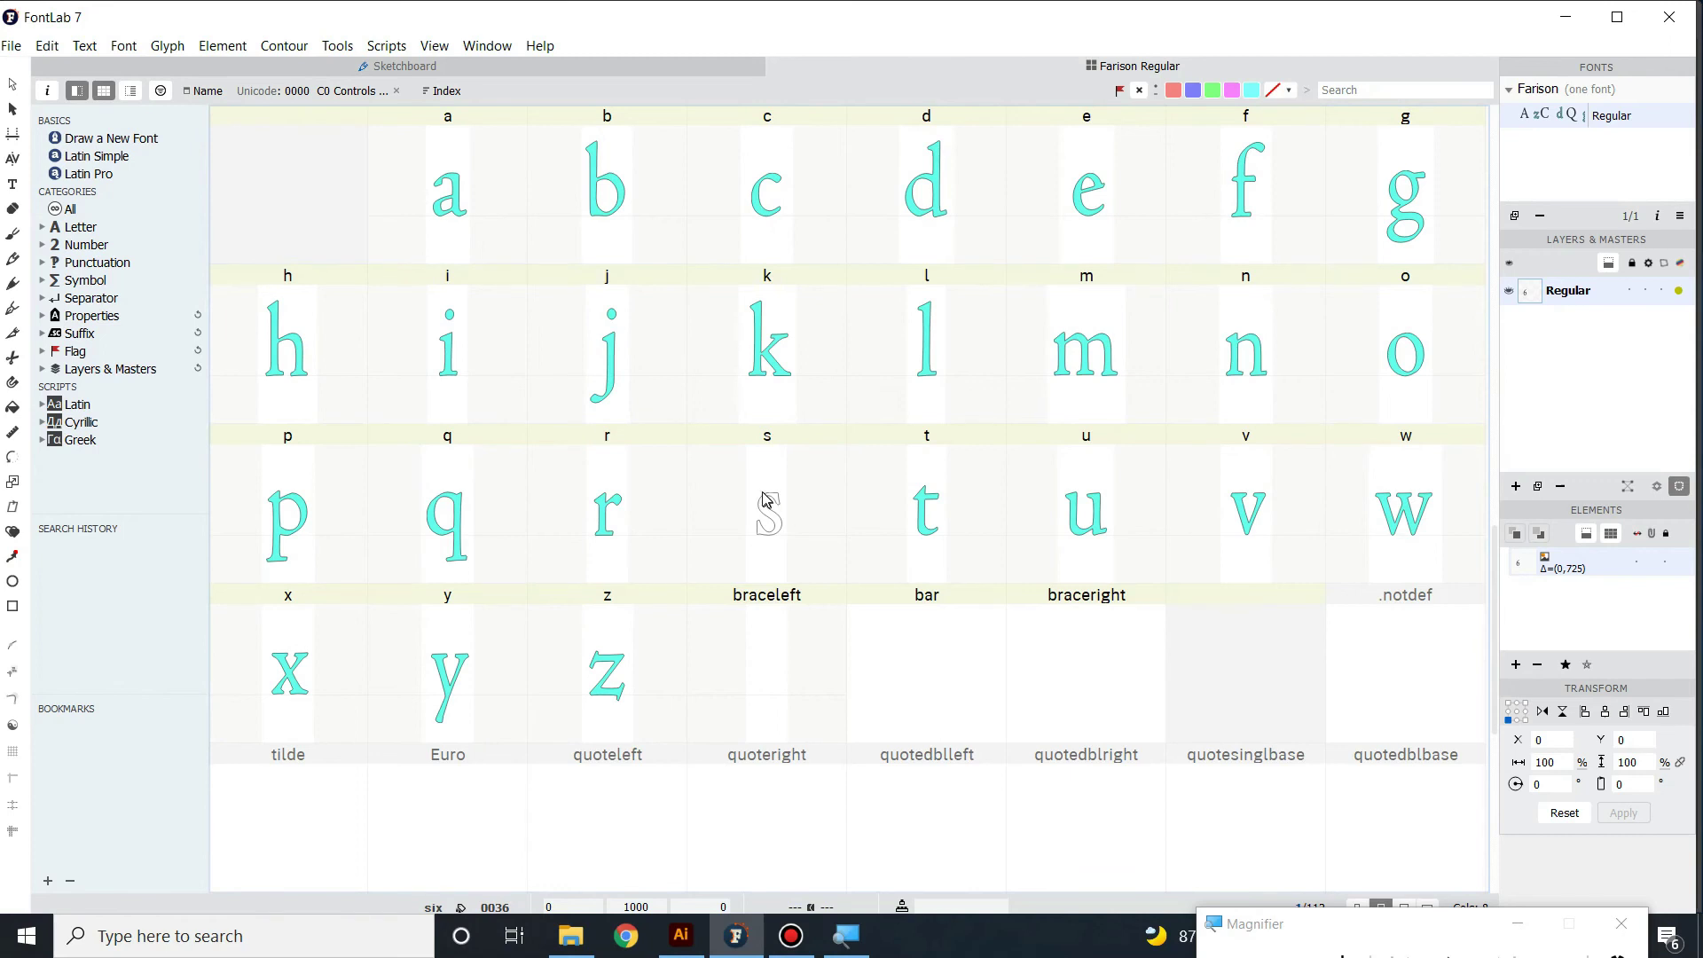
scroll(763, 494, "down", 2)
scroll(515, 206, "up", 4)
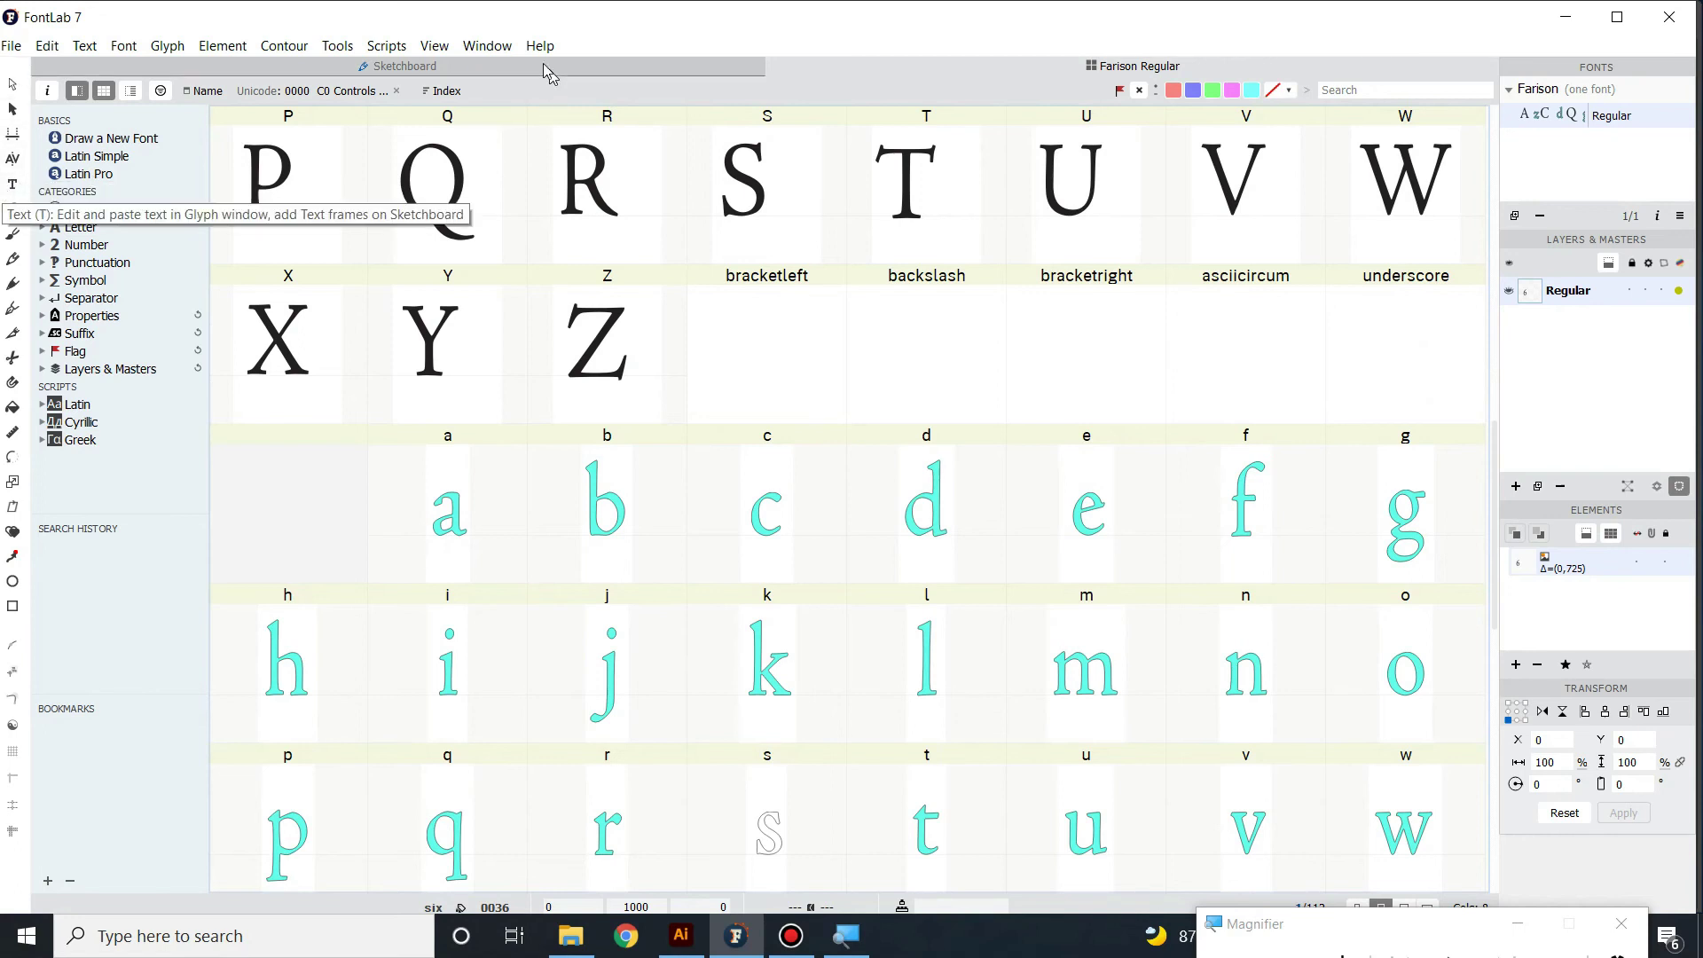
left_click(483, 49)
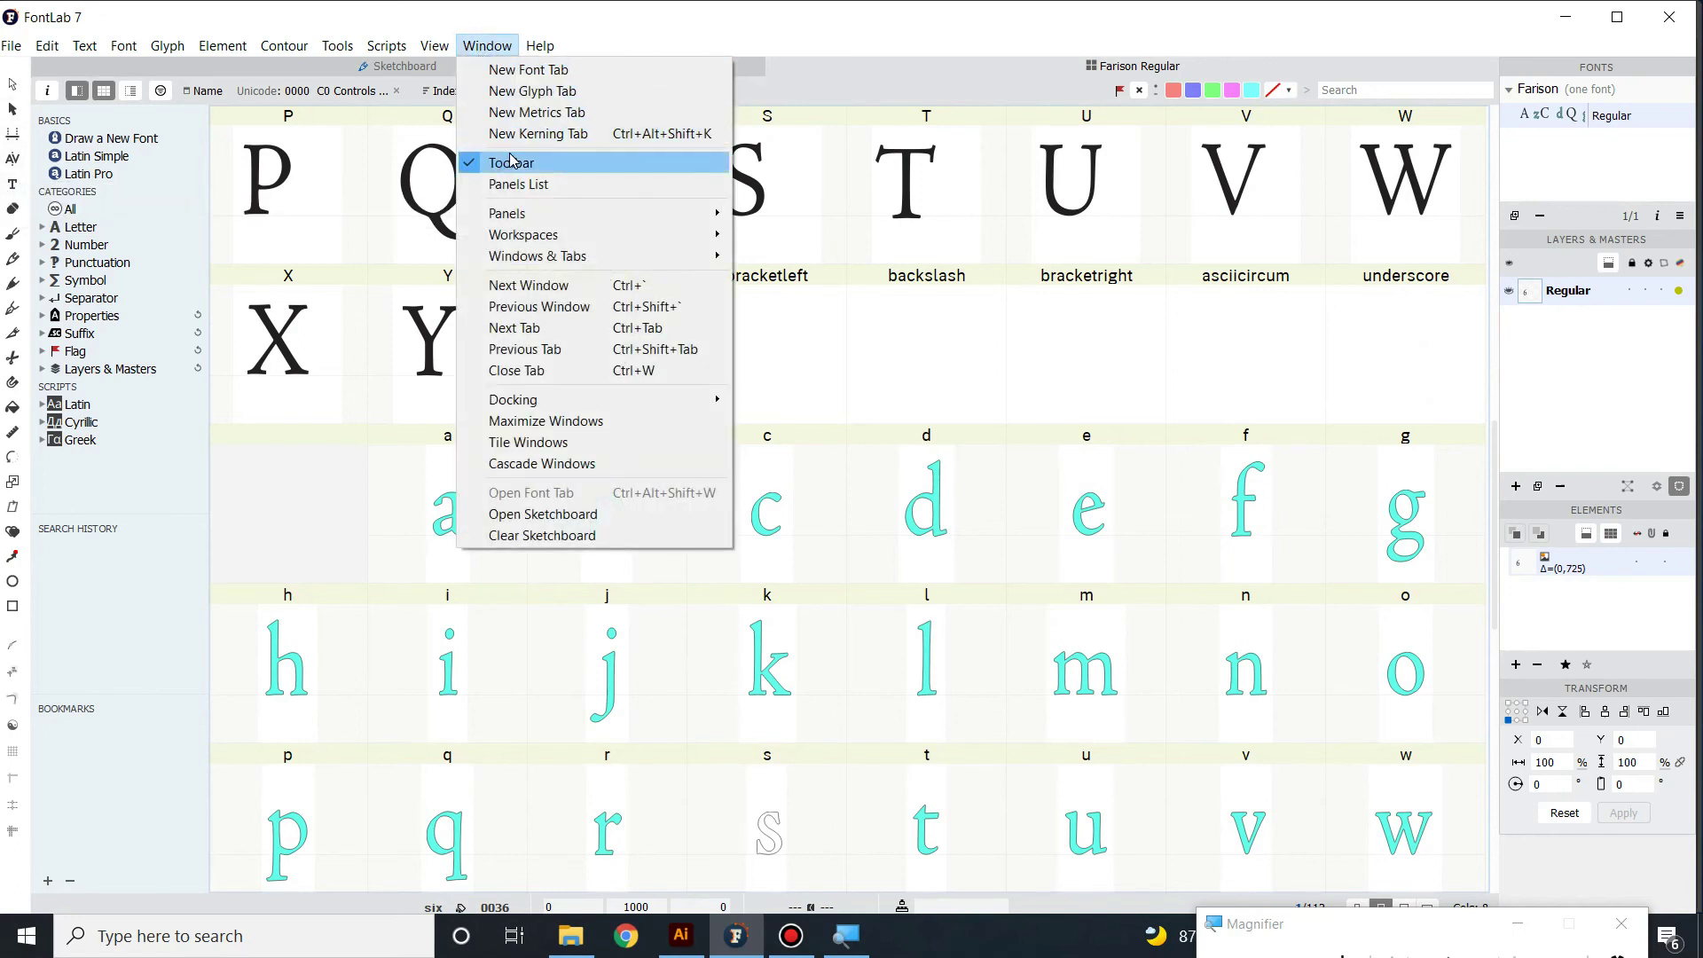
left_click(9, 82)
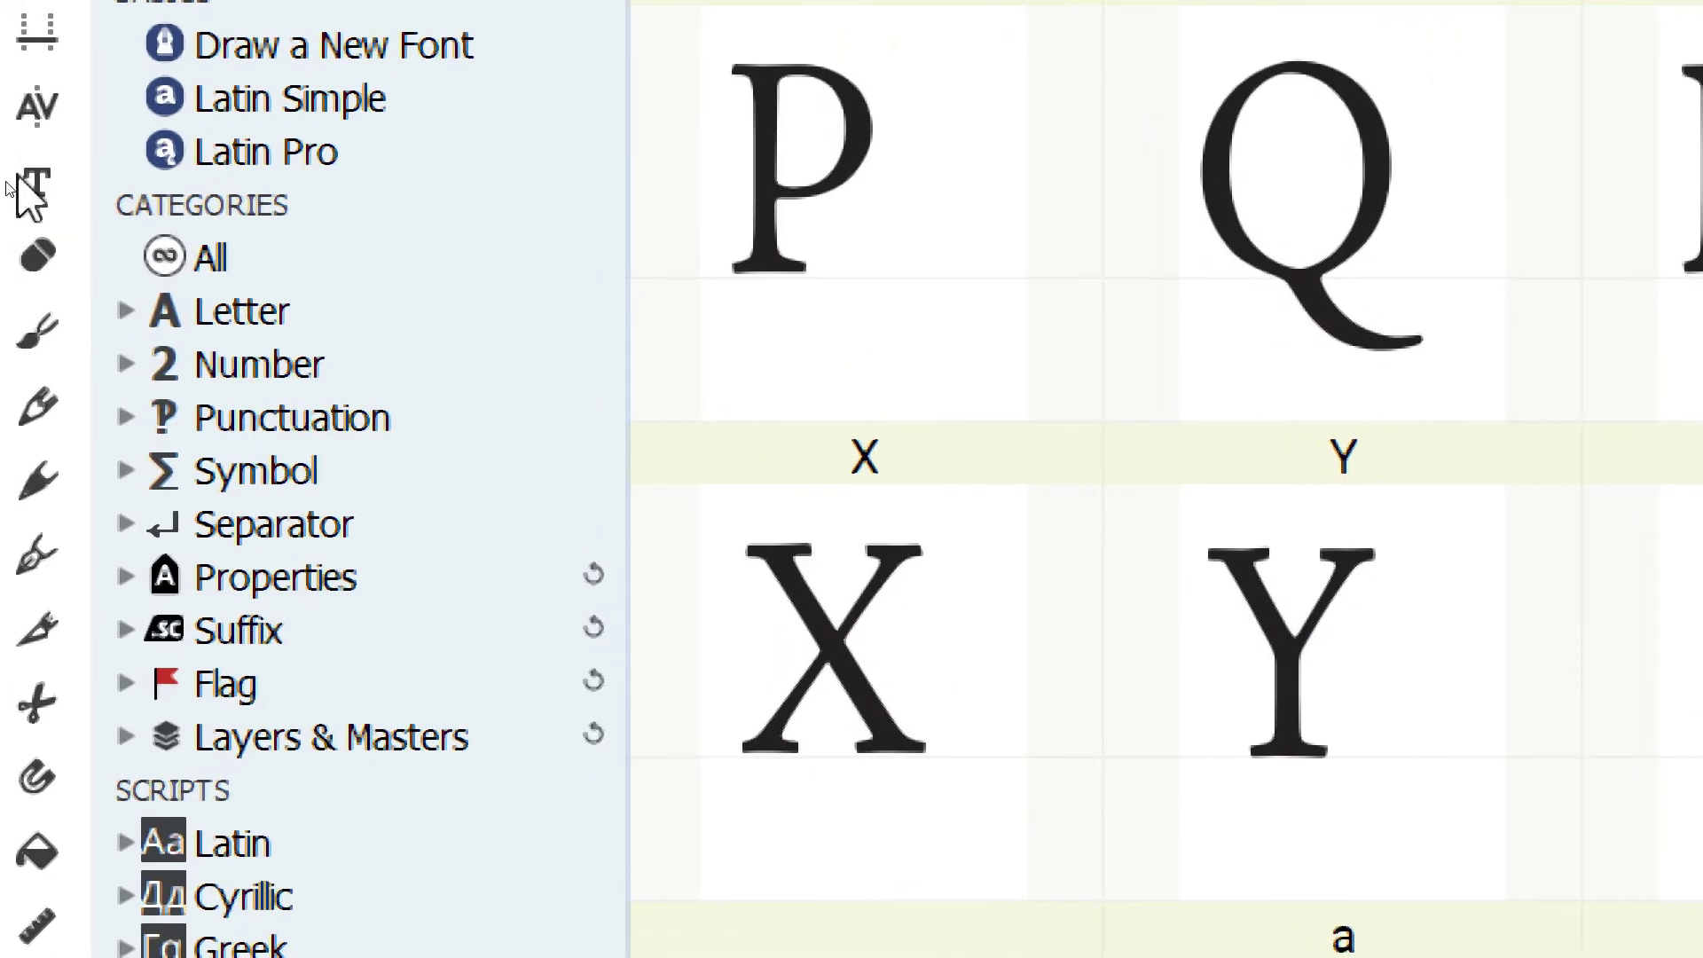
- Open a text editing view with the Text tool and show its content sidebar
left_click(36, 189)
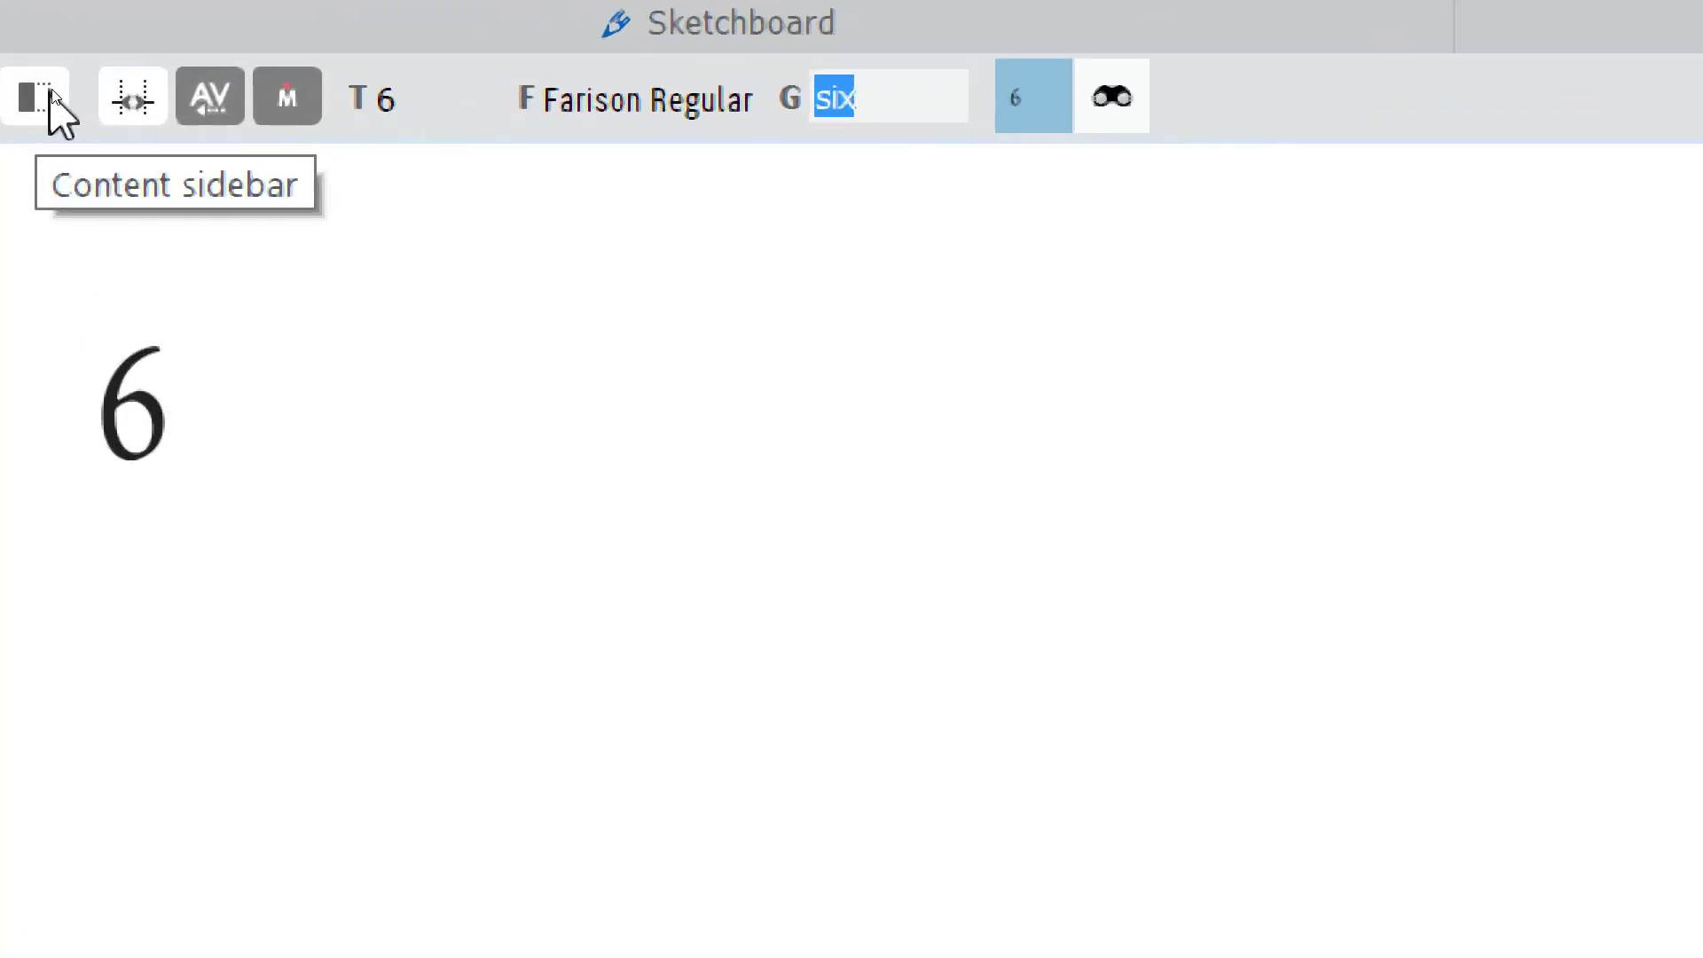
left_click(53, 96)
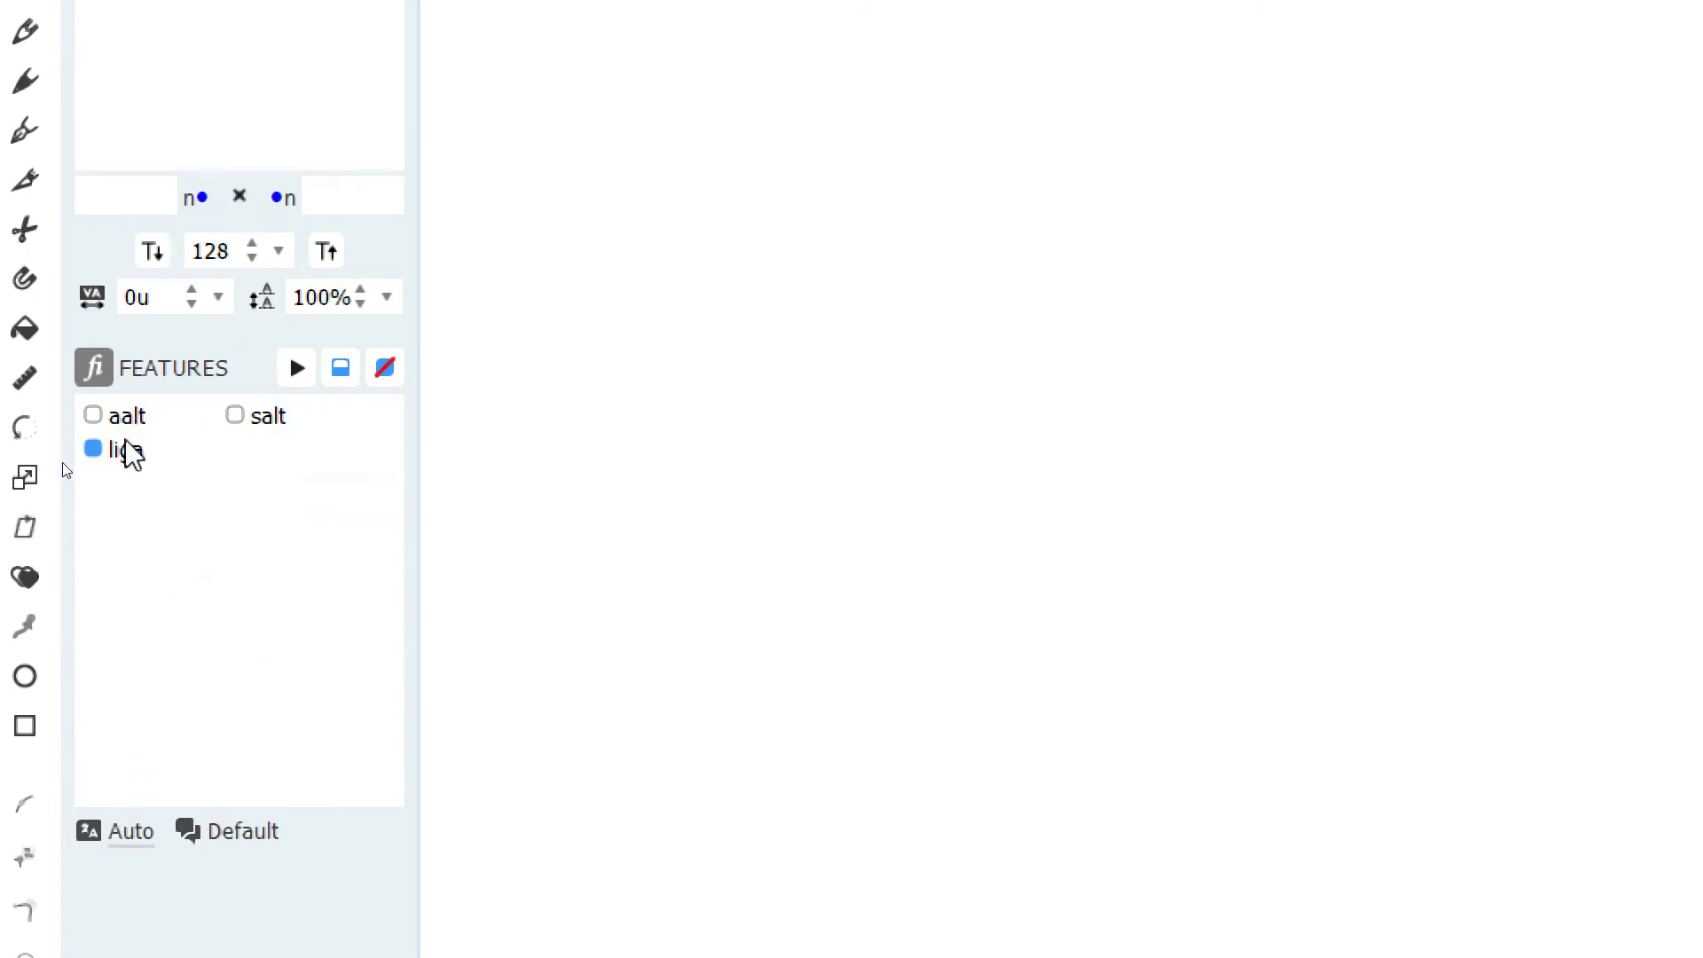
- Replace the sample text with fi, select it and turn off its liga feature
left_click_drag(551, 300, 592, 297)
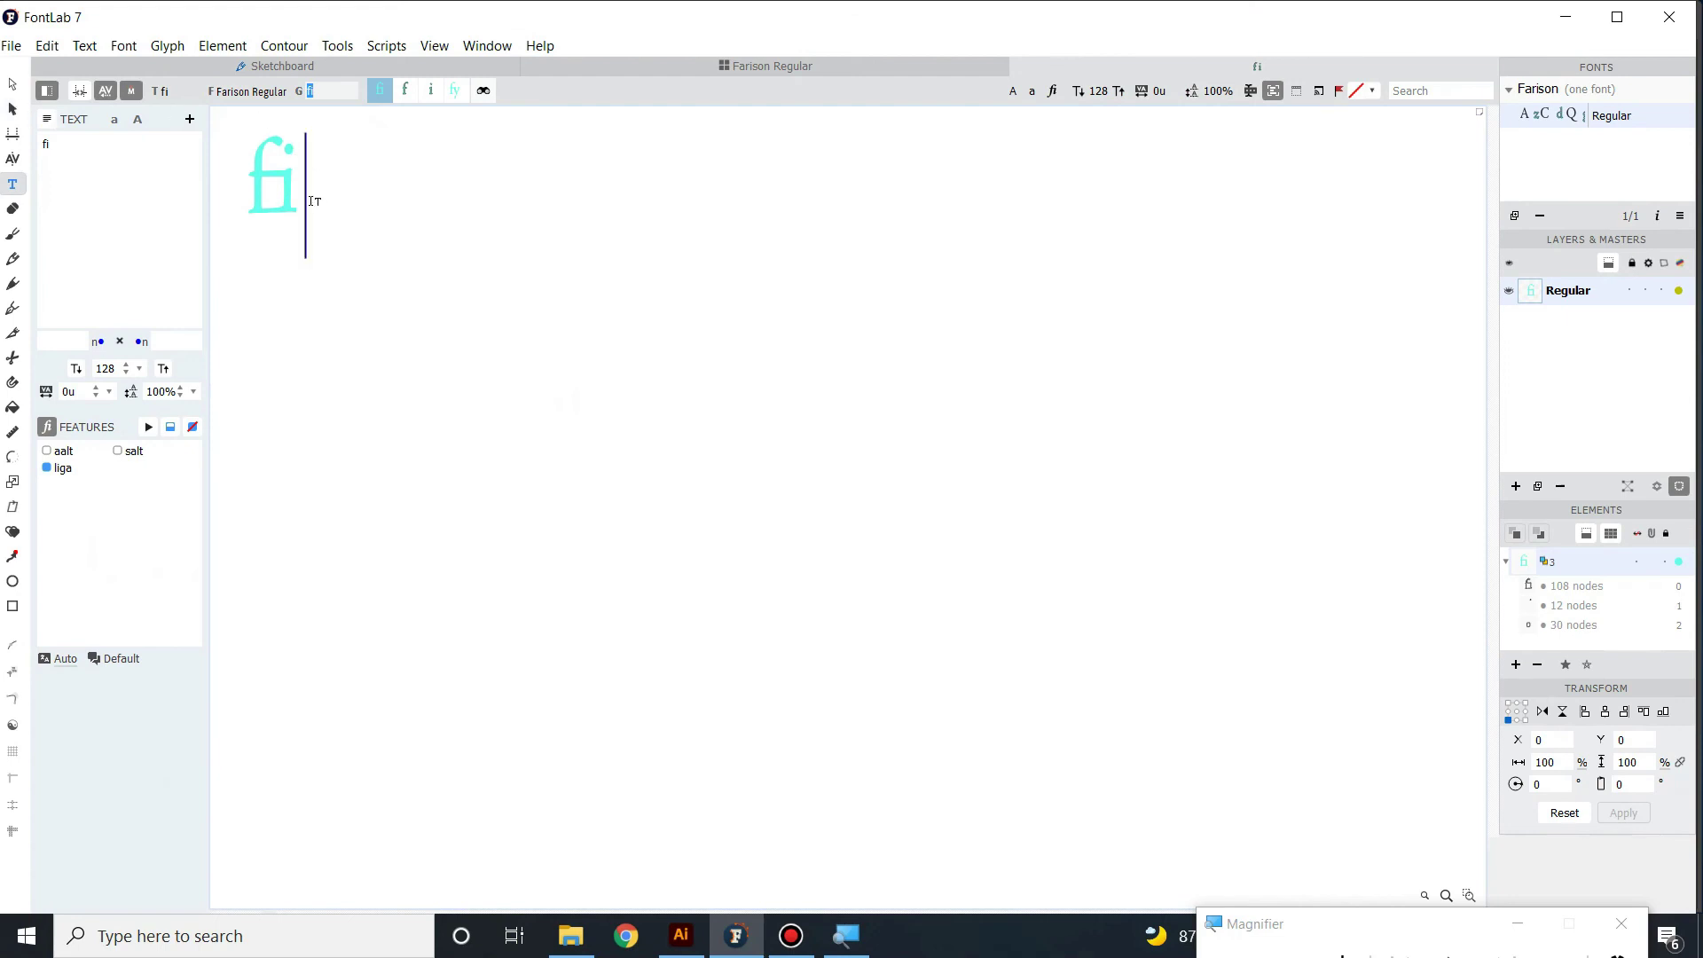
left_click_drag(310, 182, 210, 195)
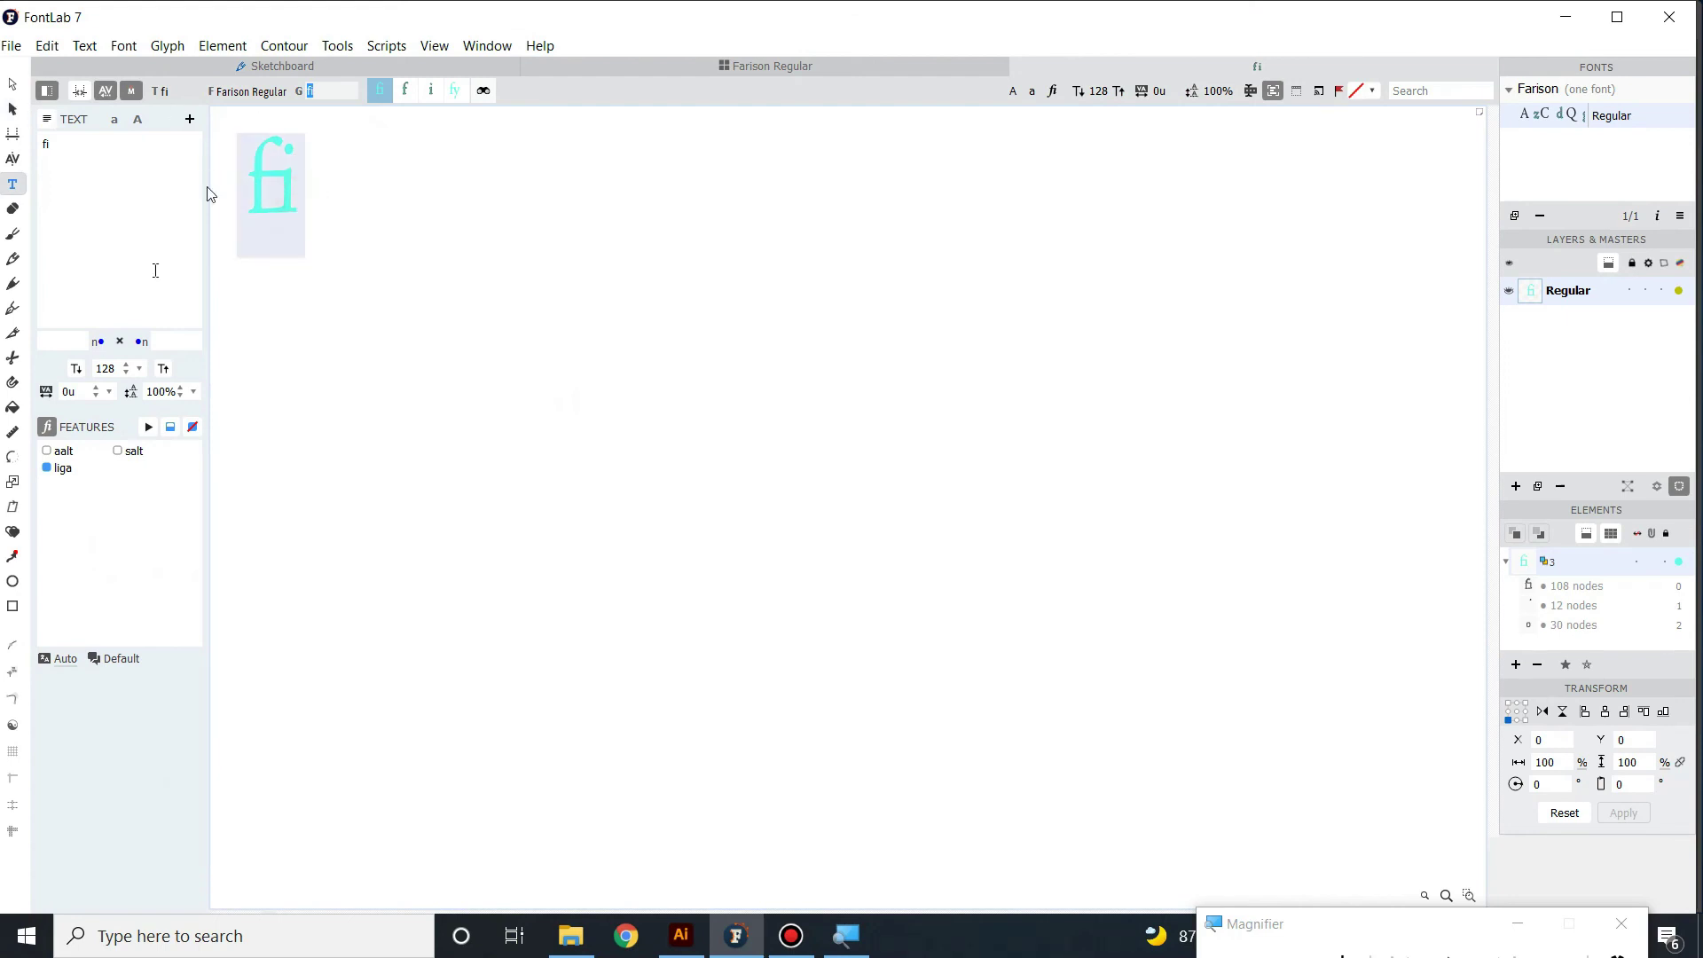
left_click(47, 468)
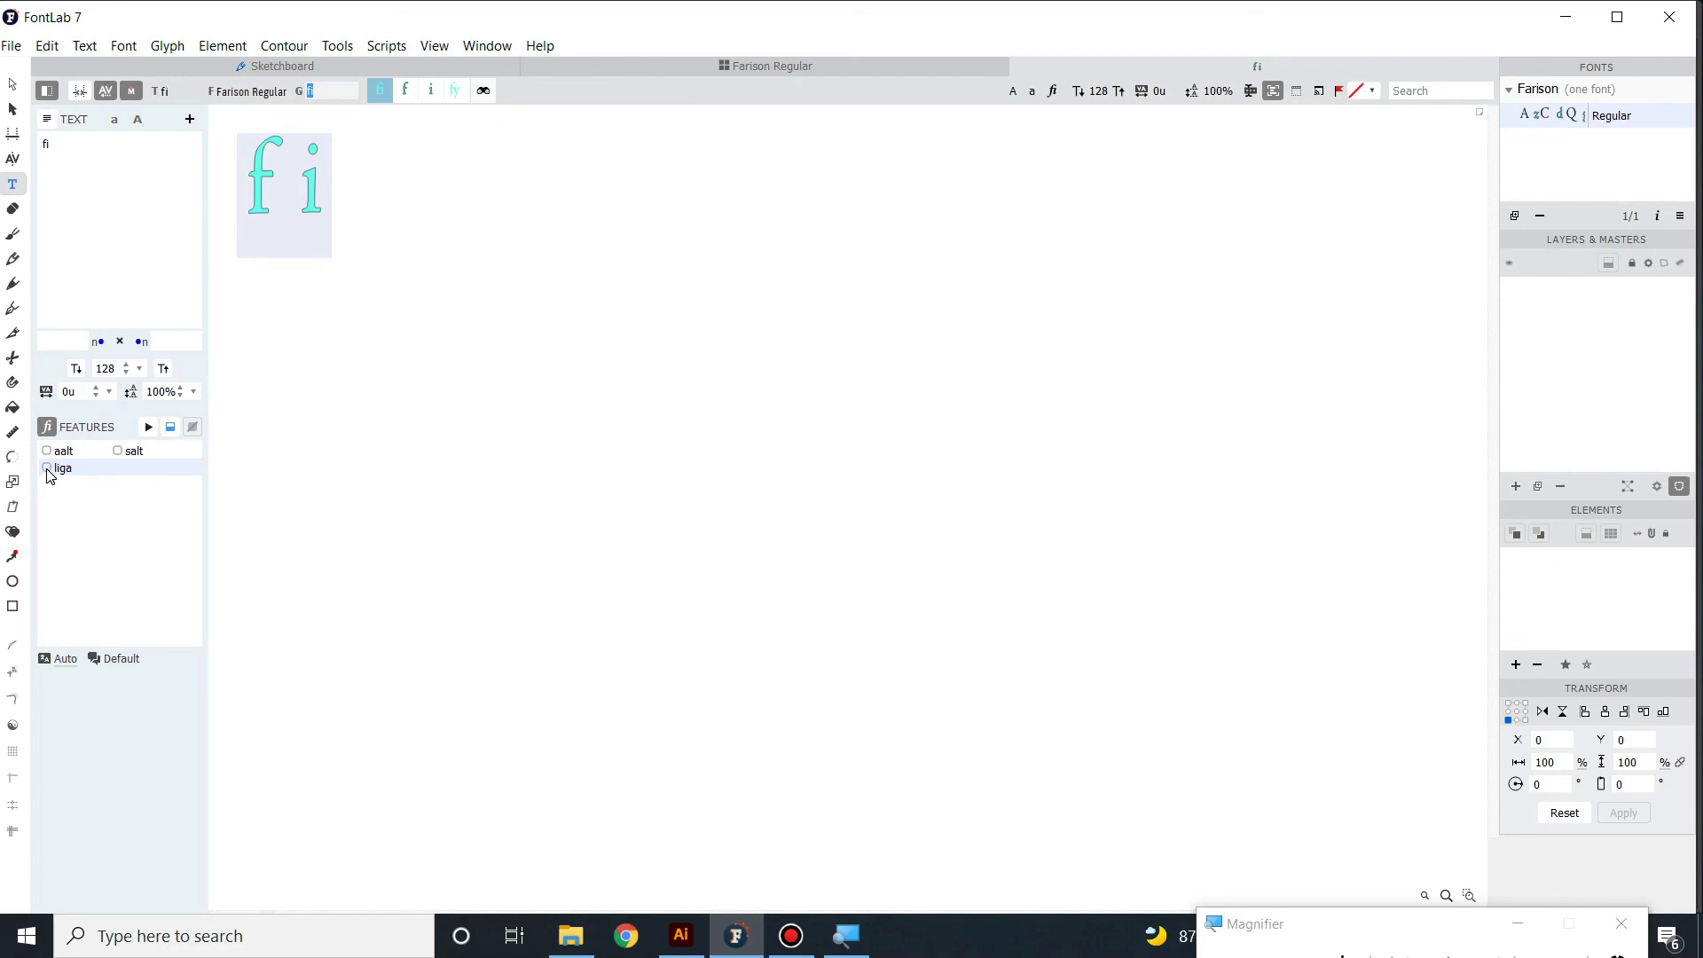
- Turn on the liga and salt features for the fi text and check the script choices
left_click(47, 468)
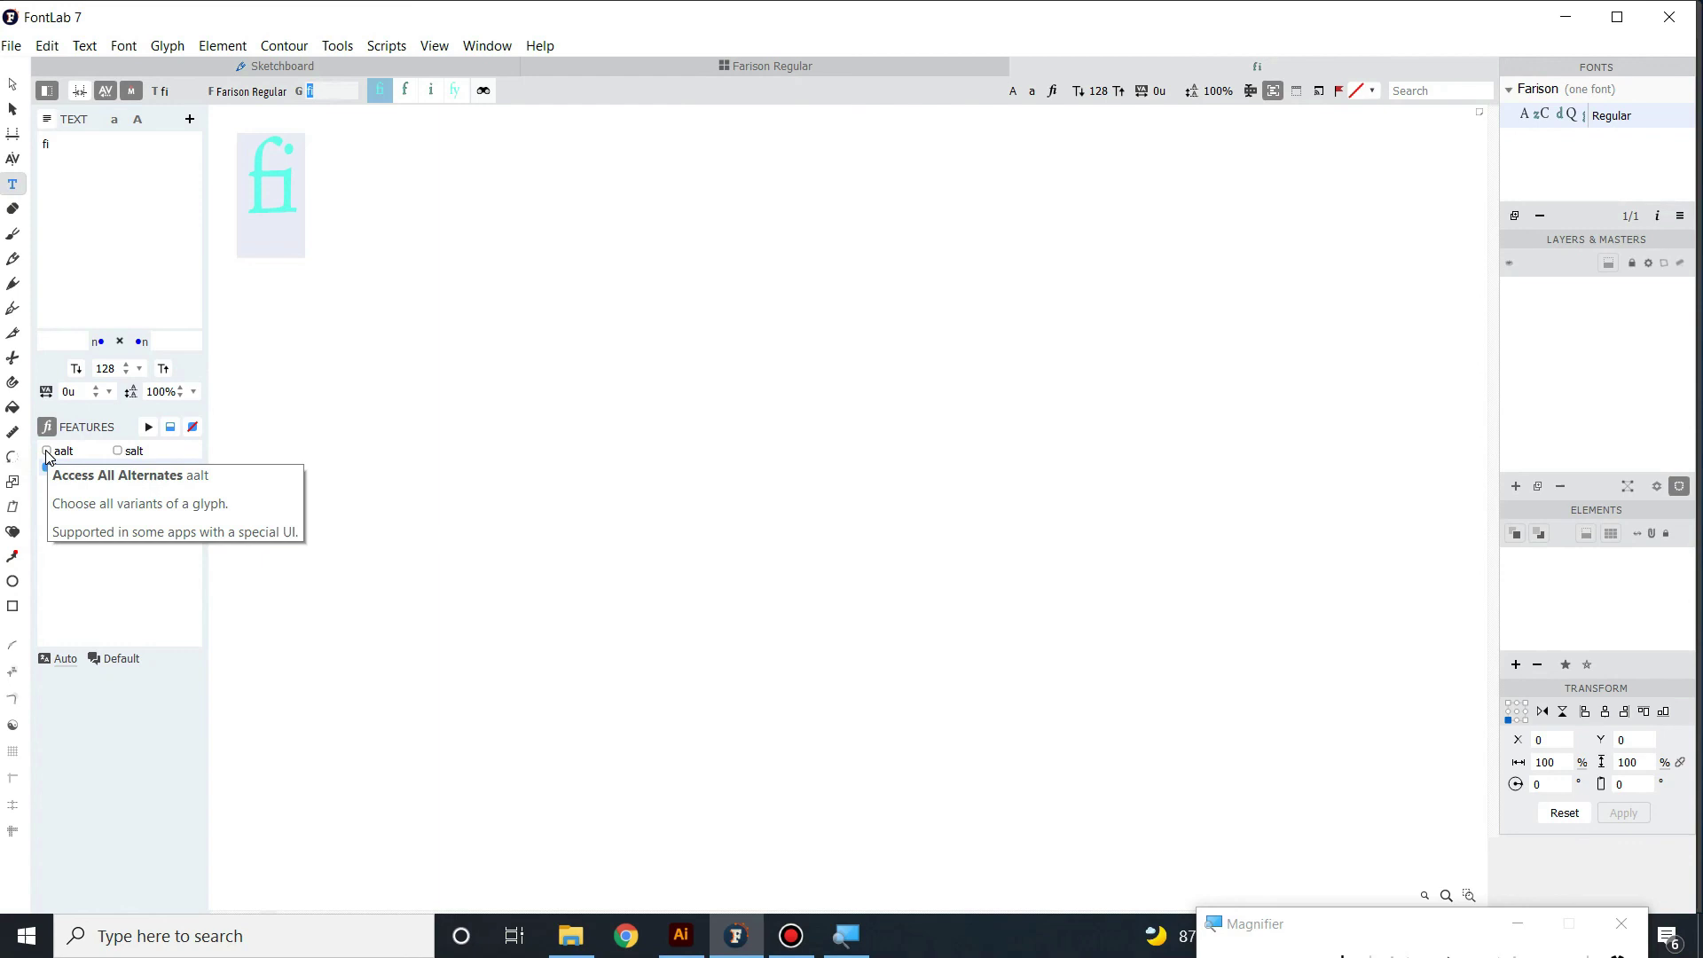
left_click(48, 452)
left_click(118, 452)
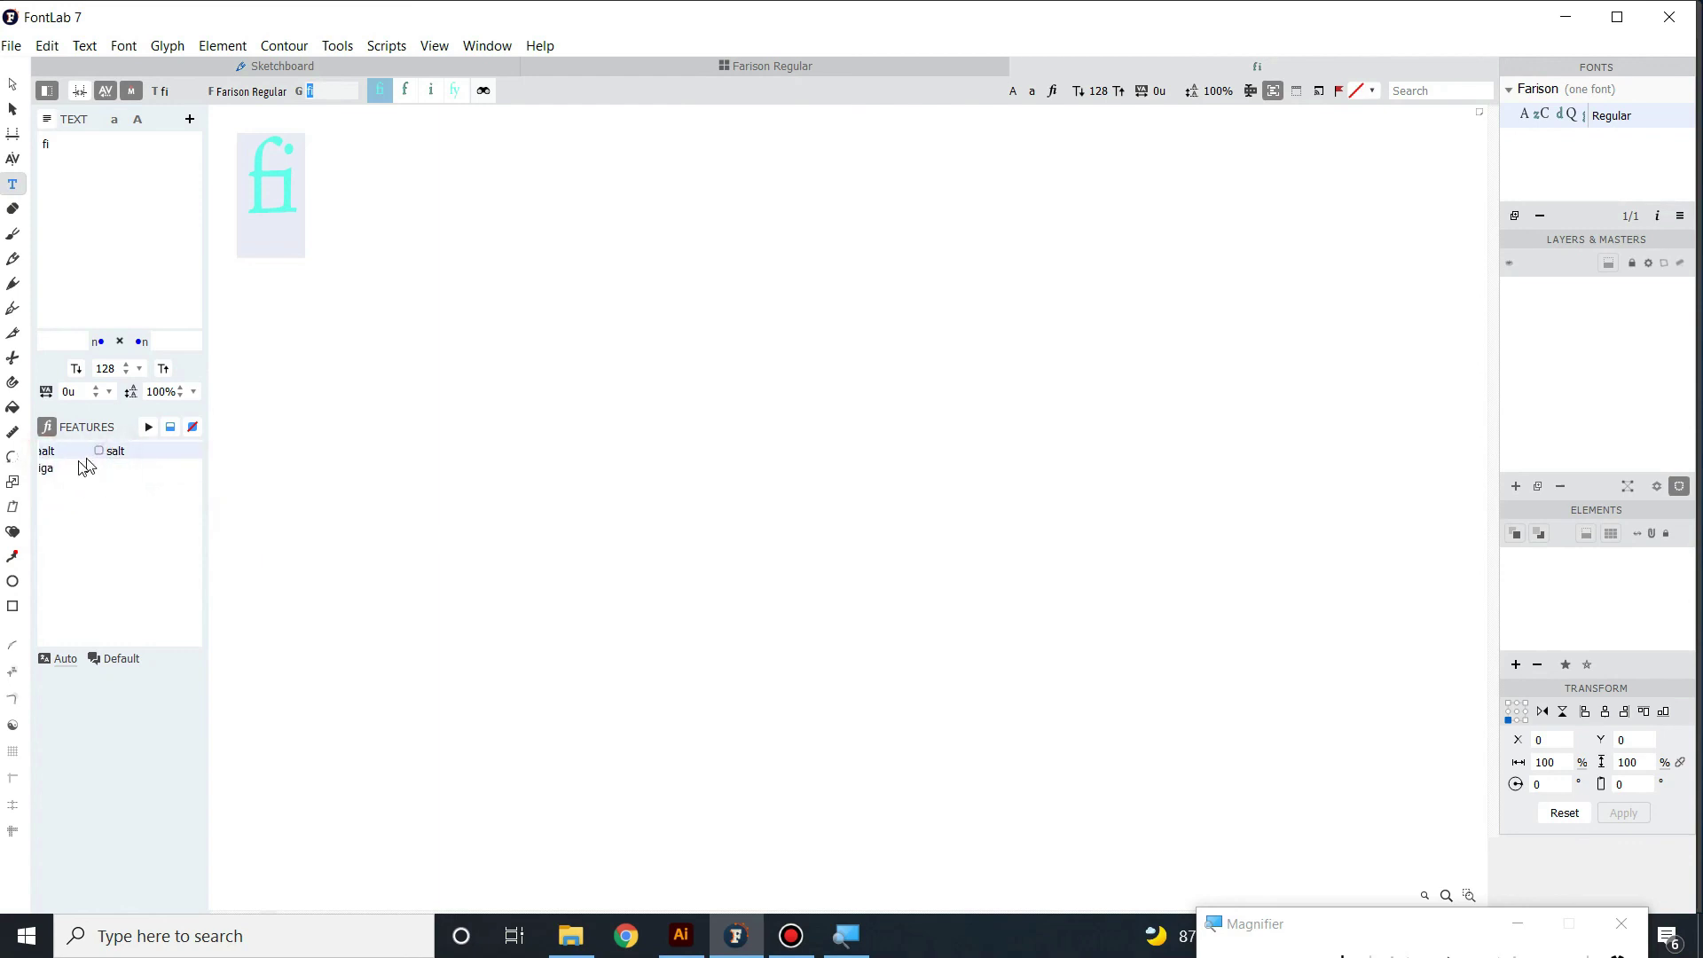
left_click(45, 476)
left_click(100, 451)
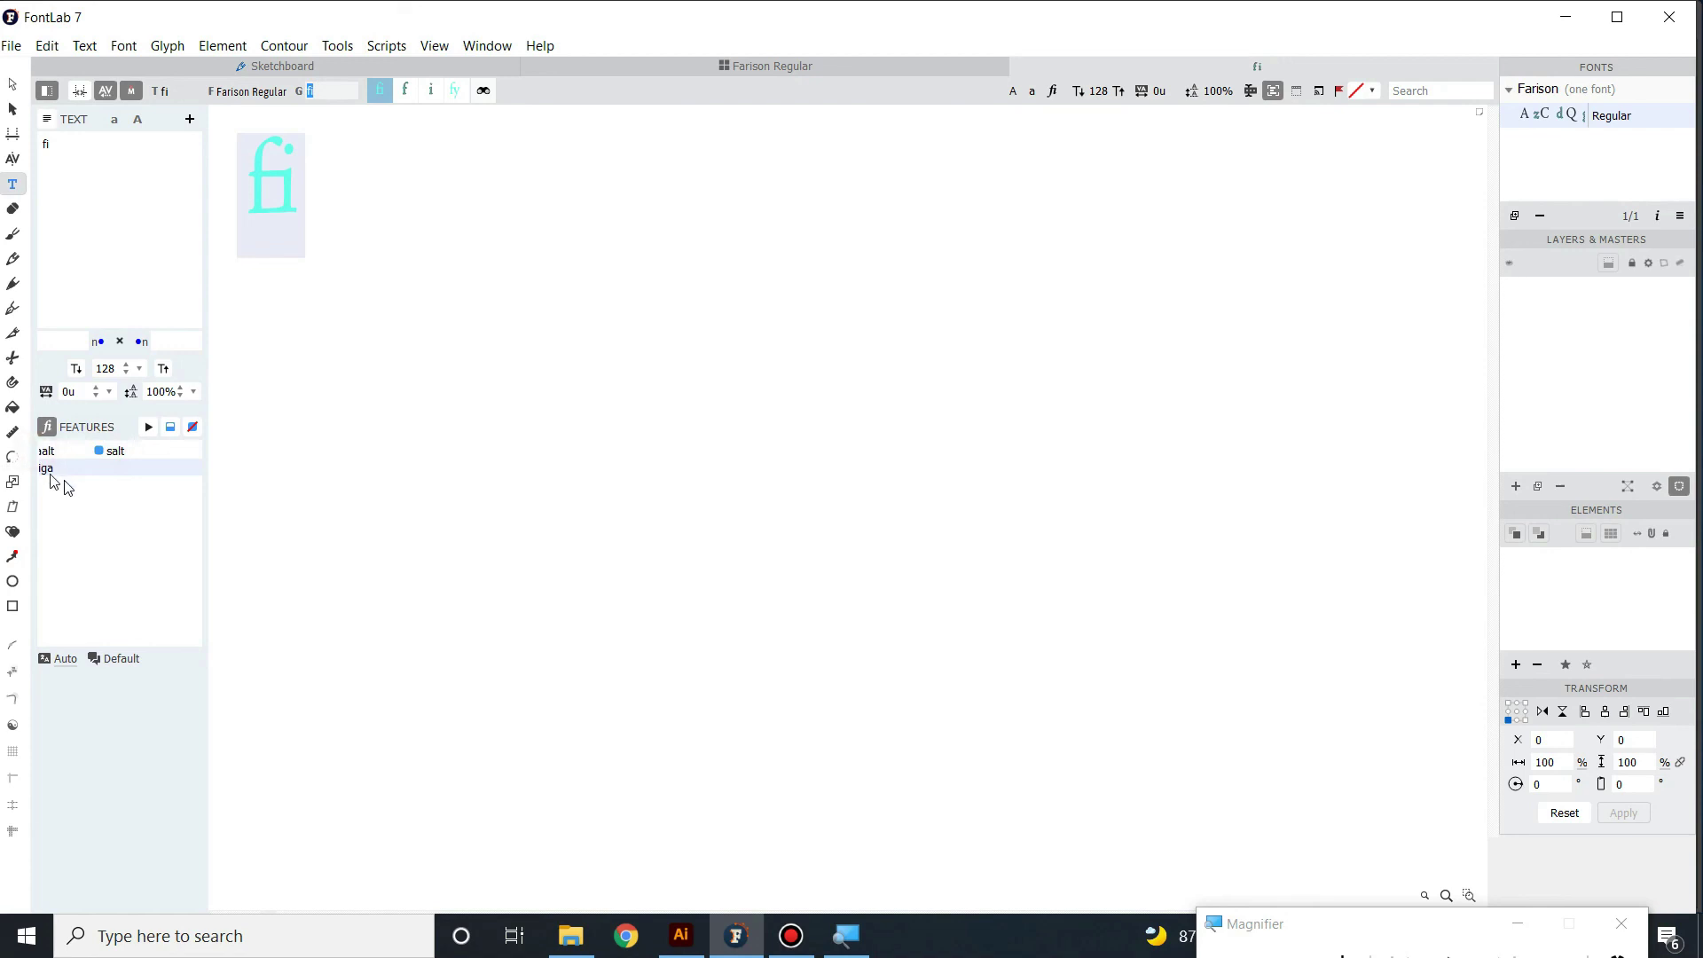
left_click(64, 660)
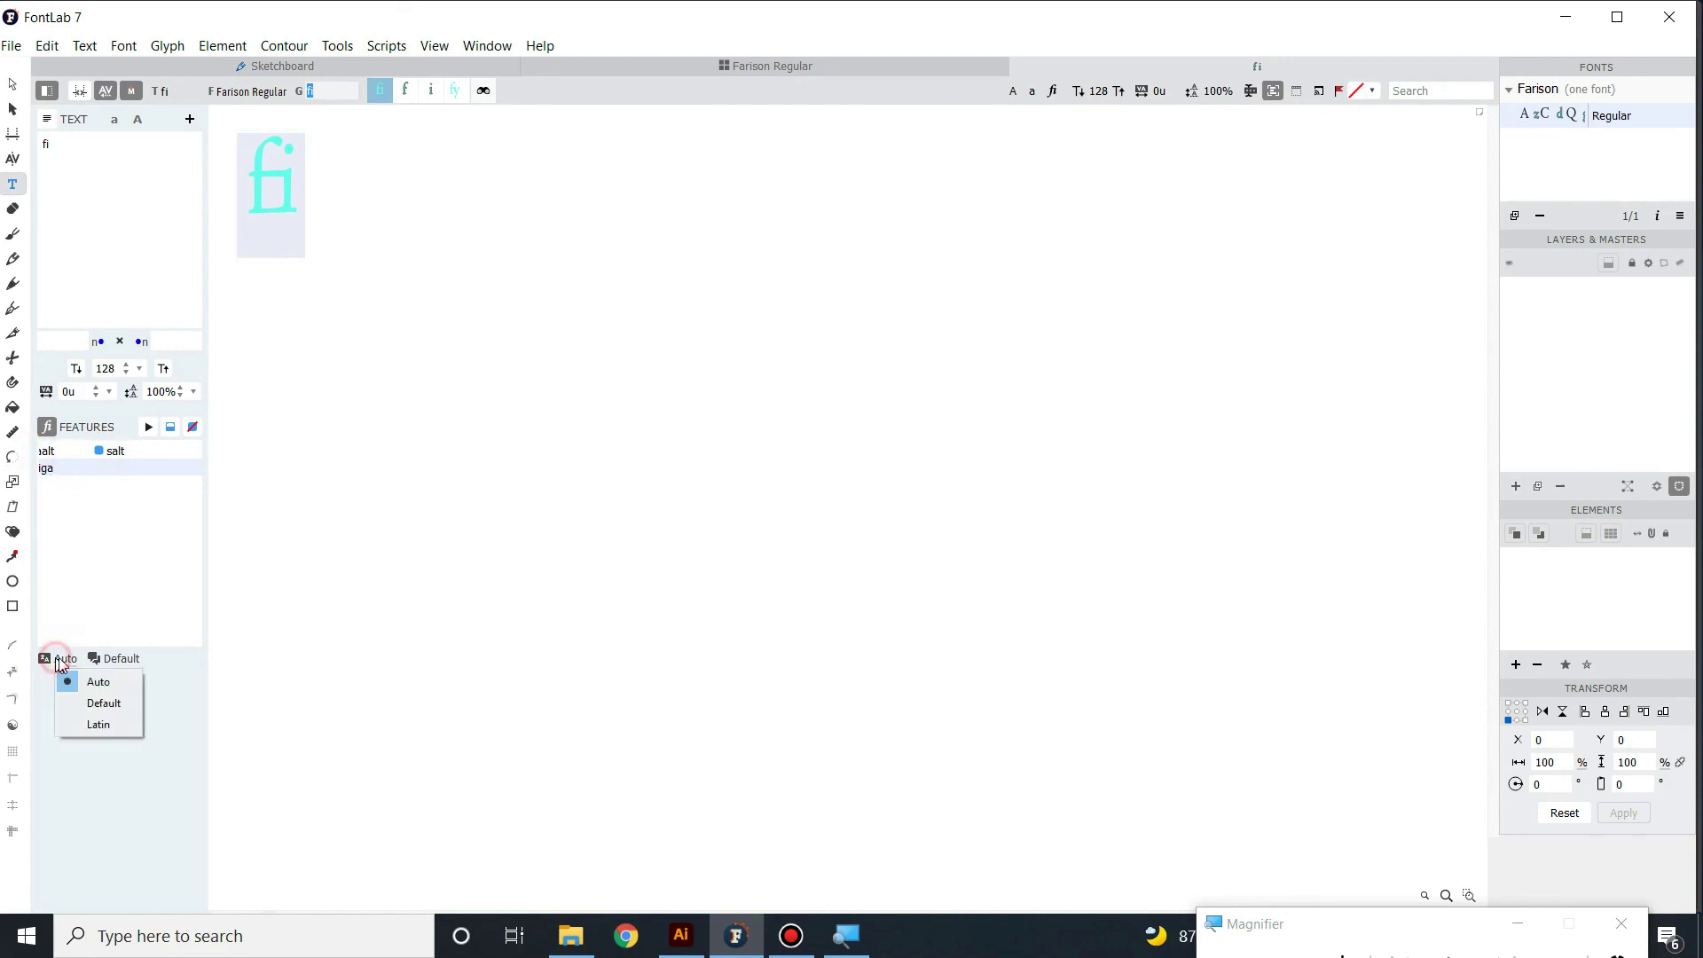
left_click(100, 546)
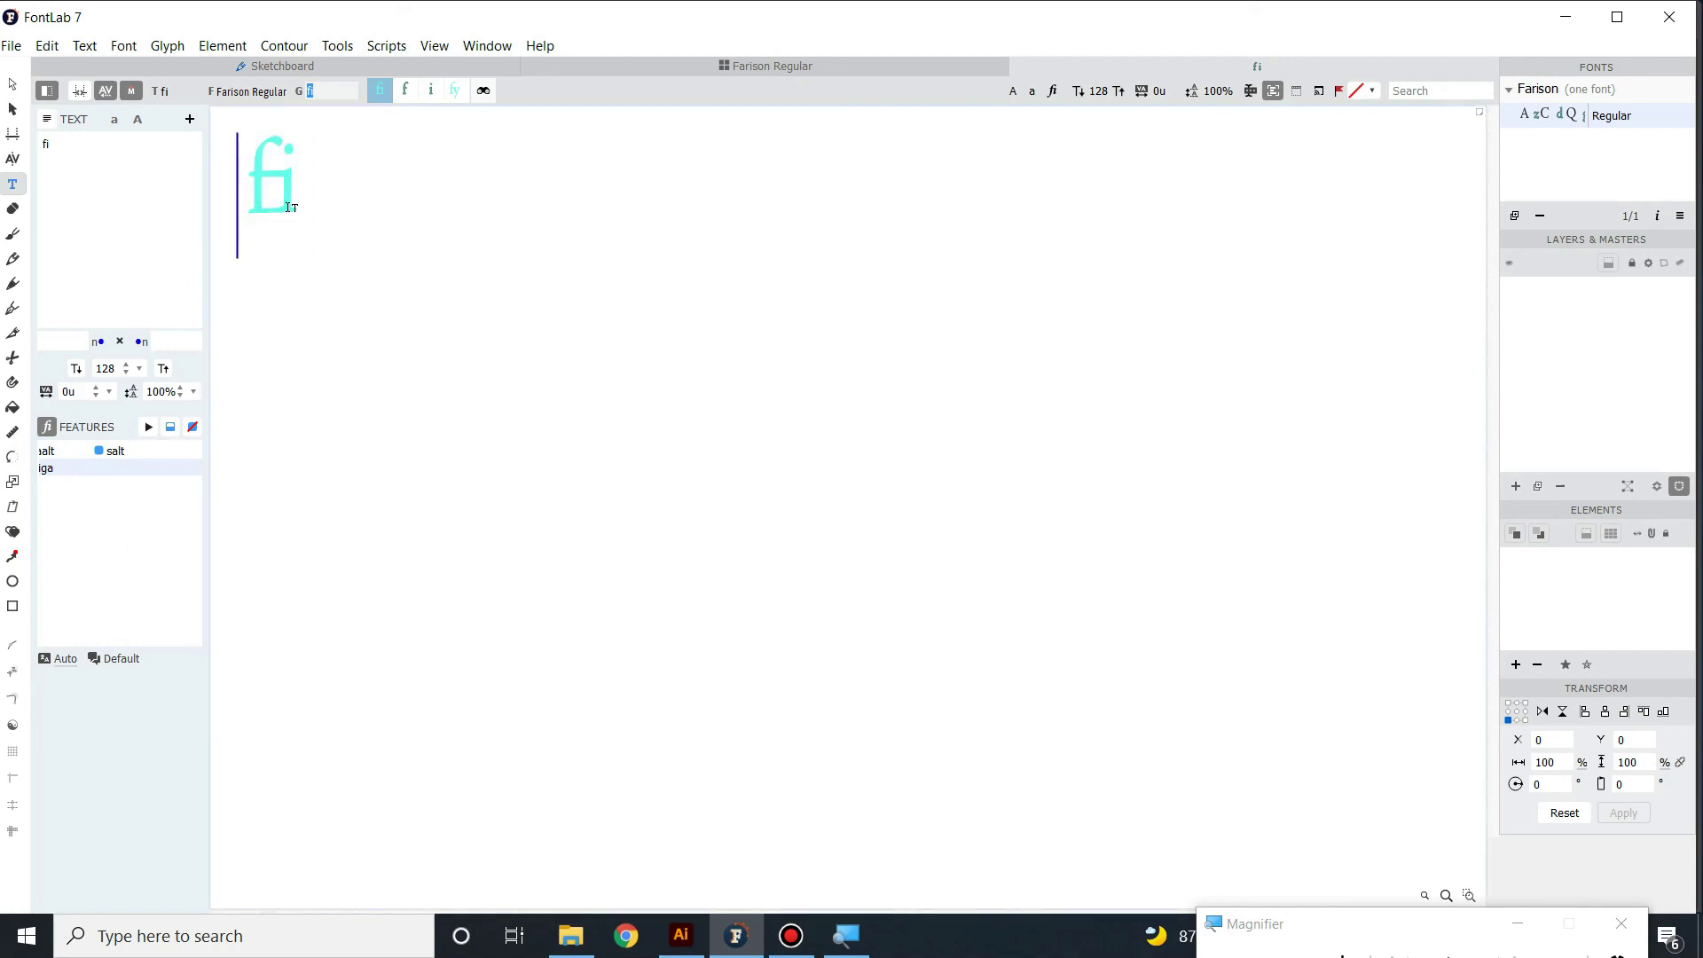
- Close the fi text view and look through the font's glyph cells, down to the alternates and ligatures
key("ctrl+w")
scroll(956, 577, "down", 10)
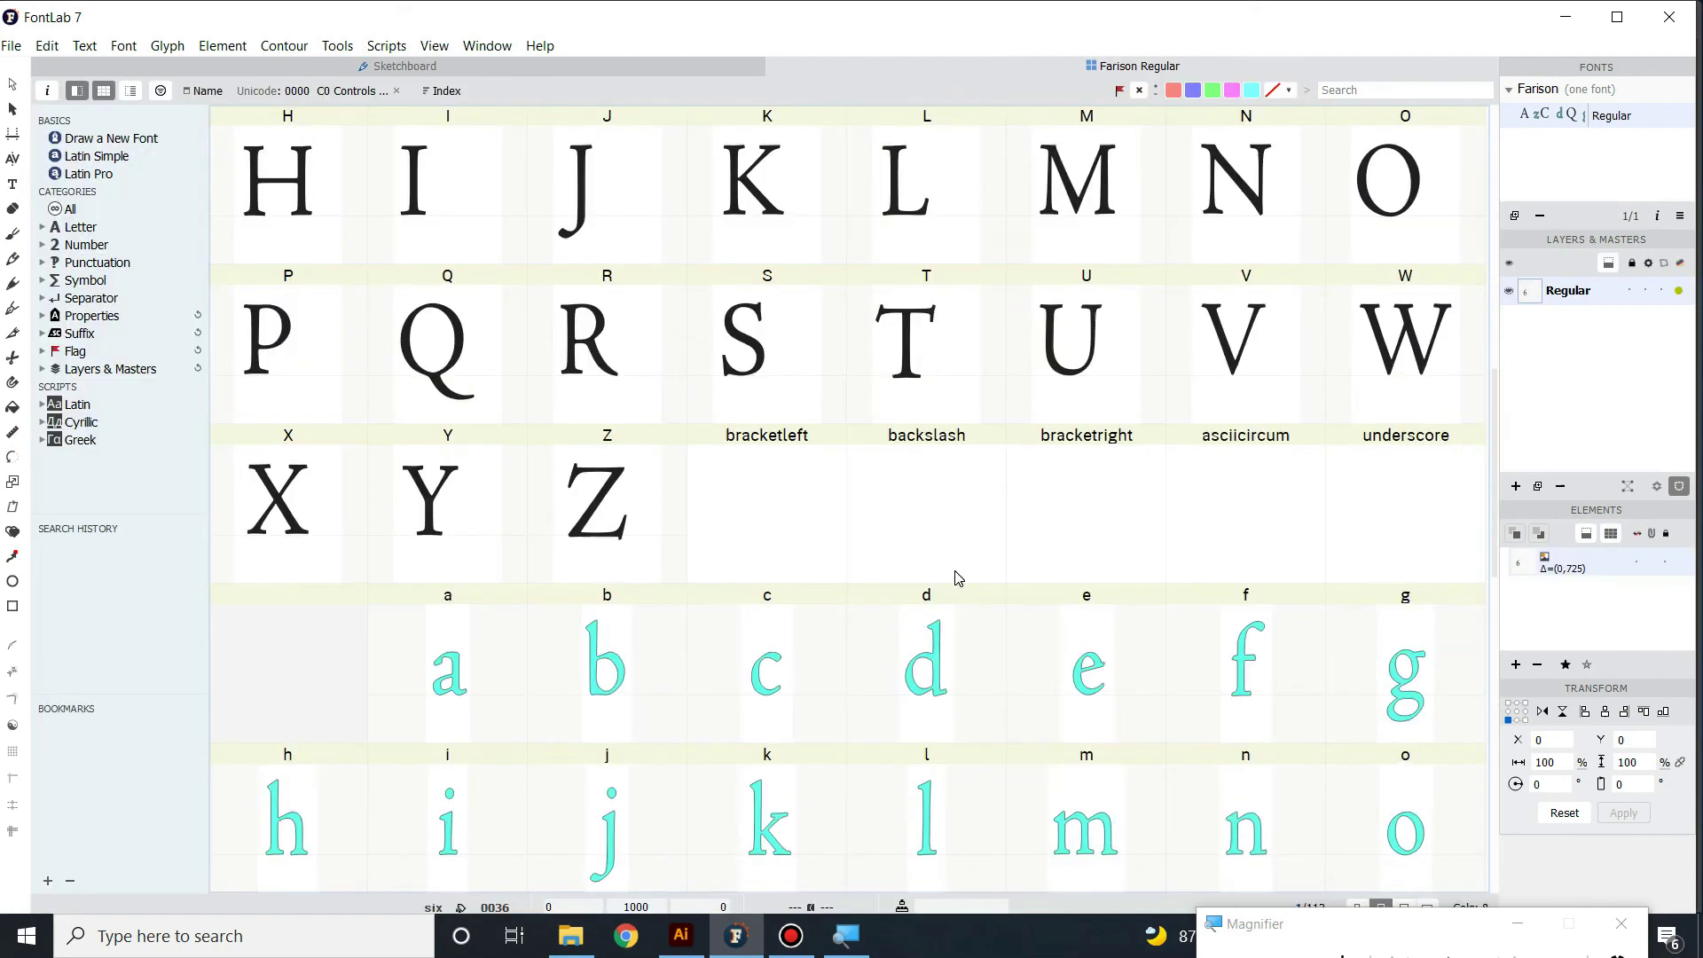
scroll(956, 577, "up", 4)
scroll(958, 577, "down", 10)
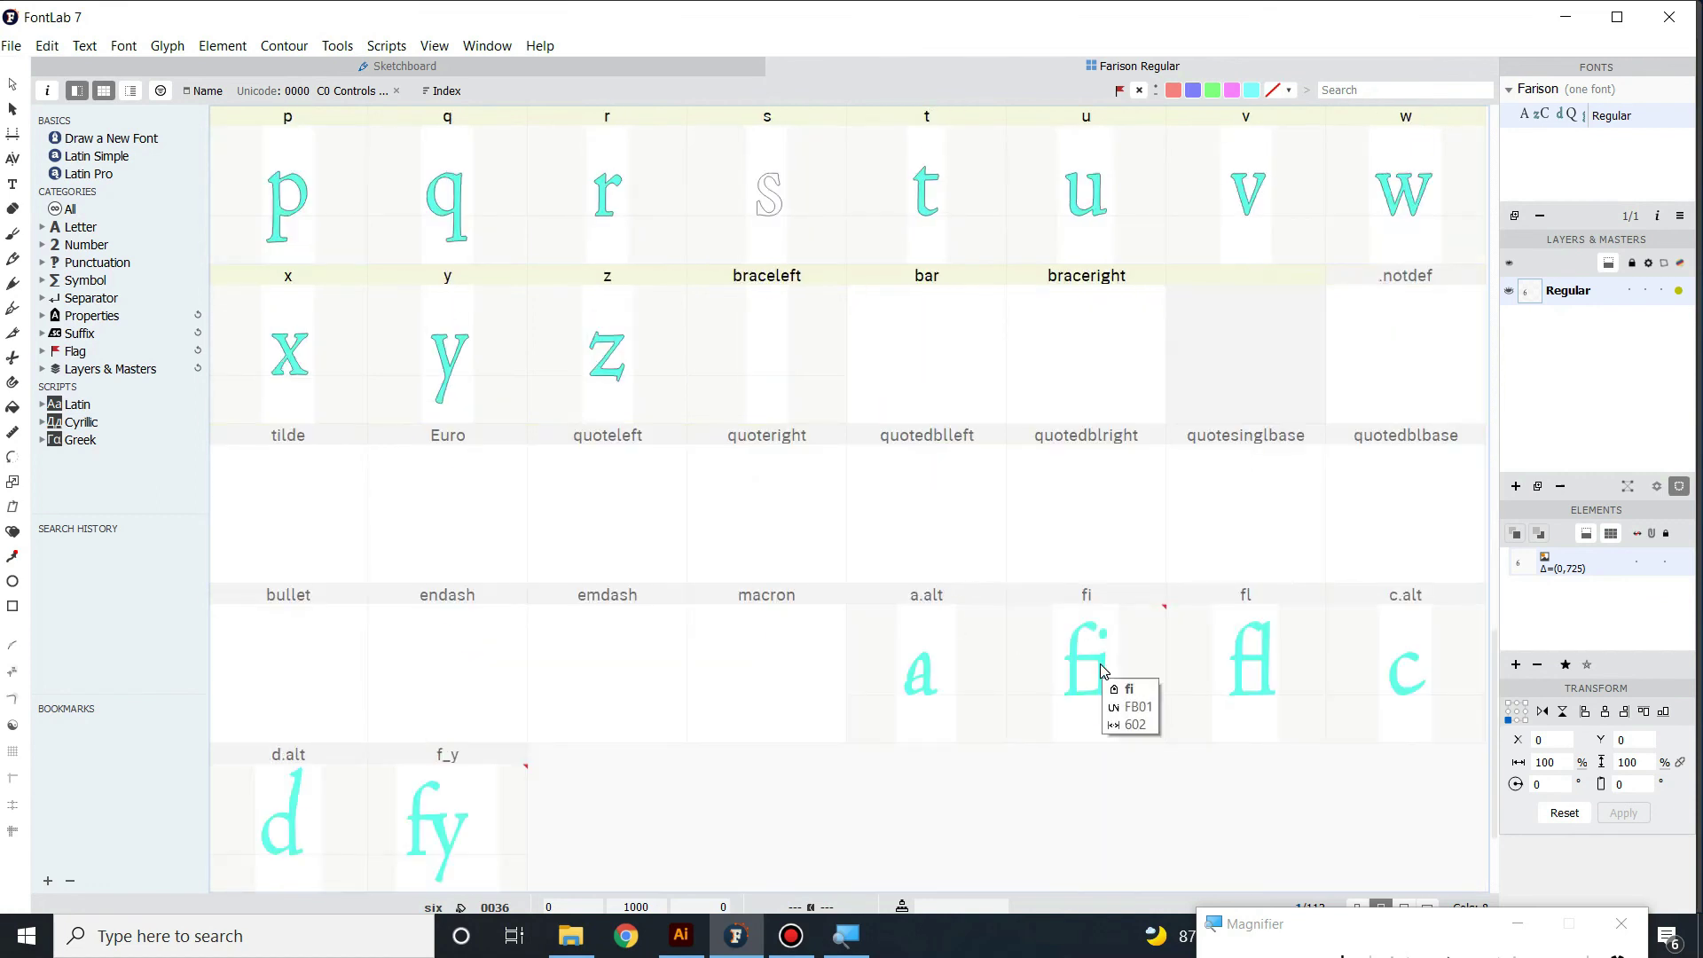
scroll(1091, 660, "up", 20)
scroll(912, 603, "down", 6)
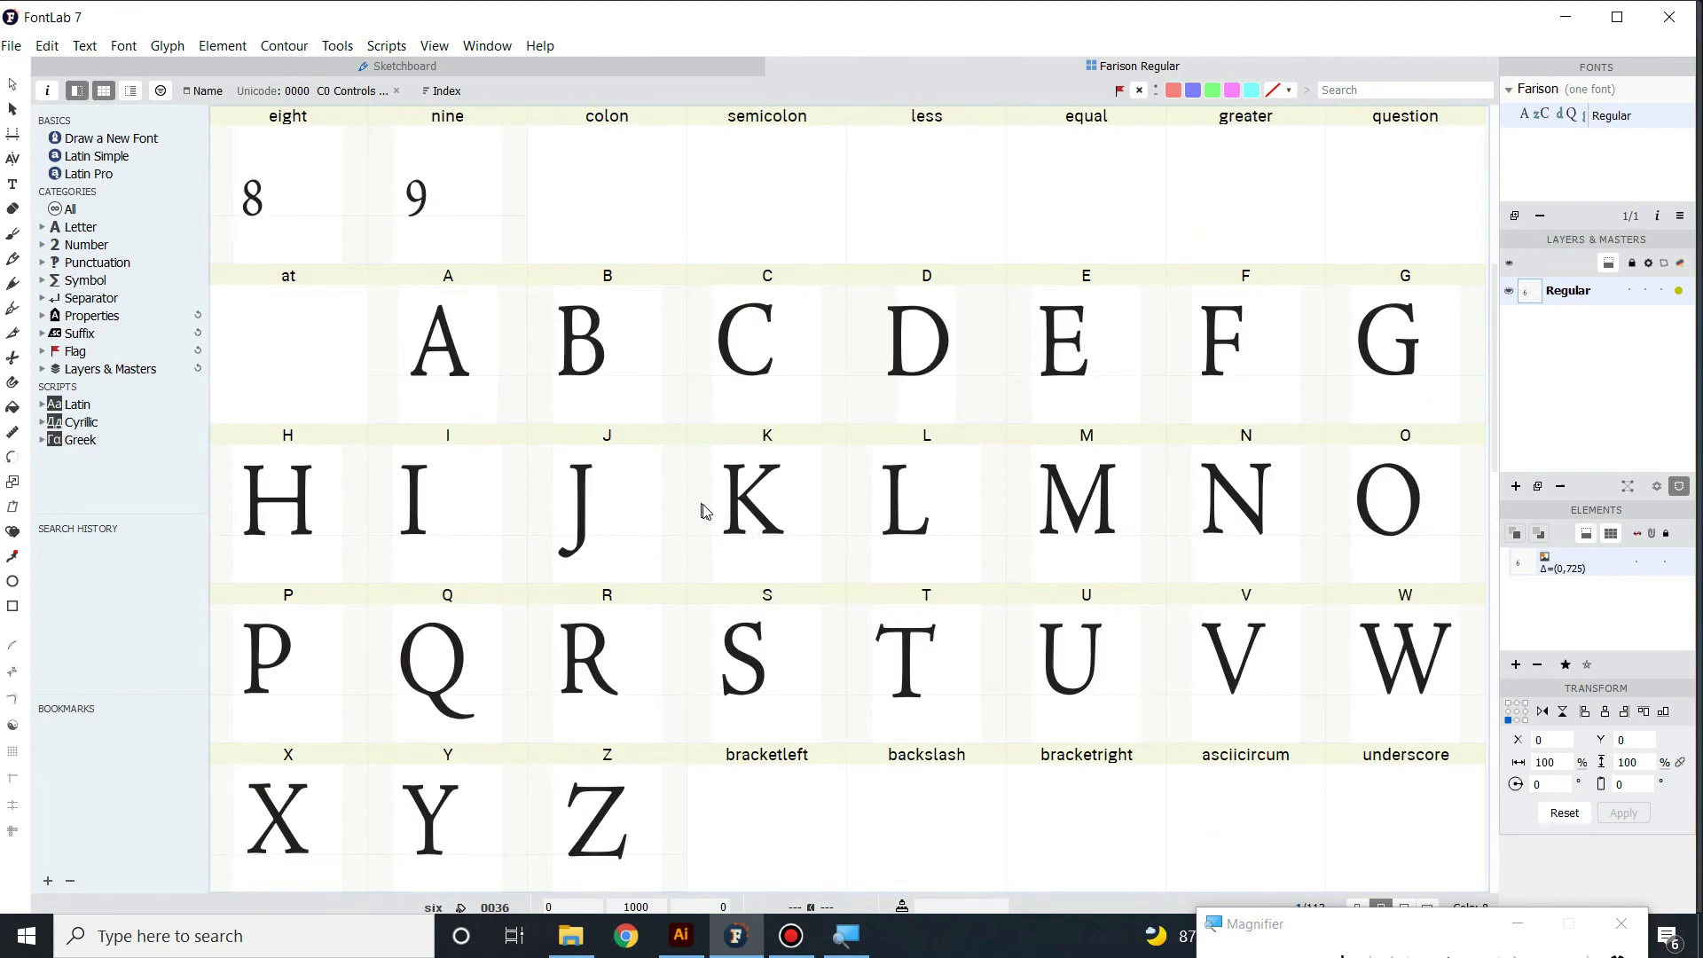
left_click(13, 49)
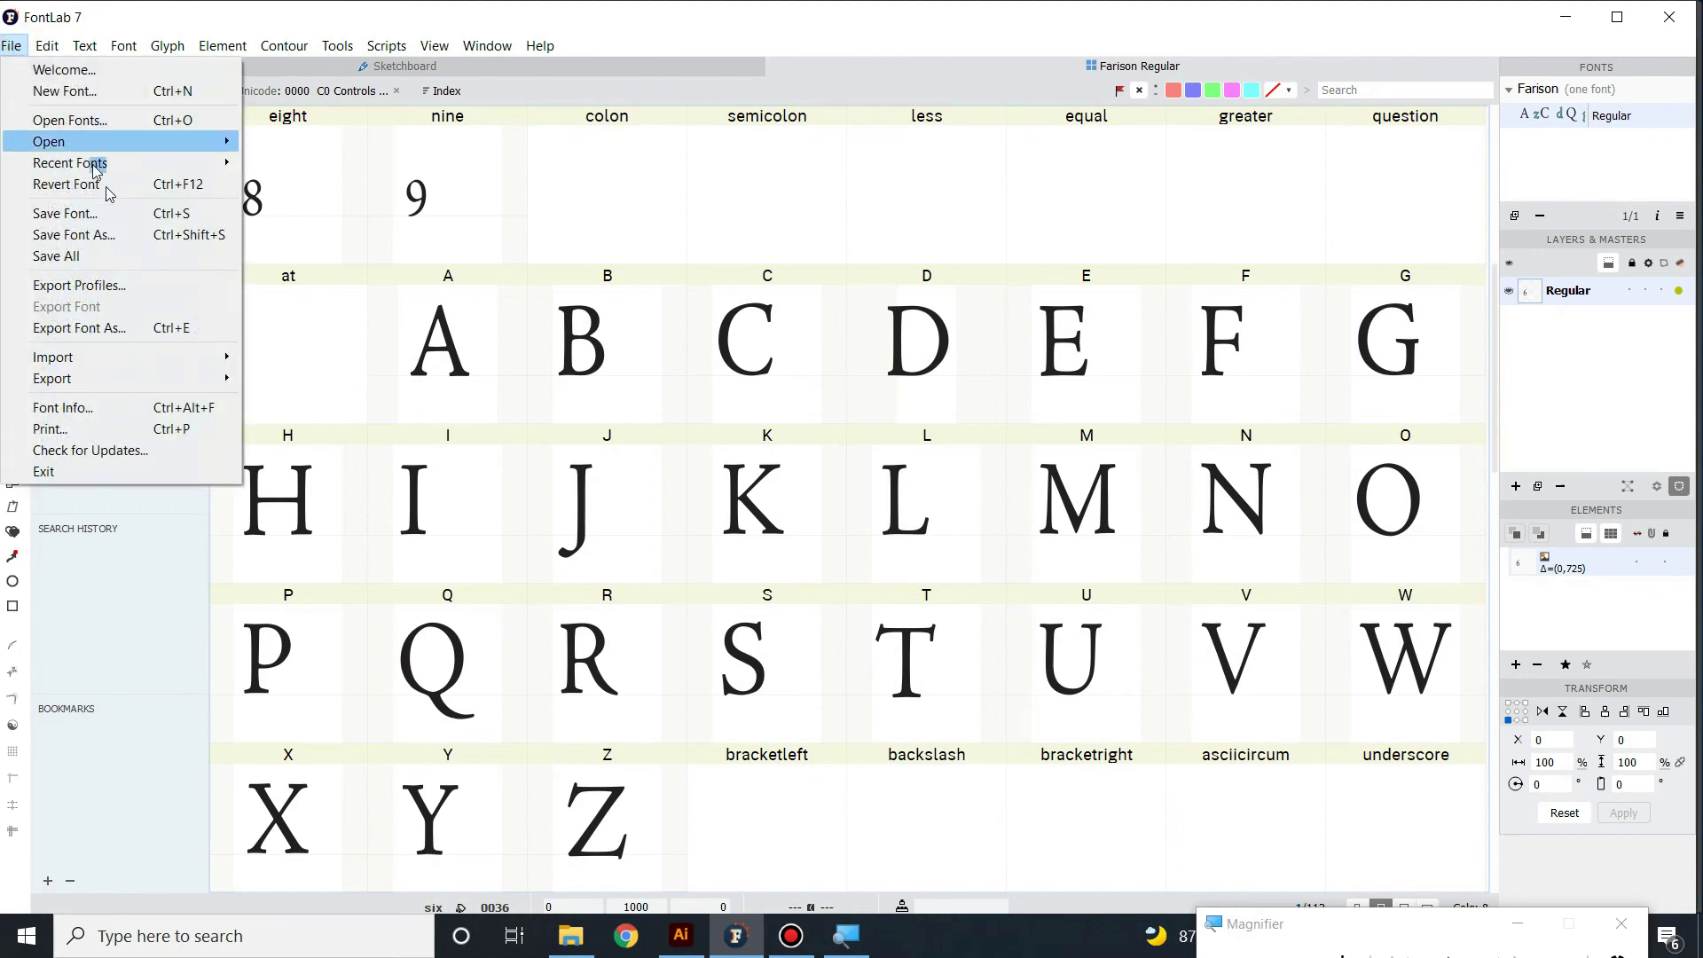
left_click(124, 241)
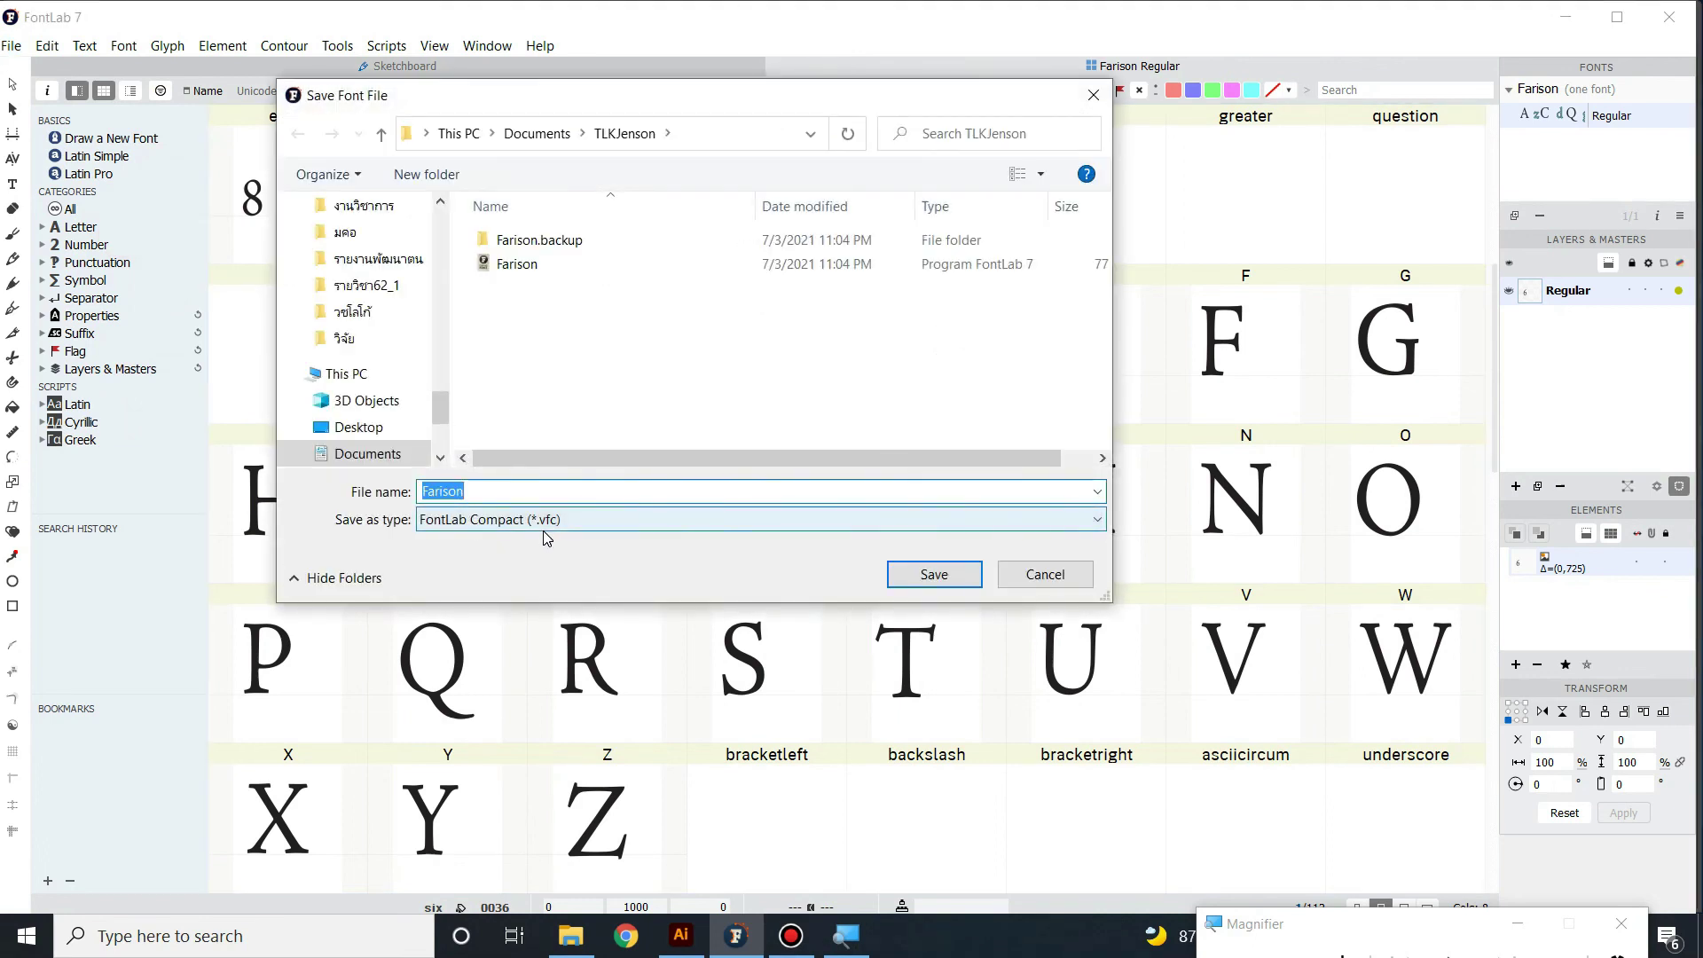
left_click(1045, 574)
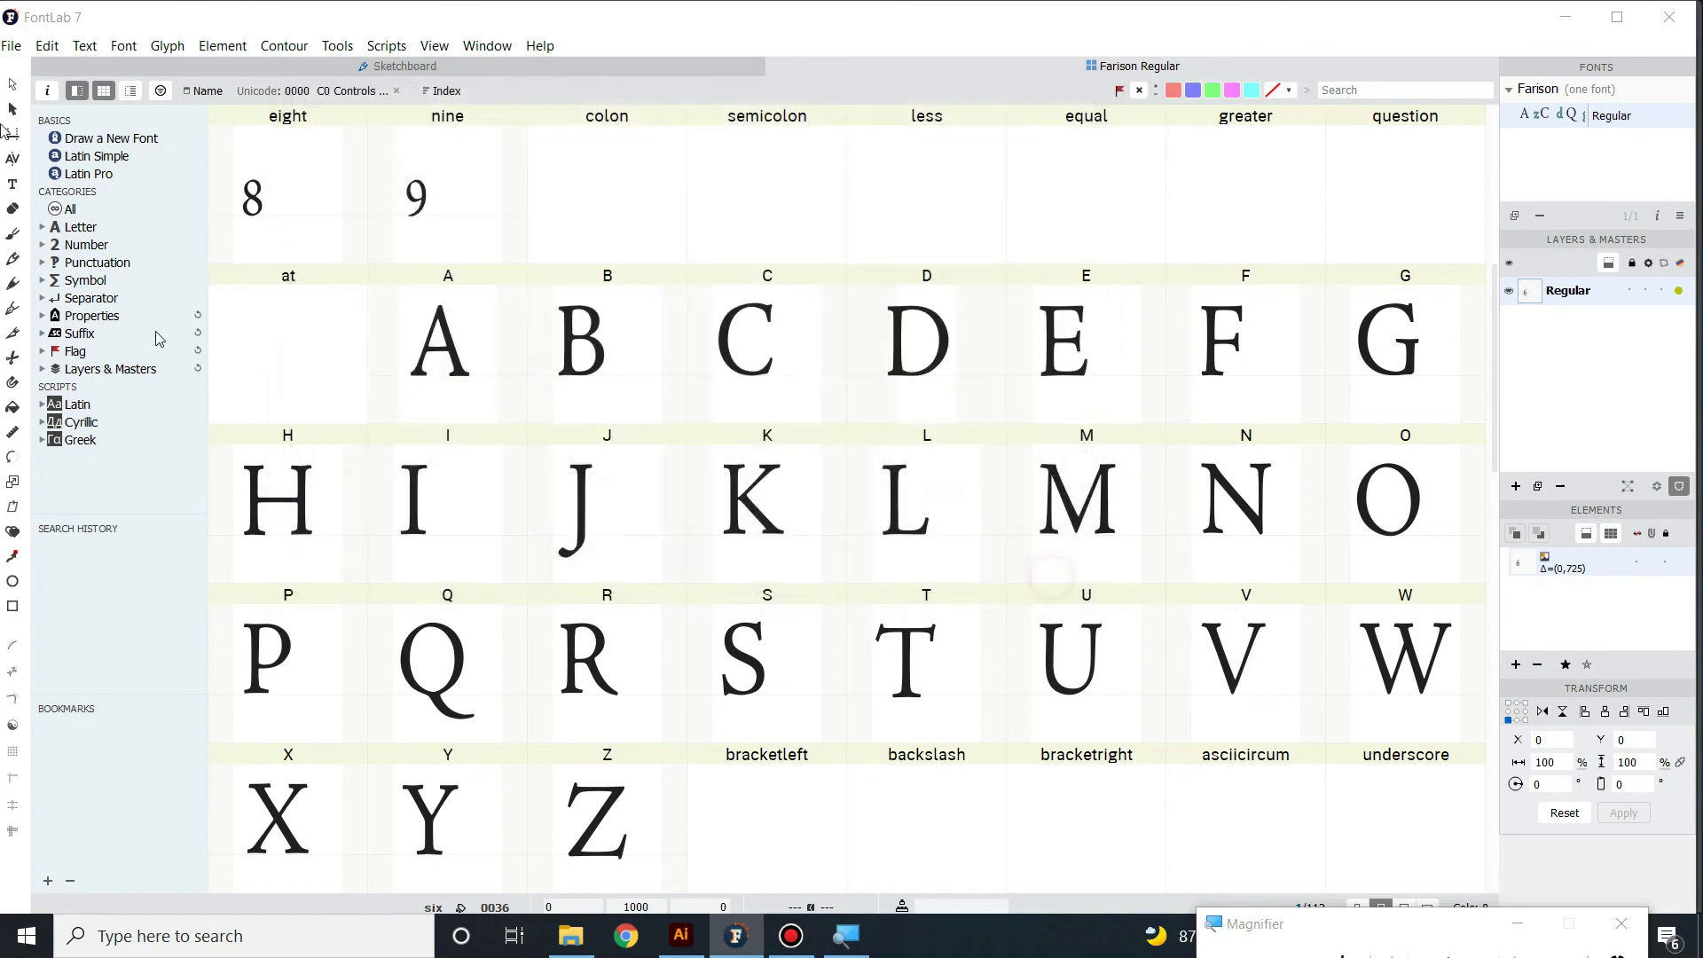
- Start a font export and choose OpenType PS as the format, comparing it with OpenType TT
left_click(11, 46)
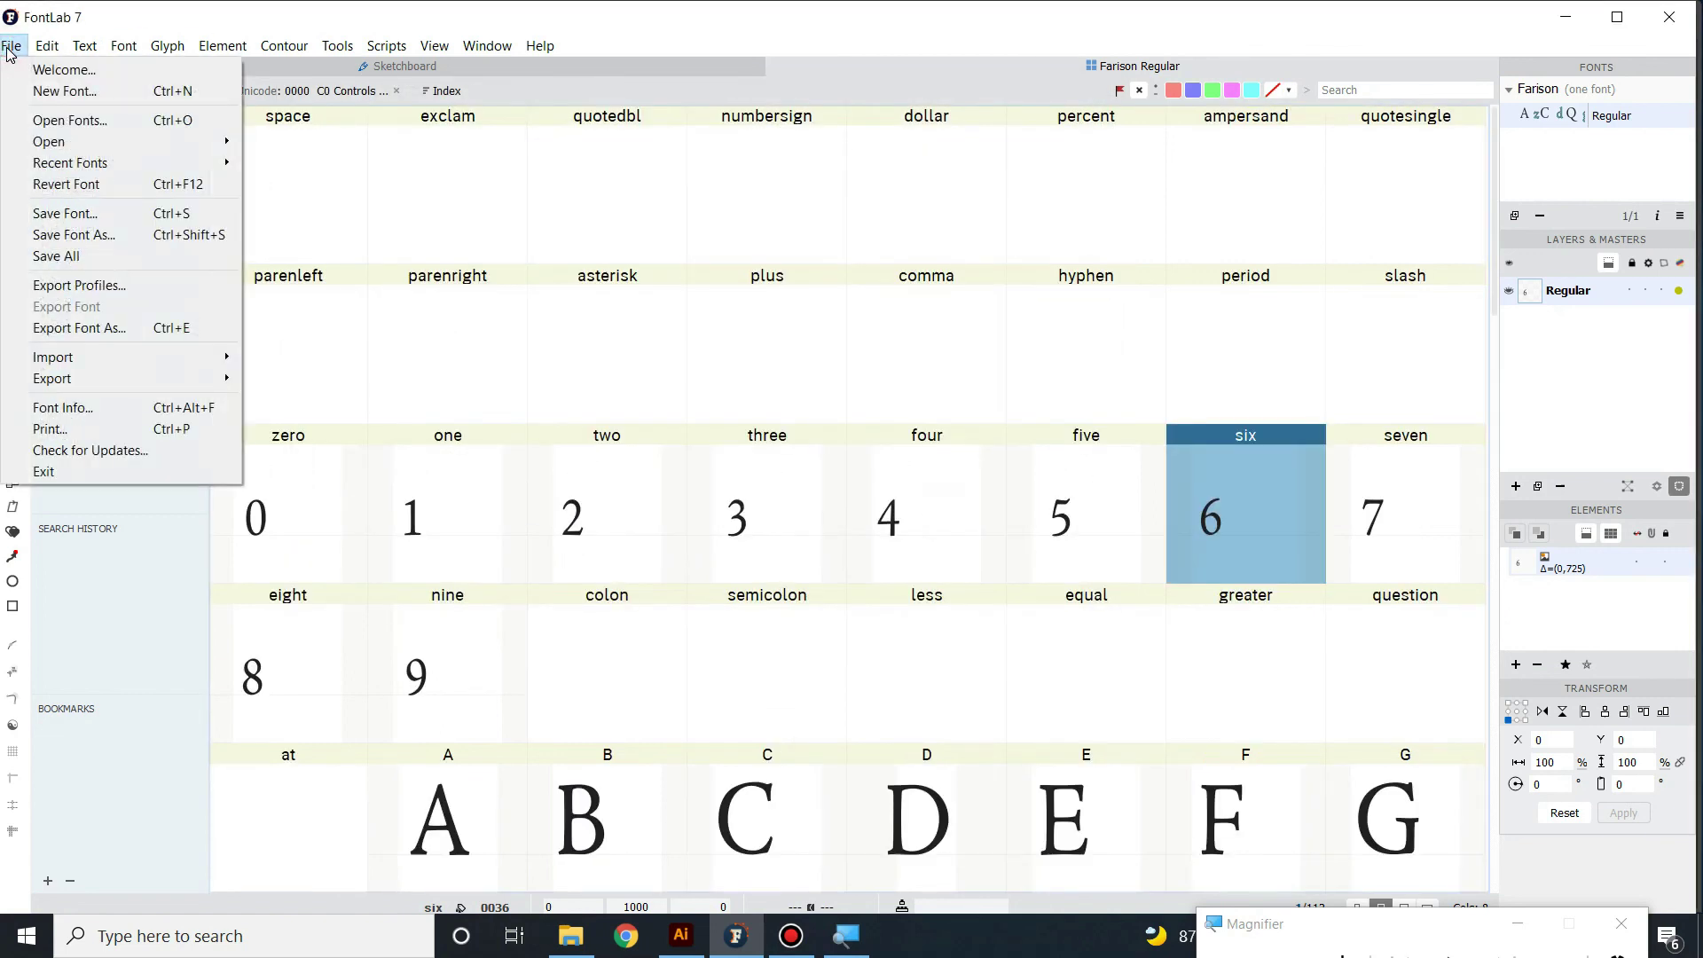
left_click(120, 330)
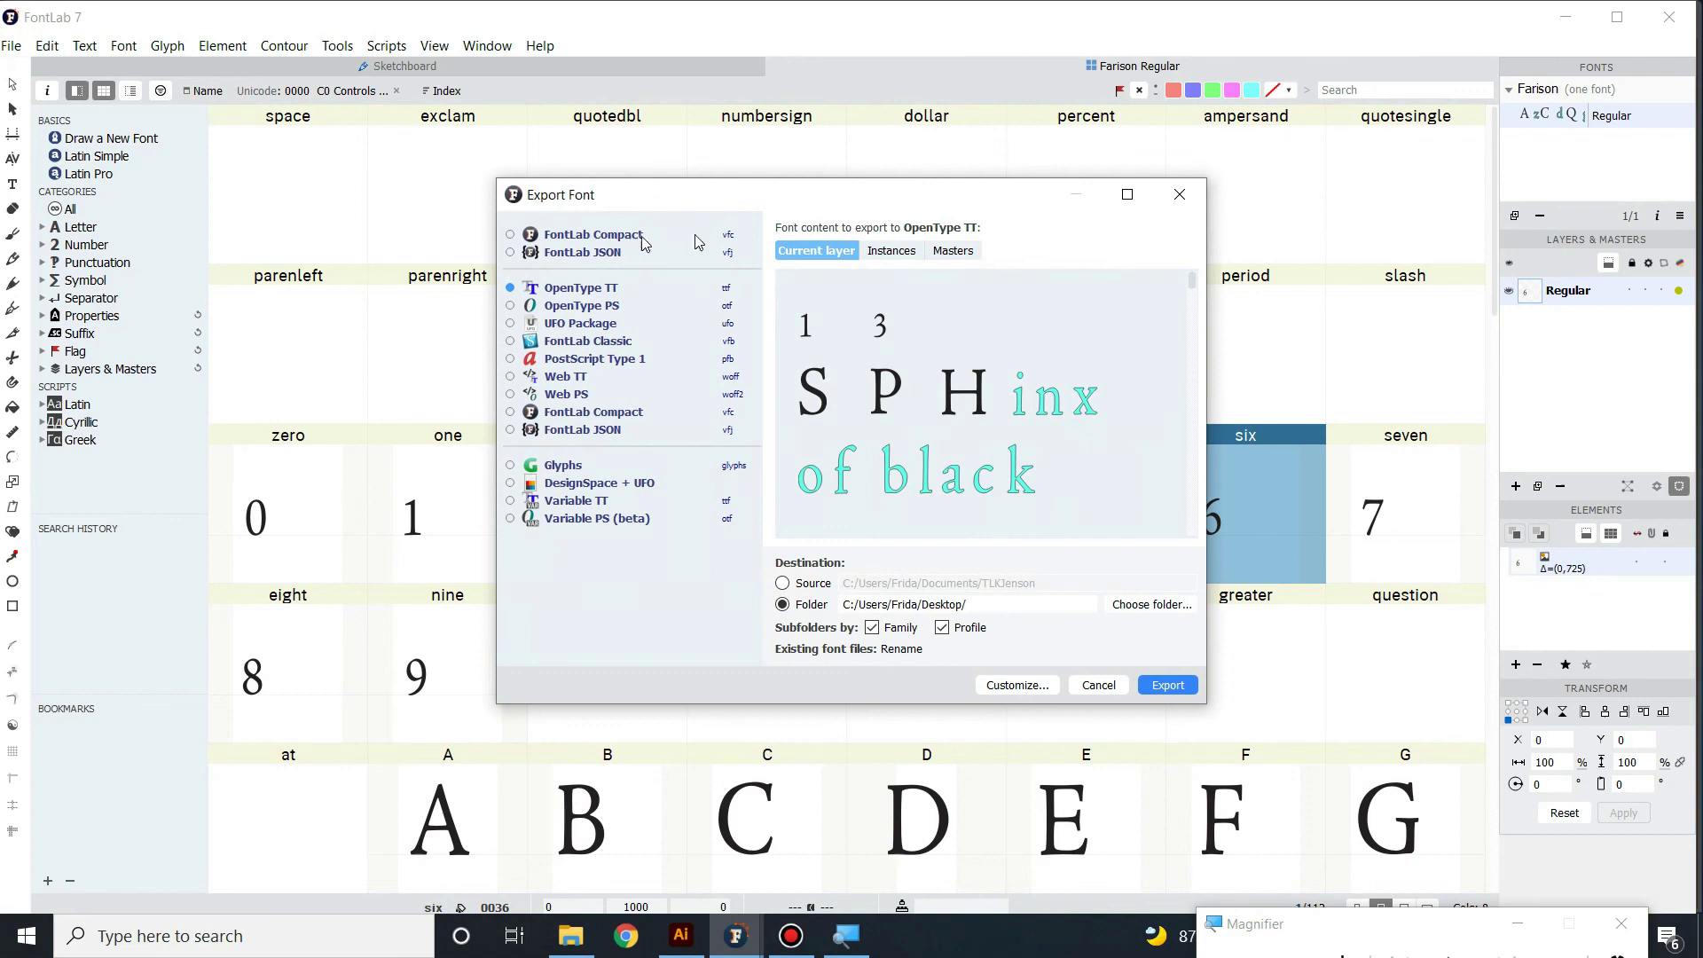
left_click(592, 295)
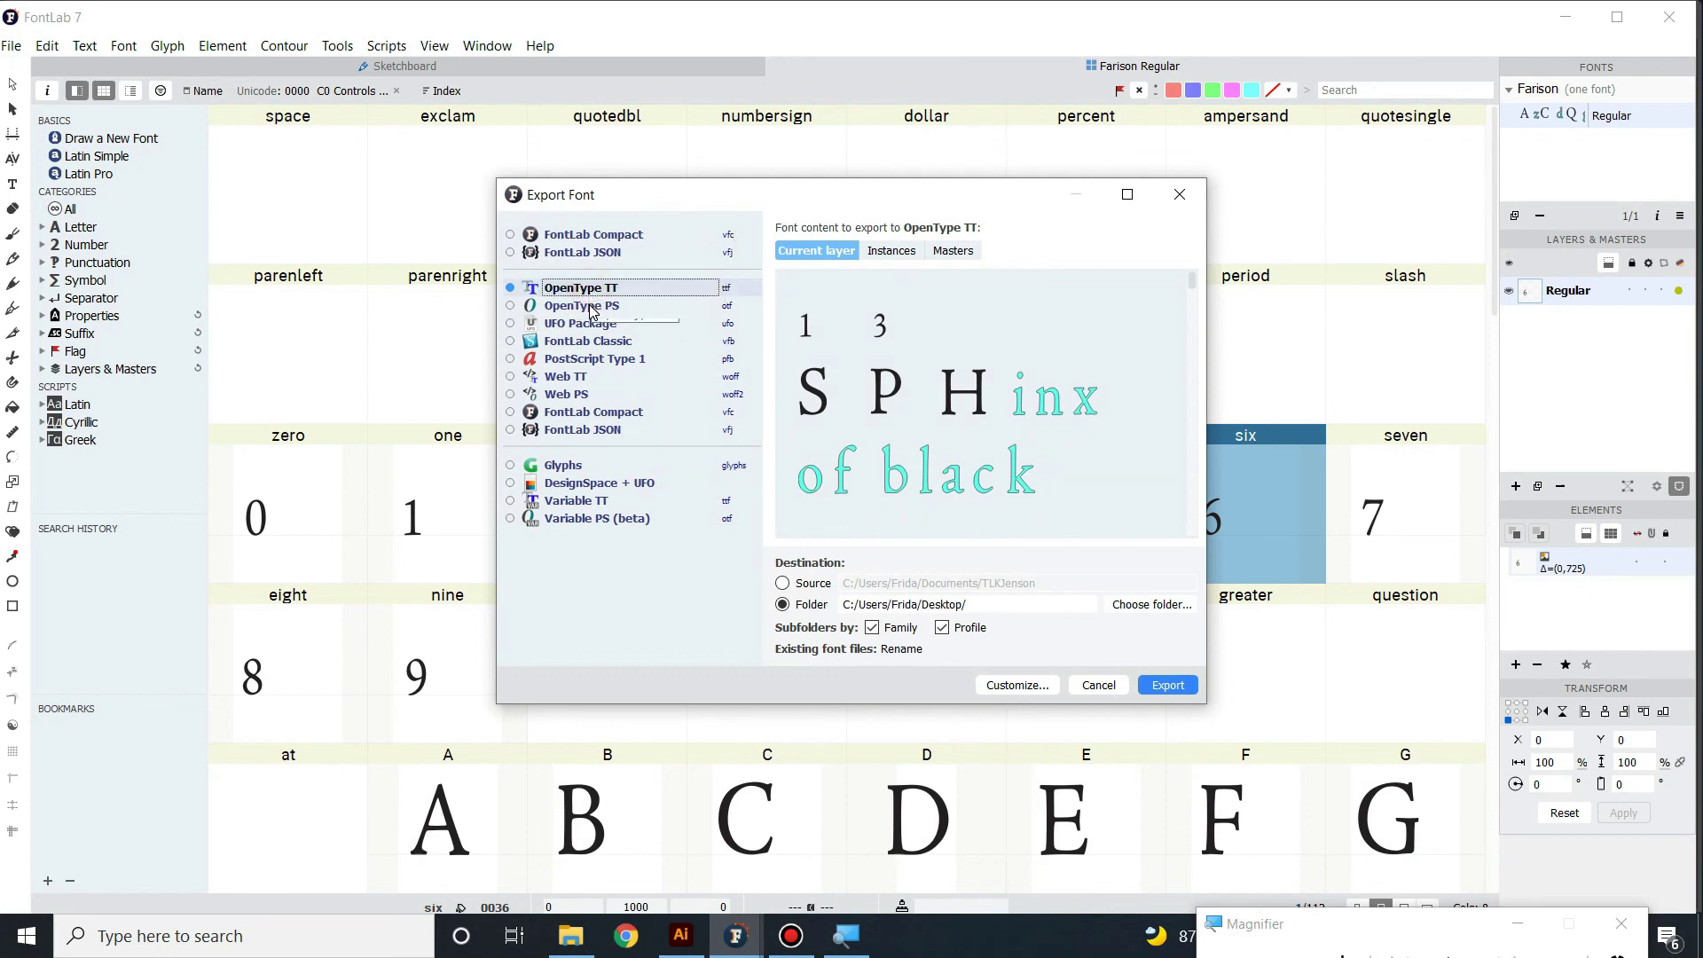
left_click(591, 308)
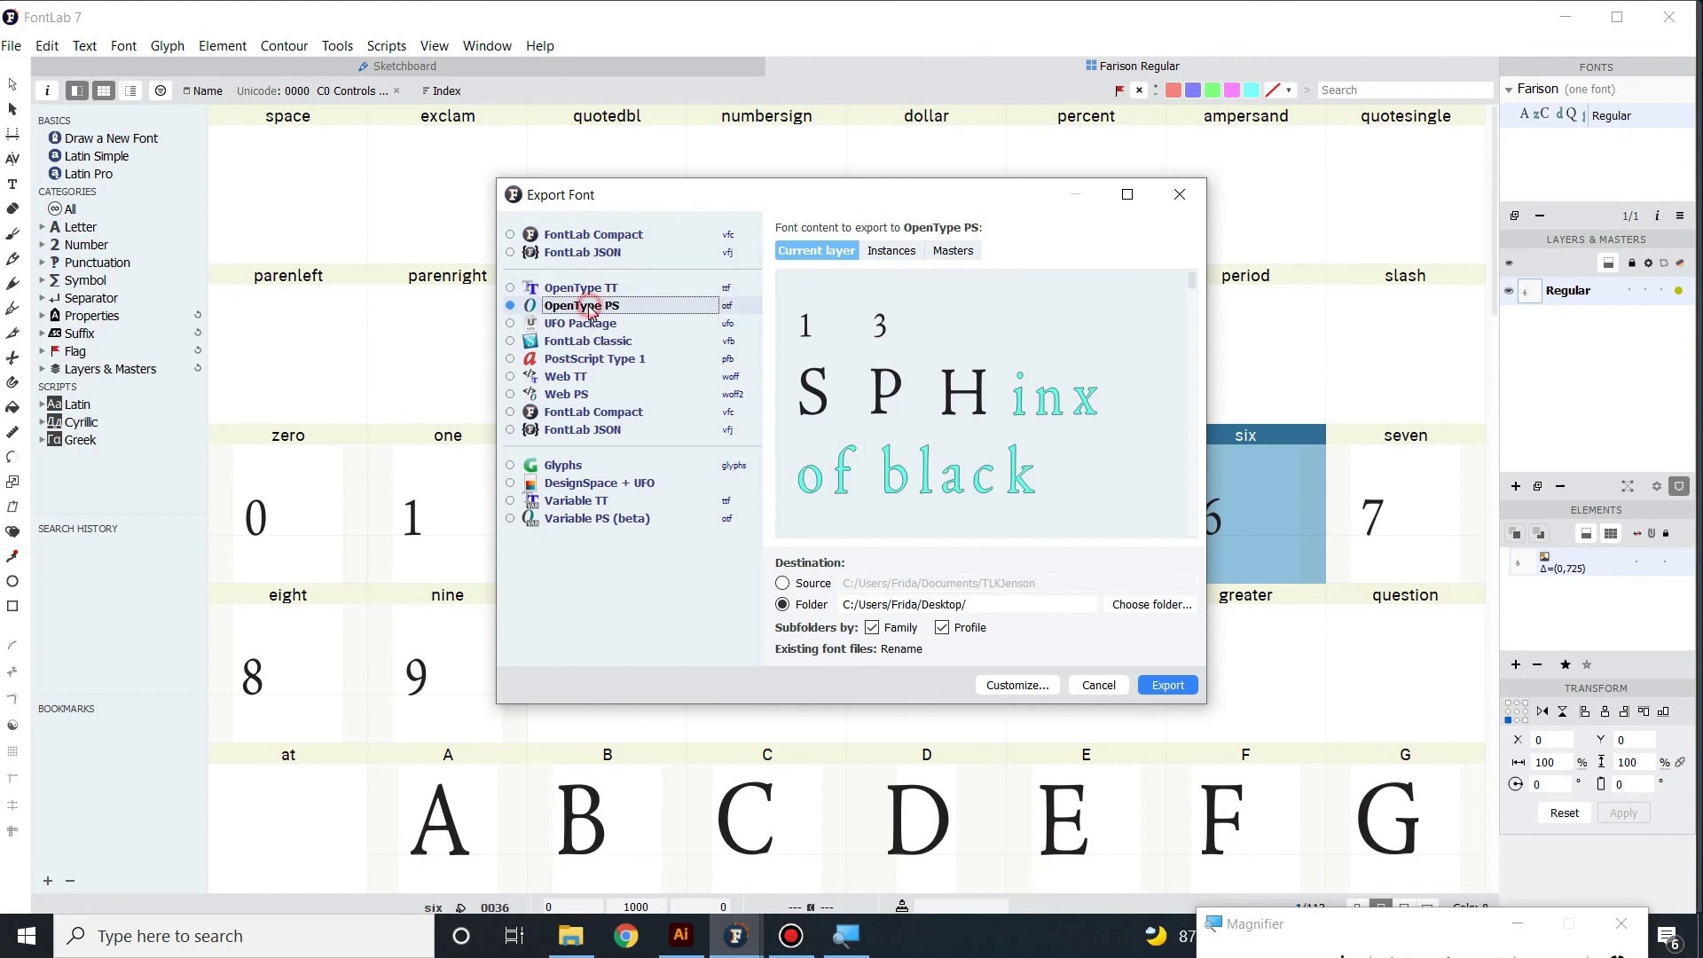
left_click(647, 290)
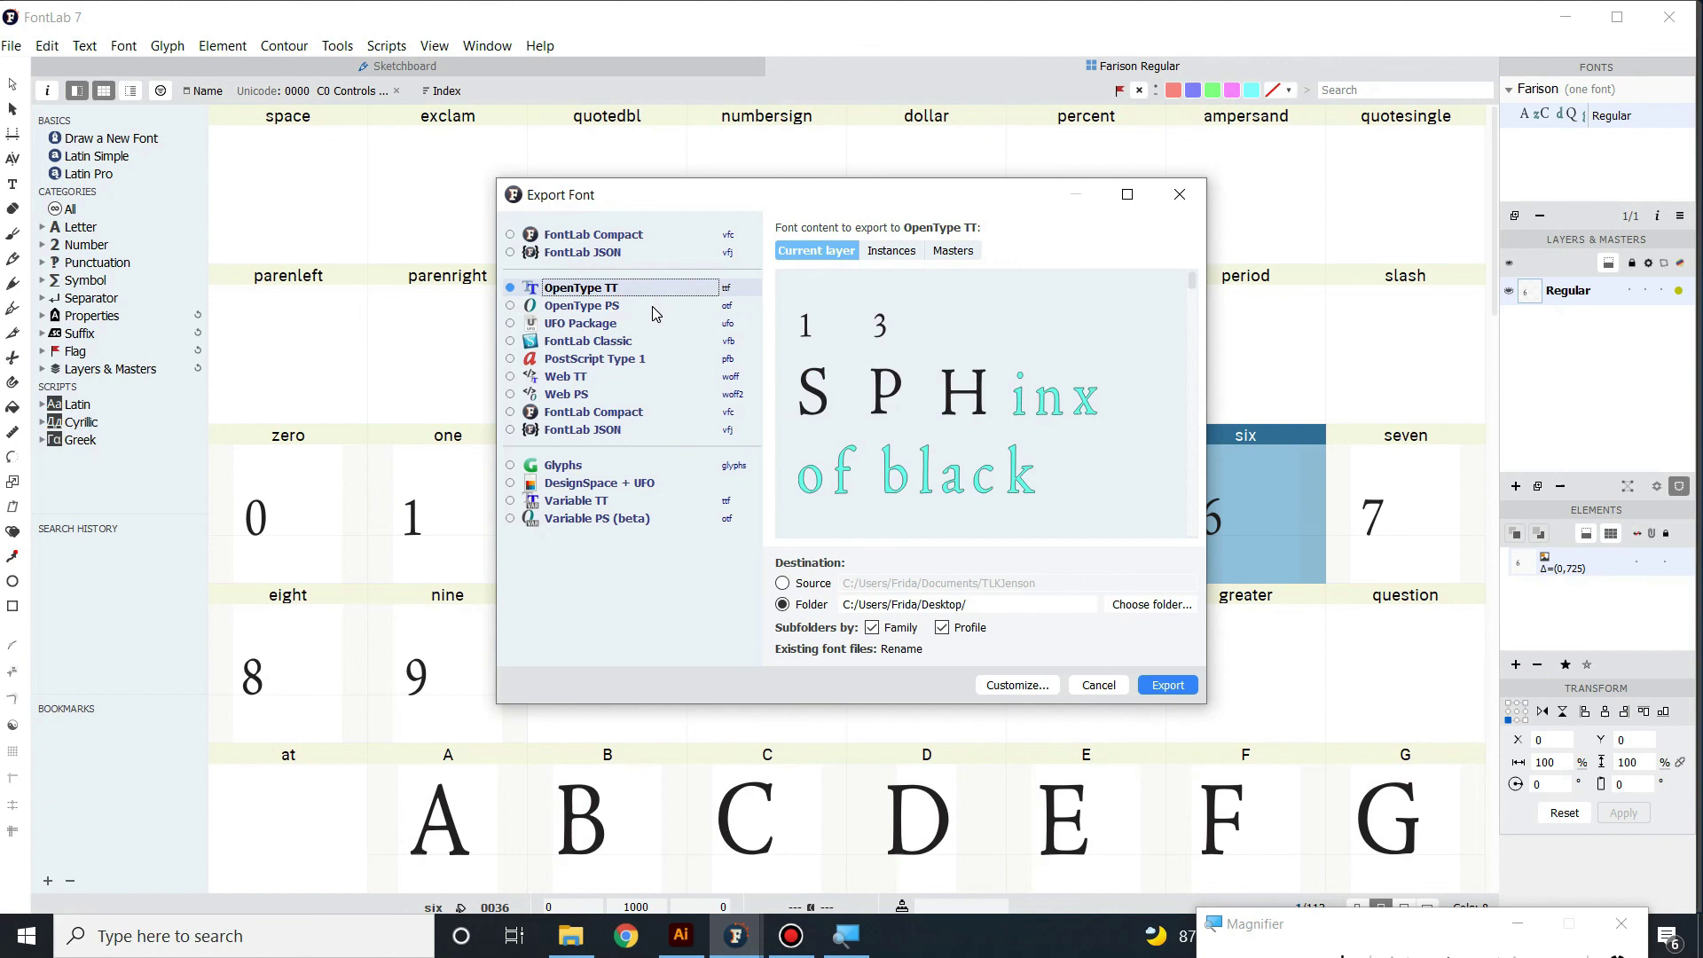
left_click(652, 306)
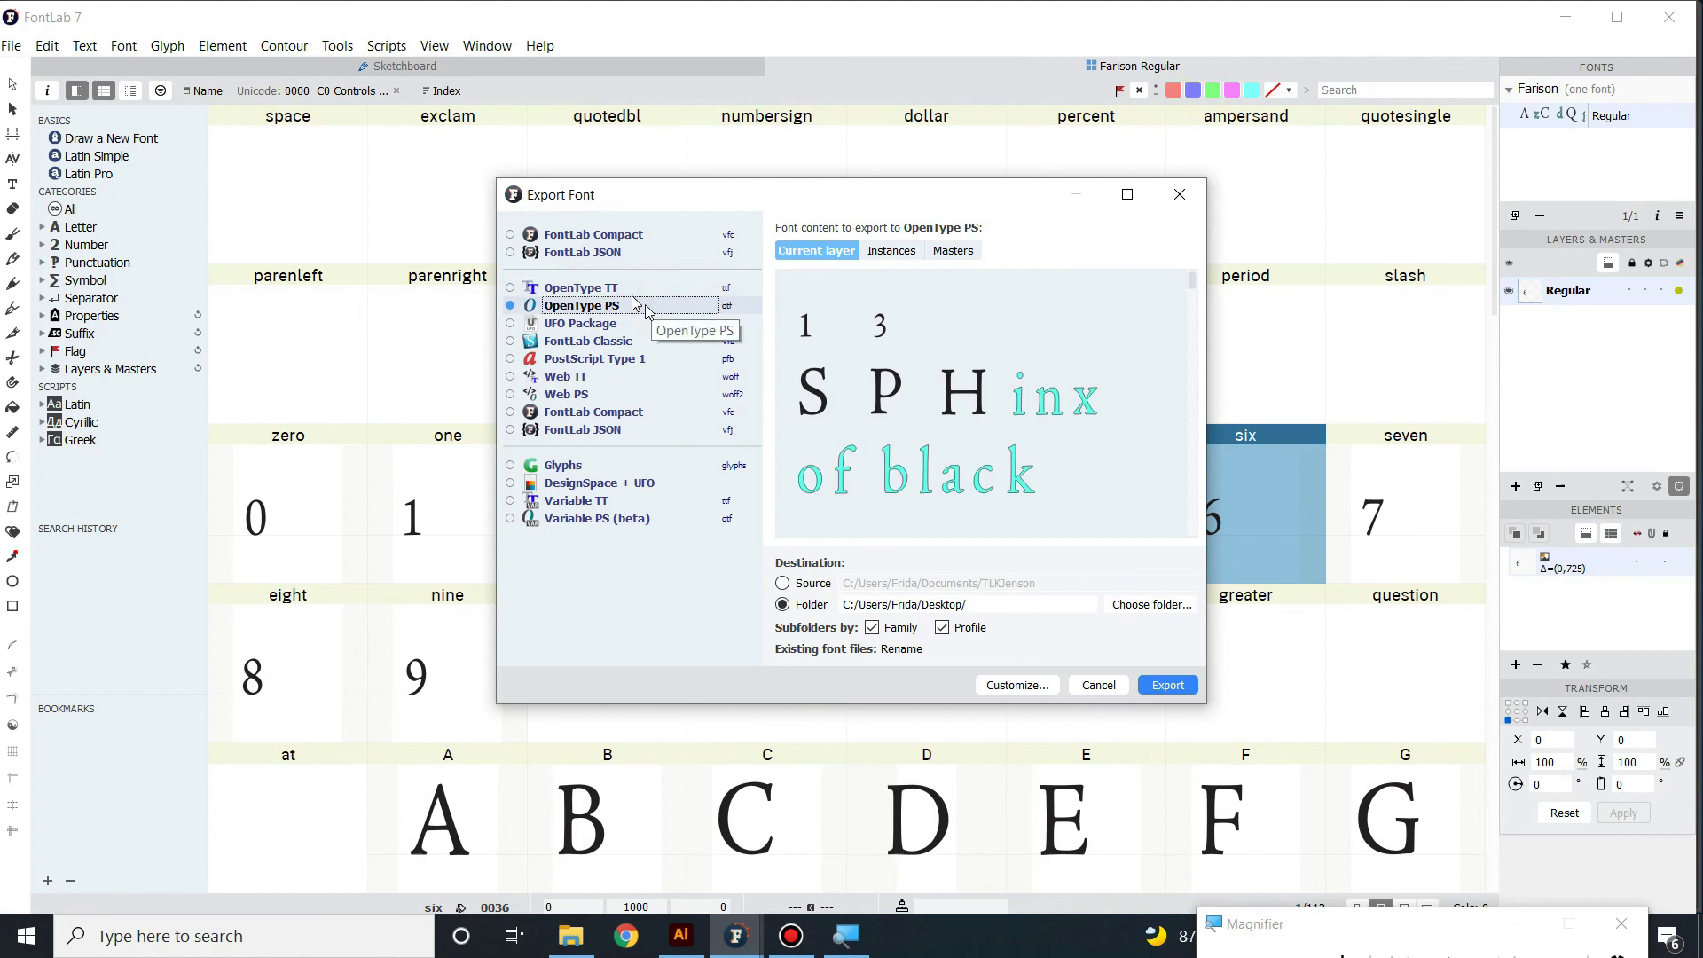
left_click(626, 288)
left_click(629, 306)
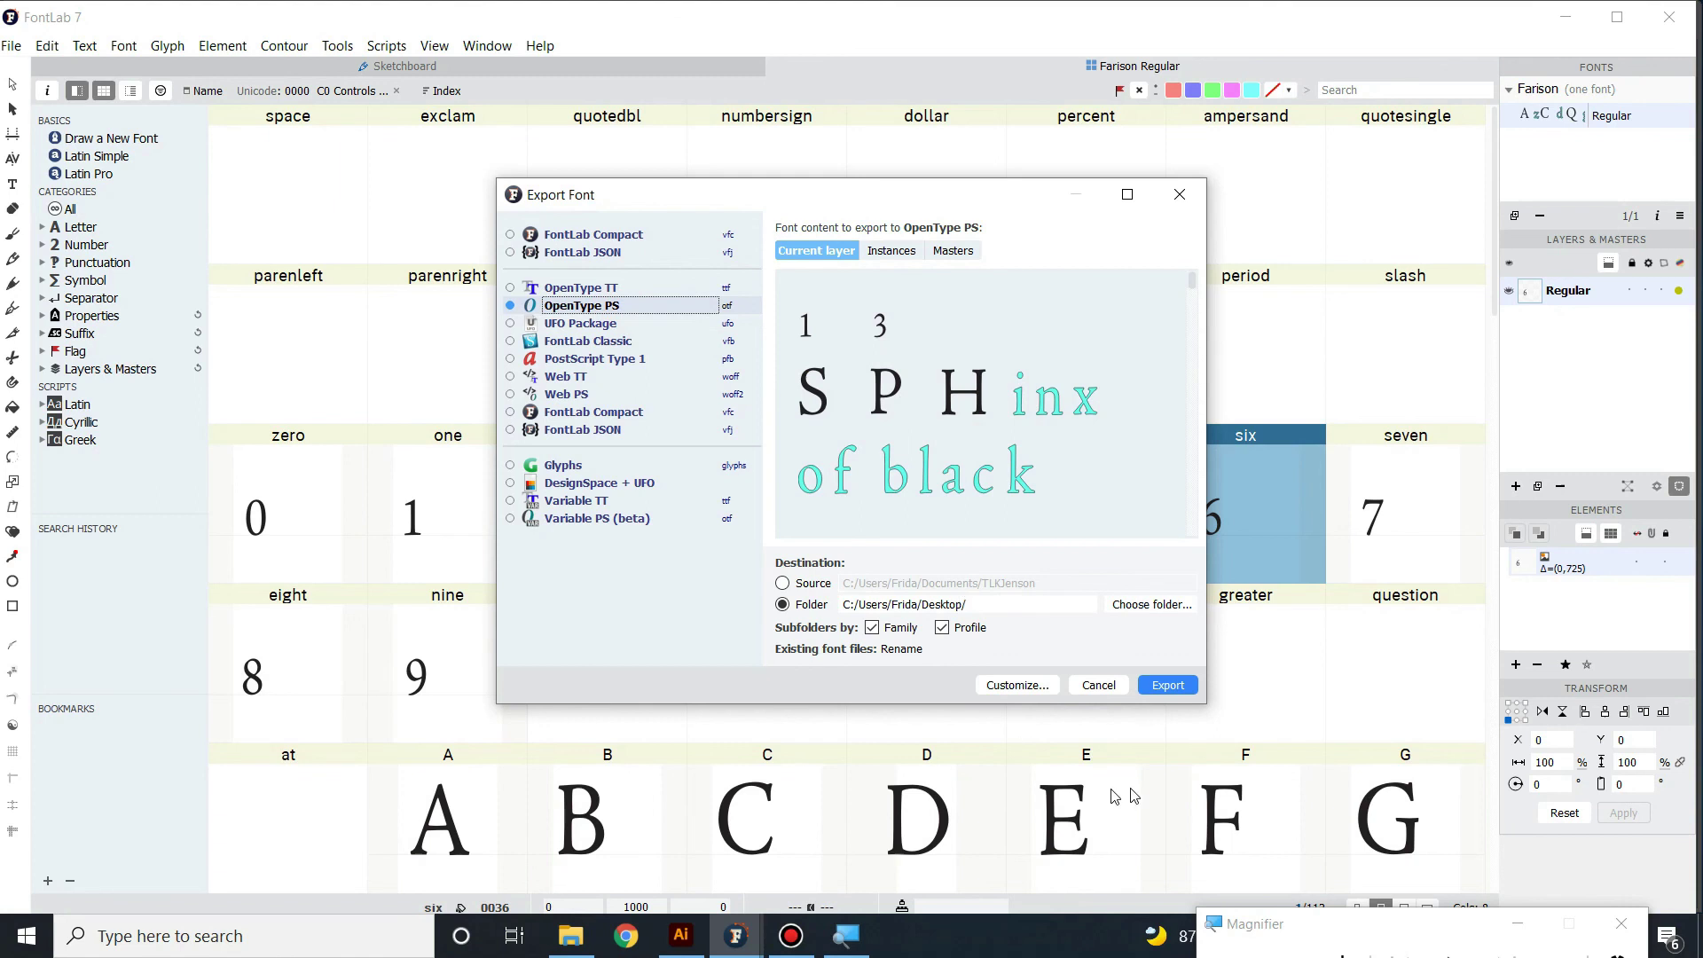
- Export the font to the Desktop folder and dismiss the export notice
left_click(976, 605)
left_click_drag(977, 604, 847, 610)
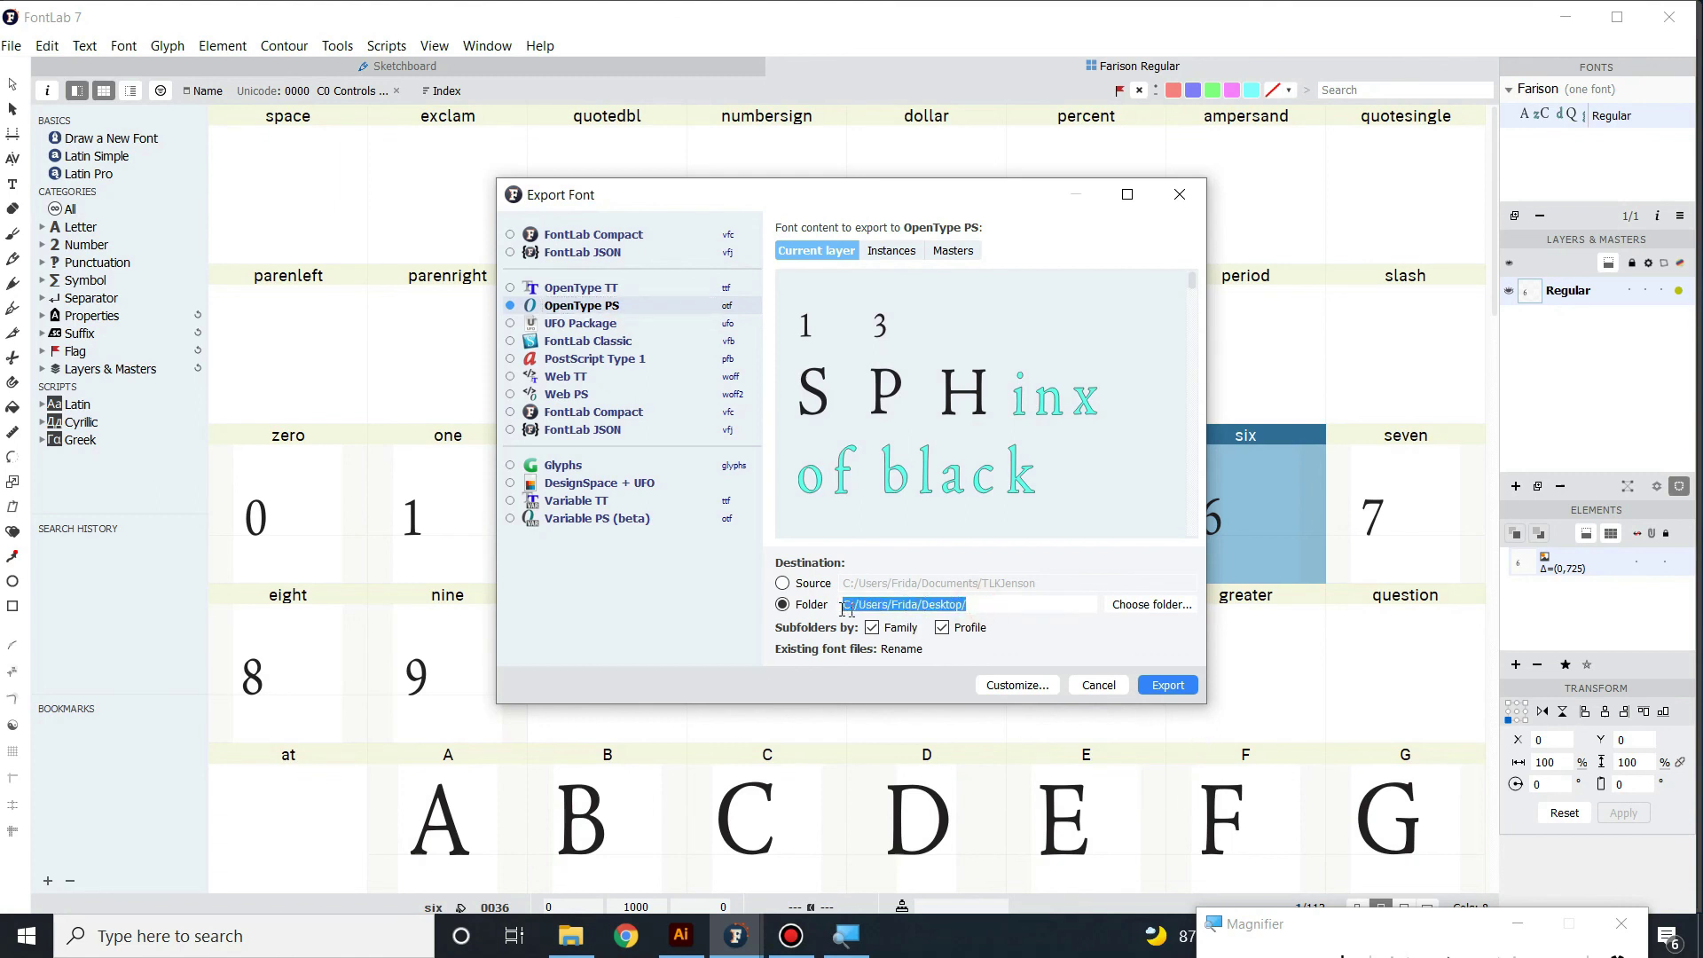
left_click(1164, 688)
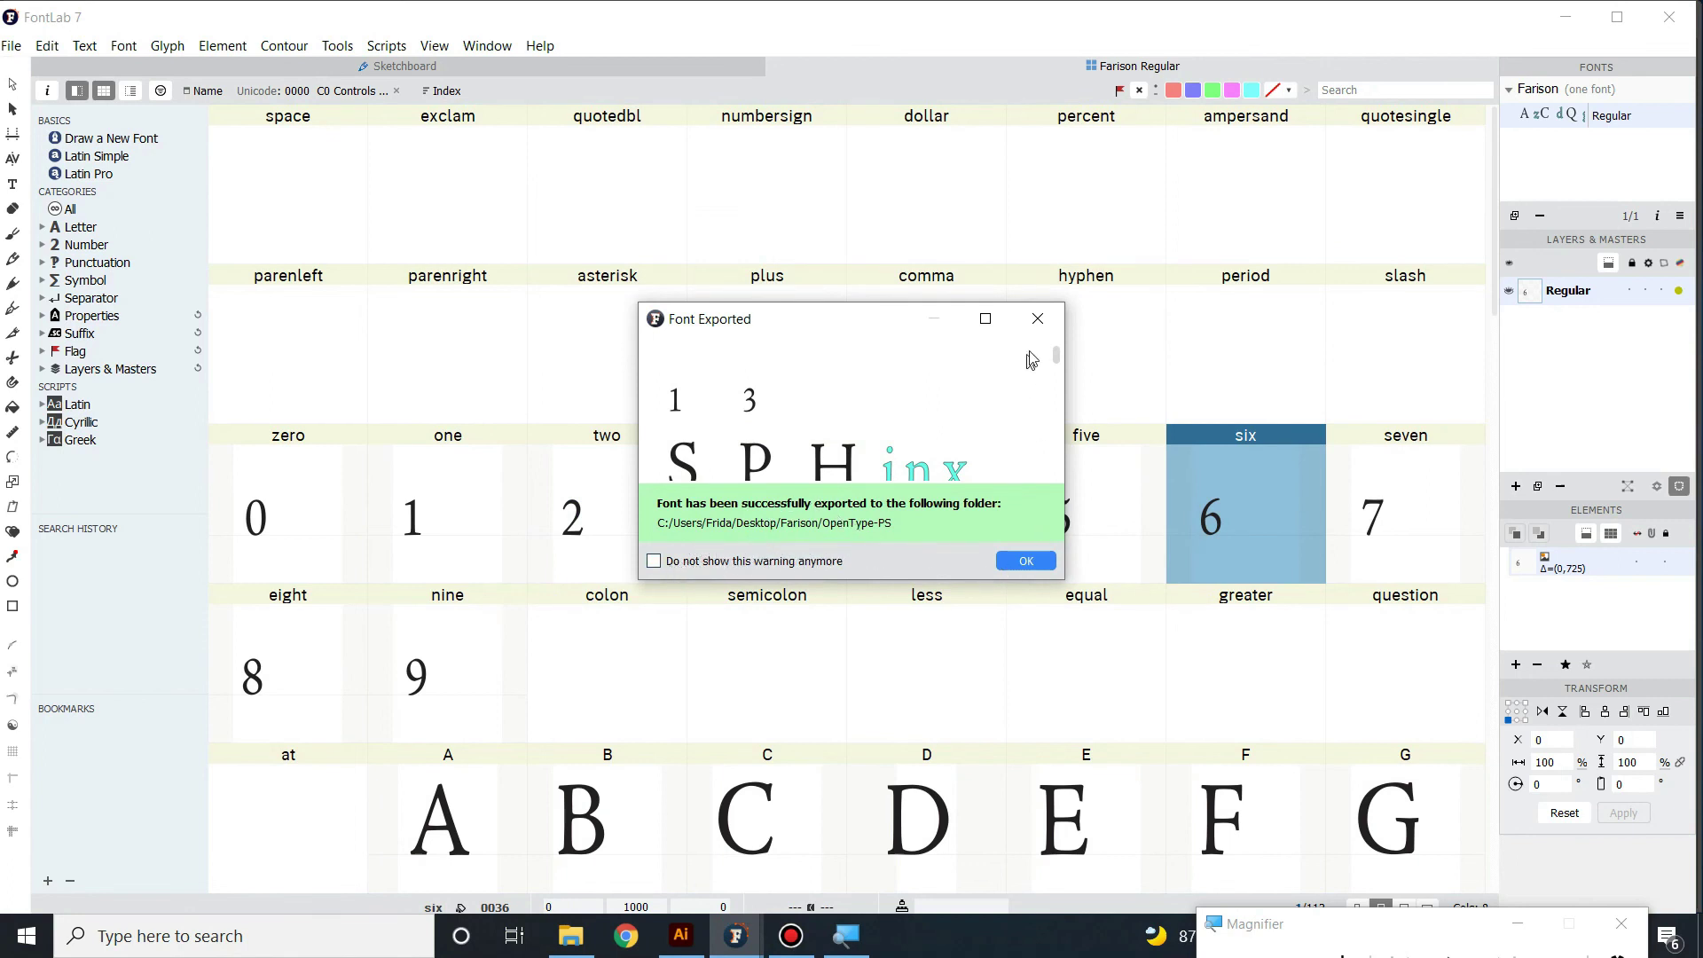
left_click(1037, 318)
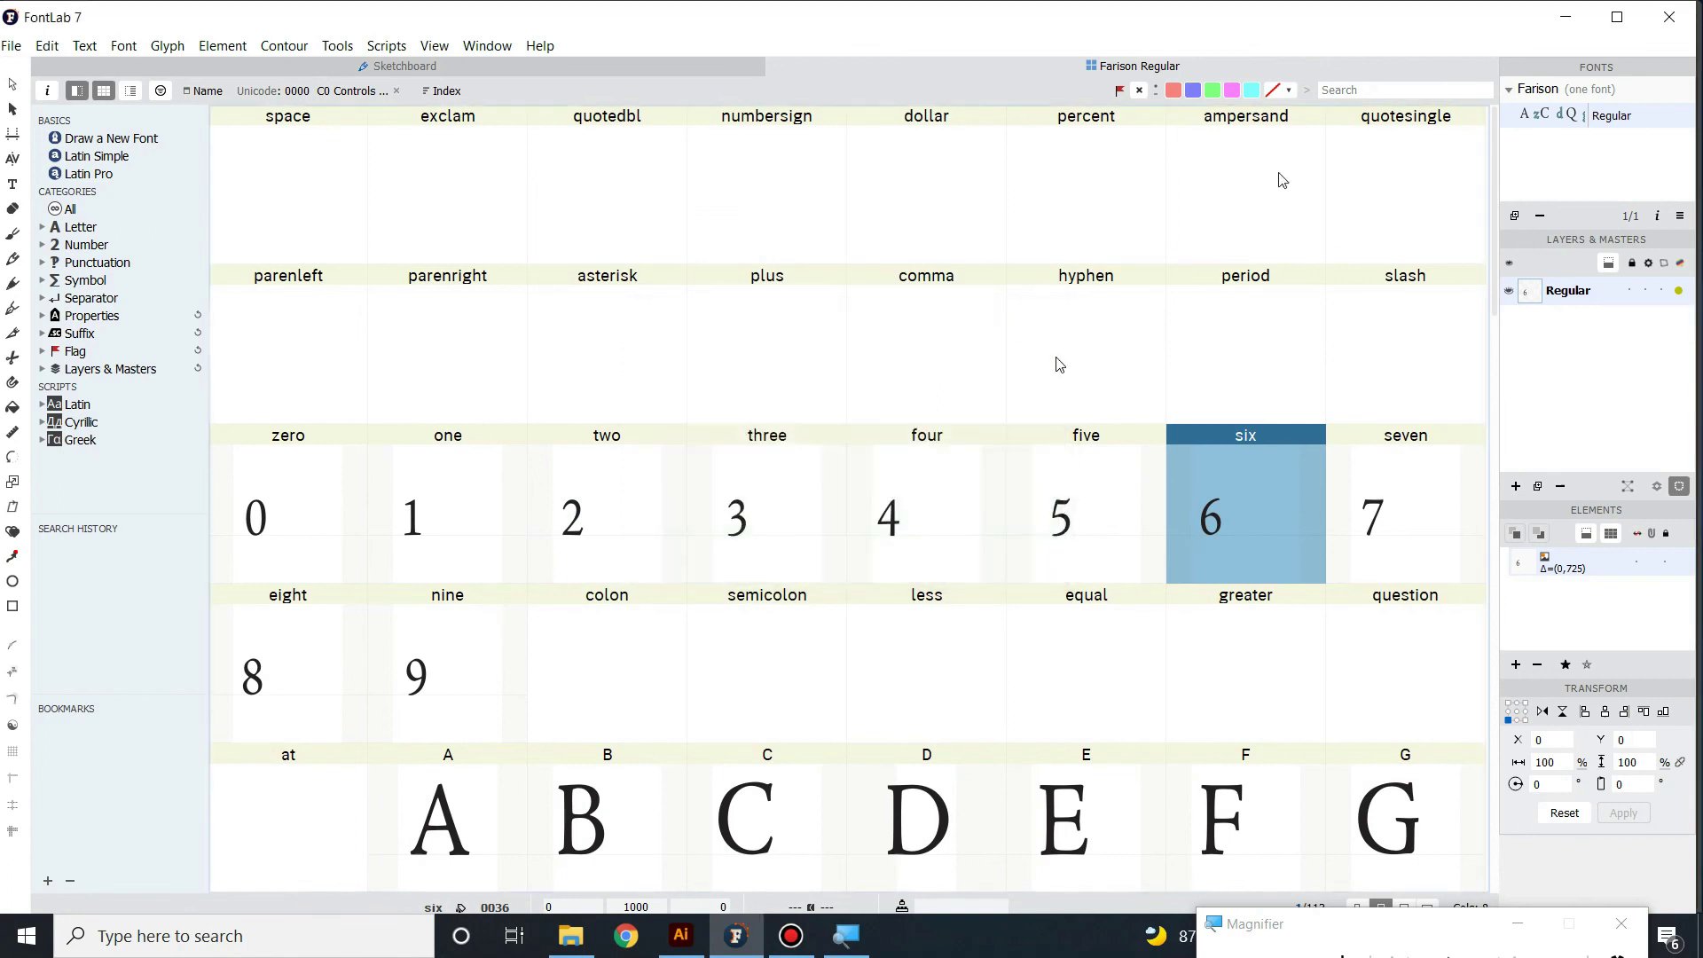
- Minimize the font editor and recorder windows and close the Microsoft sign-in window to clear the desktop
left_click(1566, 17)
left_click(1615, 13)
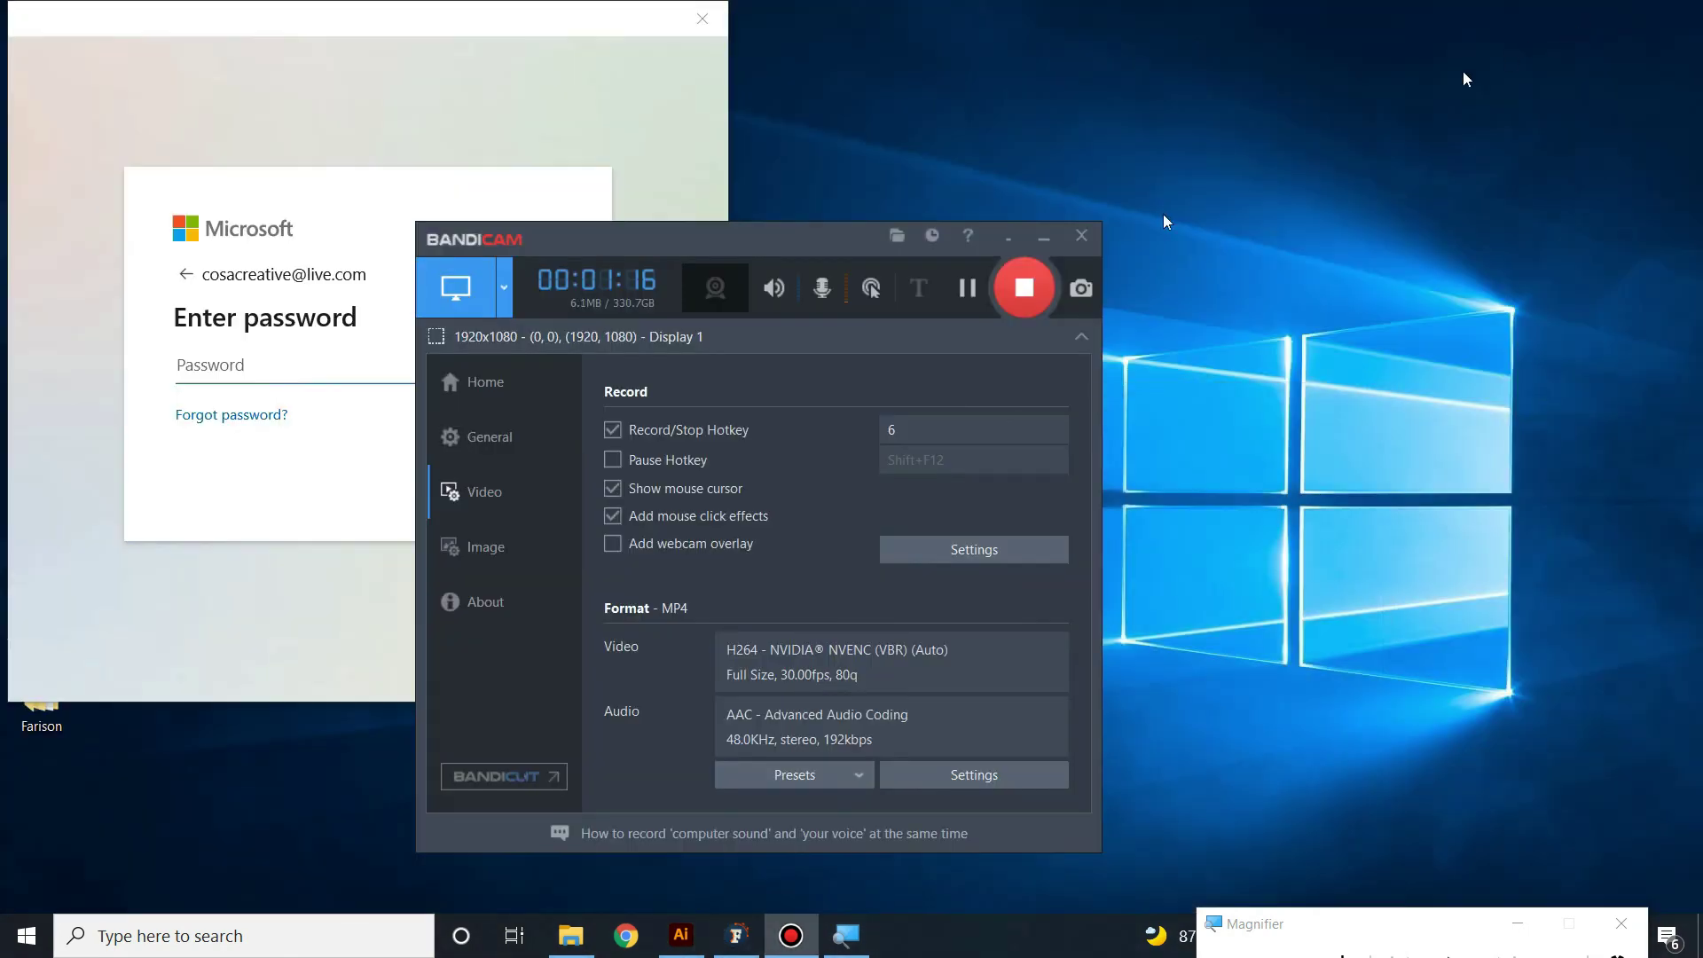
left_click(1019, 234)
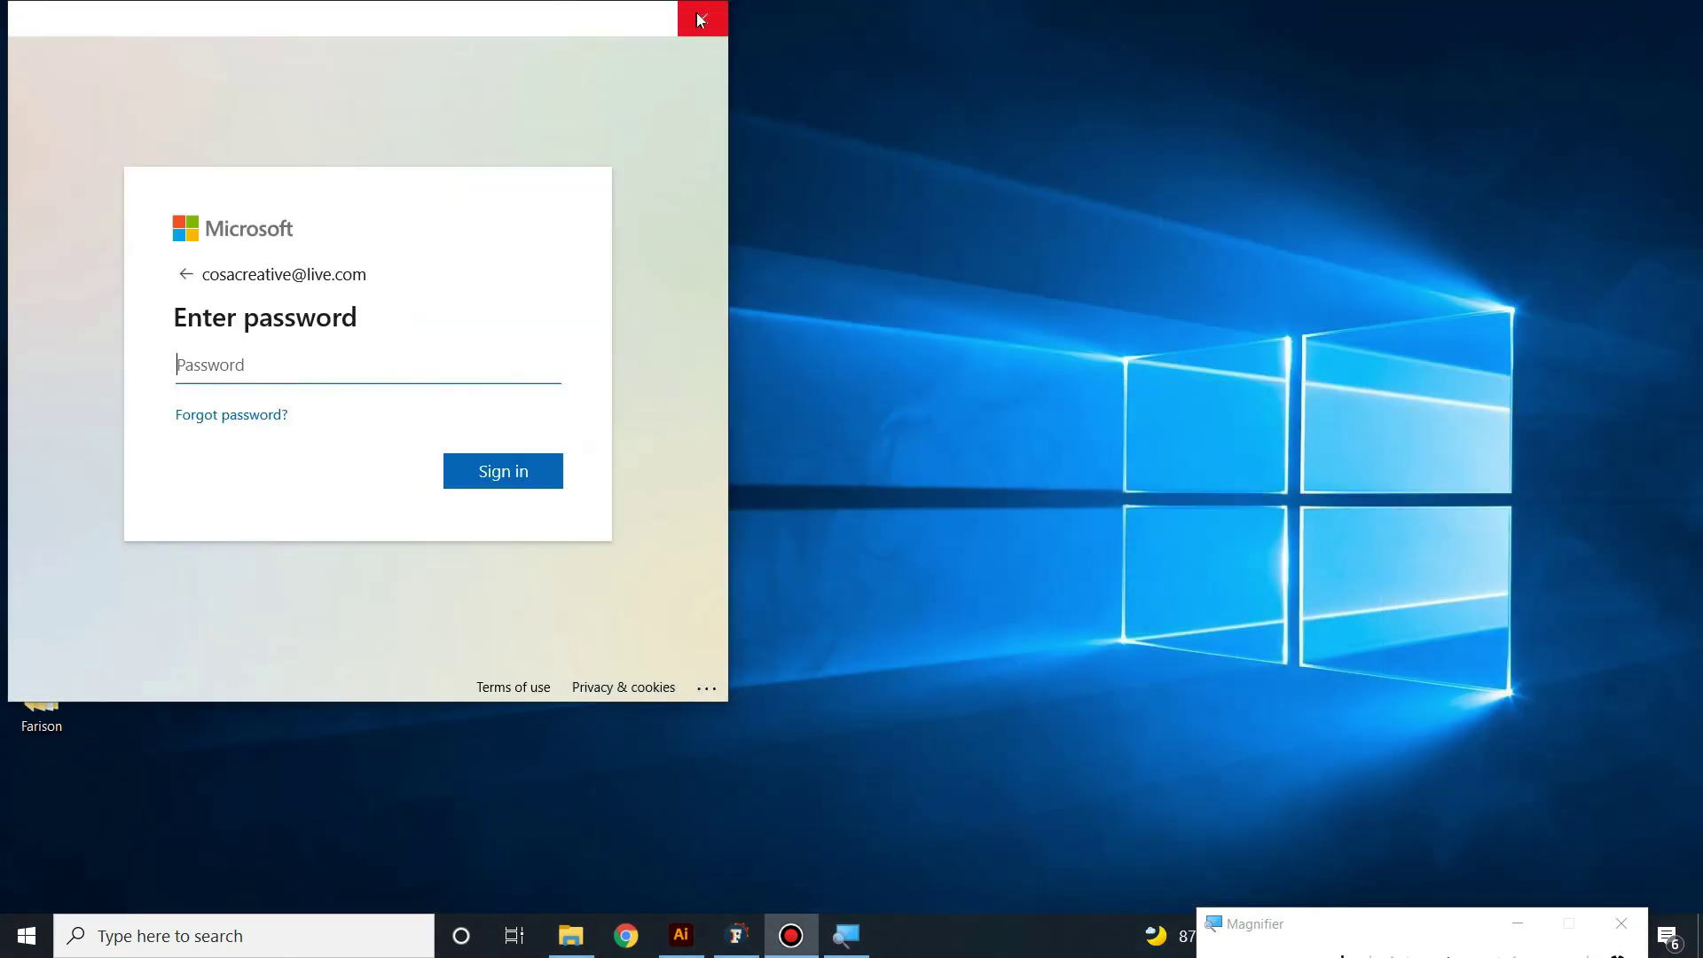
left_click(702, 18)
double_click(67, 703)
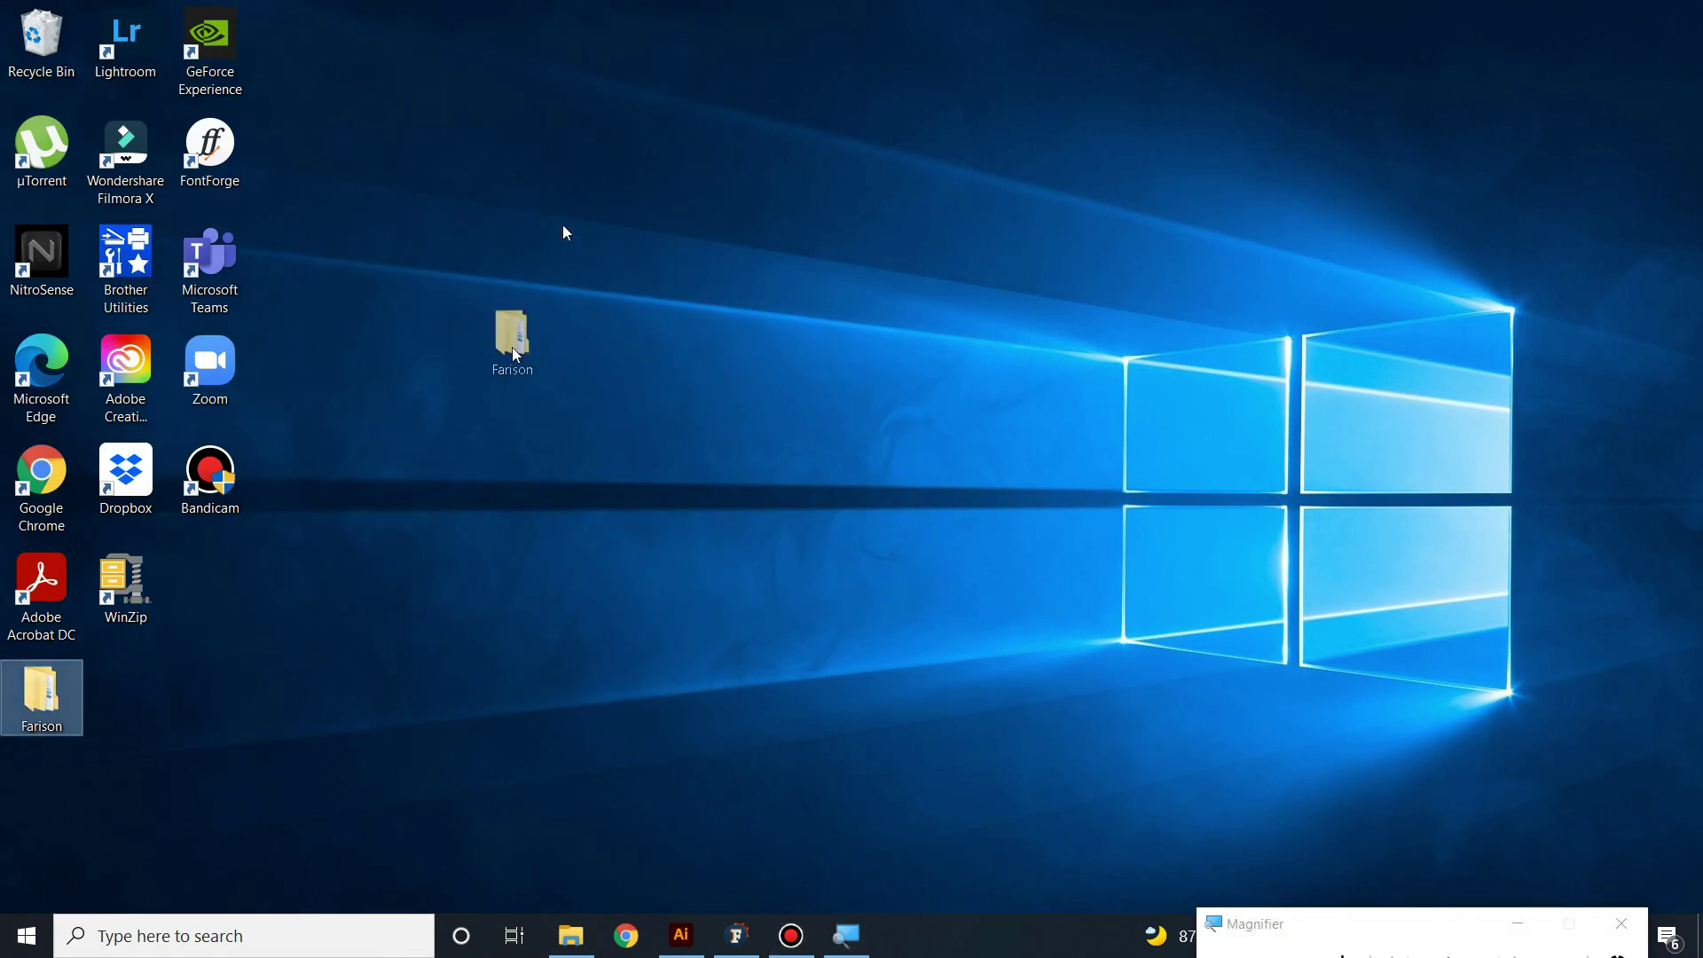
left_click(702, 18)
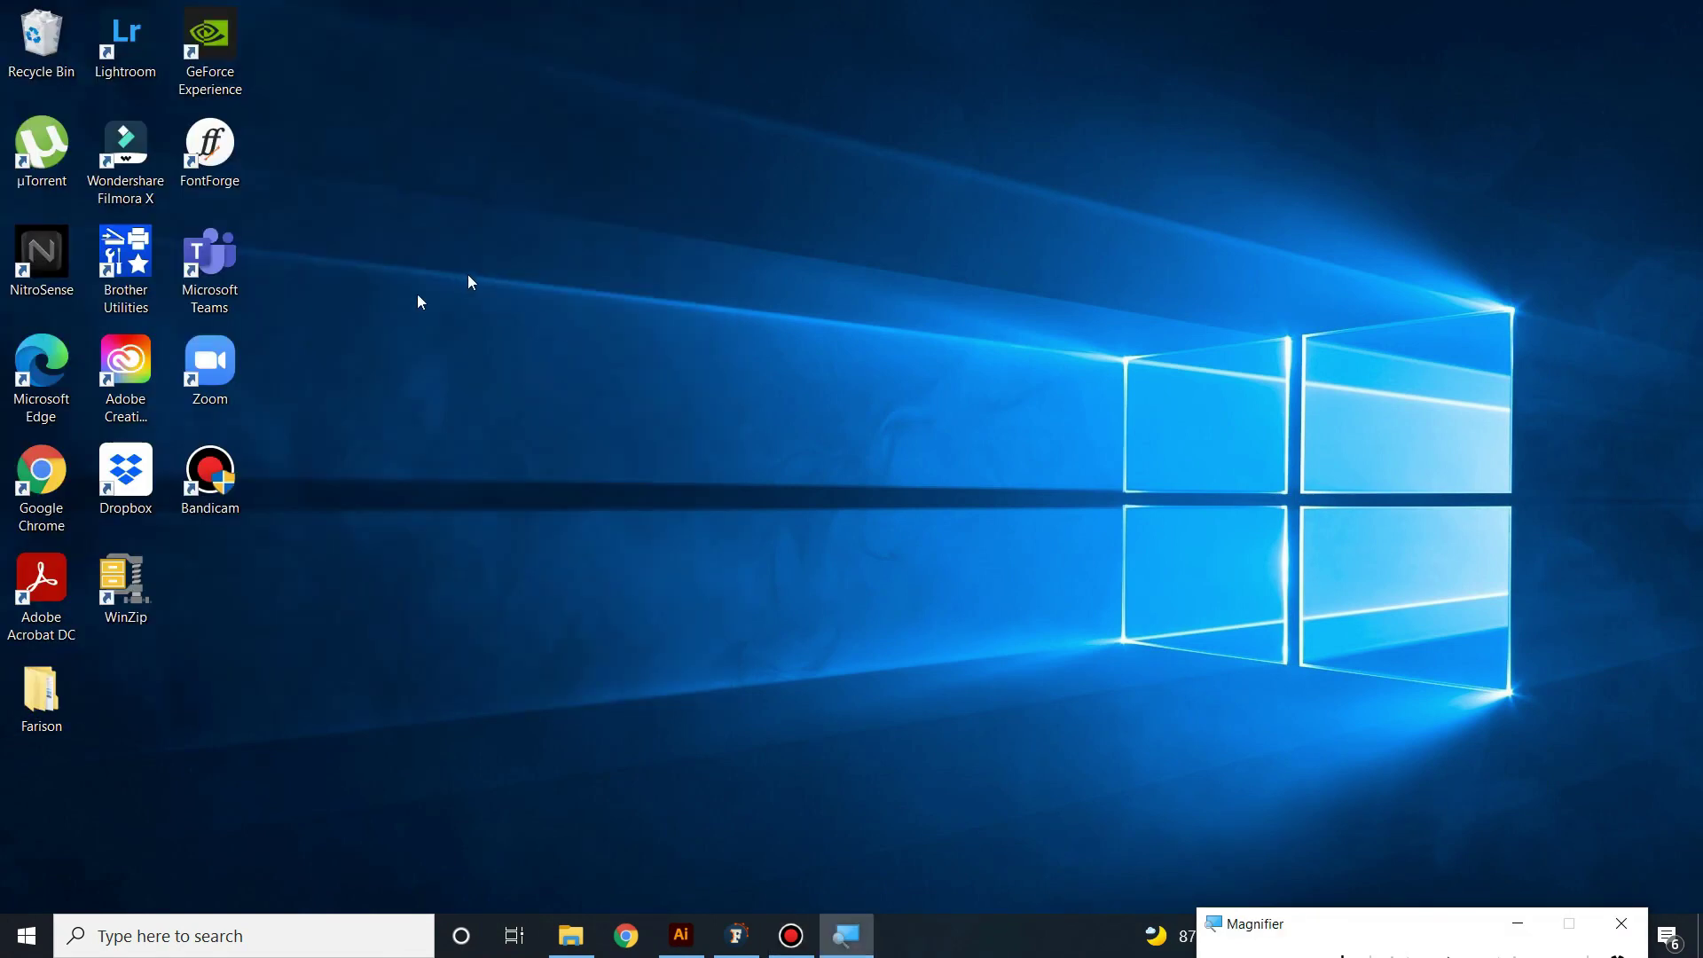
- Open the Farison folder on the desktop and go into its OpenType-PS subfolder
double_click(47, 714)
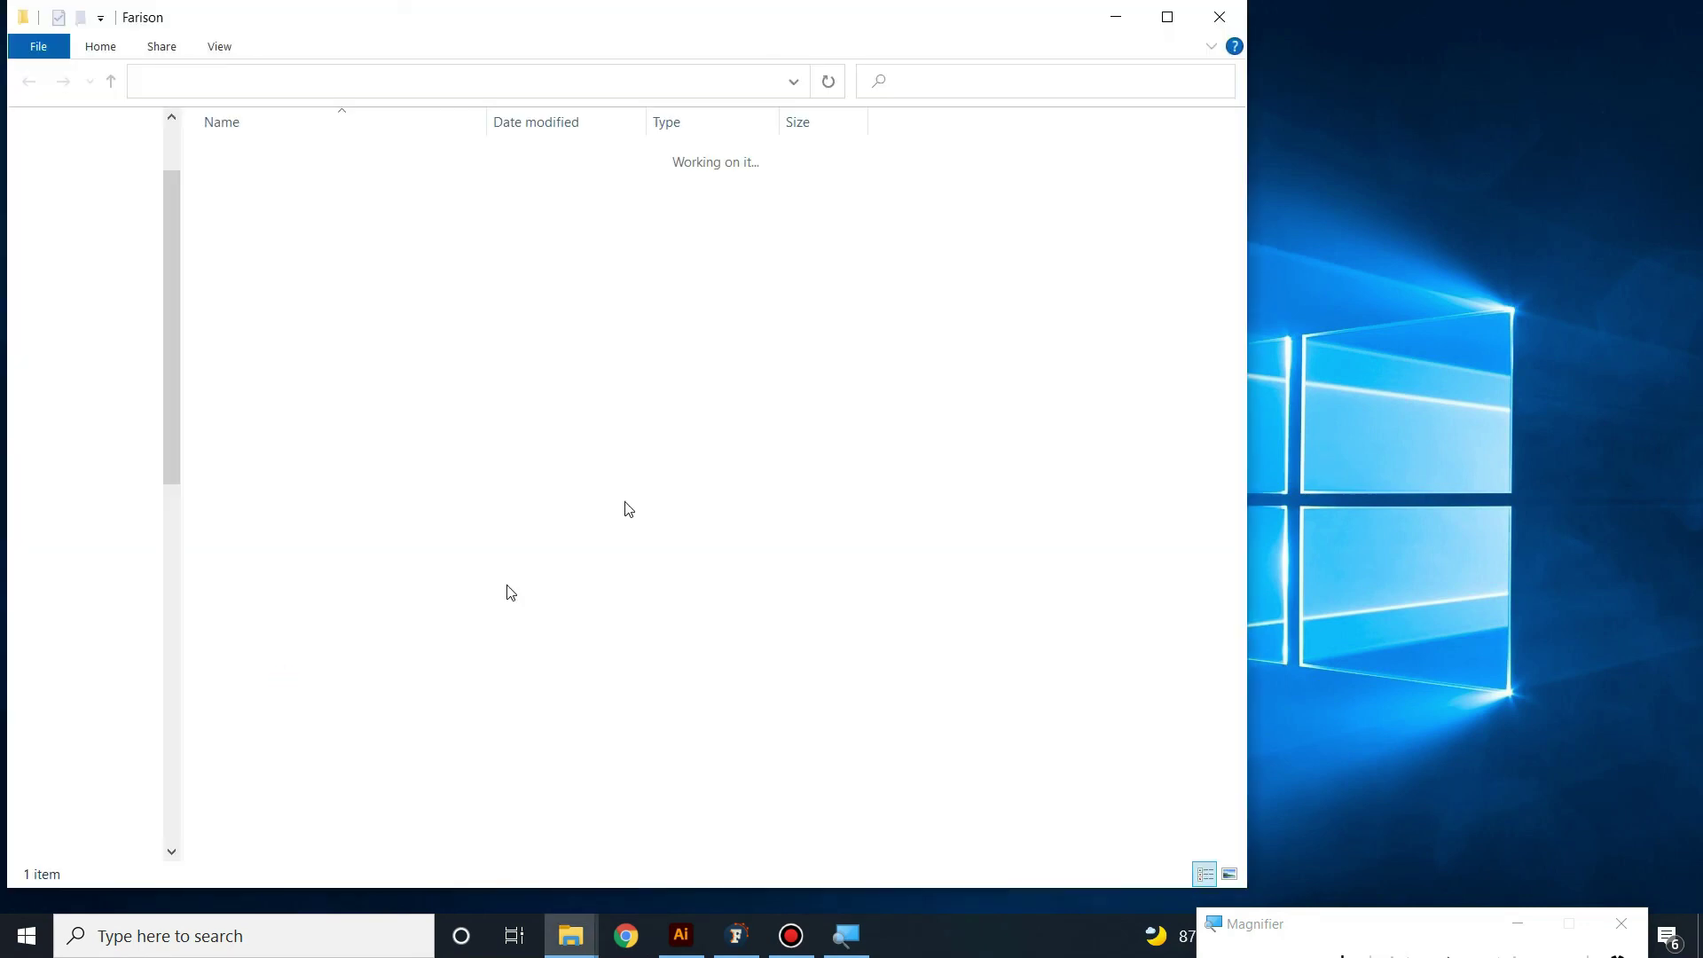
left_click(308, 155)
left_click_drag(346, 20, 658, 32)
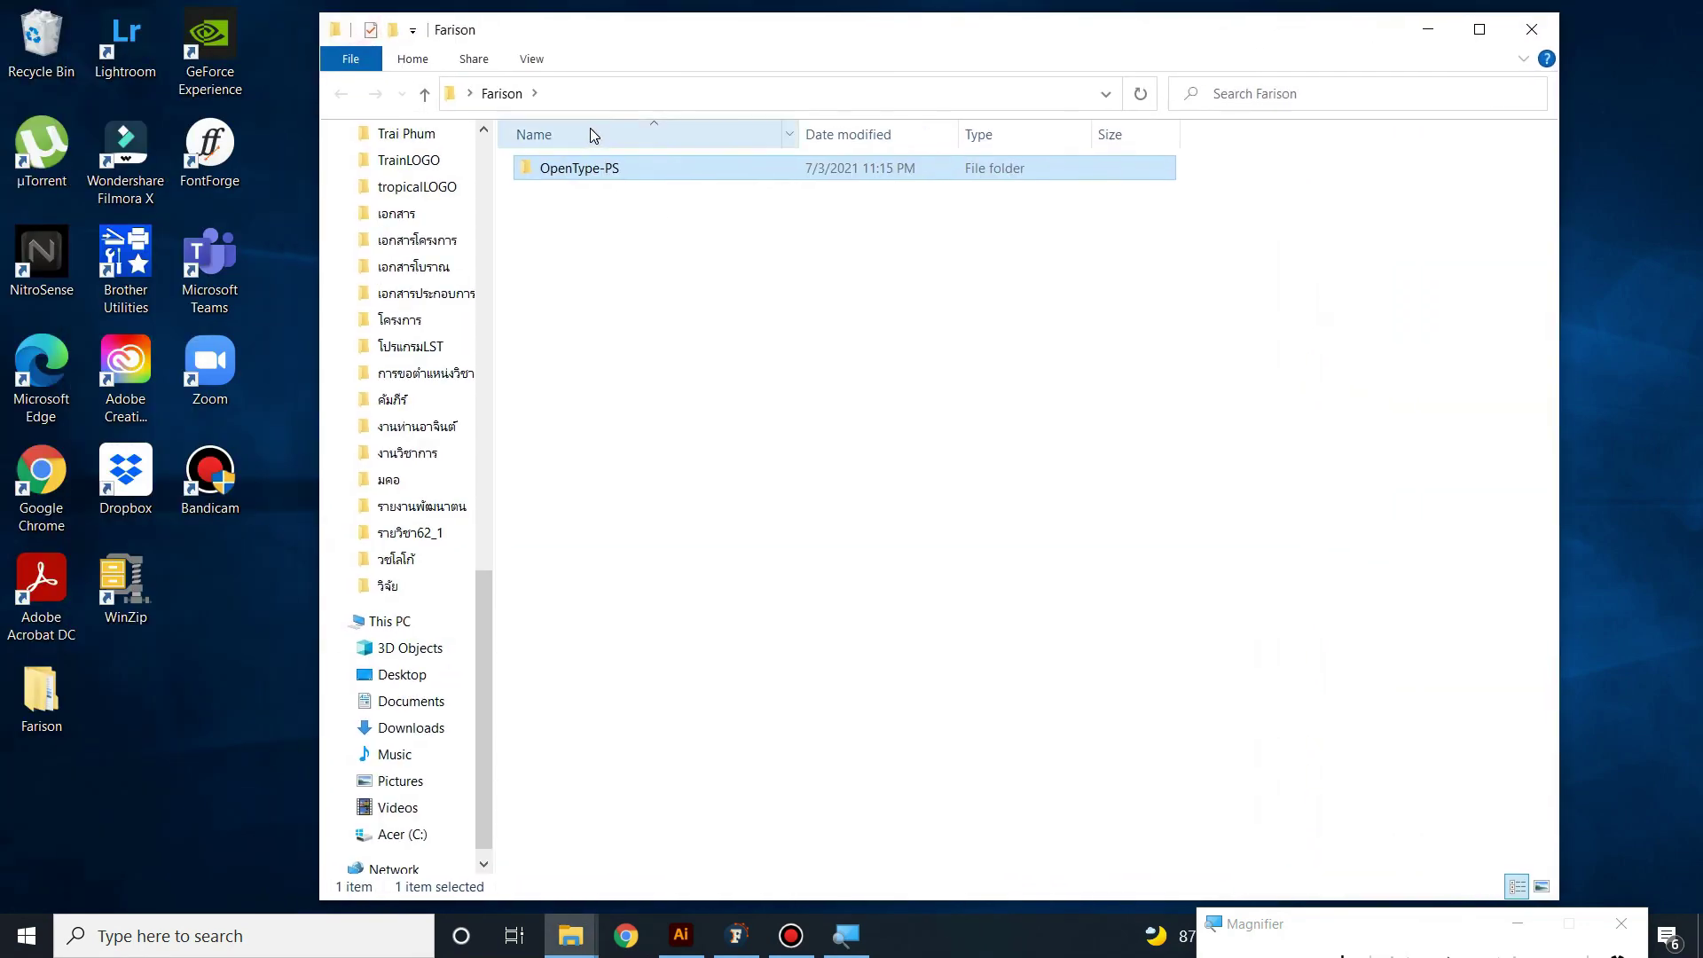
double_click(572, 171)
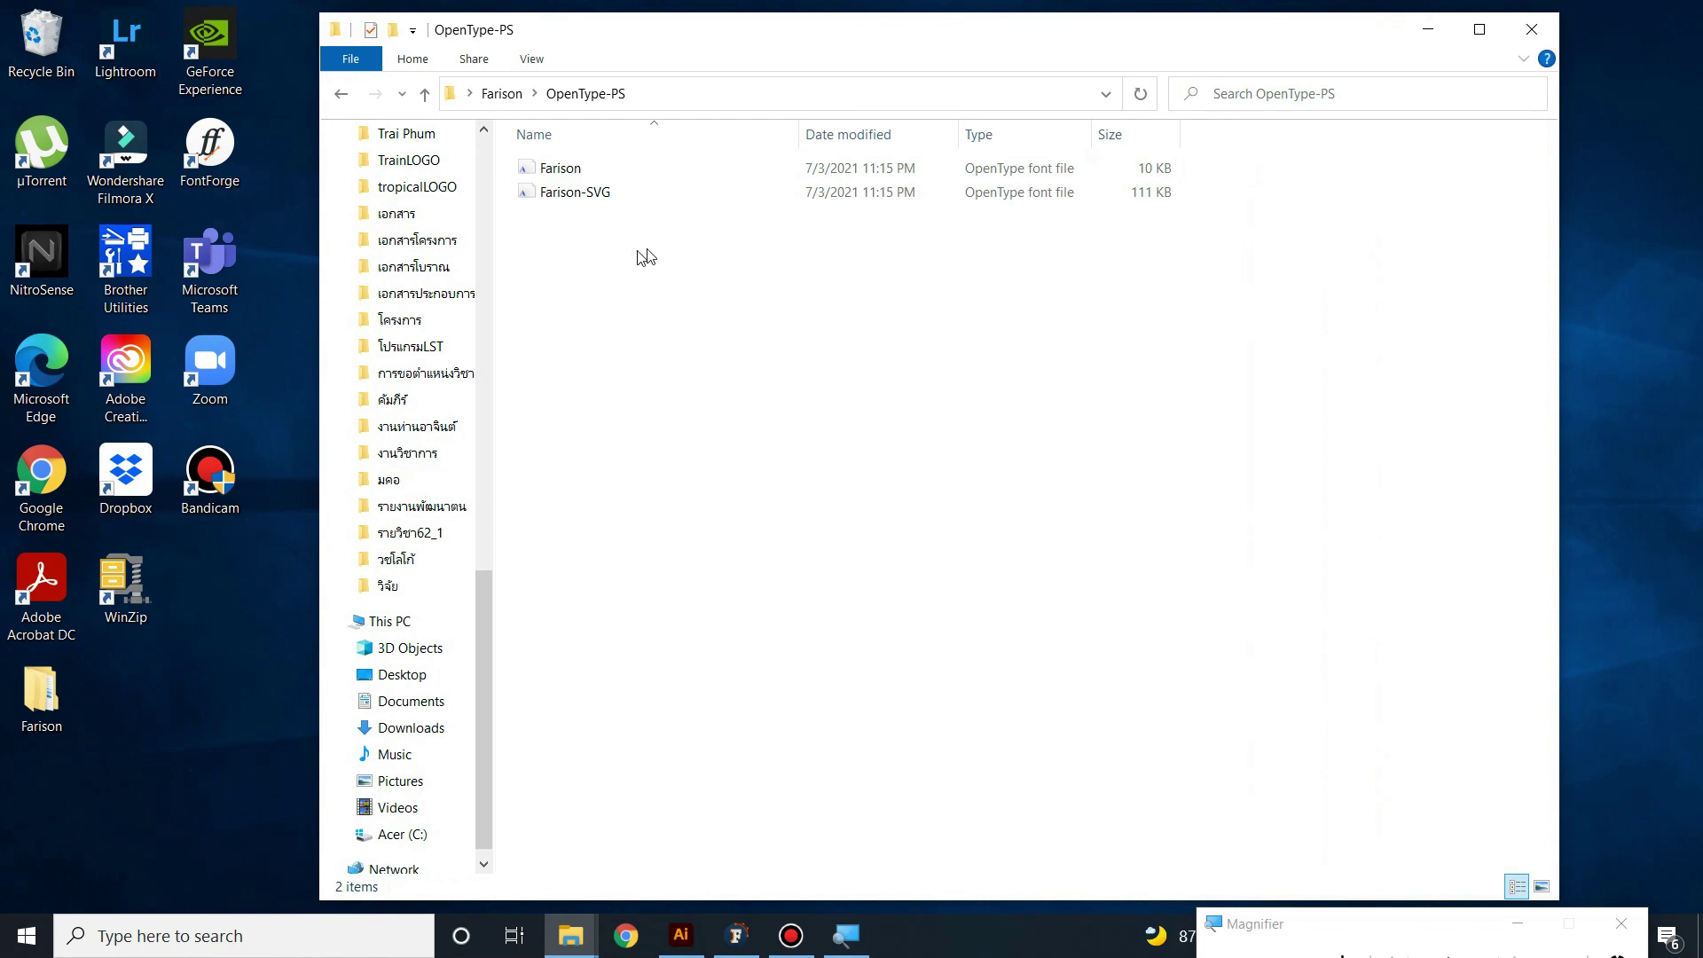
- Preview the exported Farison OpenType font file, and close both the preview and the folder window
left_click(592, 174)
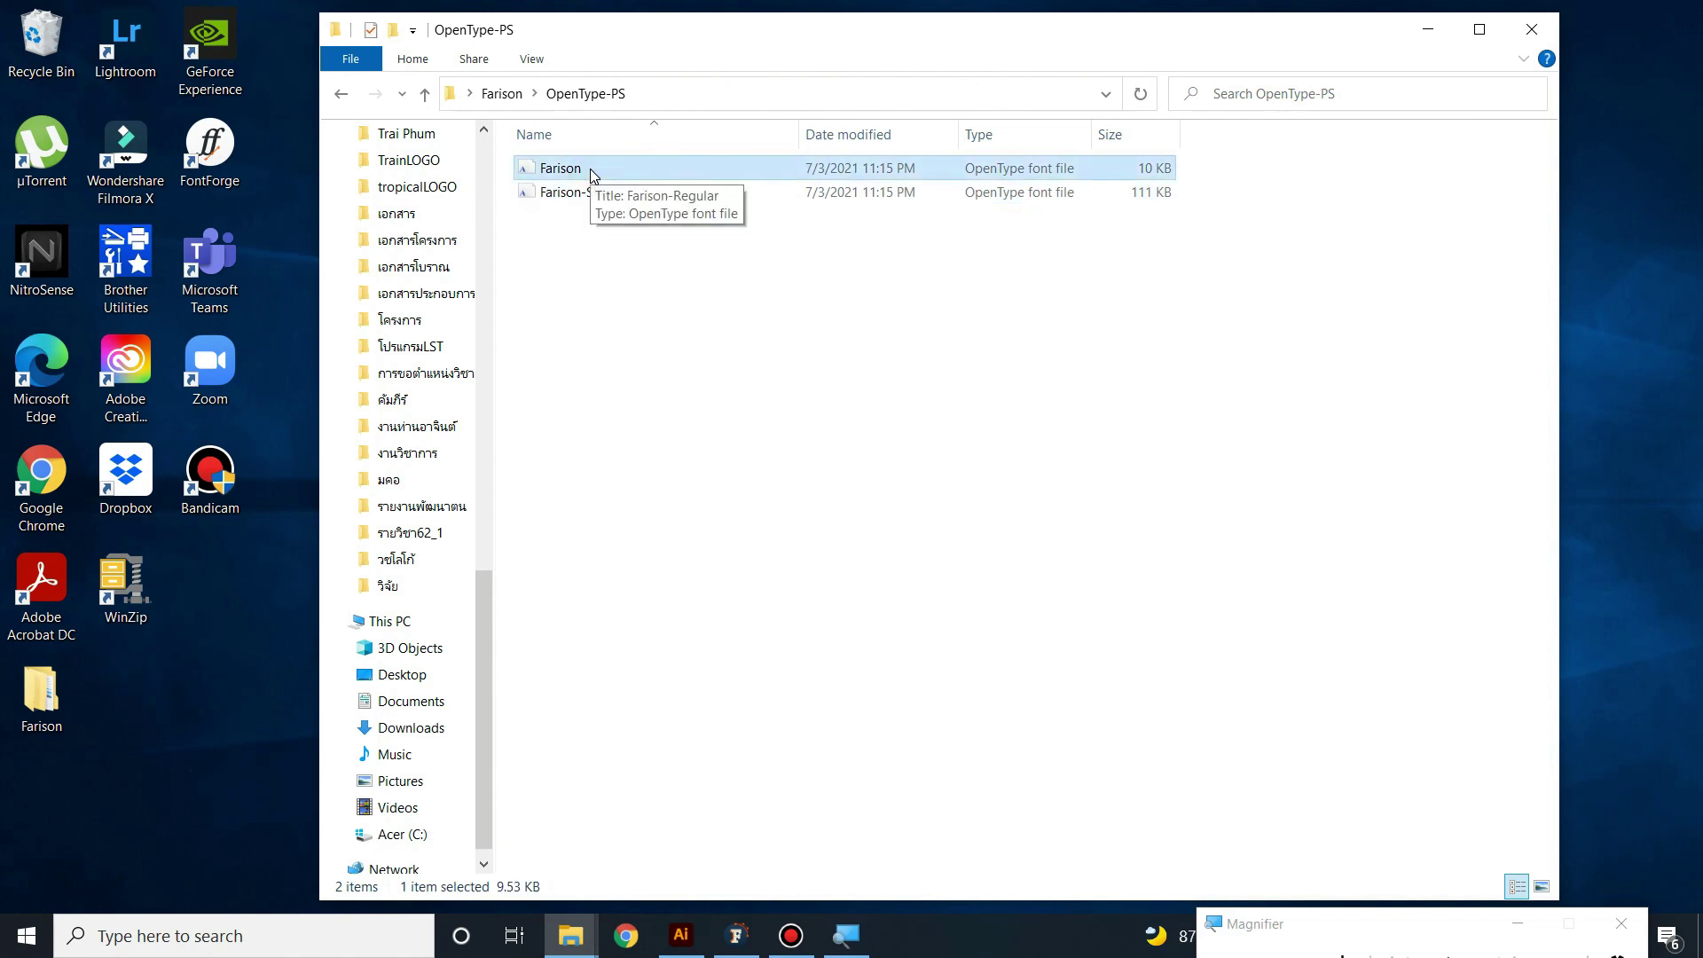
double_click(589, 168)
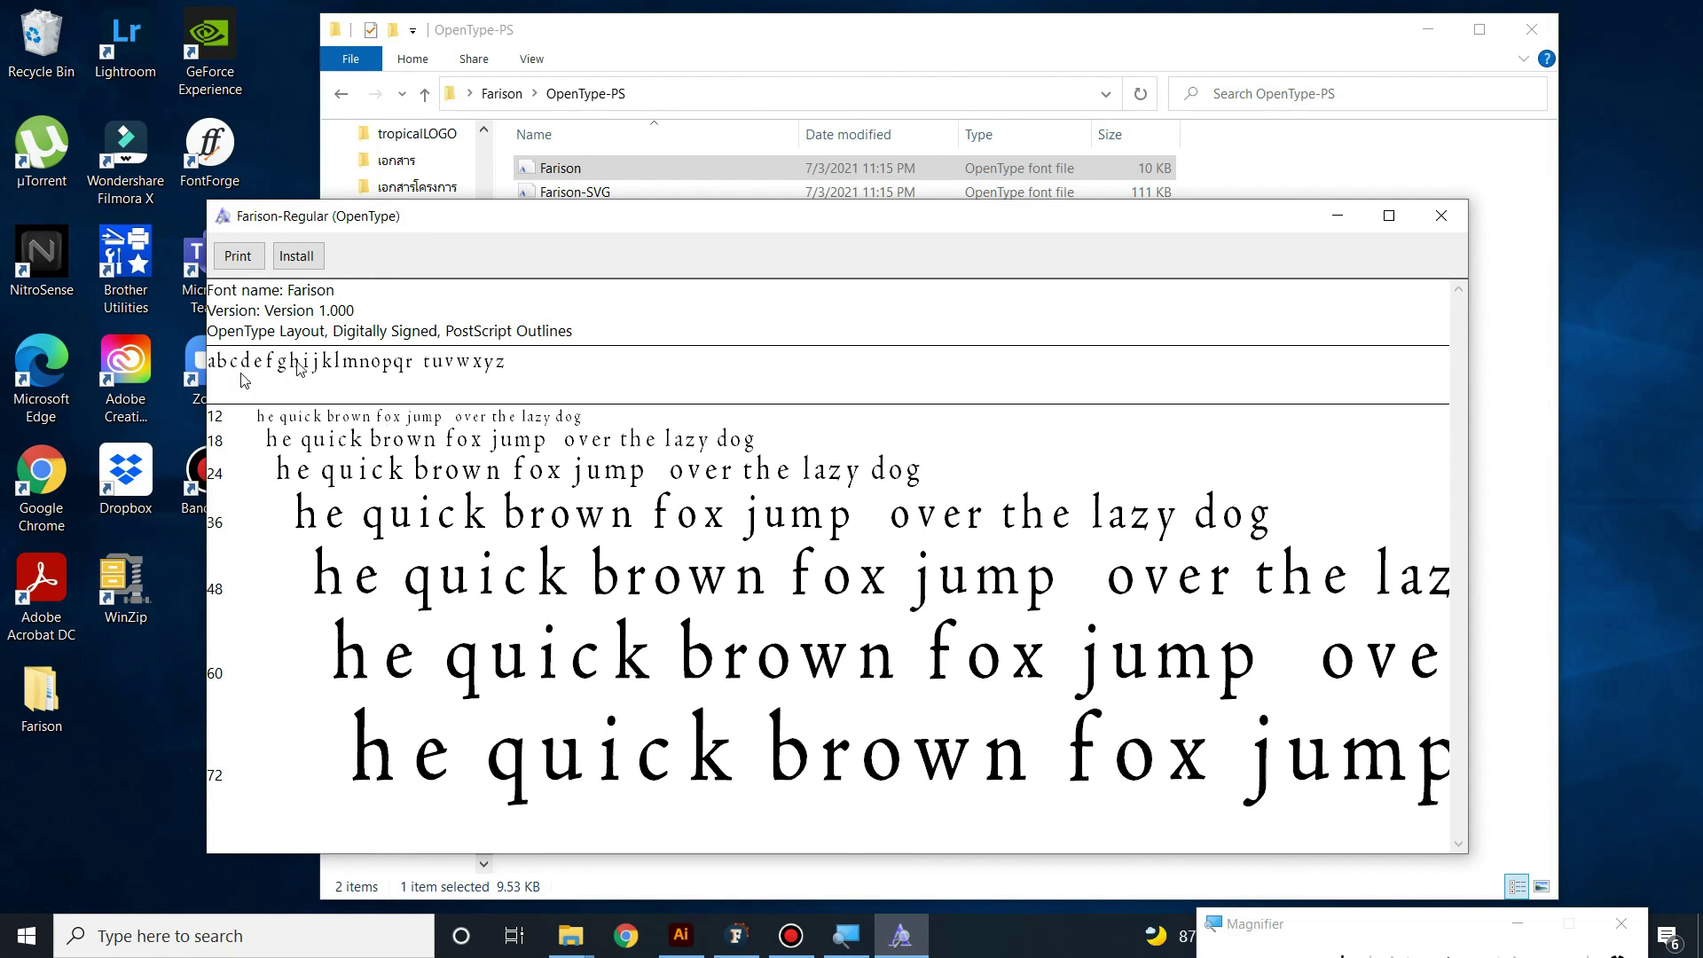
left_click(1441, 216)
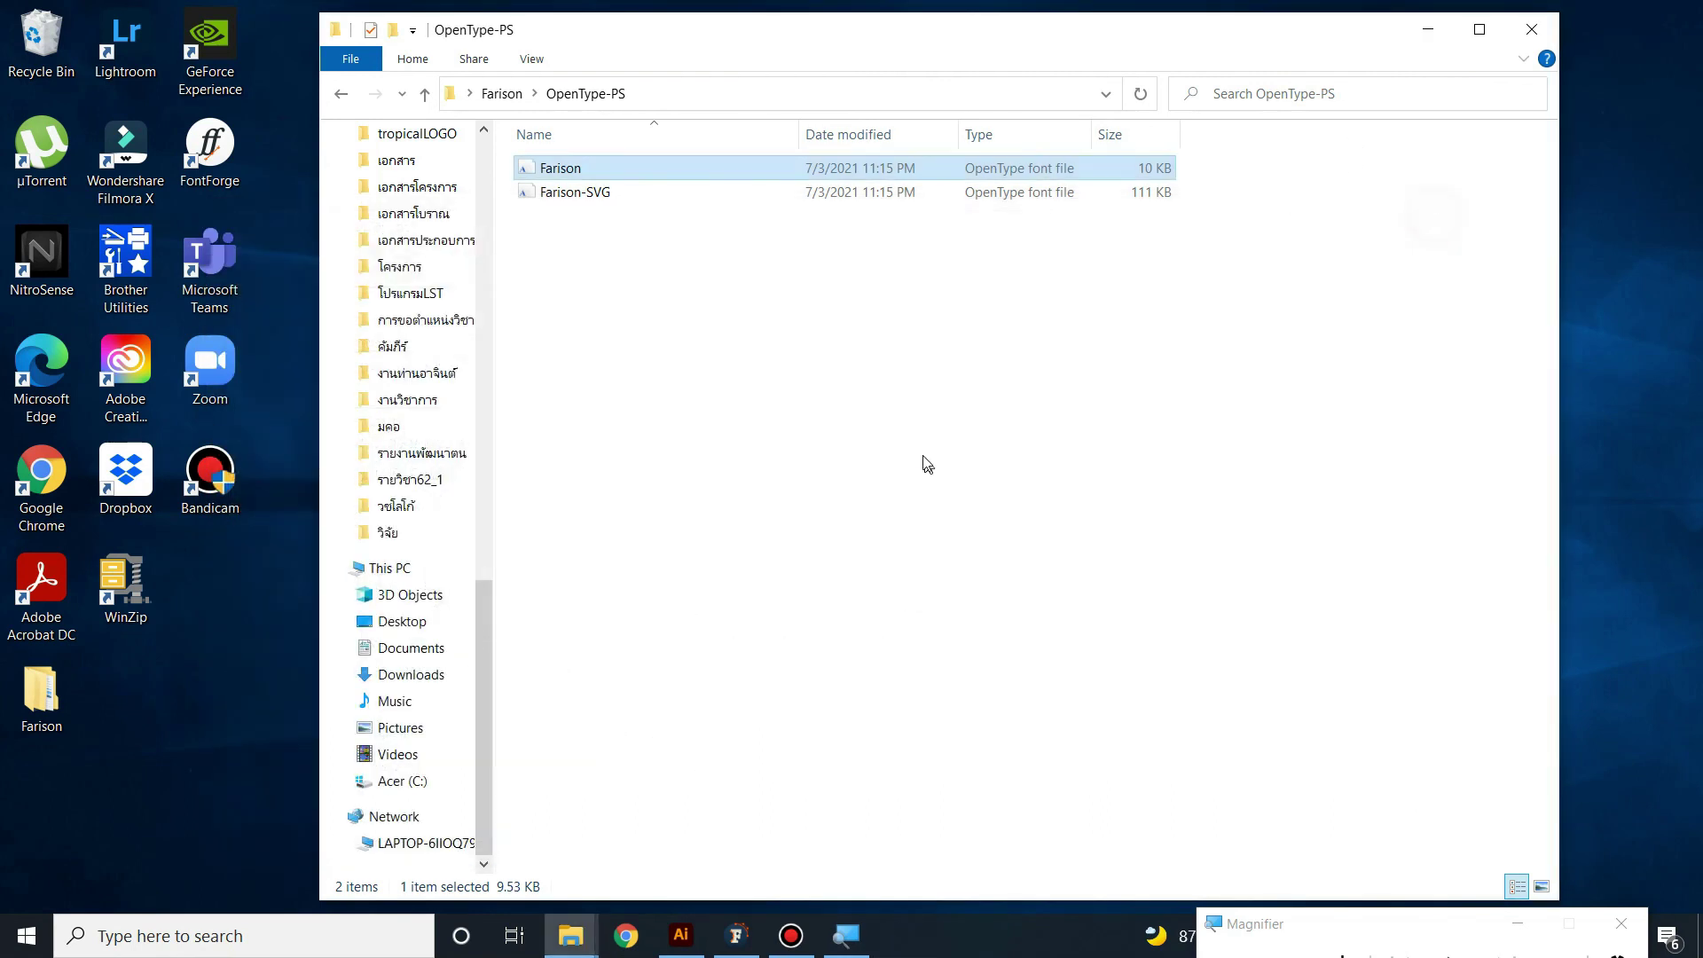
left_click(927, 464)
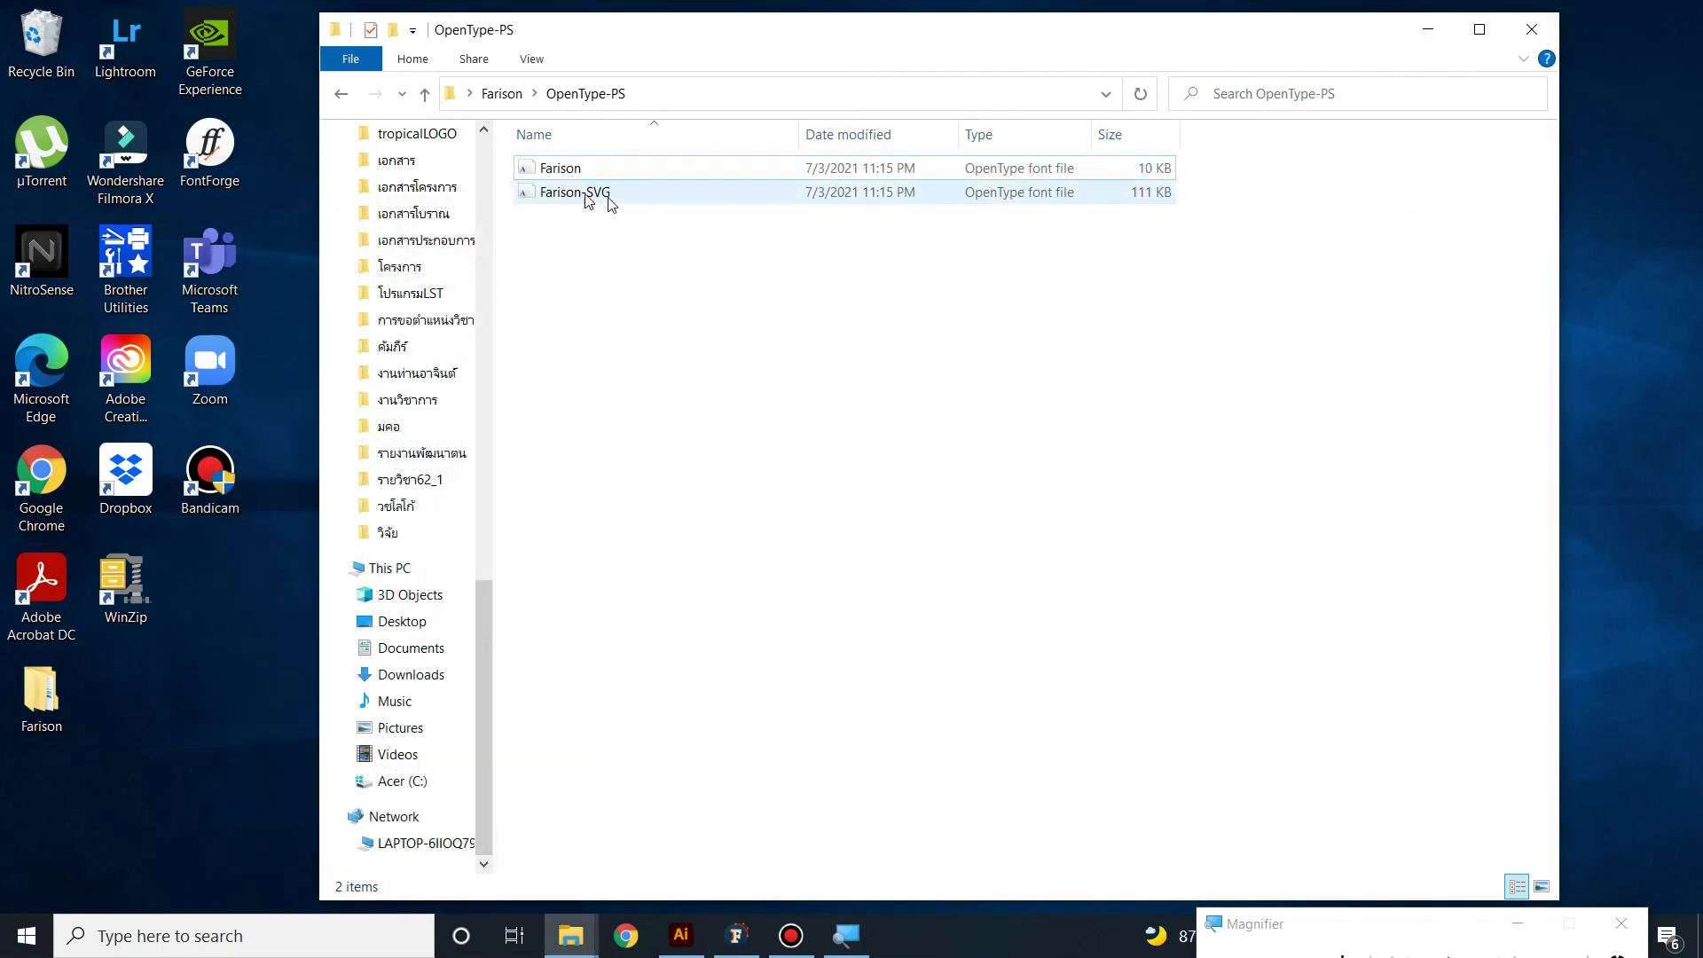
left_click(1529, 32)
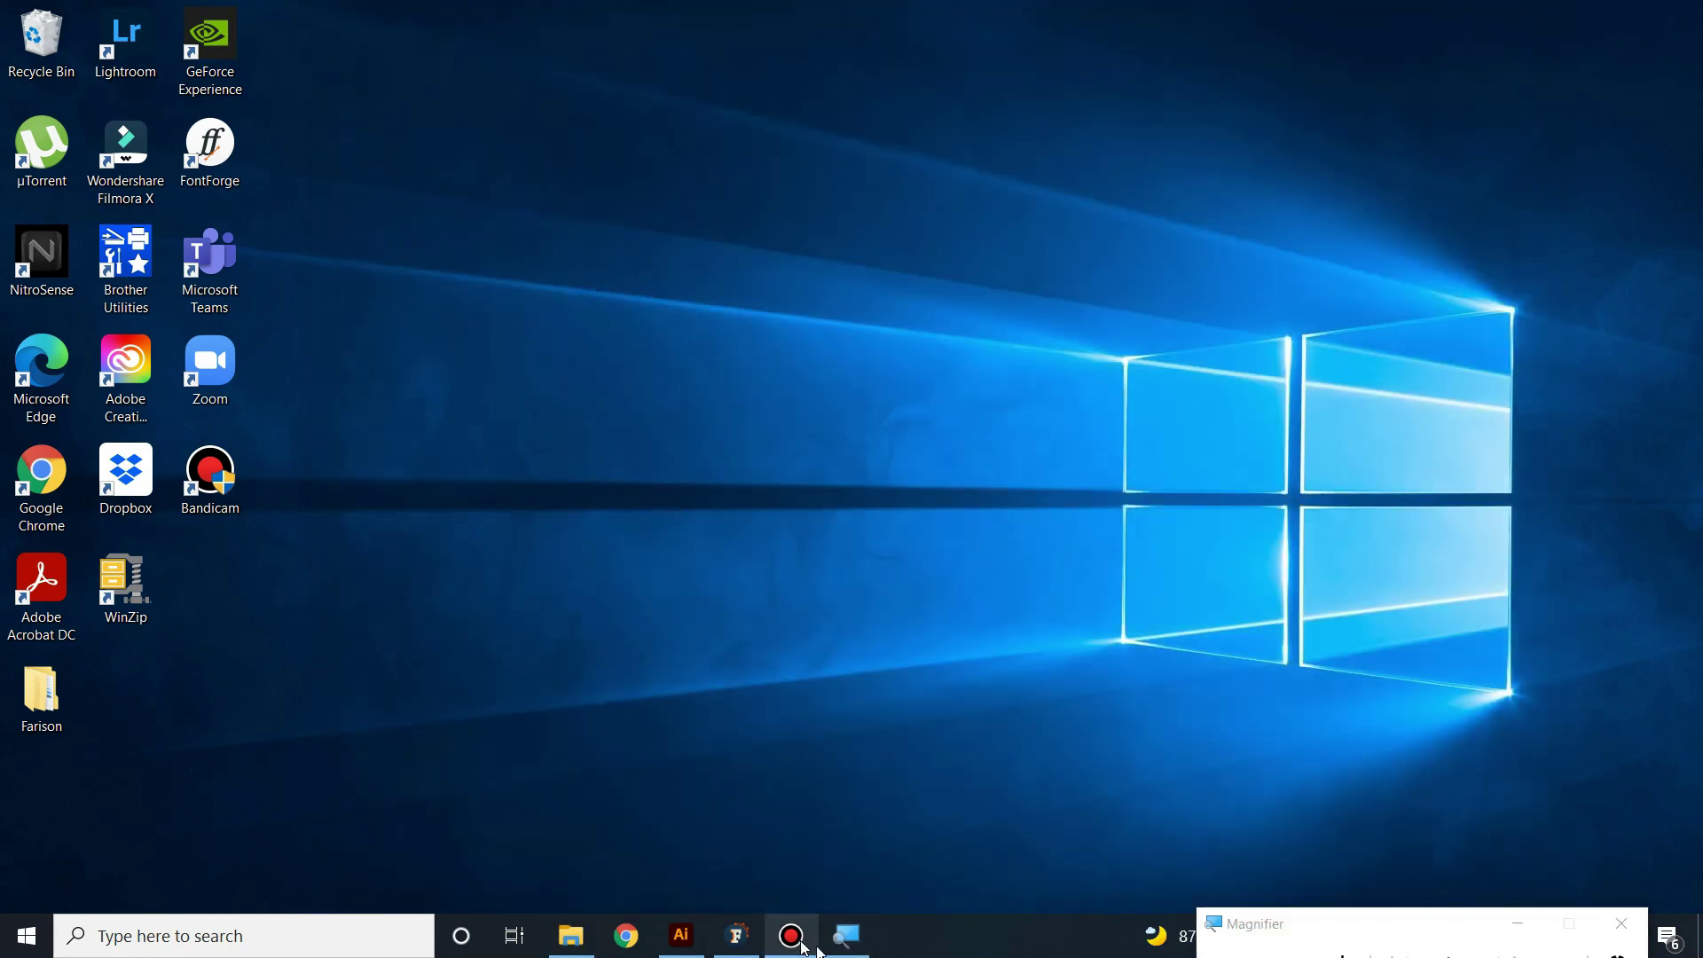
- Switch back to FontLab and review the glyph cells of Farison Regular
left_click(736, 936)
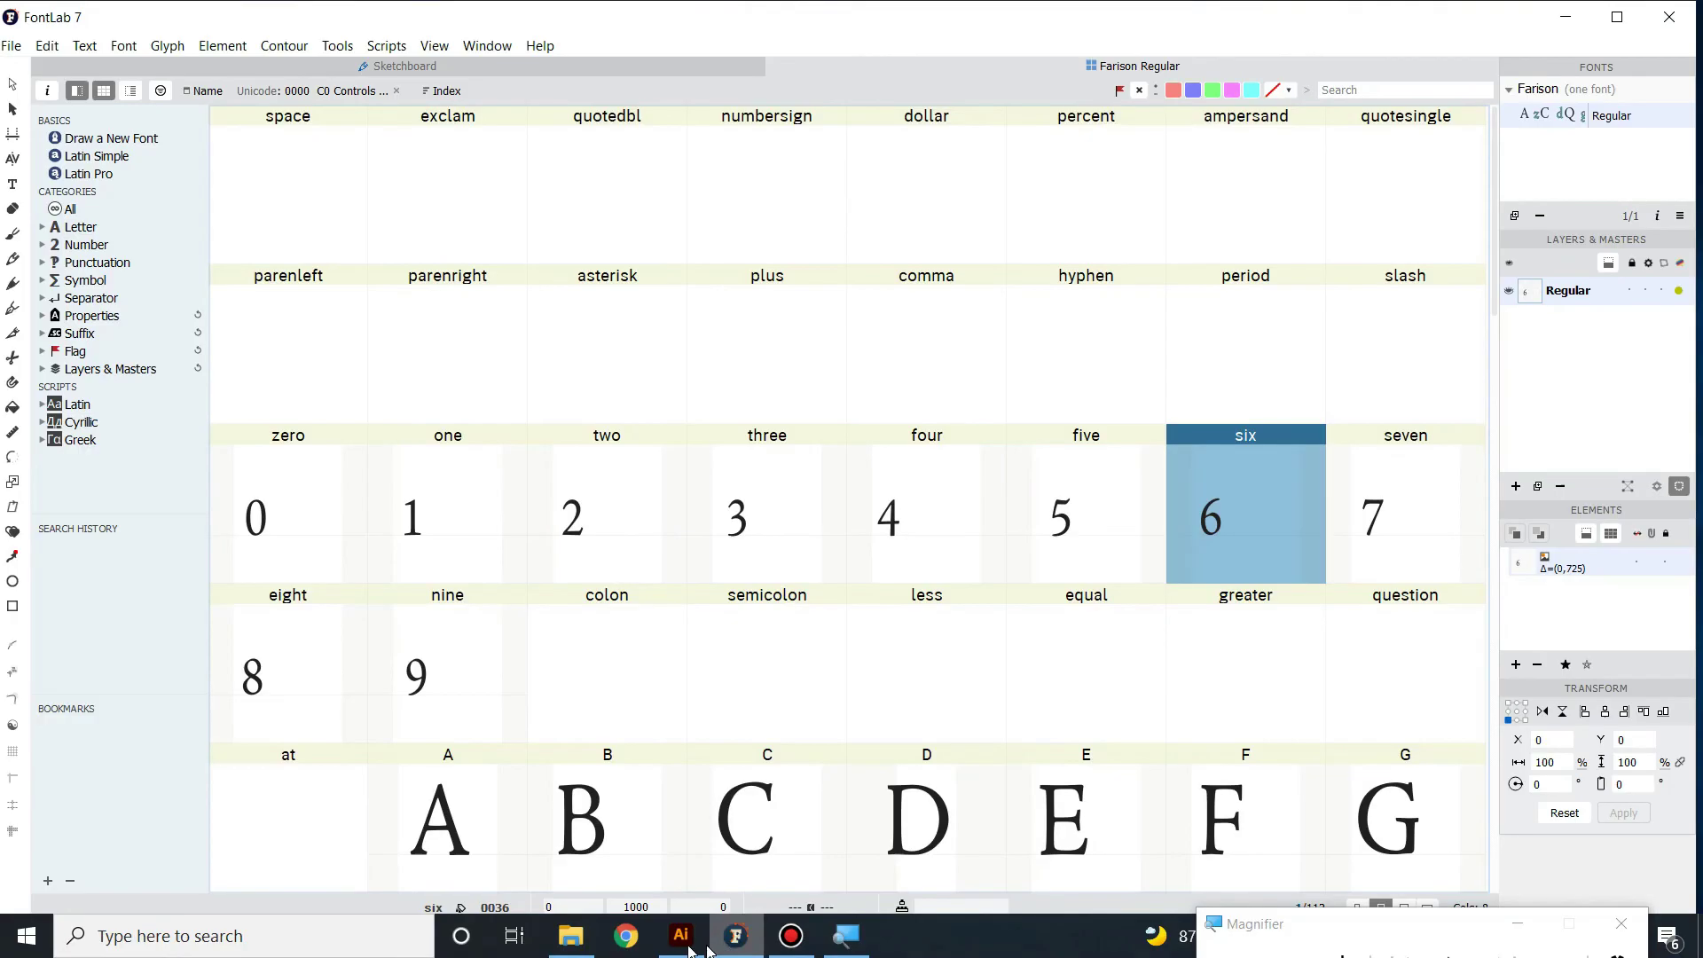
scroll(873, 614, "down", 3)
scroll(874, 614, "down", 3)
scroll(874, 614, "down", 3)
scroll(874, 614, "up", 8)
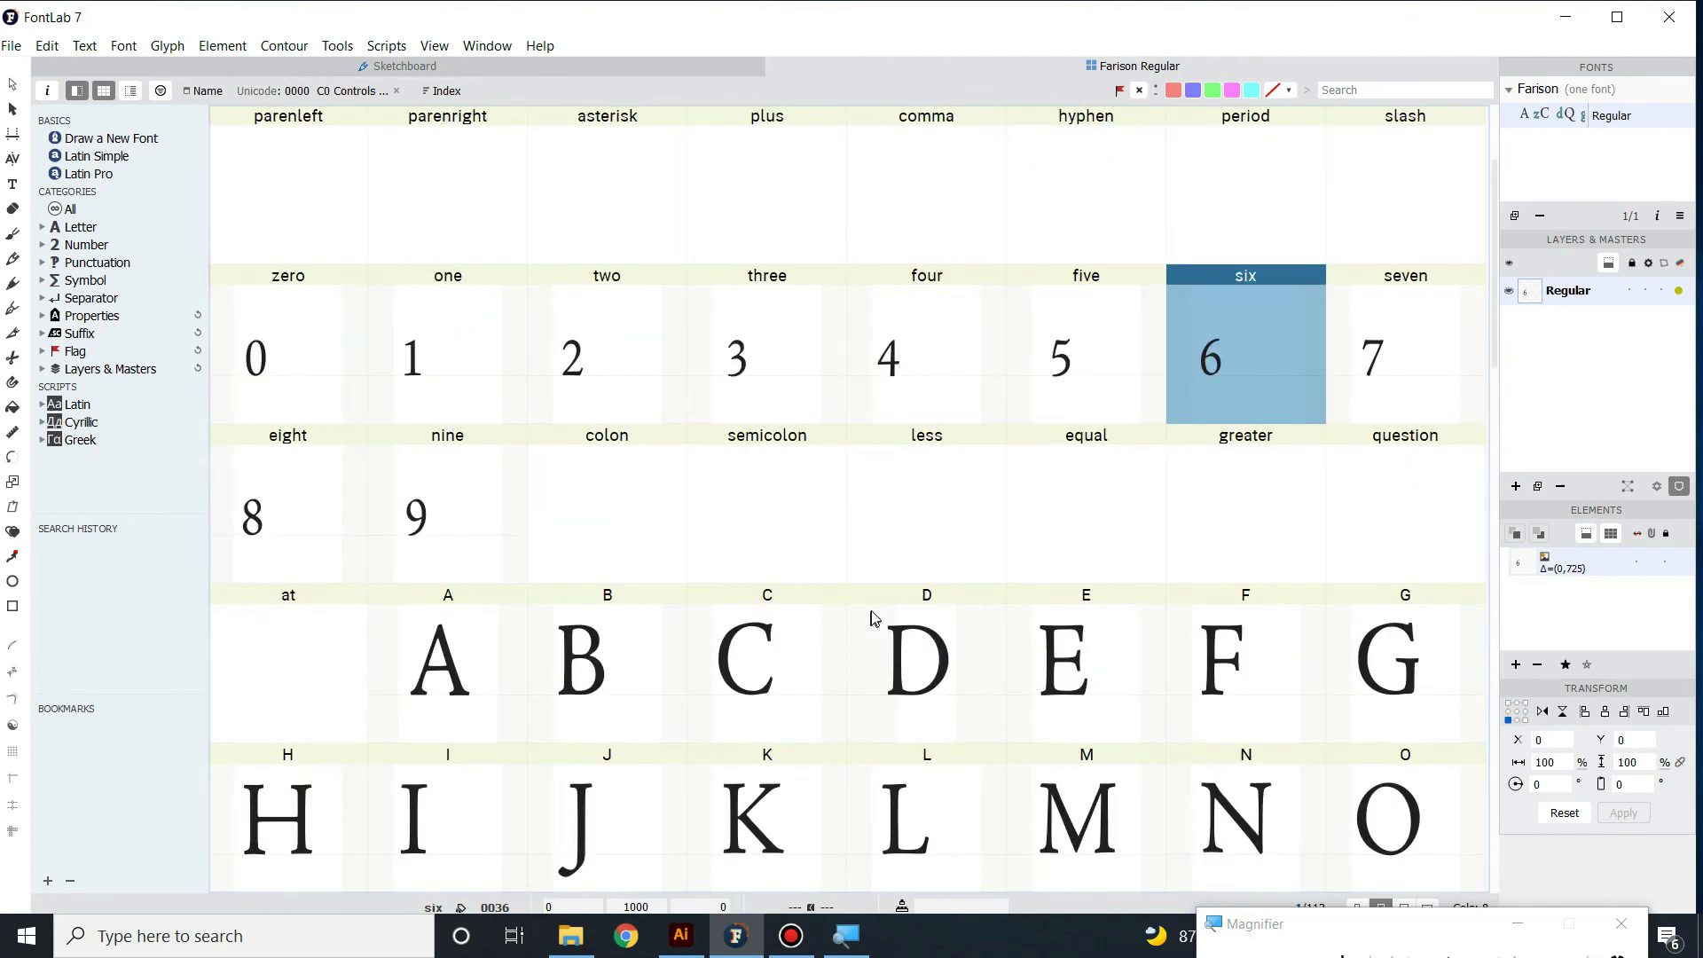
scroll(872, 616, "down", 8)
scroll(870, 616, "up", 8)
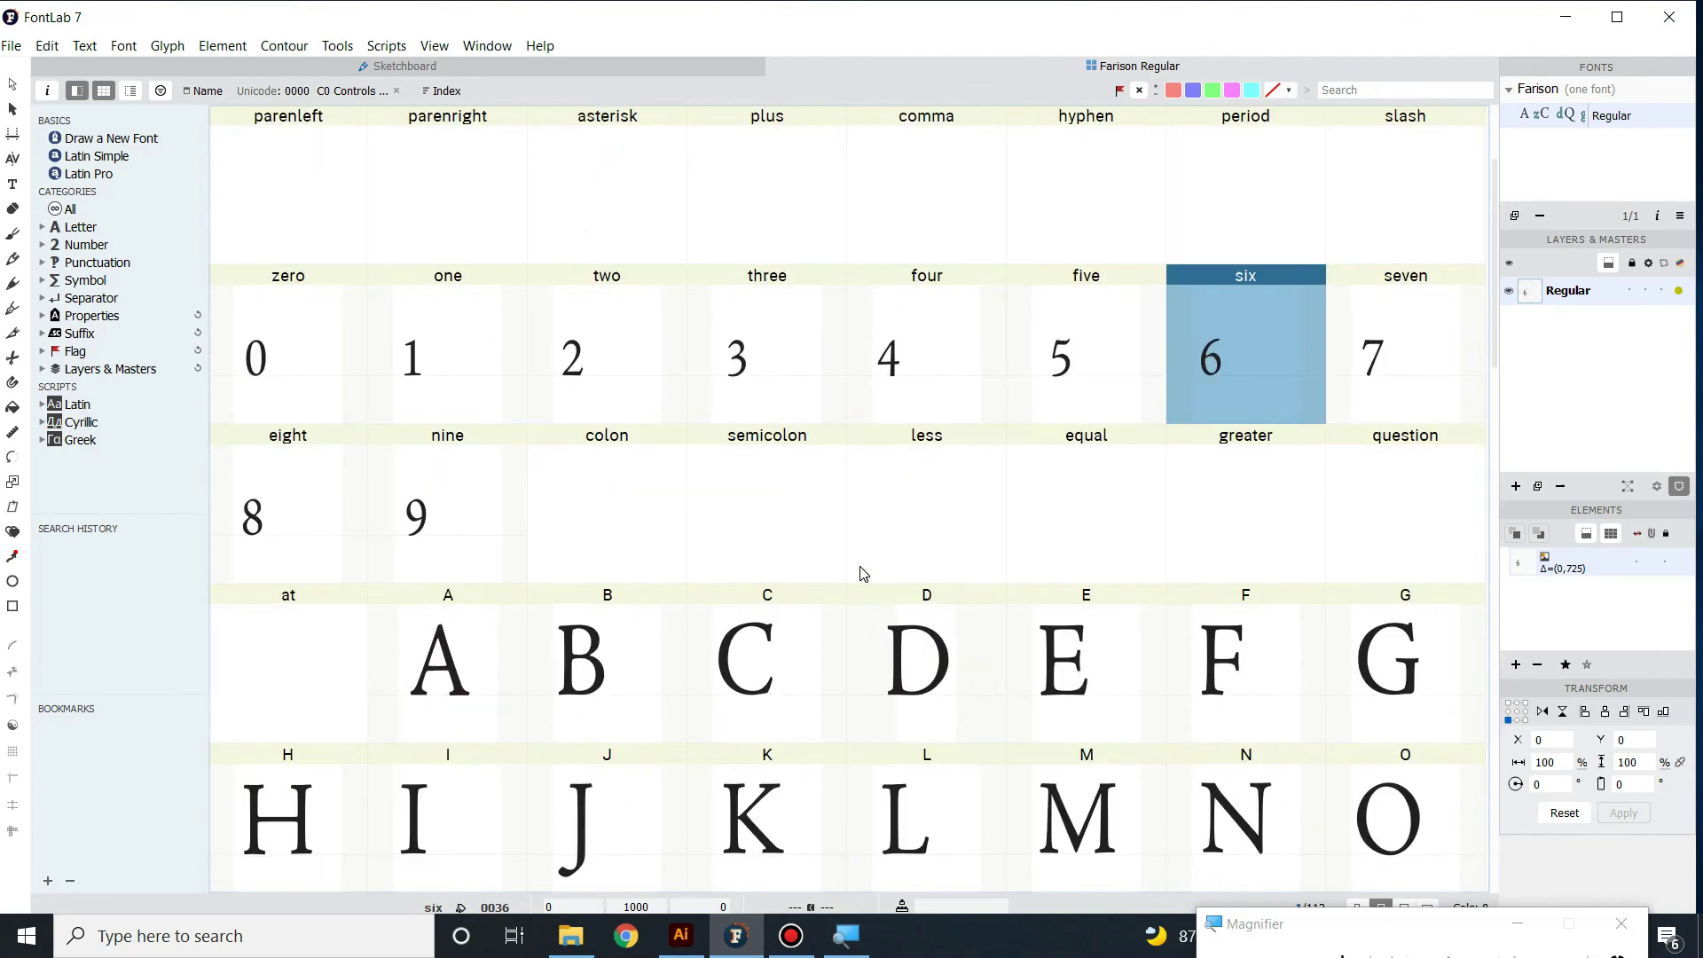